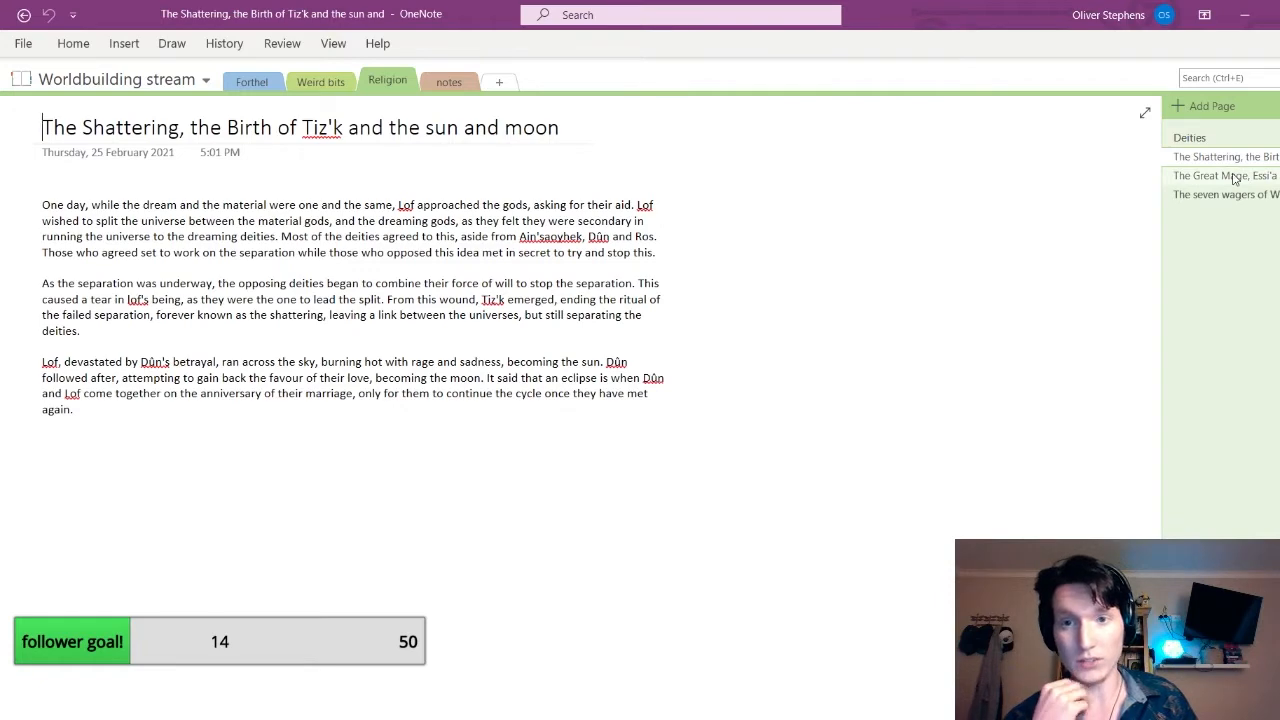
Review the religion pages on the Great Mage, Essi'a and the seven wagers of Wilhef, plus the topic list in the notes section
left_click(1234, 177)
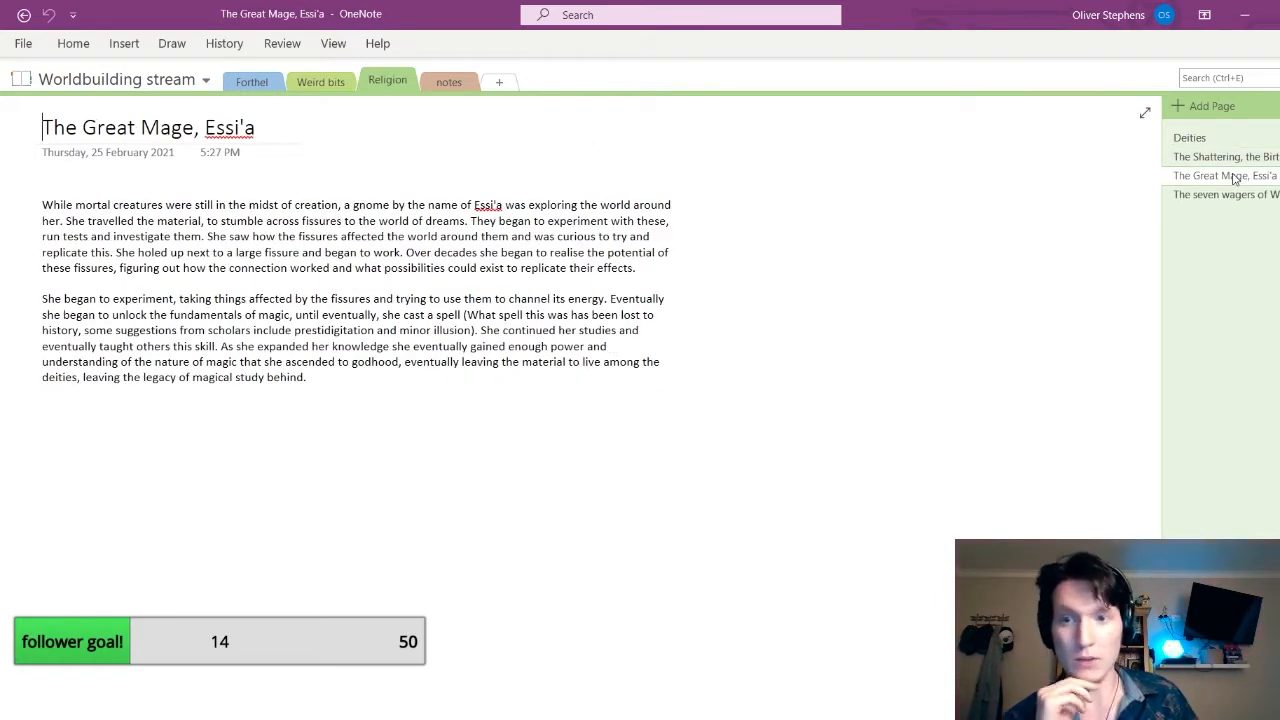
left_click(1236, 194)
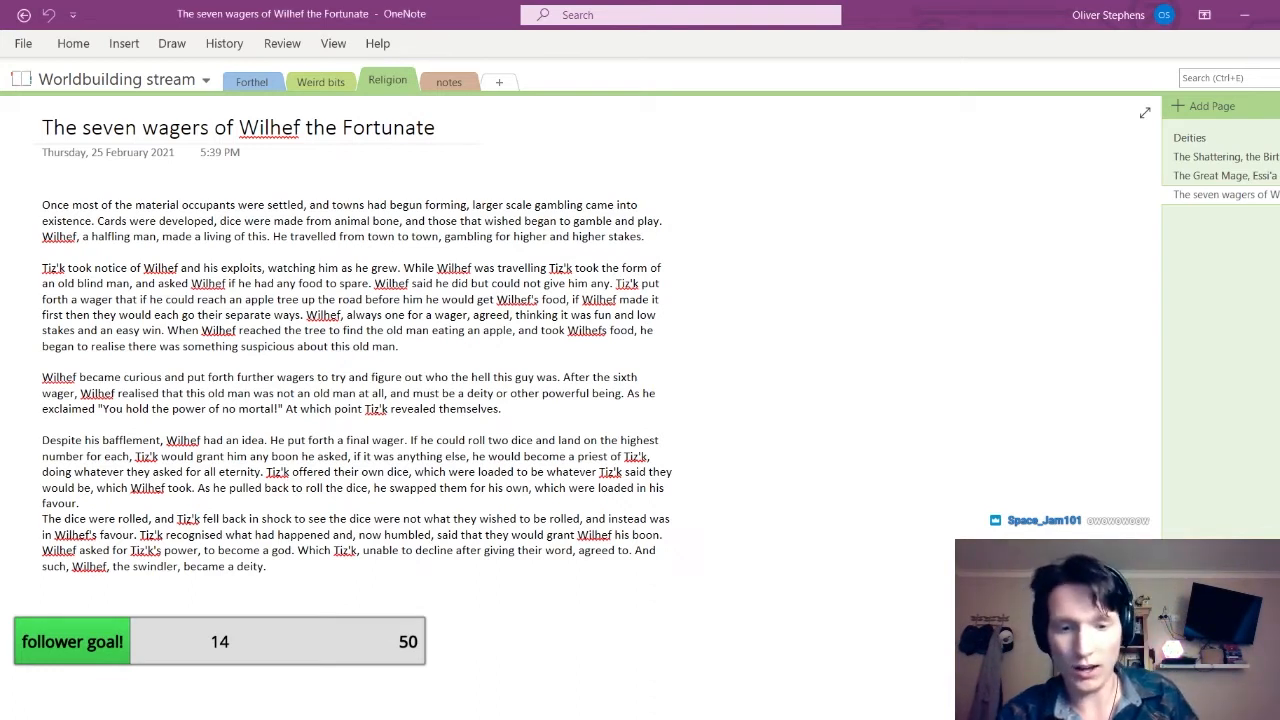
left_click(449, 81)
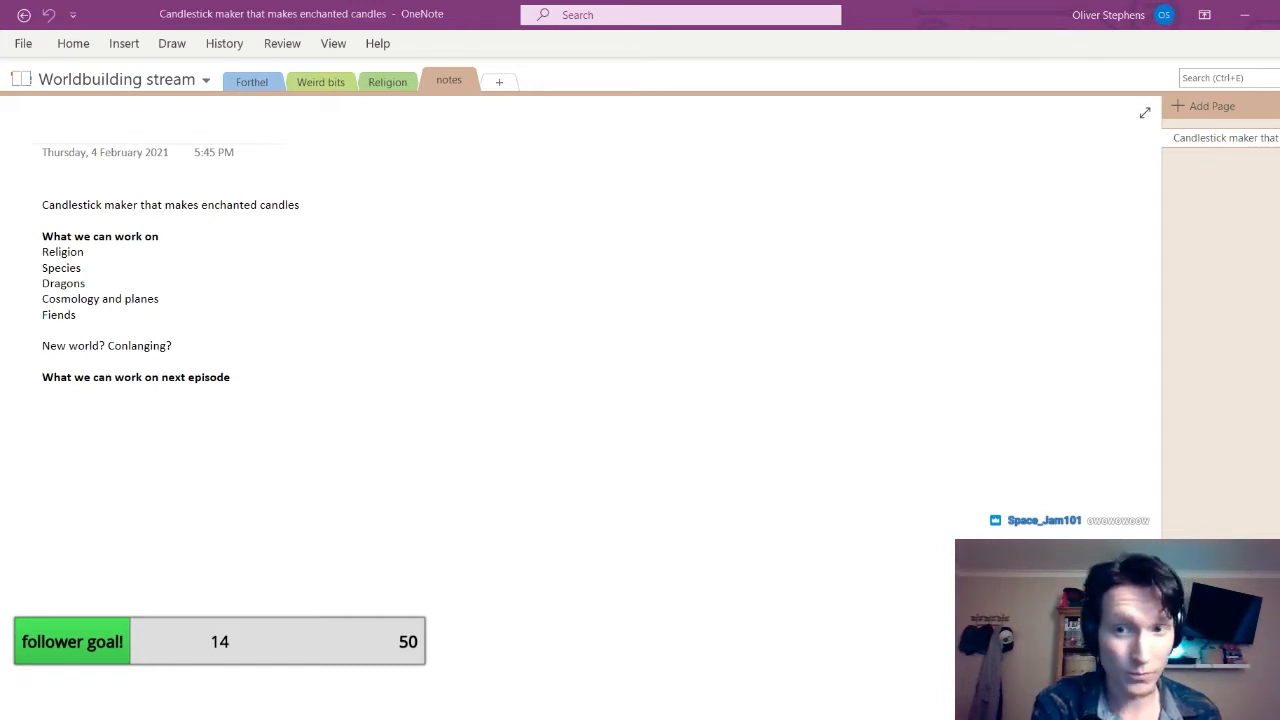
key("alt+Tab")
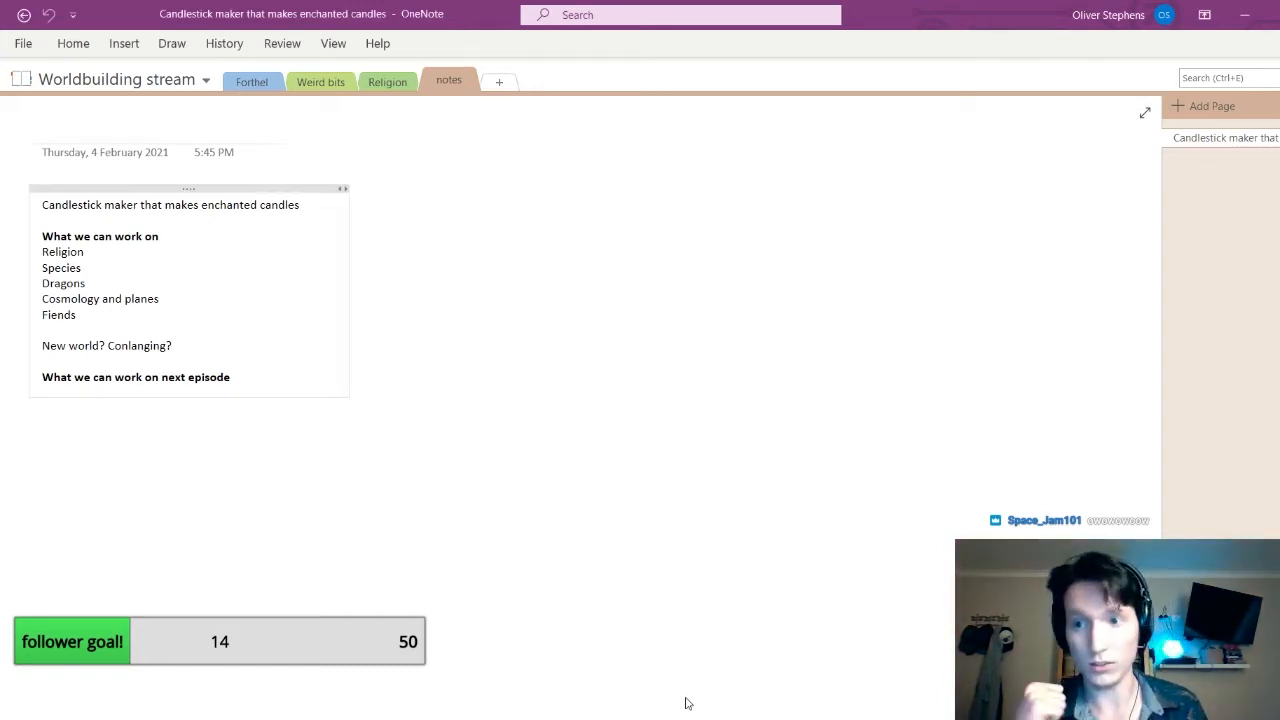
key("alt+Tab")
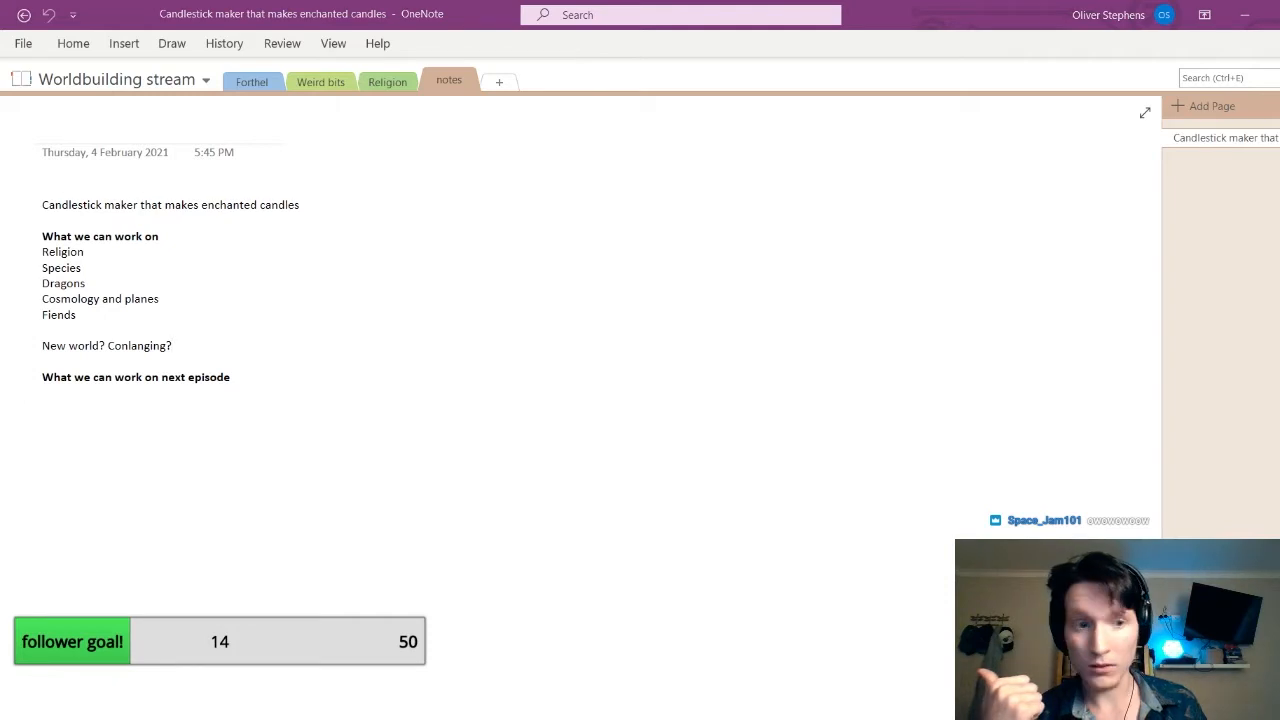
key("alt+Tab")
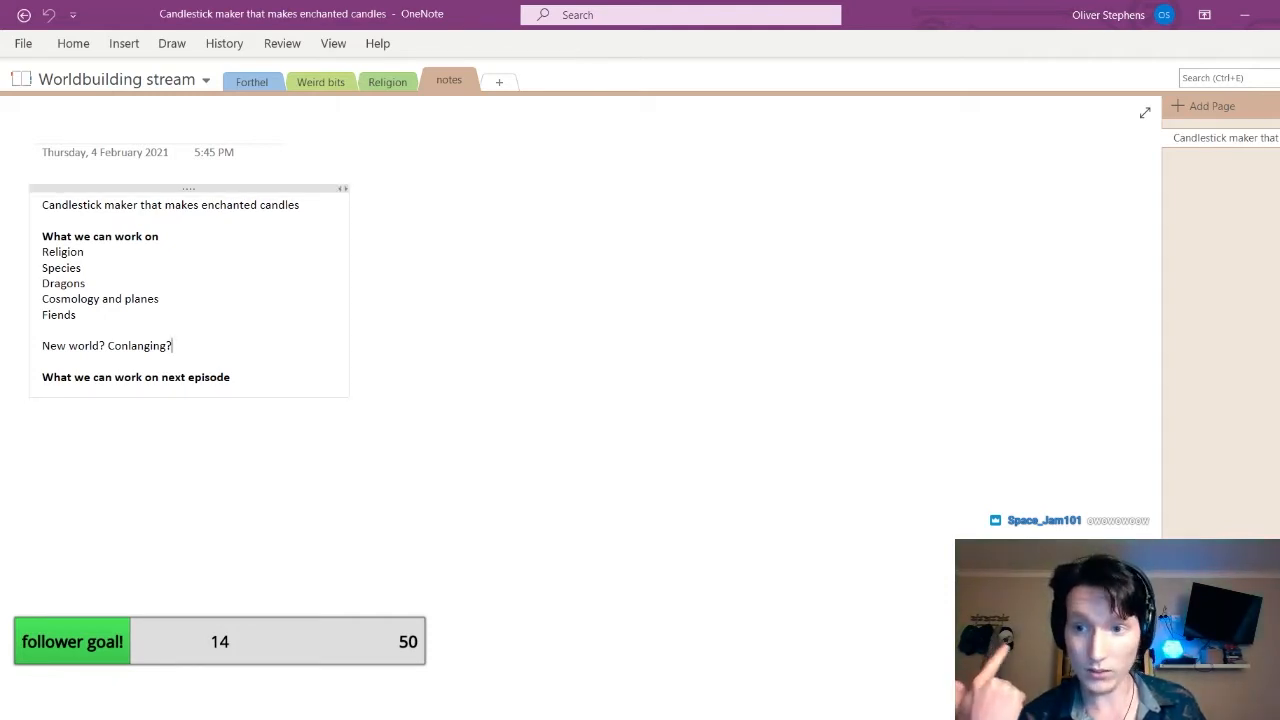
key("alt+Tab")
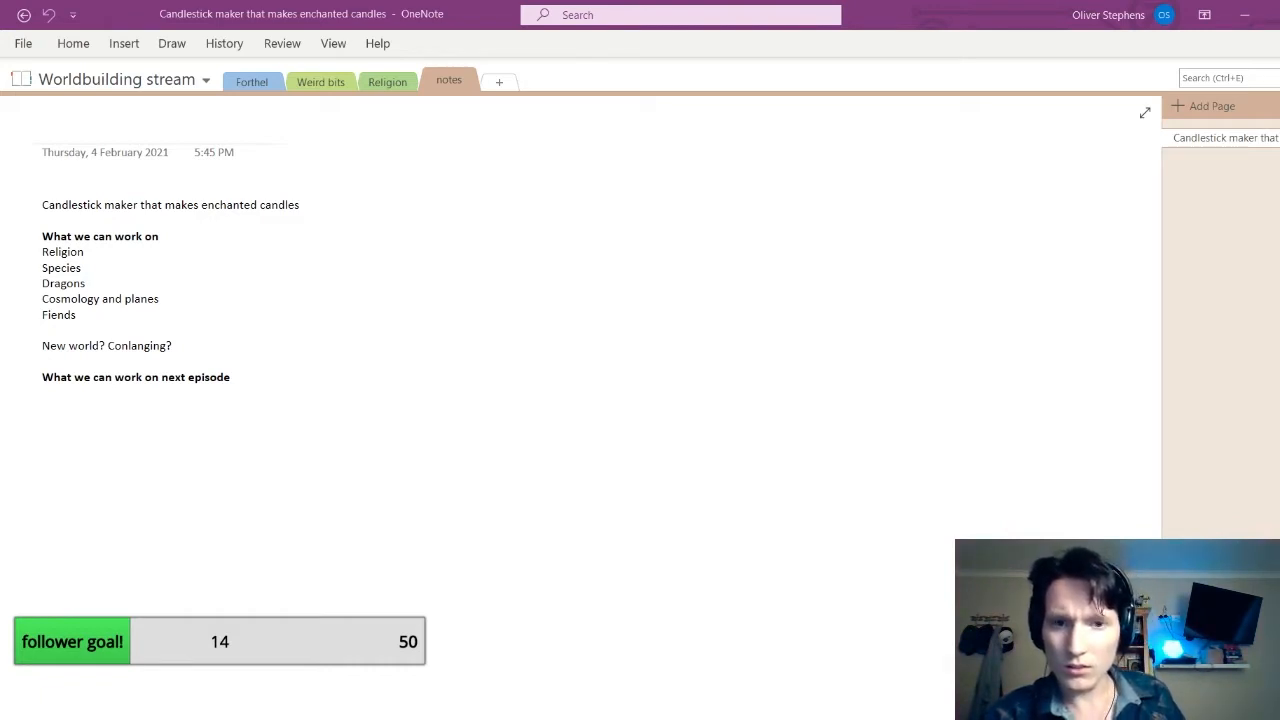
key("alt+Tab")
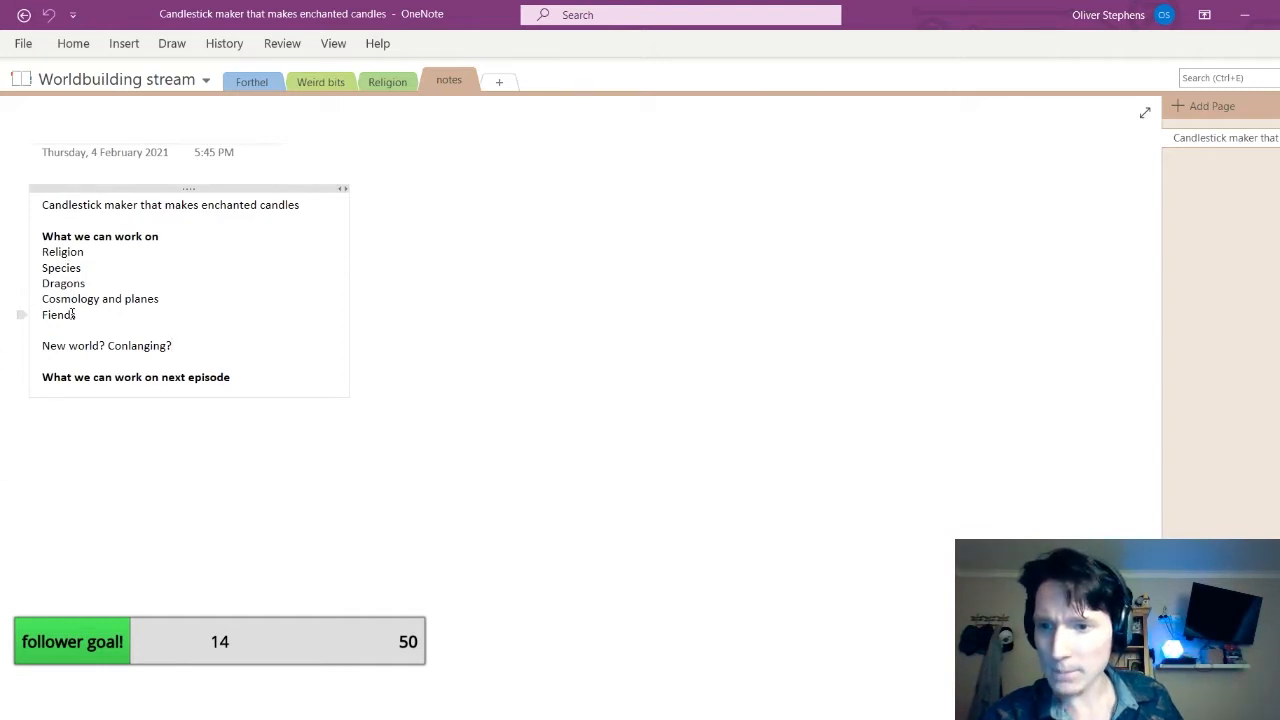
key("alt+Tab")
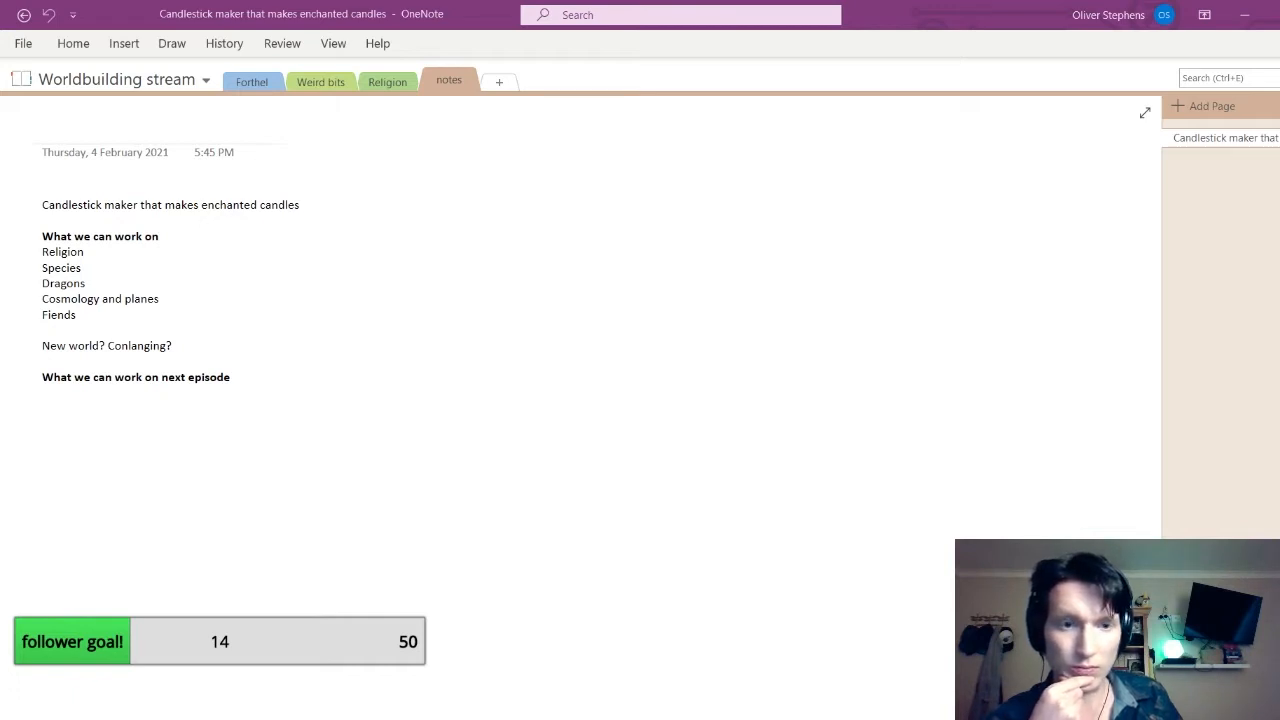
left_click(172, 346)
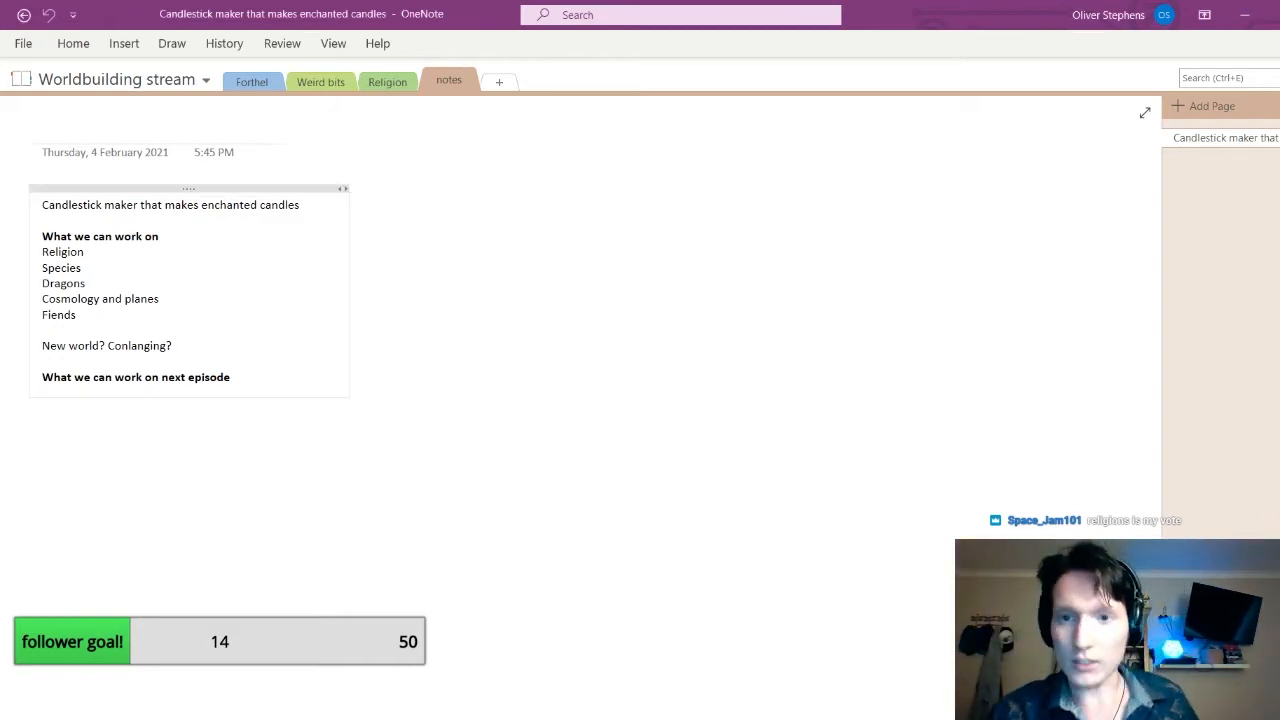
Add a new page to the Religion section and title it "Main group"
left_click(387, 81)
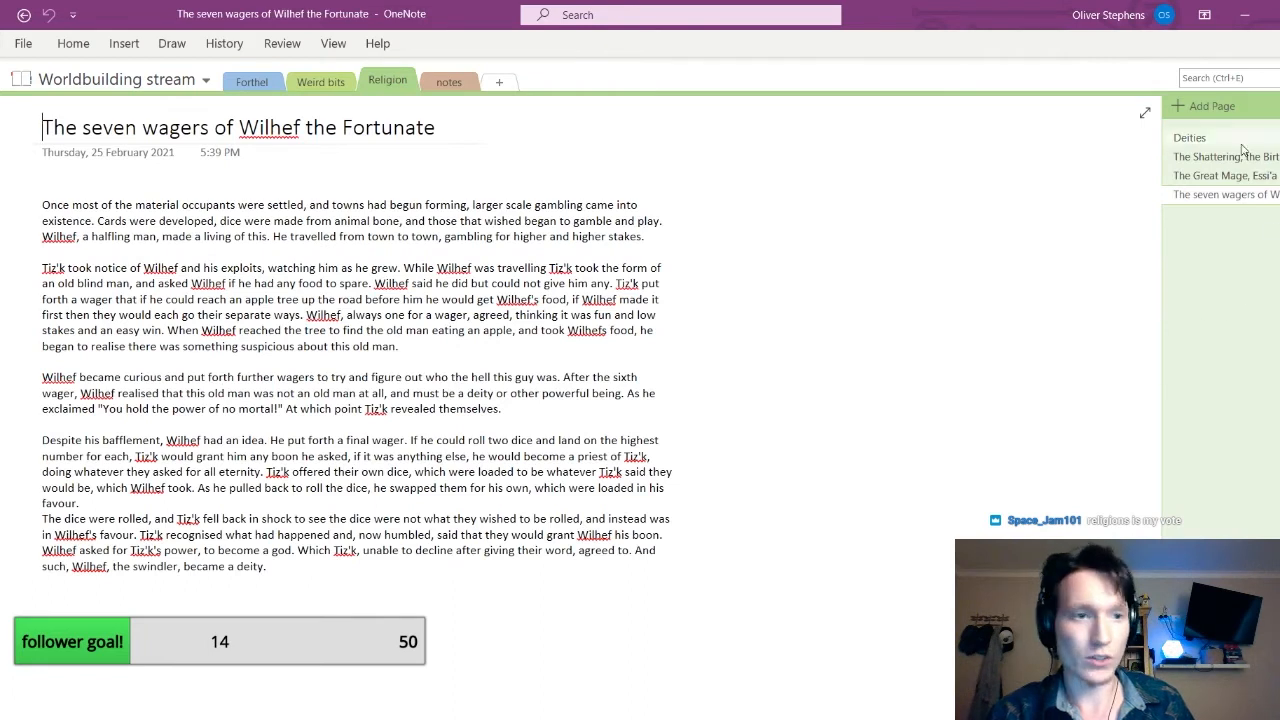
left_click(1228, 106)
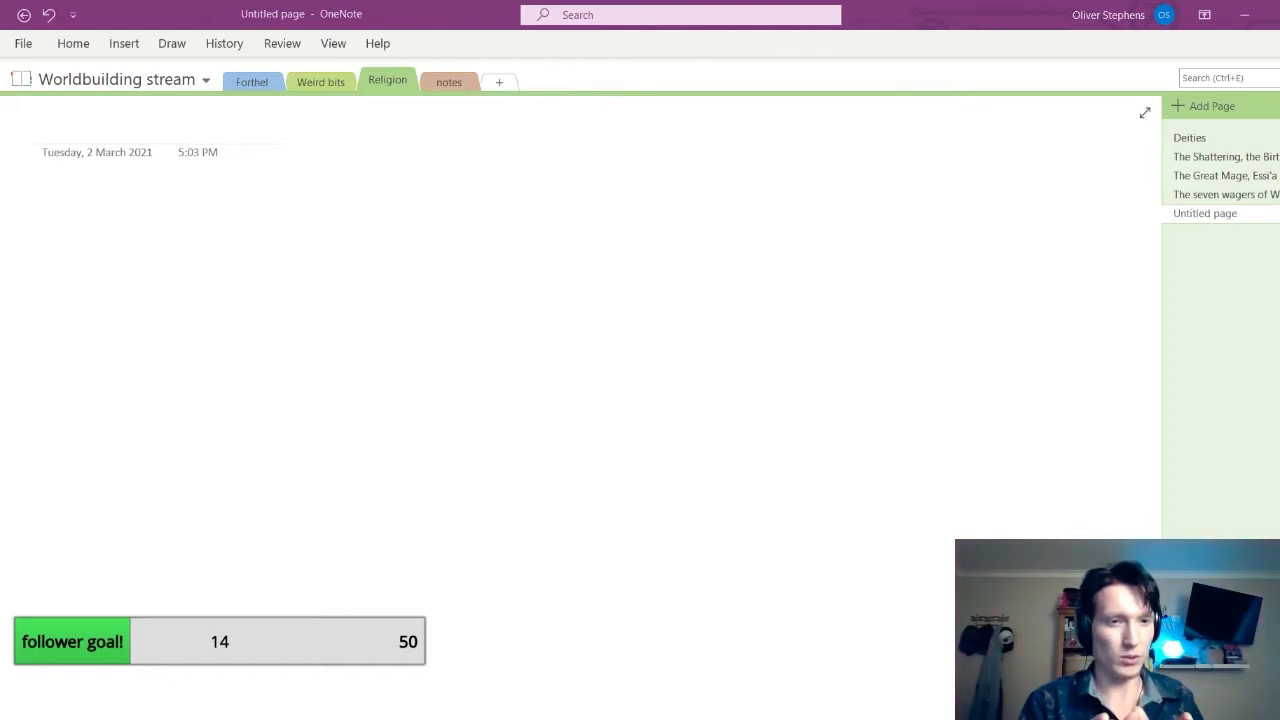
left_click(220, 131)
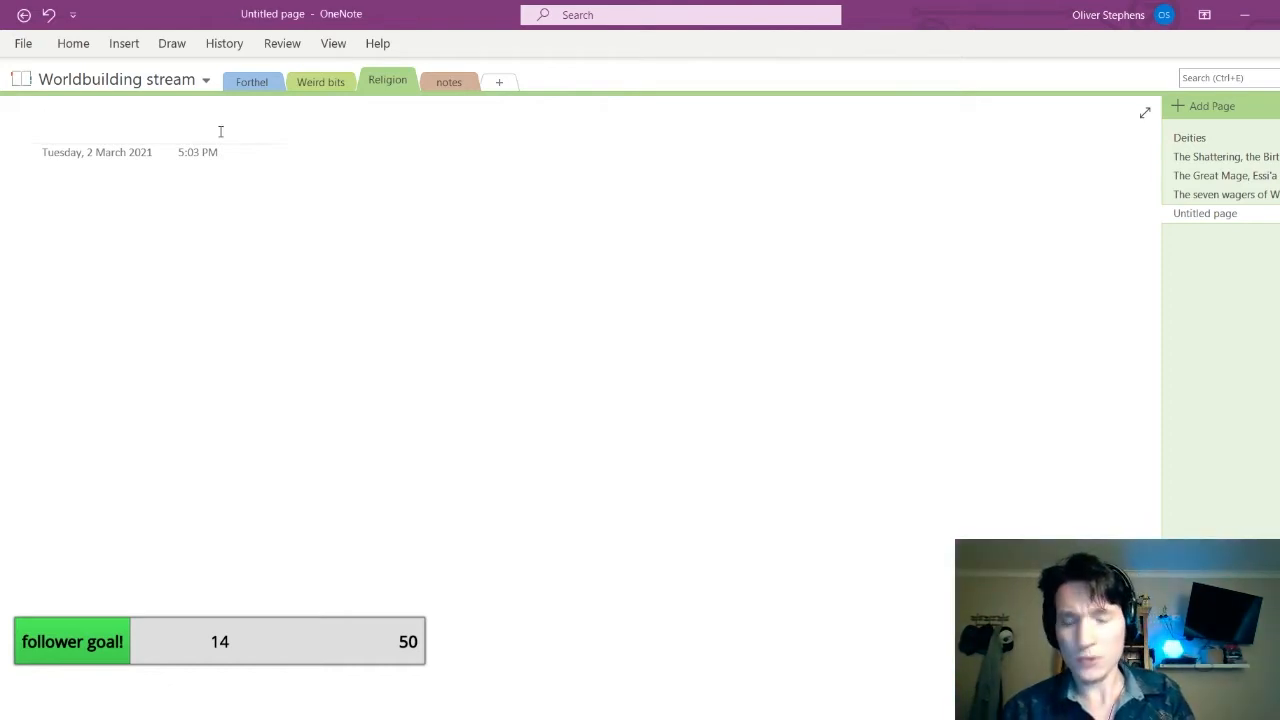
type("Main group")
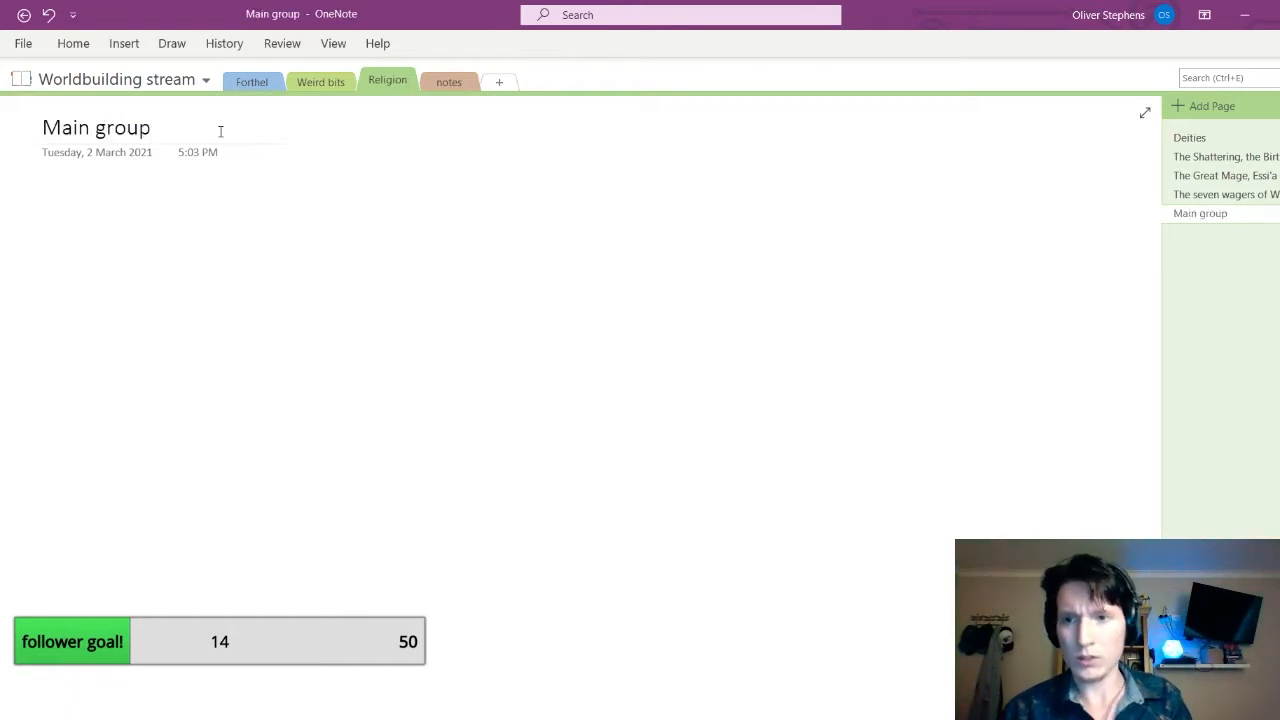
Check the Weird bits and notes sections, and return to the Main group page in the Religion section
left_click(336, 80)
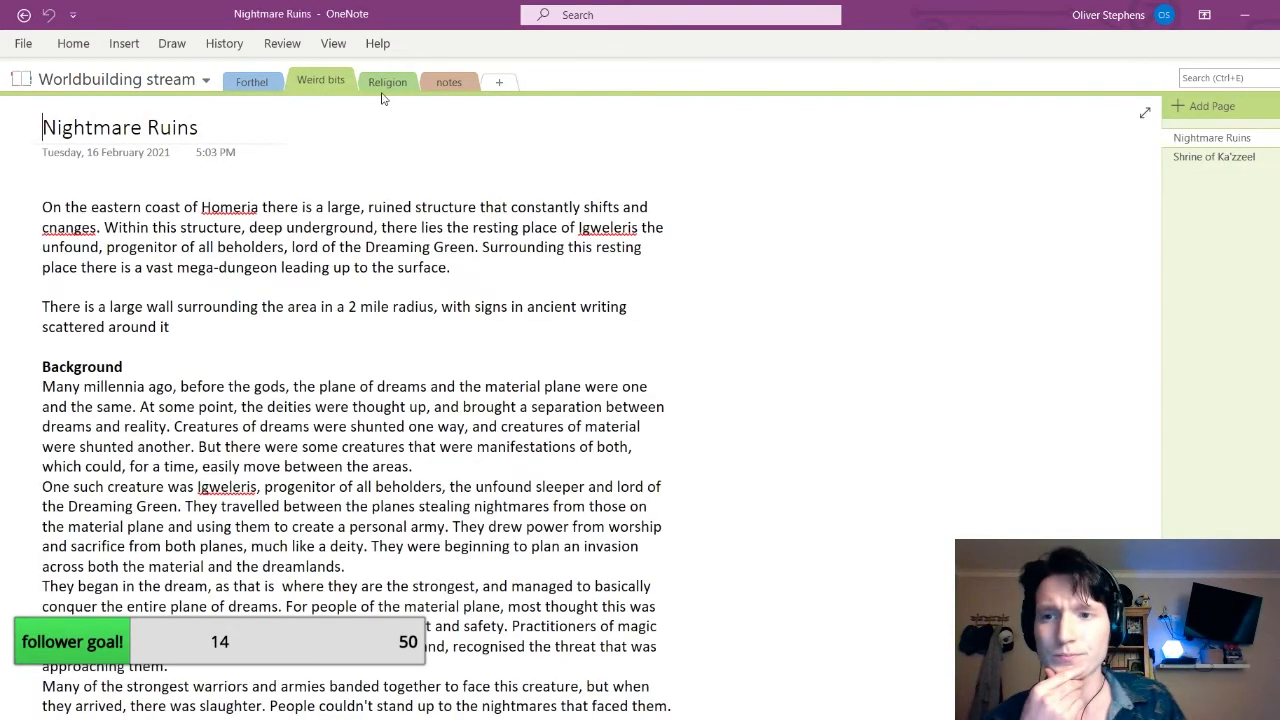
left_click(389, 86)
left_click(435, 85)
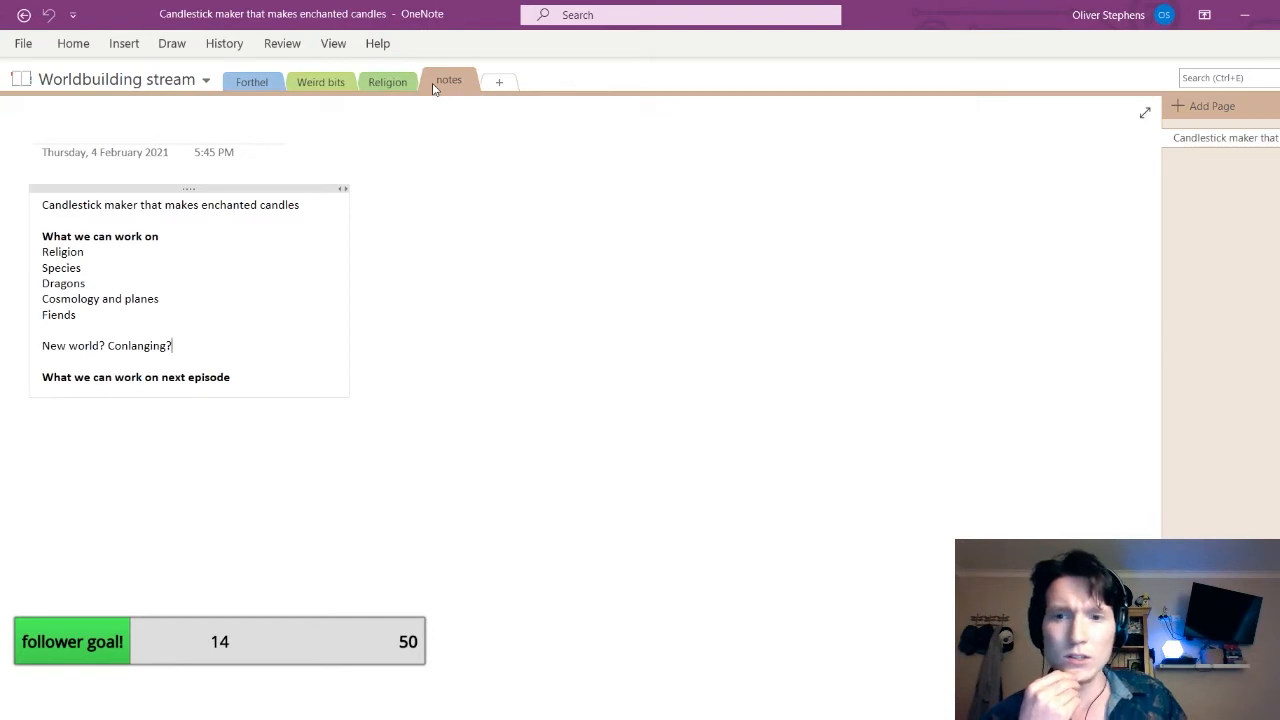
left_click(400, 88)
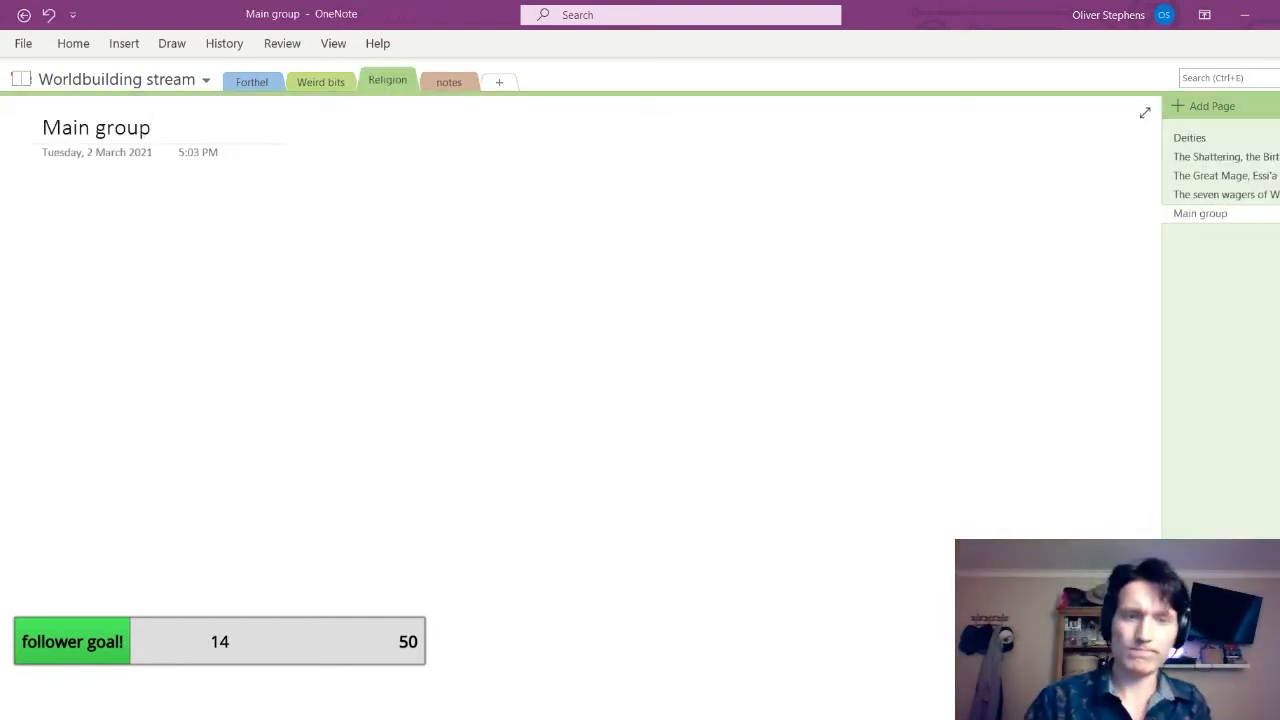
Start the Main group page's body text with "These people believe that the old gods, and the dream"
left_click(130, 218)
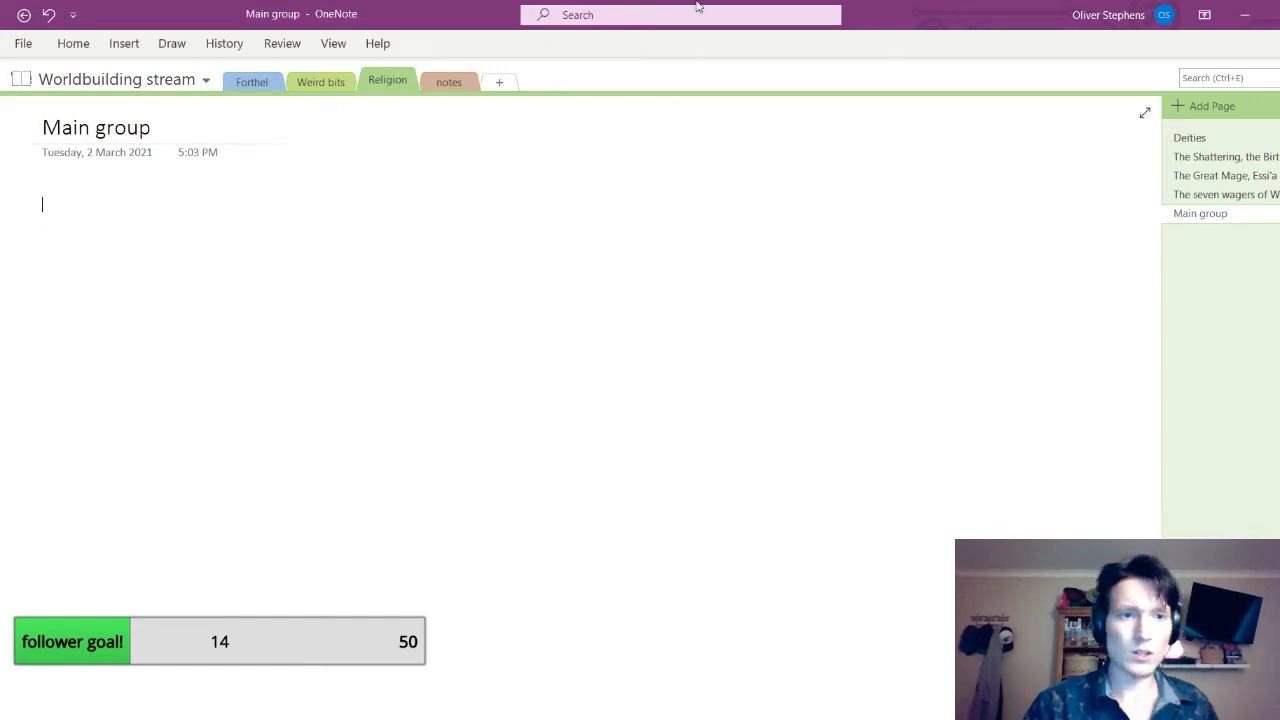
type("These people")
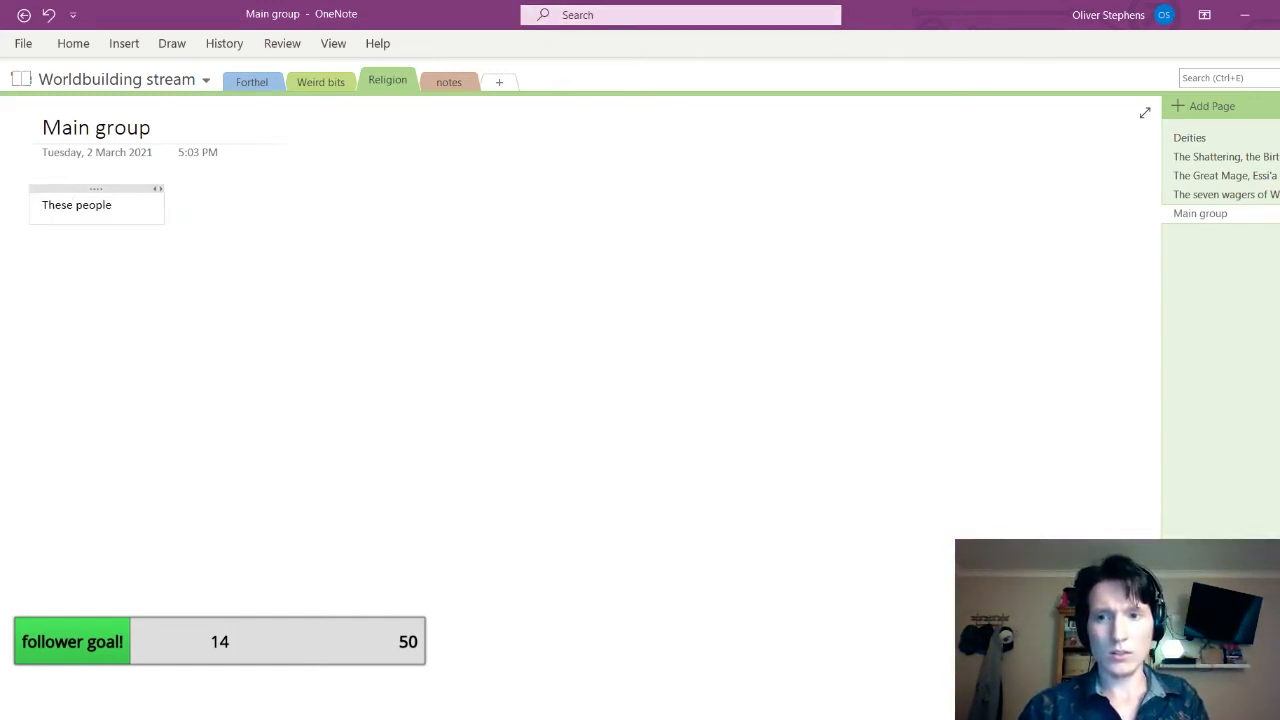
key("alt+Tab")
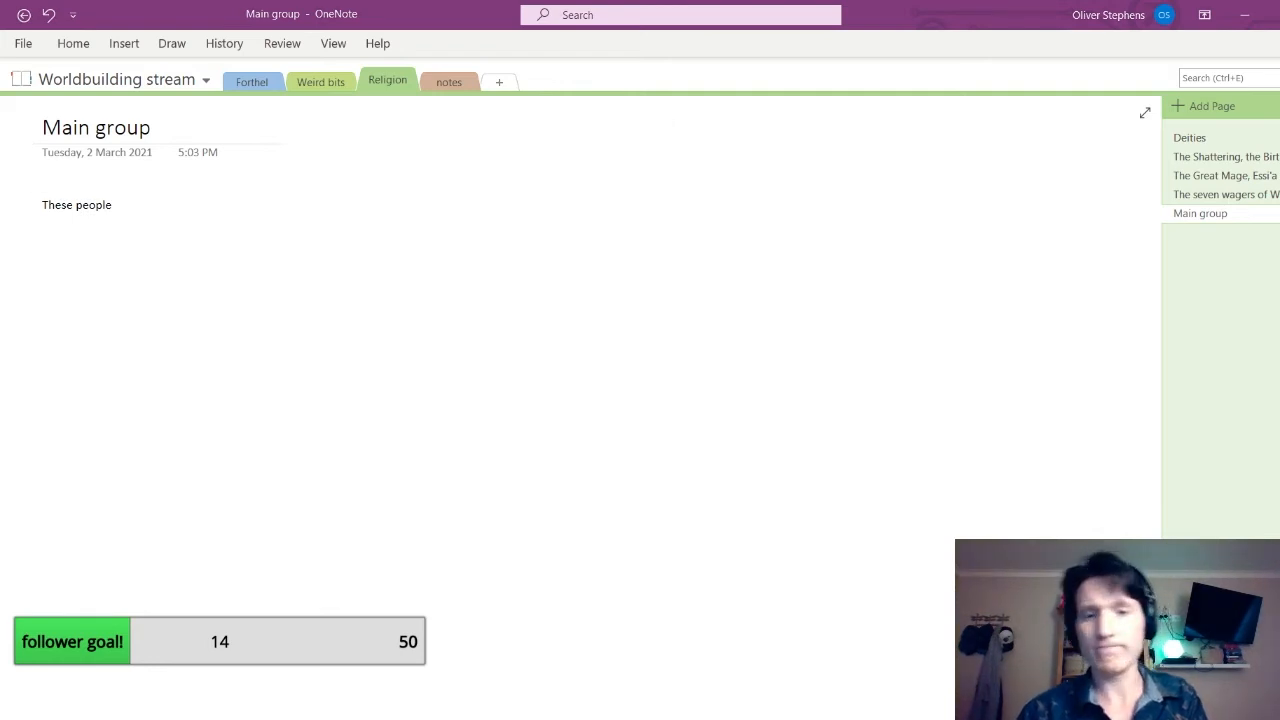
key("alt+Tab")
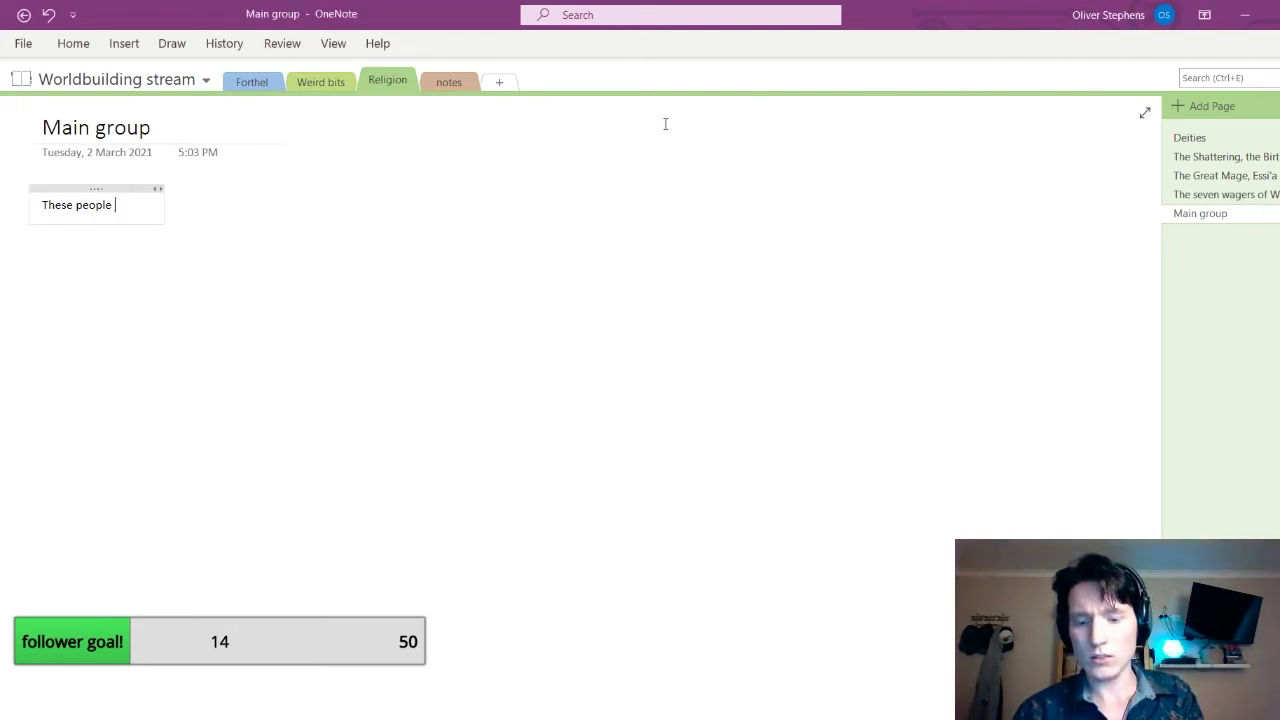
type("beli")
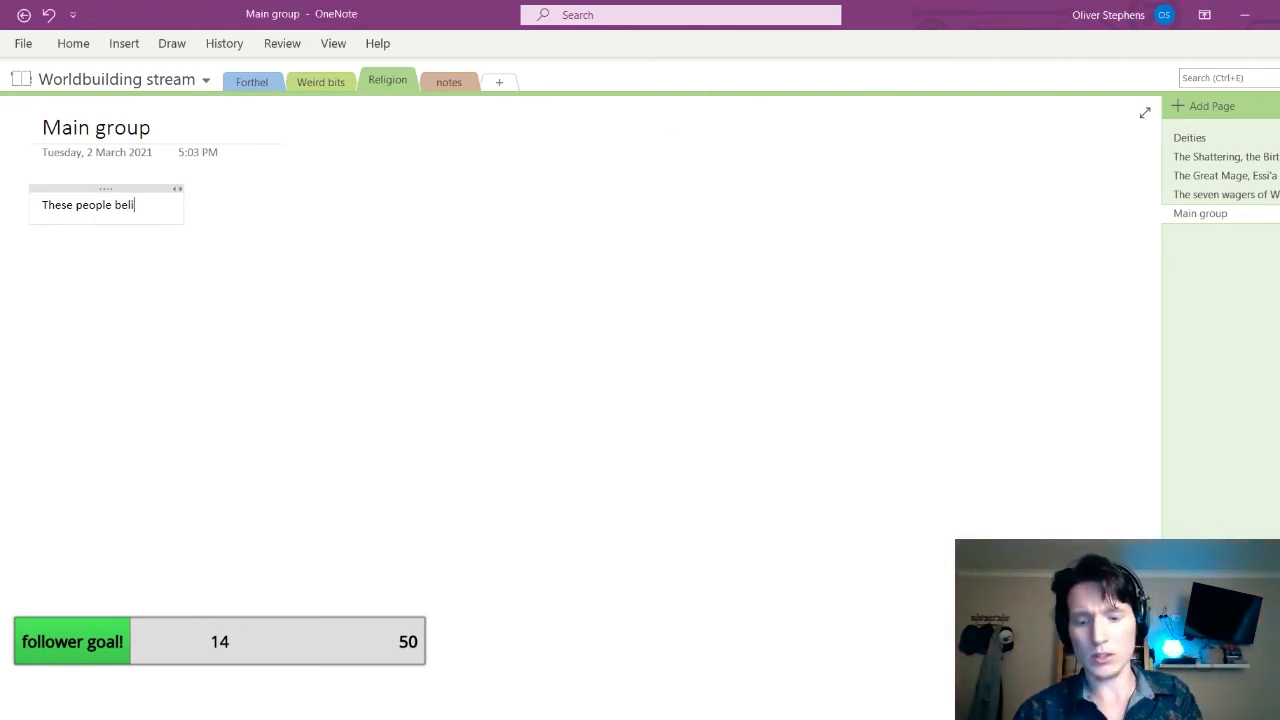
type("eve that the o")
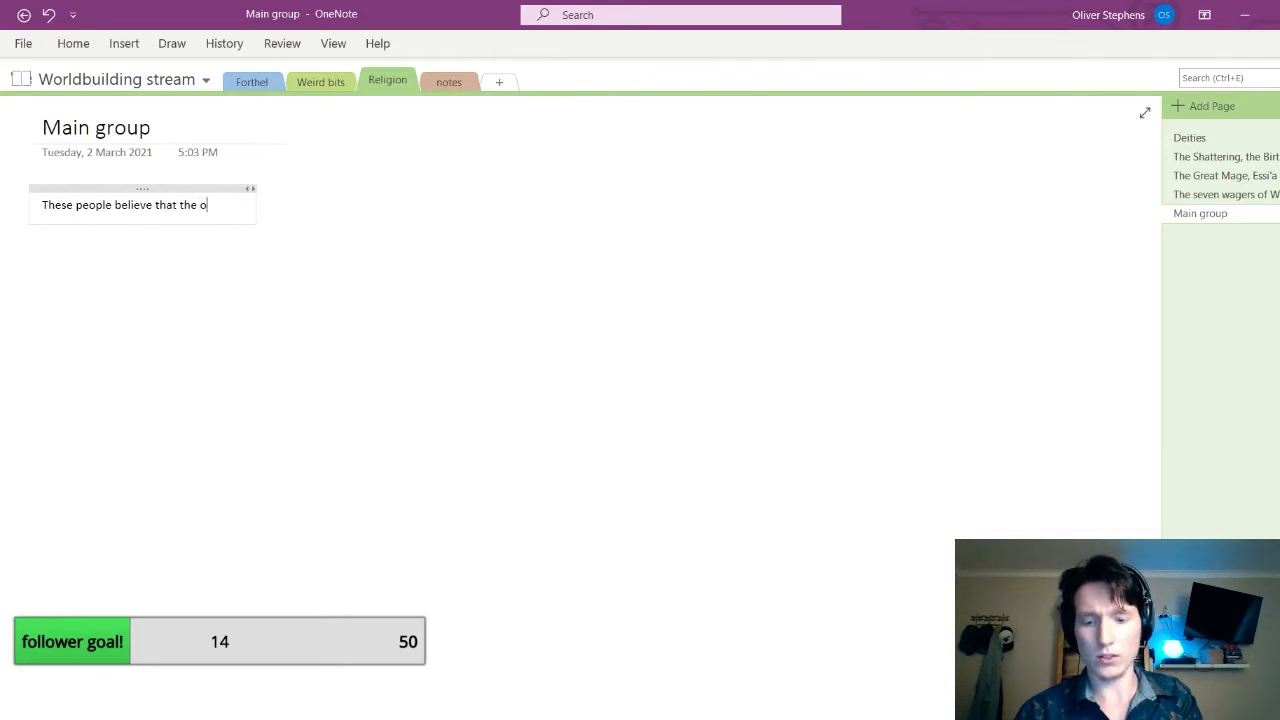
type("ld gods, ")
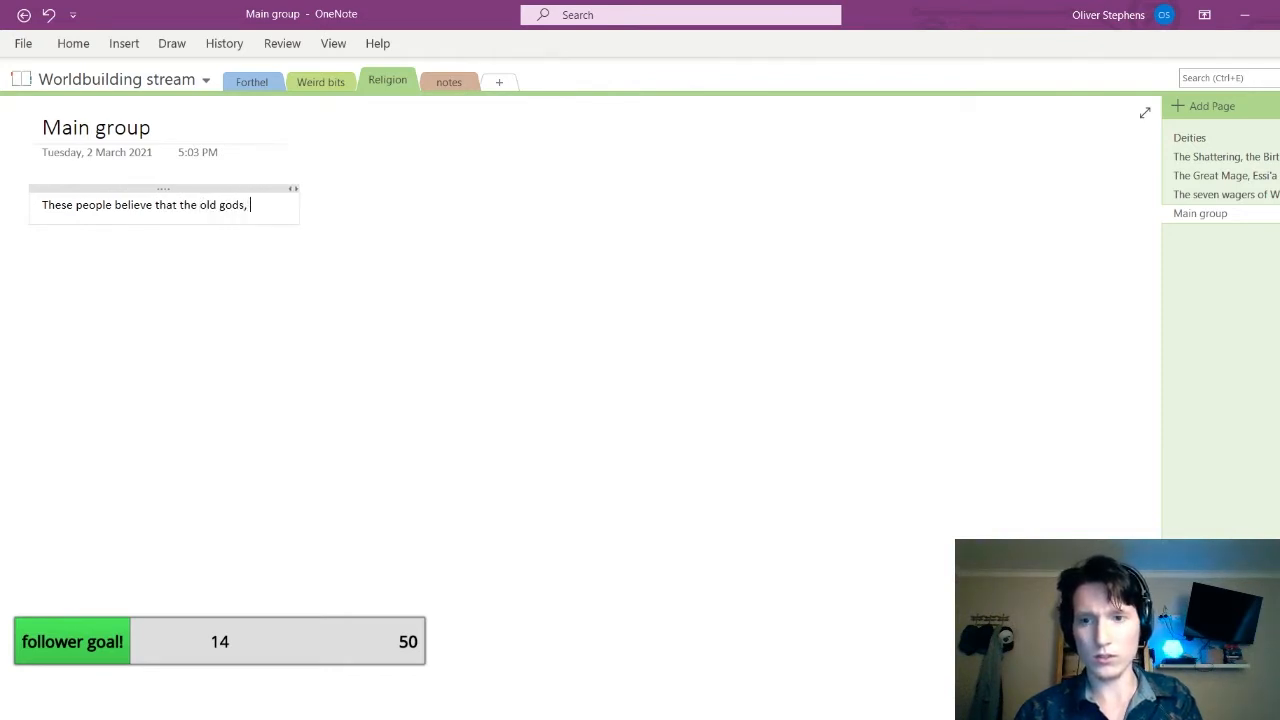
type("and the dream")
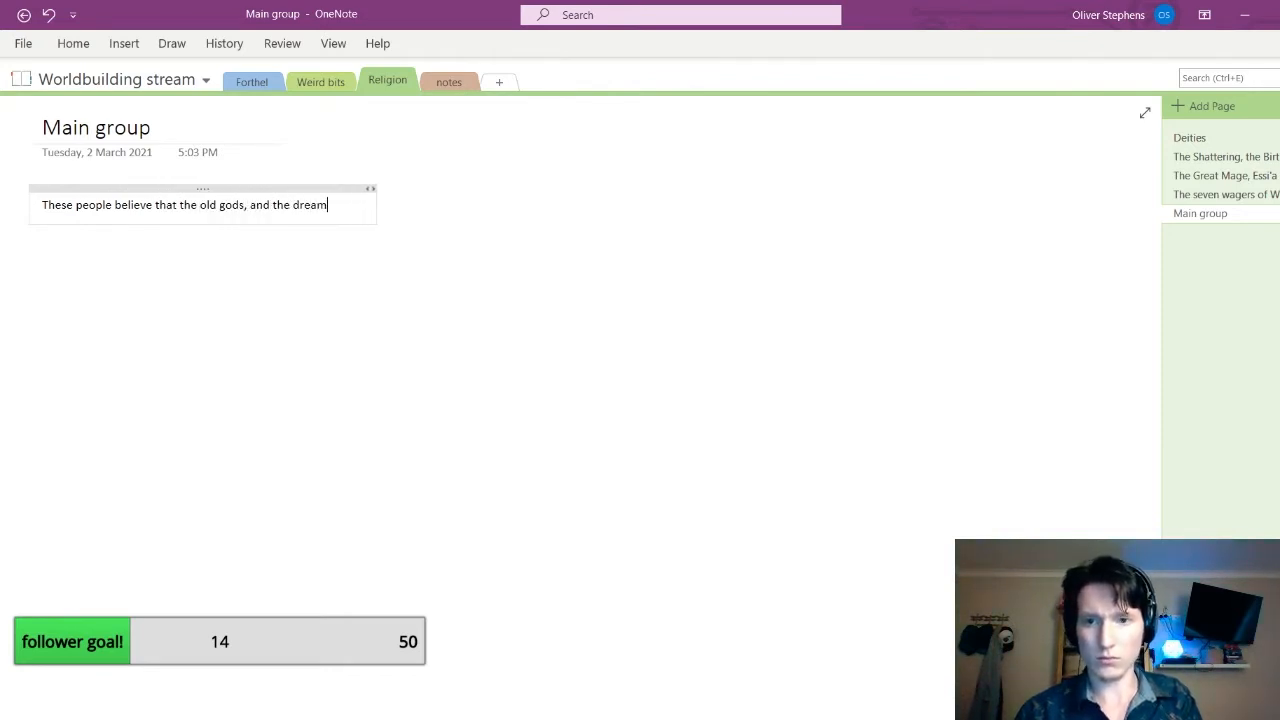
Replace the ending "gods, and the dream" with "and dream deities are not deities at all,"
key("BackSpace")
key("BackSpace")
key("BackSpace")
key("BackSpace")
key("BackSpace")
key("BackSpace")
key("BackSpace")
key("BackSpace")
key("BackSpace")
key("BackSpace")
key("BackSpace")
key("BackSpace")
key("BackSpace")
key("BackSpace")
key("BackSpace")
key("BackSpace")
key("BackSpace")
key("BackSpace")
key("BackSpace")
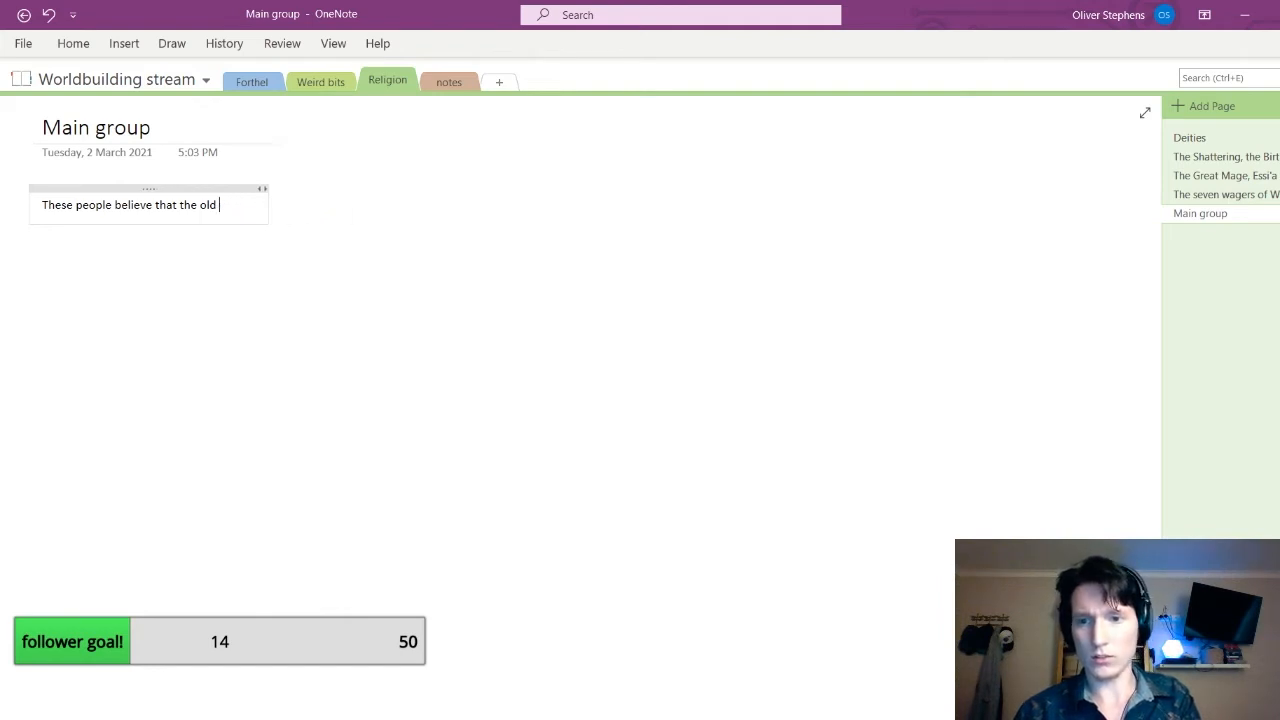
type("and dream d")
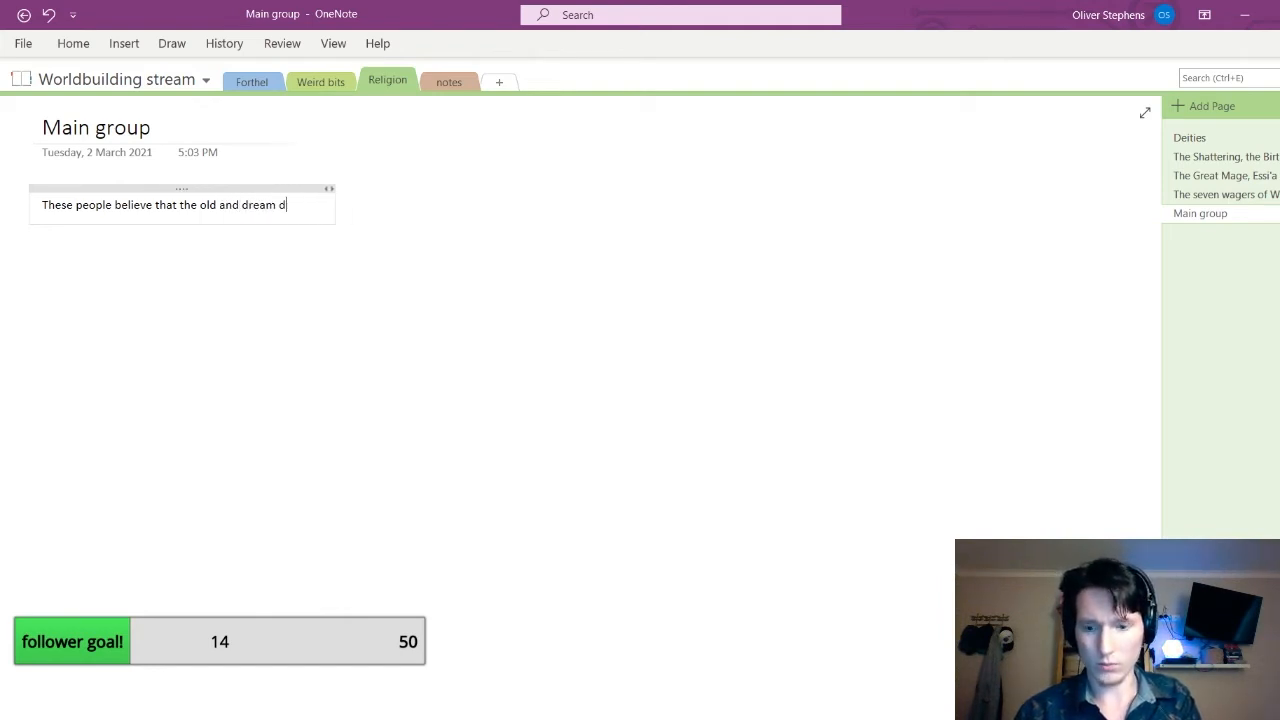
type("eities are no")
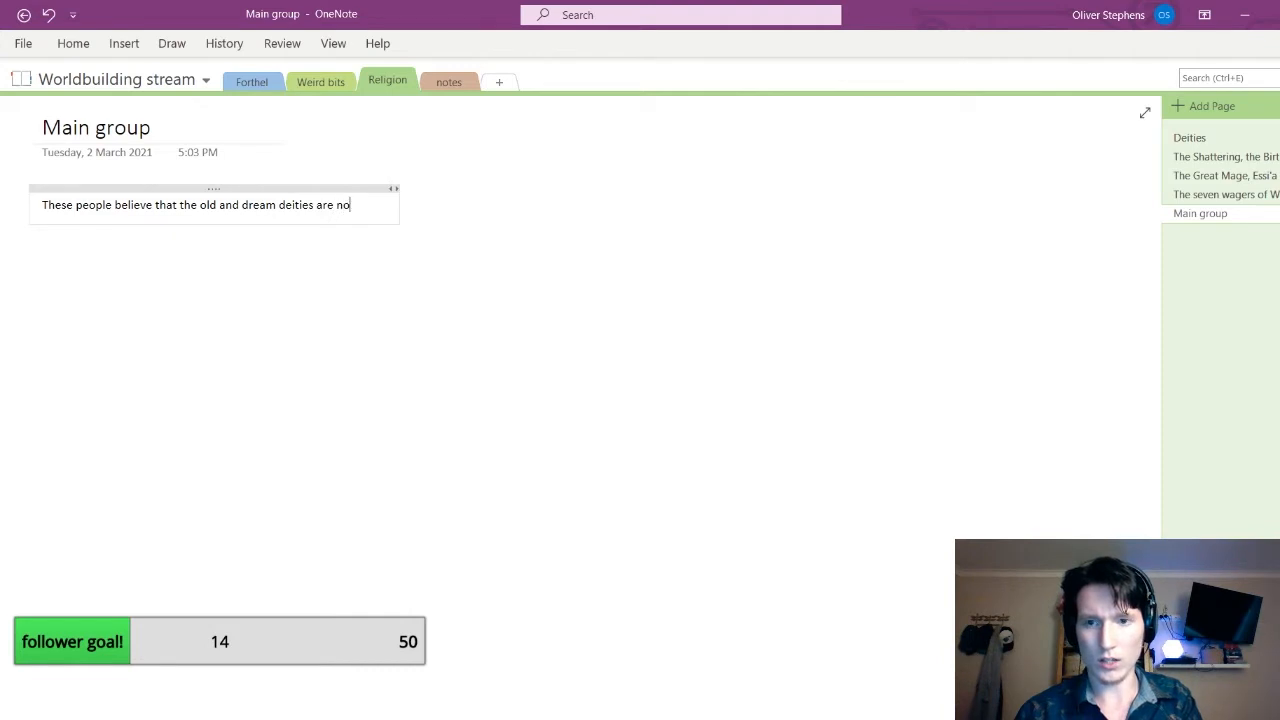
type("t dei")
key("BackSpace")
type("ities")
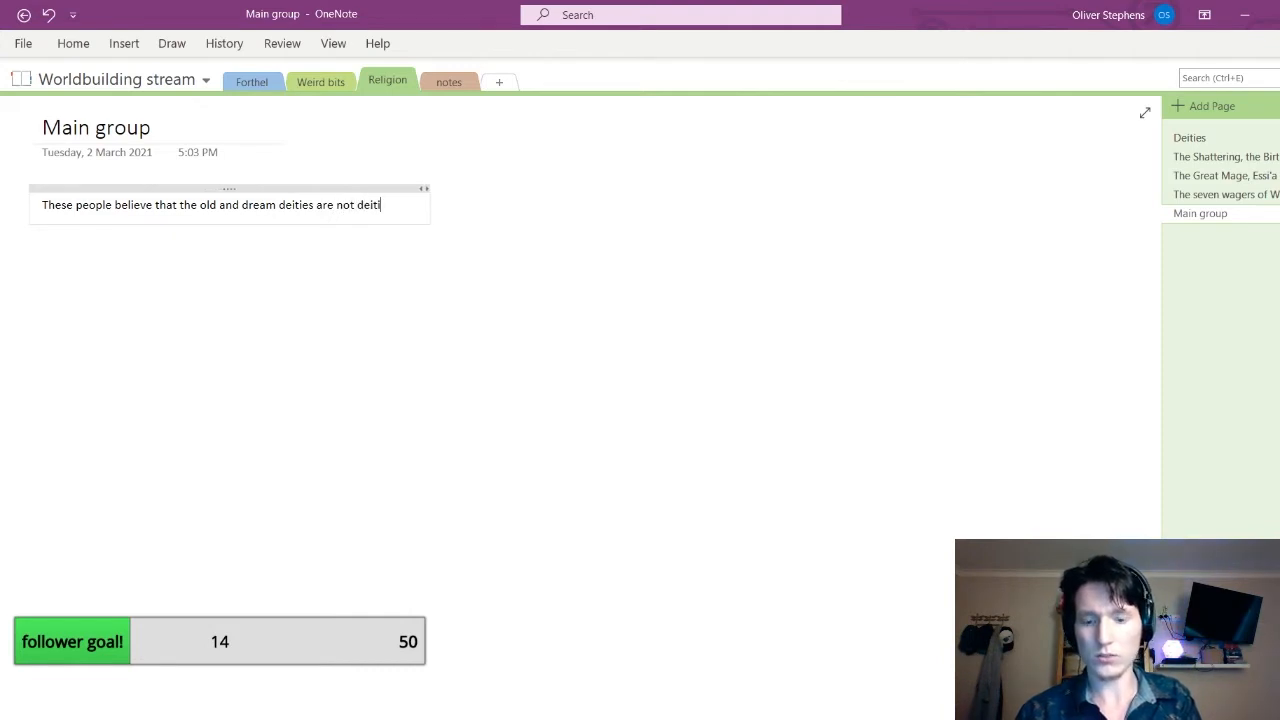
type(" at all, m")
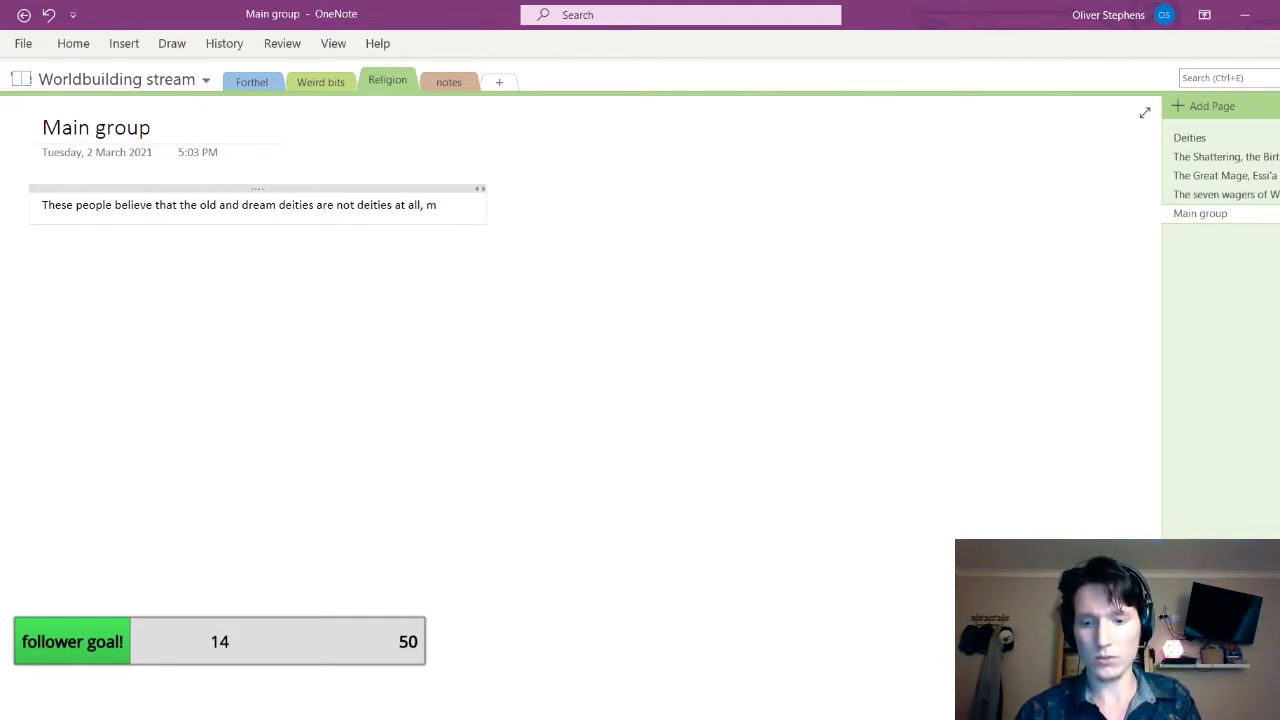
Complete the Main group page's sentence with "merely primeval forces from before deities came into being"
type("erely primeav")
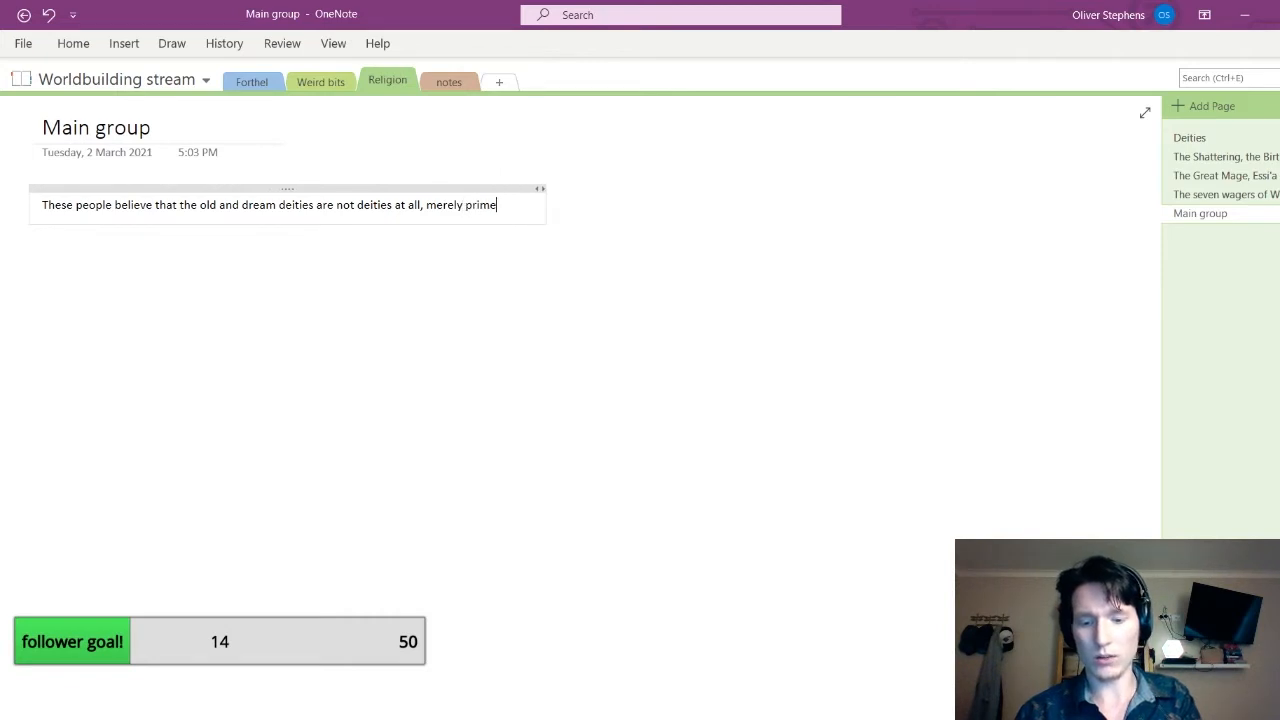
key("BackSpace")
key("BackSpace")
type("val")
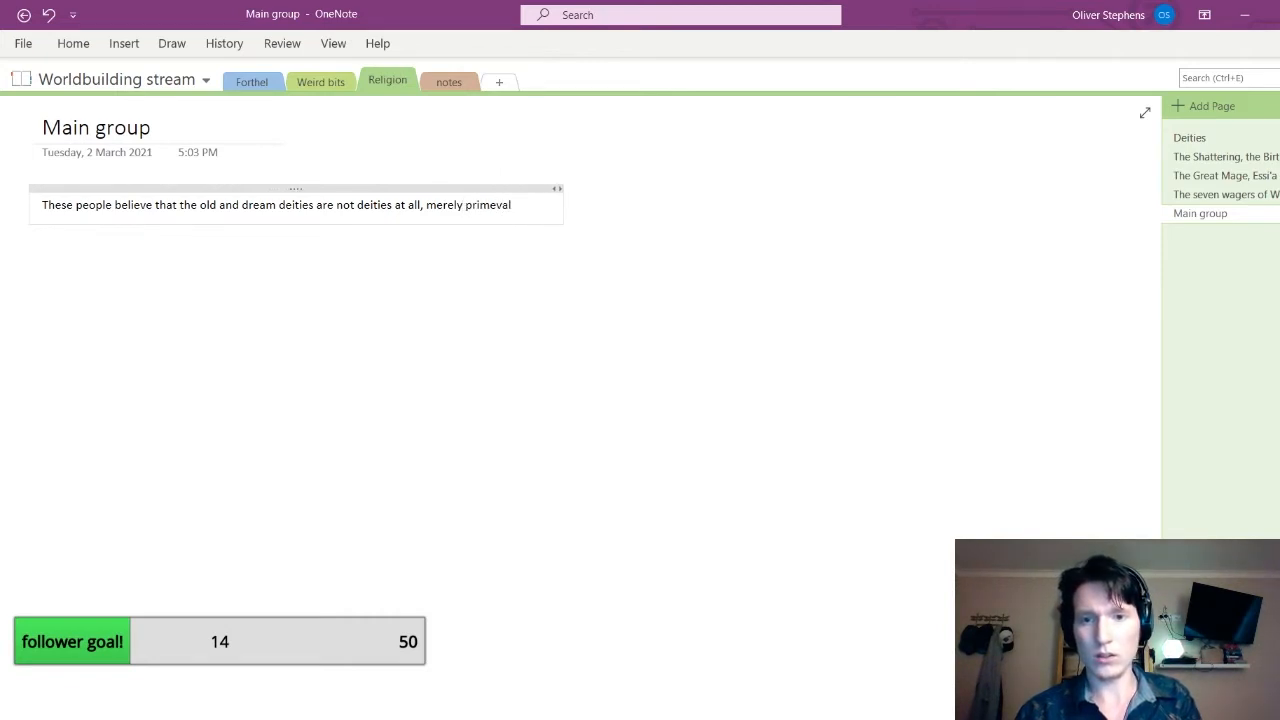
type("forces")
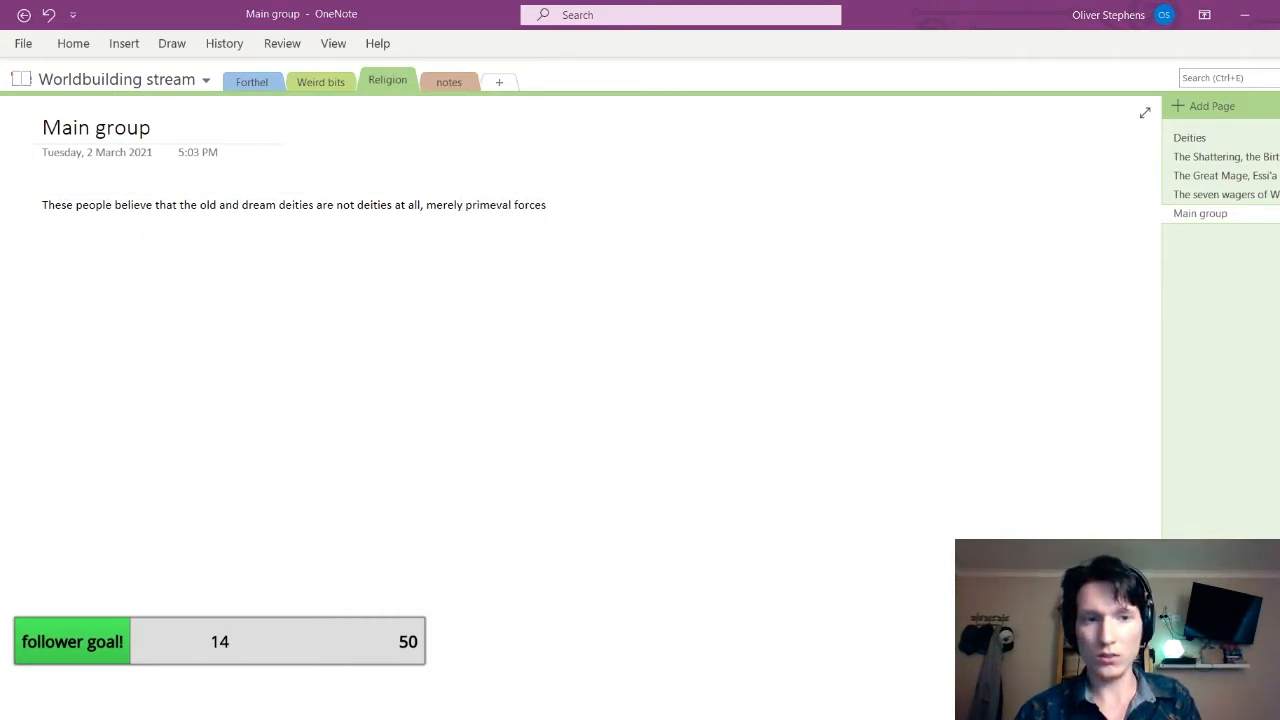
type(" from")
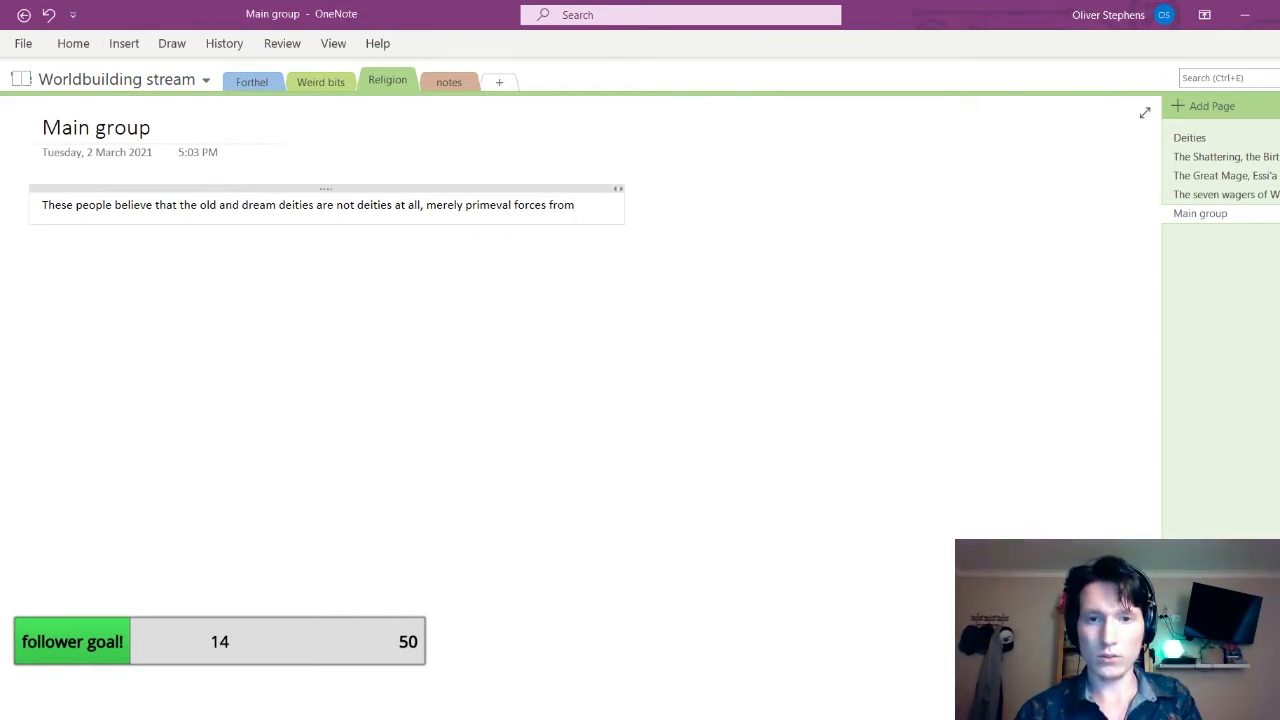
type(" before ")
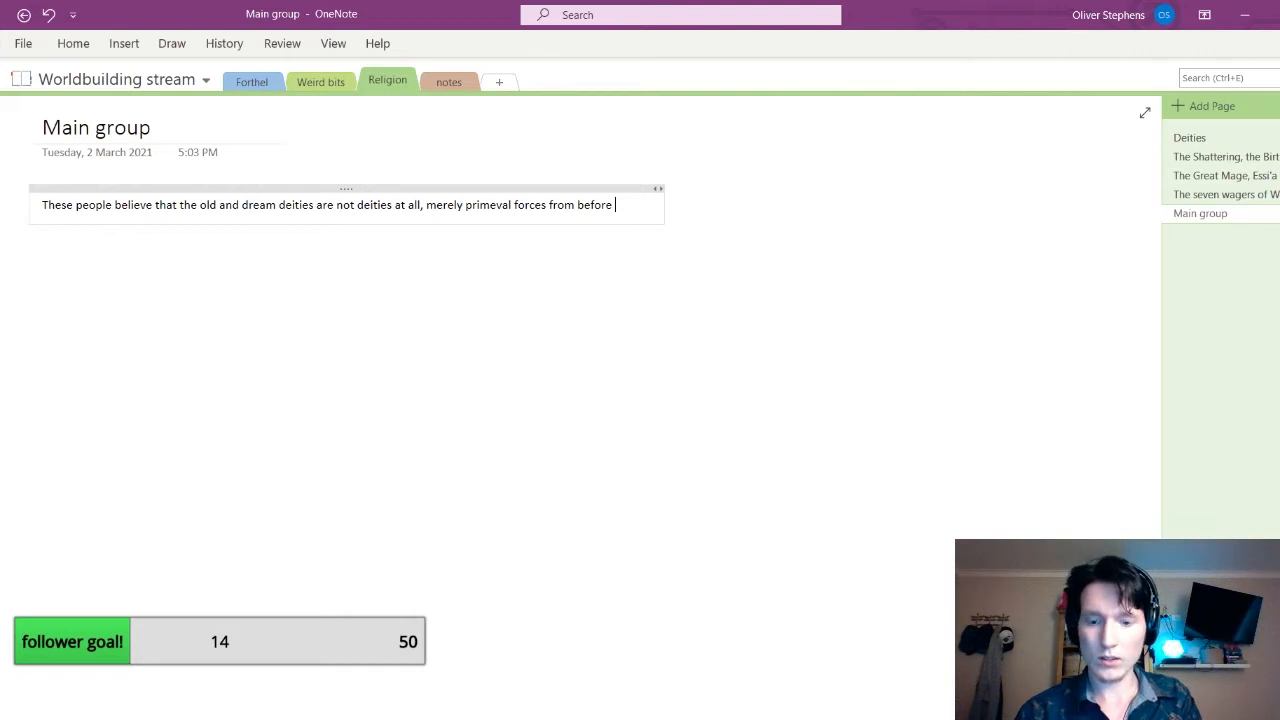
type("deities came ")
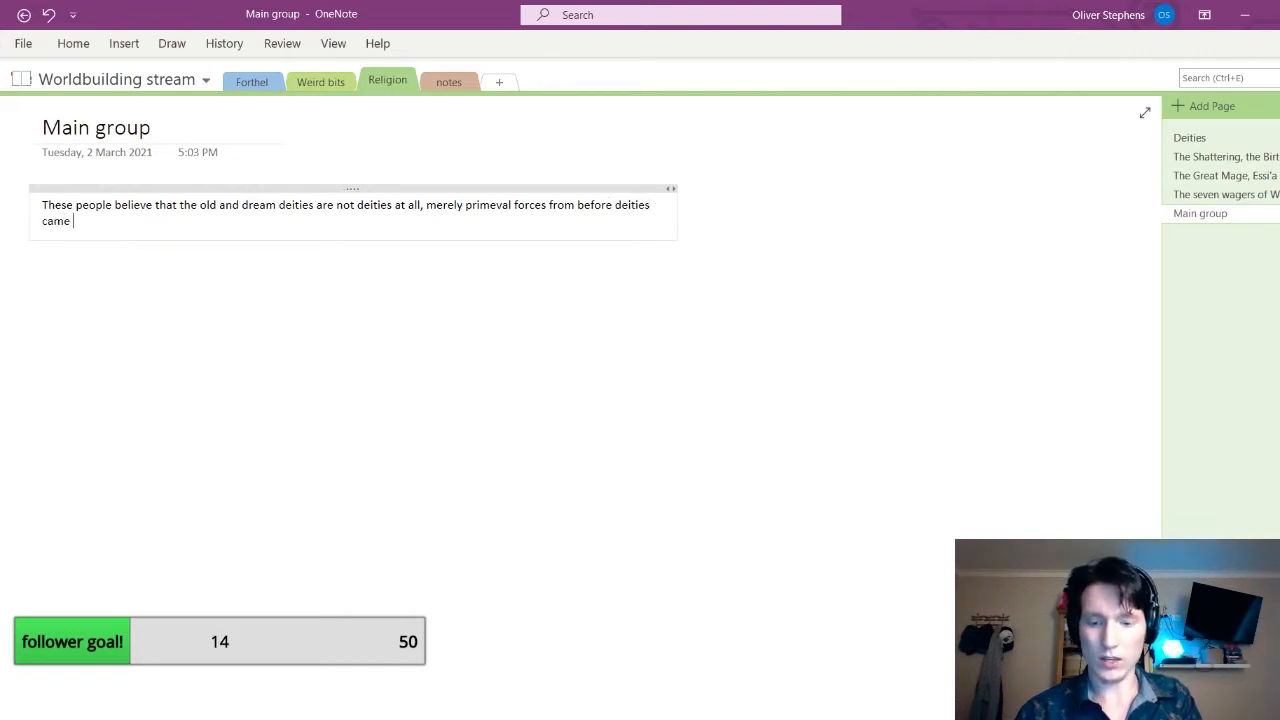
type("into being")
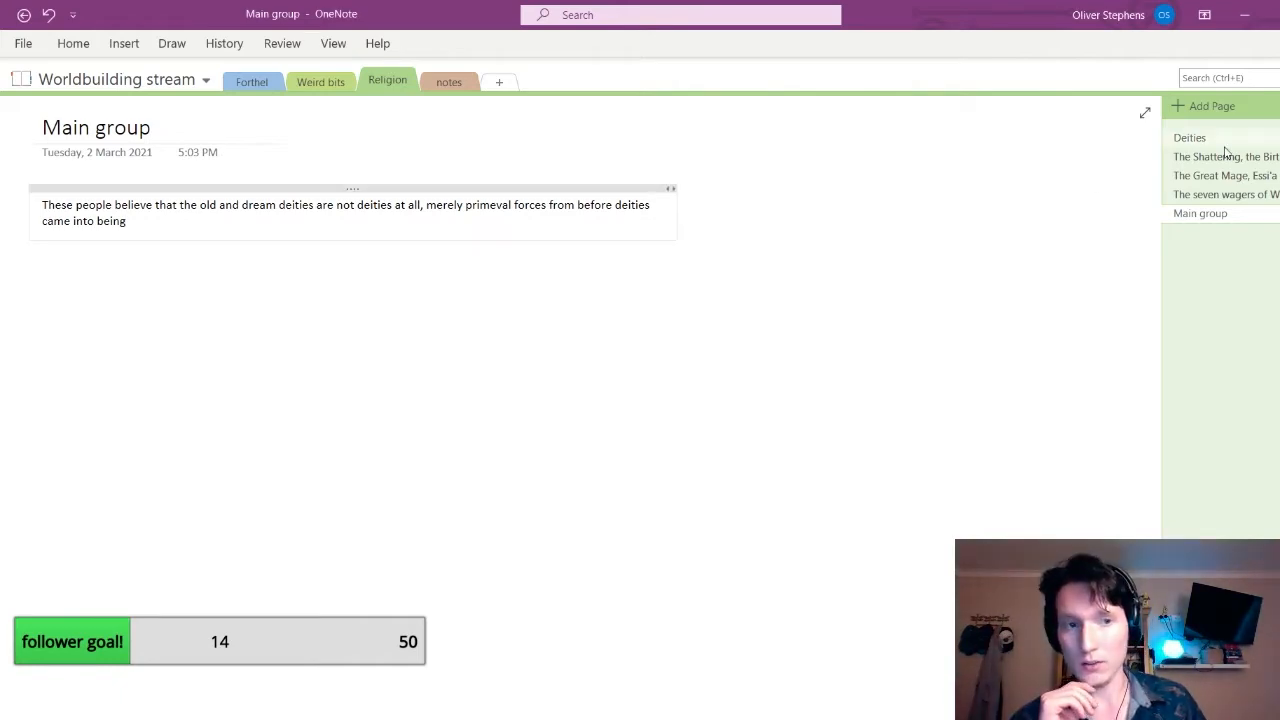
Review the page about the seven wagers of Wilhef and the Deities page, and return to the Main group page
left_click(1240, 194)
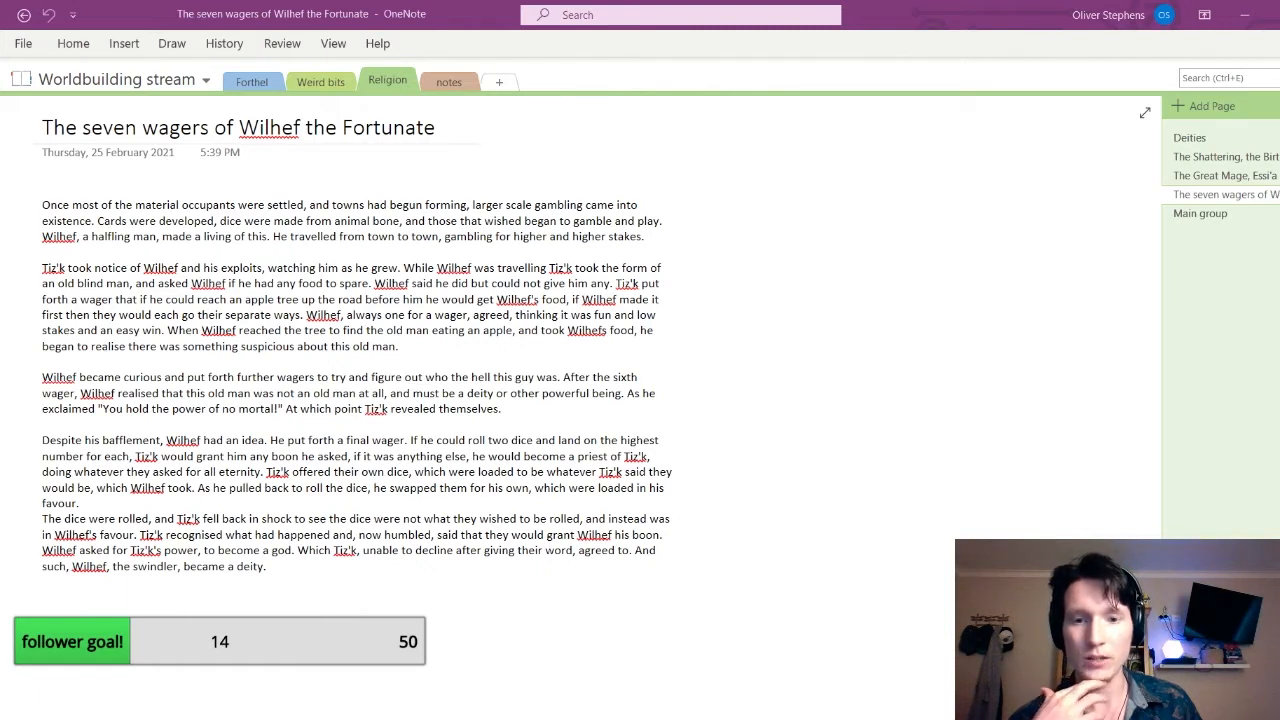
left_click(1218, 216)
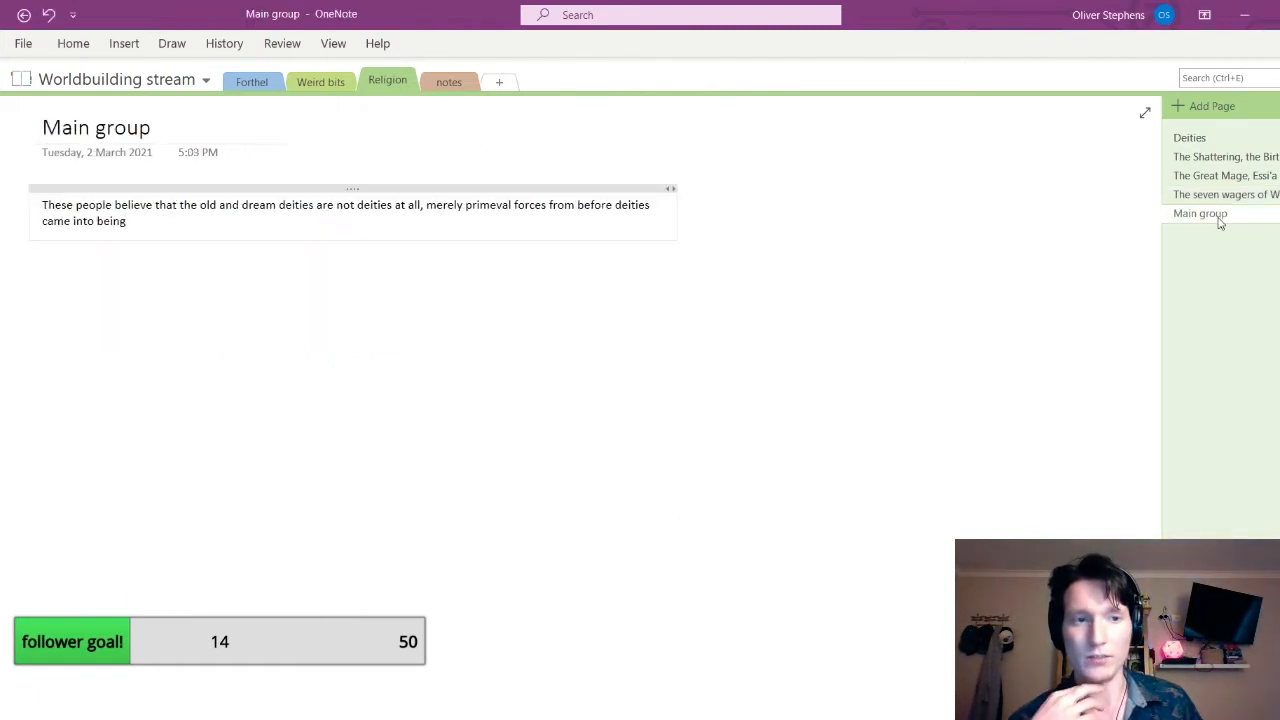
left_click(1205, 137)
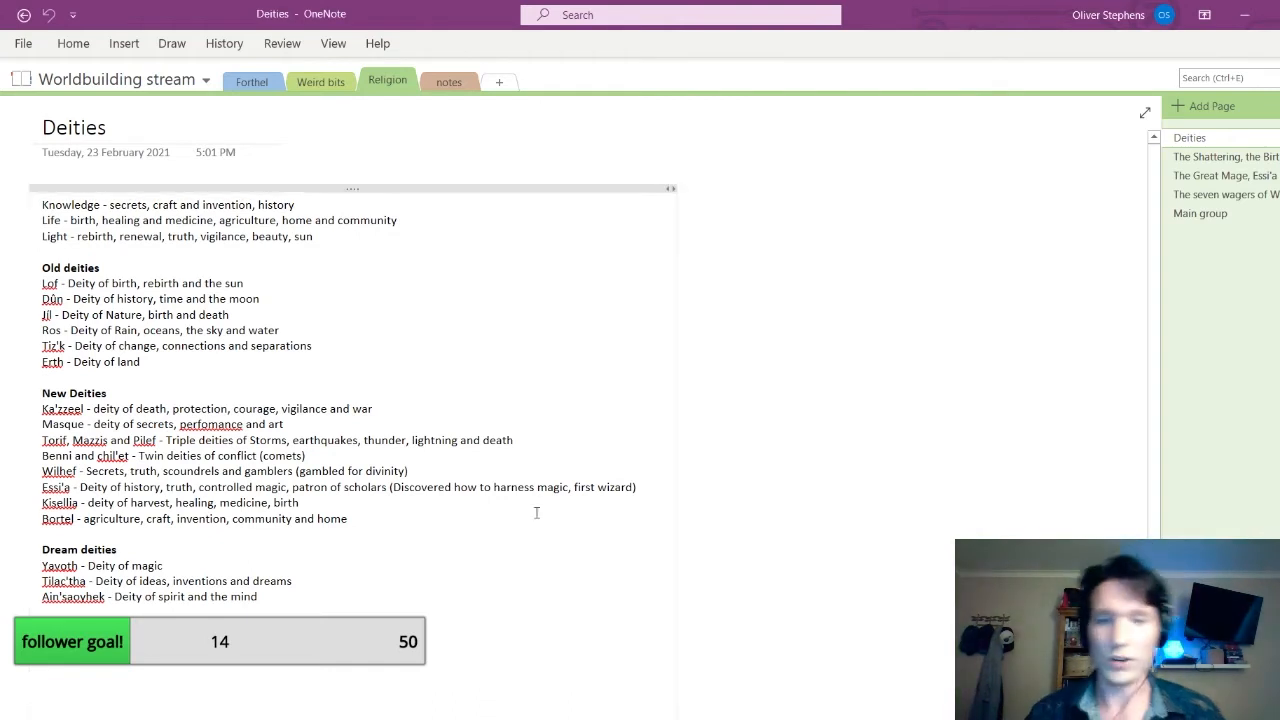
left_click(1274, 218)
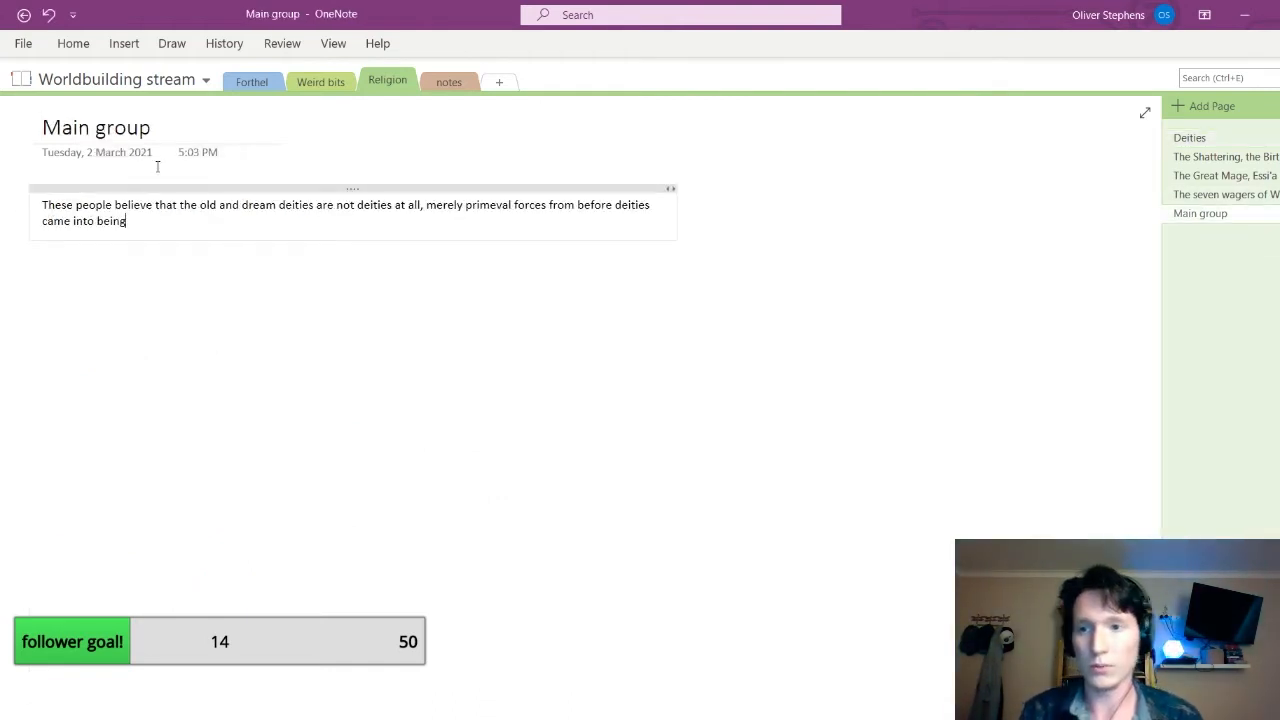
Retitle the Main group page "The New" and consult the Deities page for naming ideas
left_click_drag(160, 128, 33, 134)
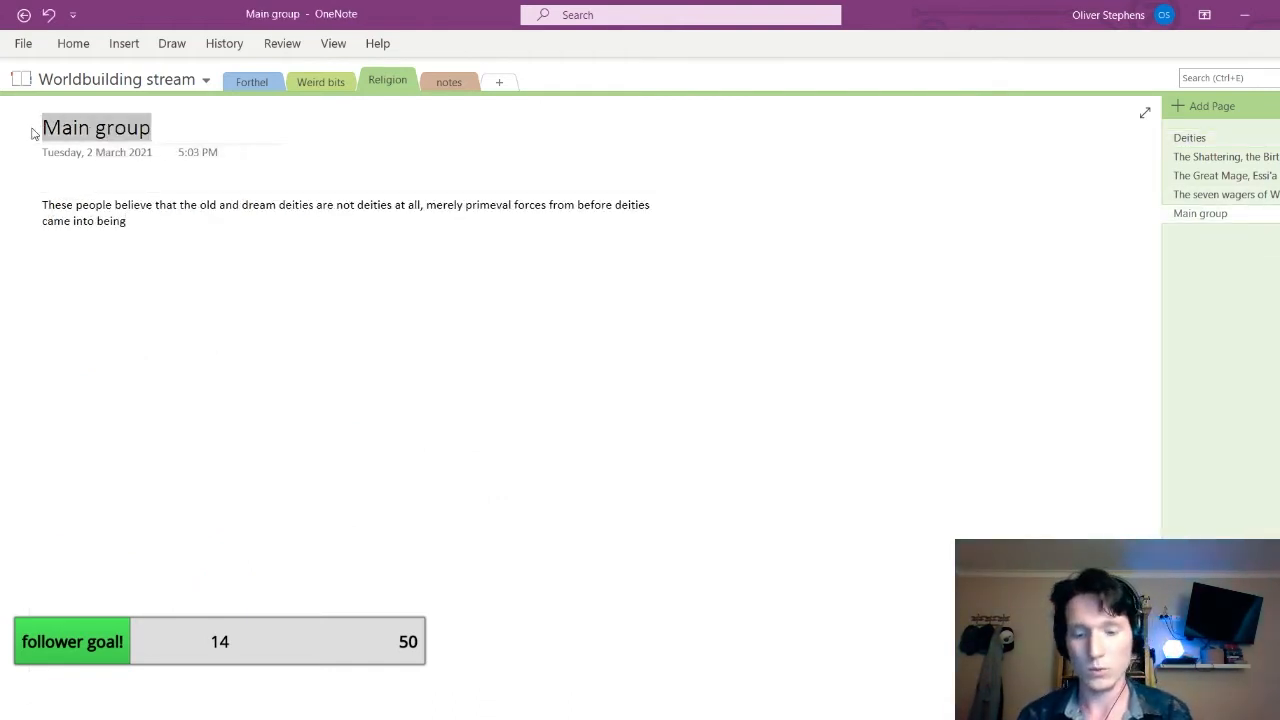
type("The New")
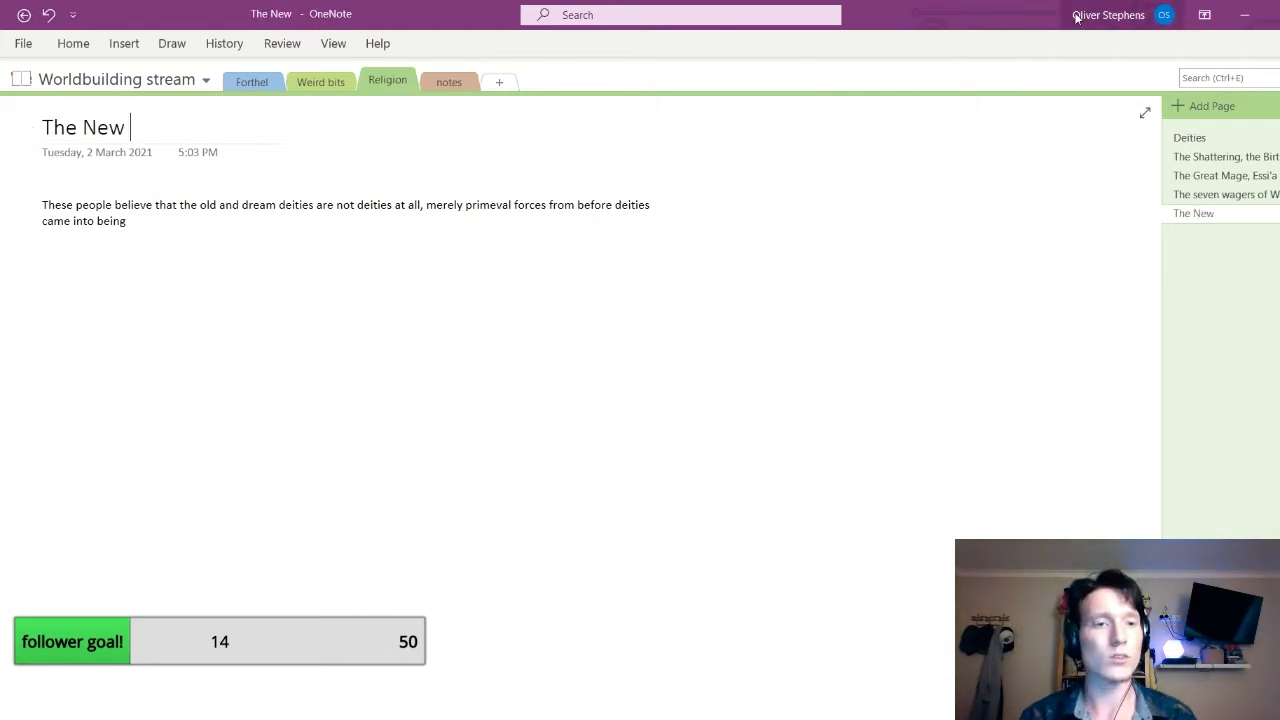
left_click(1232, 156)
left_click(1226, 137)
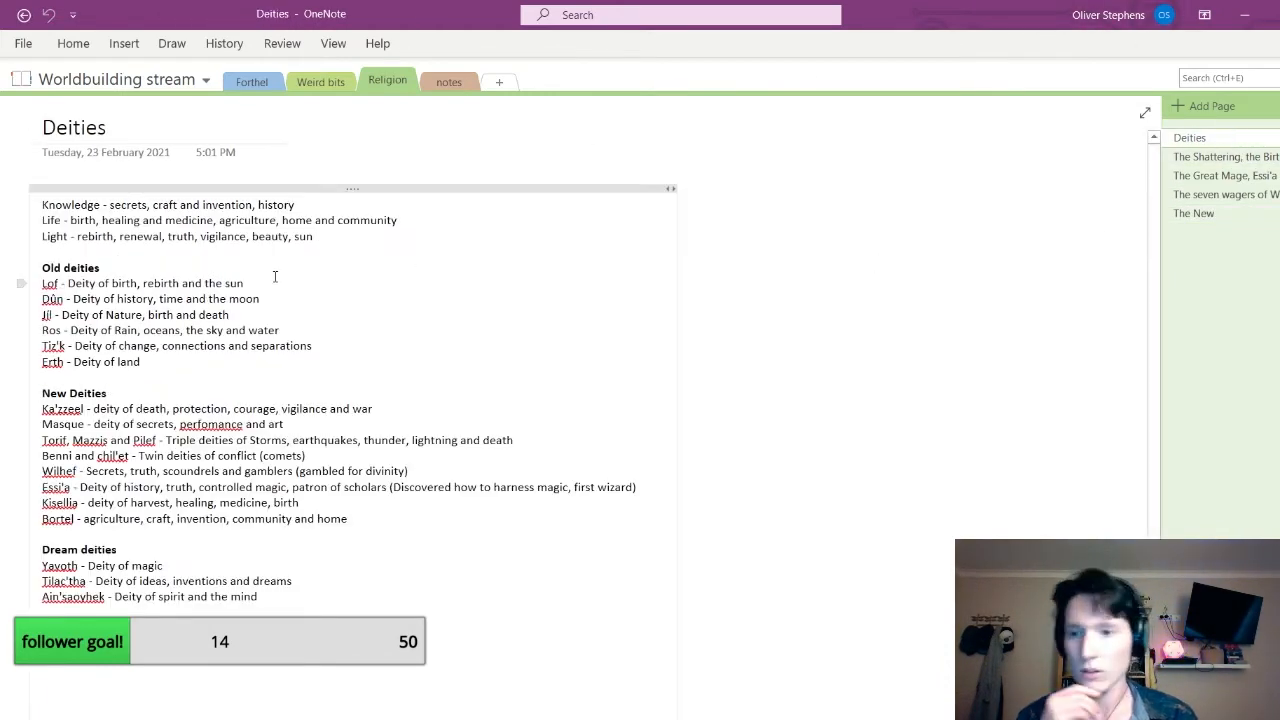
Replace "New" in the group page's title with "Reborn"
left_click(1194, 213)
key("BackSpace")
key("BackSpace")
key("BackSpace")
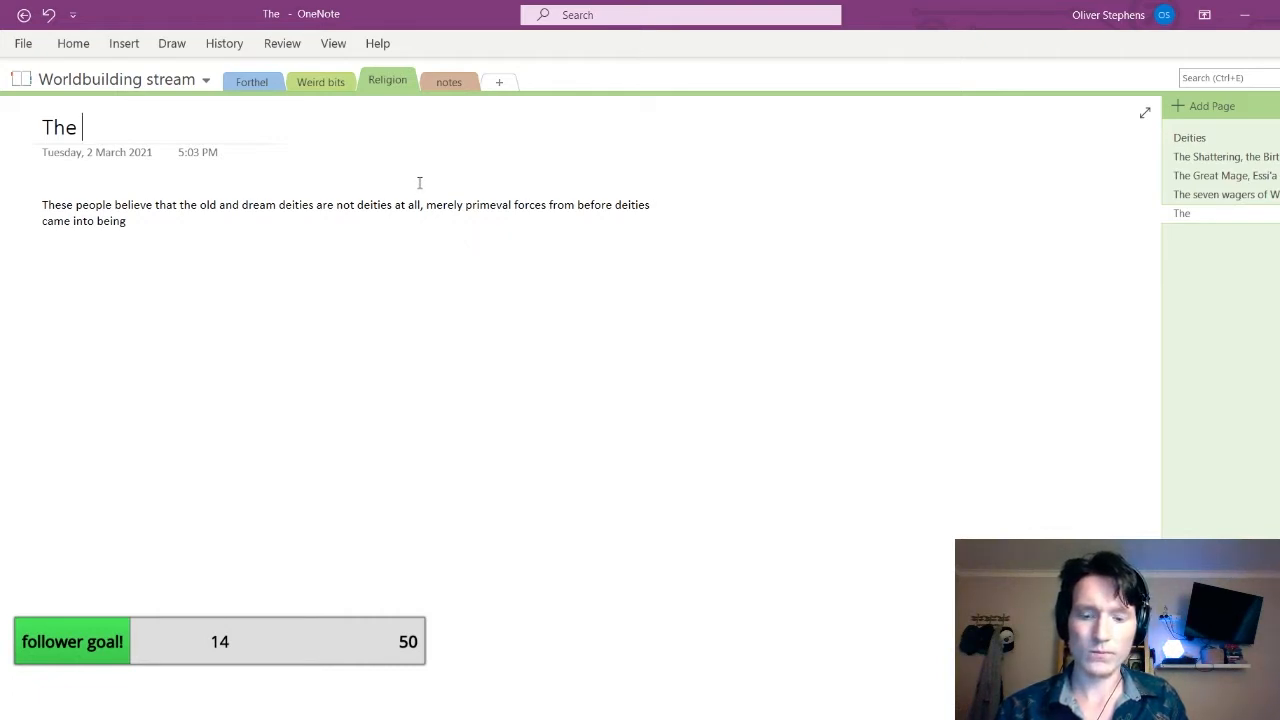
type("Reborn")
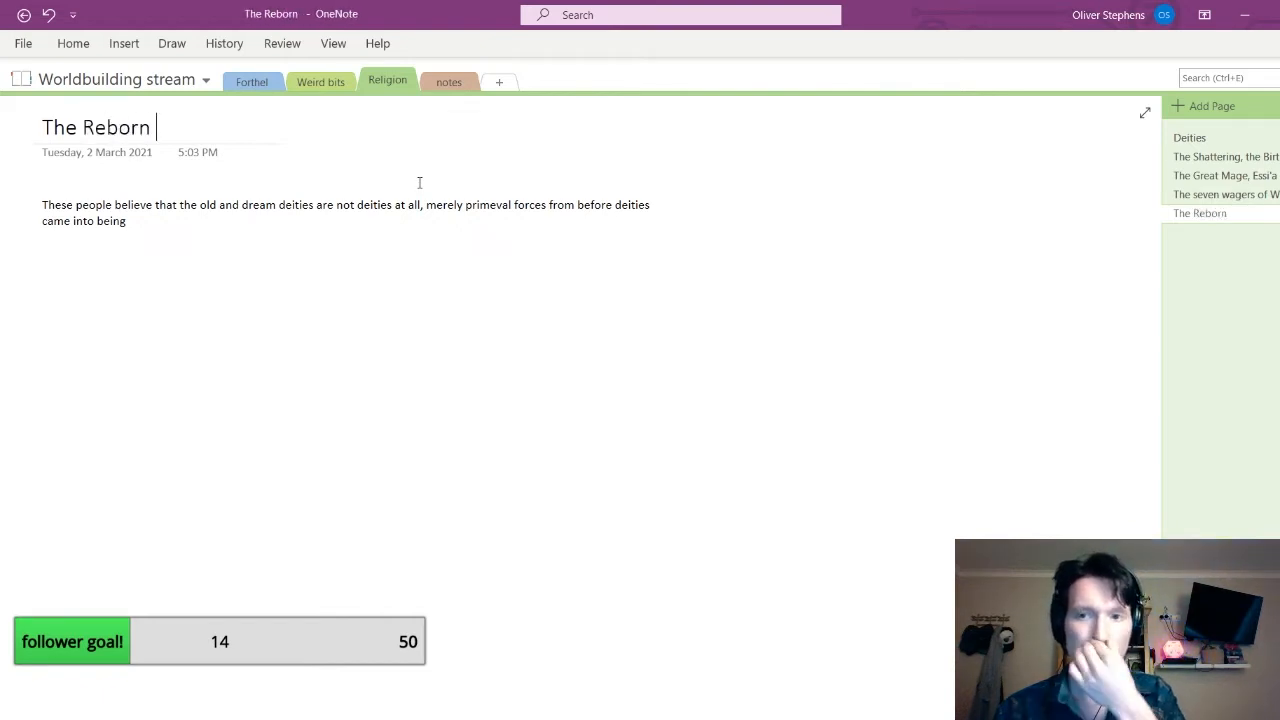
Remove "Reborn" from the group page's title, keeping only "The"
key("BackSpace")
key("BackSpace")
key("BackSpace")
key("BackSpace")
key("BackSpace")
key("BackSpace")
key("BackSpace")
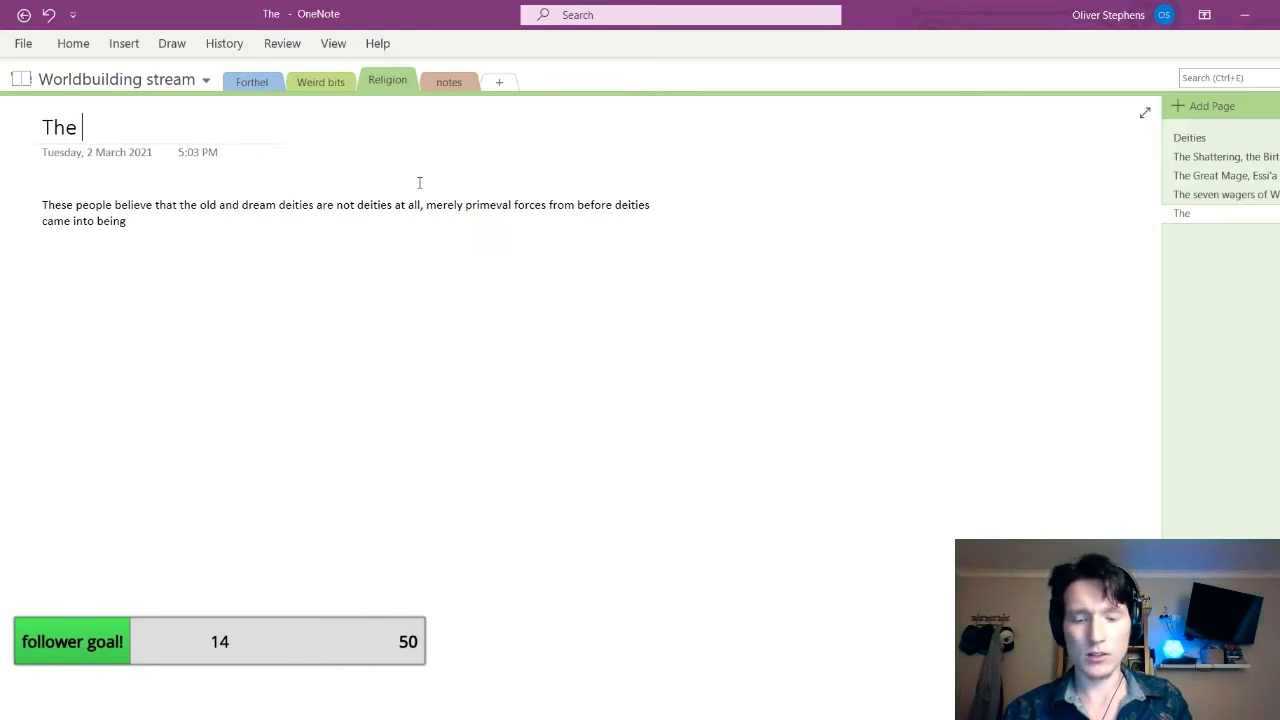
type("Re")
key("BackSpace")
key("BackSpace")
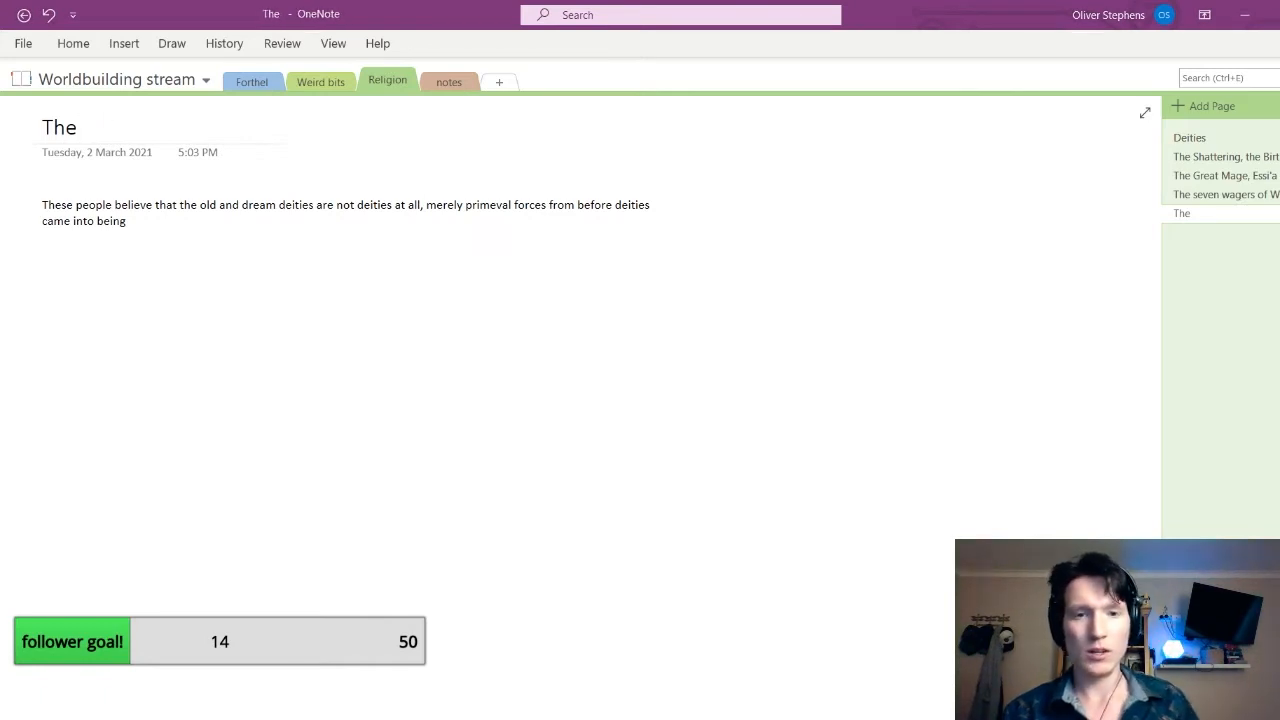
Recheck the Deities page and complete the group page's title as "The Reborn"
left_click(1268, 137)
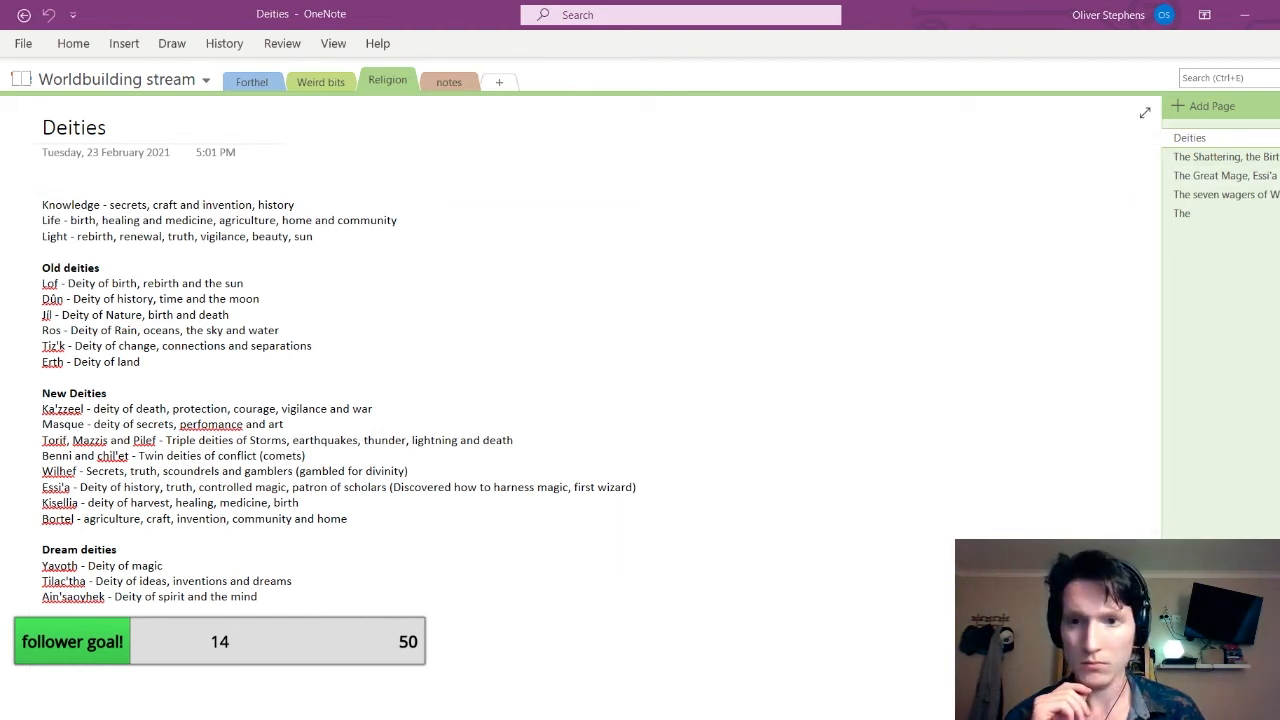
left_click(643, 719)
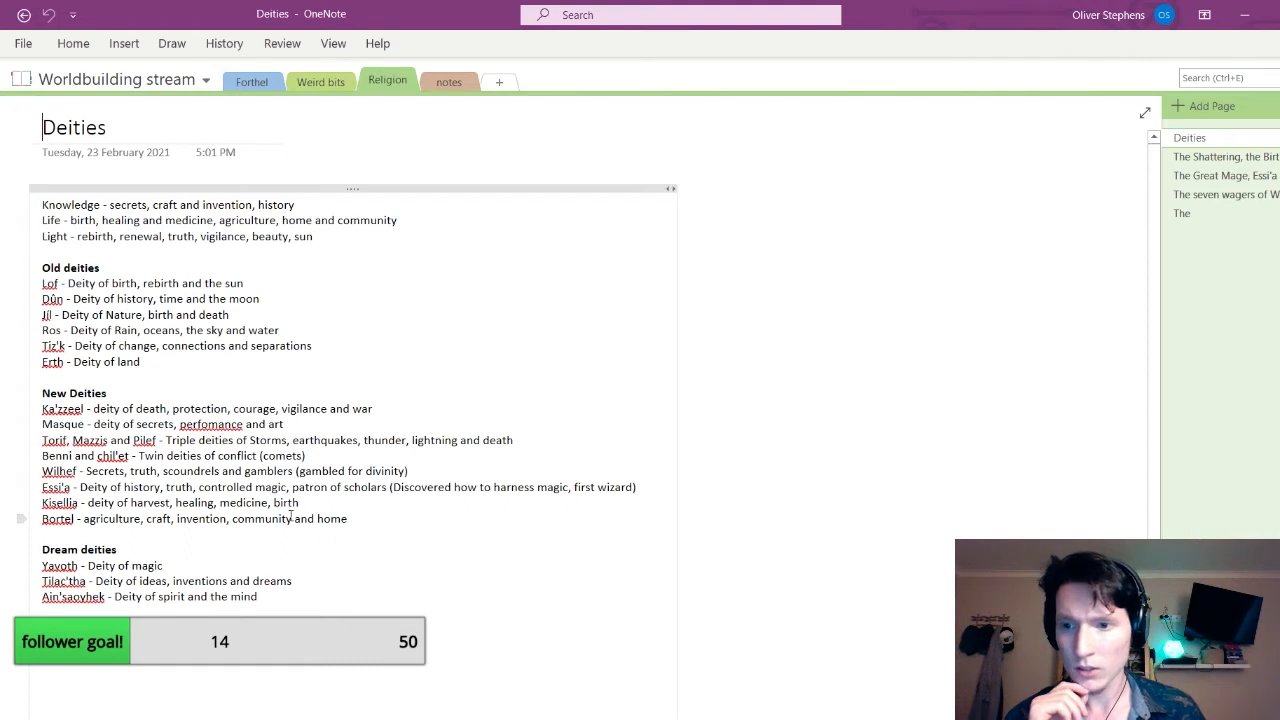
left_click(1236, 217)
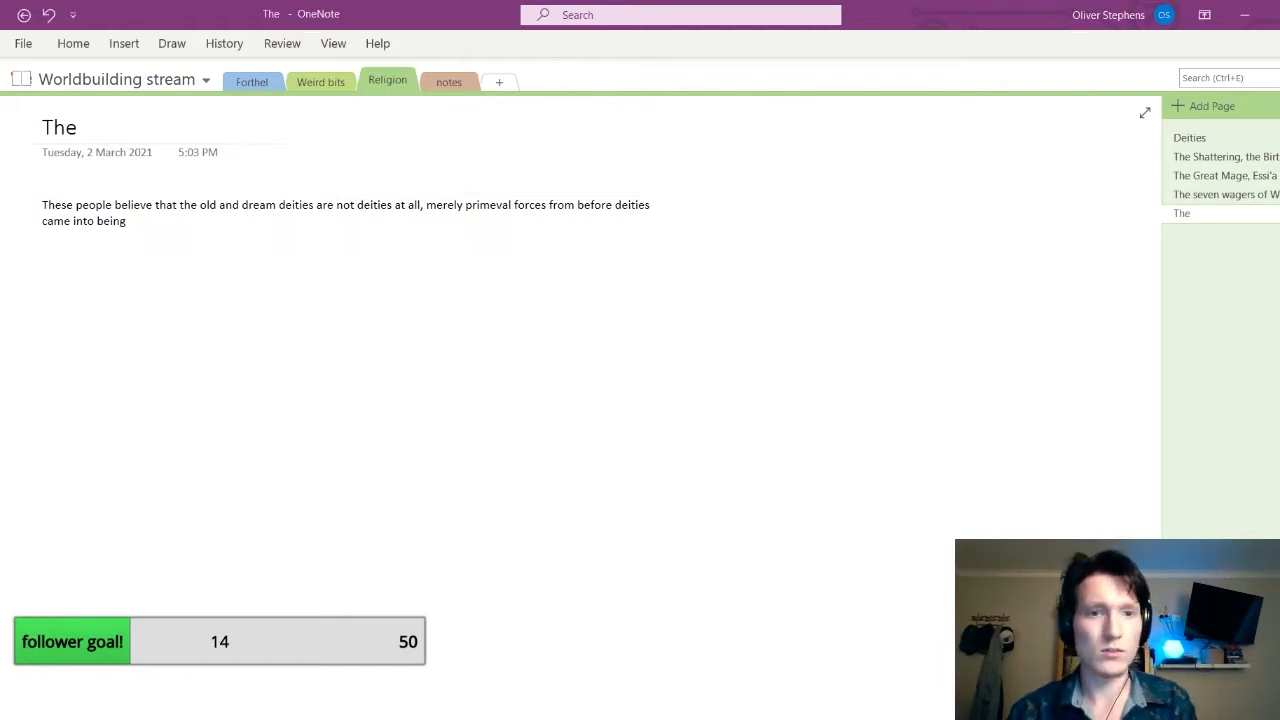
type("Reborn")
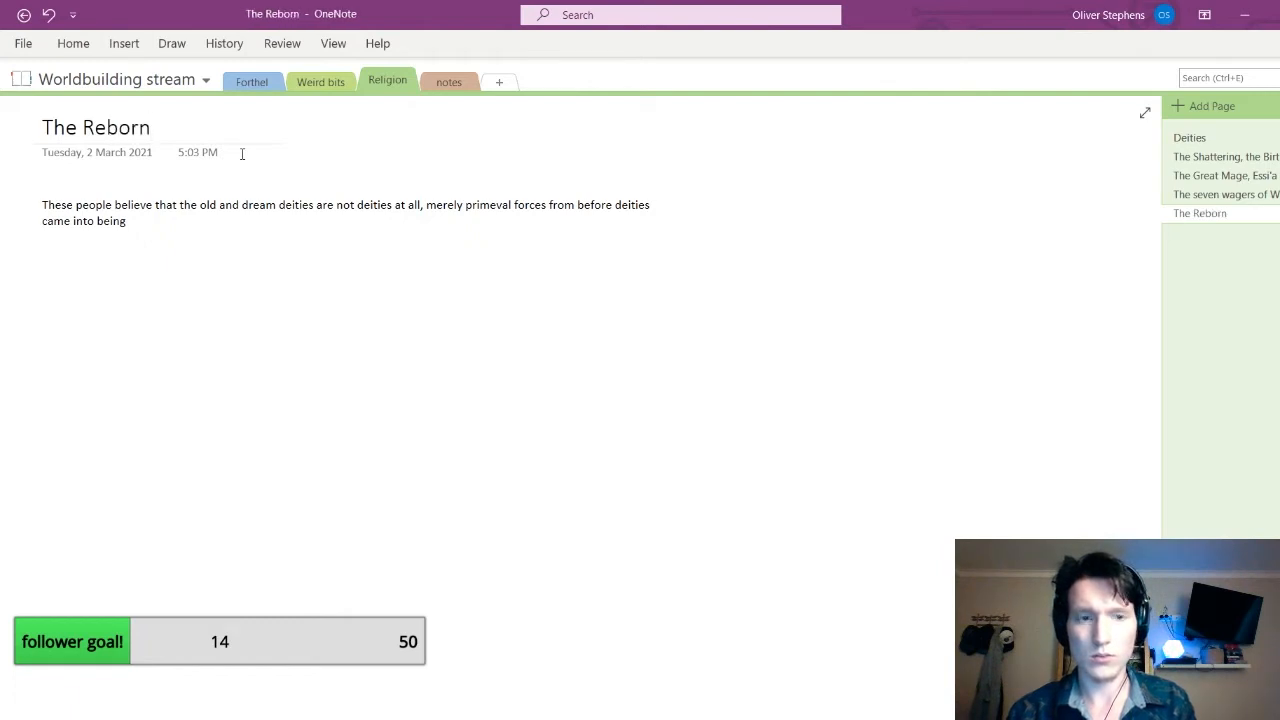
Examine the deity lists on the Deities page against The Reborn page's text, and return to The Reborn page
left_click(1222, 140)
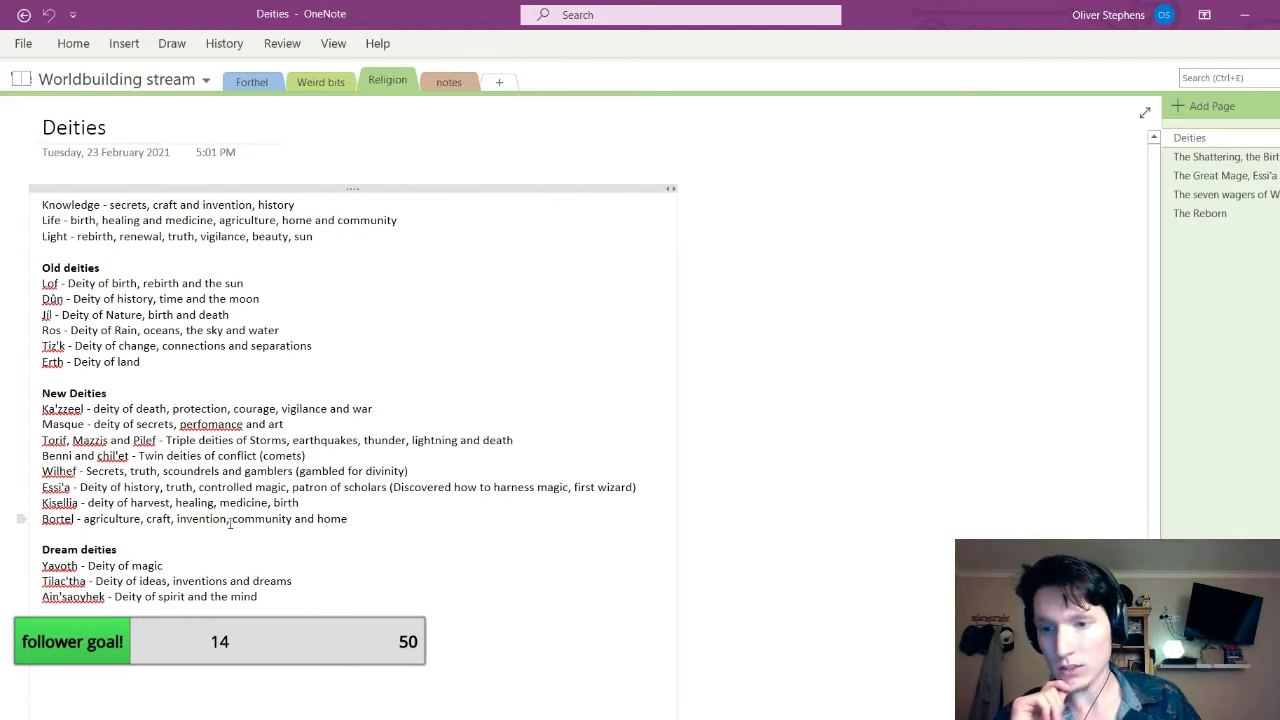
left_click(1210, 213)
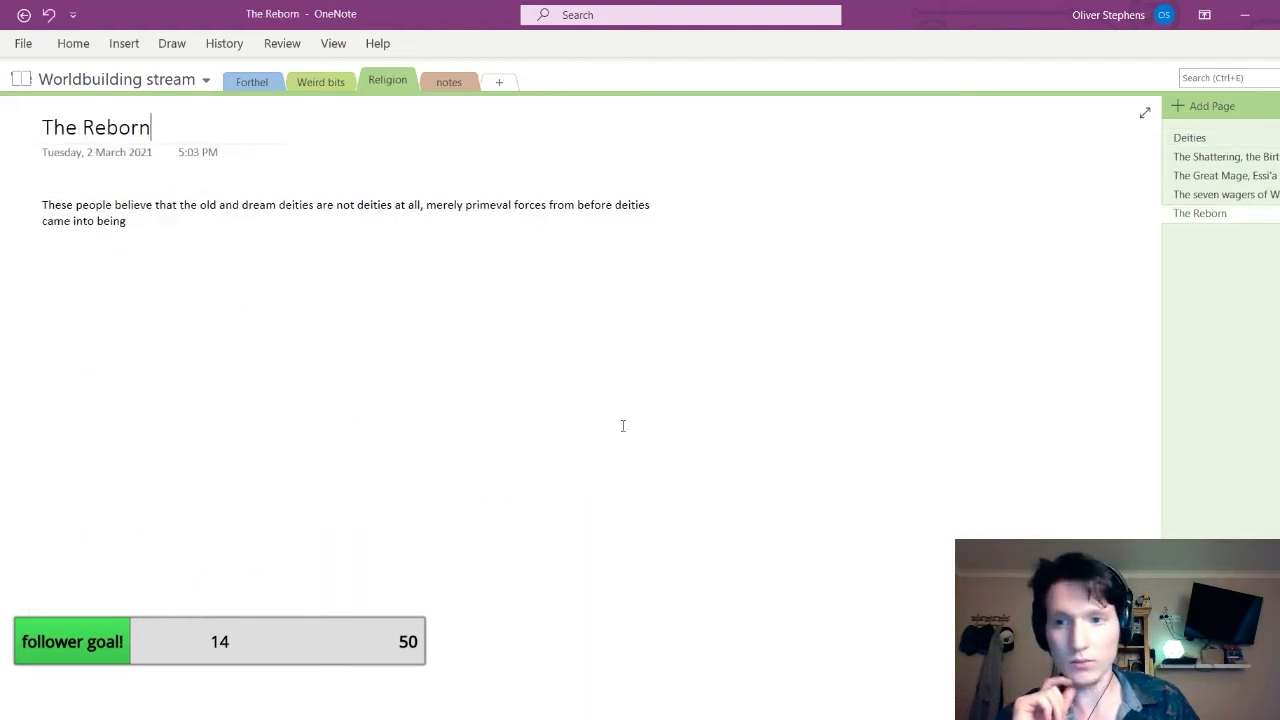
left_click(1246, 137)
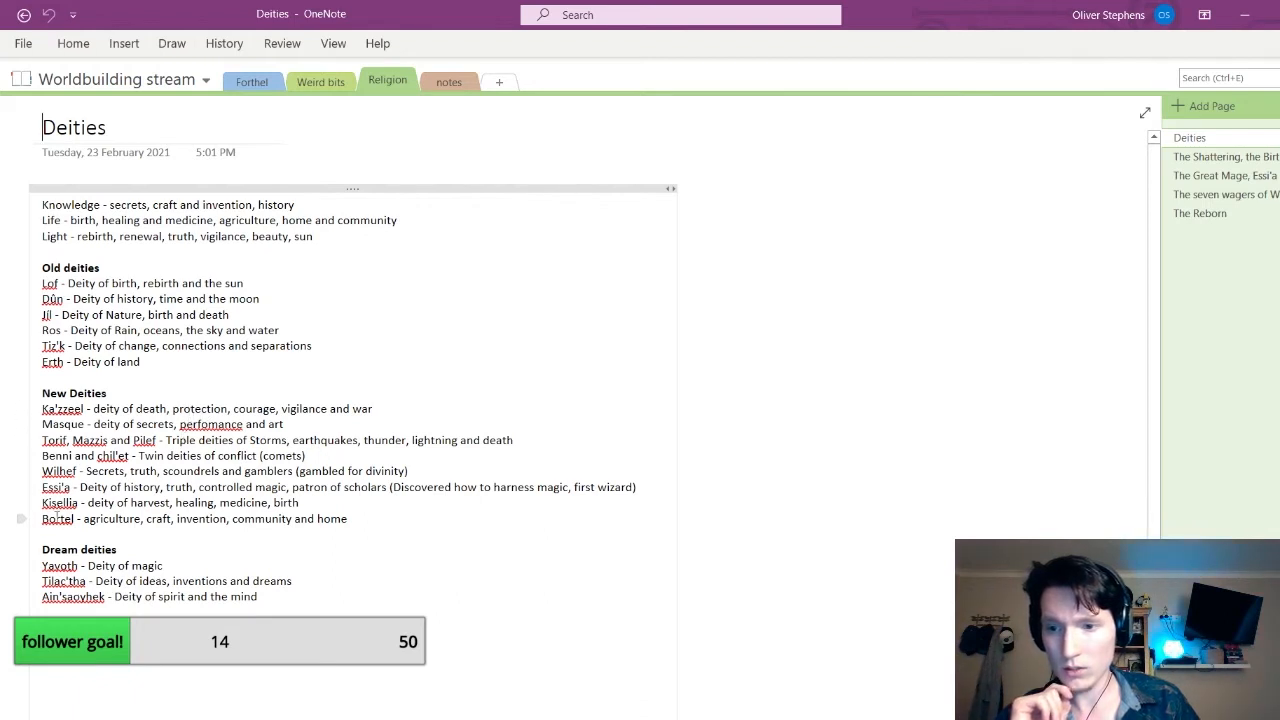
left_click(1262, 214)
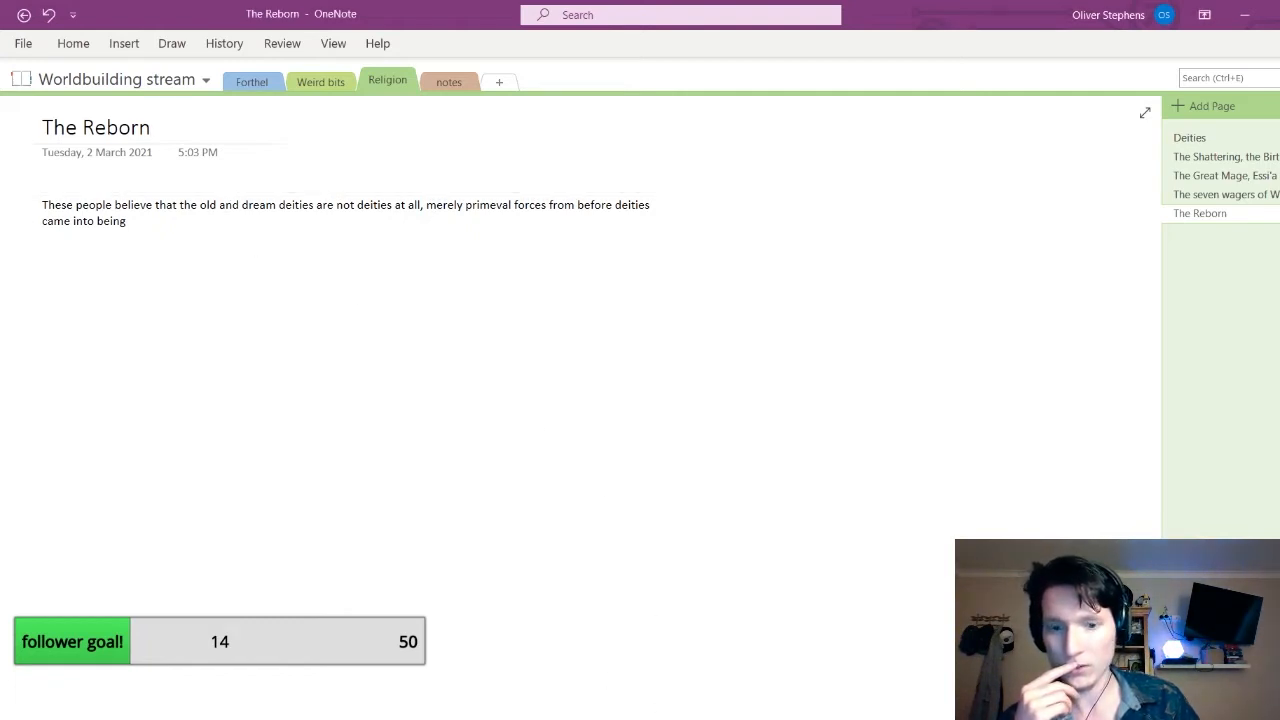
left_click(1190, 138)
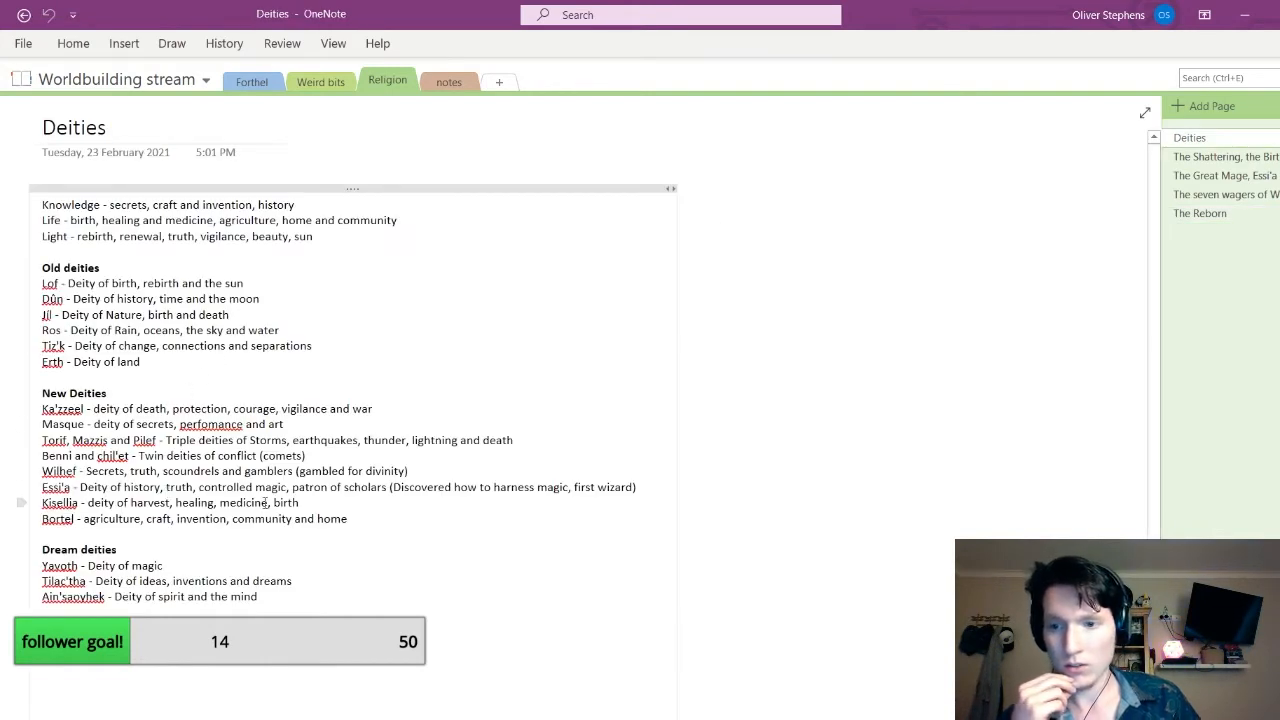
left_click(1208, 212)
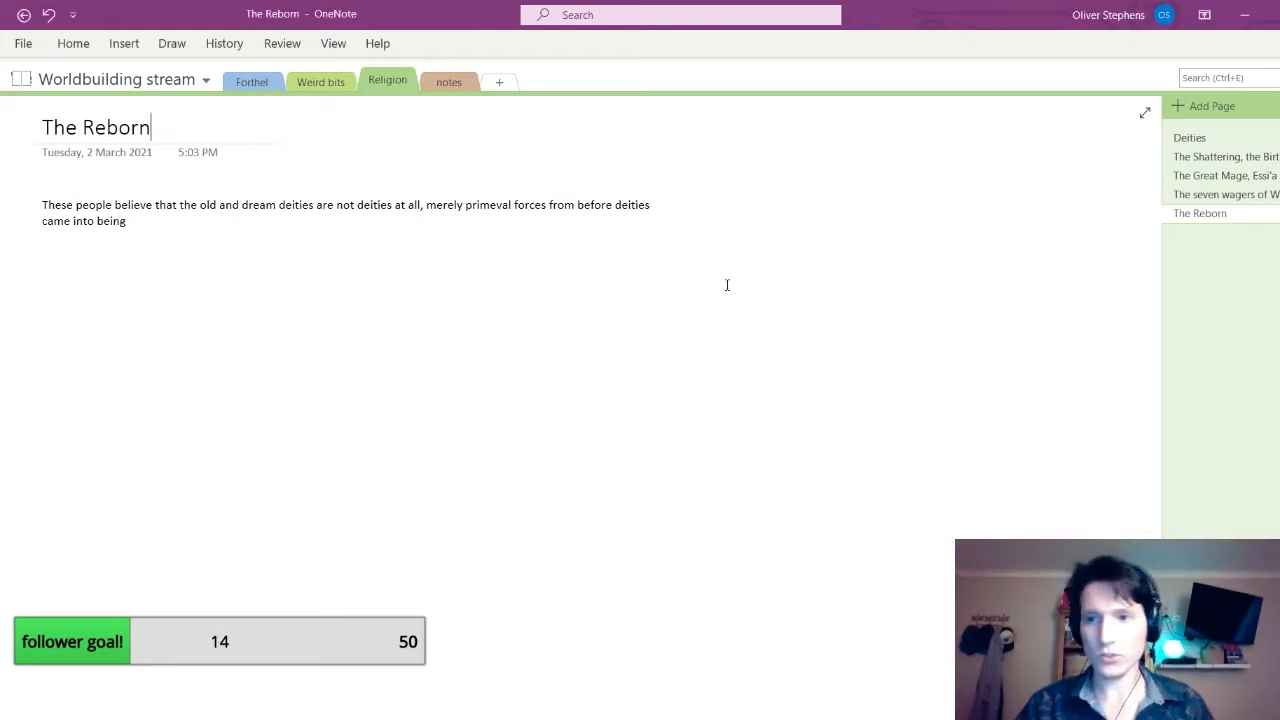
End The Reborn page's first sentence with a period and start a second one with "They believe that"
left_click(144, 229)
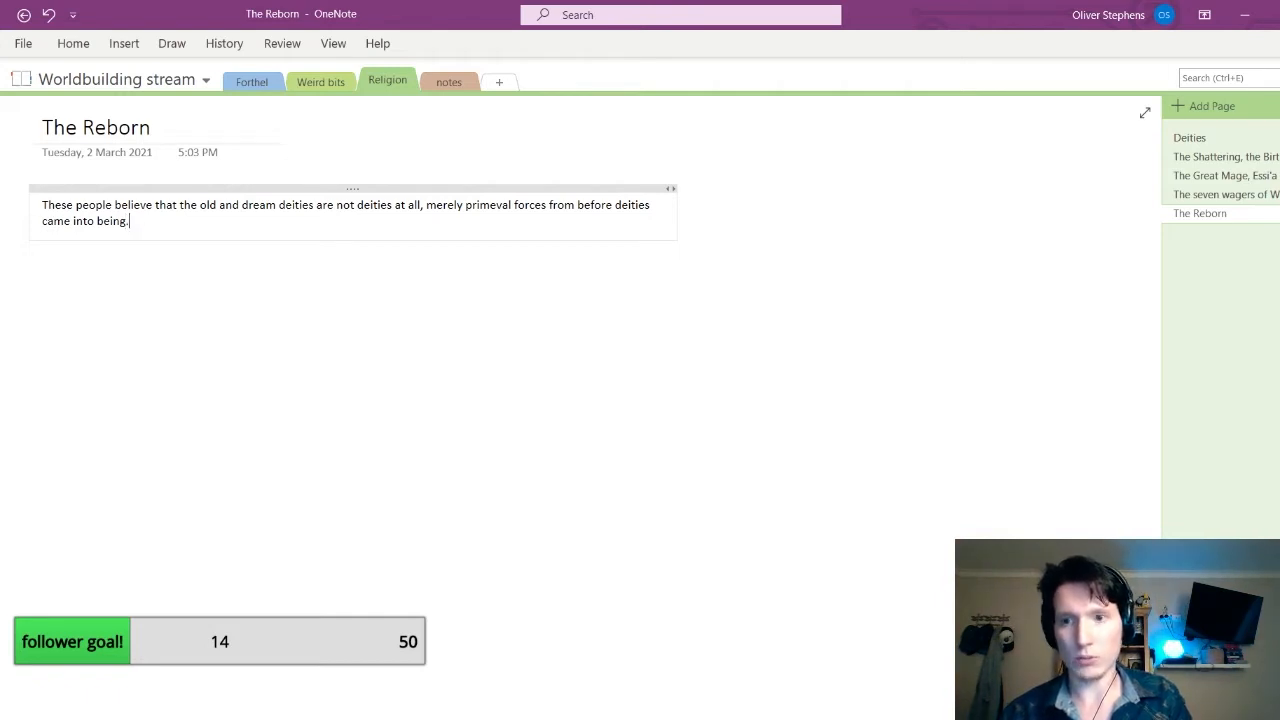
type("They bel")
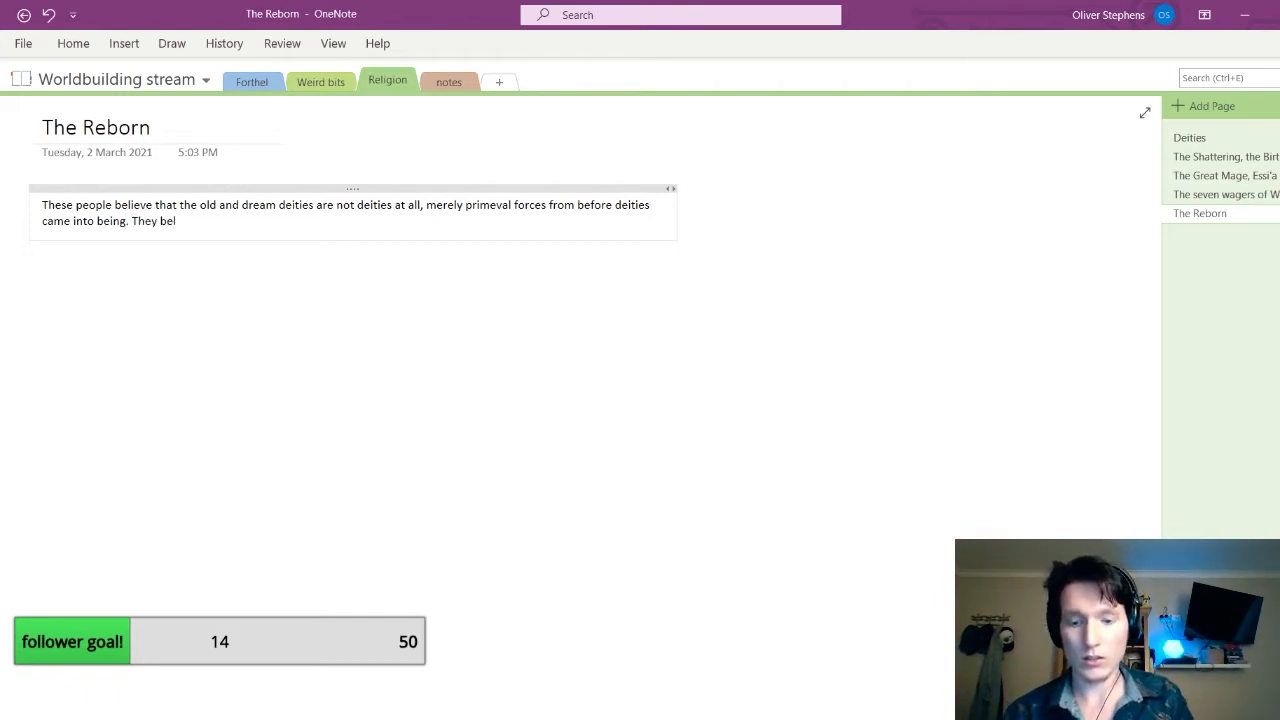
type("ieve that")
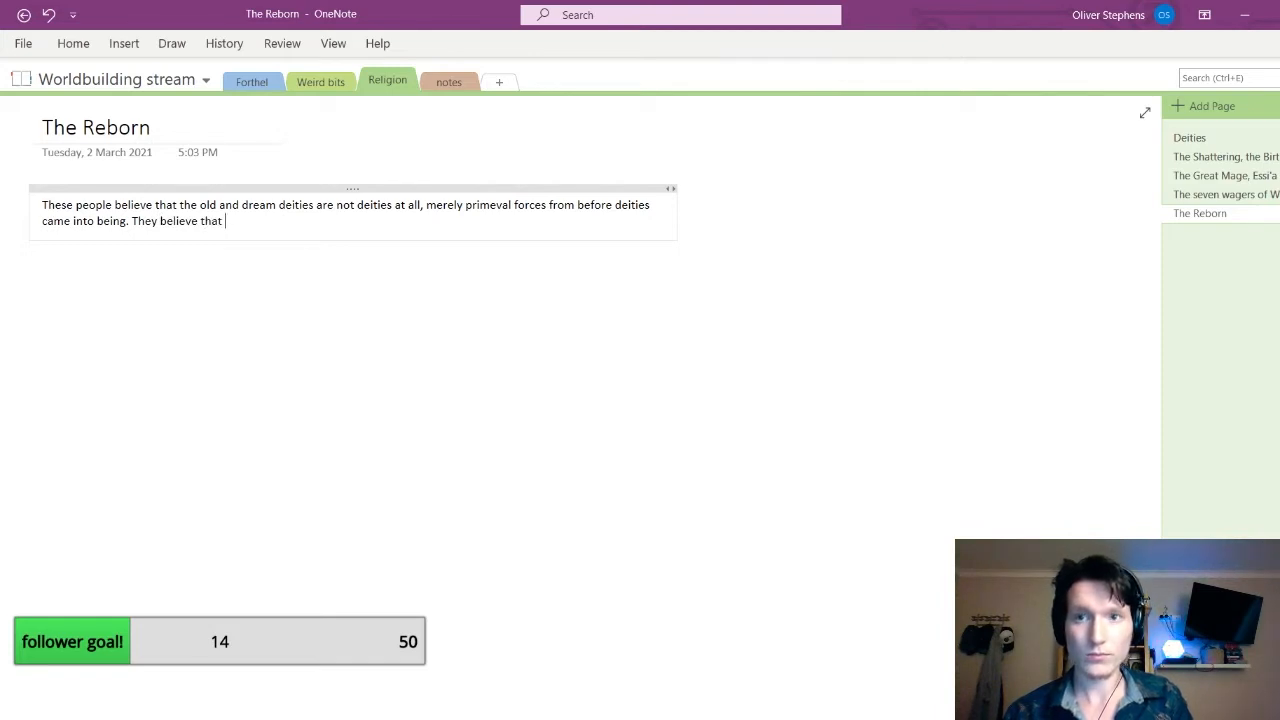
Replace everything after "the old and dream deities are not deities at all" with ", or at least are not anymore."
key("BackSpace")
key("BackSpace")
key("BackSpace")
key("BackSpace")
key("BackSpace")
key("BackSpace")
key("BackSpace")
key("BackSpace")
key("BackSpace")
key("BackSpace")
key("BackSpace")
key("BackSpace")
key("BackSpace")
key("BackSpace")
key("BackSpace")
key("BackSpace")
key("BackSpace")
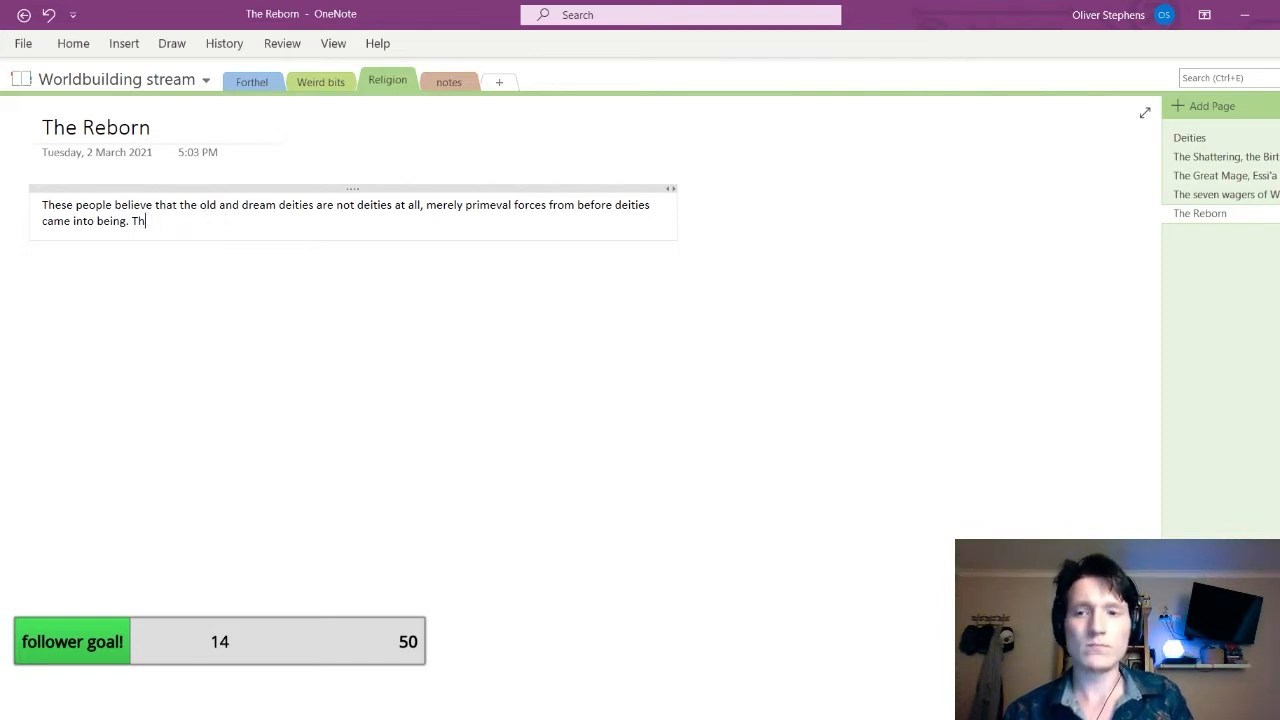
key("BackSpace")
key("BackSpace")
key("BackSpace")
key("BackSpace")
key("BackSpace")
key("BackSpace")
key("BackSpace")
key("BackSpace")
key("BackSpace")
key("BackSpace")
key("BackSpace")
key("BackSpace")
key("BackSpace")
key("BackSpace")
key("BackSpace")
key("BackSpace")
key("BackSpace")
key("BackSpace")
key("BackSpace")
key("BackSpace")
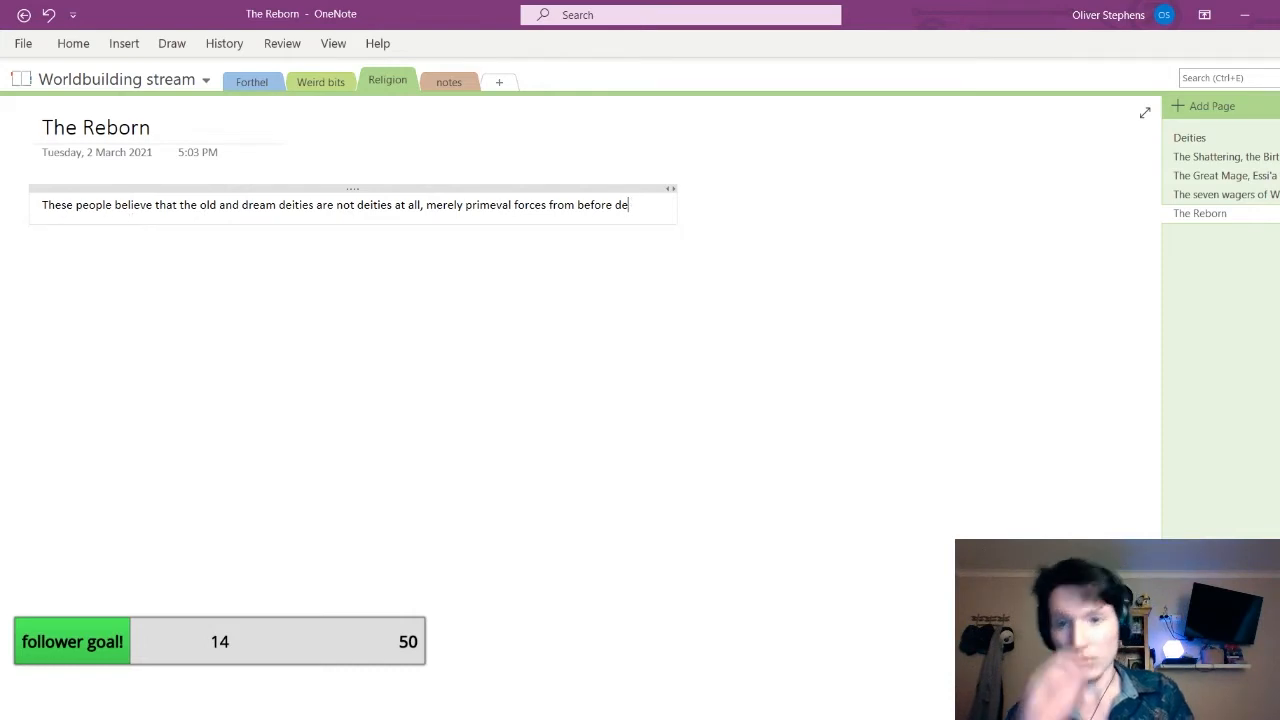
key("BackSpace")
key("BackSpace")
key("BackSpace")
key("BackSpace")
key("BackSpace")
key("BackSpace")
key("BackSpace")
key("BackSpace")
key("BackSpace")
key("BackSpace")
key("BackSpace")
key("BackSpace")
key("BackSpace")
key("BackSpace")
key("BackSpace")
key("BackSpace")
key("BackSpace")
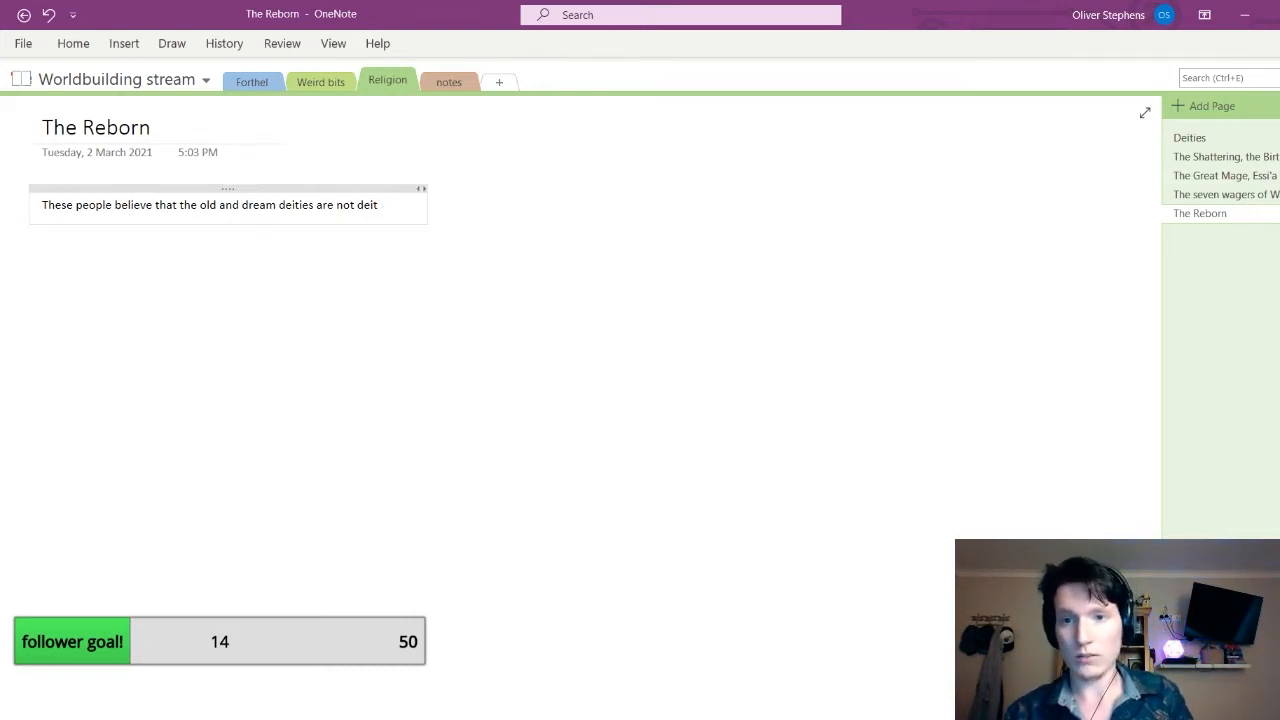
type("ies at a")
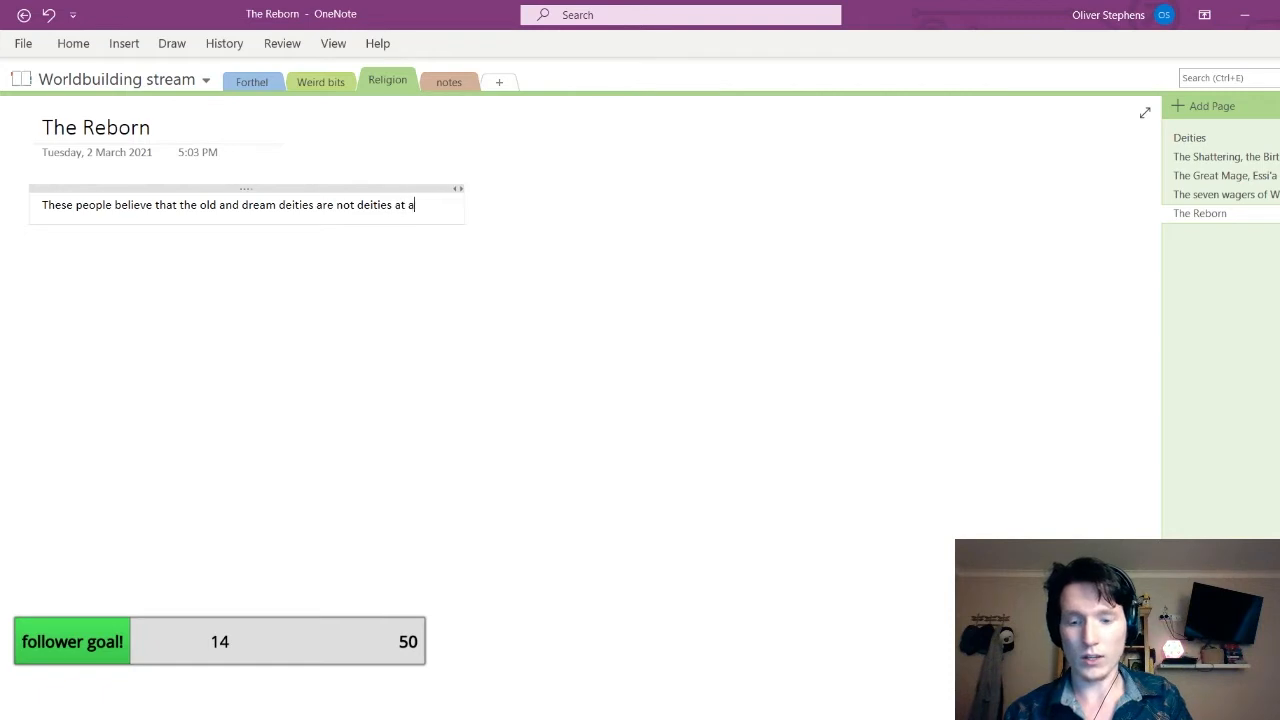
type("ll, or at least")
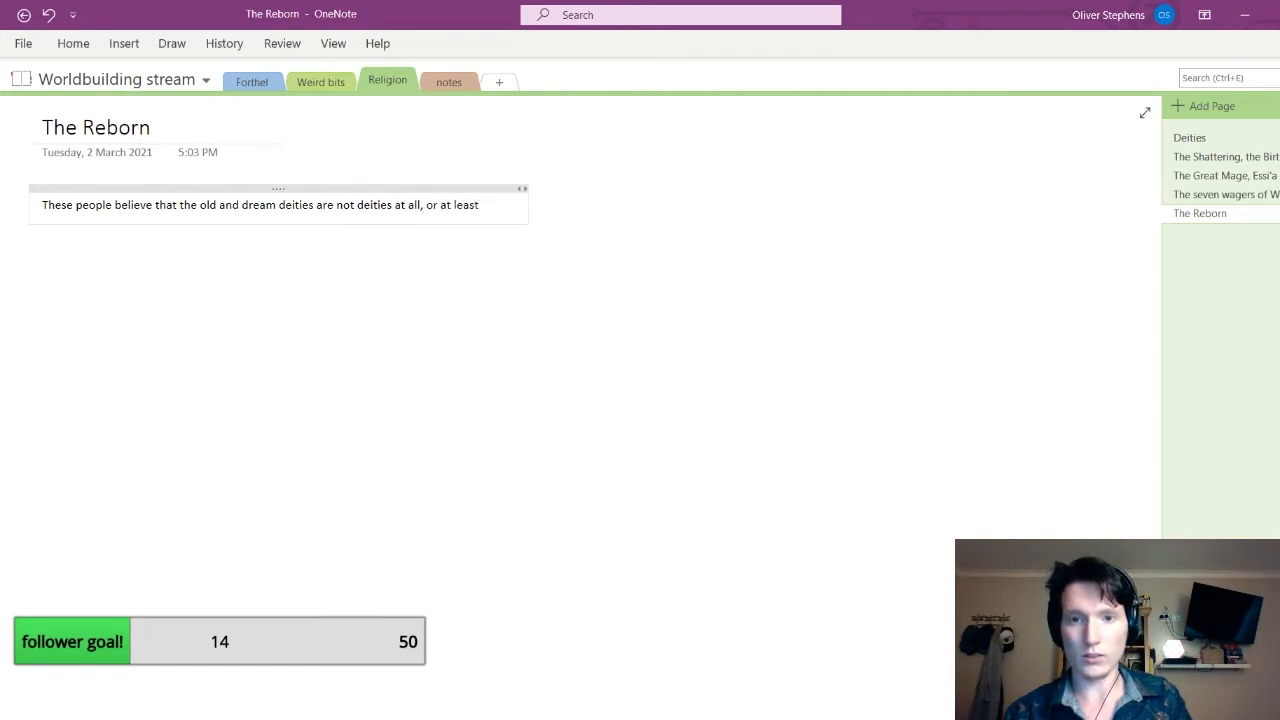
type(" are not anymore.")
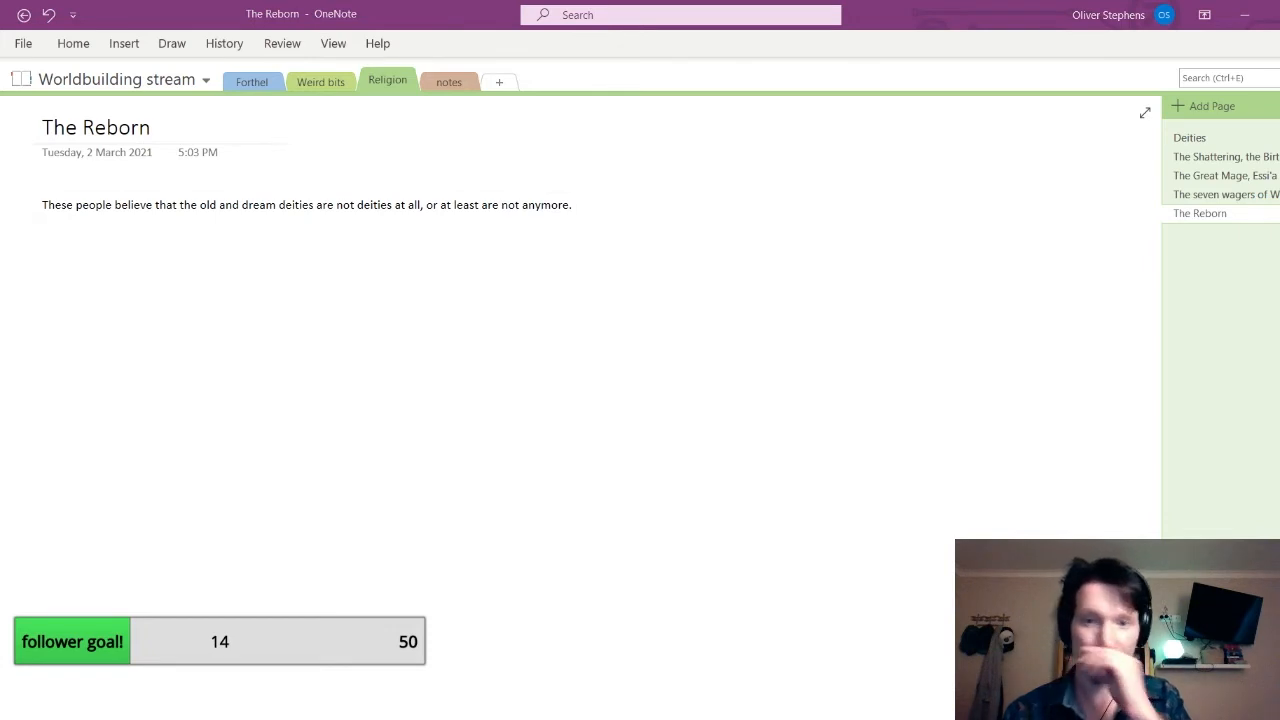
Start a second sentence with "Some recognise that" and correct the flagged spelling to "recognize"
type(" Spme recognise")
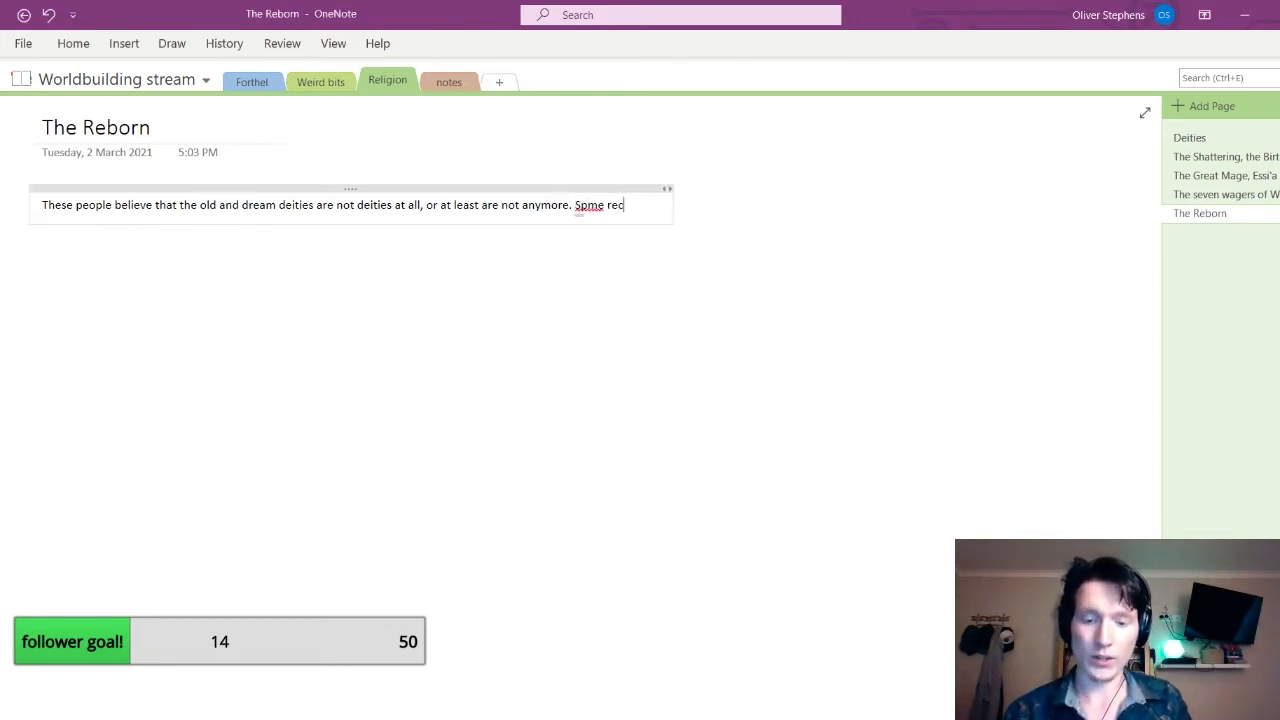
key("BackSpace")
key("BackSpace")
key("BackSpace")
key("BackSpace")
key("BackSpace")
key("BackSpace")
key("BackSpace")
key("BackSpace")
key("BackSpace")
key("BackSpace")
key("BackSpace")
key("BackSpace")
key("BackSpace")
key("BackSpace")
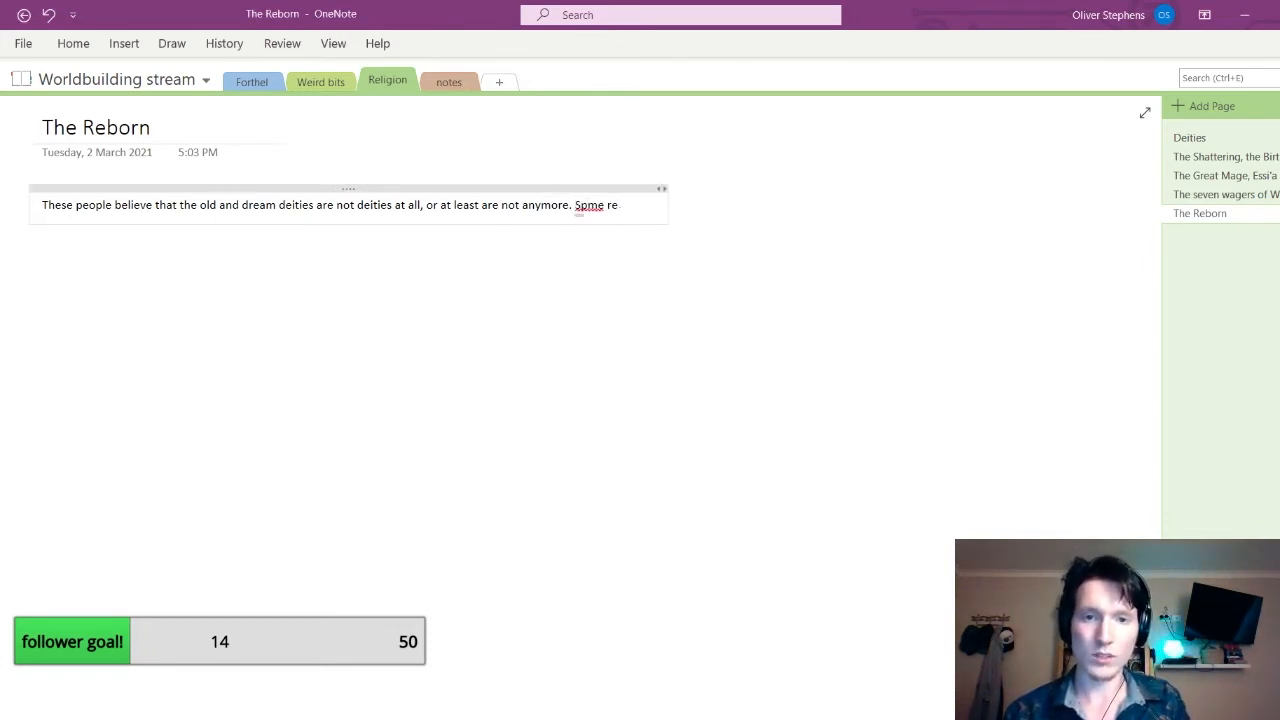
type("some recogni")
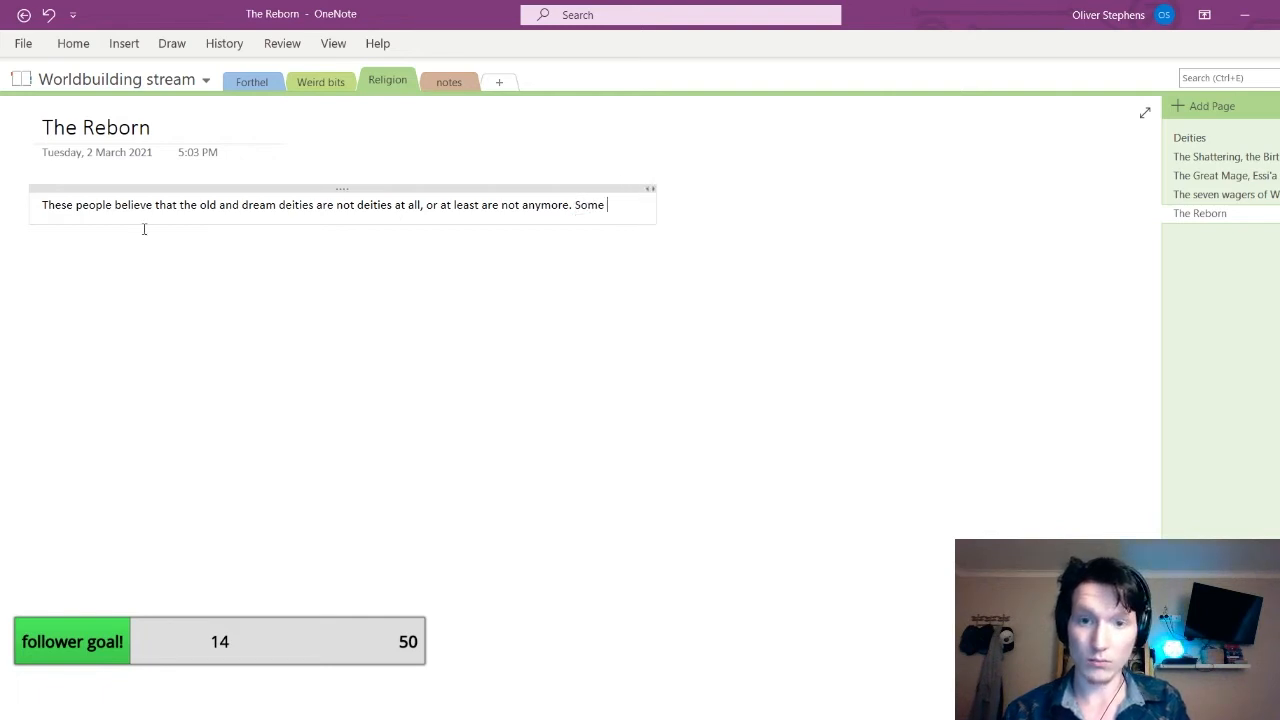
type("se tha")
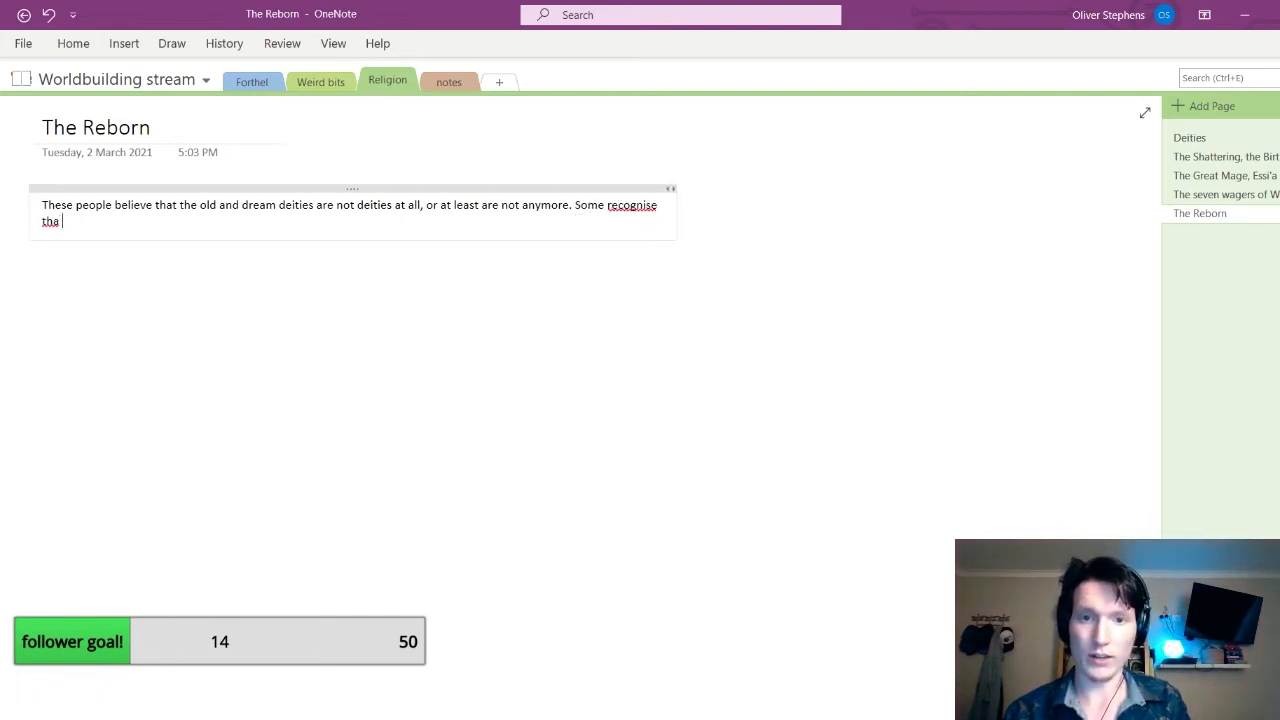
type("t")
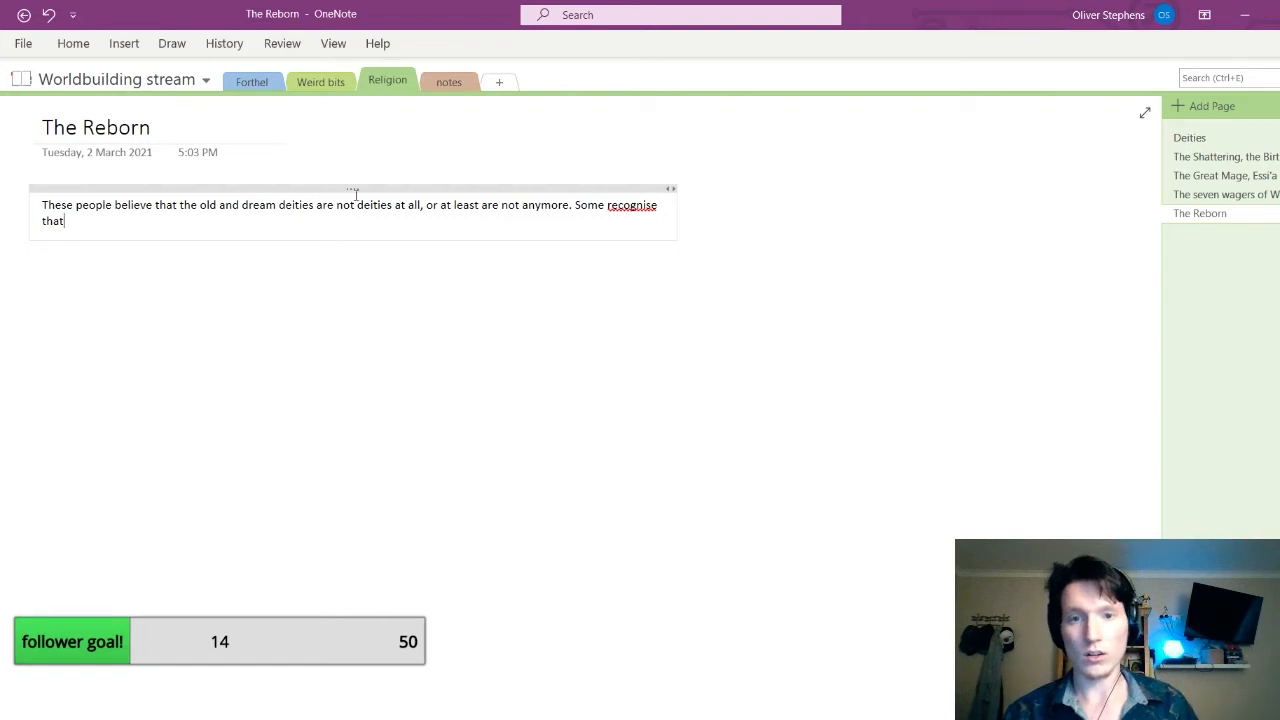
left_click(699, 225)
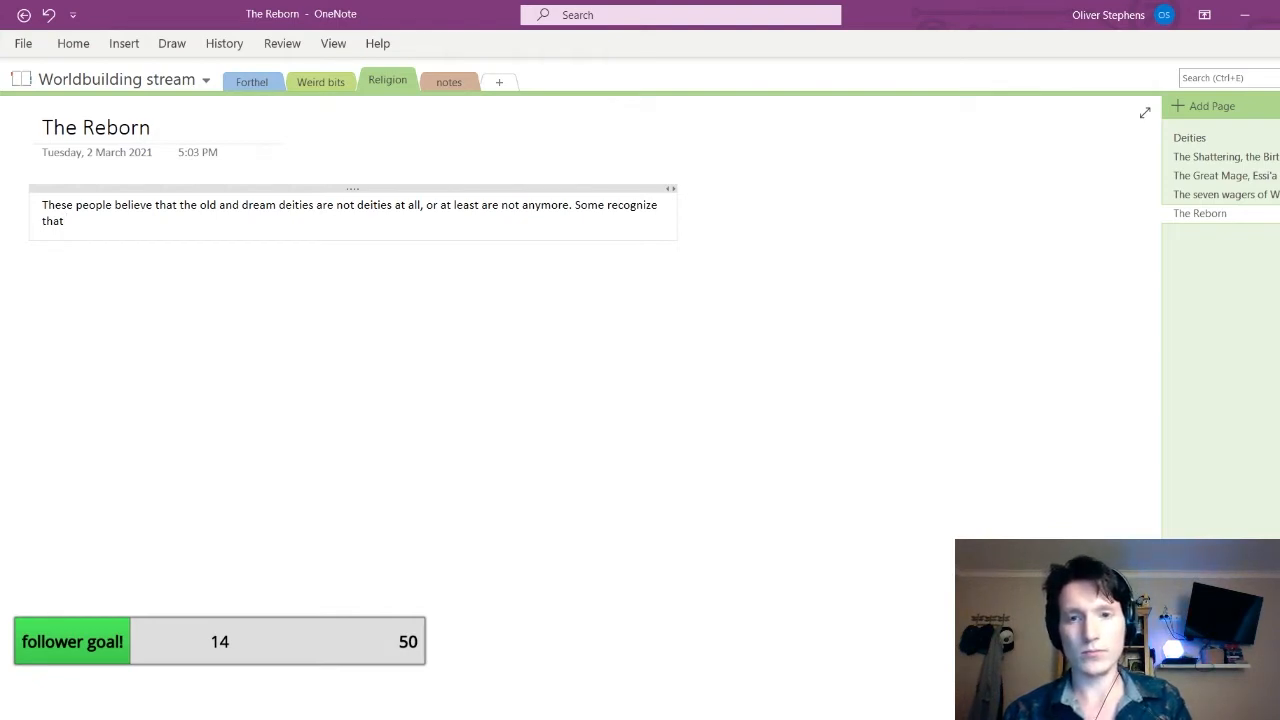
Continue the second sentence with "the old and dream deities were once deities themselves"
type("the")
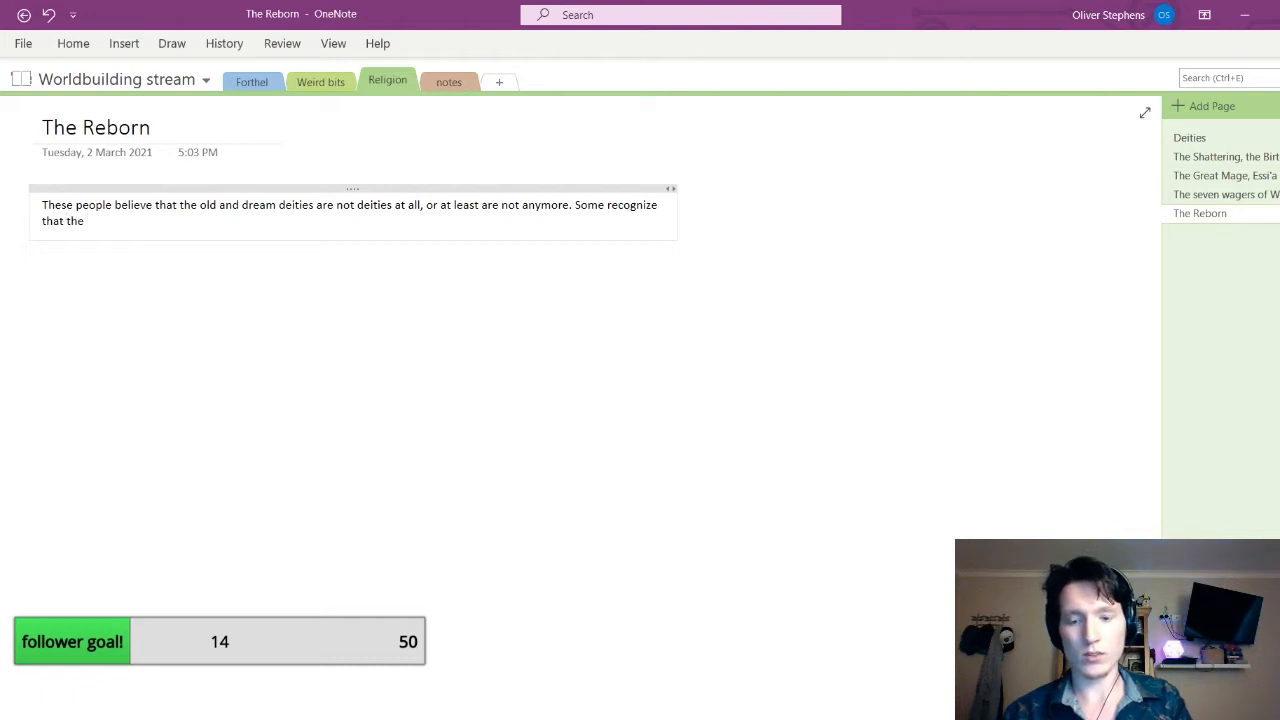
type(" old a")
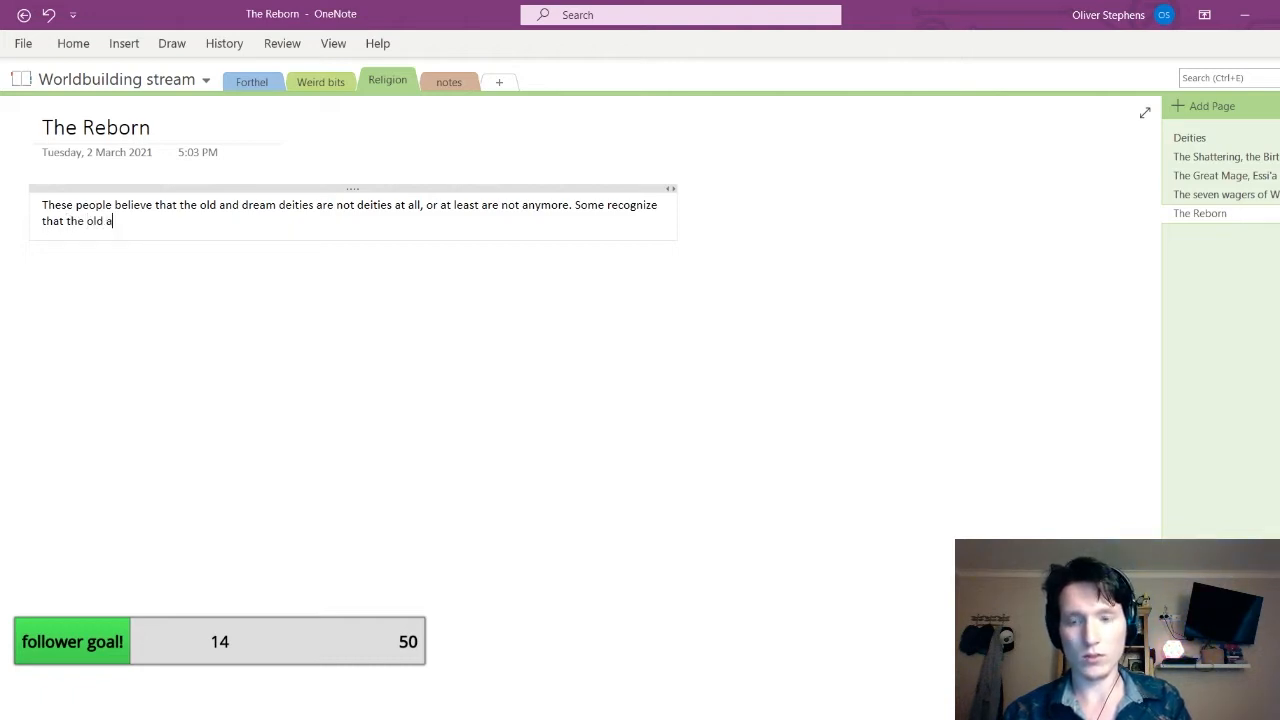
type("nd dream deit")
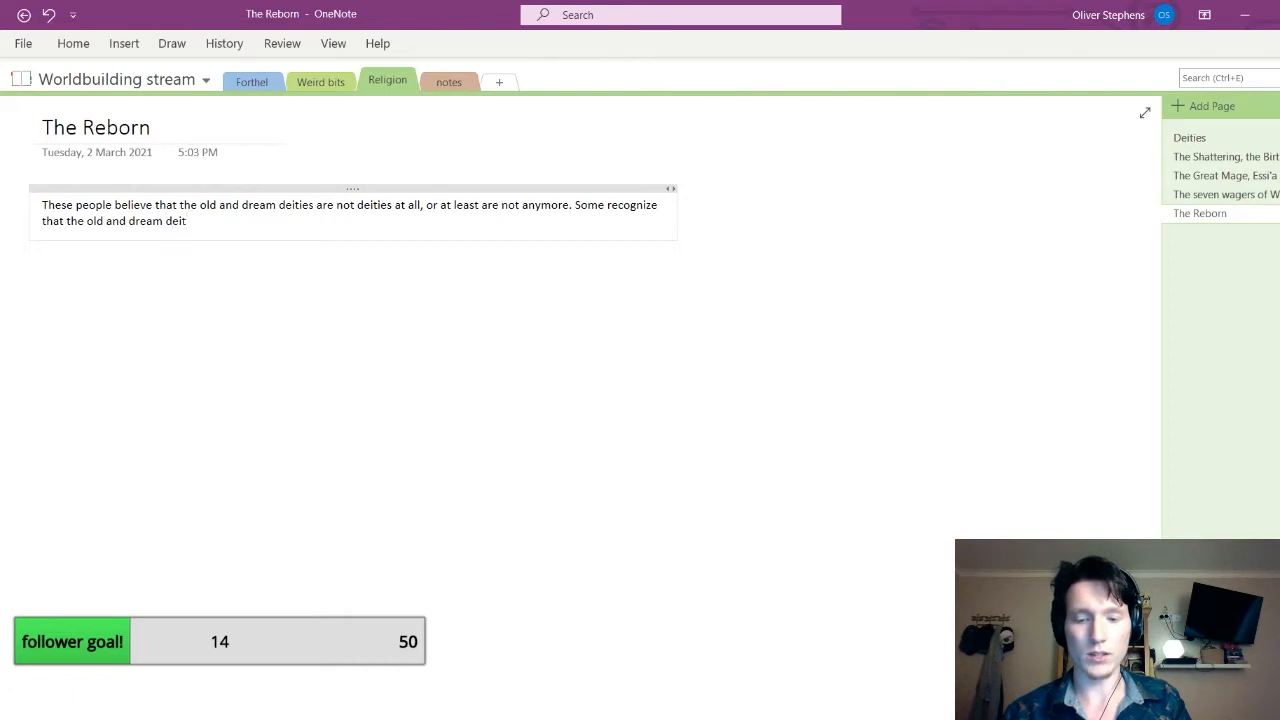
type("ies")
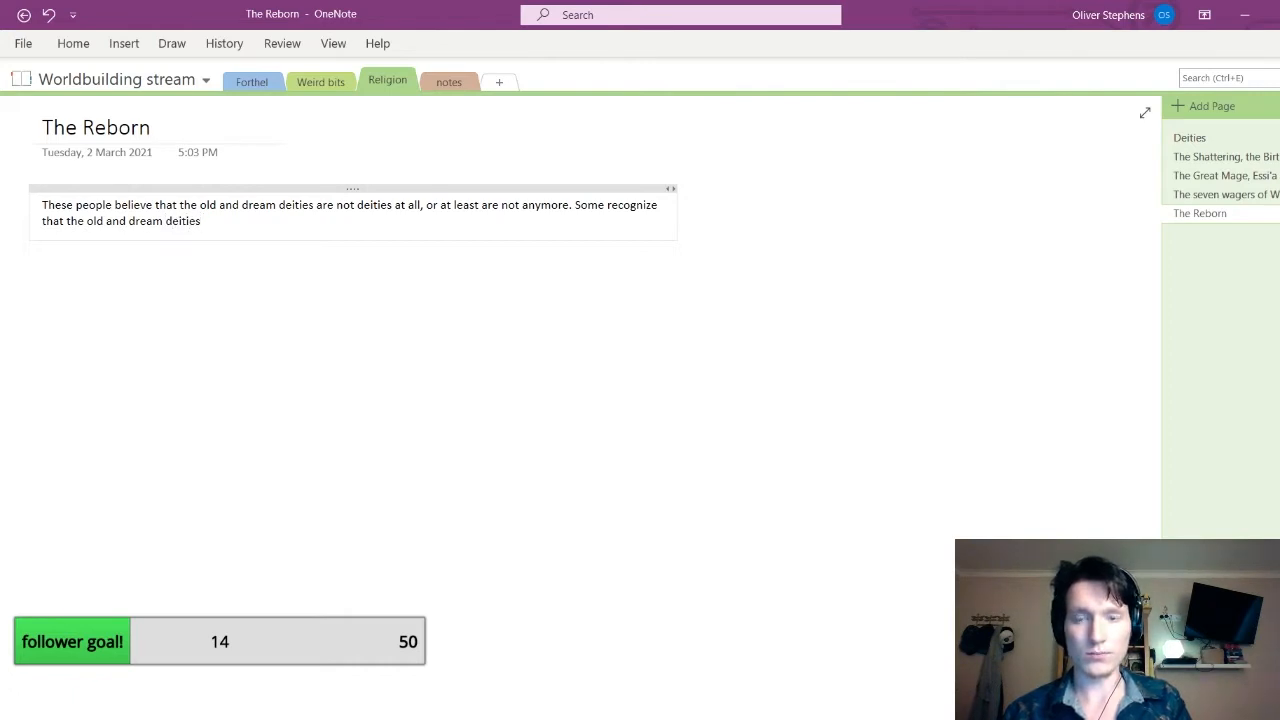
type(" were once")
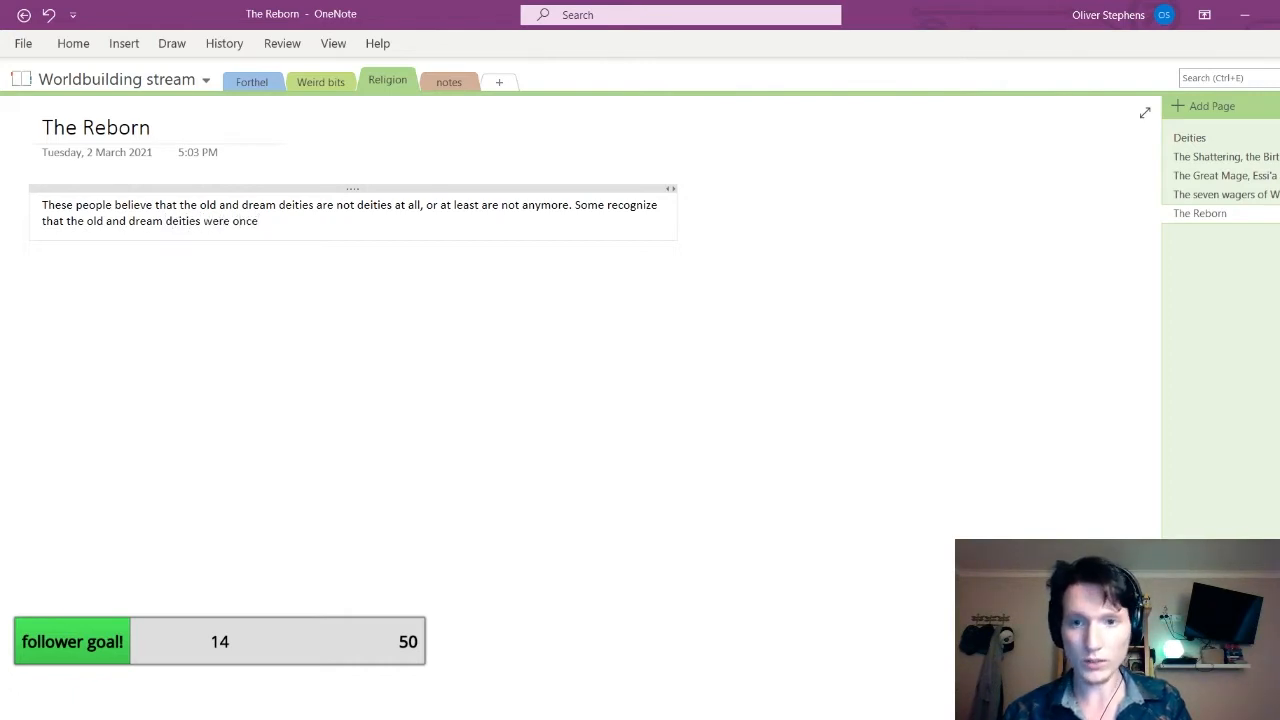
type(" g")
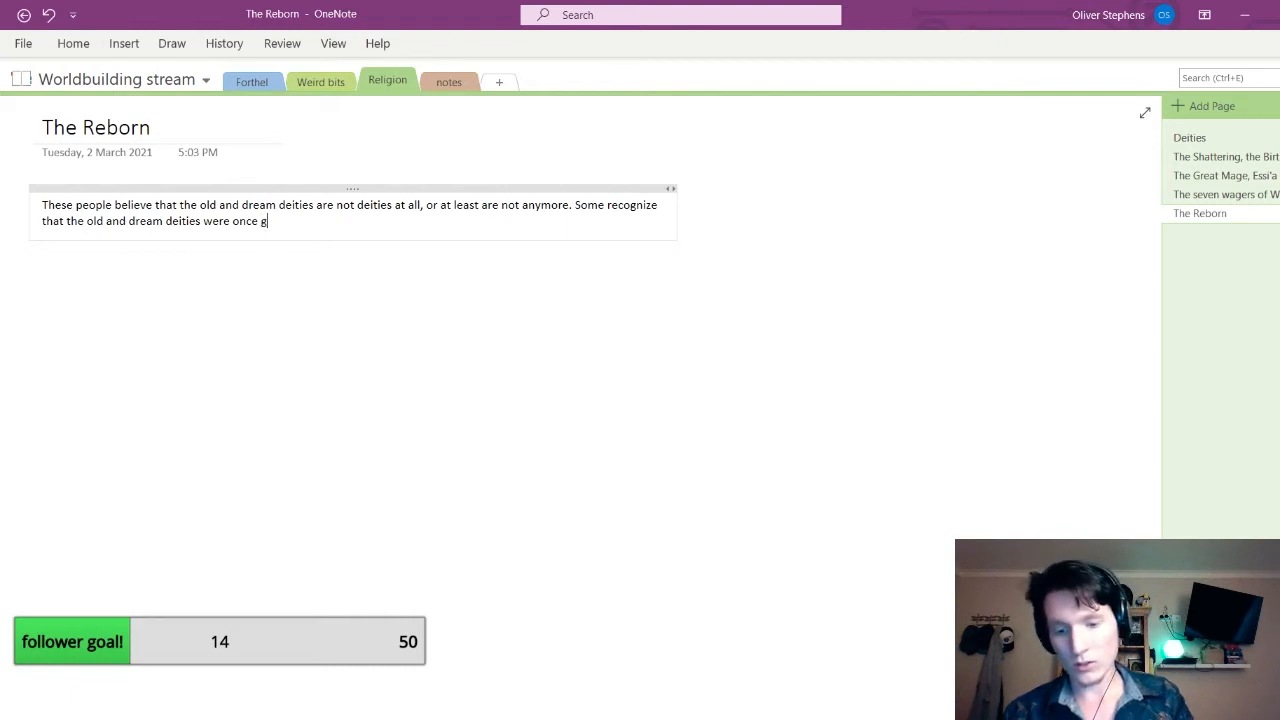
type("odlike c")
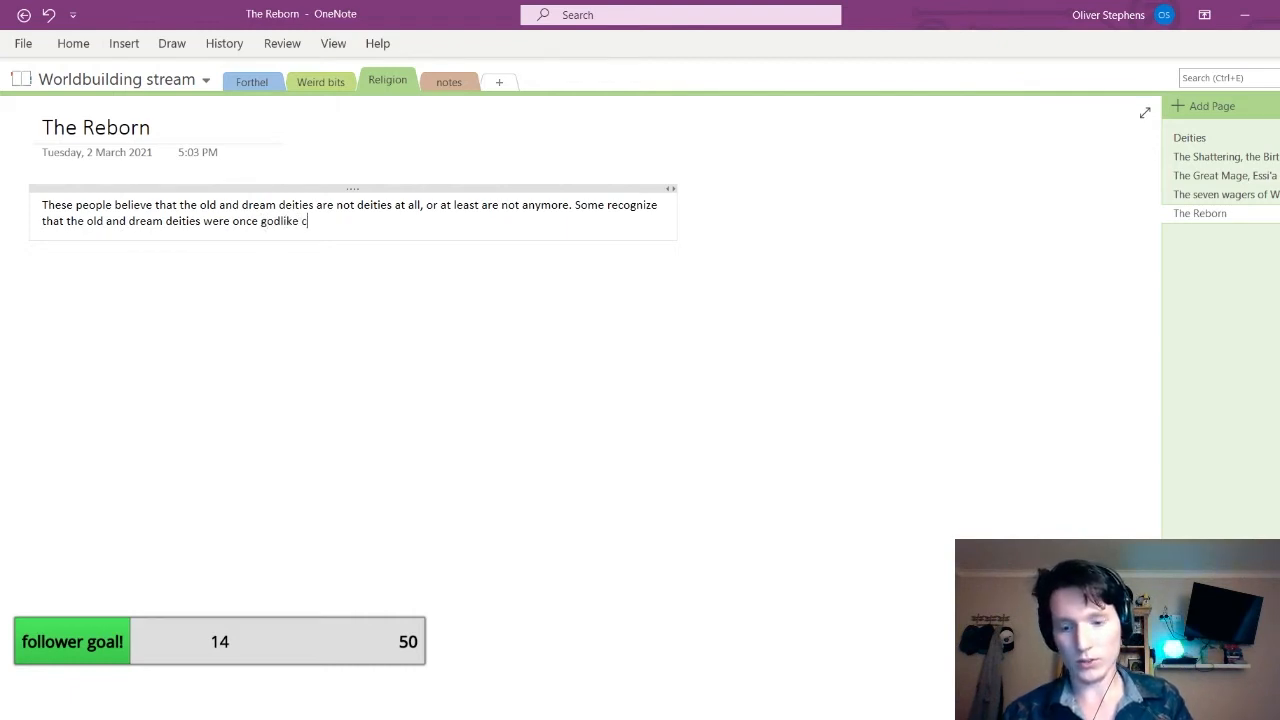
key("BackSpace")
key("ctrl+BackSpace")
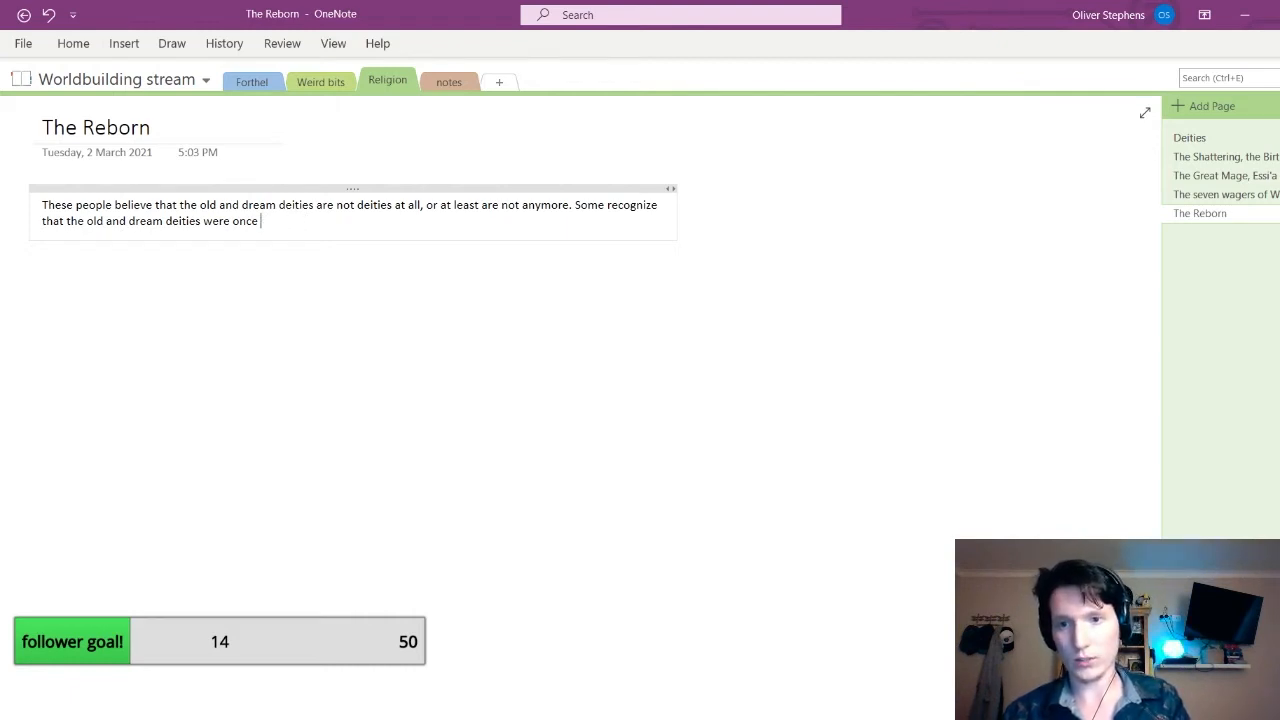
type("deities")
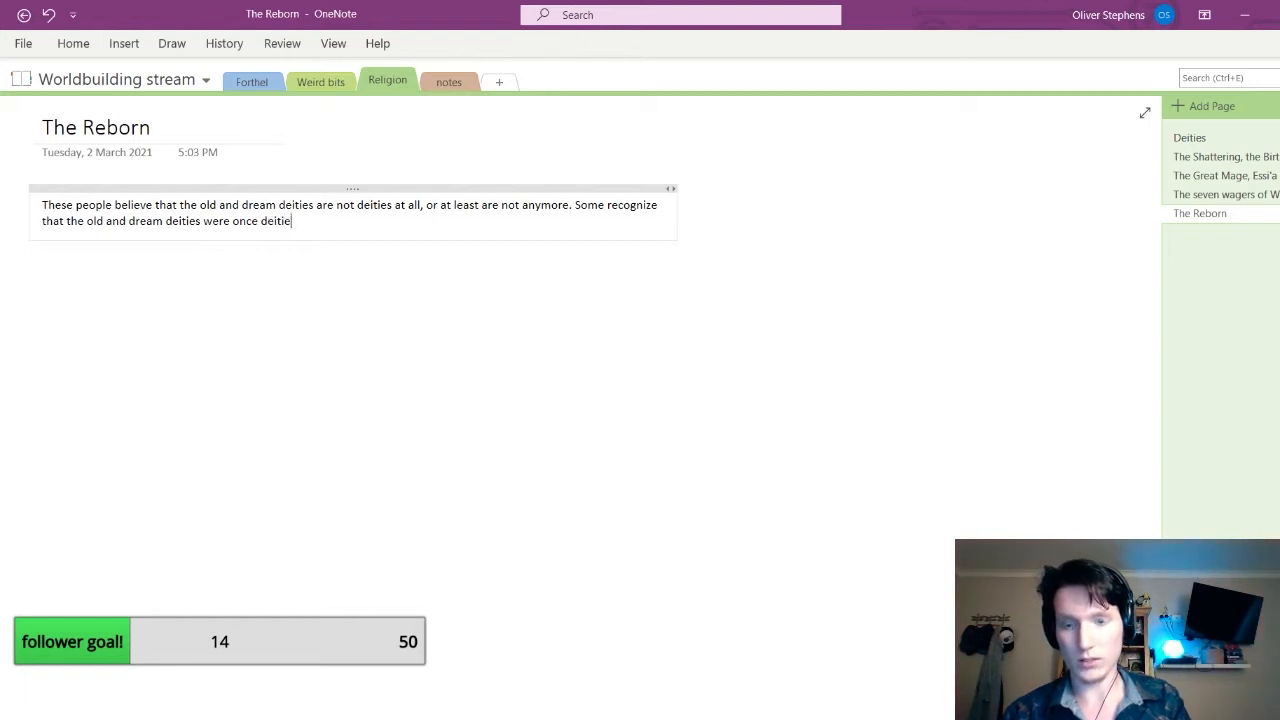
type(" themselves")
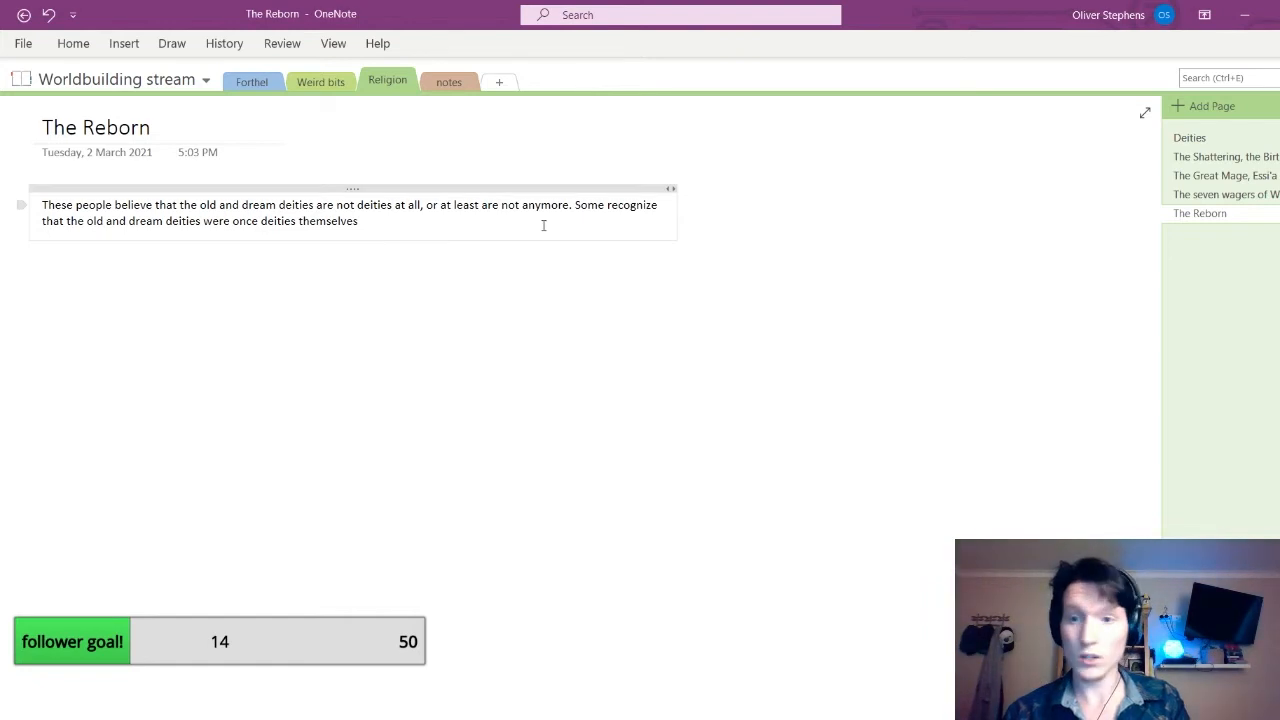
Extend the second sentence with ", but believe that they have been locked away"
type(", but ")
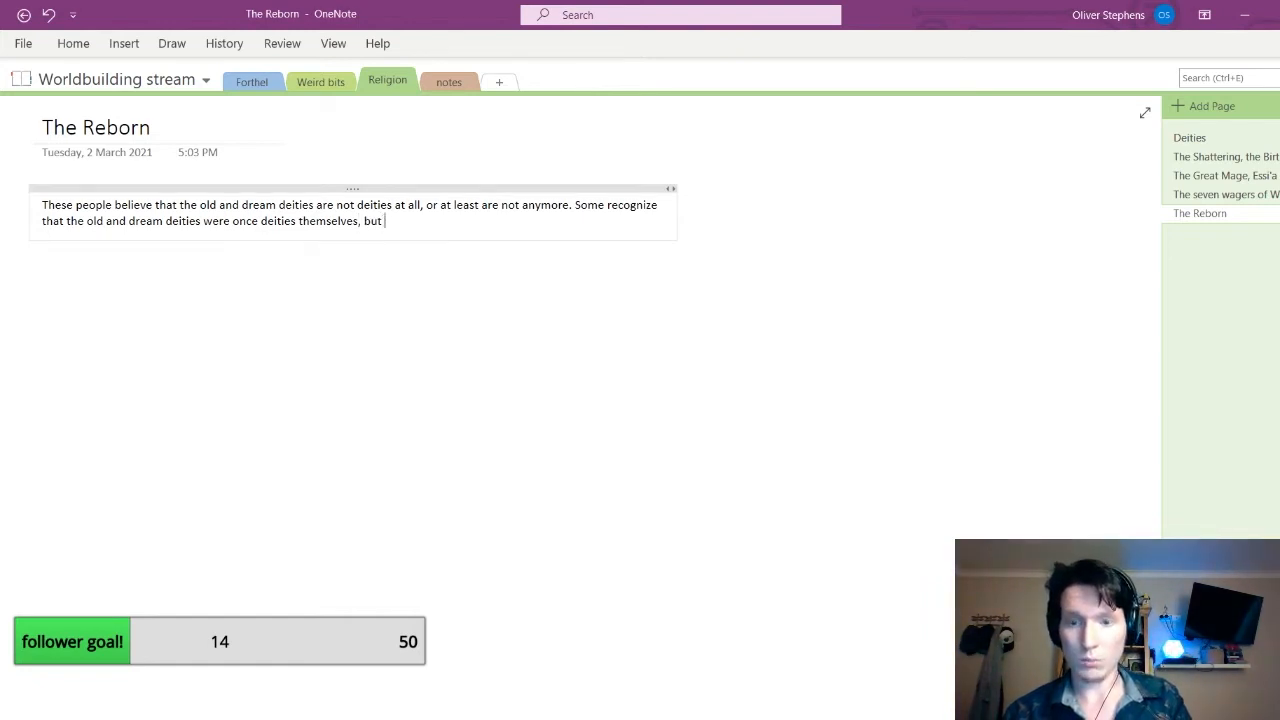
type("believe that the ")
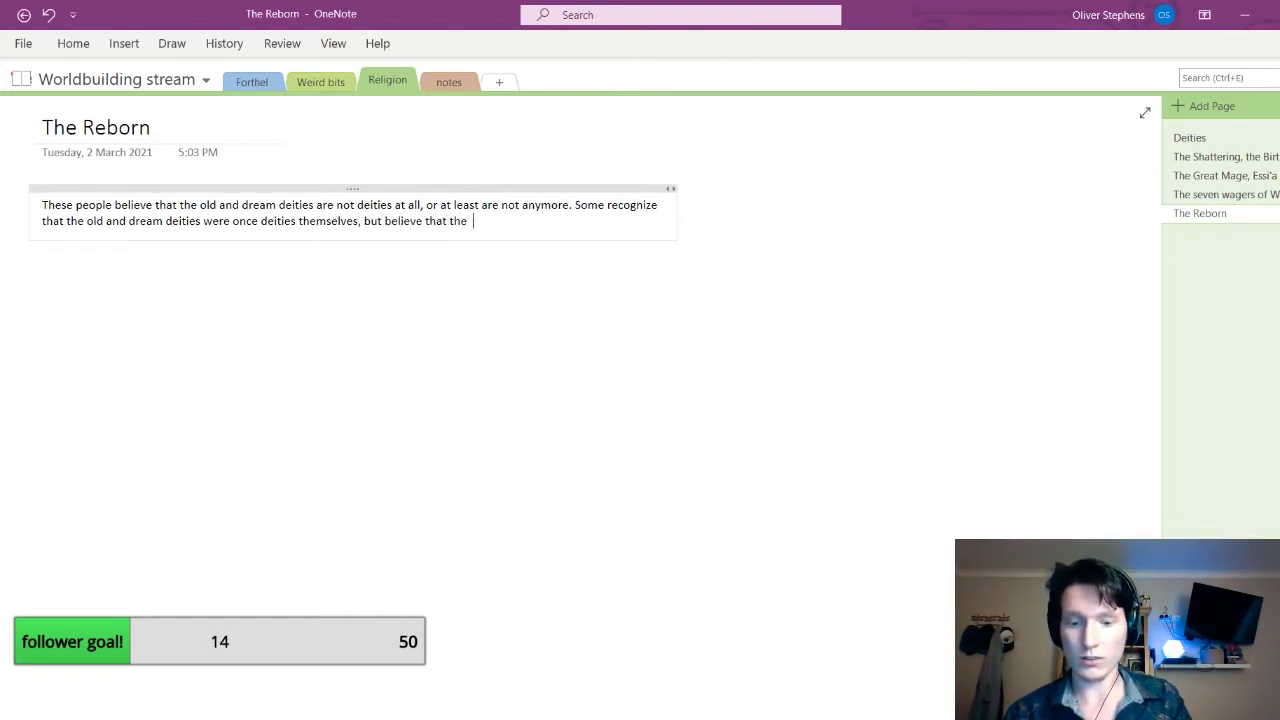
type("y have")
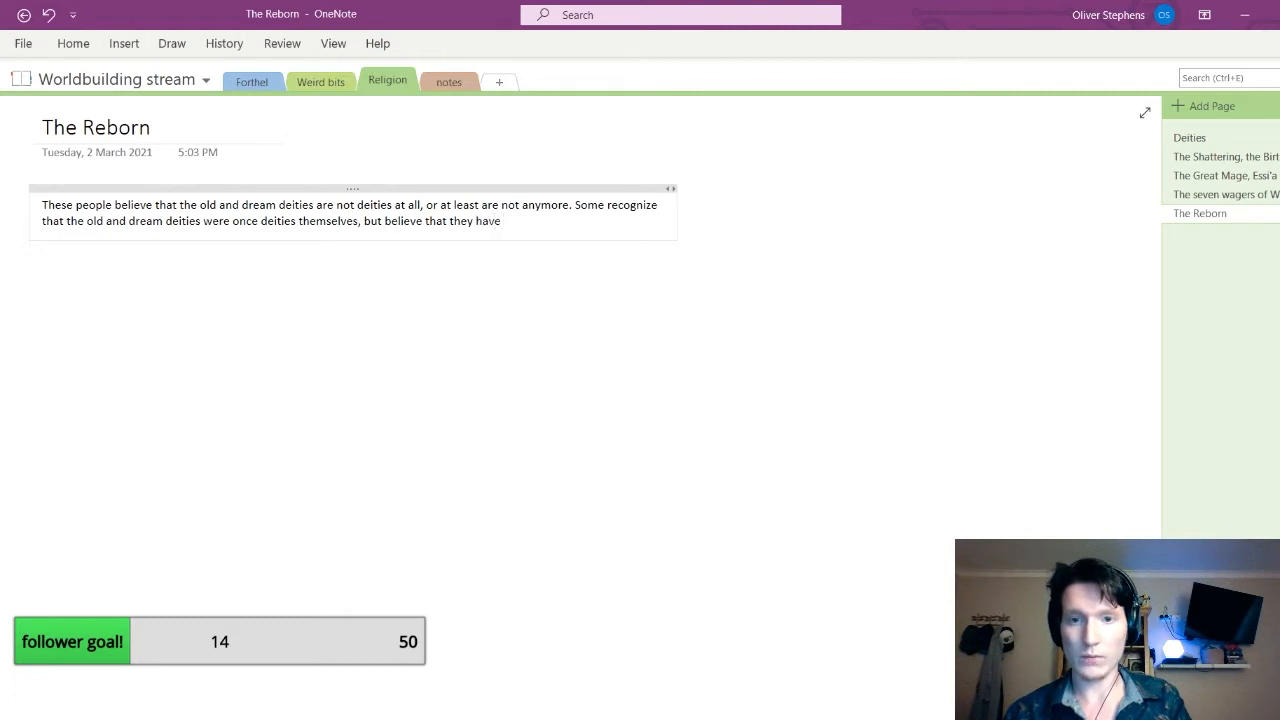
type(" been lo")
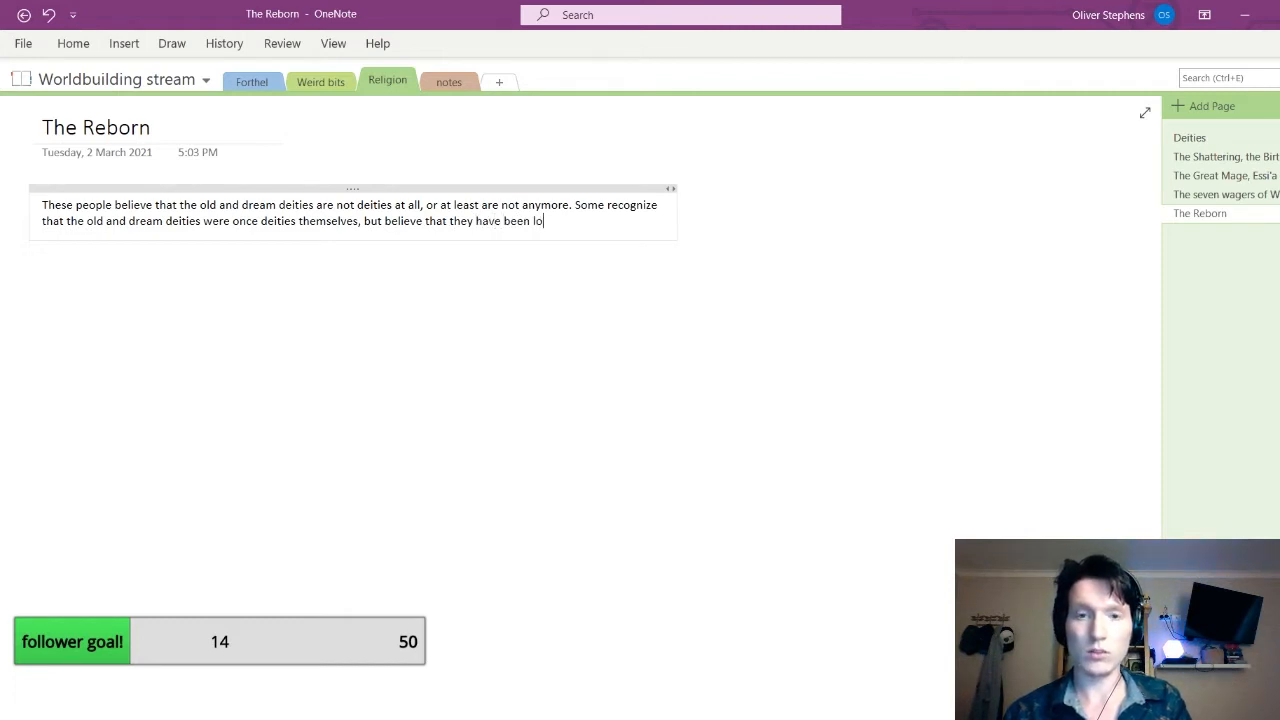
type("cked away")
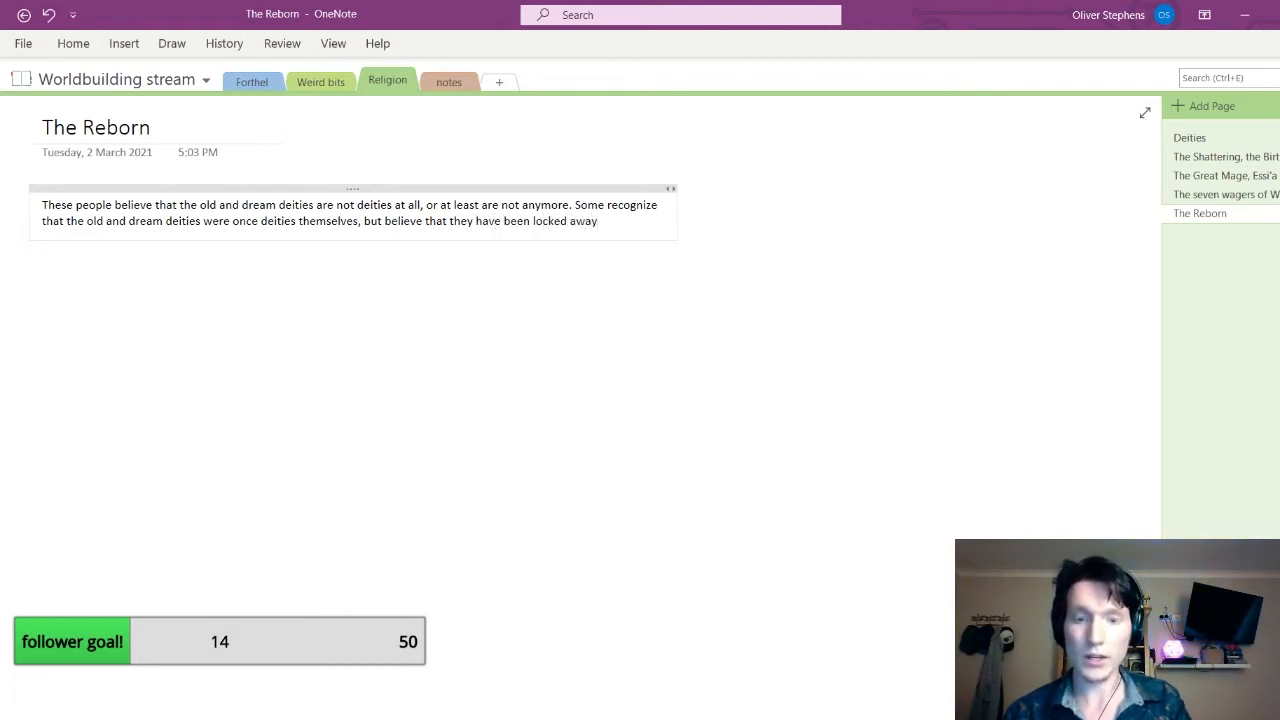
Complete the wording of the second sentence with ", lost or otherwise become uncontactable in the religious sense"
type(", lost o")
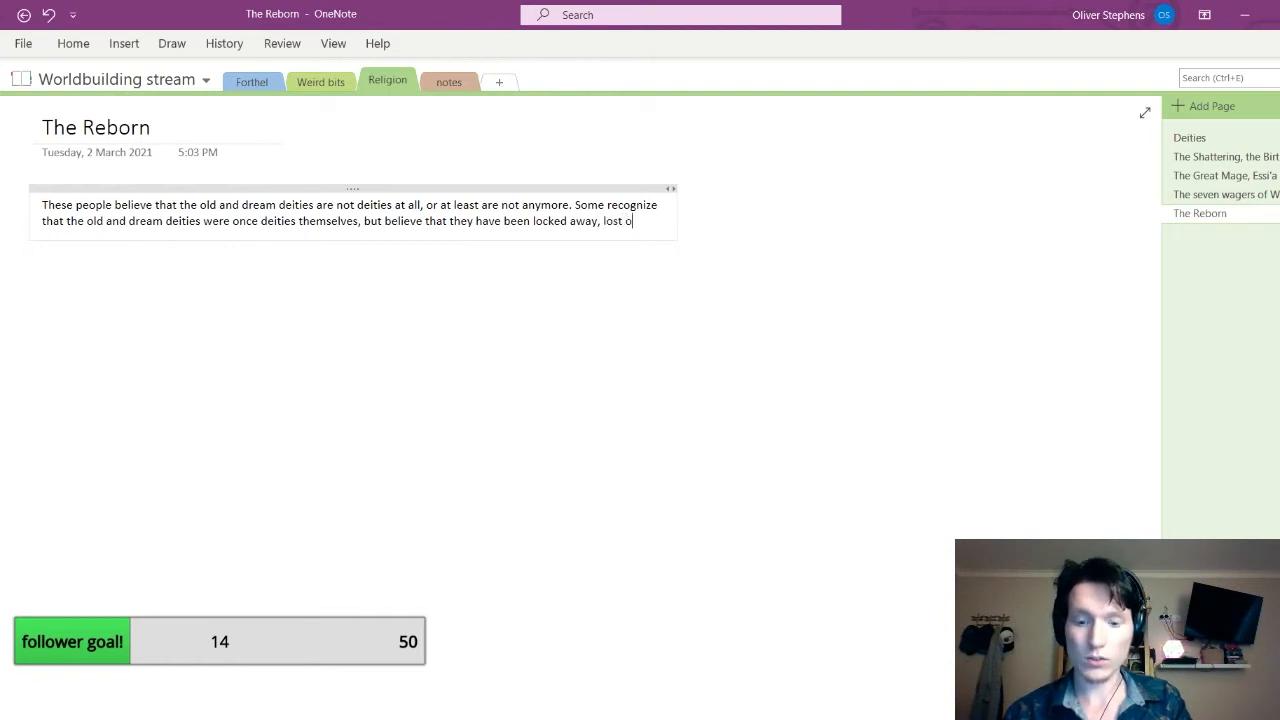
type("r otherwise become")
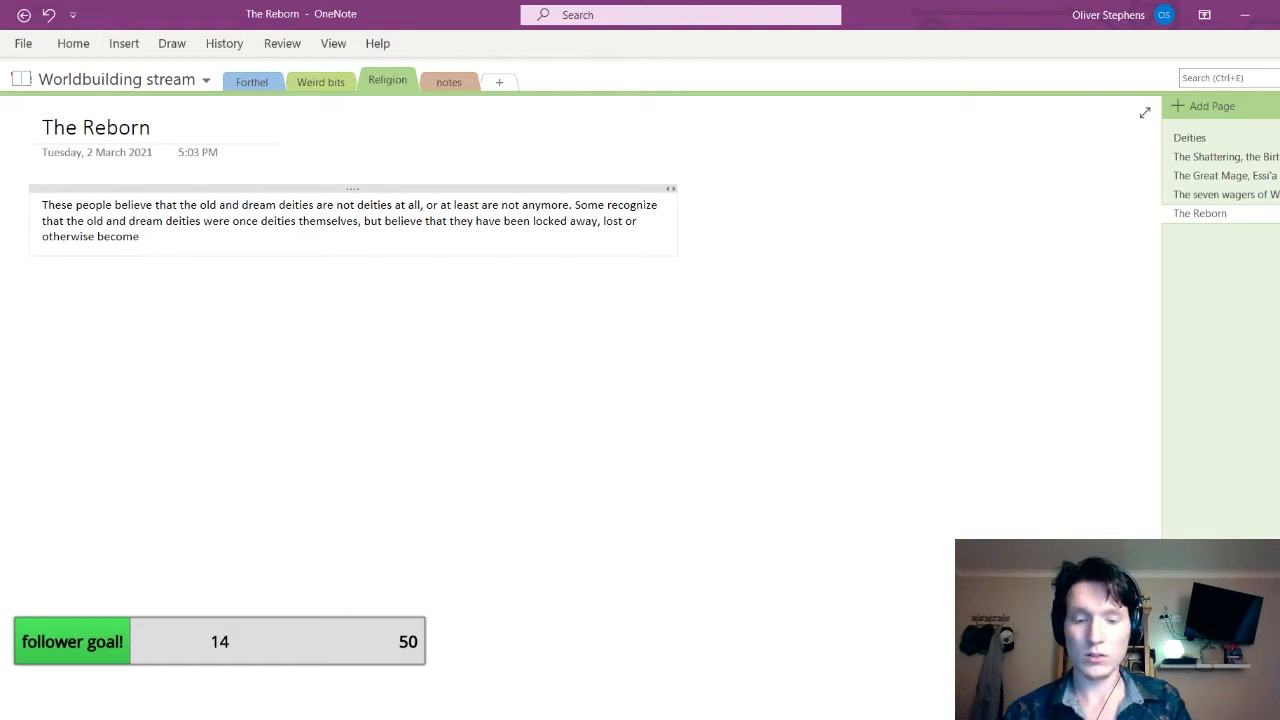
type(" uncontactabl")
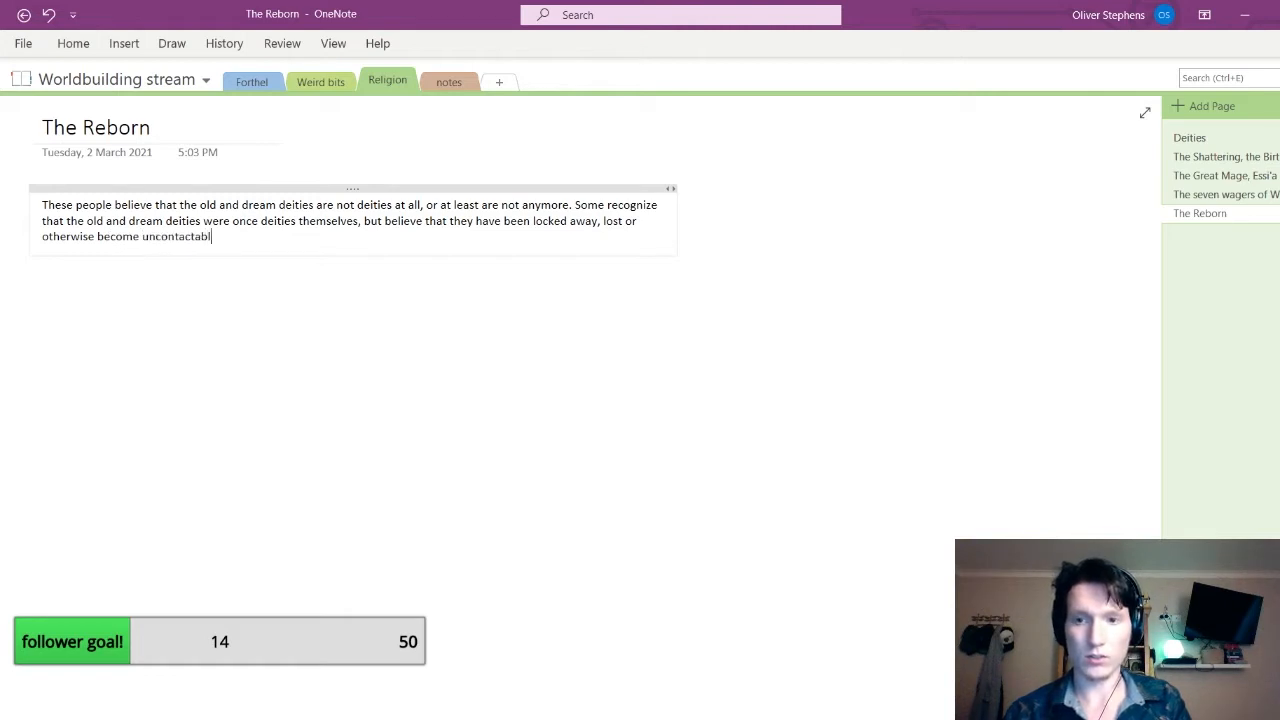
type("e ")
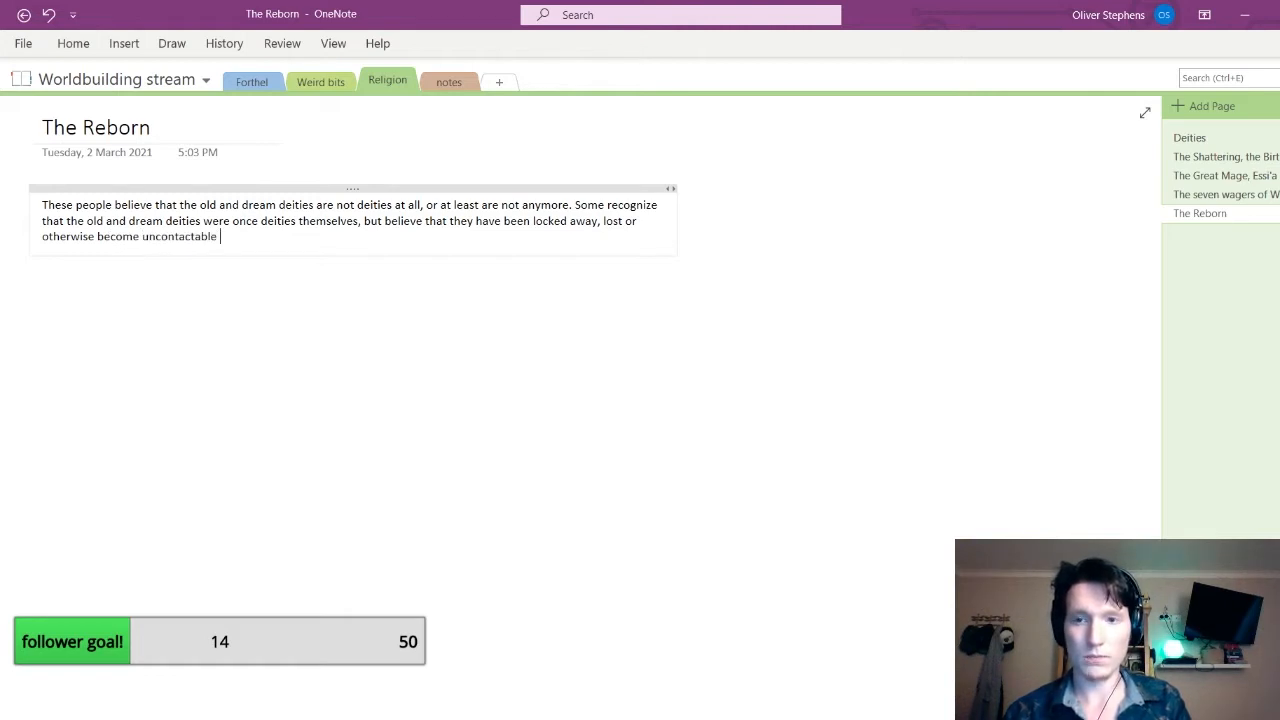
type("in the religious ")
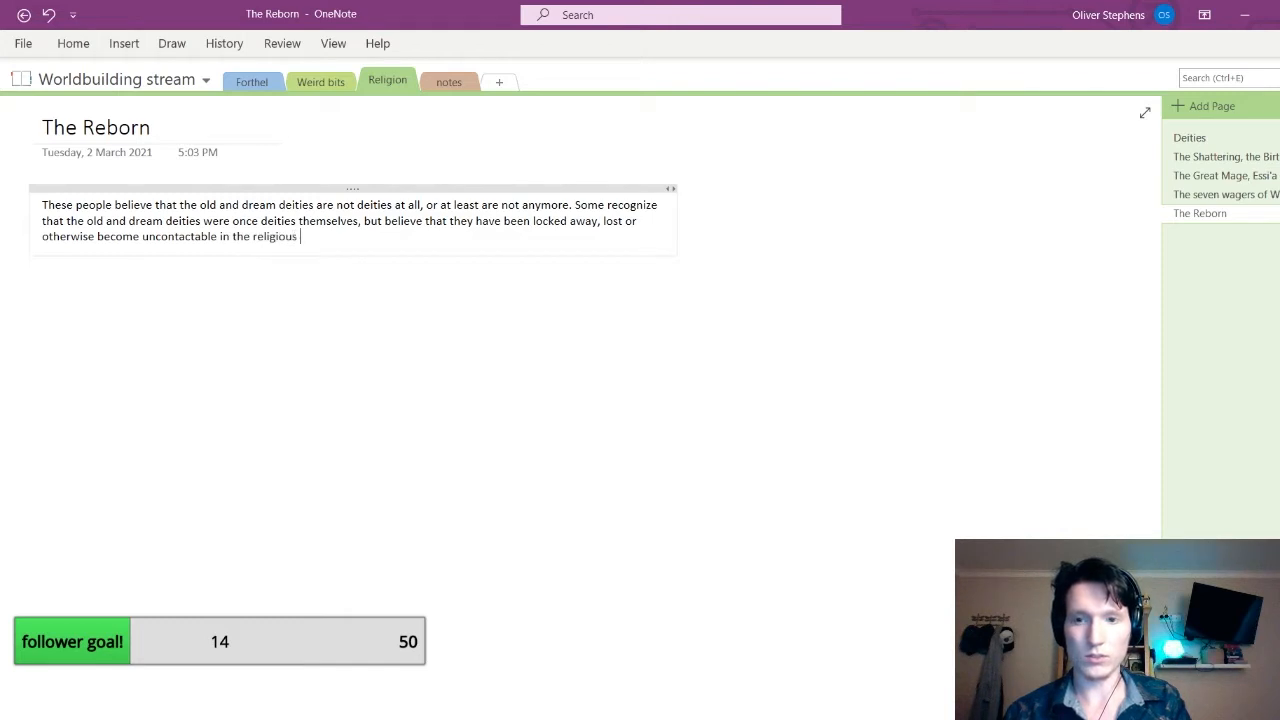
type("sense")
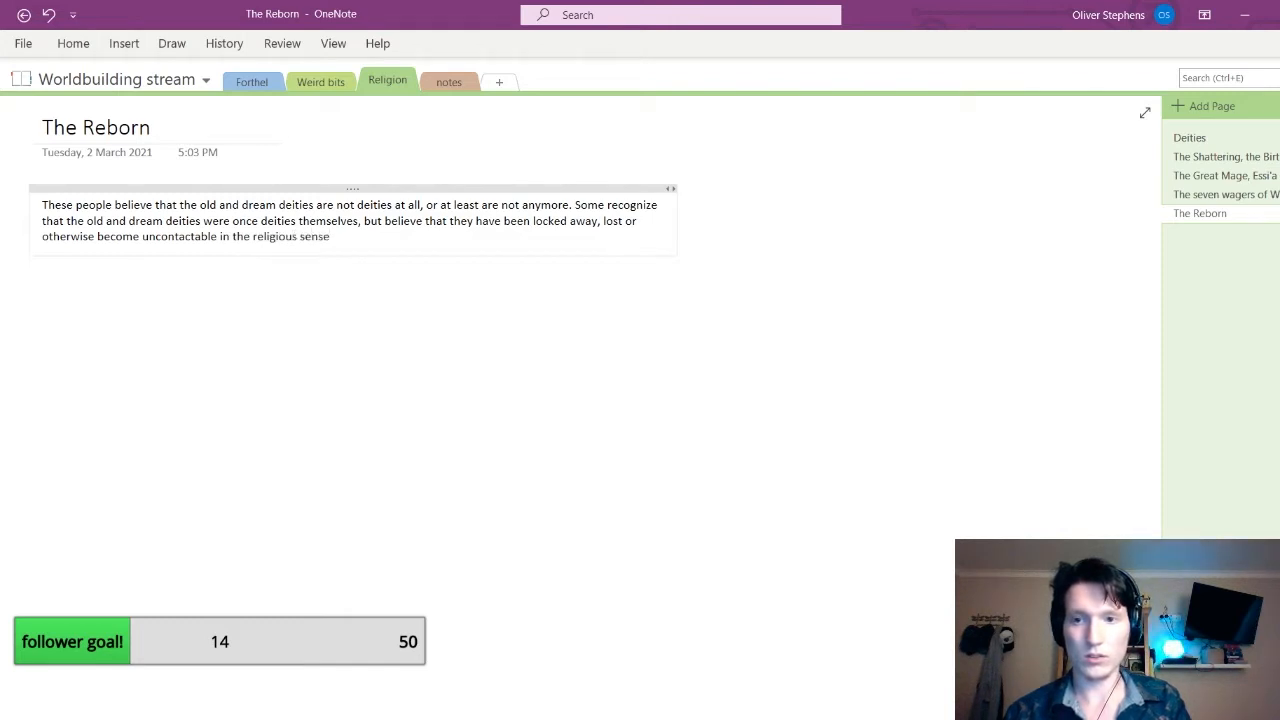
End the second sentence with a period and start a third one with "Either way, the"
type(". E")
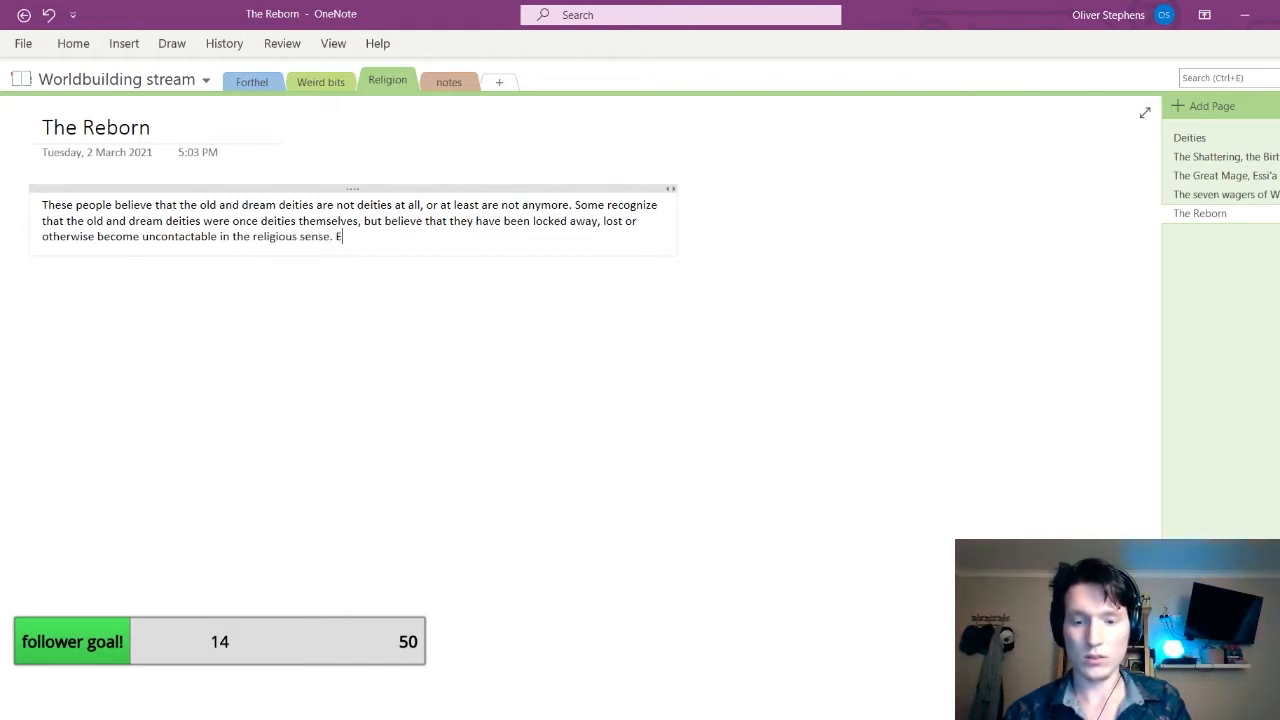
type("ither way, the")
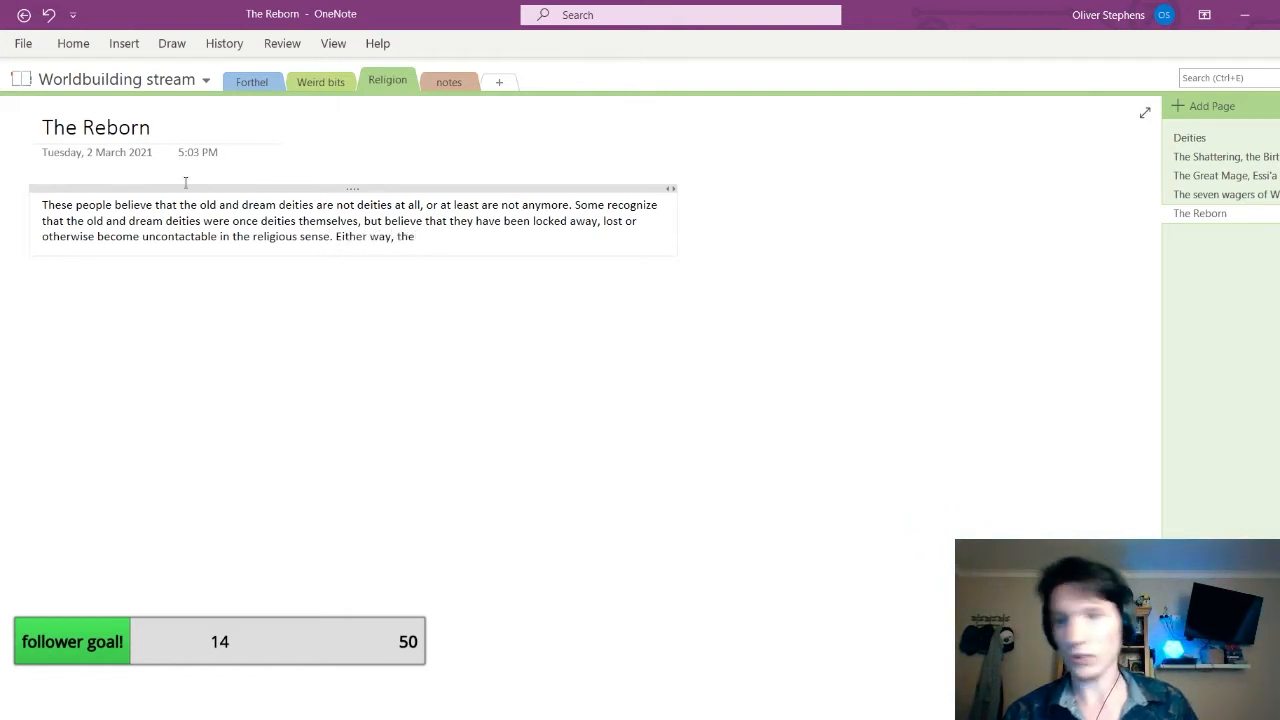
Rename the page to "The Church of the Reborn"
left_click(83, 127)
type("Church ")
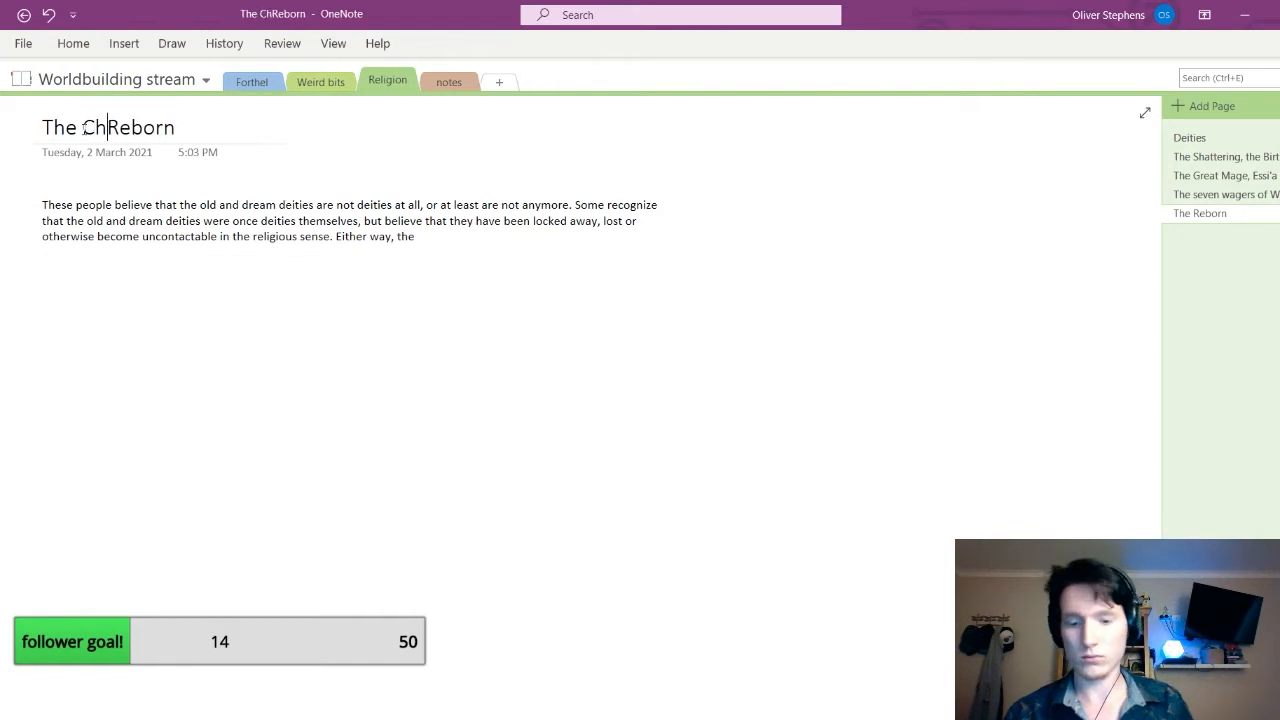
type("of the")
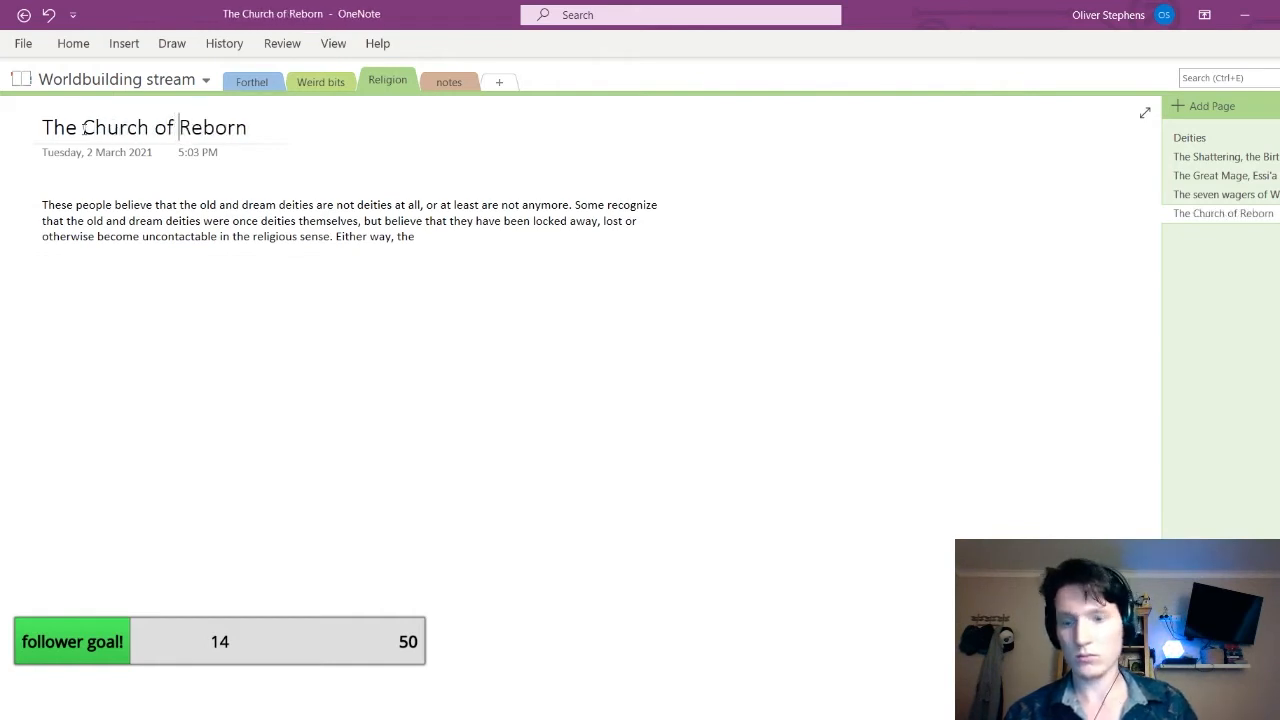
Continue the third sentence of the body text with "Church of the Reborn"
left_click(491, 240)
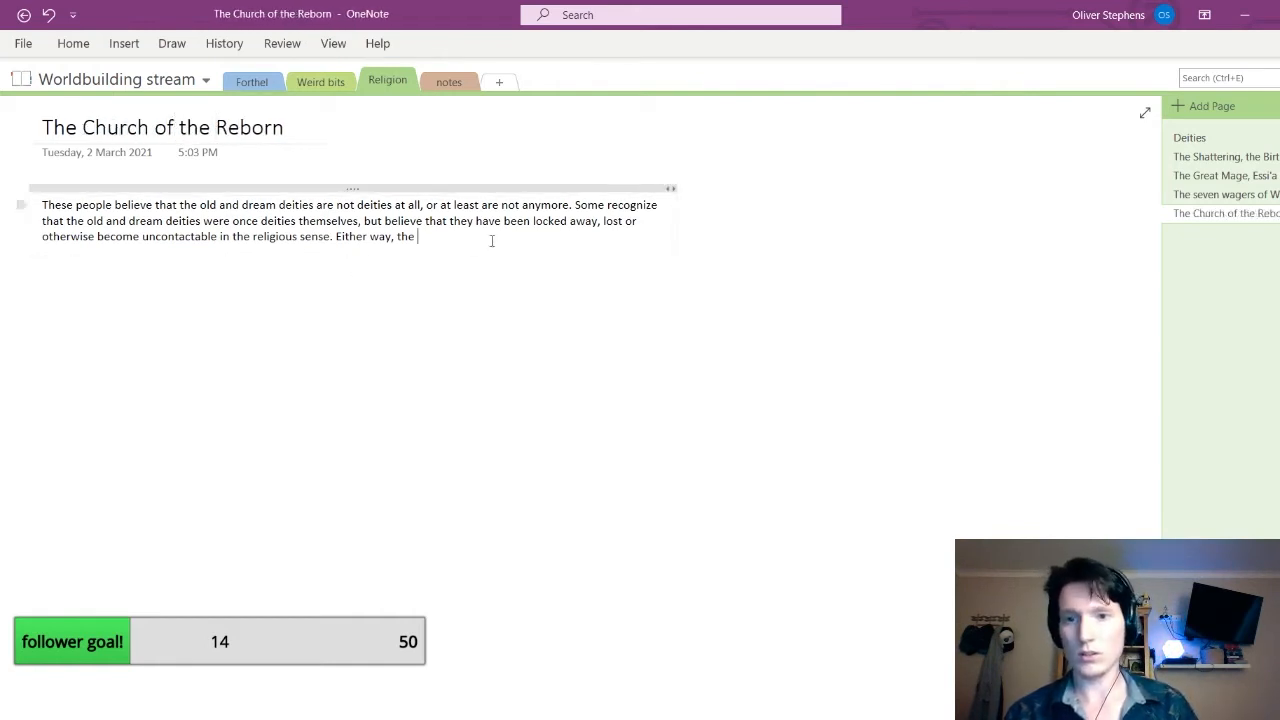
type("Church")
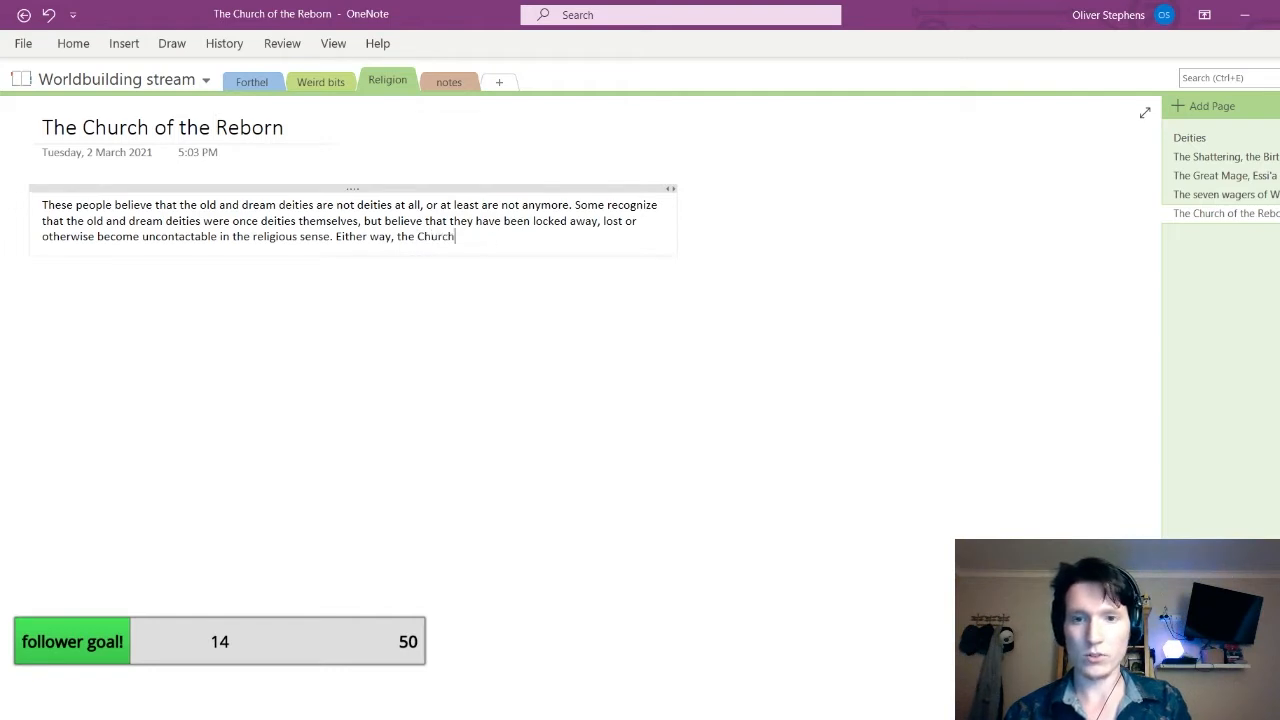
type(" of the Reborn")
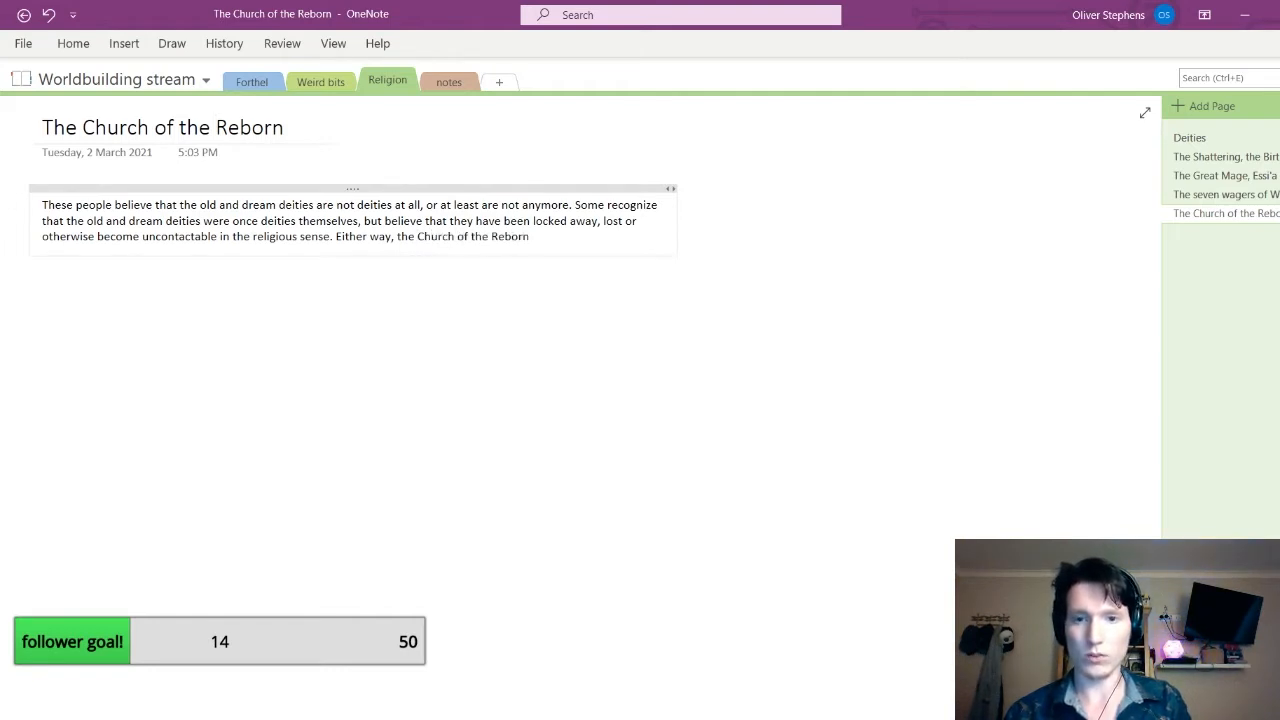
Extend the third sentence with "believes that worship of old or dream deities"
type(" beli")
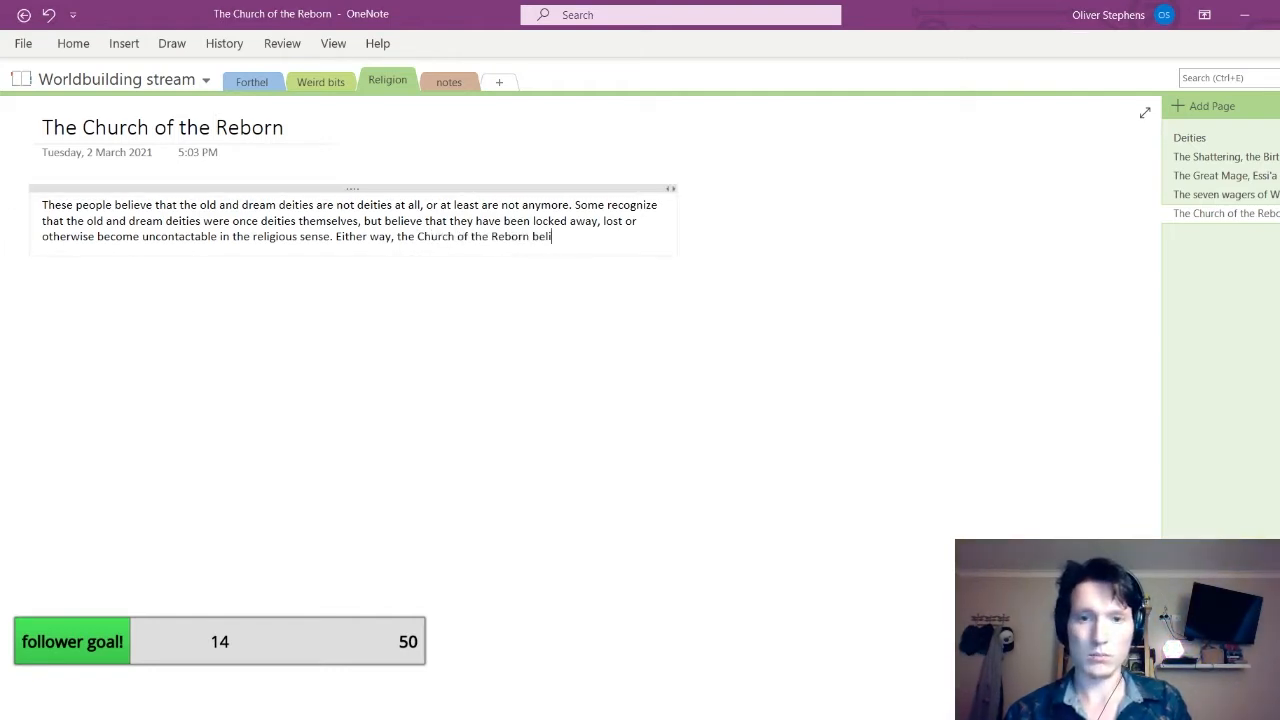
type("eves that")
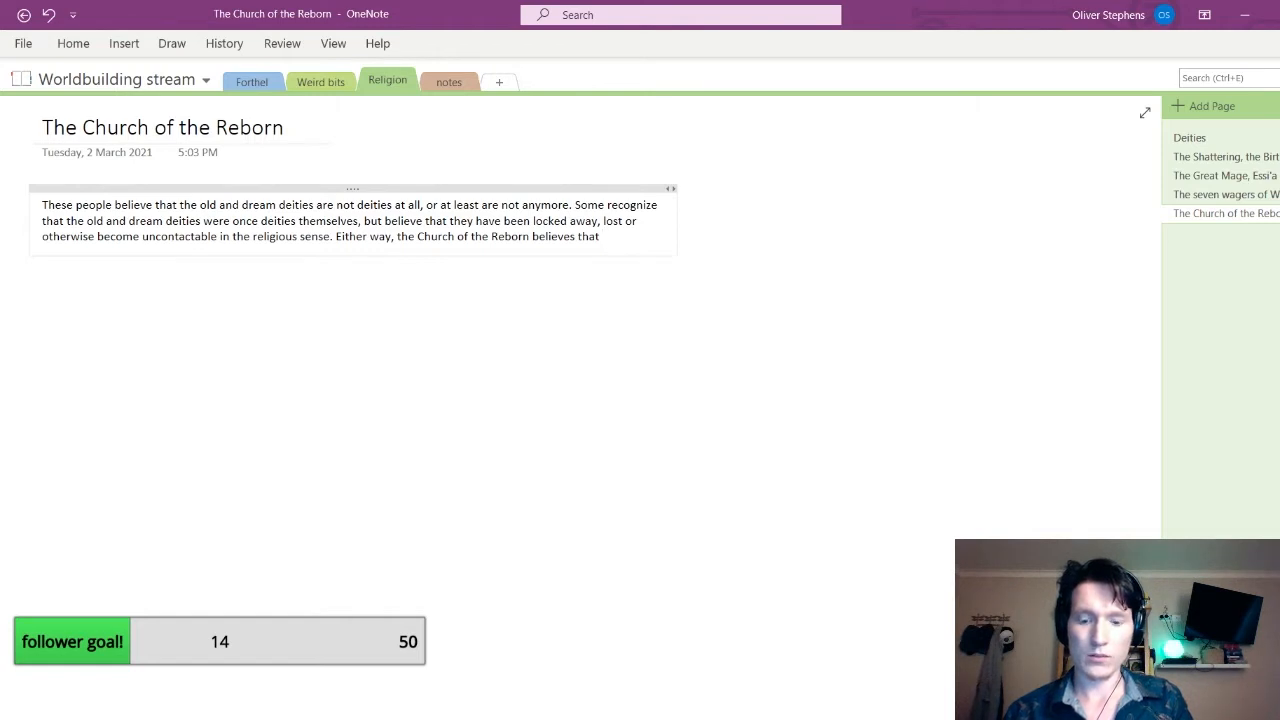
type("worship of t")
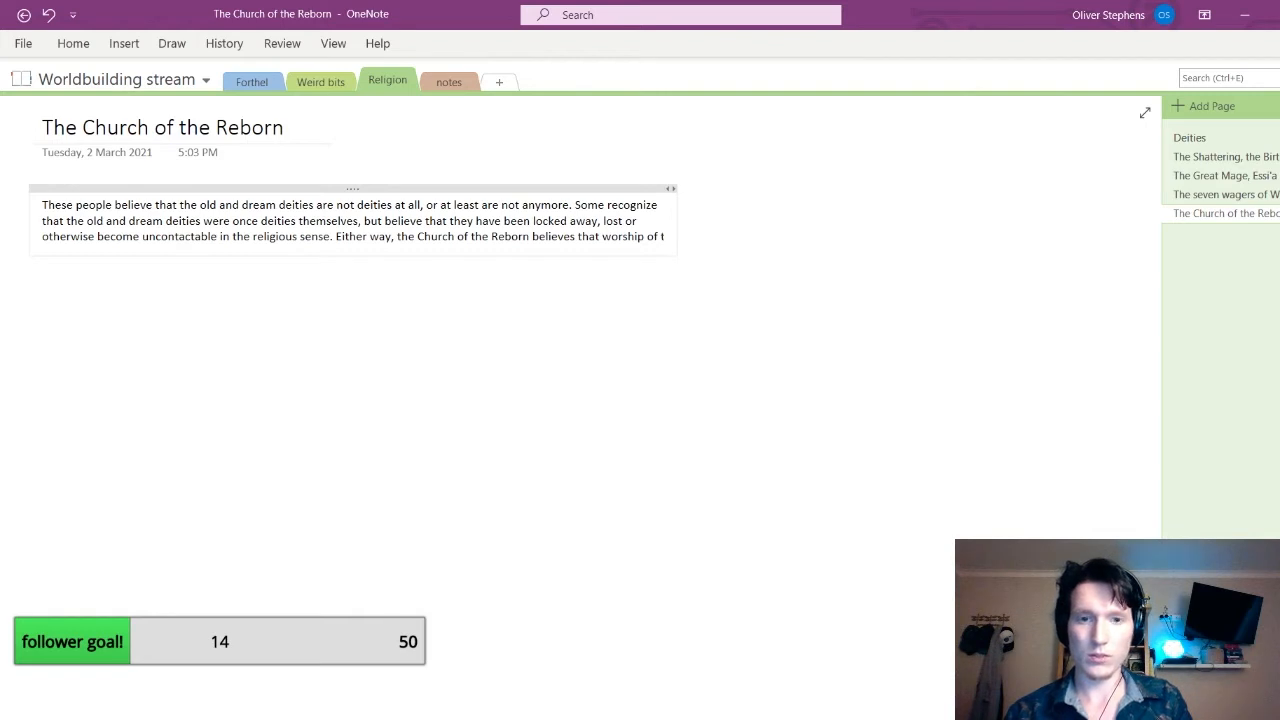
key("BackSpace")
type("ol")
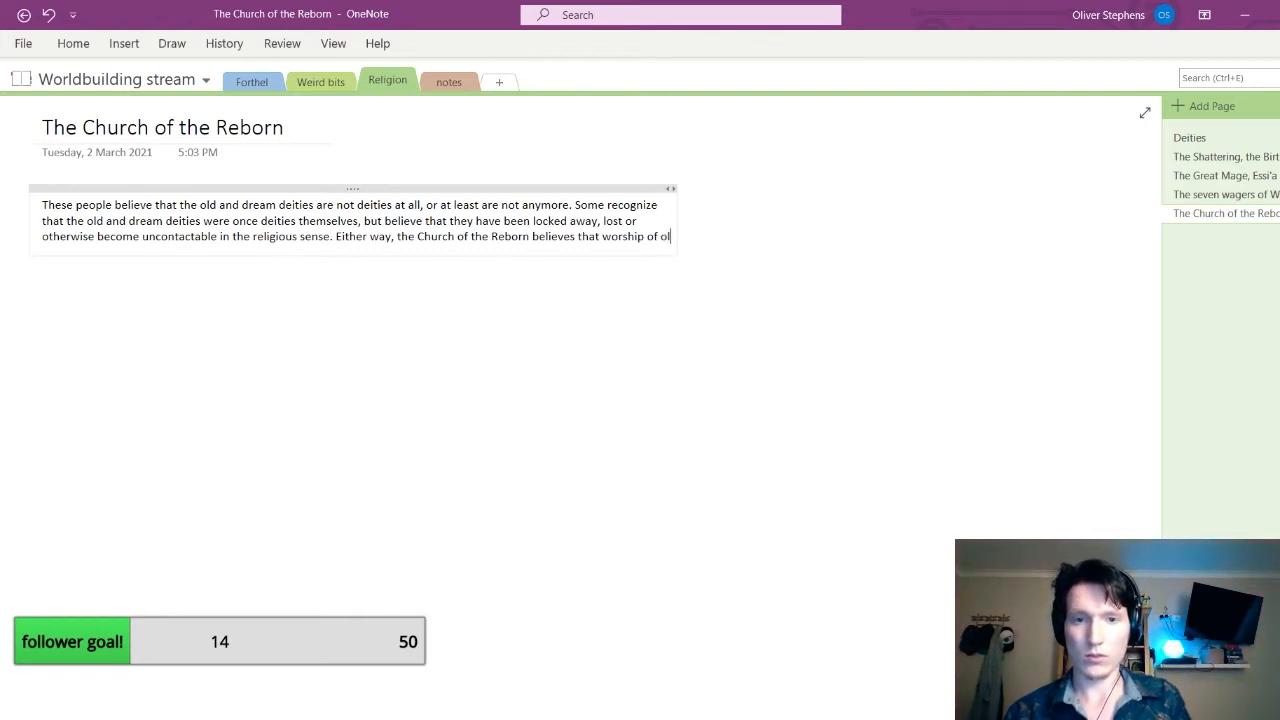
type("d or drea")
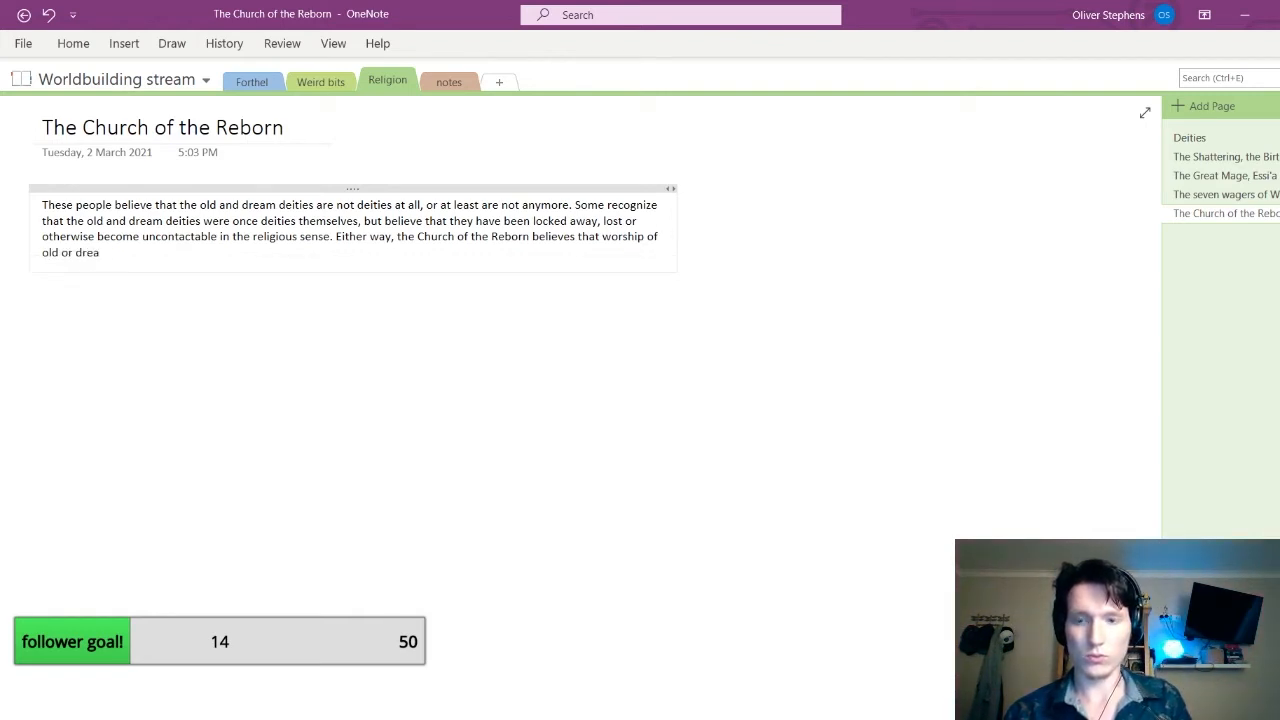
type("m deit")
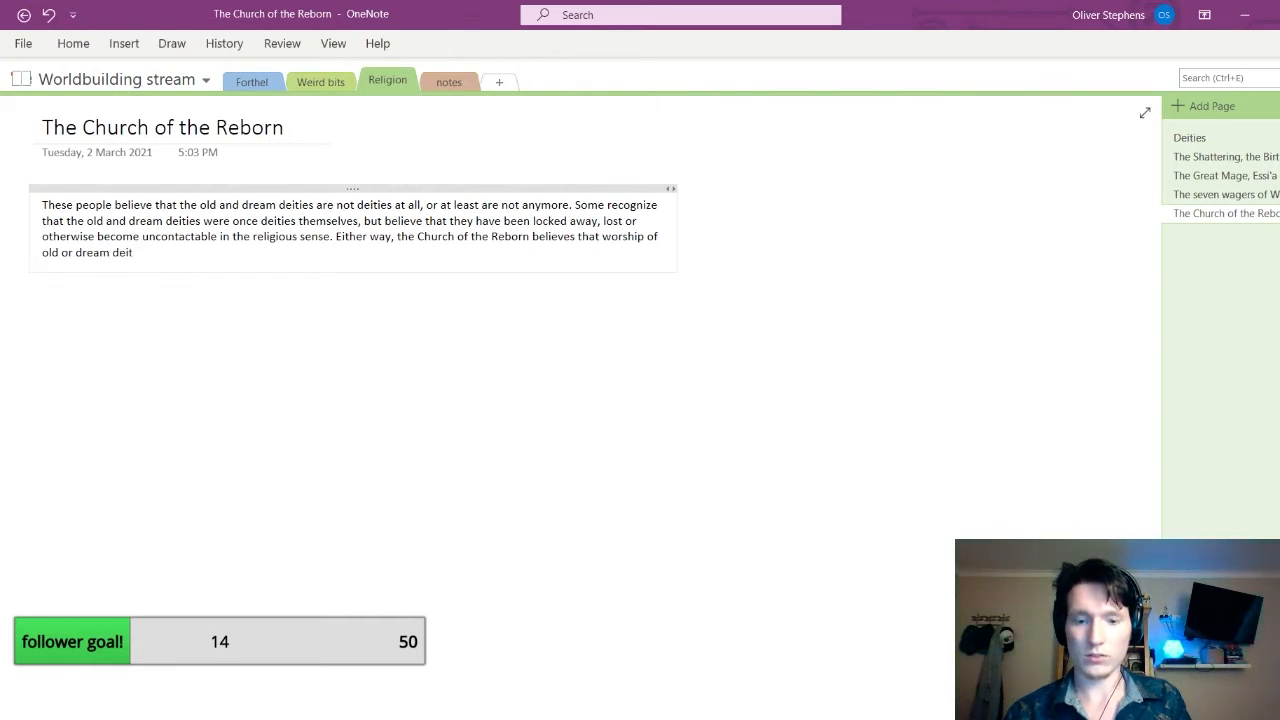
type("ies")
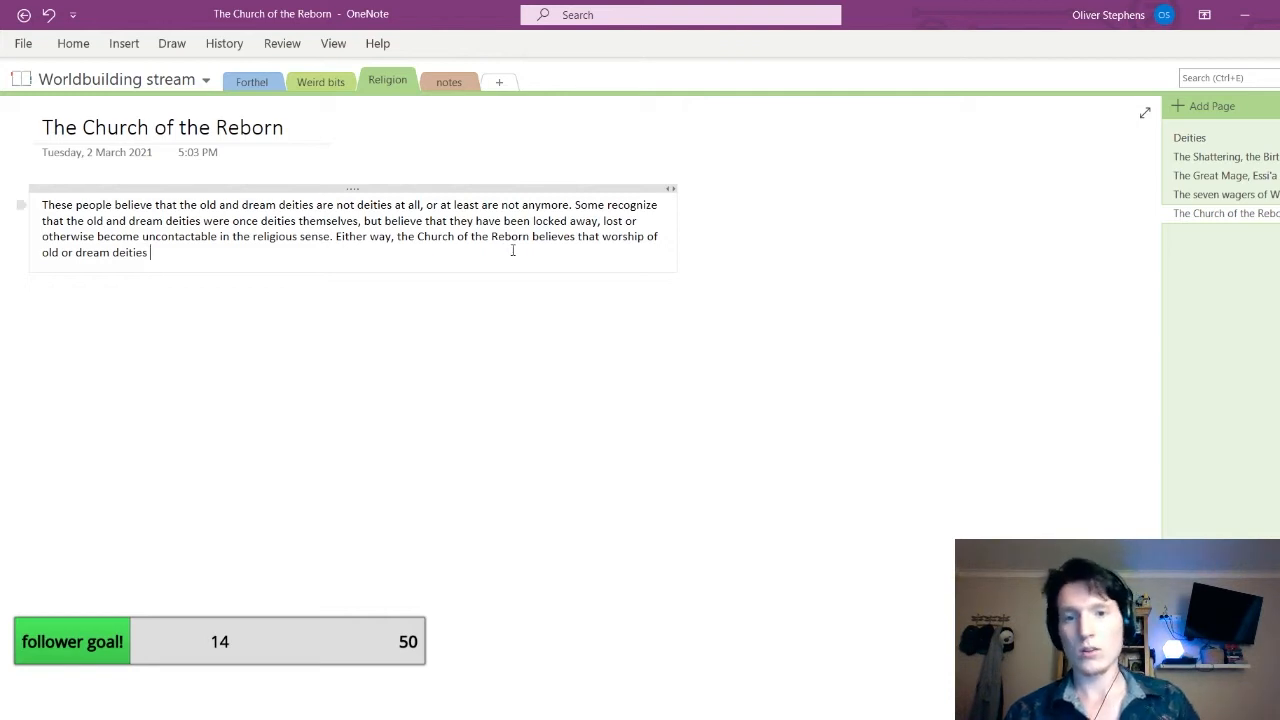
Replace the wording after "the Church of the Reborn" in the third sentence with "forbids worship of old/dream deities"
left_click_drag(514, 251, 532, 239)
type("forbid")
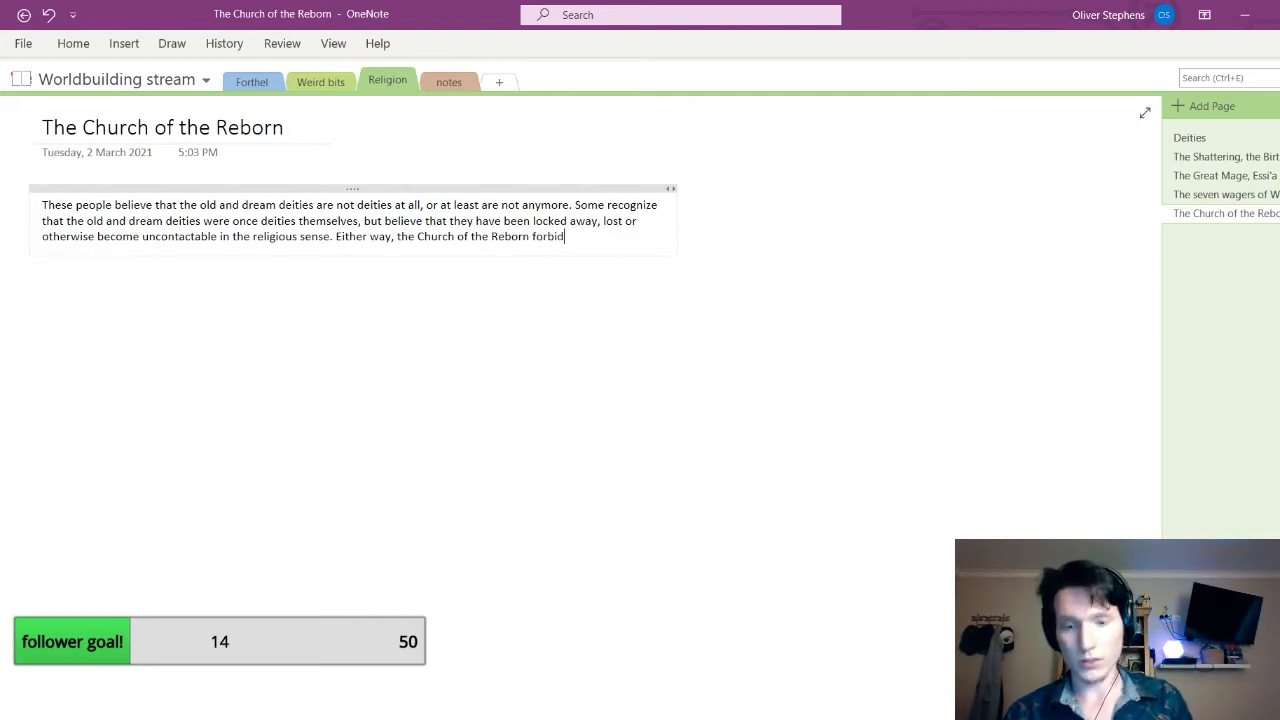
type("s worship of old.")
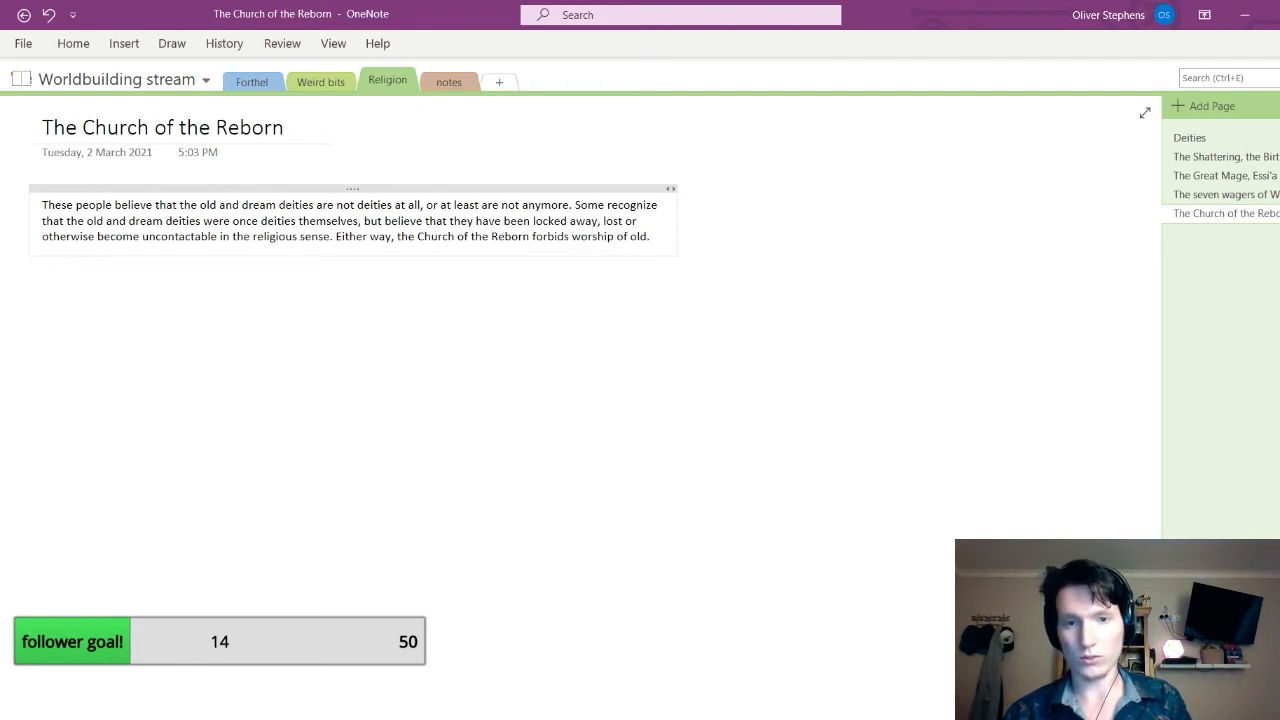
key("BackSpace")
type("/dream dr")
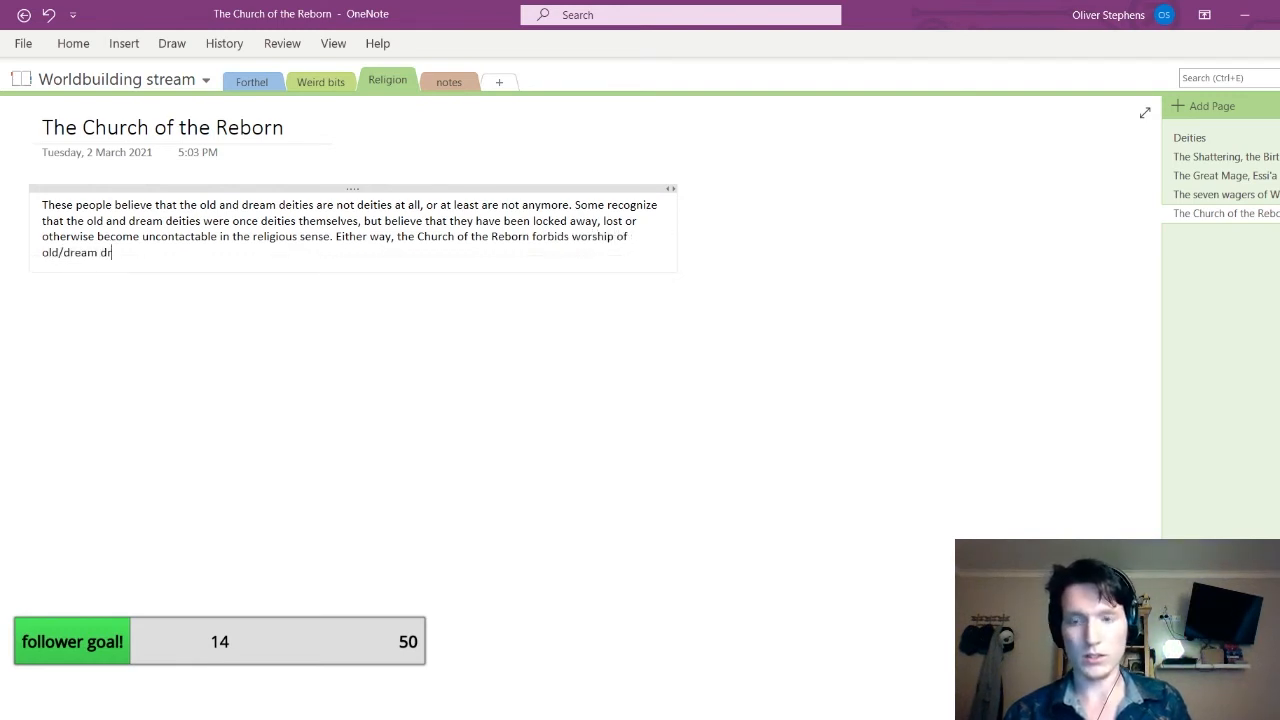
key("BackSpace")
type("eities")
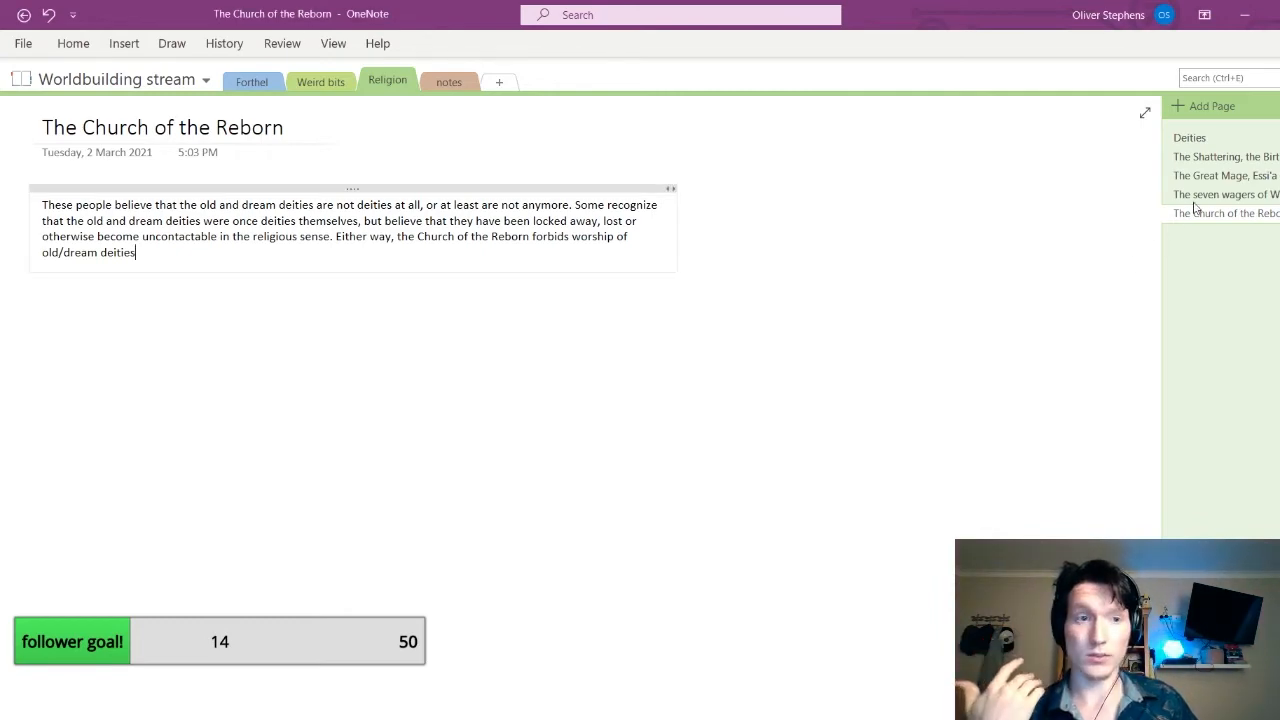
Review the Deities page and the myth about the Shattering and the birth of Tiz'k for reference
left_click(1226, 157)
left_click(1236, 141)
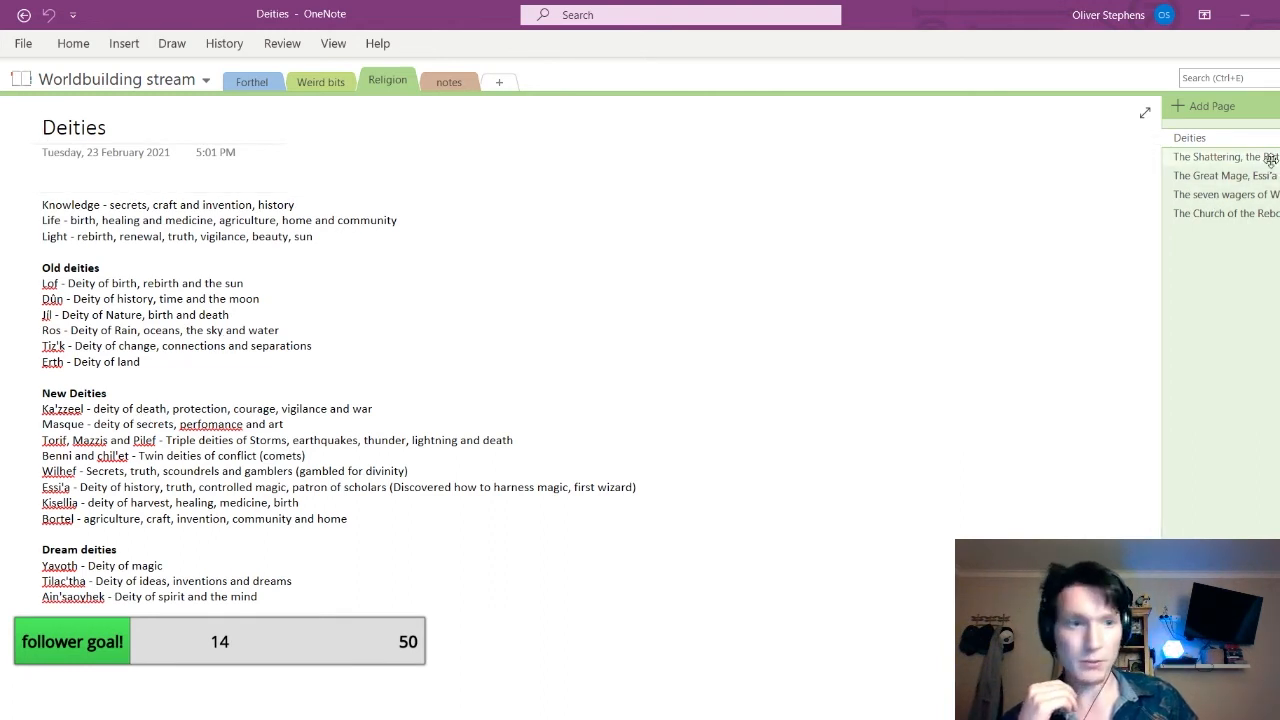
left_click(1190, 160)
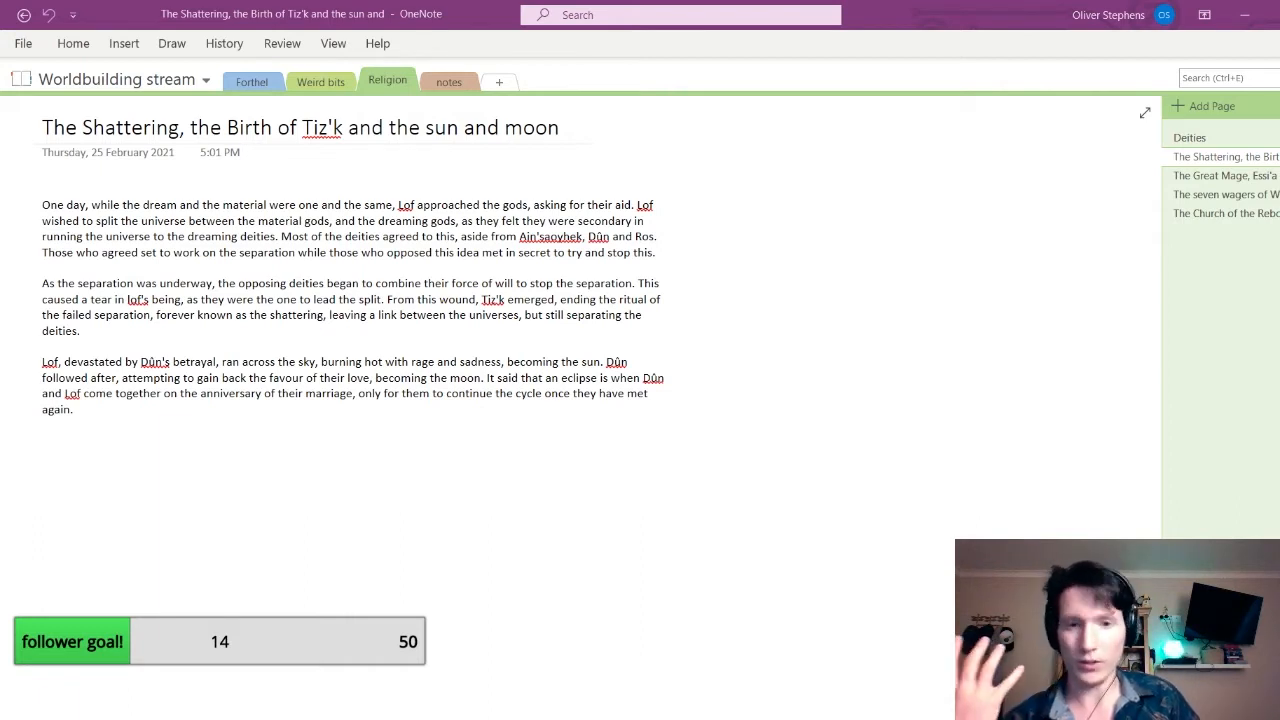
left_click(1220, 138)
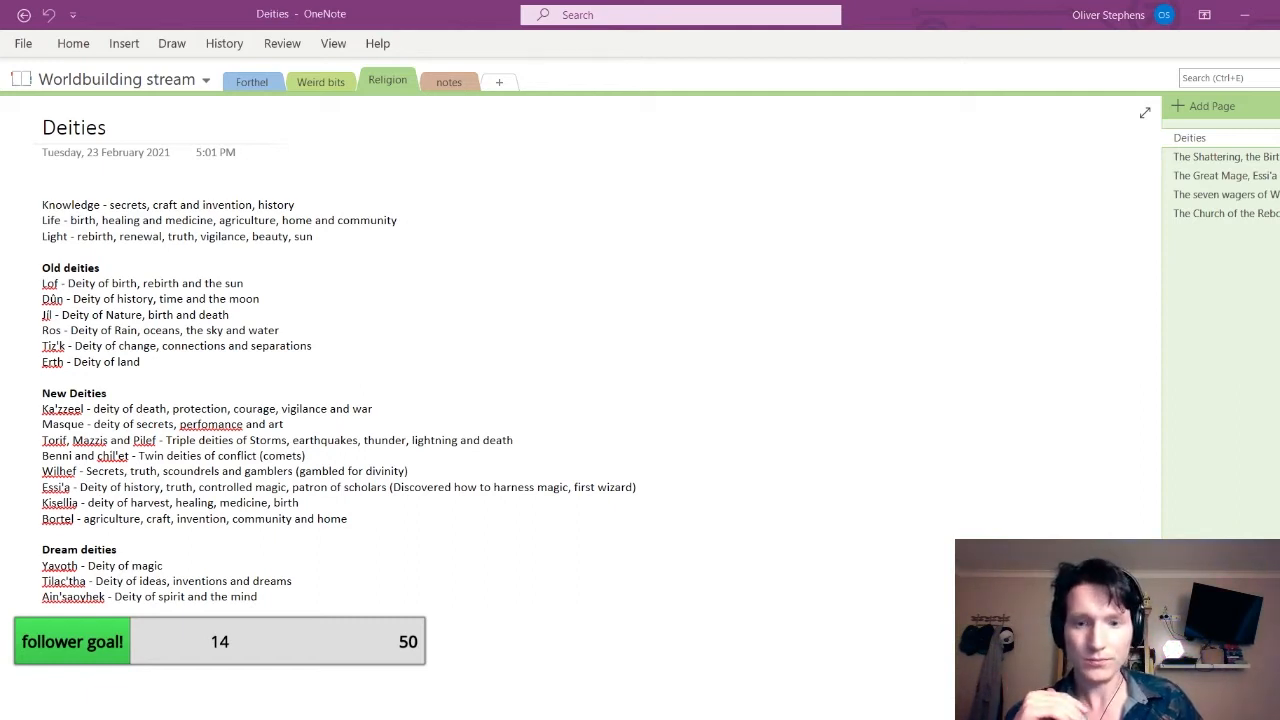
key("alt+Tab")
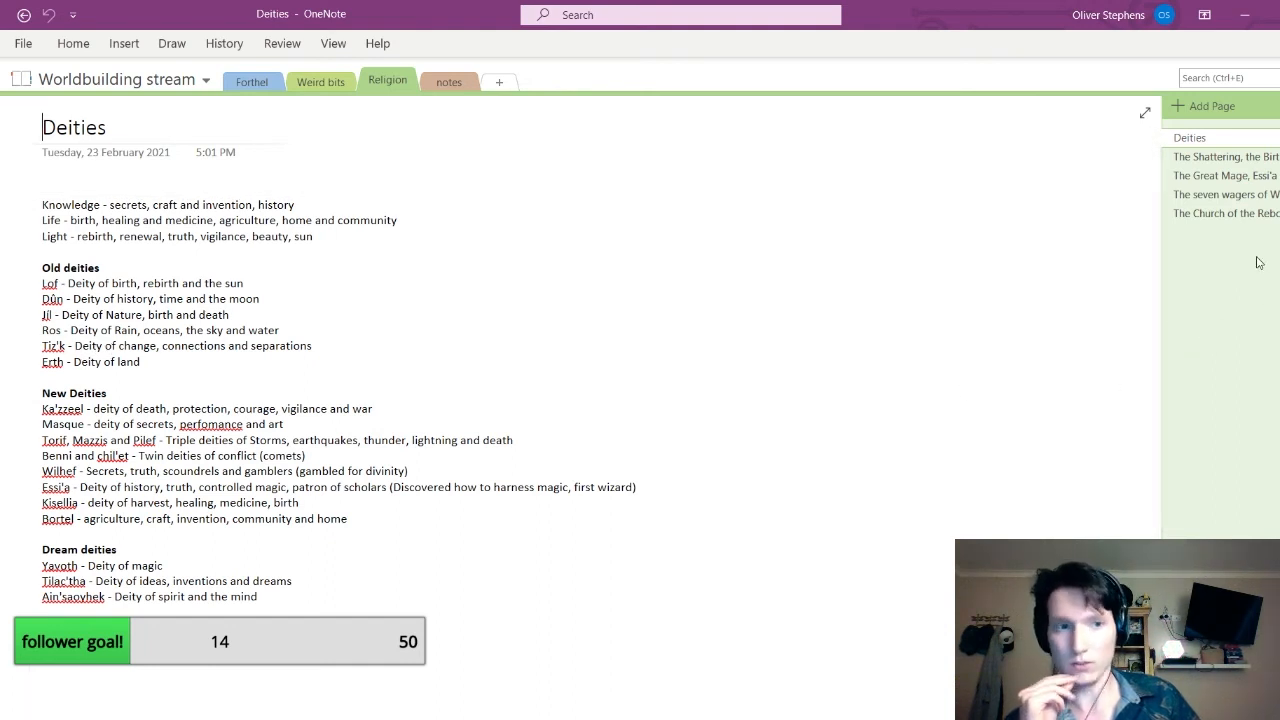
Complete the third sentence on The Church of the Reborn page with ", as they believe it to be heresy."
left_click(1230, 213)
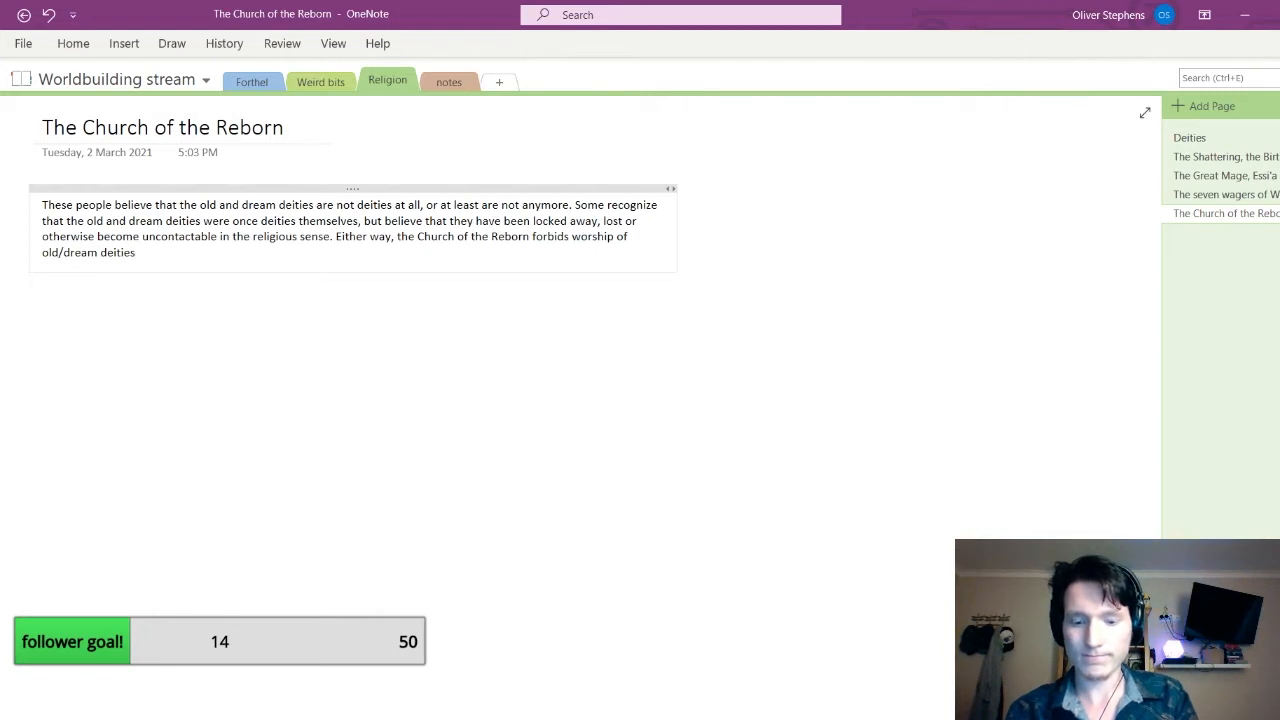
type(", as they")
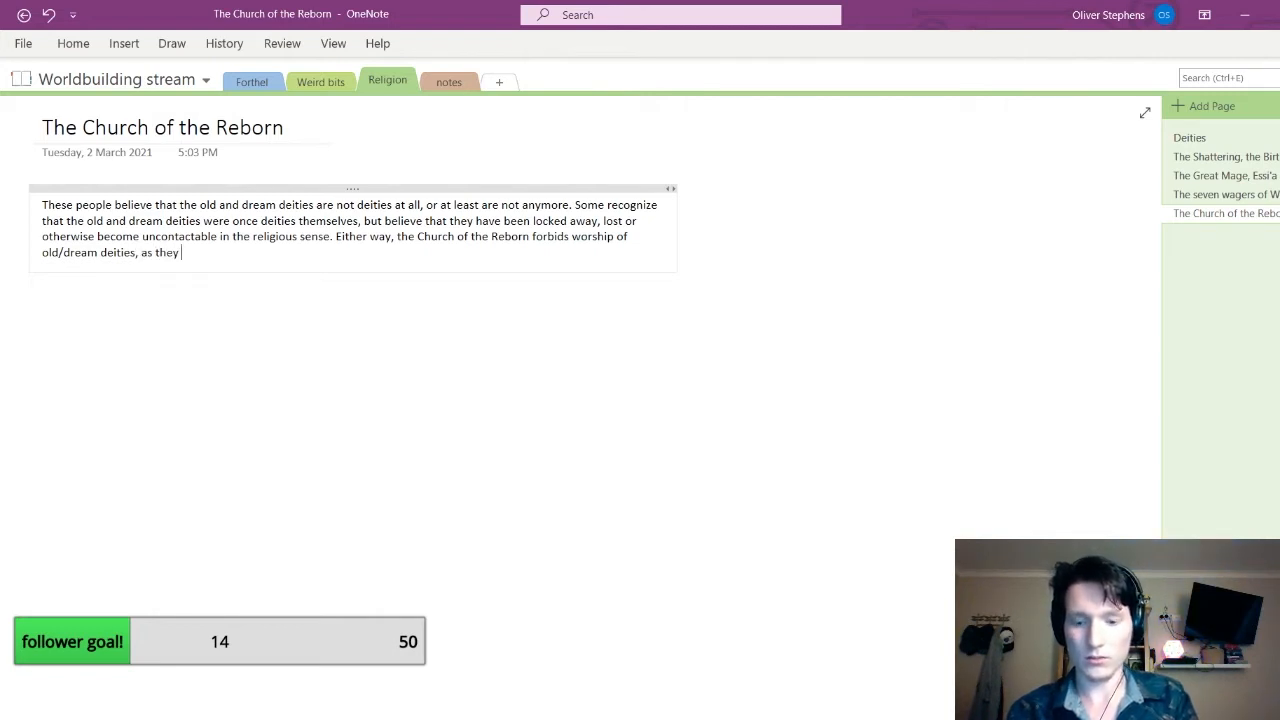
type(" believe it to be")
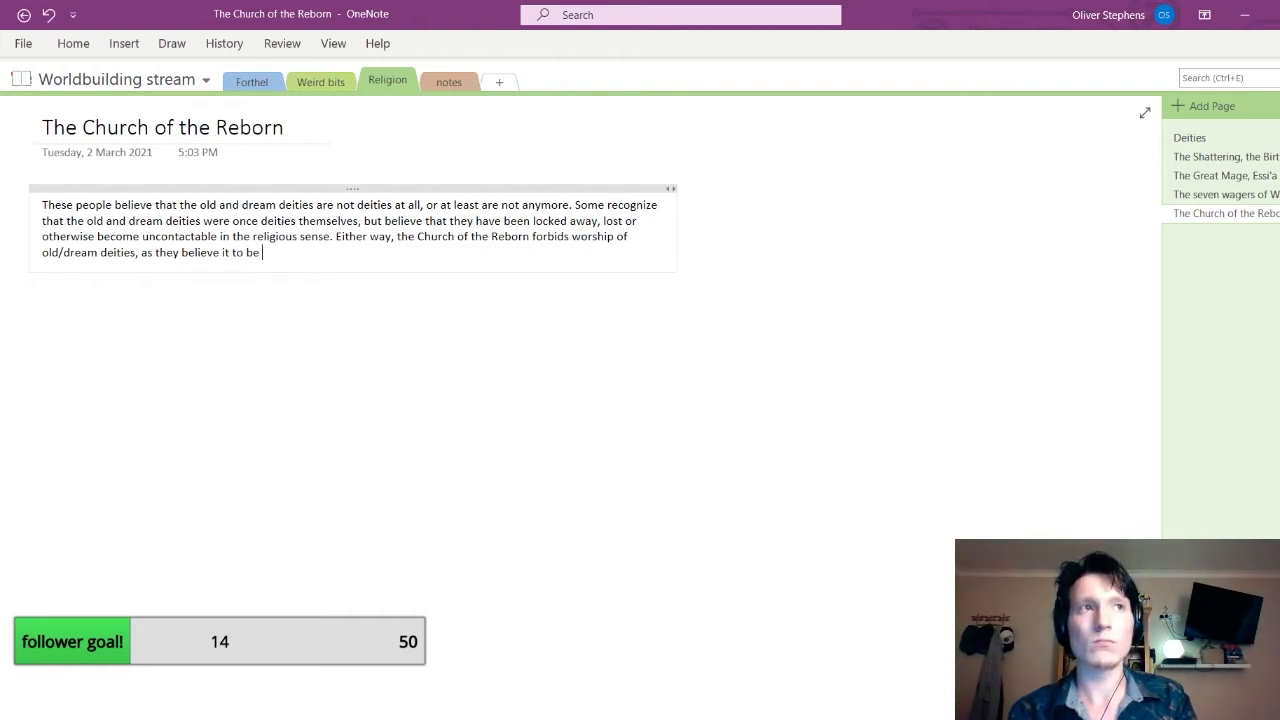
left_click(180, 271)
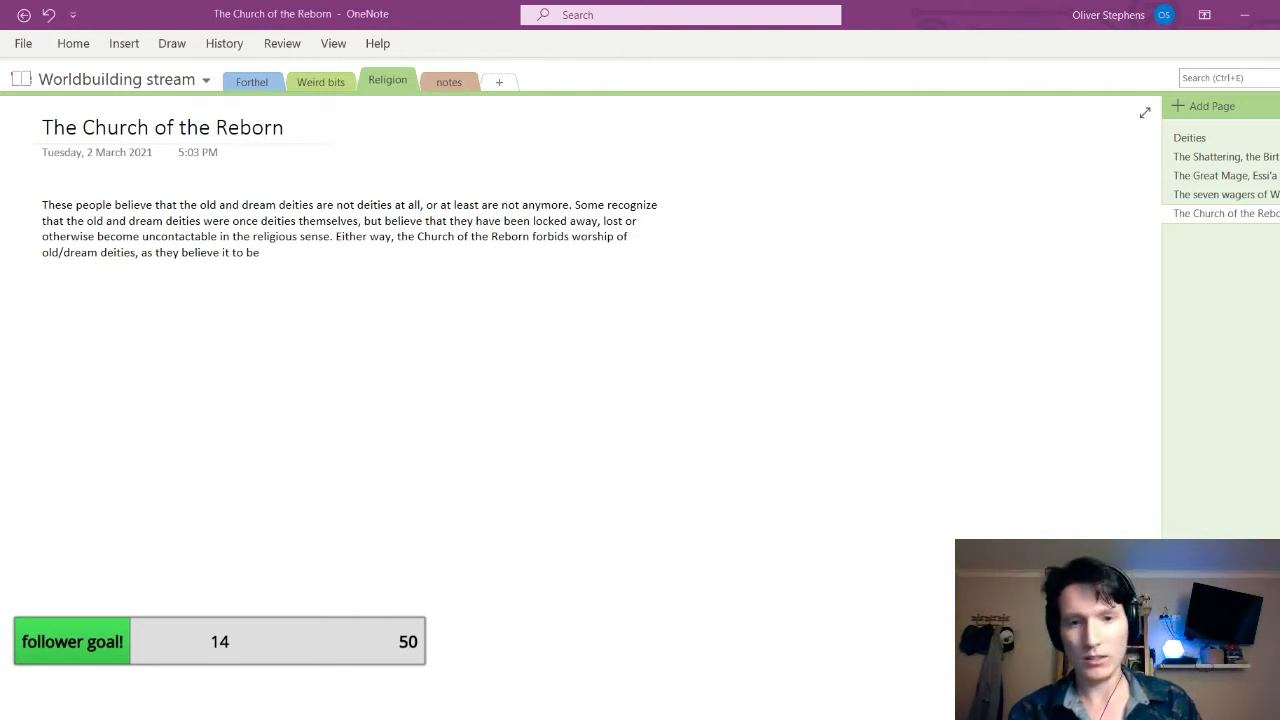
type("heresy.")
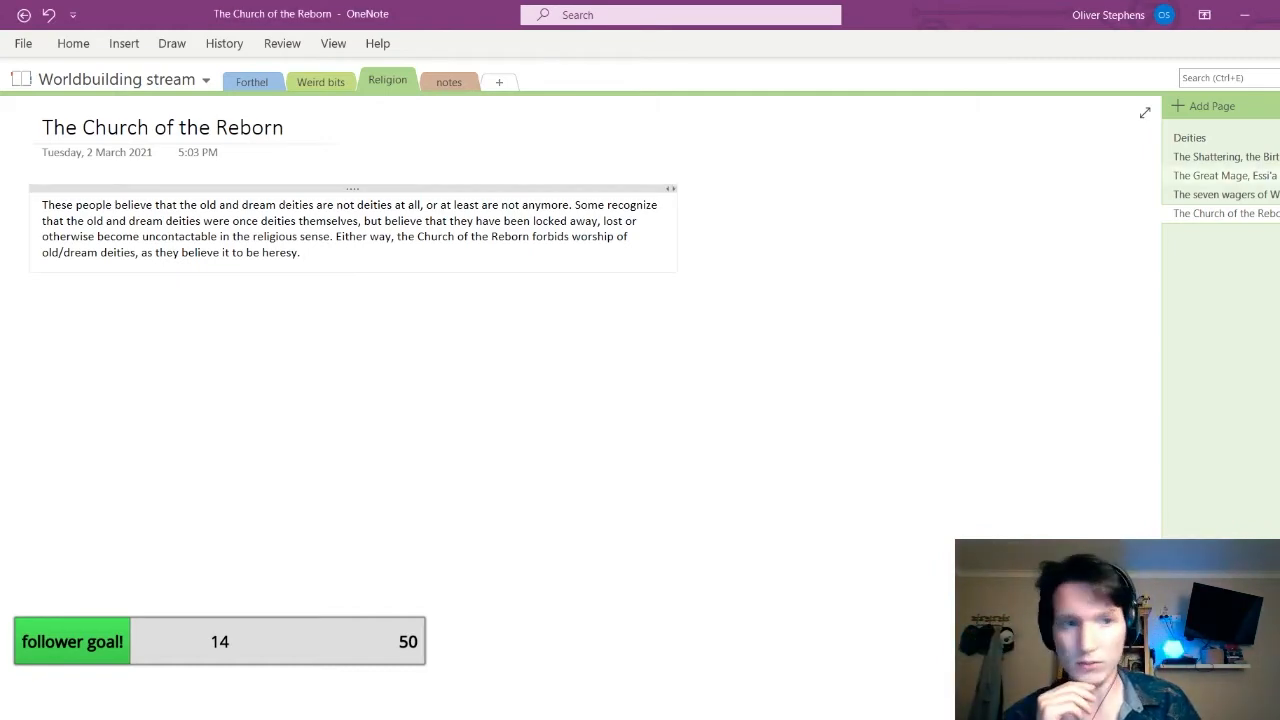
Compare the Church of the Reborn text with the deity list and the Shattering myth
left_click(1237, 137)
left_click(1248, 160)
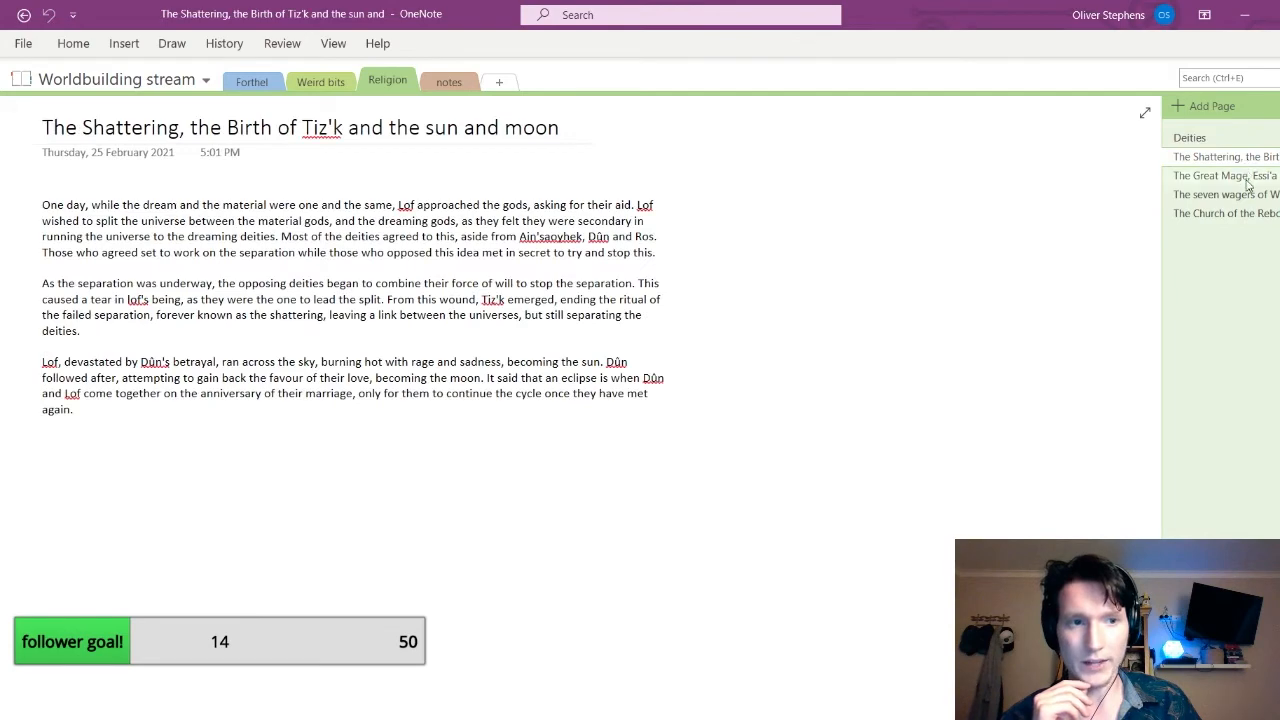
left_click(1256, 214)
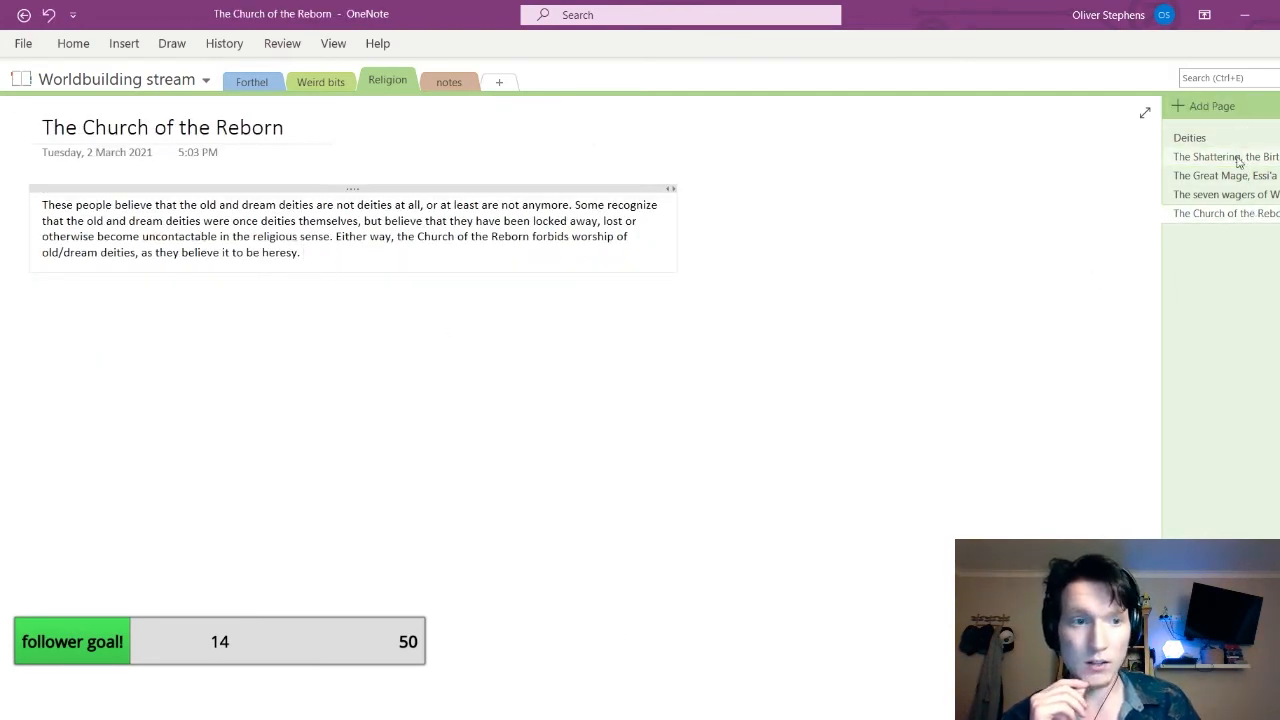
left_click(1190, 138)
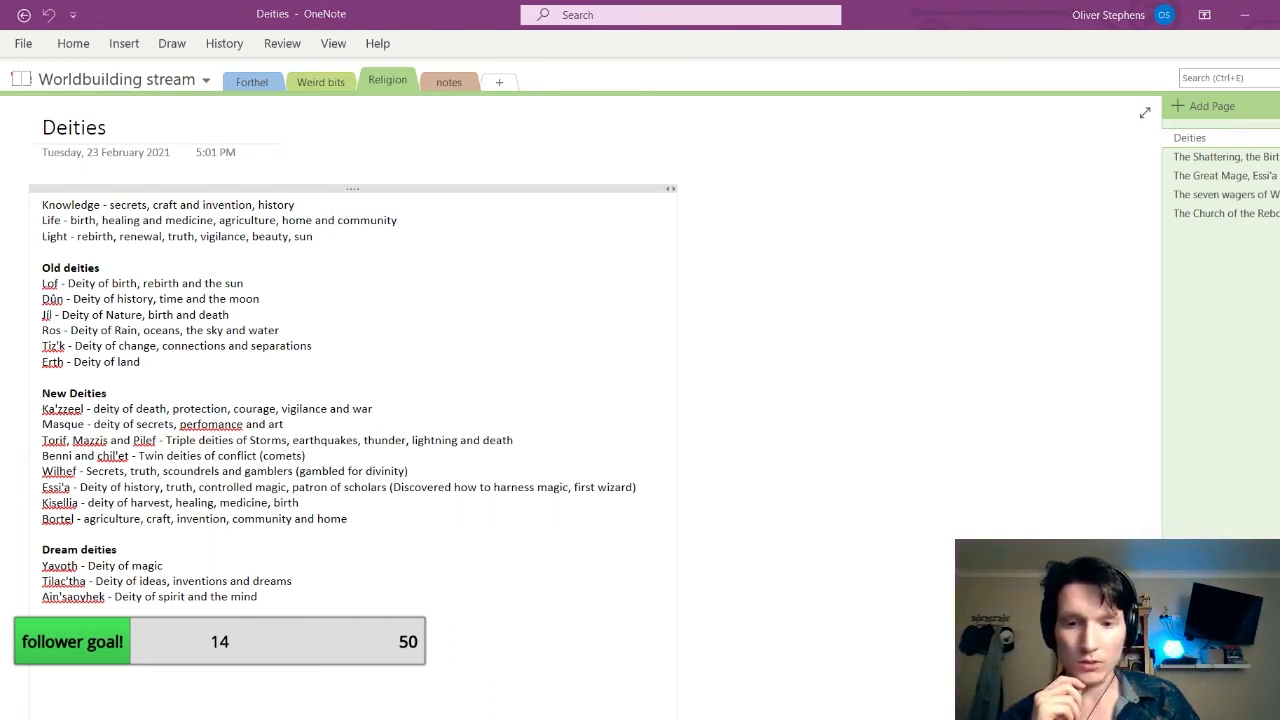
left_click(1240, 214)
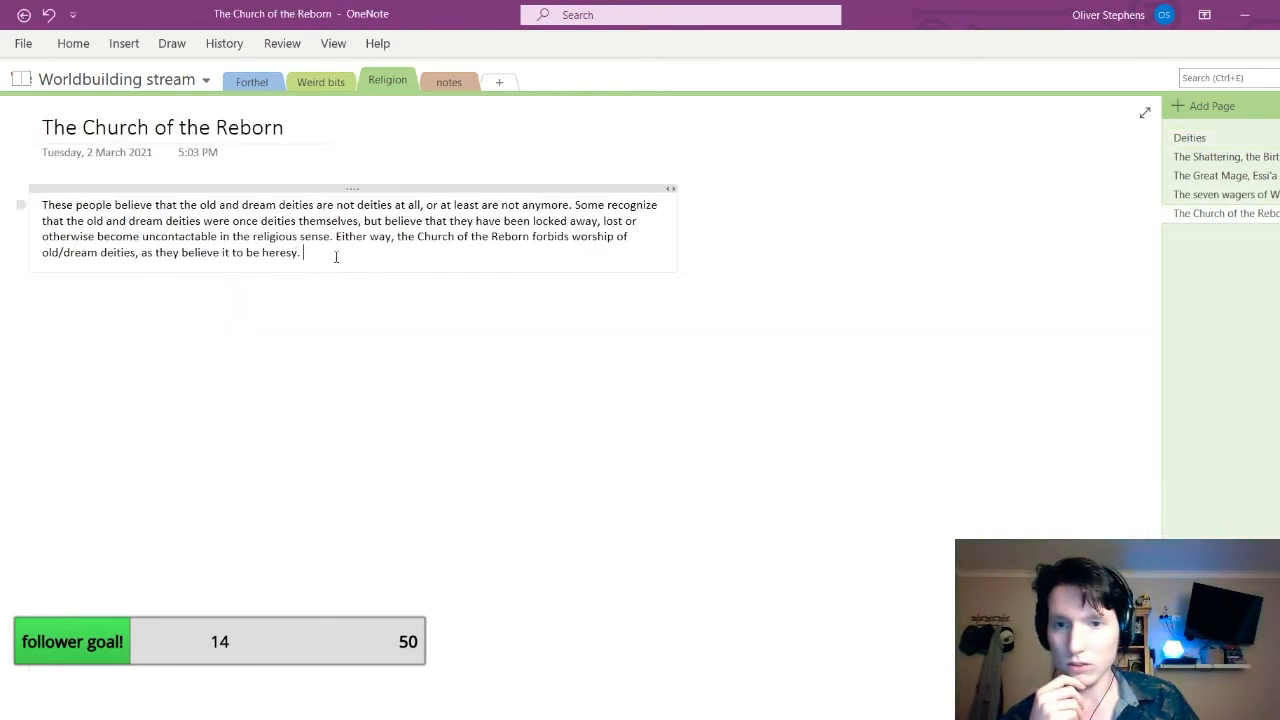
left_click(1246, 138)
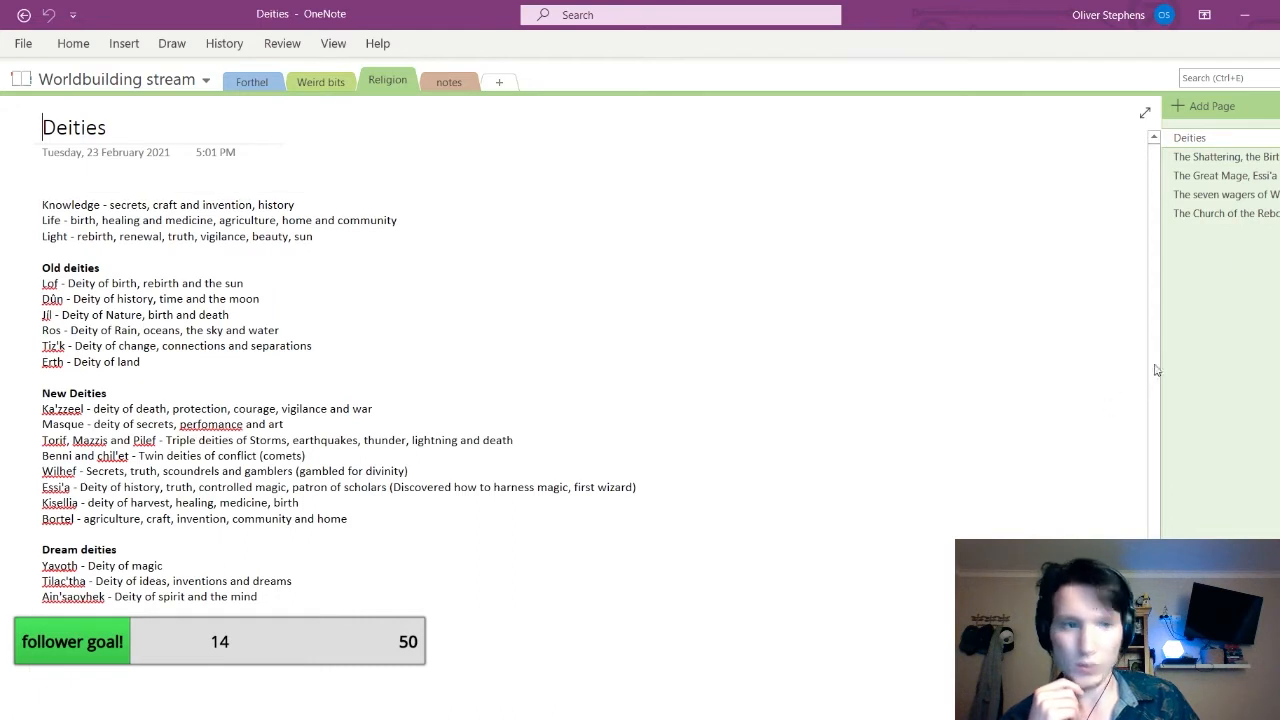
Start a new paragraph on The Church of the Reborn page with "Ka'zzeel, Kisellia and", taking the spellings from the Deities page
left_click(1239, 212)
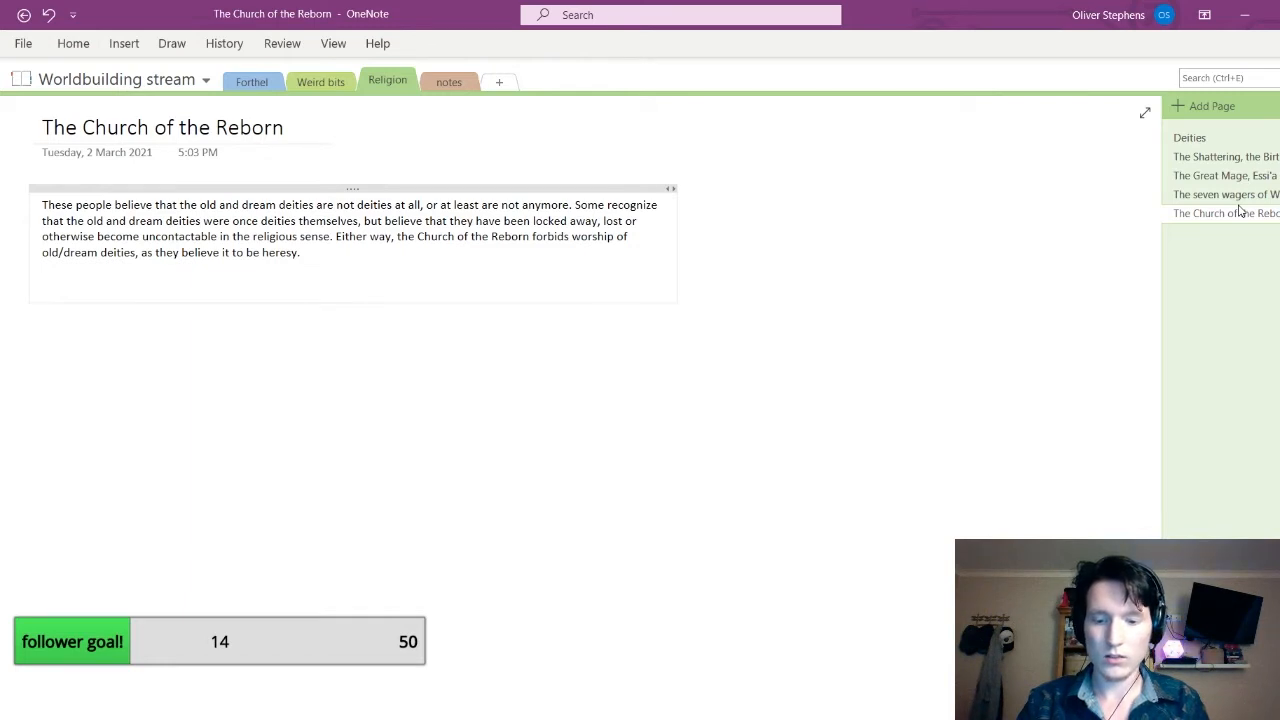
type("Ka'zzeel")
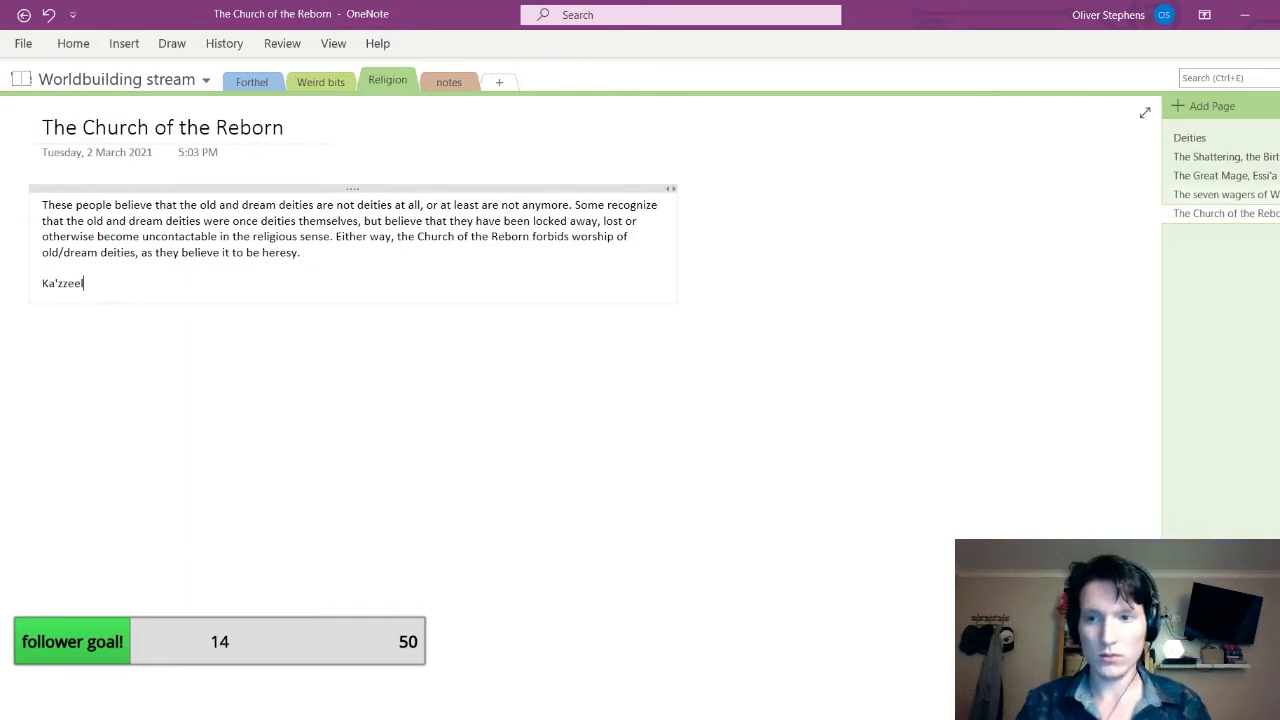
left_click(1255, 141)
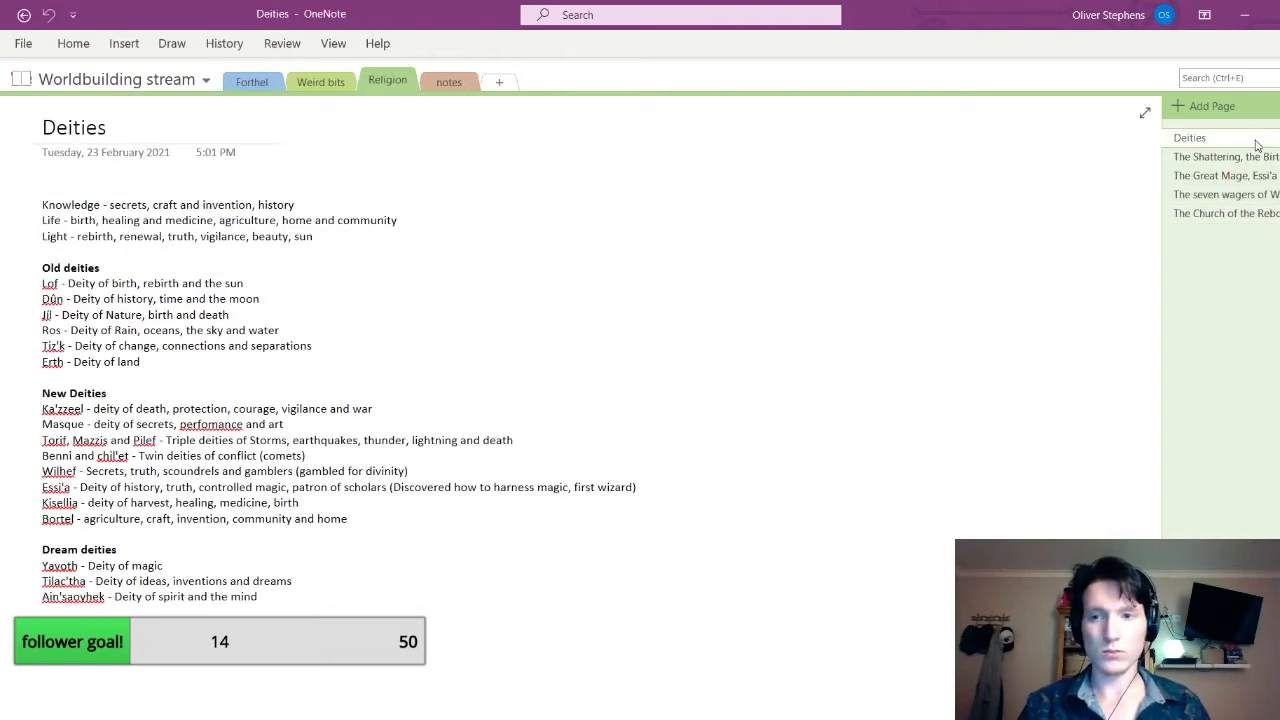
left_click(1224, 218)
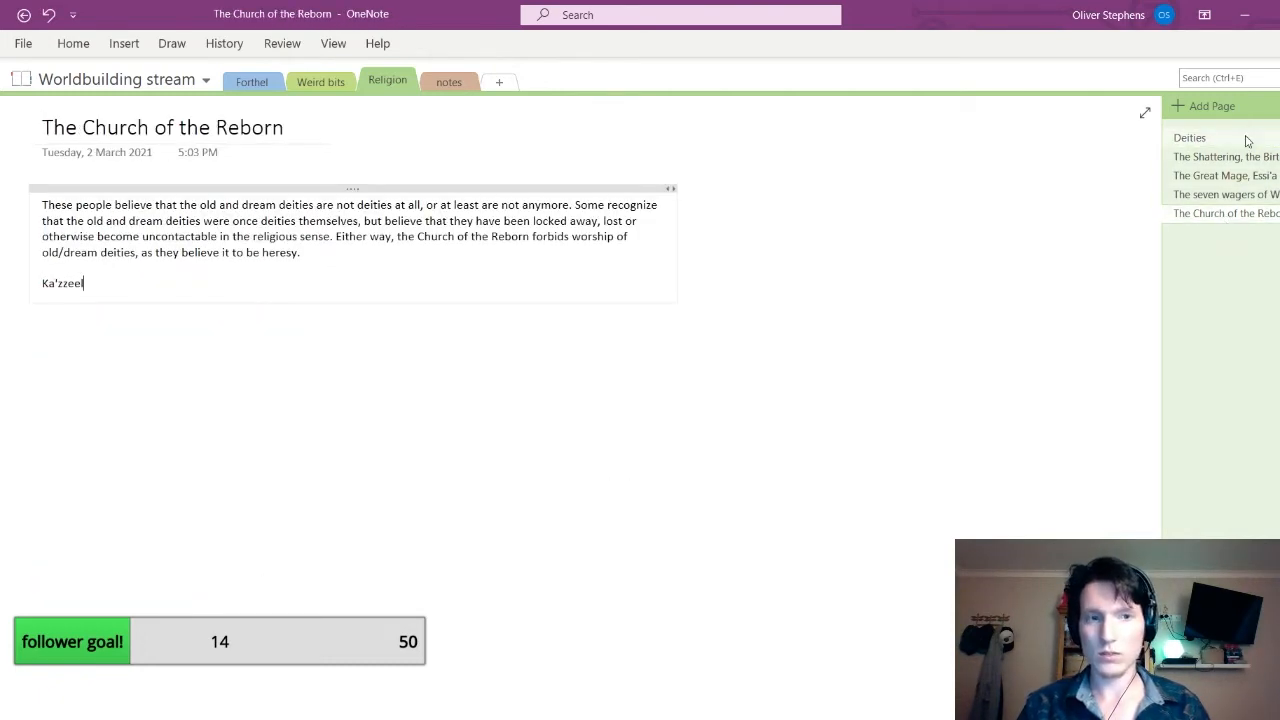
left_click(1246, 140)
left_click(1225, 215)
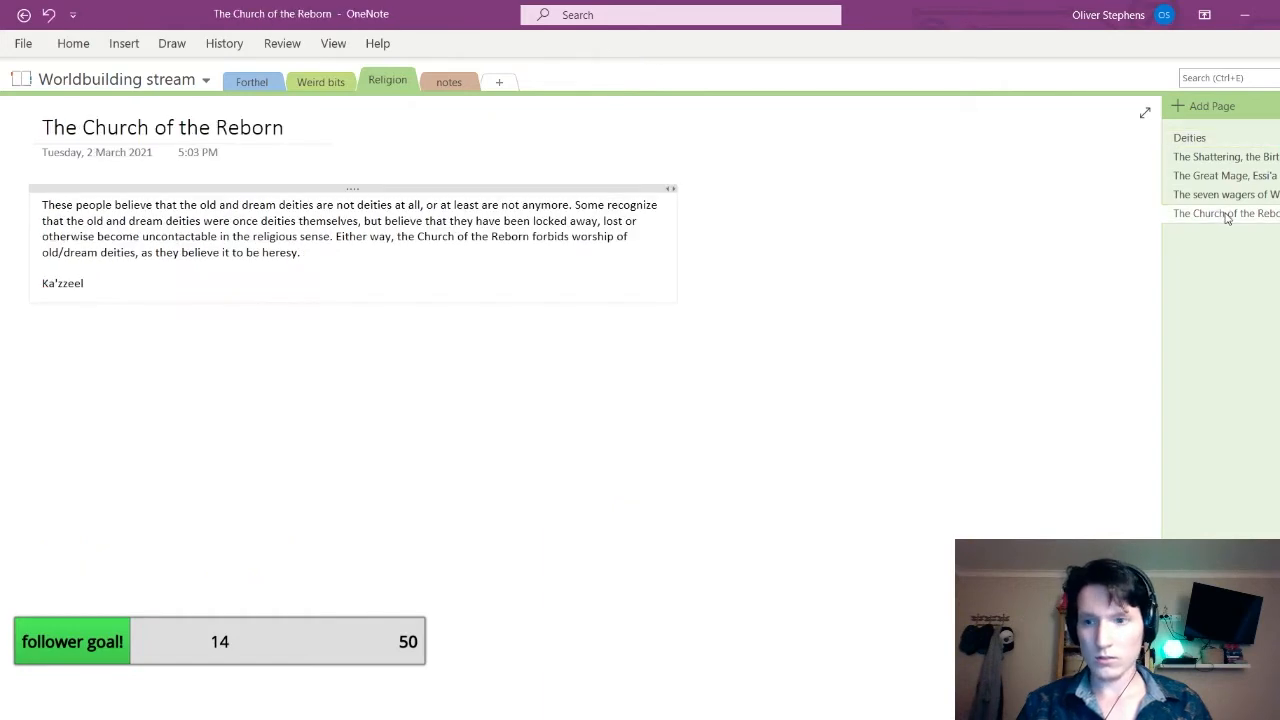
type(", Kiss")
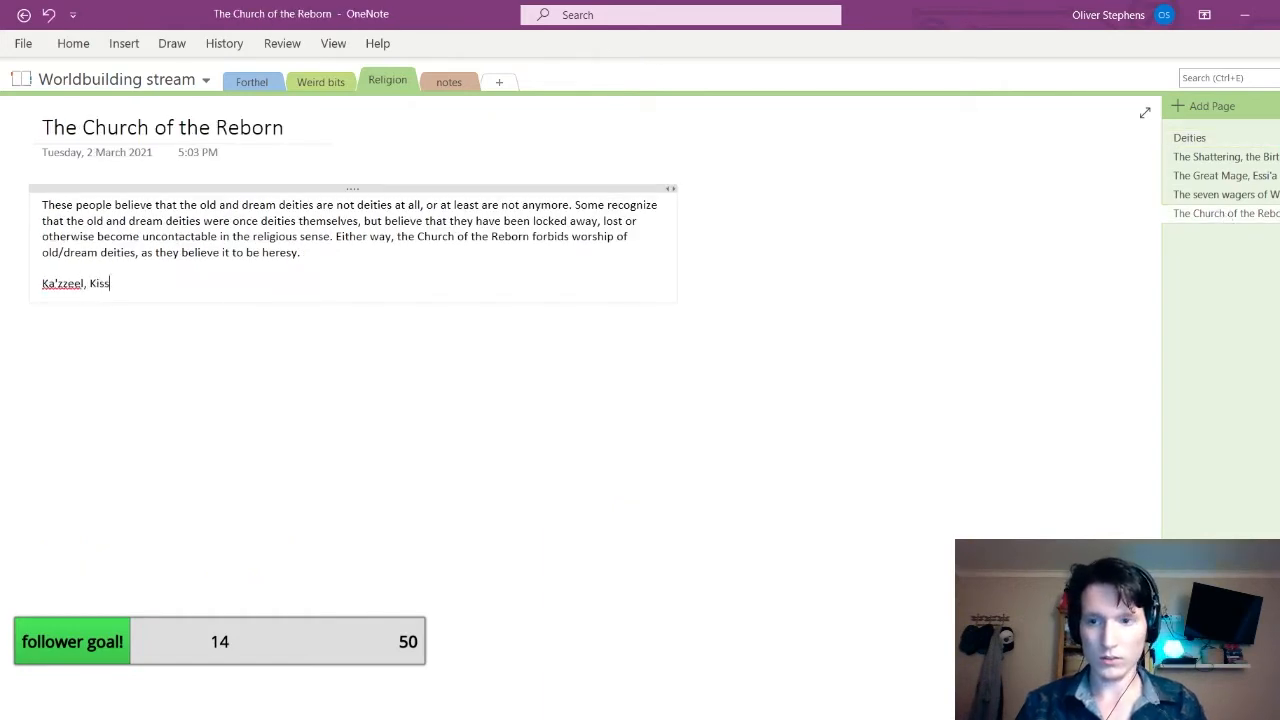
left_click(1219, 144)
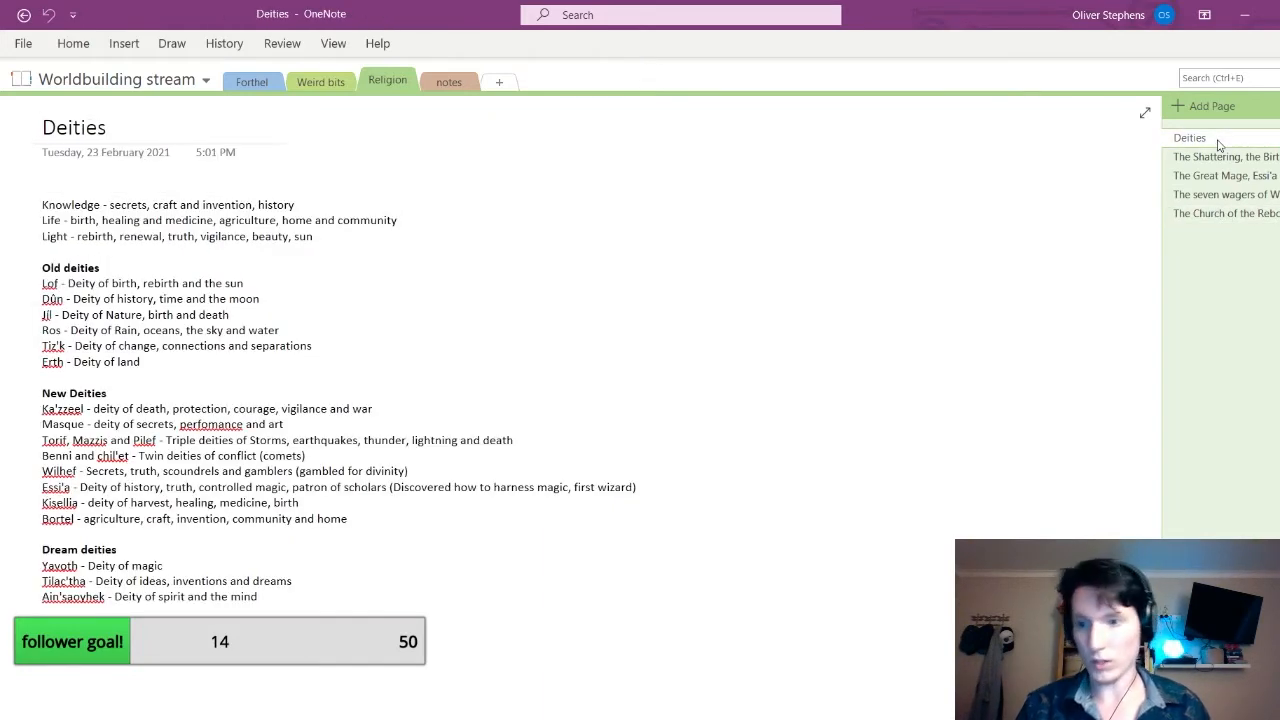
left_click(1224, 216)
key("BackSpace")
type("ellia and")
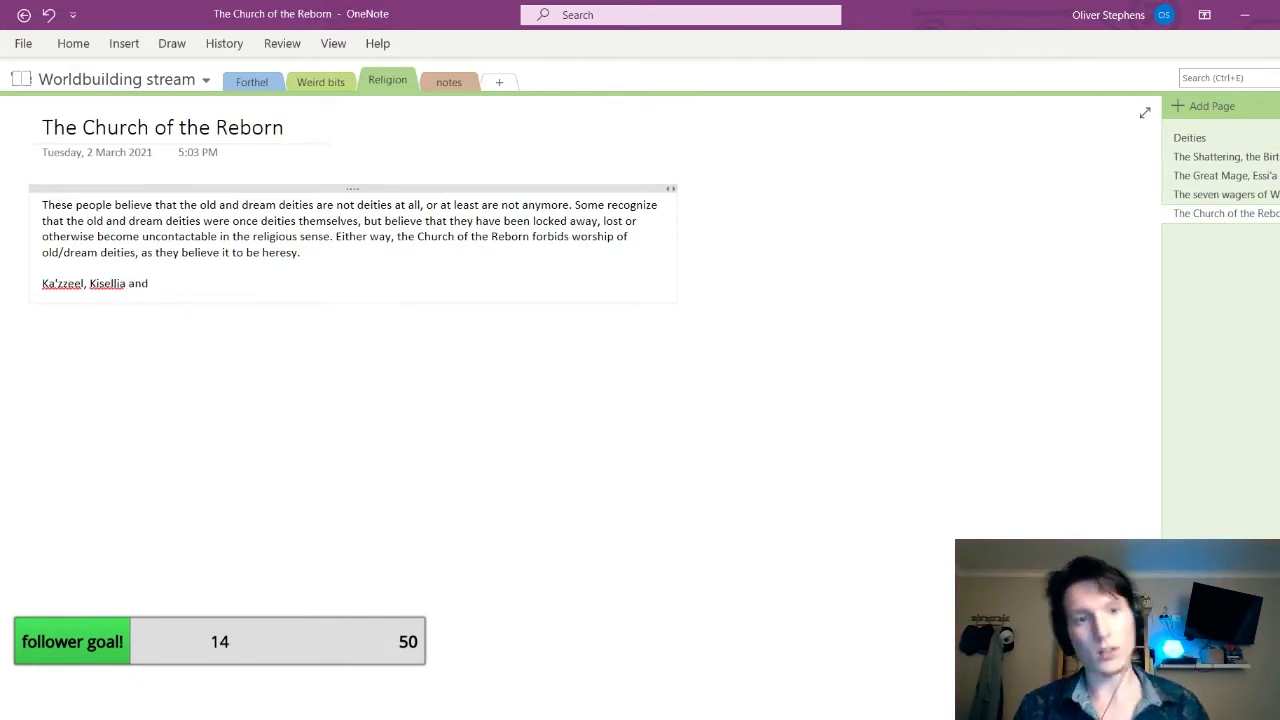
Continue the new paragraph with "Bortel are the main trio worshipped by the Church of the Reborn", checking the name on the Deities page
left_click(1257, 136)
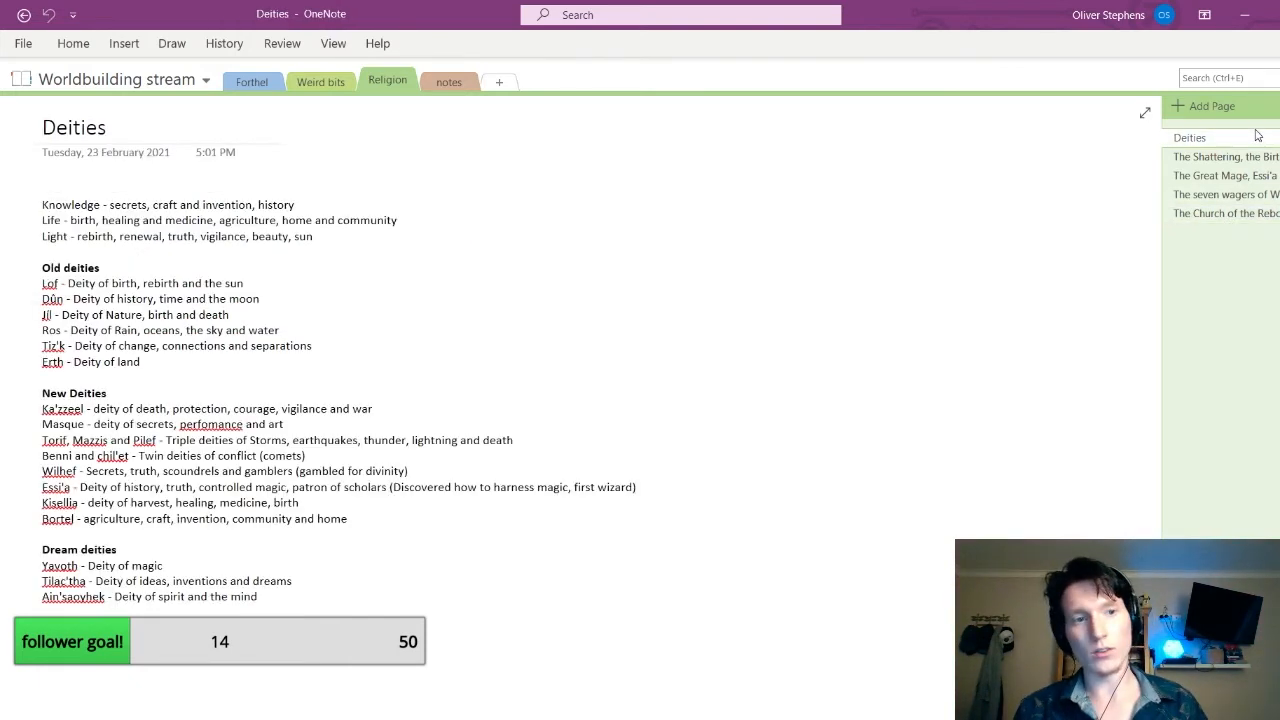
left_click(1227, 212)
type("Bort")
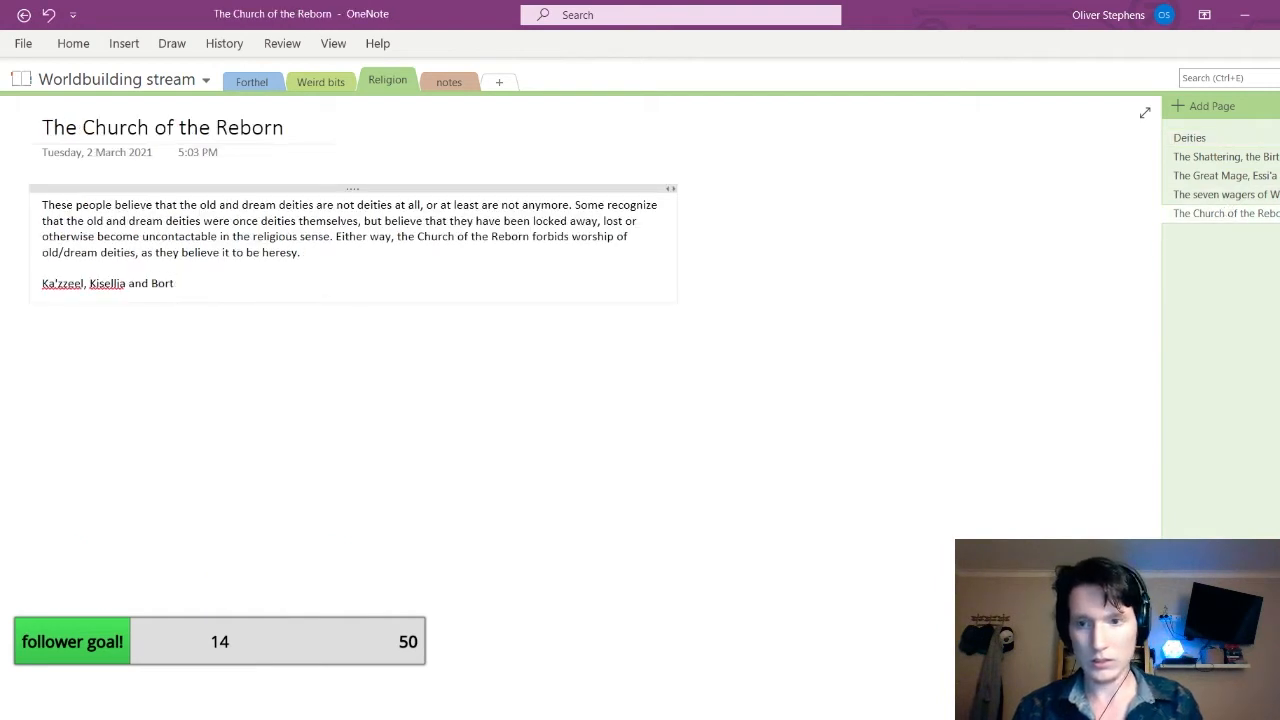
type("el are the m")
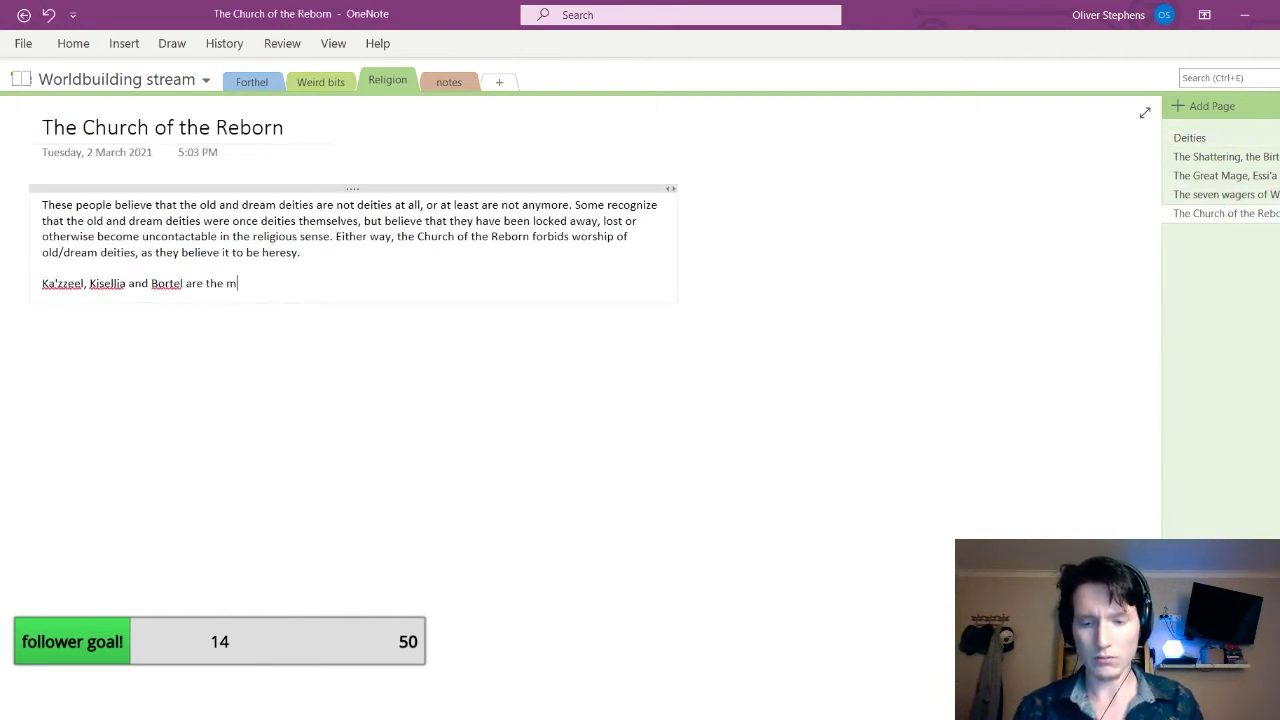
type("ain t")
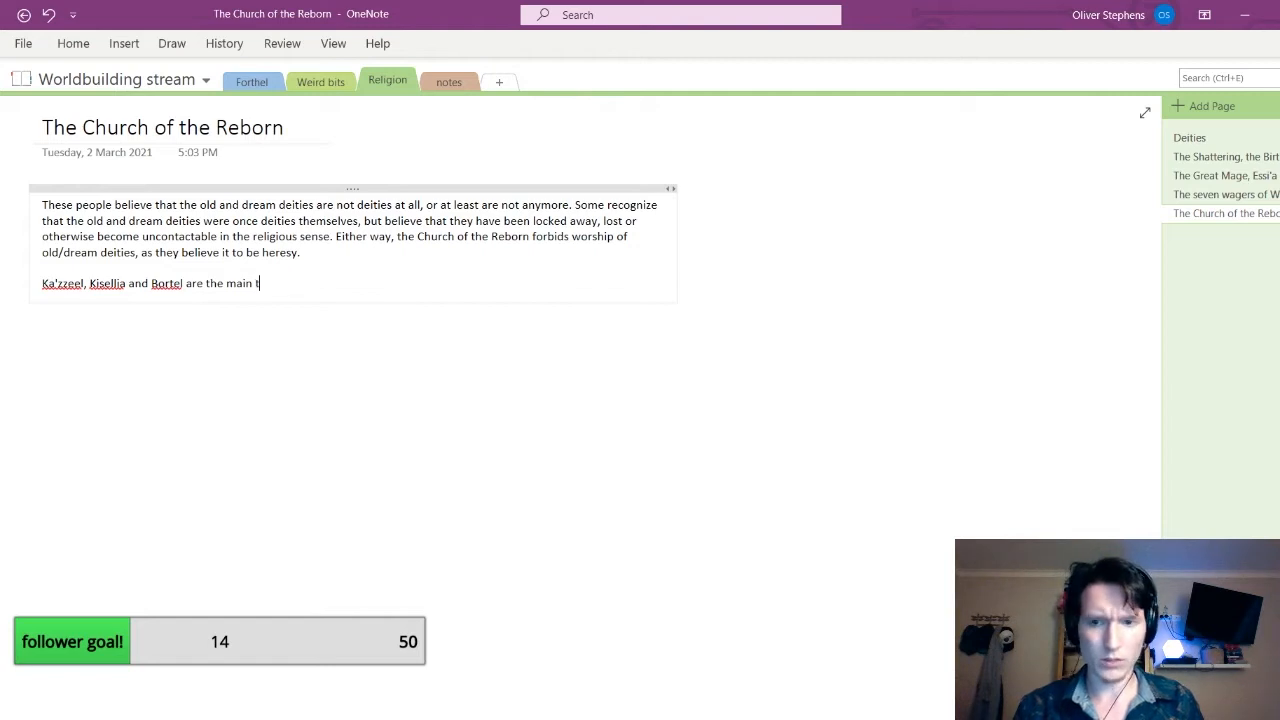
type("rio wor")
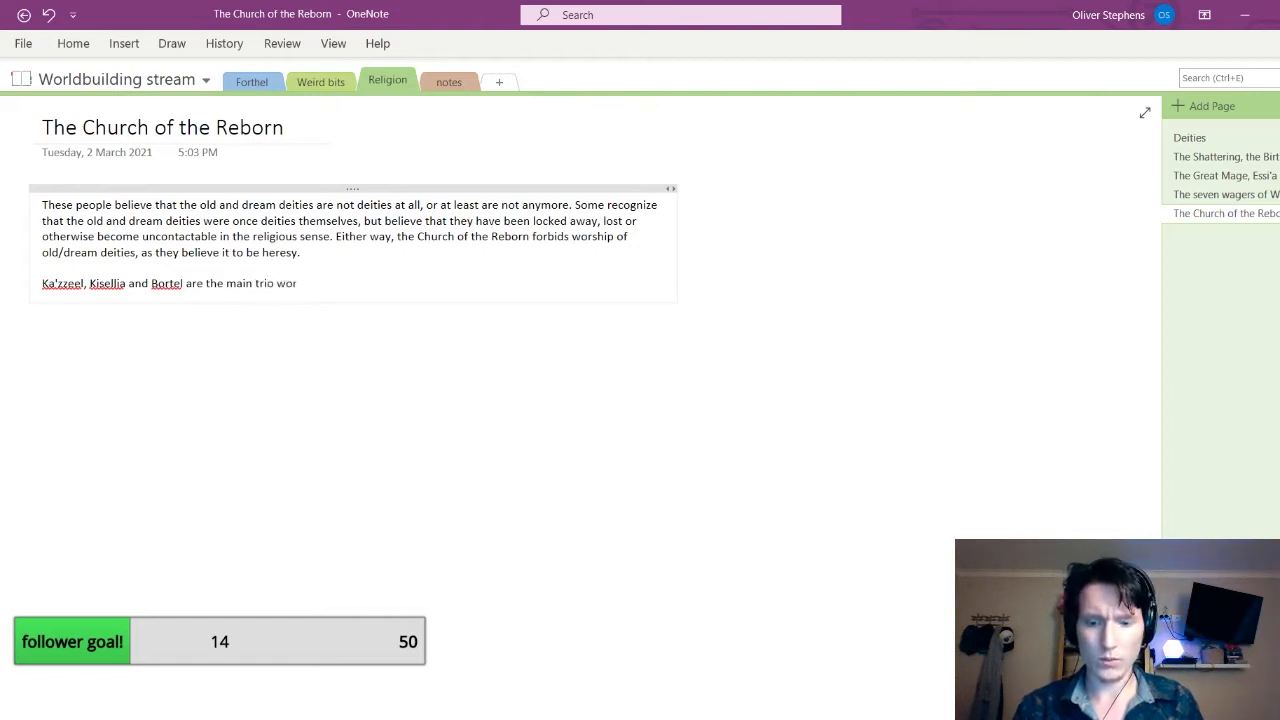
type("shipped by")
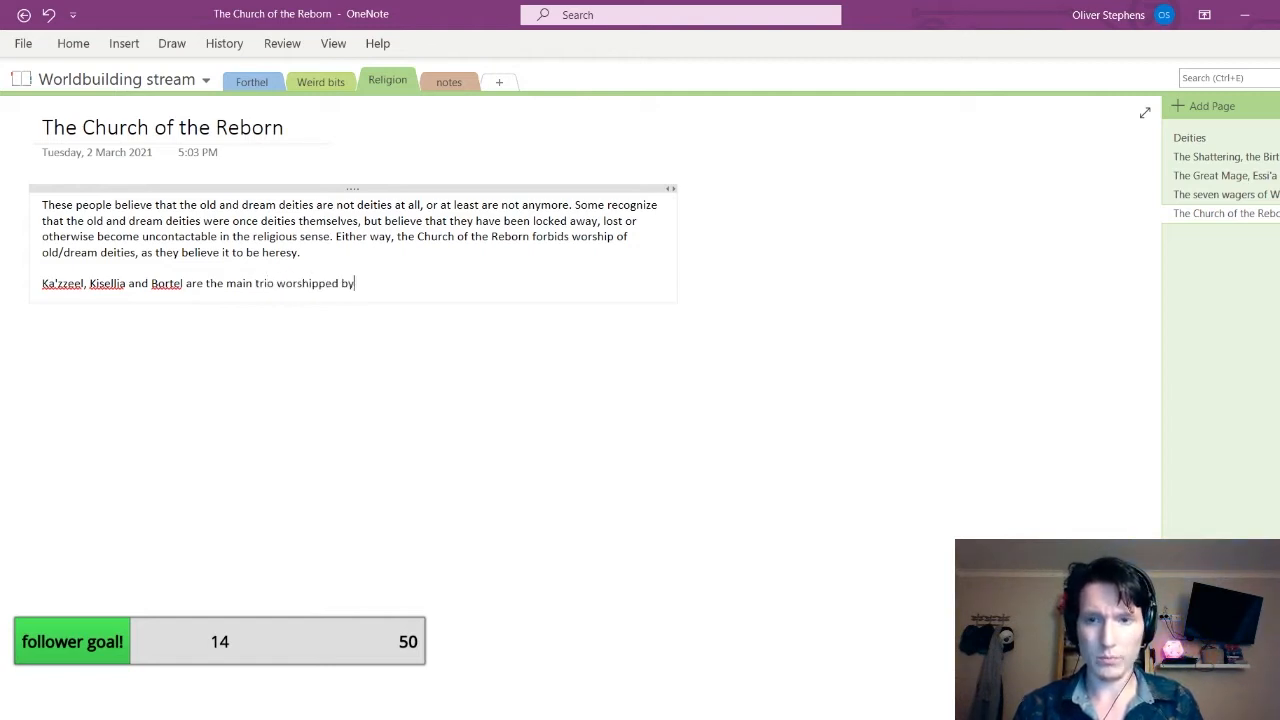
type(" the Church of the Reborn")
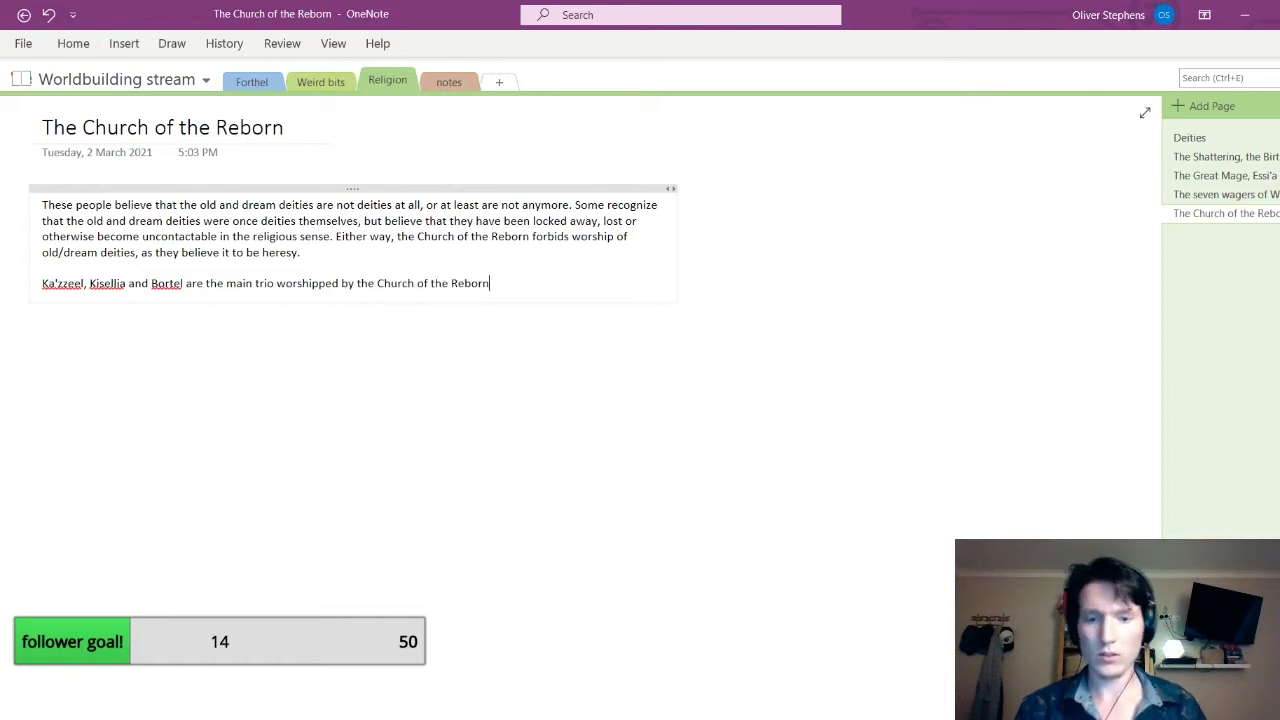
Extend the sentence about the main trio with ", purely because of their age and what they represent"
left_click(678, 718)
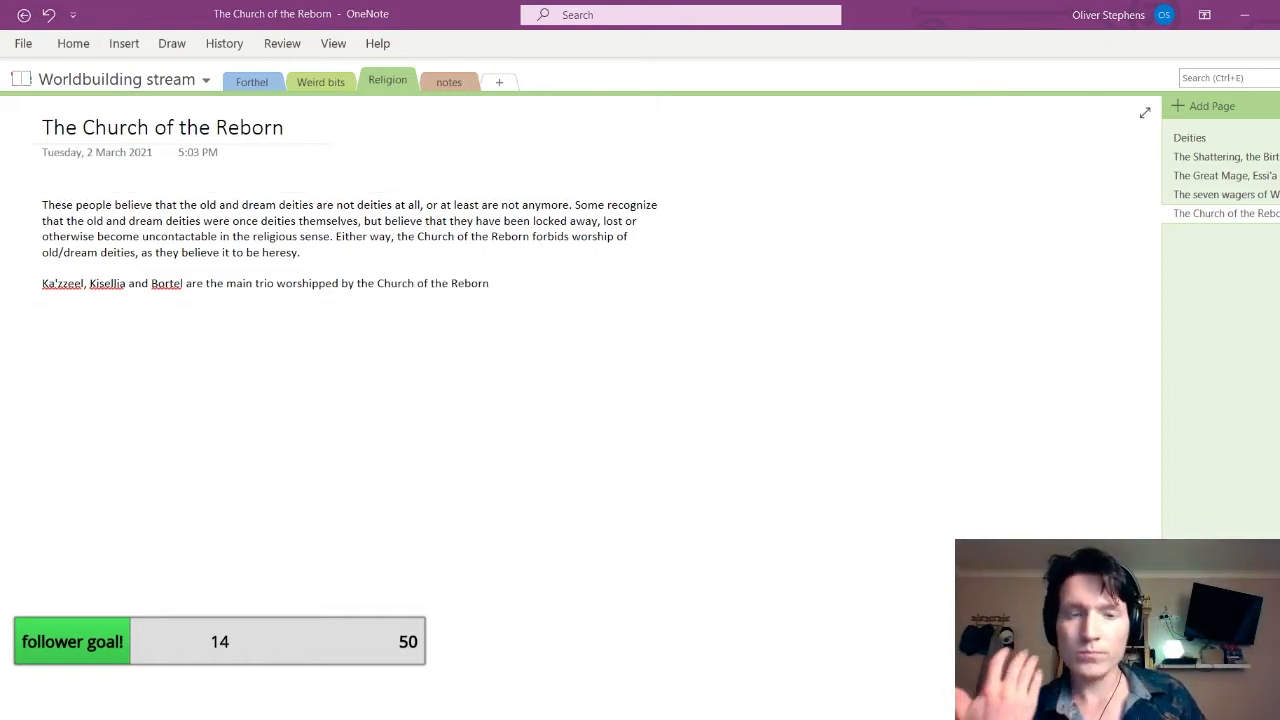
key("alt+Tab")
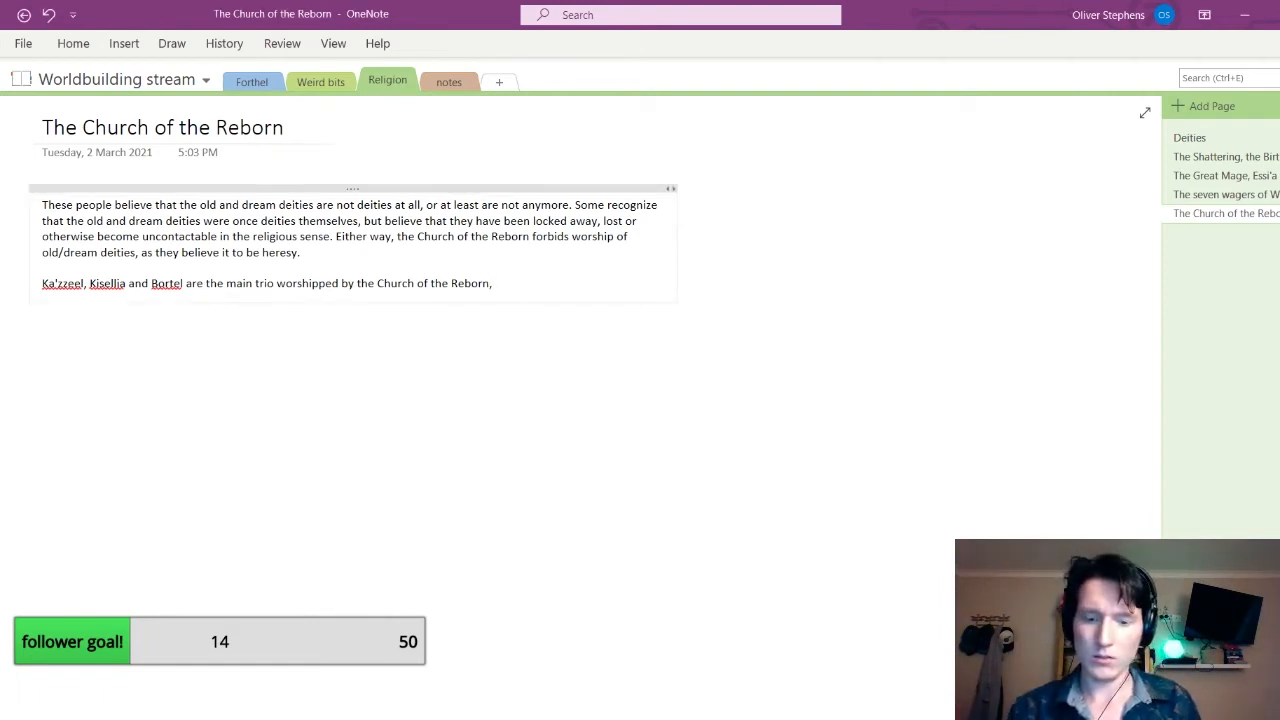
type("purely ")
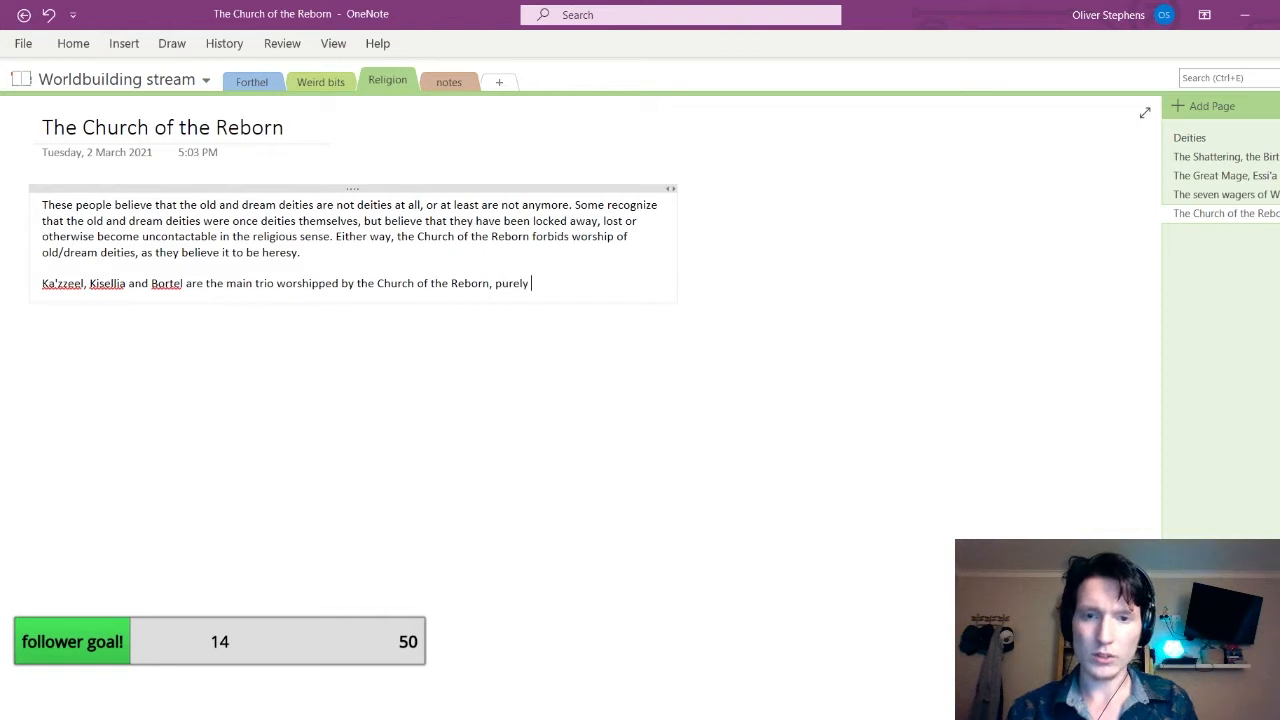
type("because of ")
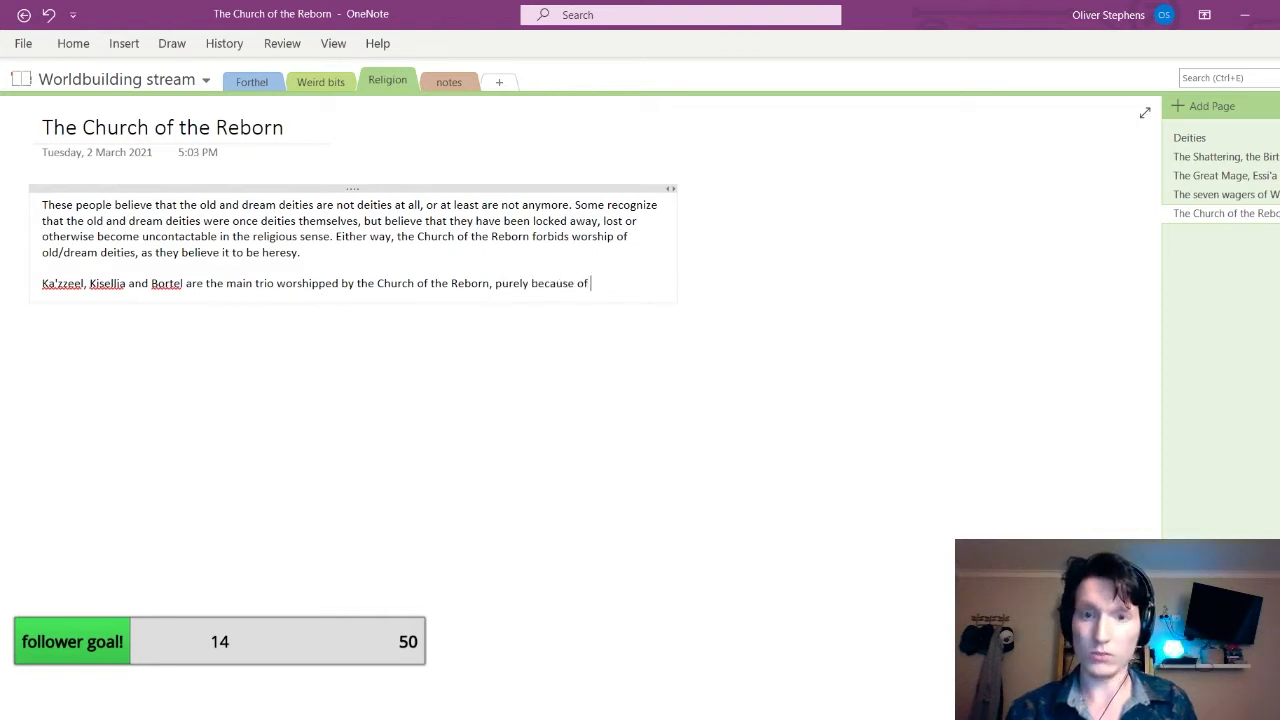
type("their a")
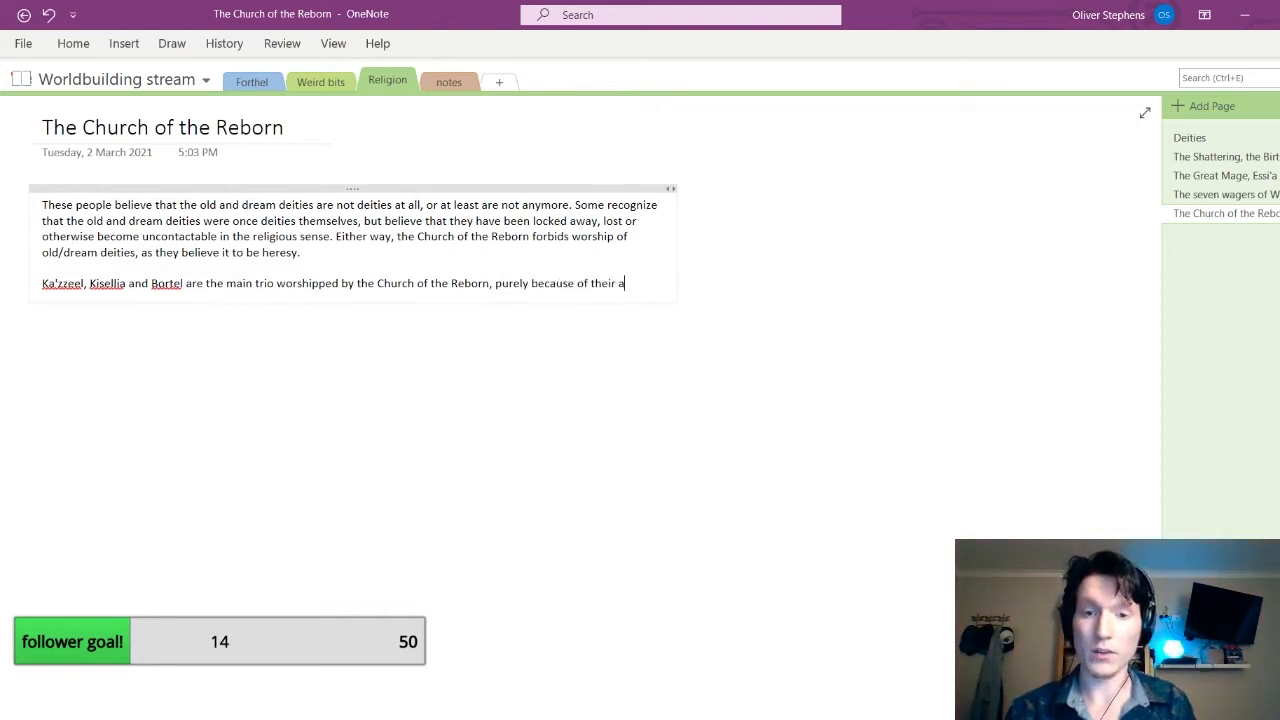
type("ge and what th")
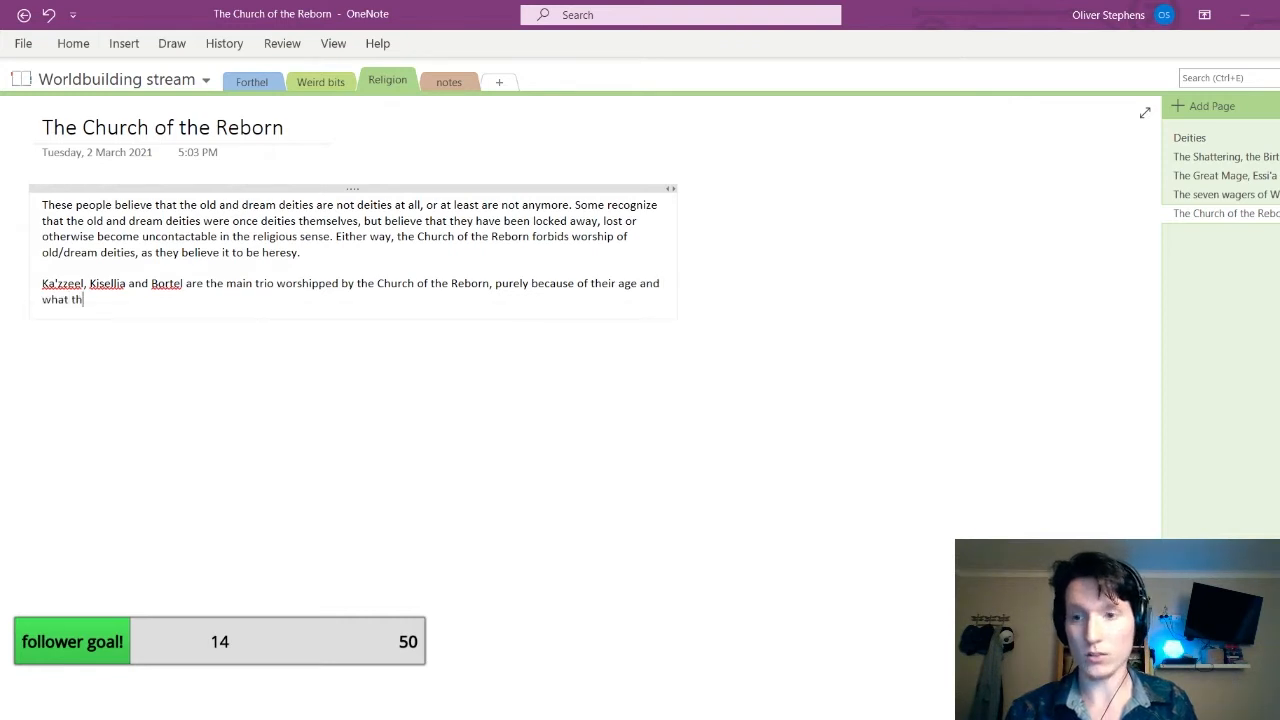
type("ey represent")
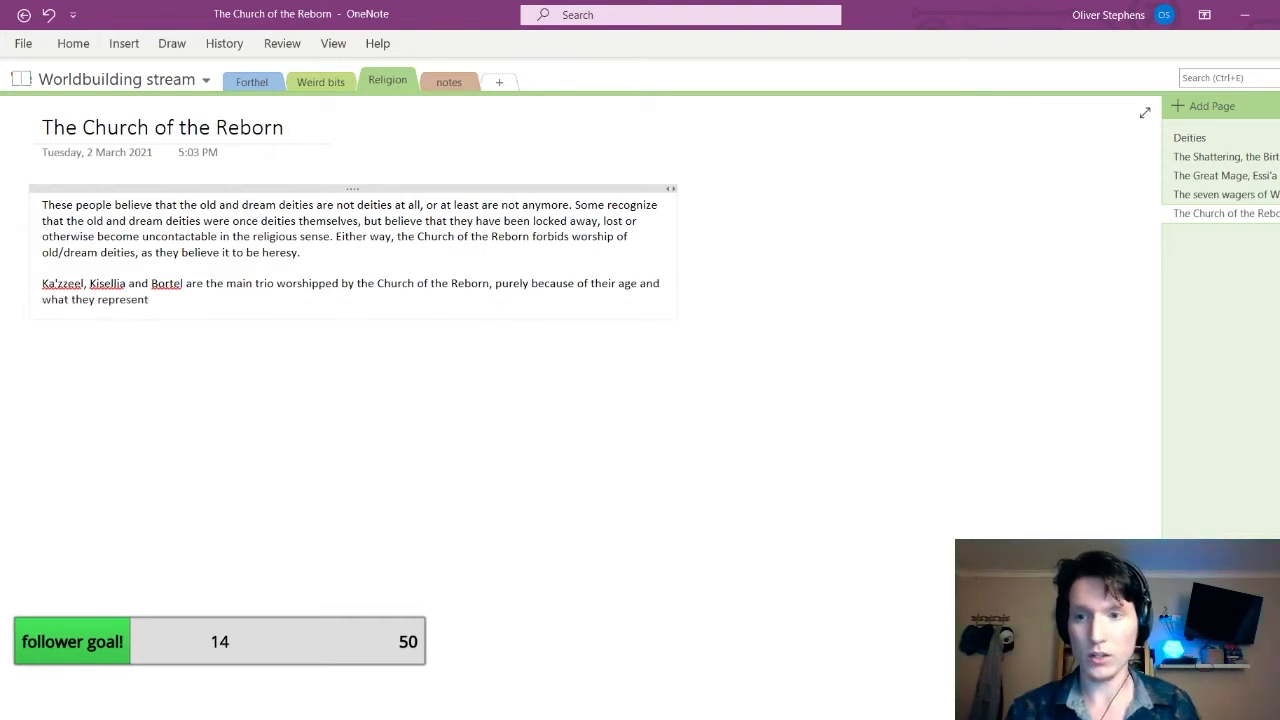
Review the Shrine of Ka'zzeel page's background and inhabitants alongside the Deities page for the trio's history
left_click(1262, 139)
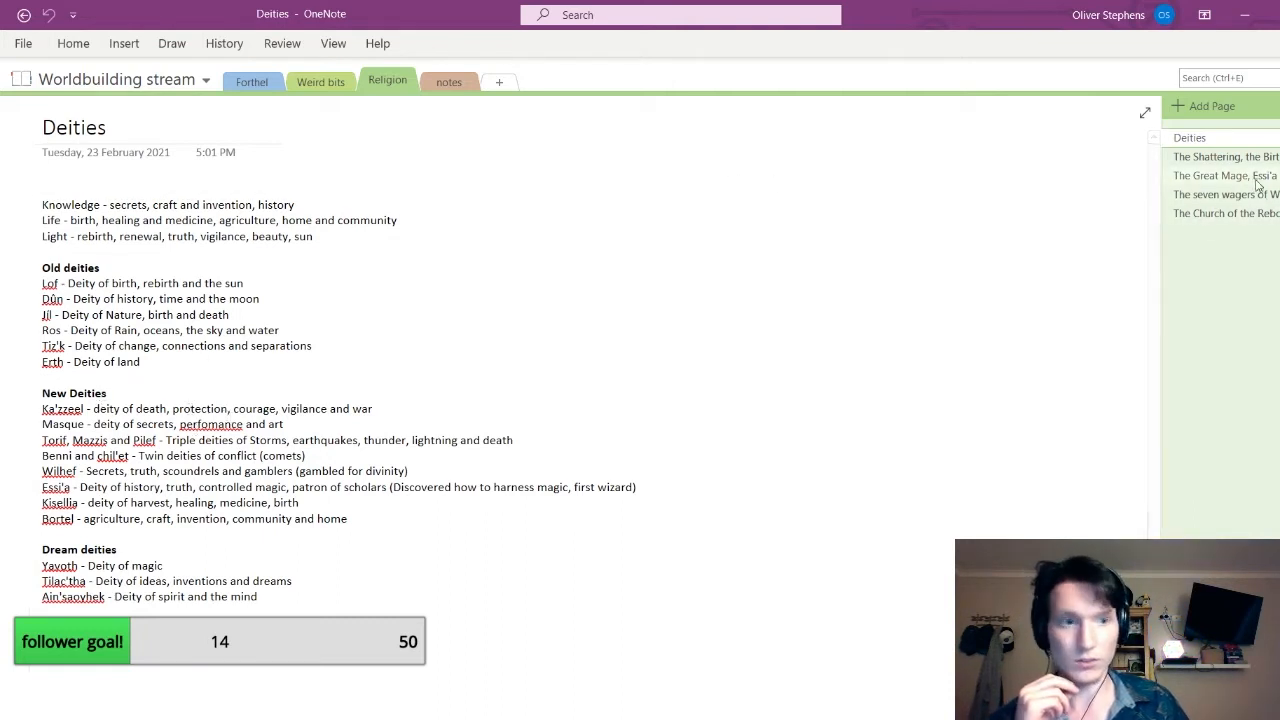
left_click(320, 81)
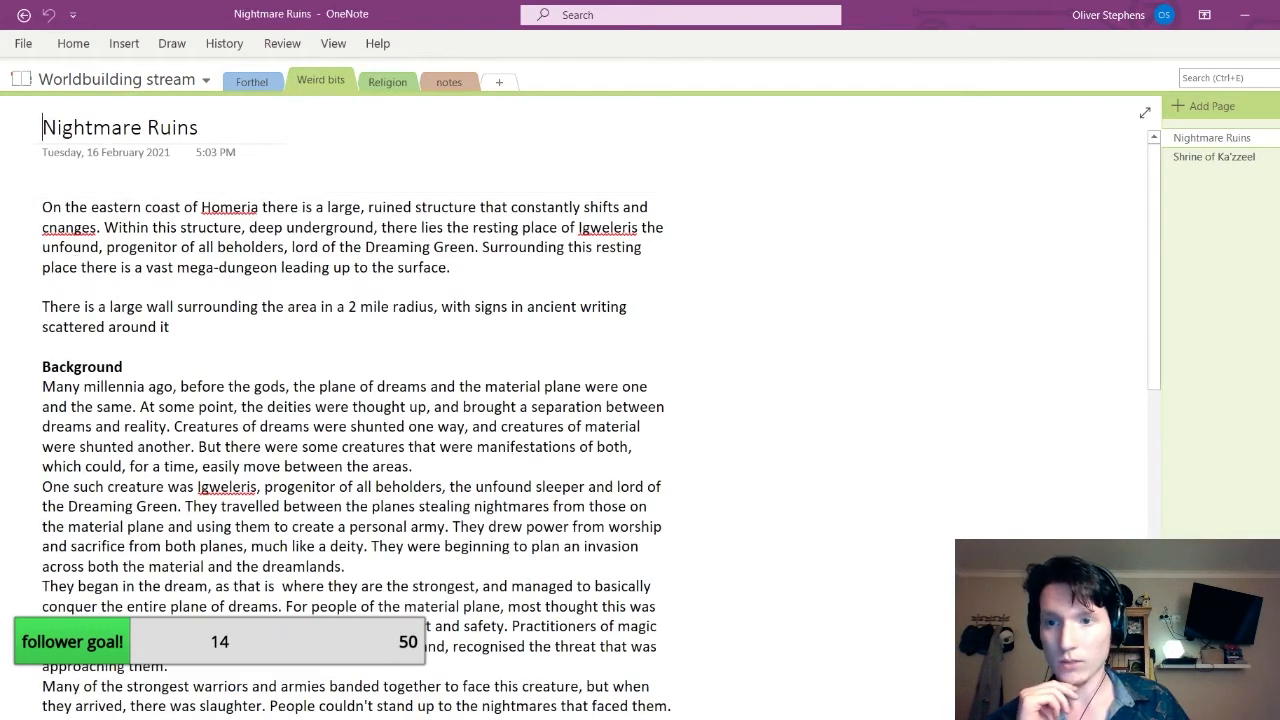
left_click(1213, 157)
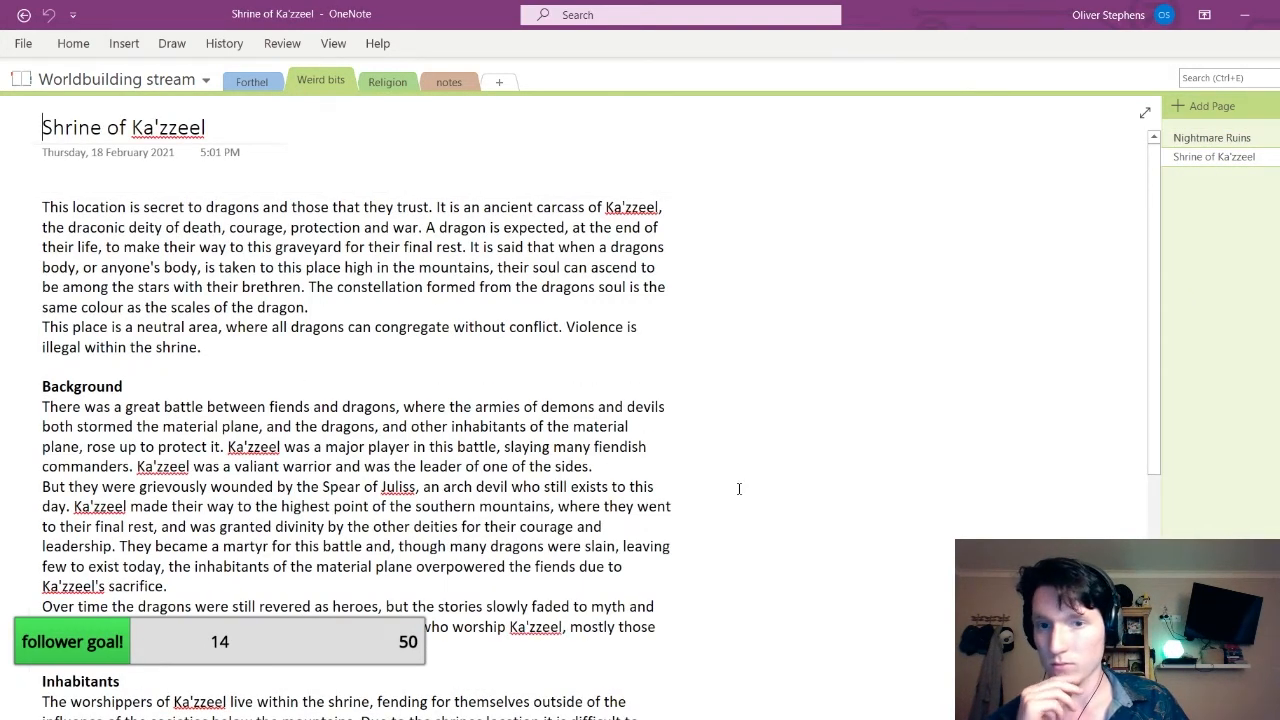
scroll(741, 490, "down", 5)
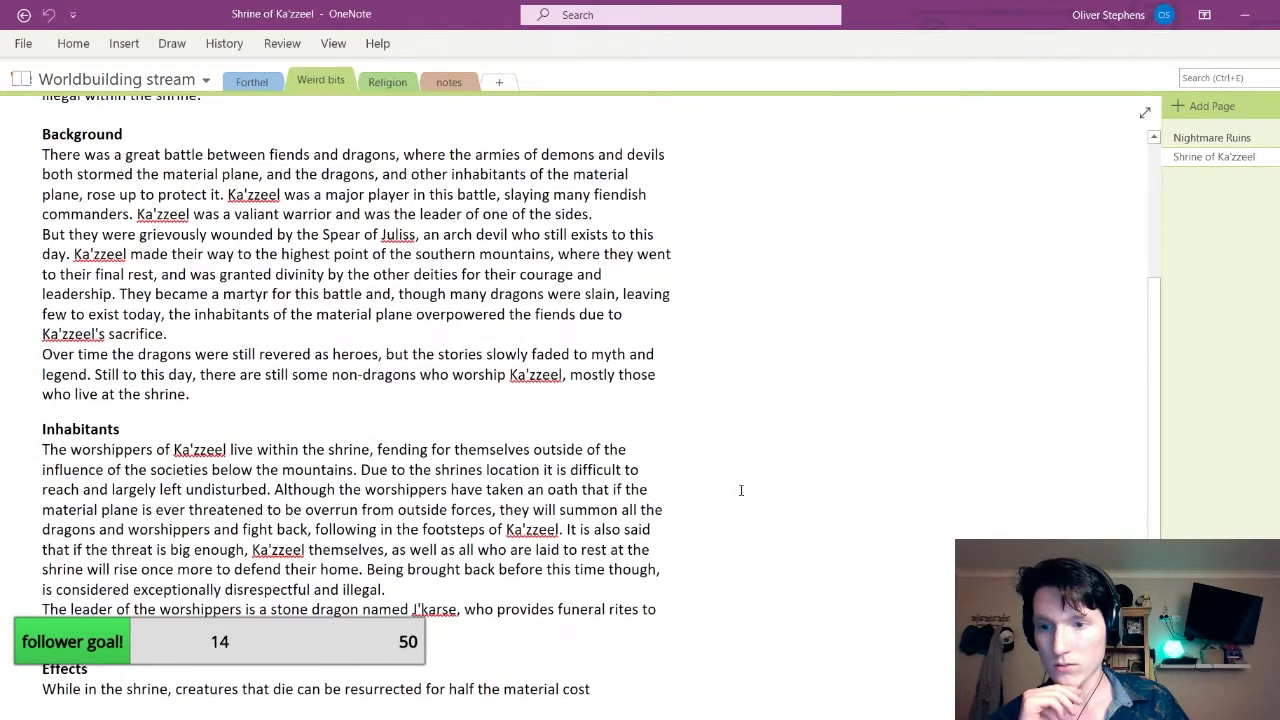
scroll(741, 490, "down", 1)
scroll(741, 490, "up", 3)
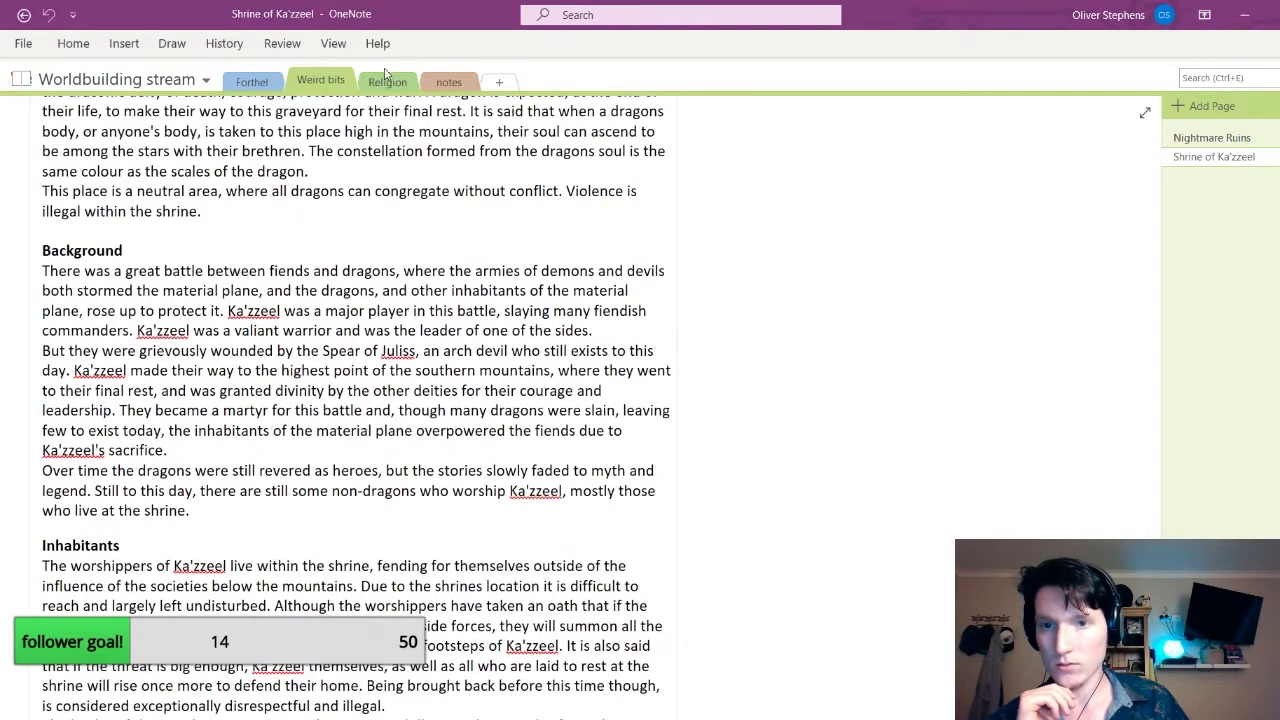
left_click(385, 82)
left_click(320, 82)
scroll(540, 398, "up", 3)
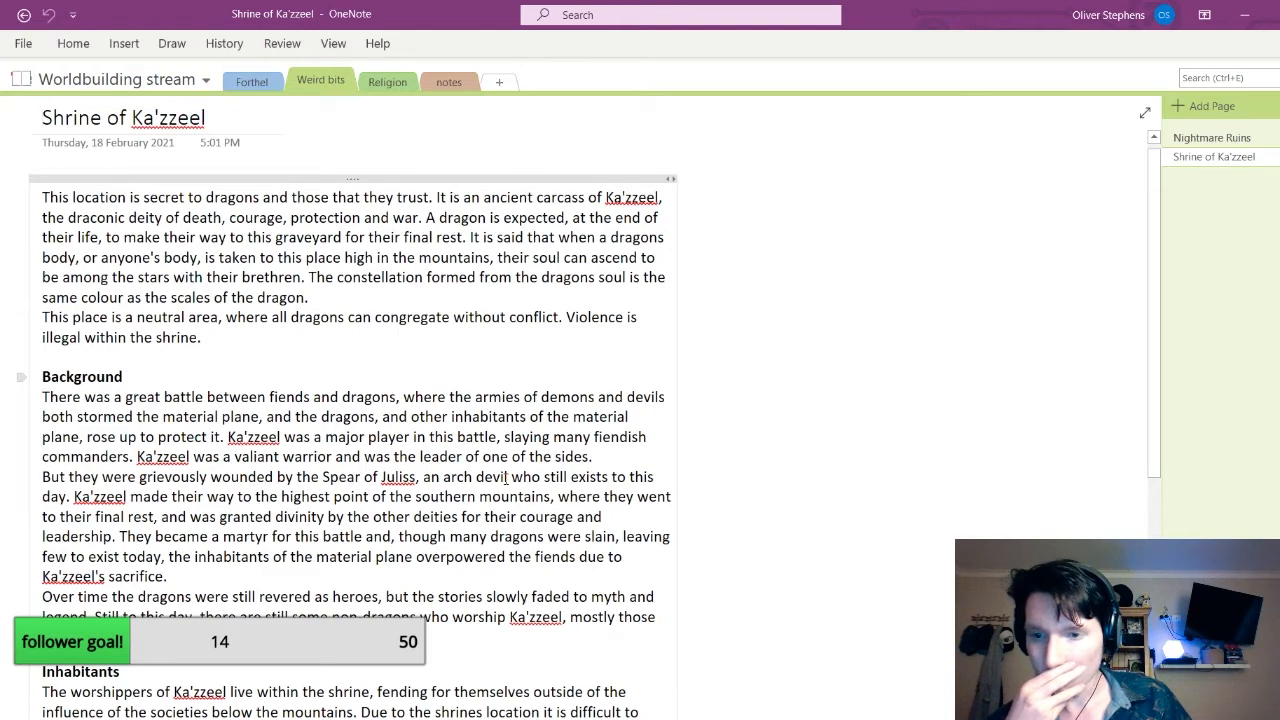
left_click(374, 86)
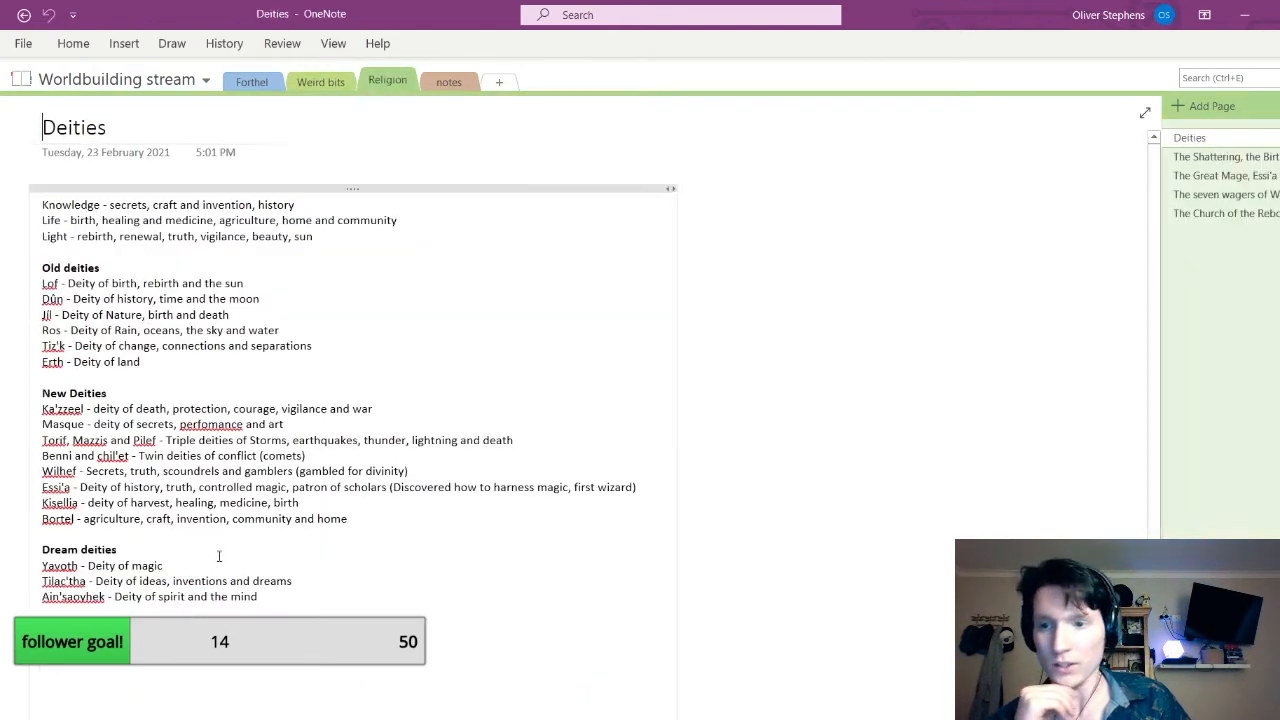
Recheck the Deities page and end the sentence about the main trio with a full stop
left_click(1276, 213)
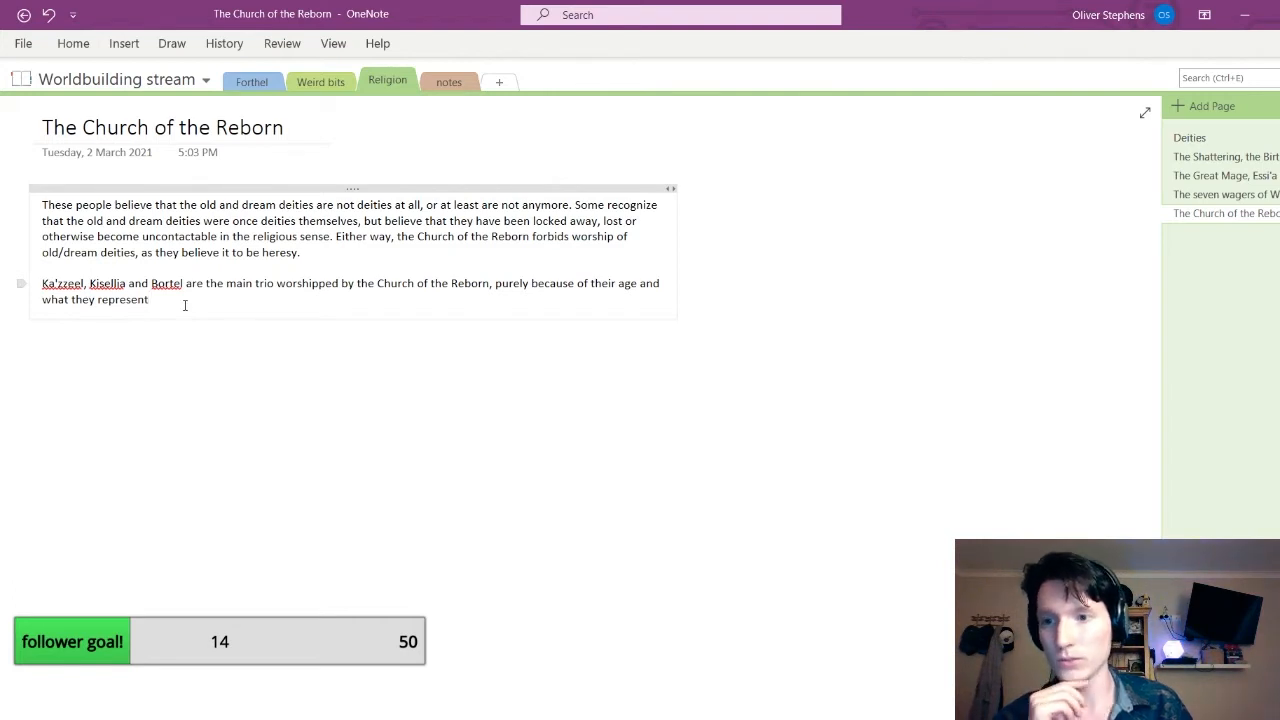
left_click(1225, 147)
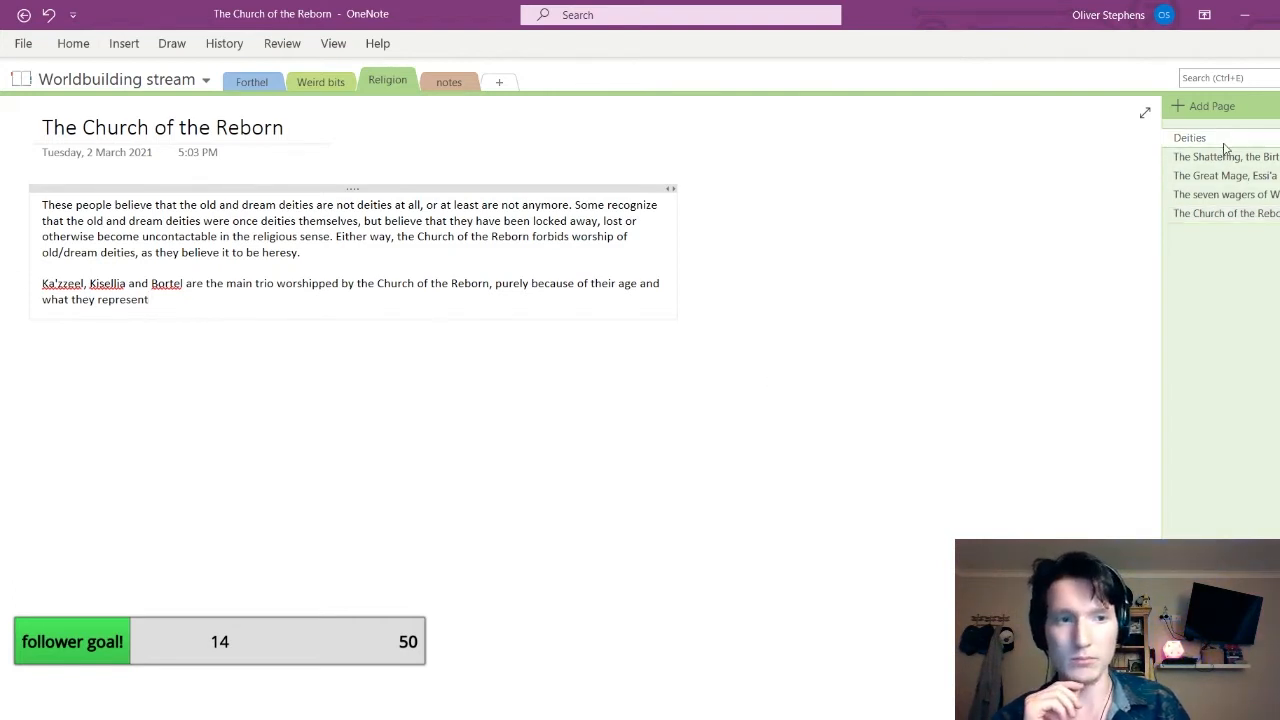
left_click(1215, 213)
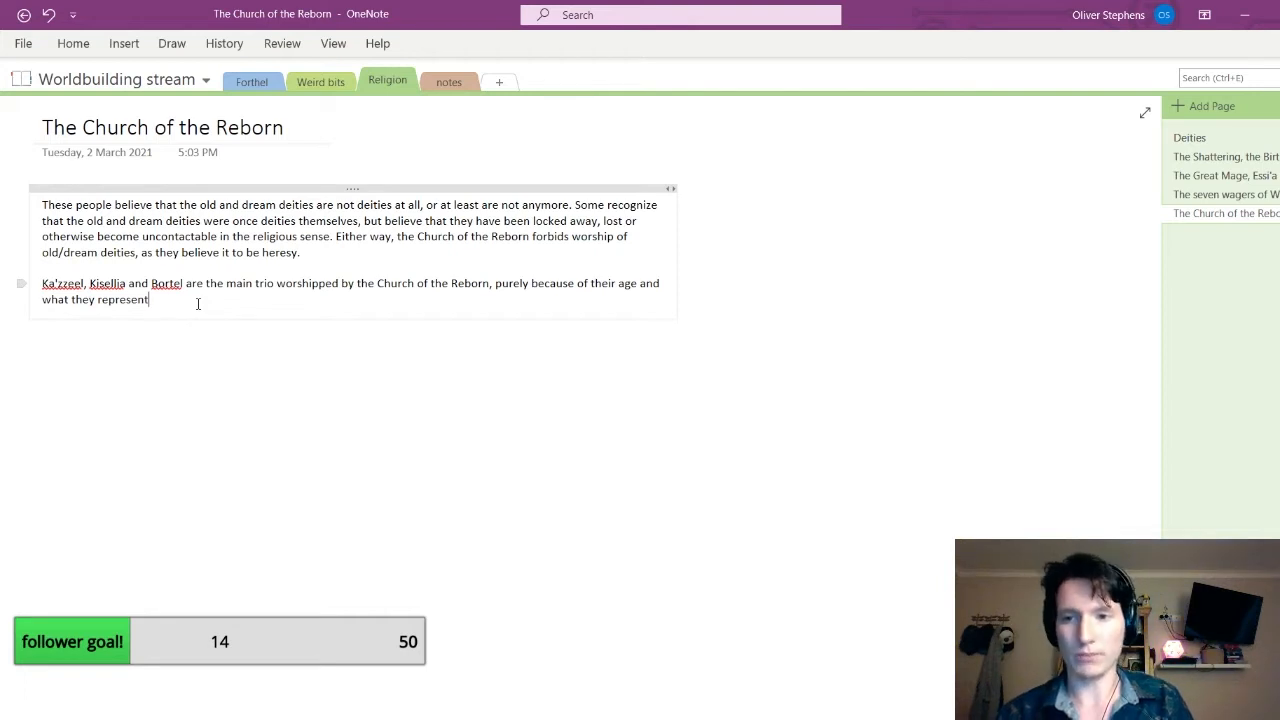
type(".")
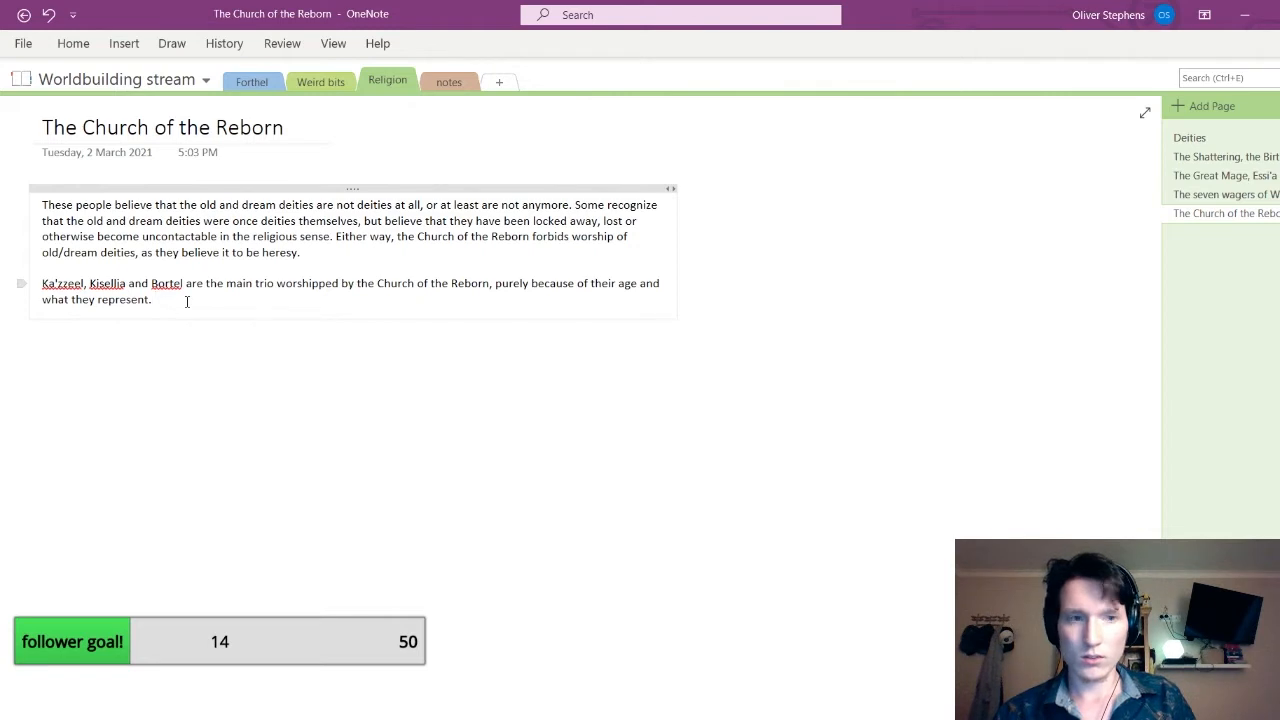
Compare the finished trio paragraph with the new deities on the Deities page
left_click(1190, 137)
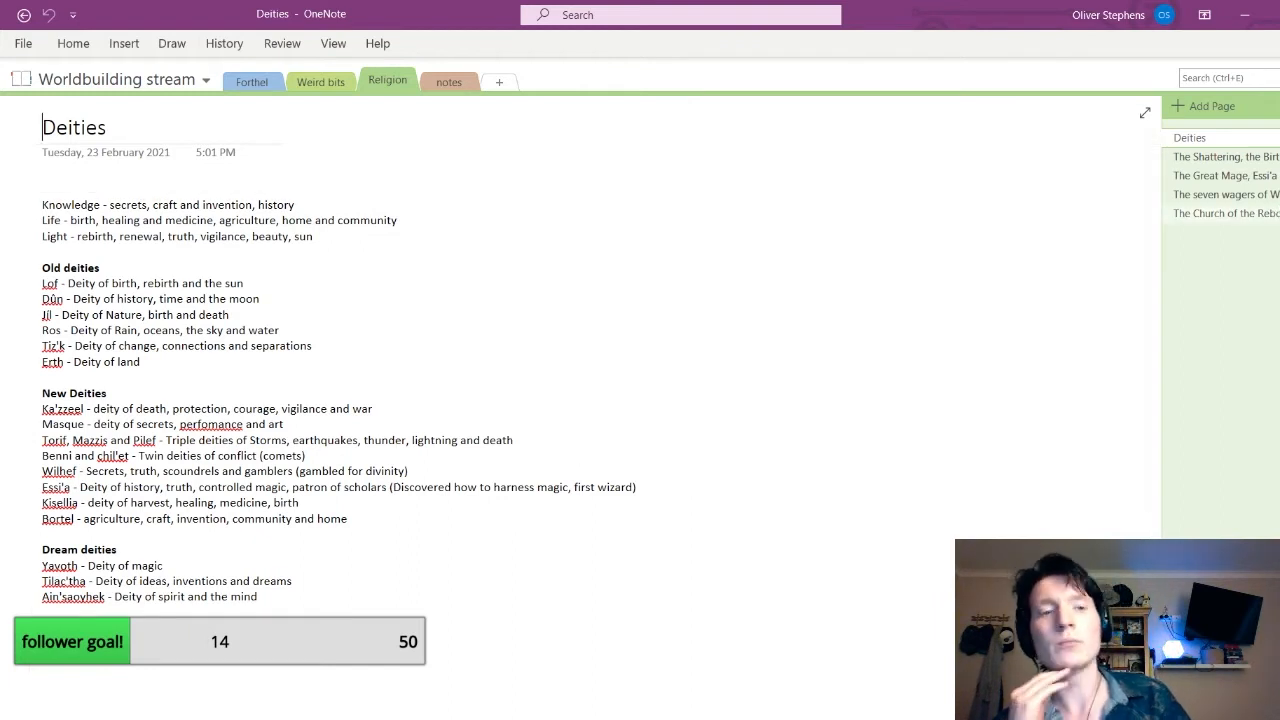
left_click(1240, 213)
left_click(1257, 136)
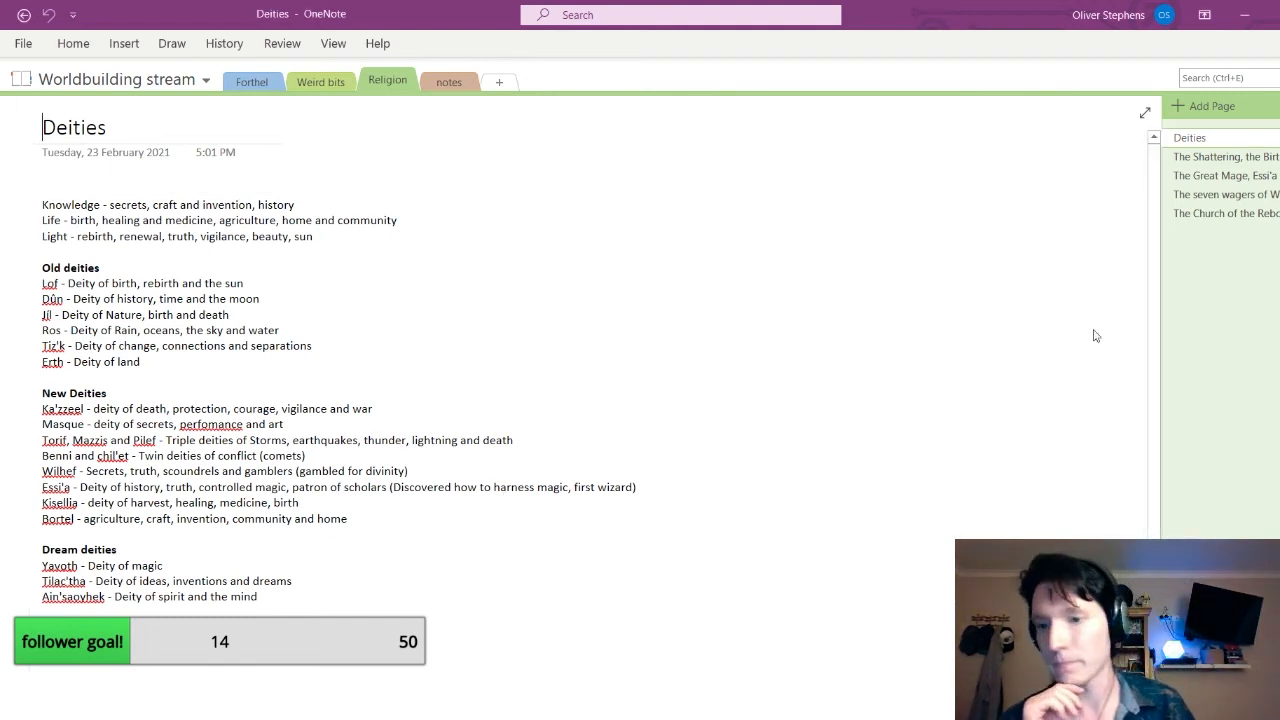
Delete the sentence about the main trio on The Church of the Reborn page, keeping only the opening name Ka'zzeel
left_click(1257, 215)
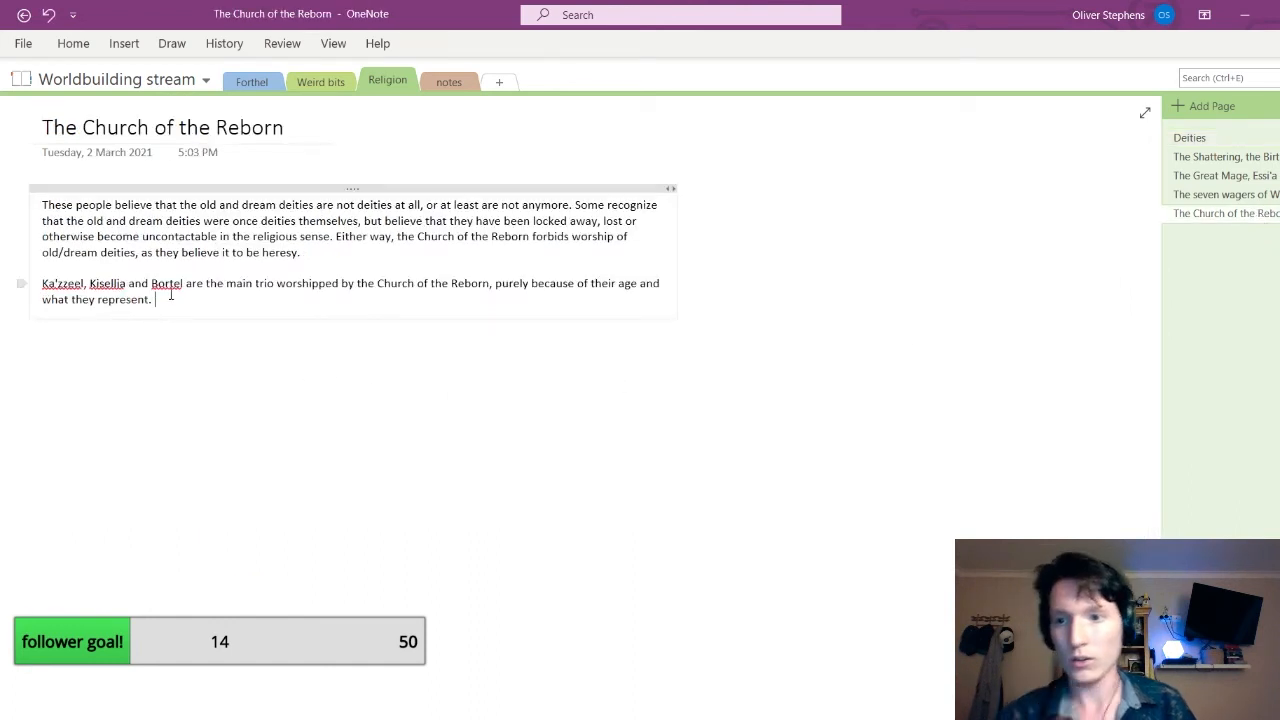
left_click_drag(166, 297, 91, 283)
key("BackSpace")
key("BackSpace")
key("BackSpace")
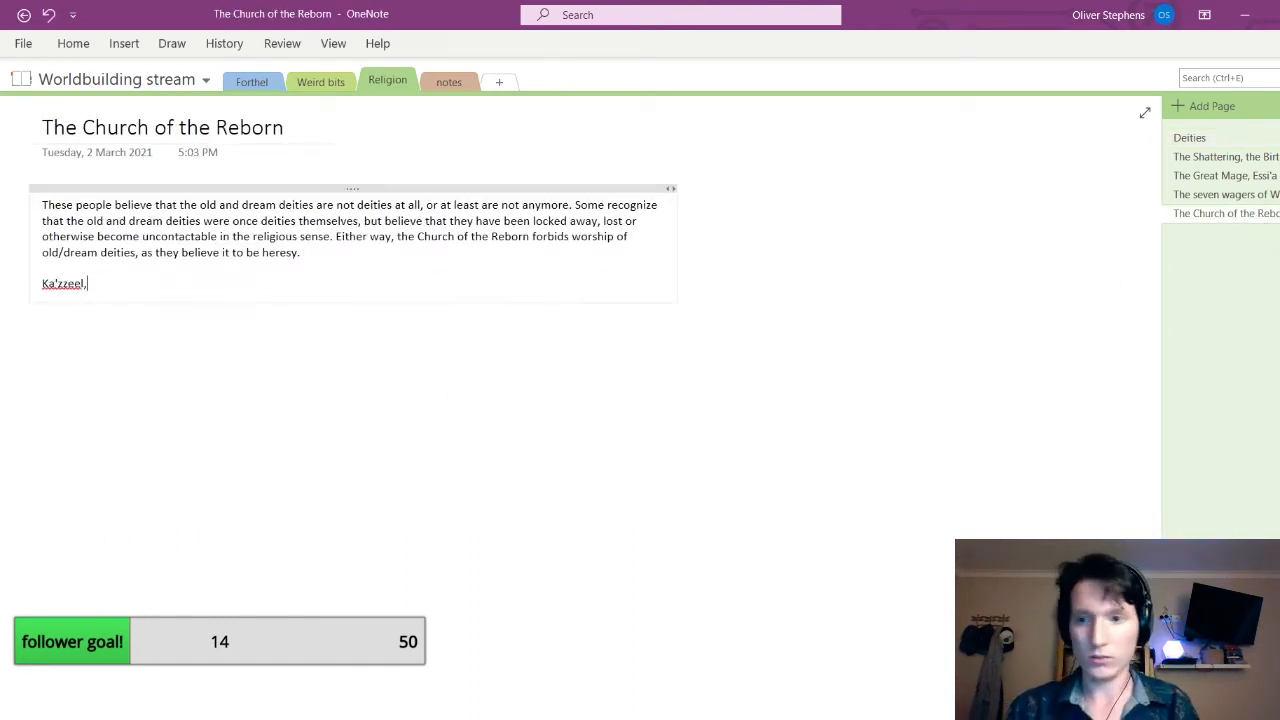
Begin the second paragraph's new sentence with "Ka'zzeel was originally the main deity worshipped by the church of the reborn,"
type("was originally")
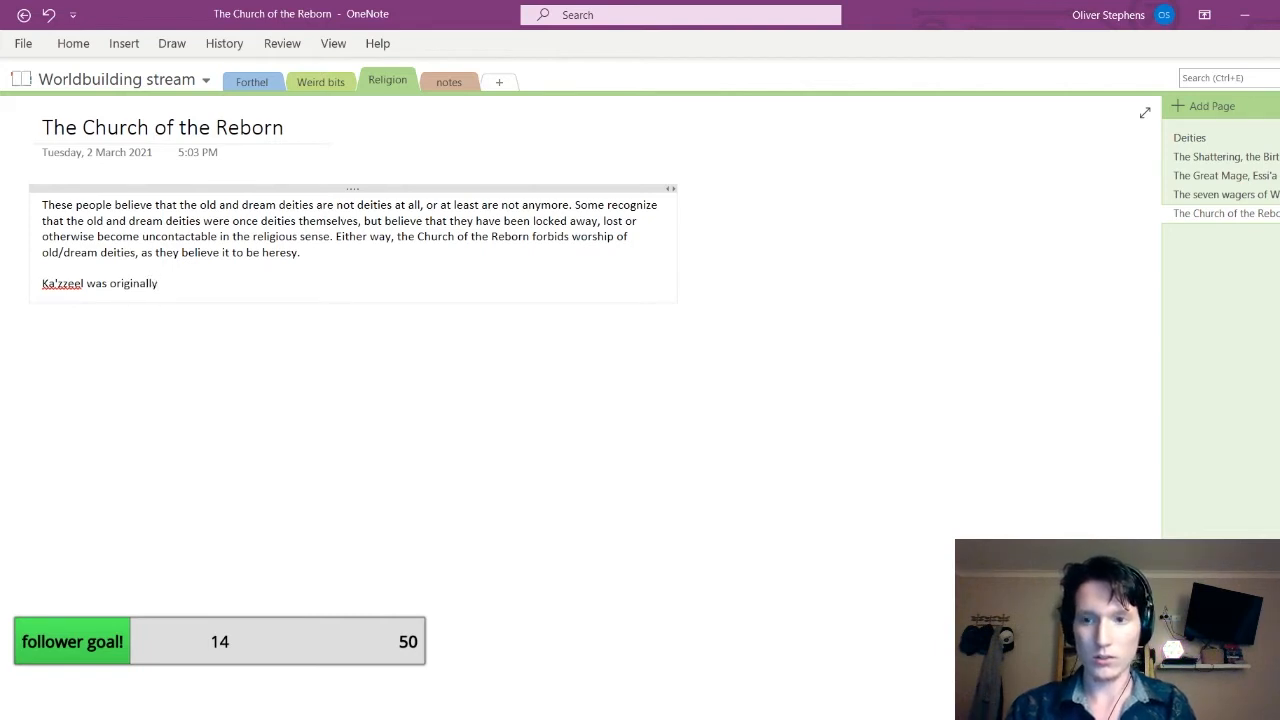
type(" the main")
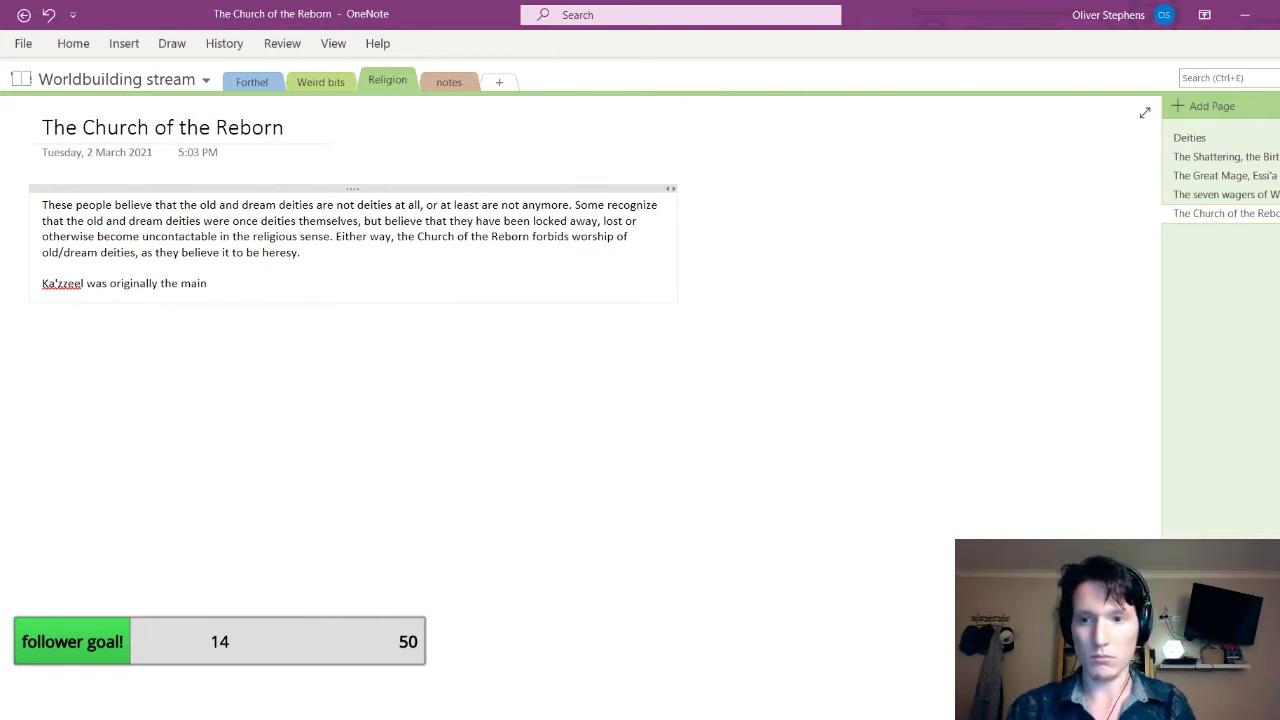
type(" eeity w")
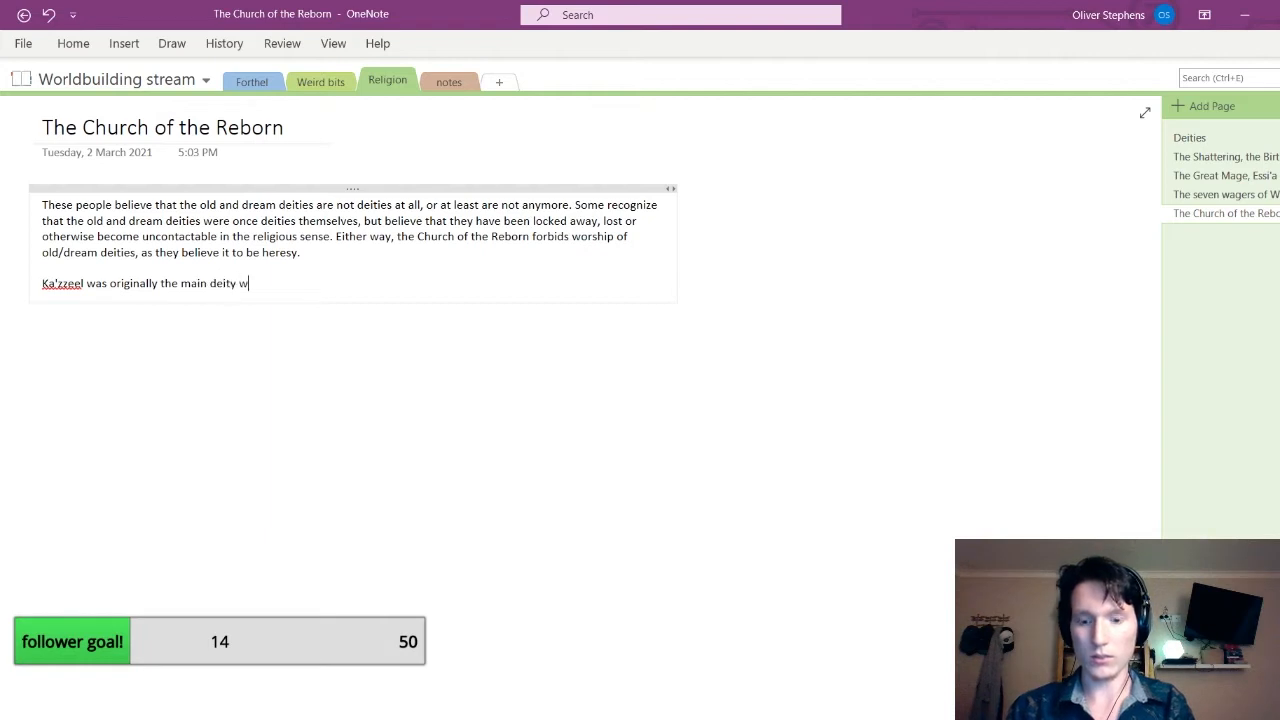
type("orshipped by th")
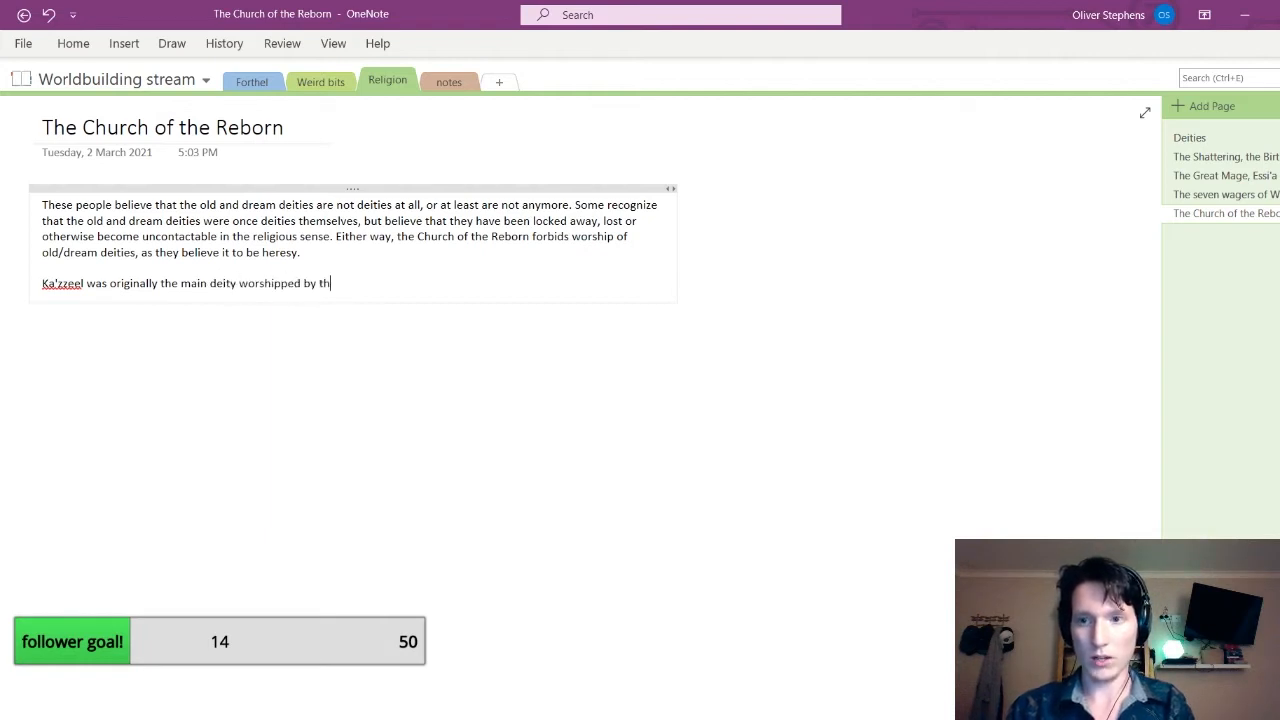
type("e church o the ")
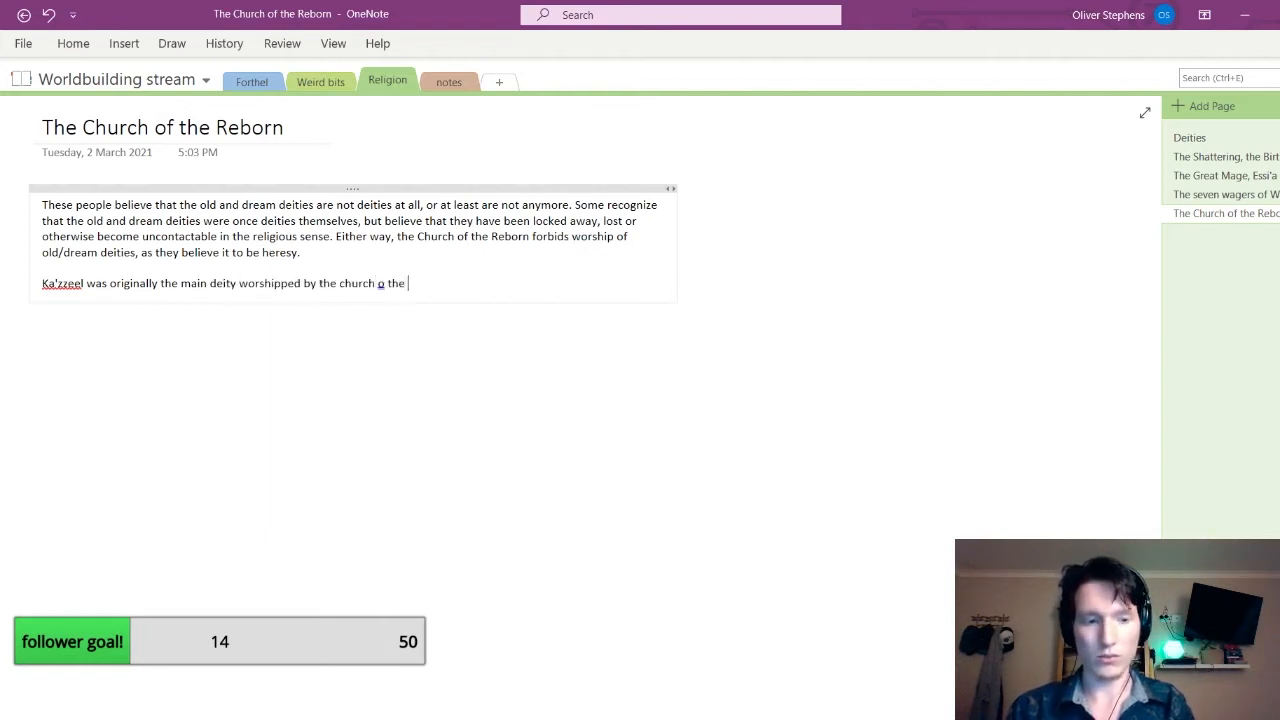
type("reborn,")
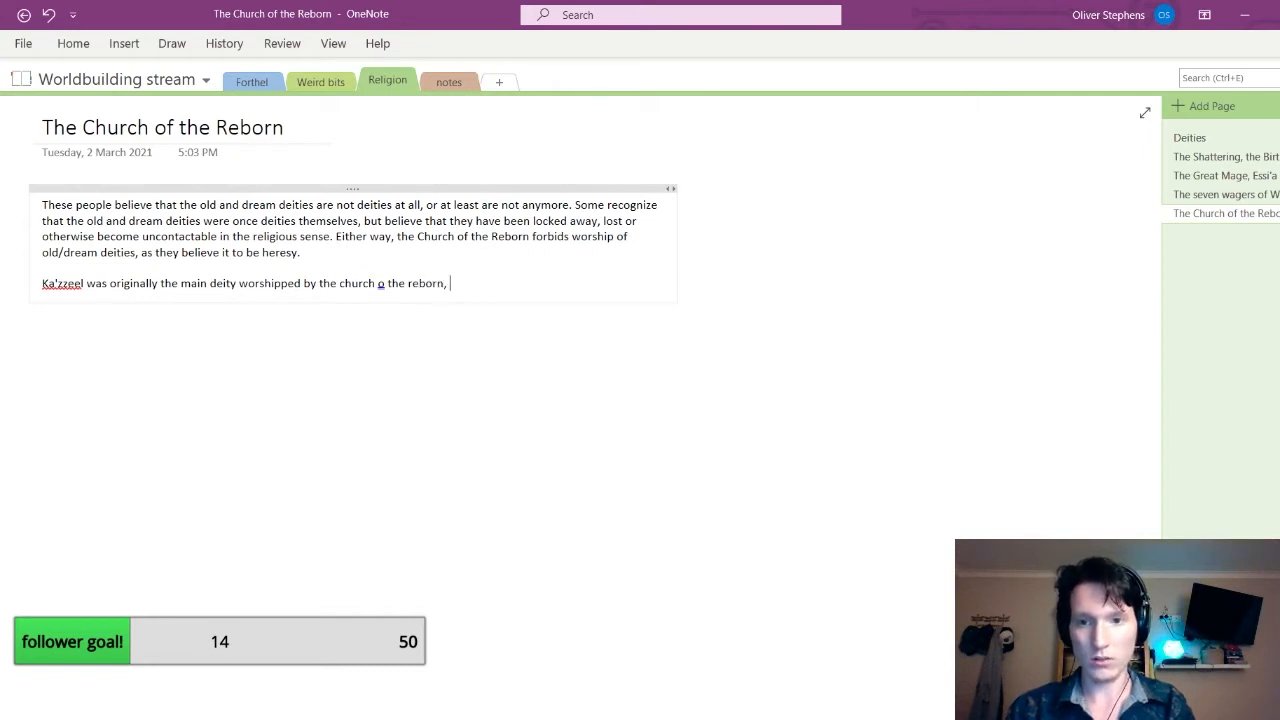
left_click(384, 284)
type("f the re")
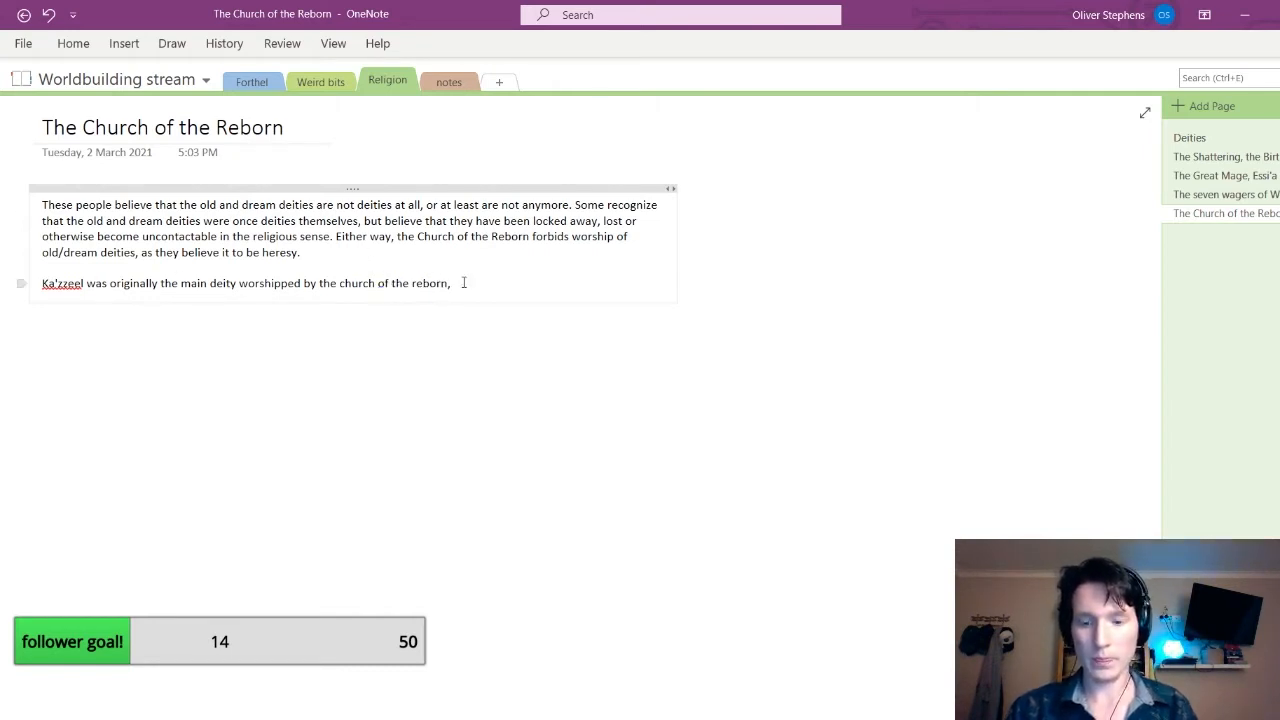
Continue the sentence about Ka'zzeel's worship with "but now shares the position with"
type("born, but no")
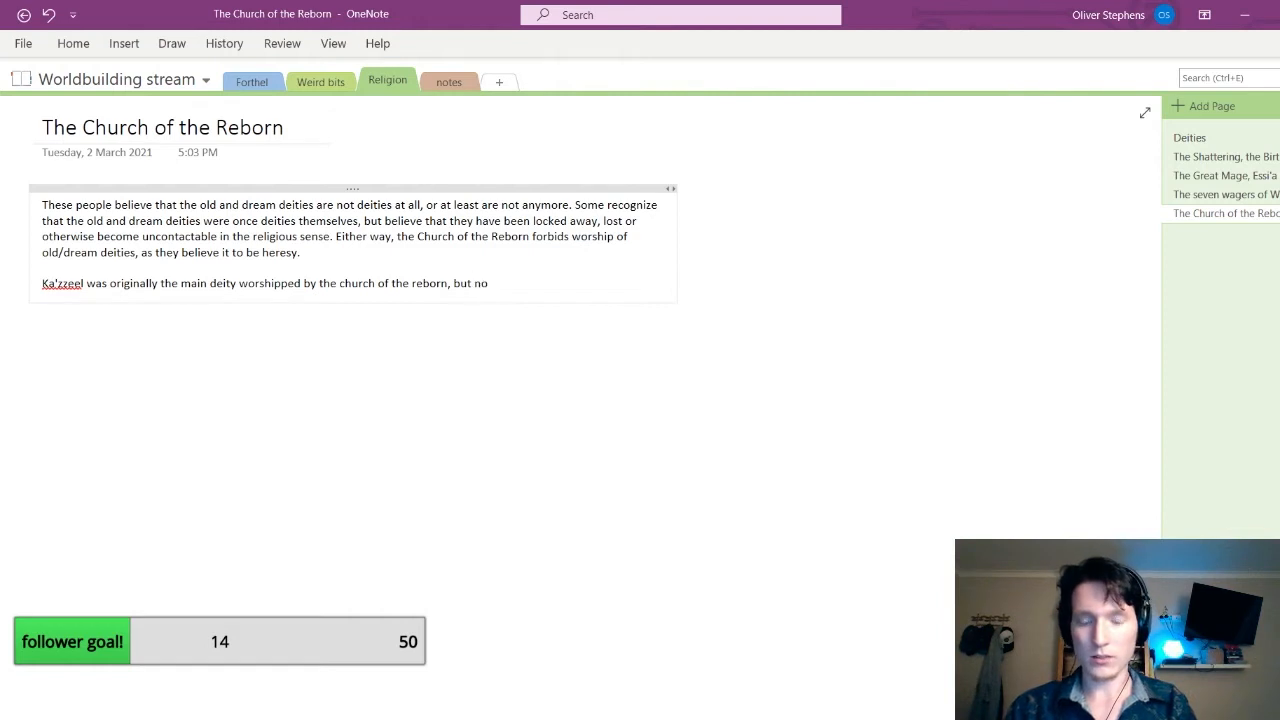
type("w shares the p")
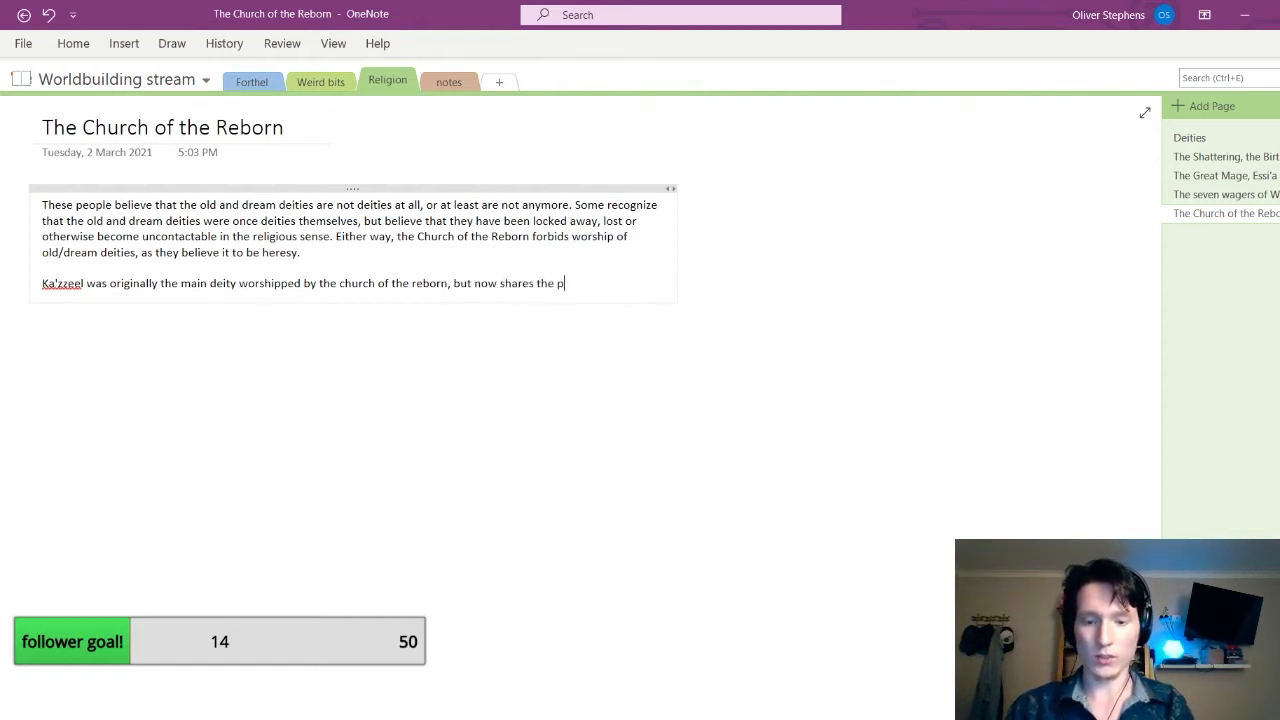
type("osition with")
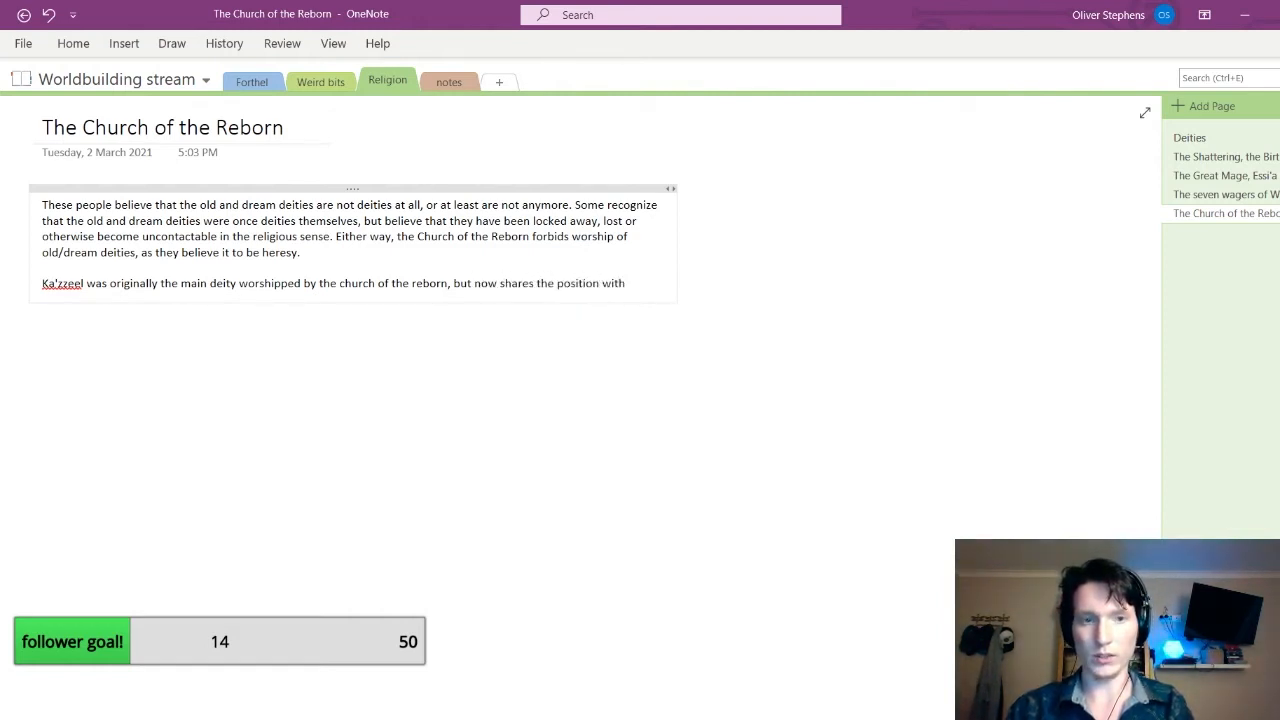
Check the deity names on the Deities page and complete the Church of the Reborn sentence with "Kisellia and Bortel."
left_click(1192, 138)
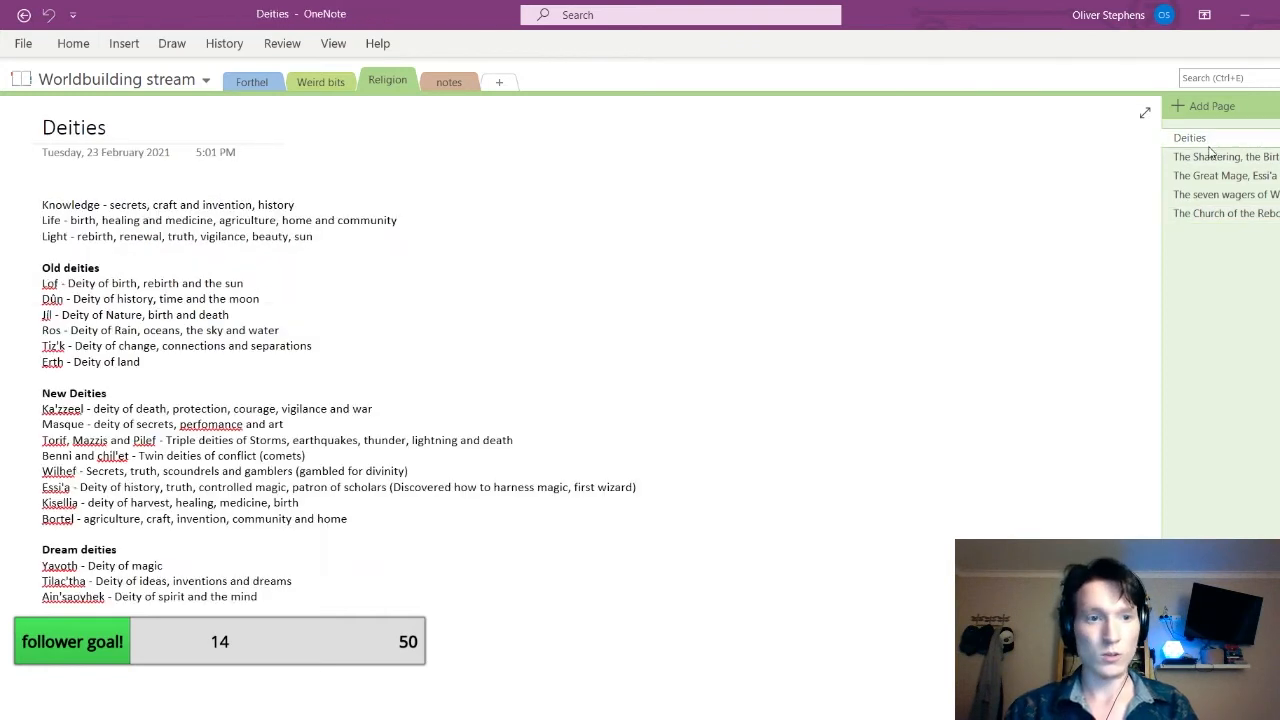
left_click(1236, 214)
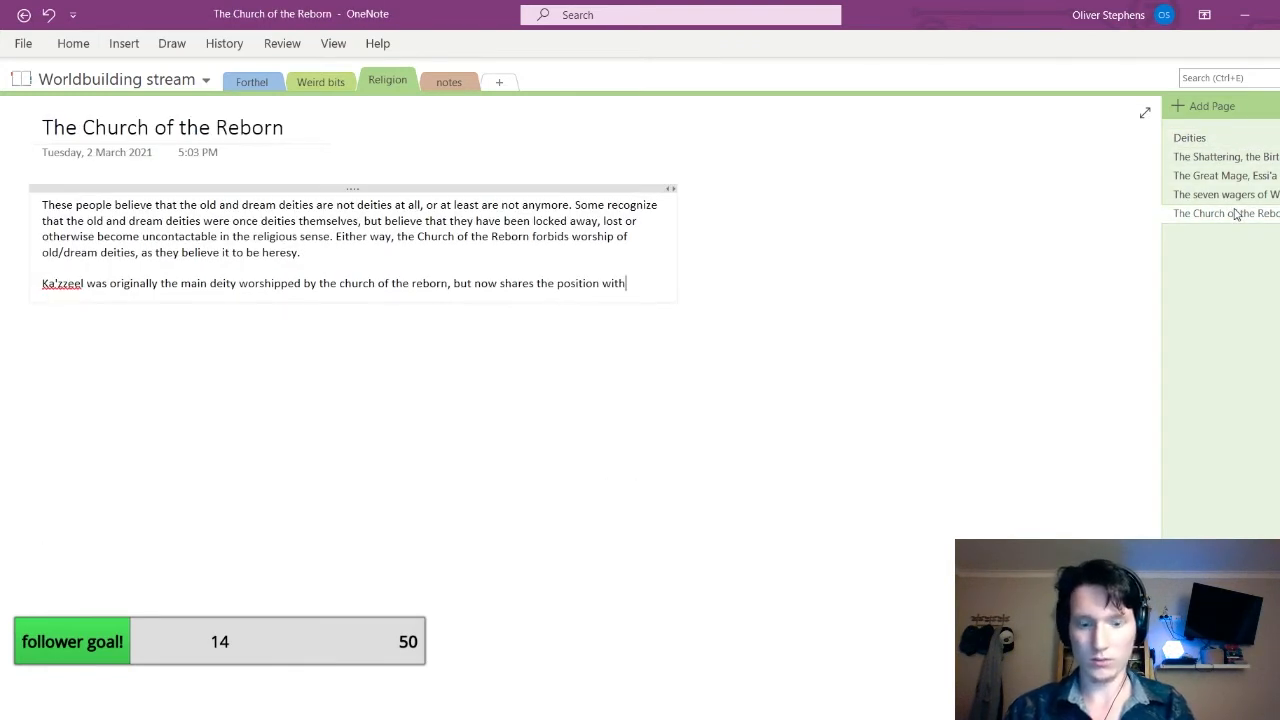
type("Kiselli")
key("BackSpace")
key("BackSpace")
key("BackSpace")
key("BackSpace")
key("BackSpace")
key("BackSpace")
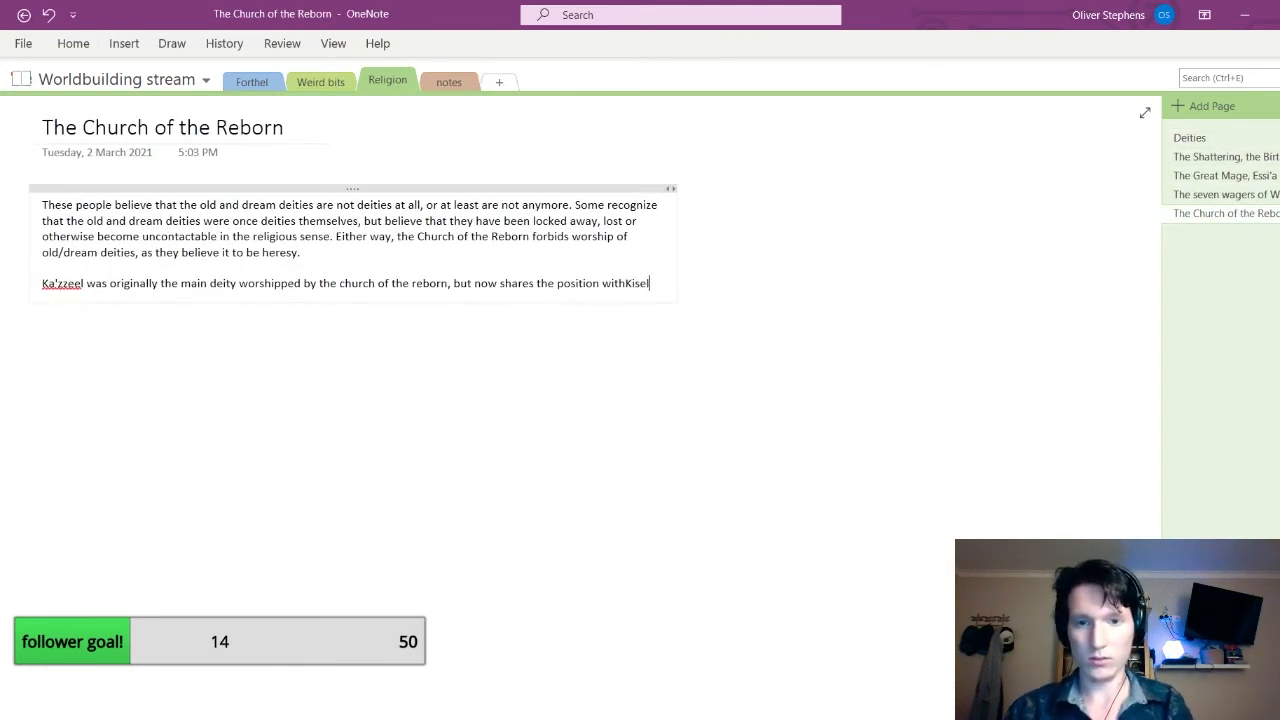
key("BackSpace")
key("BackSpace")
type("Ki")
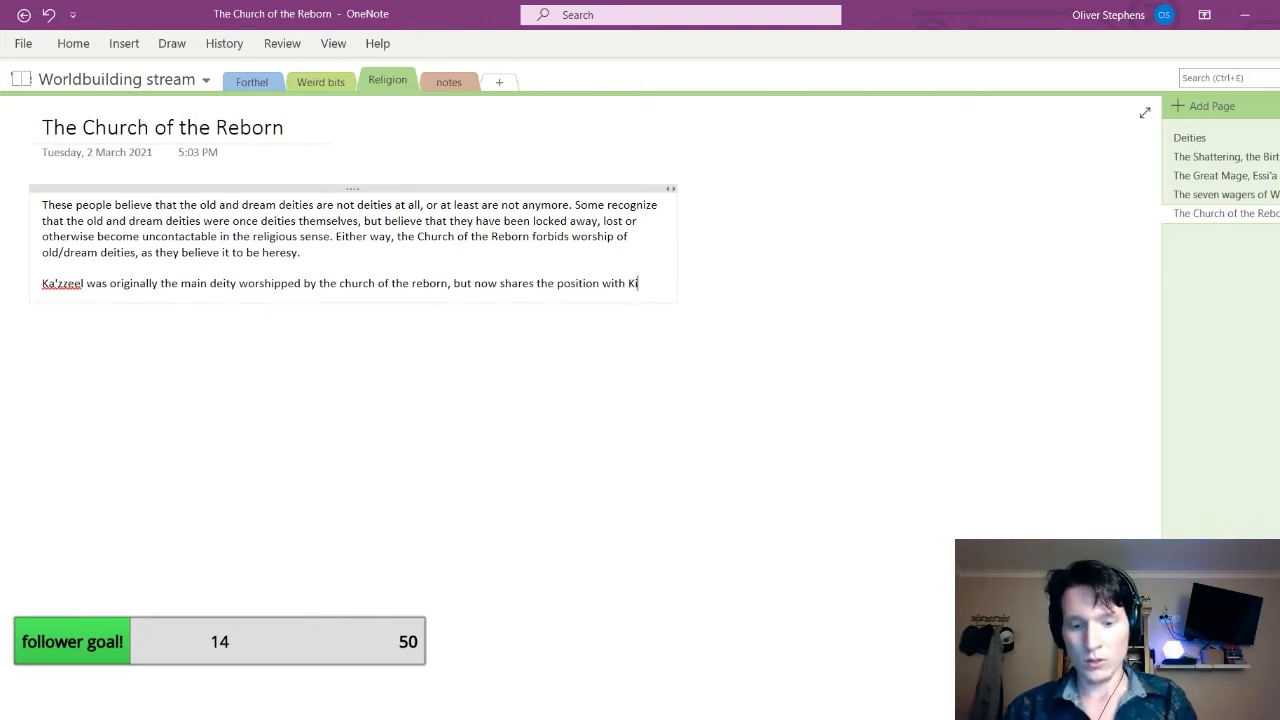
type("sellia and B")
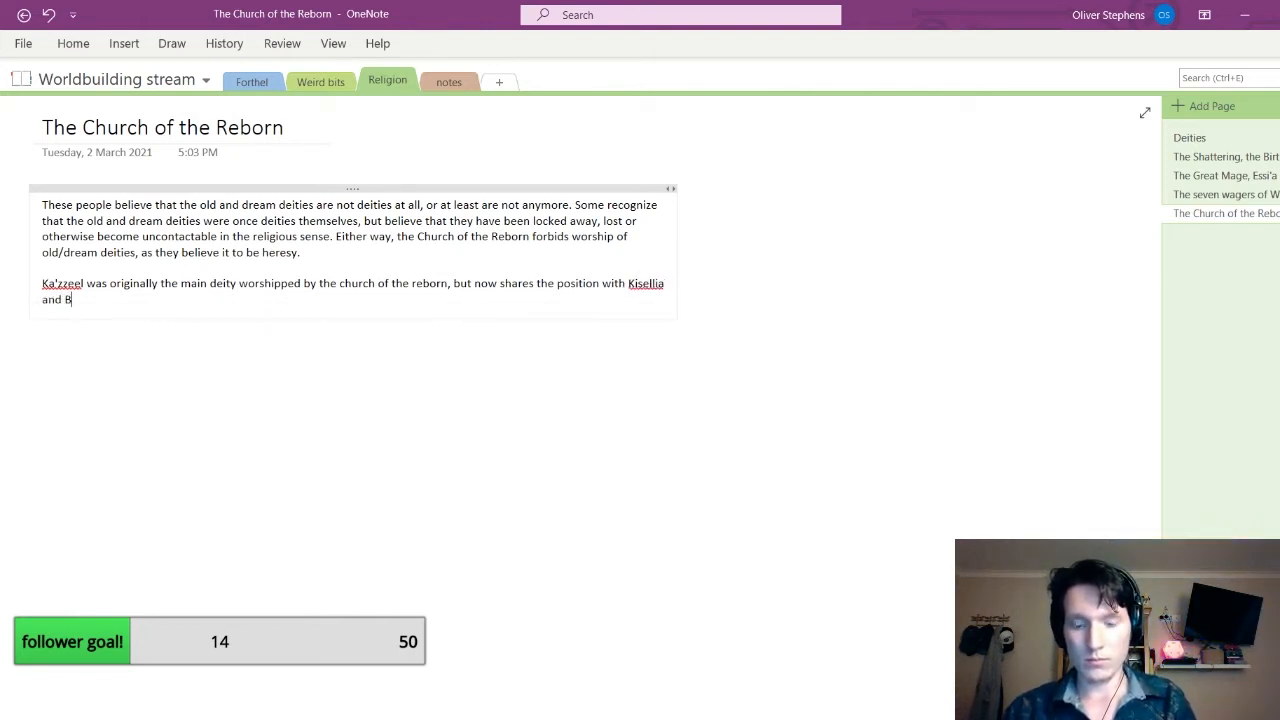
type("ortel.")
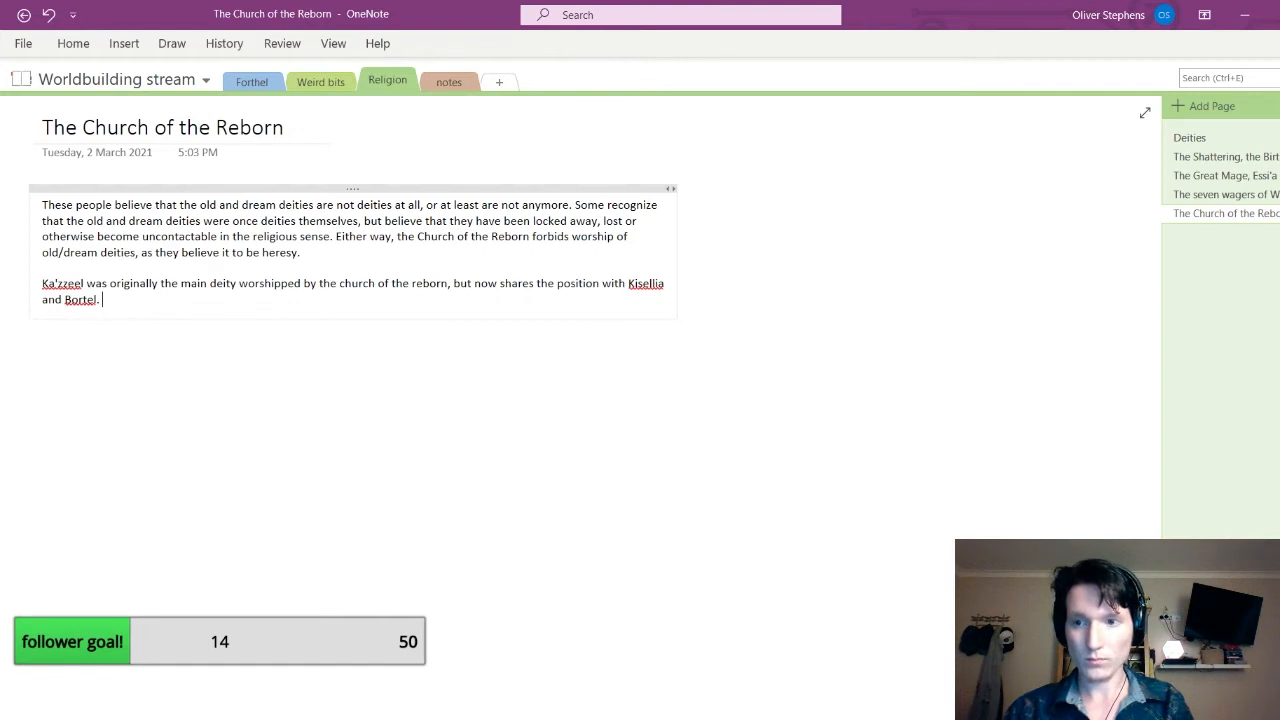
Start a second sentence in the Ka'zzeel paragraph reading "Ka'zzeel's depiction as a war deity has"
type(" Ka")
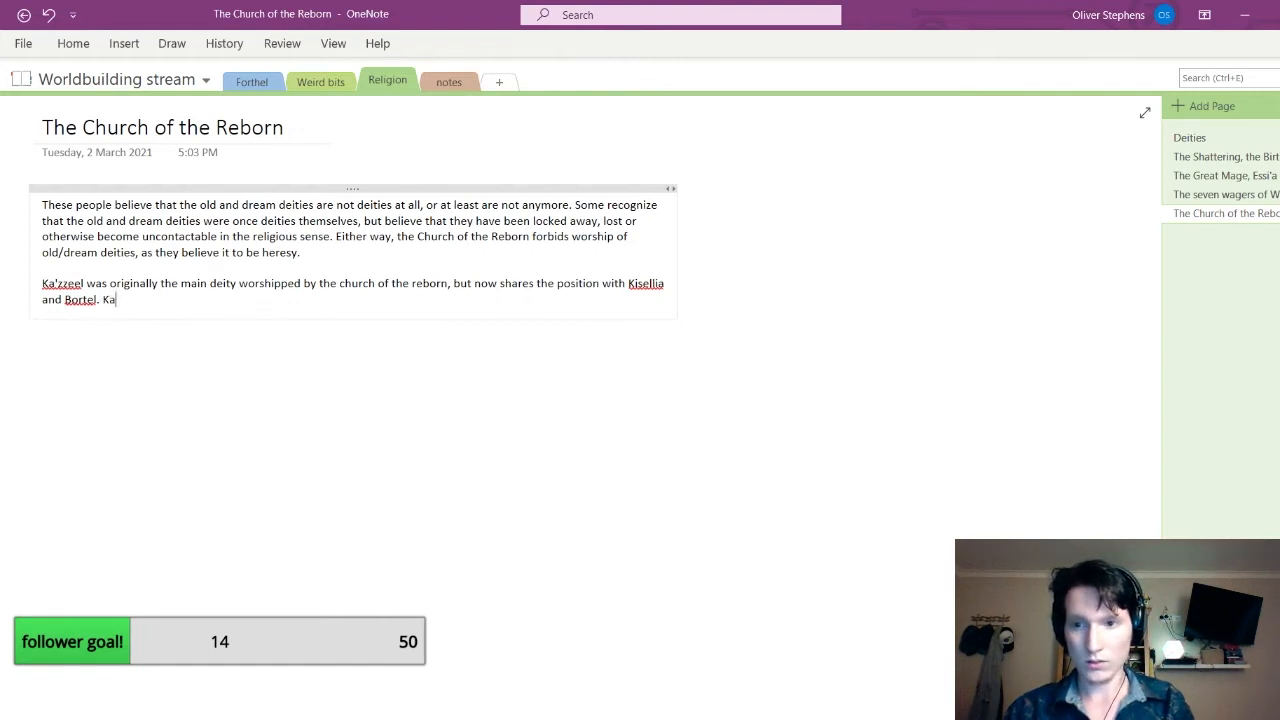
type("'zzeels")
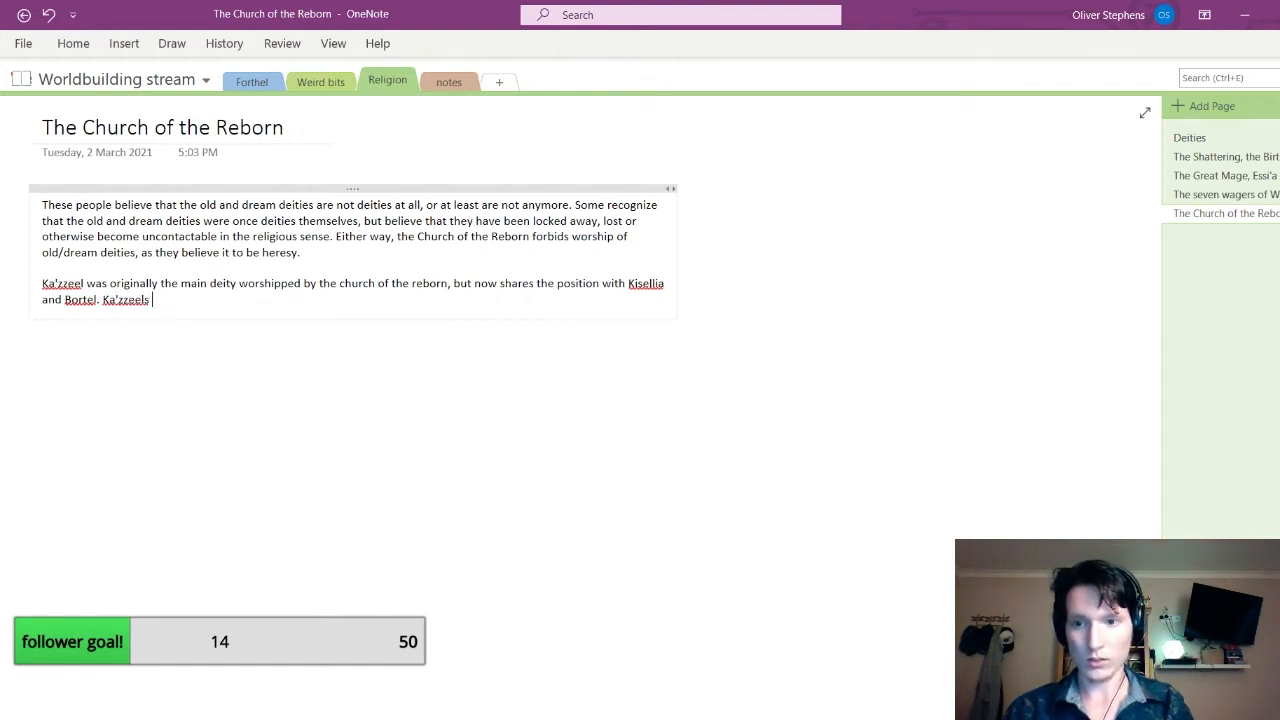
key("BackSpace")
key("BackSpace")
type("'s")
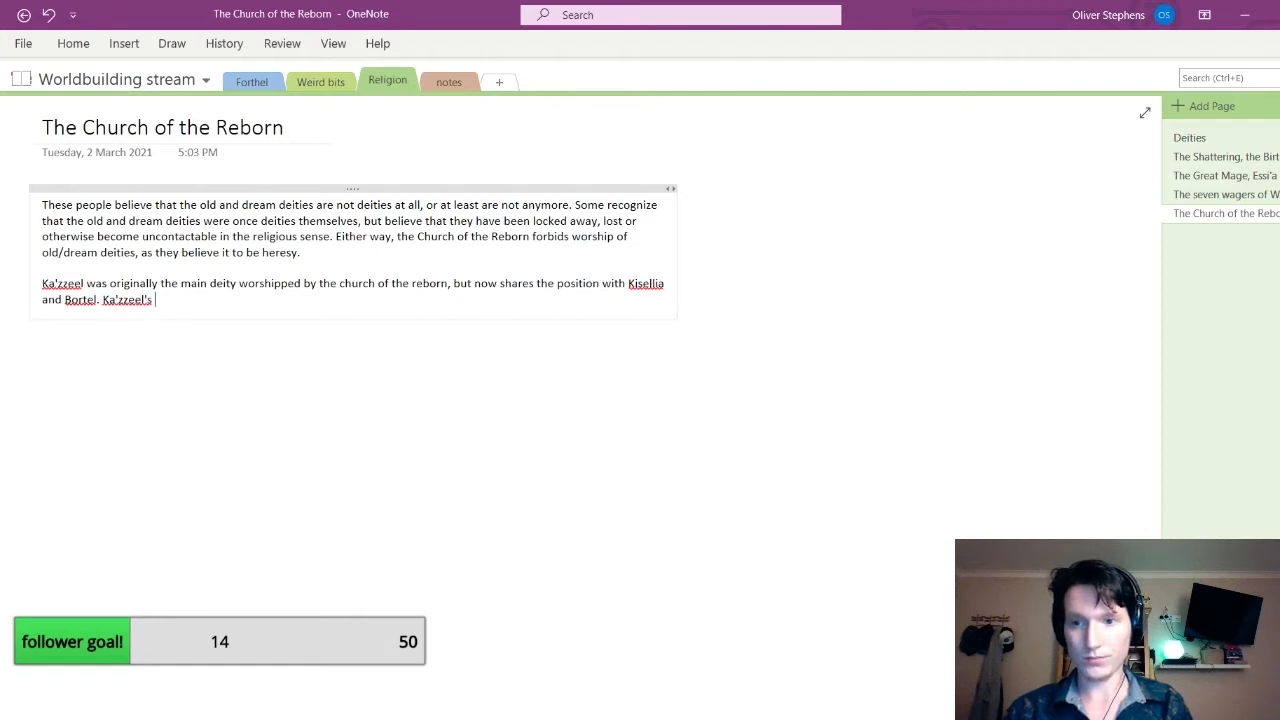
type(" depicitio")
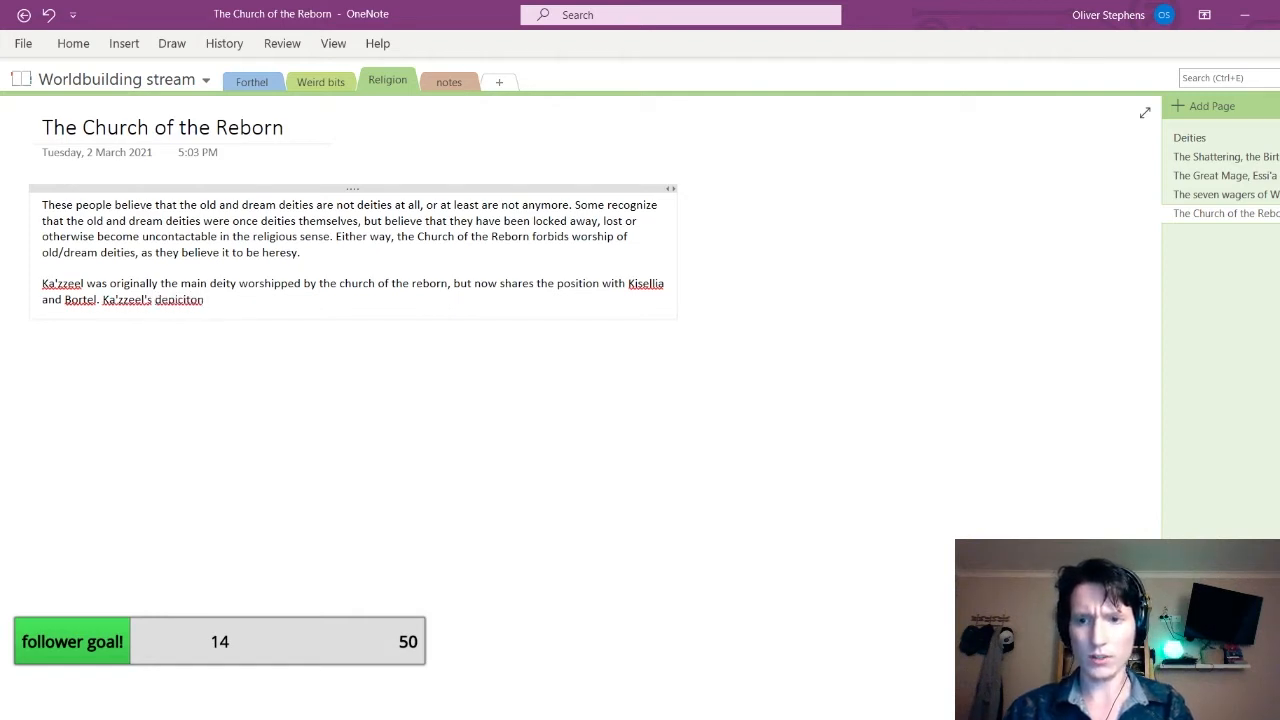
key("BackSpace")
key("BackSpace")
type("tion")
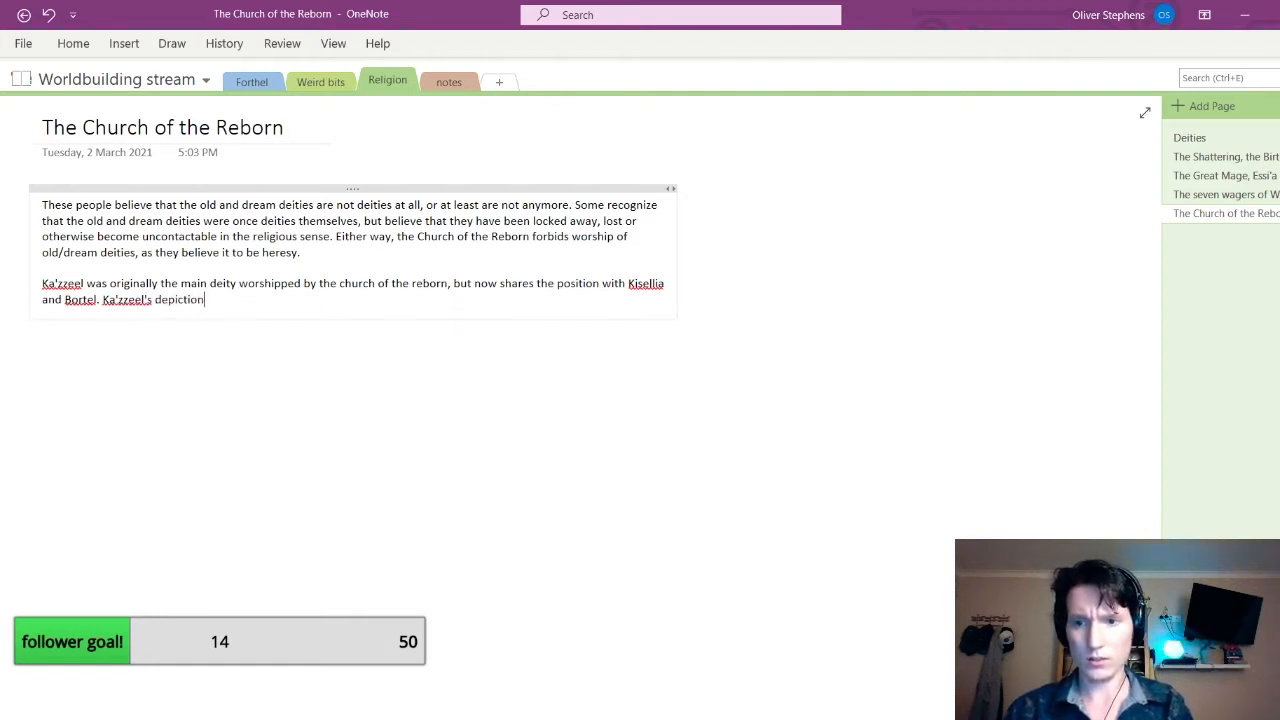
type(" as a war deiti")
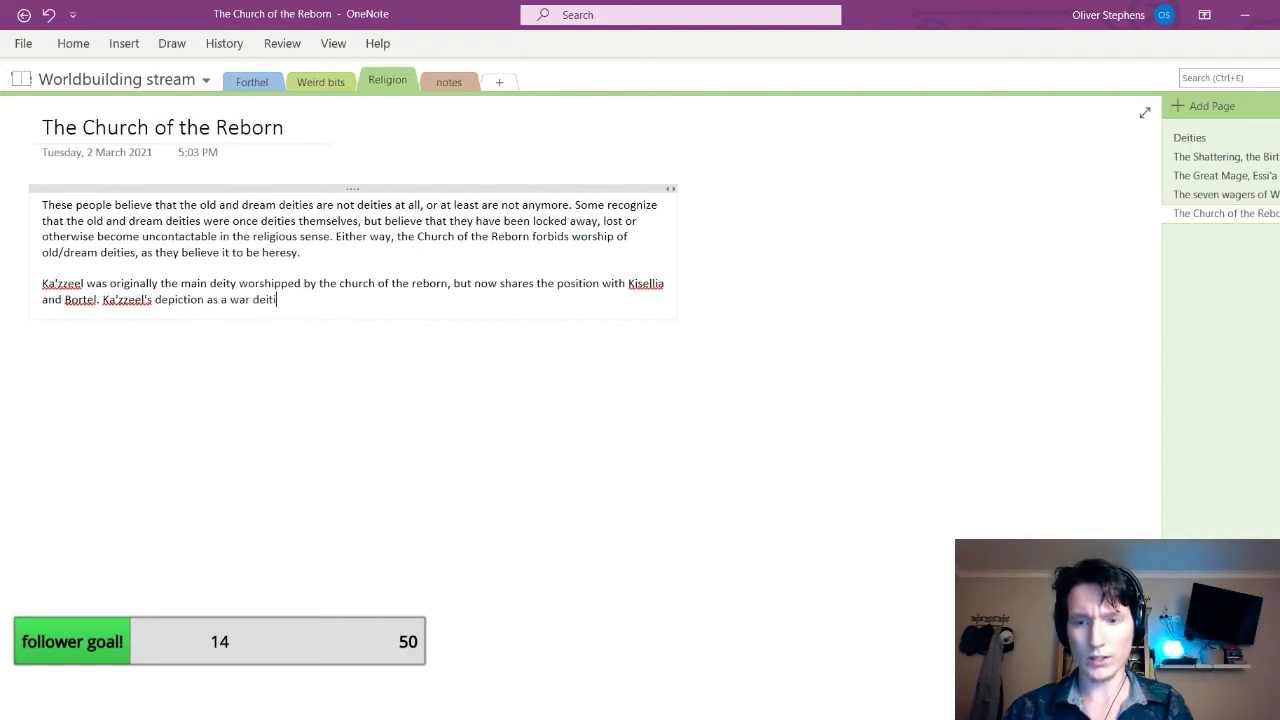
key("BackSpace")
type("y has")
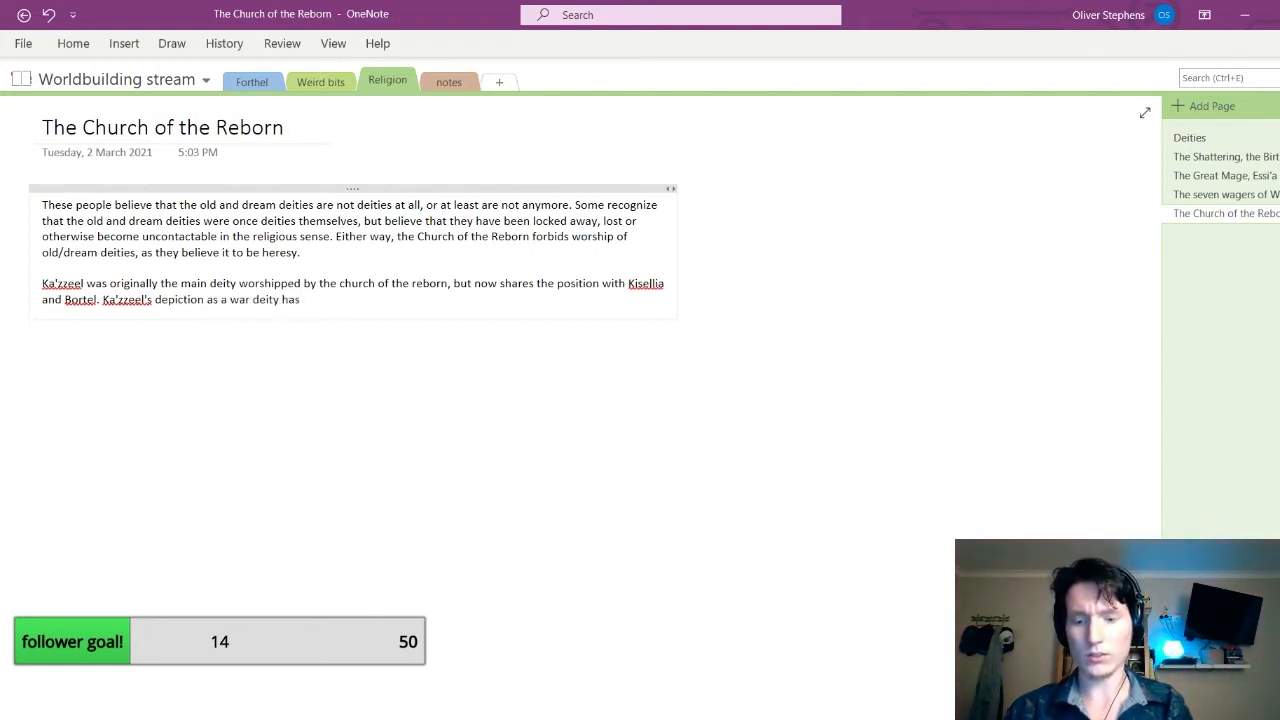
Finish the sentence about Ka'zzeel's depiction with "lessened now to that of a deity of protection and courage."
type(" lessened")
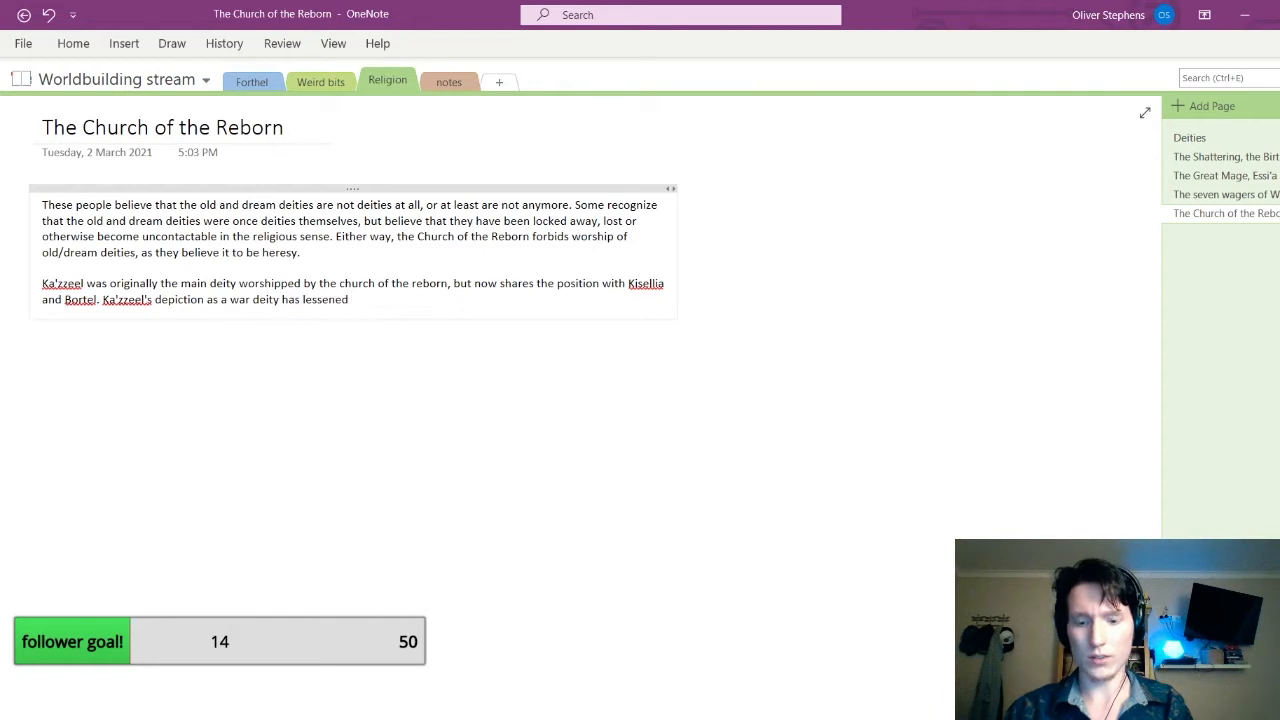
type(" now to tha")
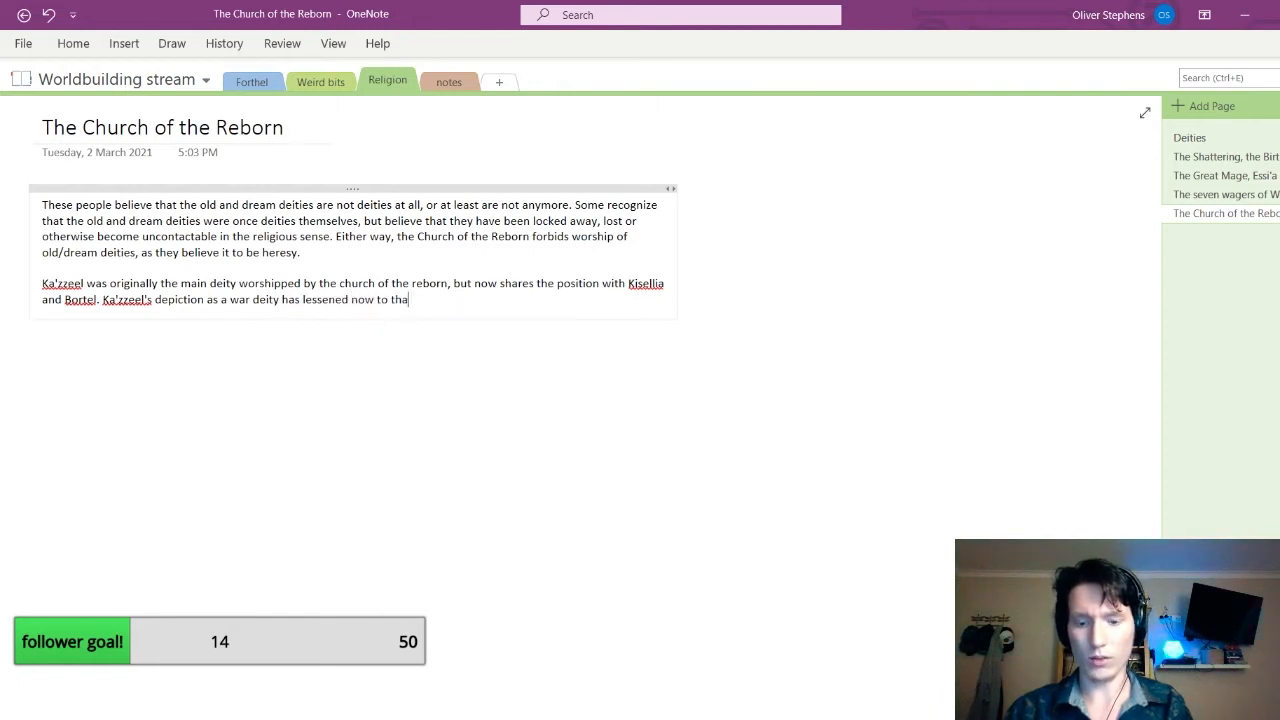
type("t of a deity")
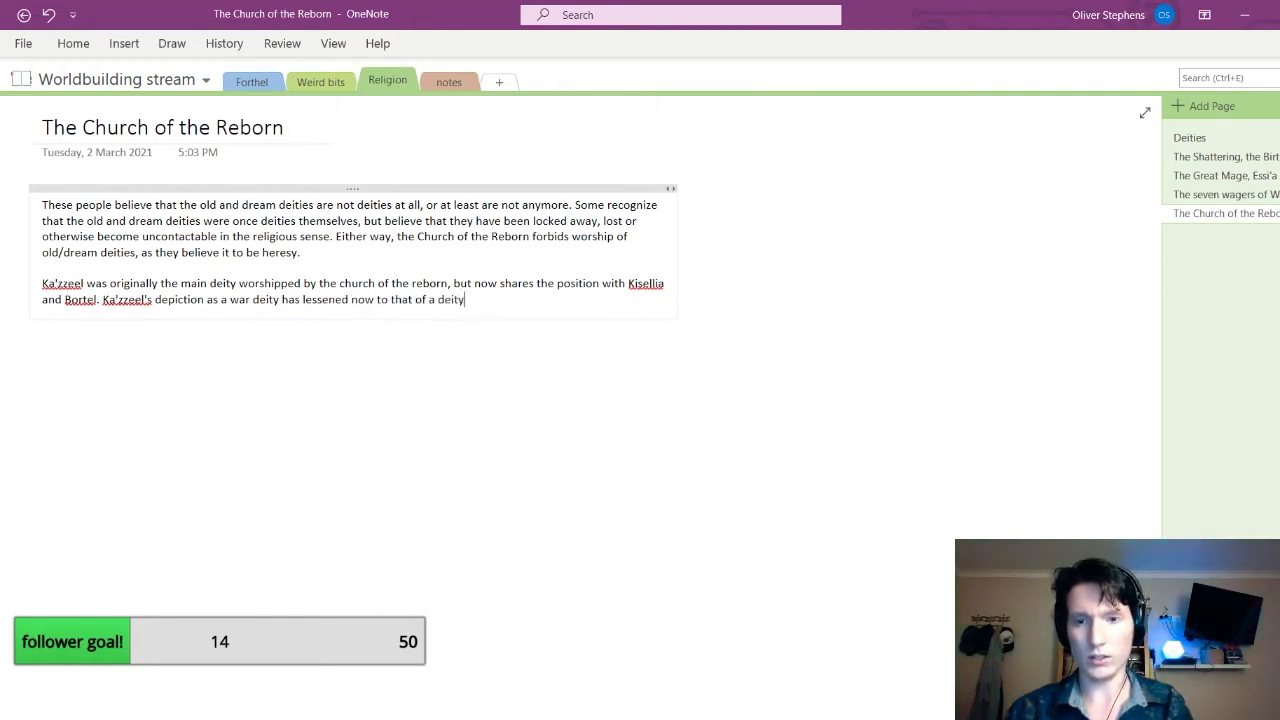
type(" of protecti")
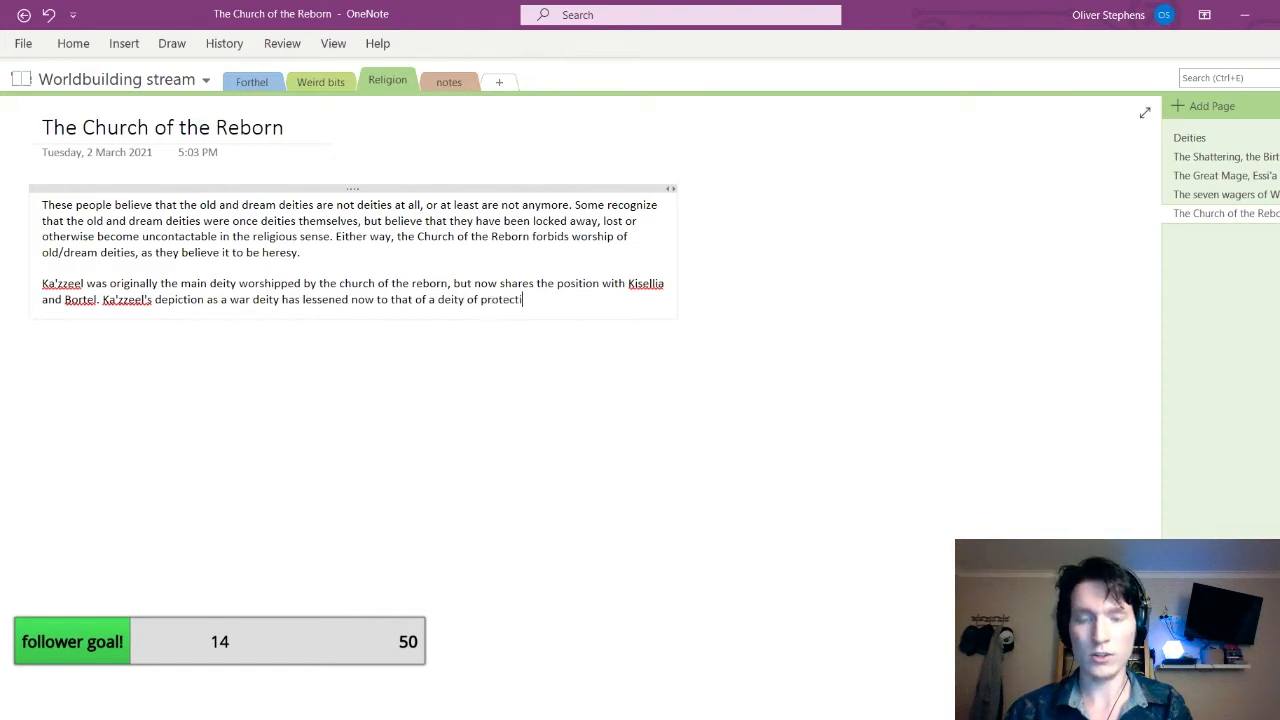
type("on and courage.")
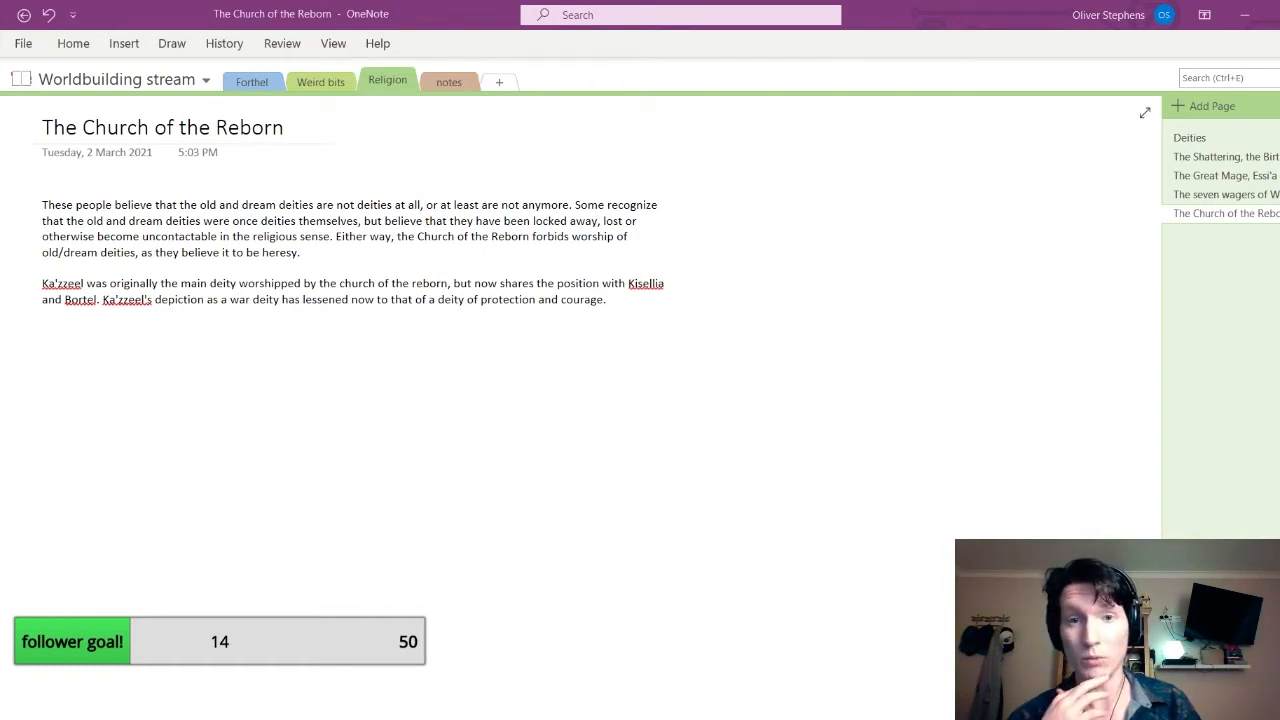
Add a new line below the Ka'zzeel paragraph and compare the Church of the Reborn notes with the Deities page
key("alt+Tab")
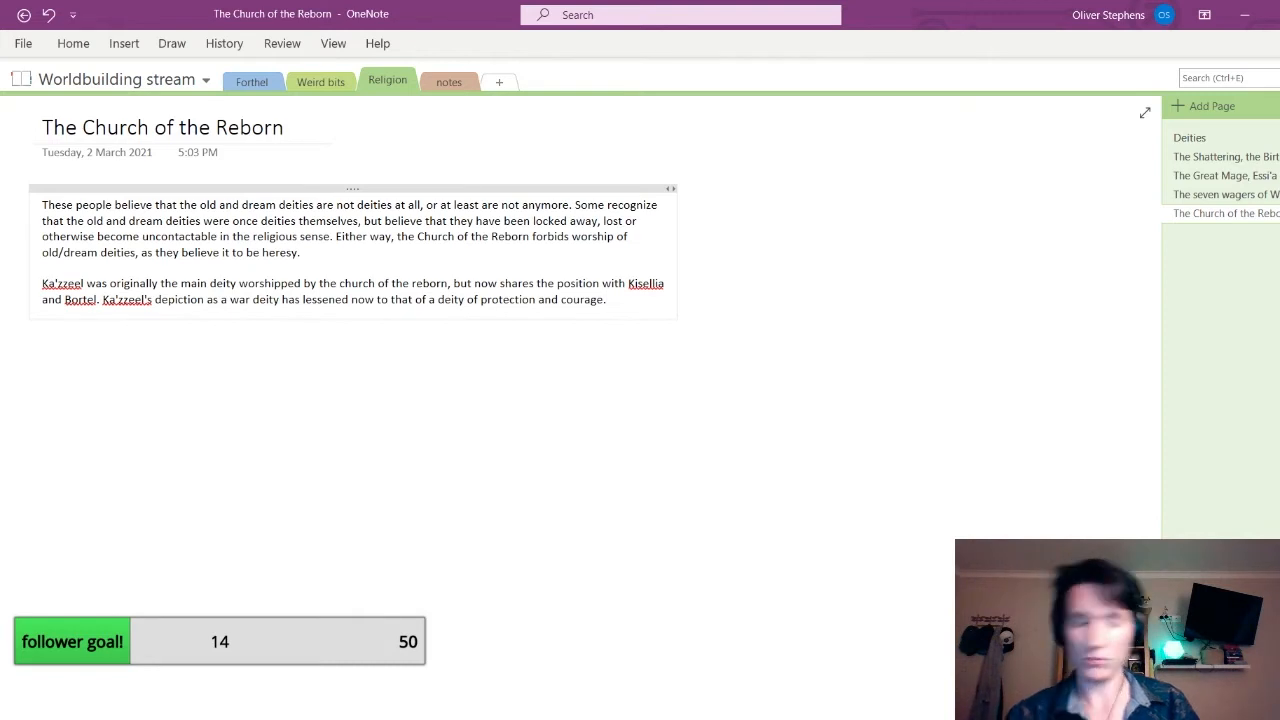
key("Return")
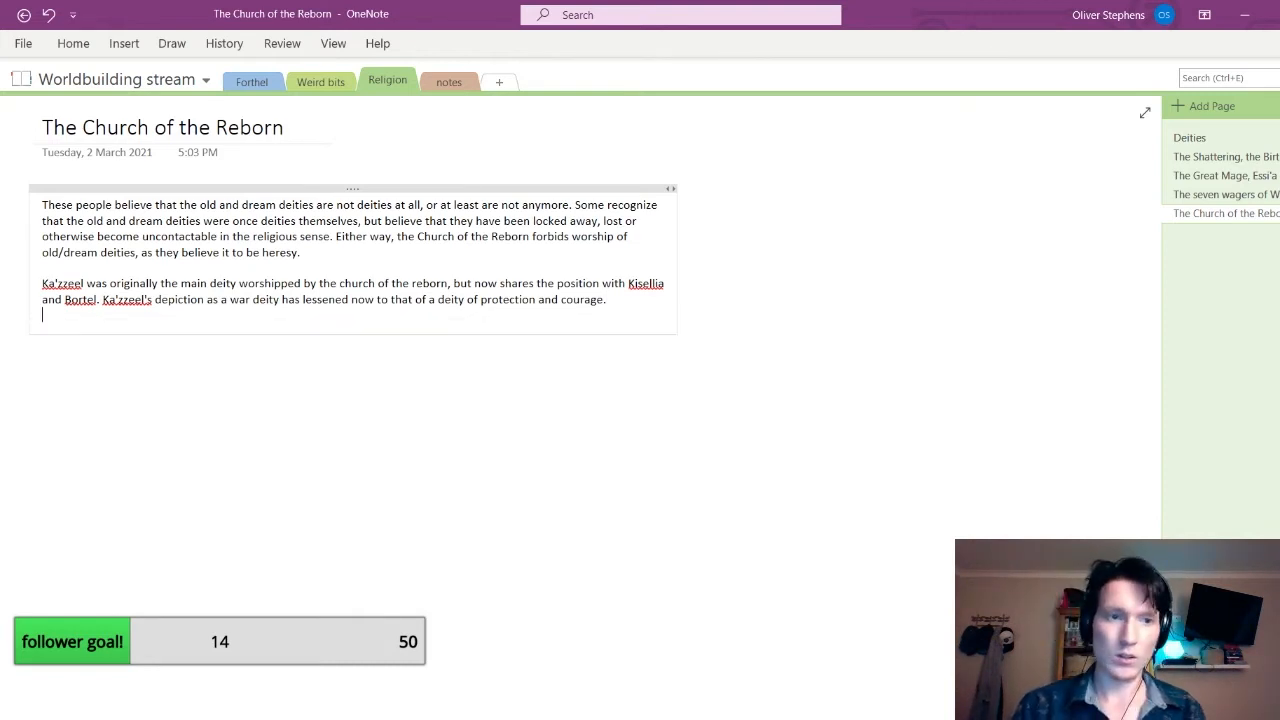
left_click(1243, 137)
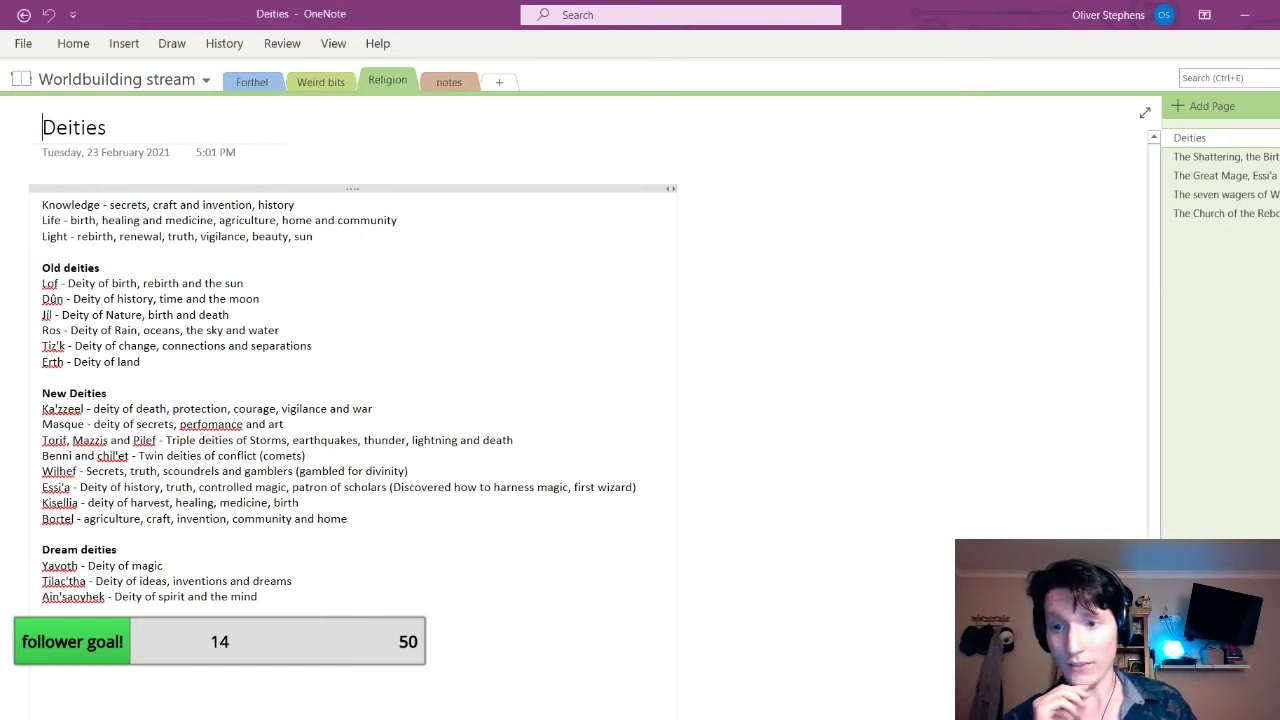
left_click(1217, 214)
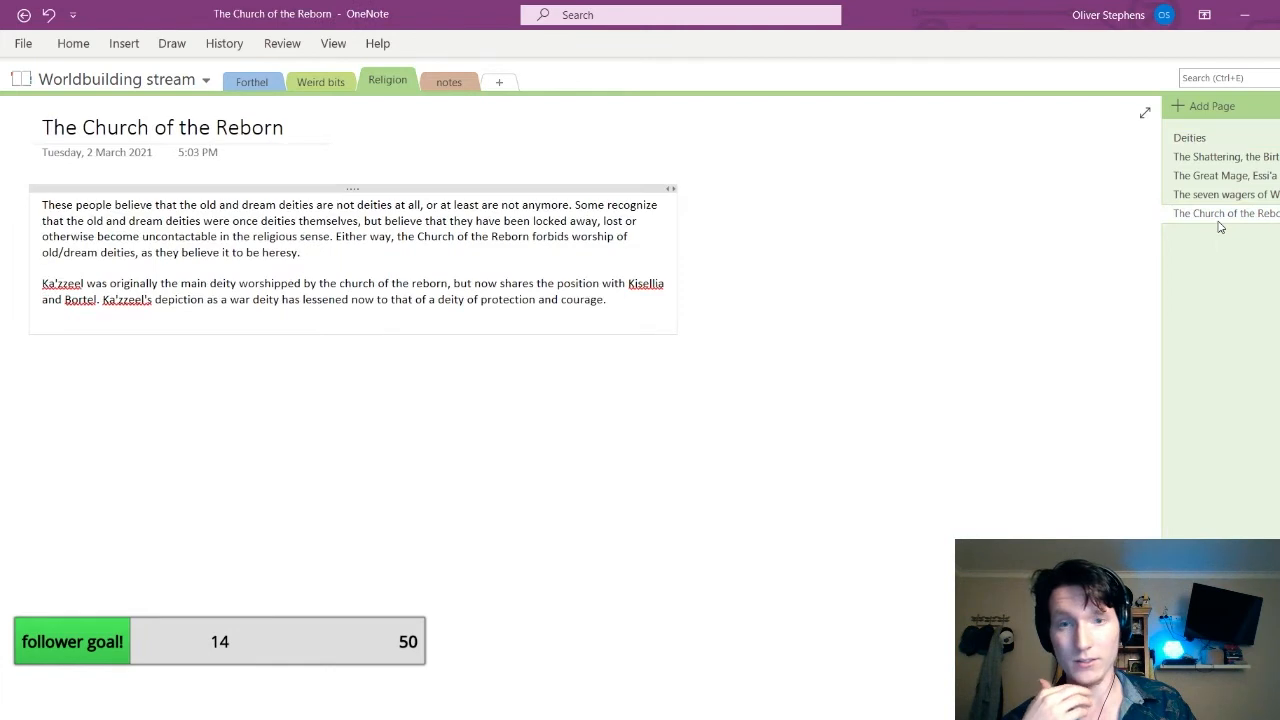
left_click(1240, 135)
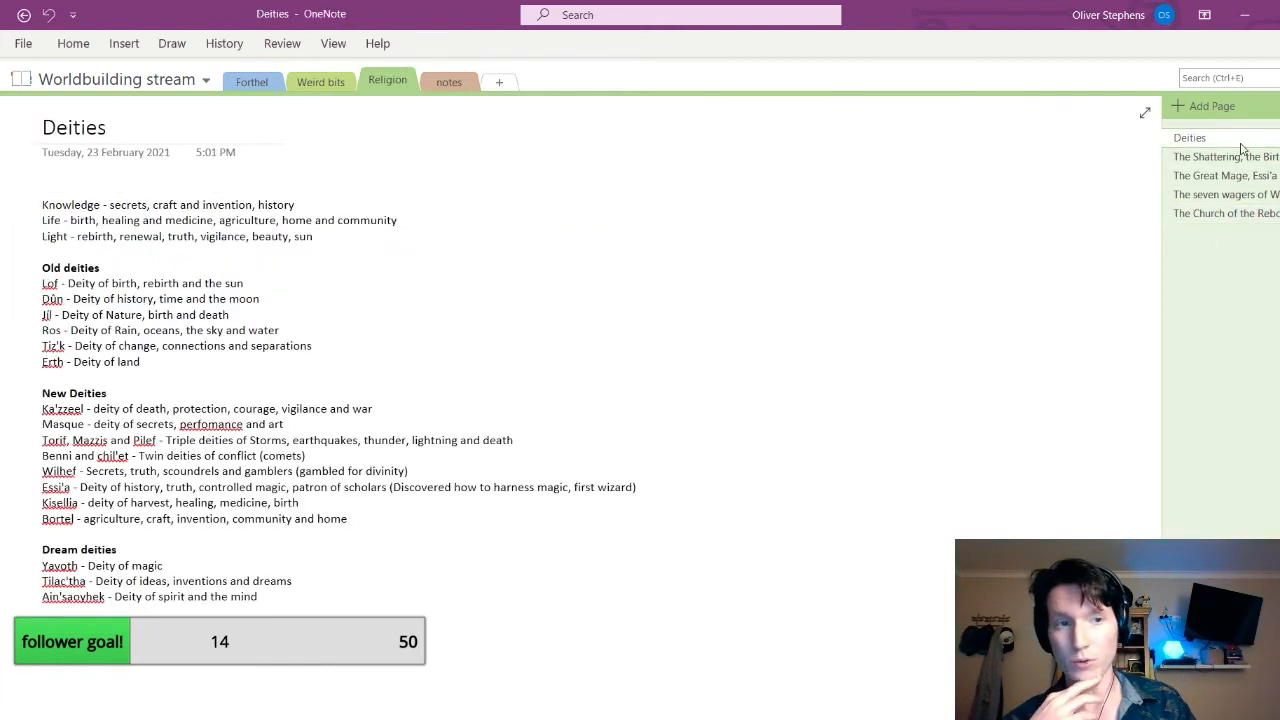
Check the story of Tiz'k on the page about the seven wagers of Wilhef, then return to the Church of the Reborn page
left_click(1235, 214)
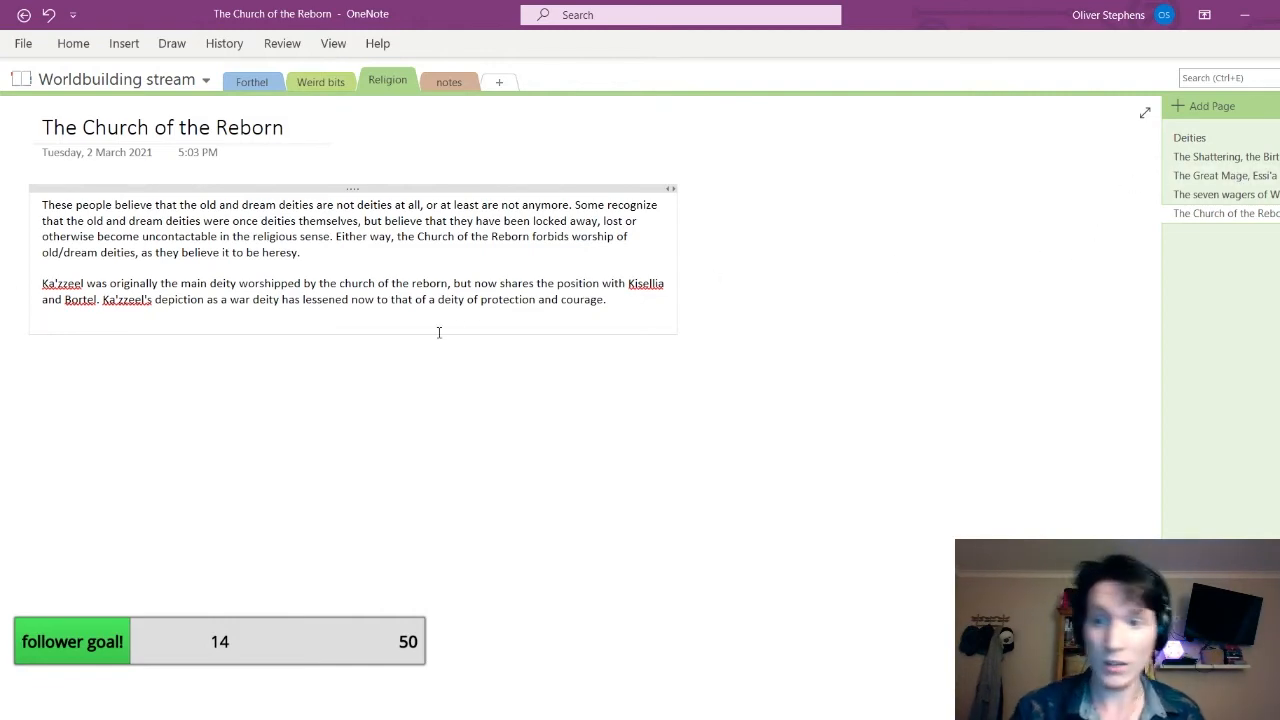
left_click(1240, 195)
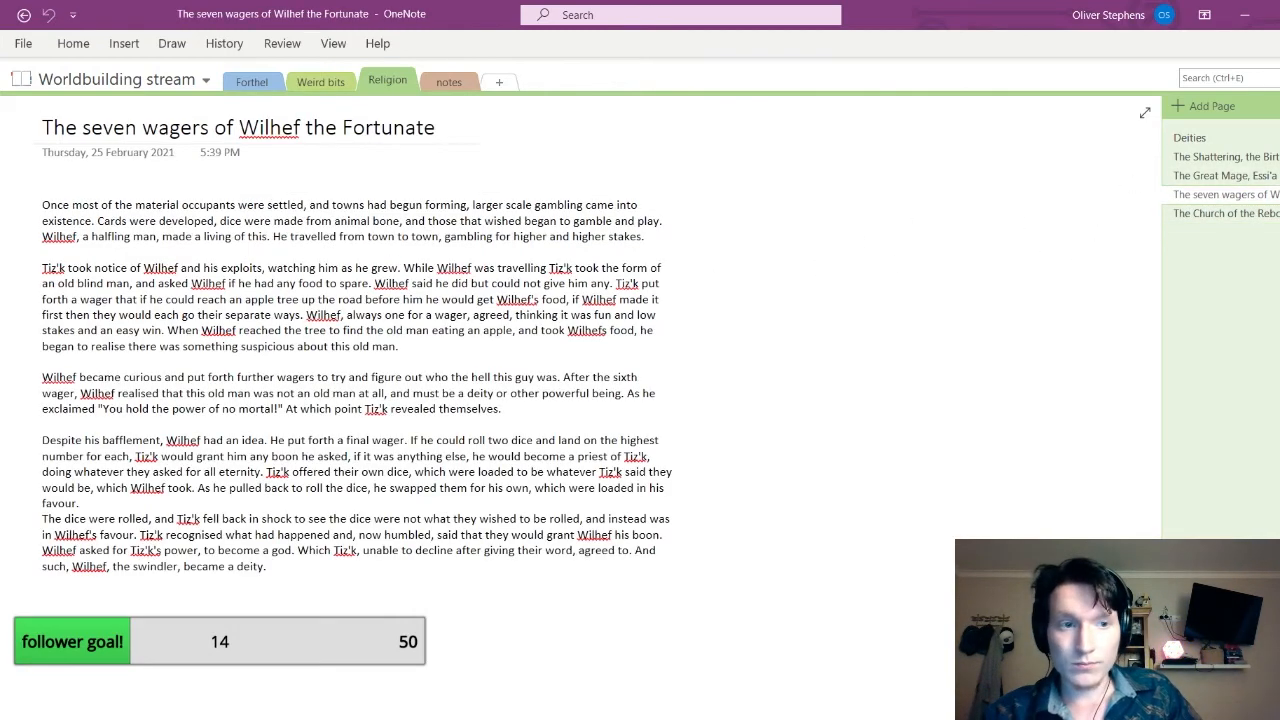
left_click(1240, 213)
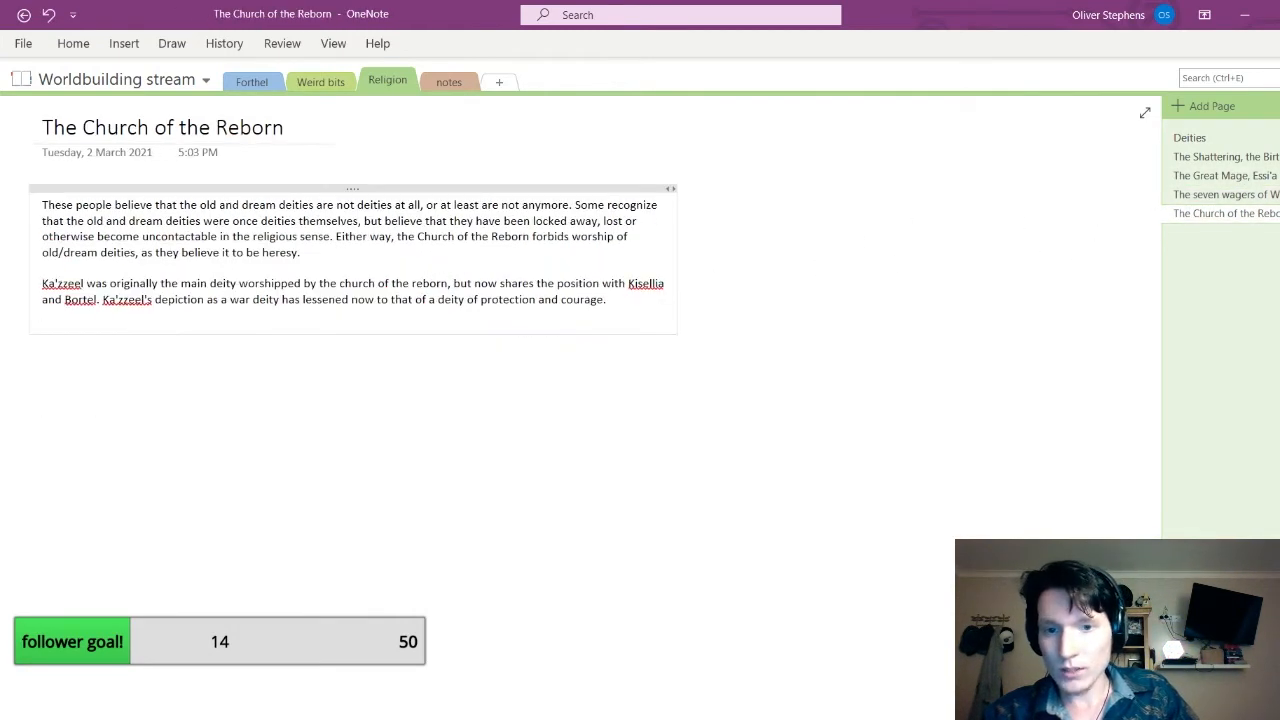
key("Return")
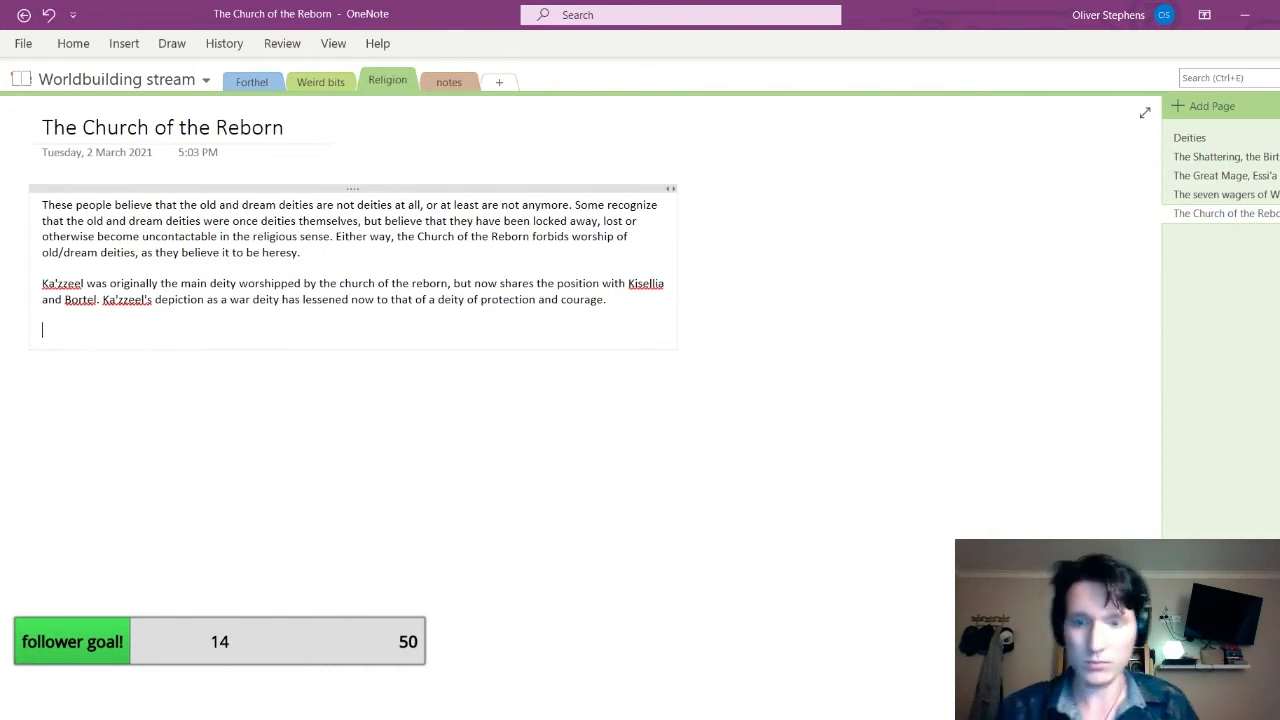
type("Tiz'k")
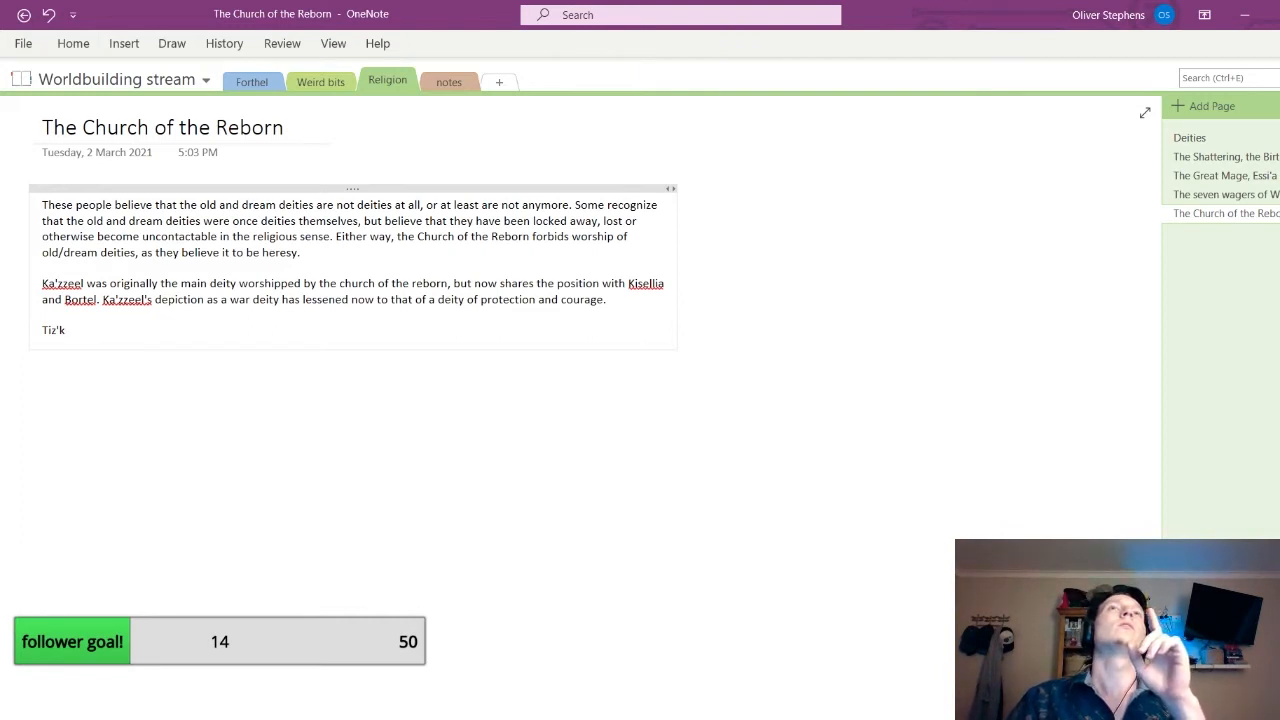
key("BackSpace")
key("BackSpace")
key("BackSpace")
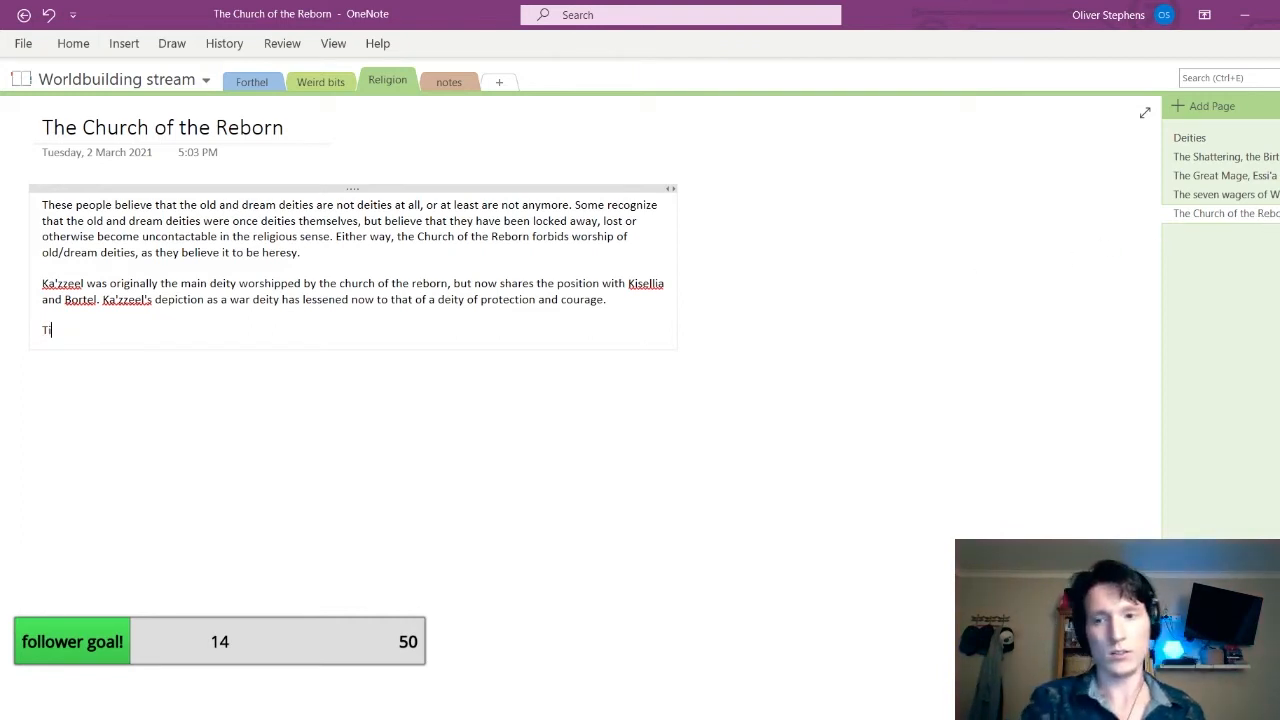
key("BackSpace")
key("BackSpace")
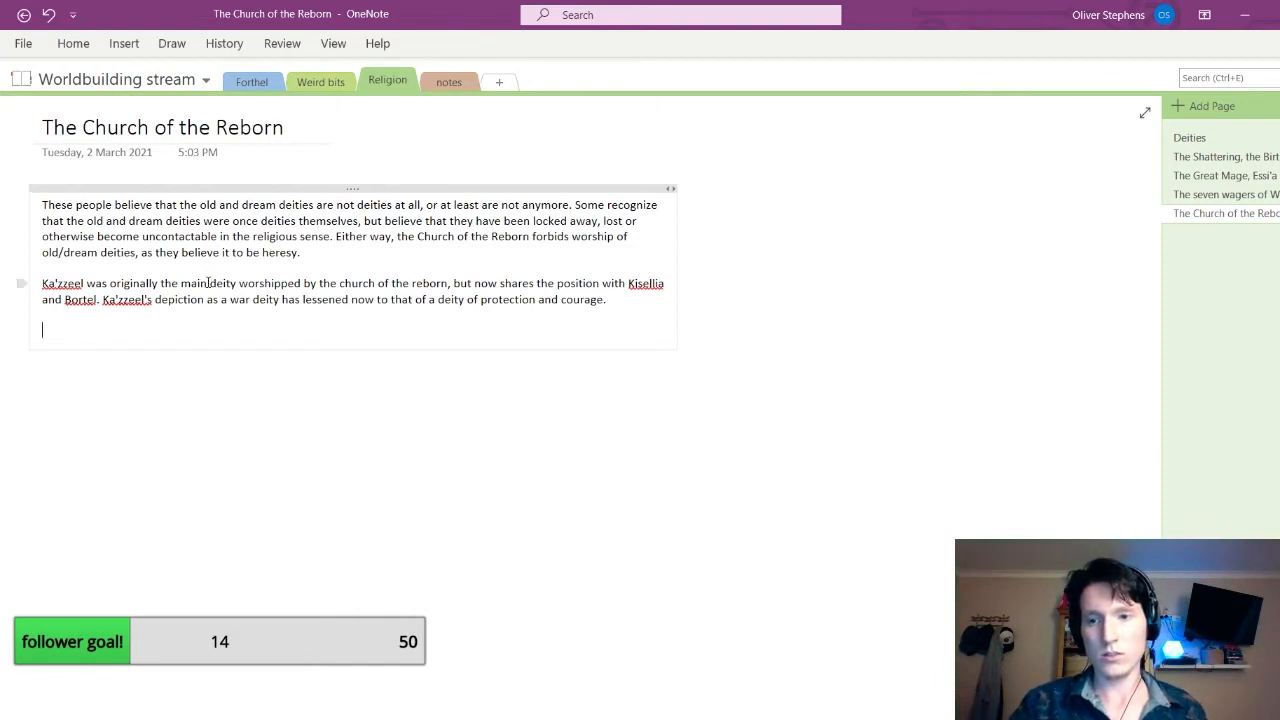
key("BackSpace")
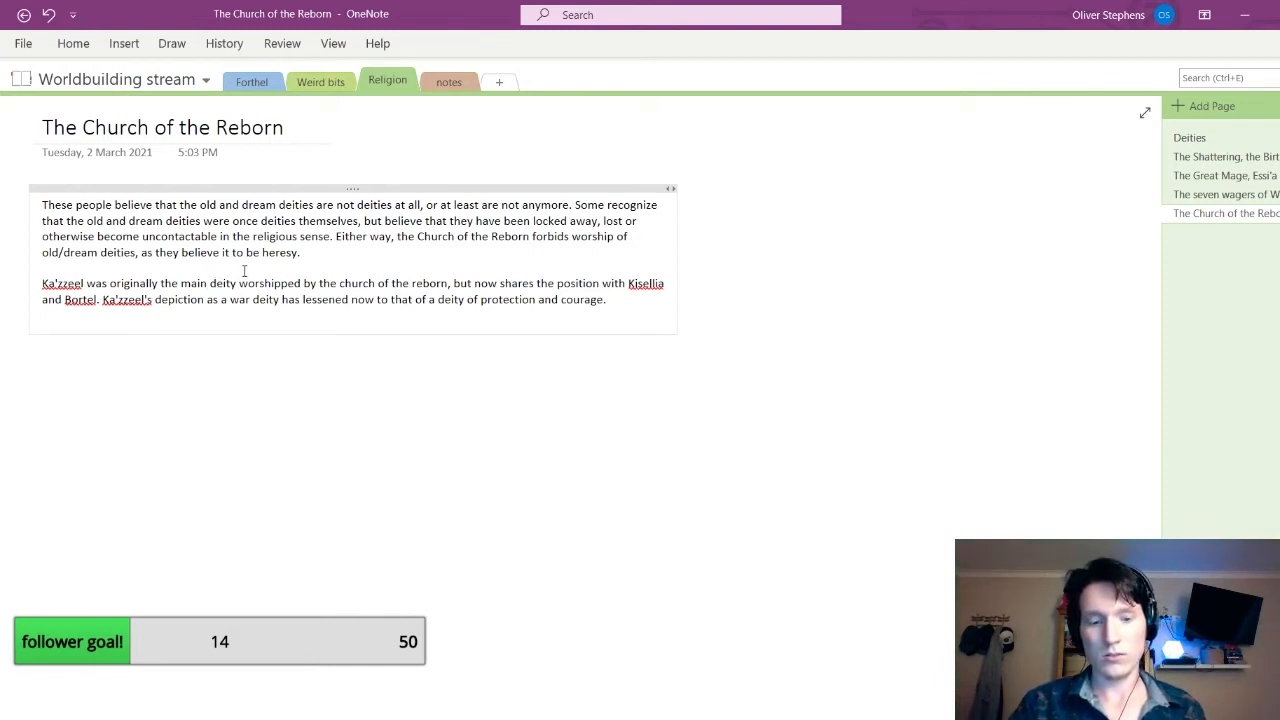
left_click(244, 271)
key("Return")
key("Return")
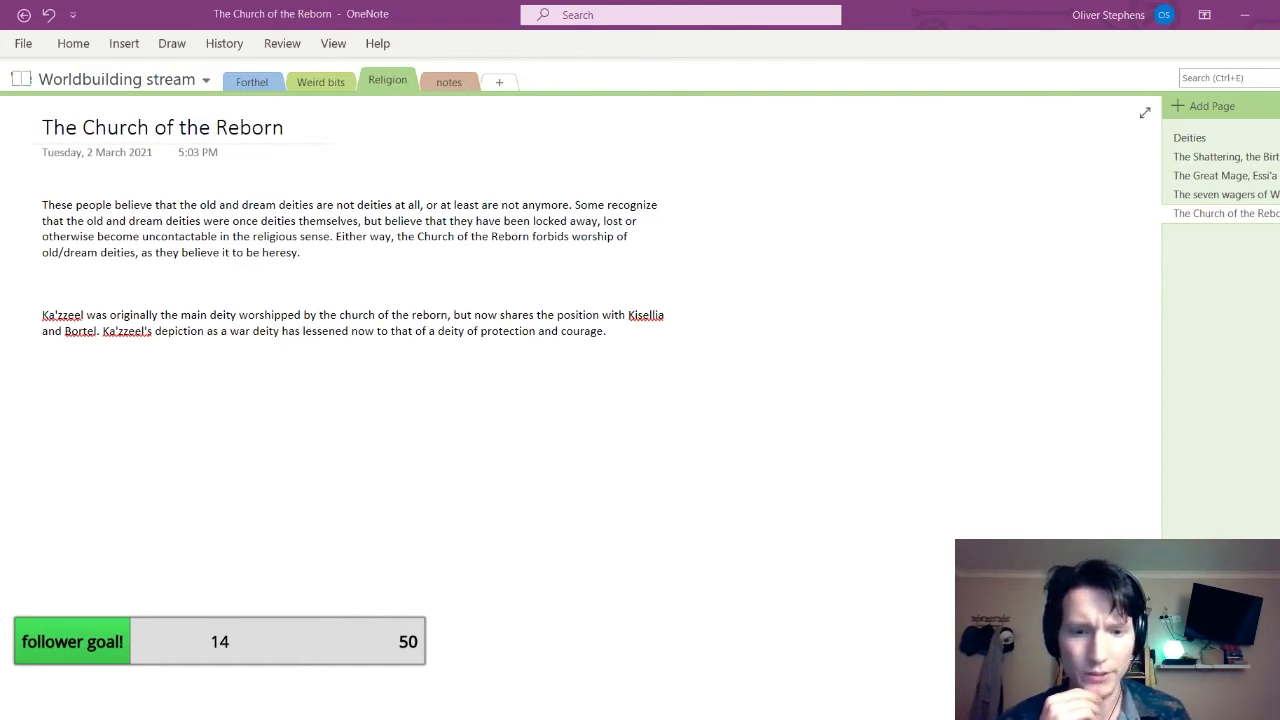
left_click(440, 284)
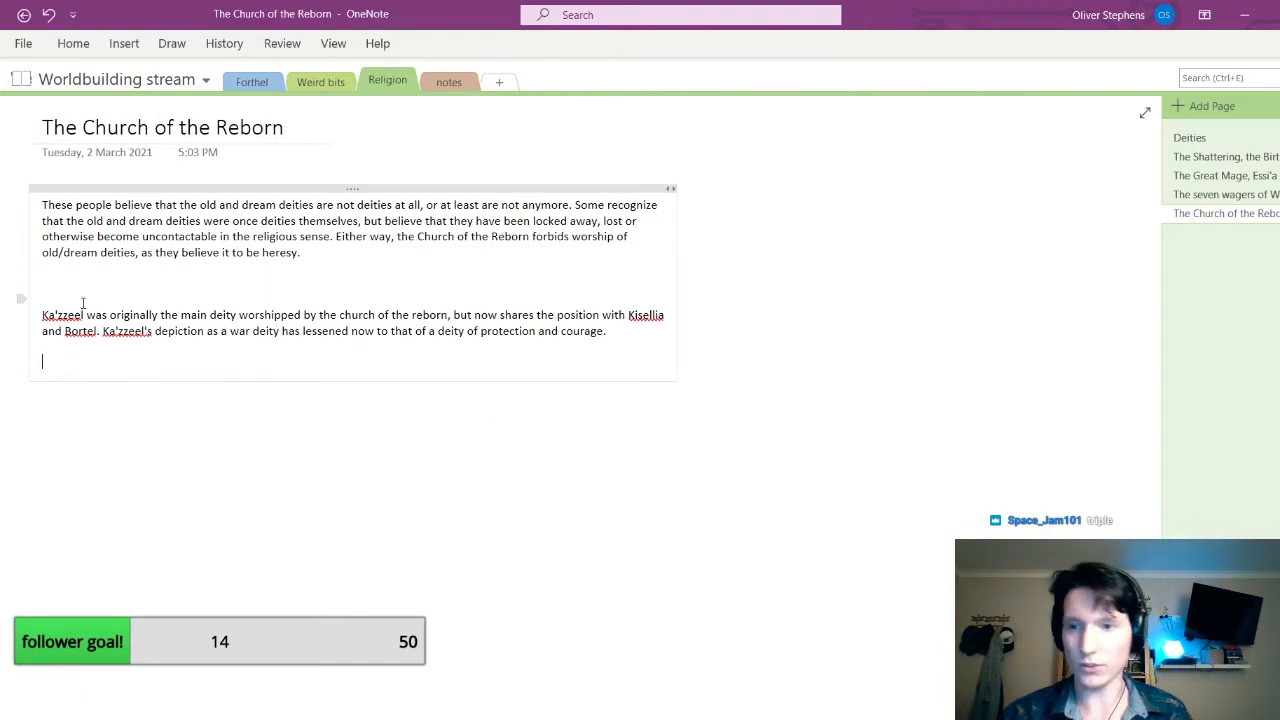
key("BackSpace")
key("BackSpace")
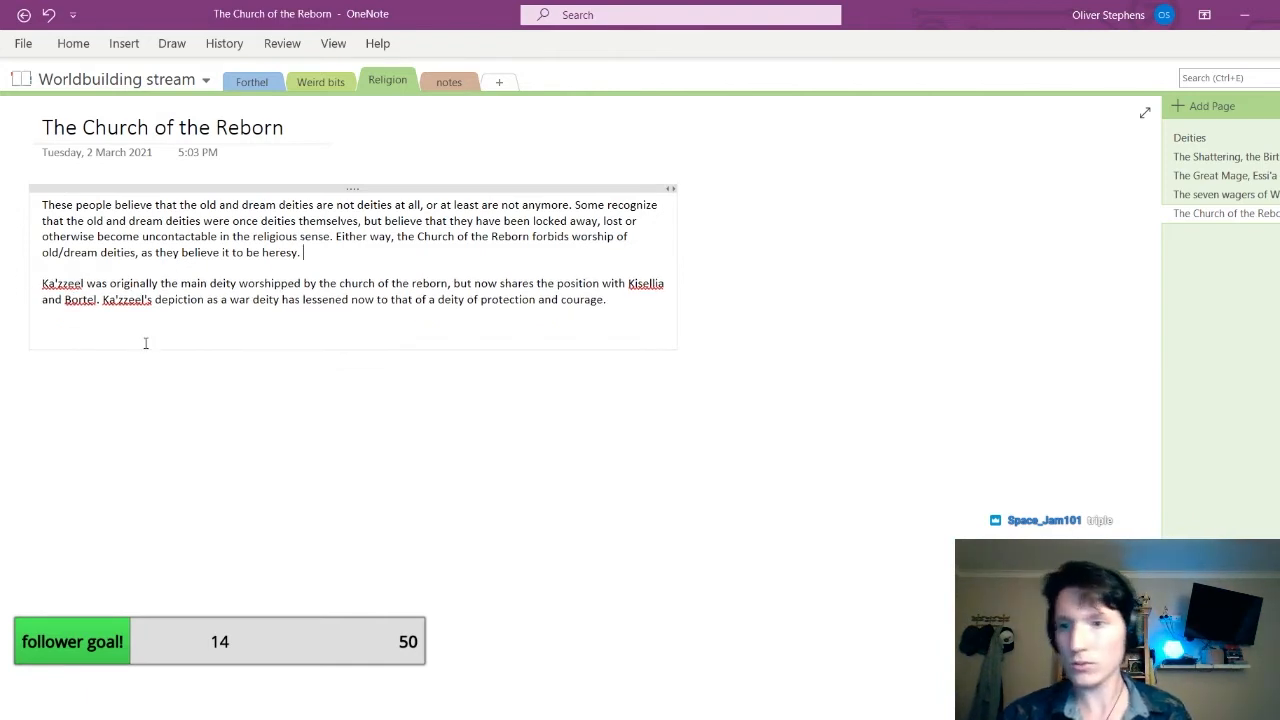
Start a new paragraph below the Ka'zzeel paragraph reading "Tiz'k is seen as the perpetrator of the rebirth and is"
type("T")
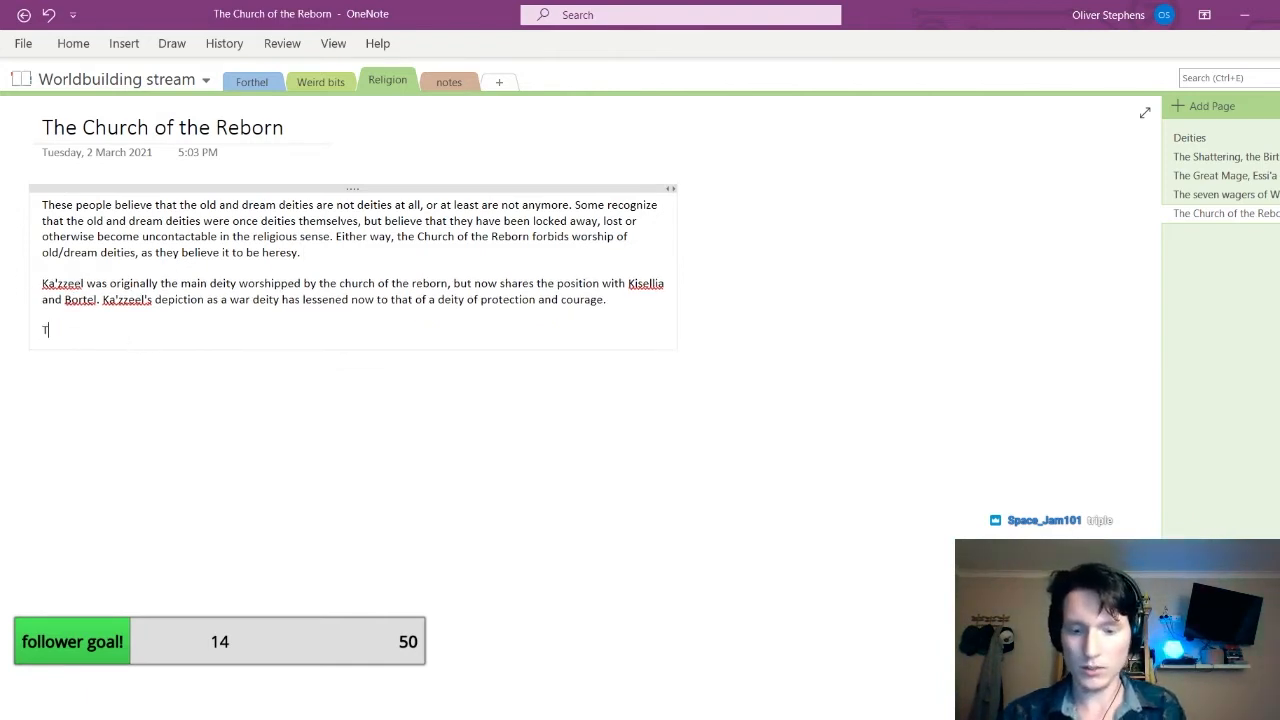
type("iz'k i")
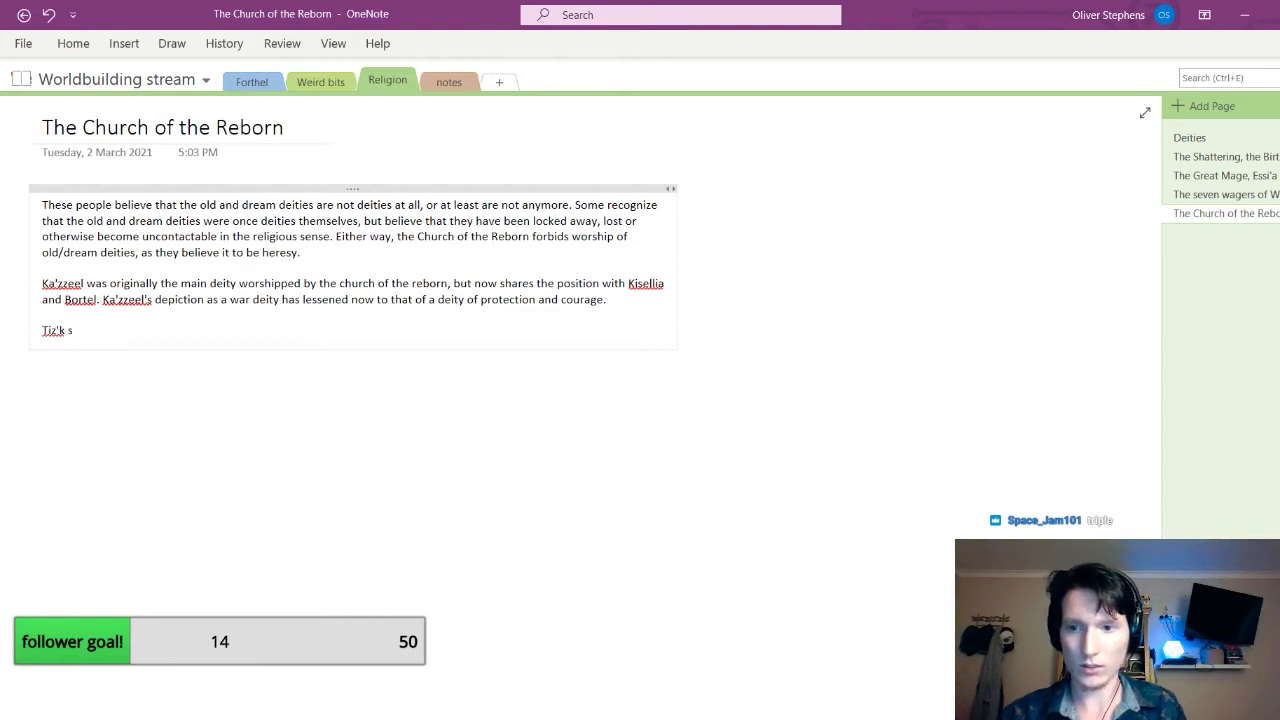
type("s")
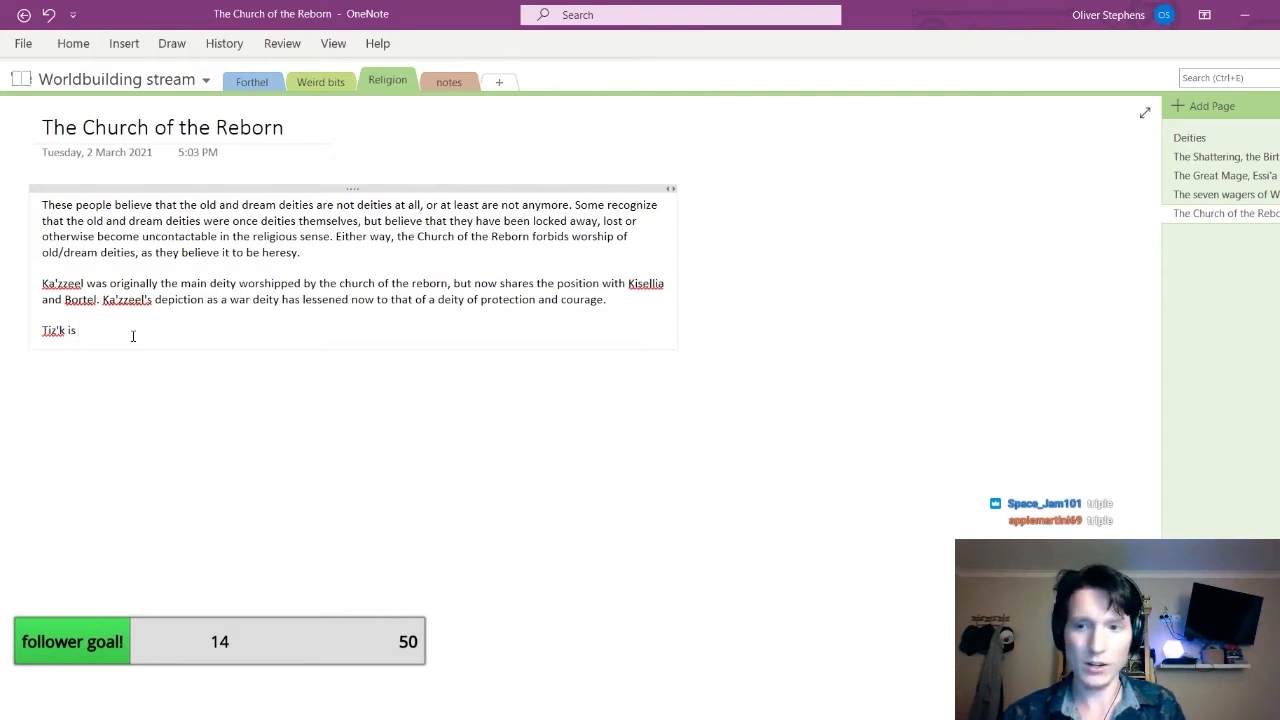
type(" seen as the ")
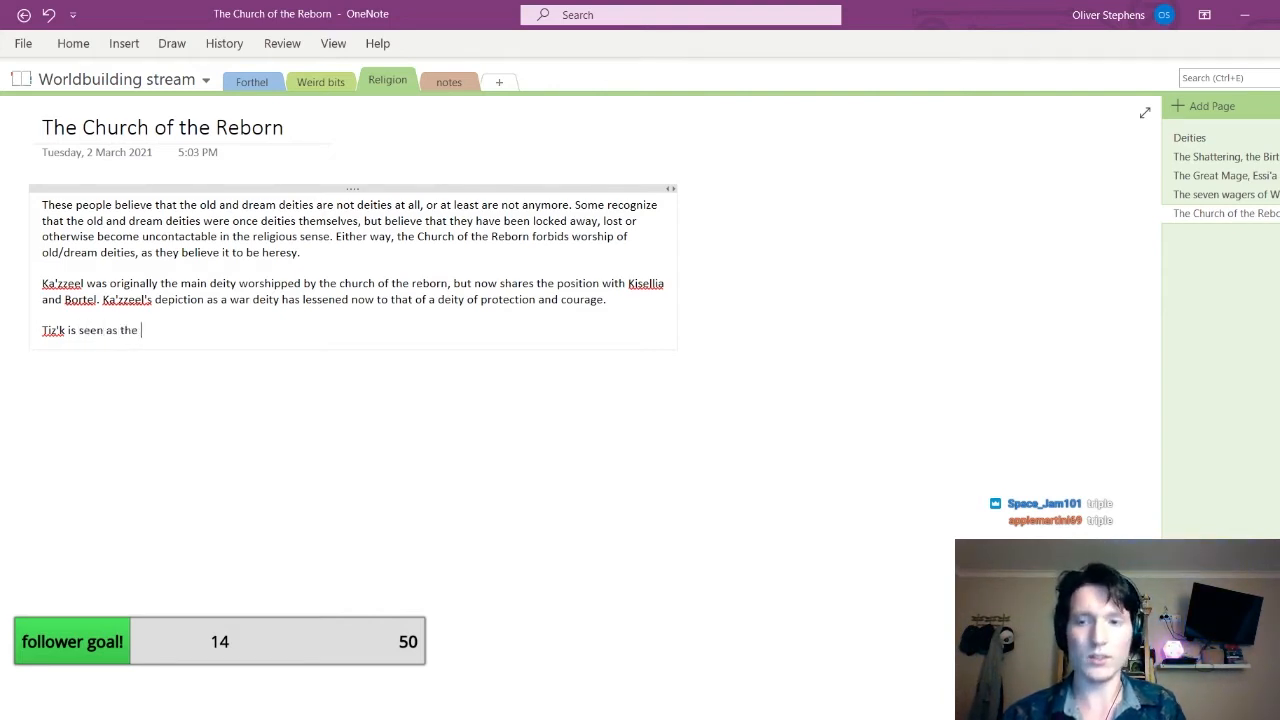
type("per")
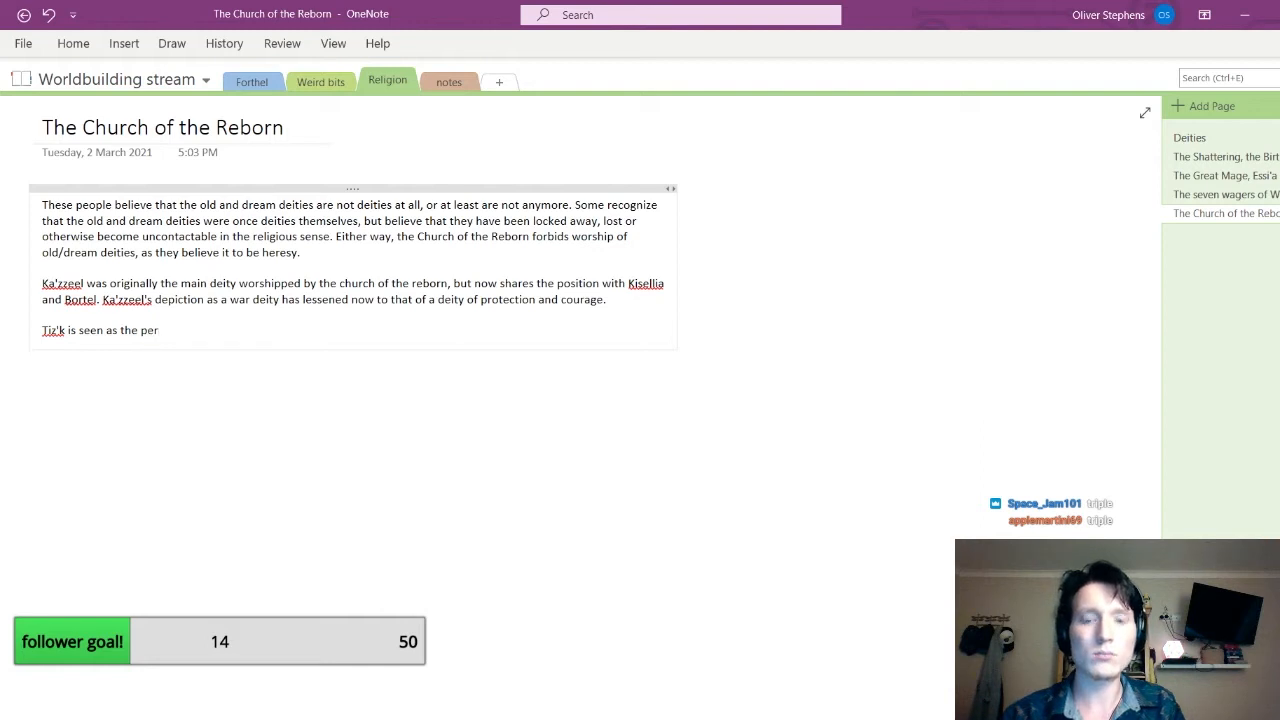
type("petrator of t")
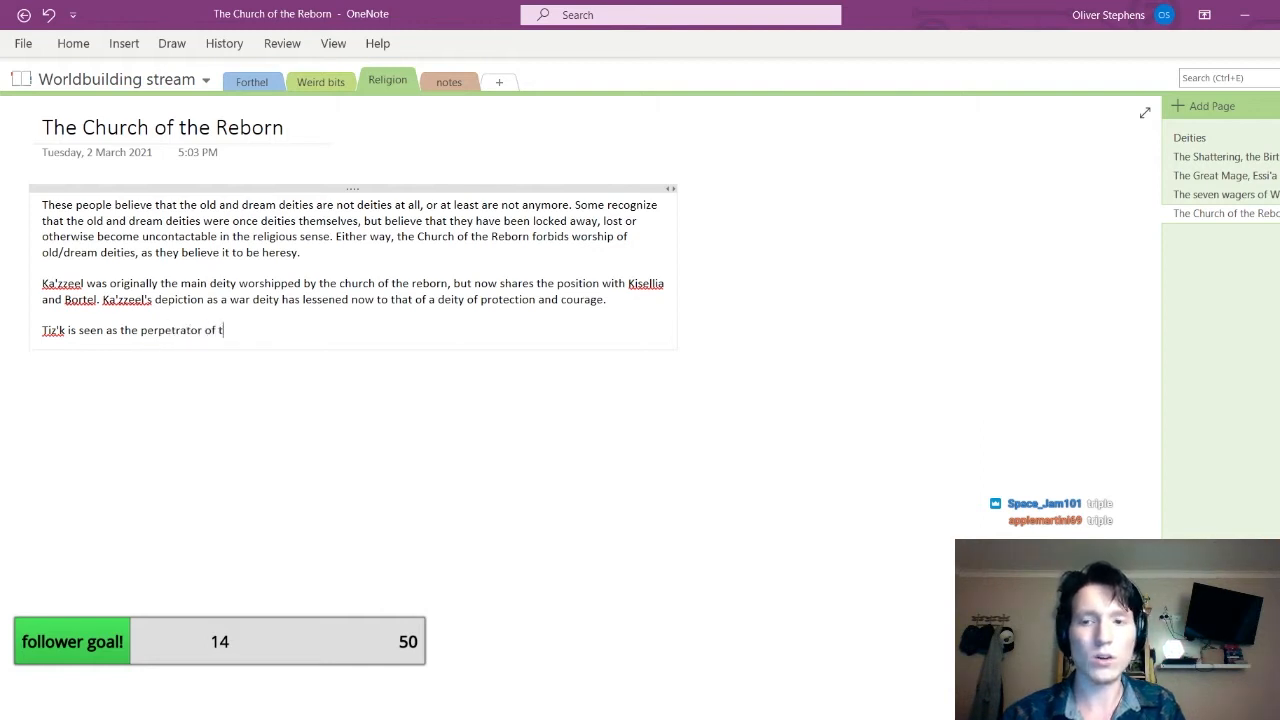
type("he reb")
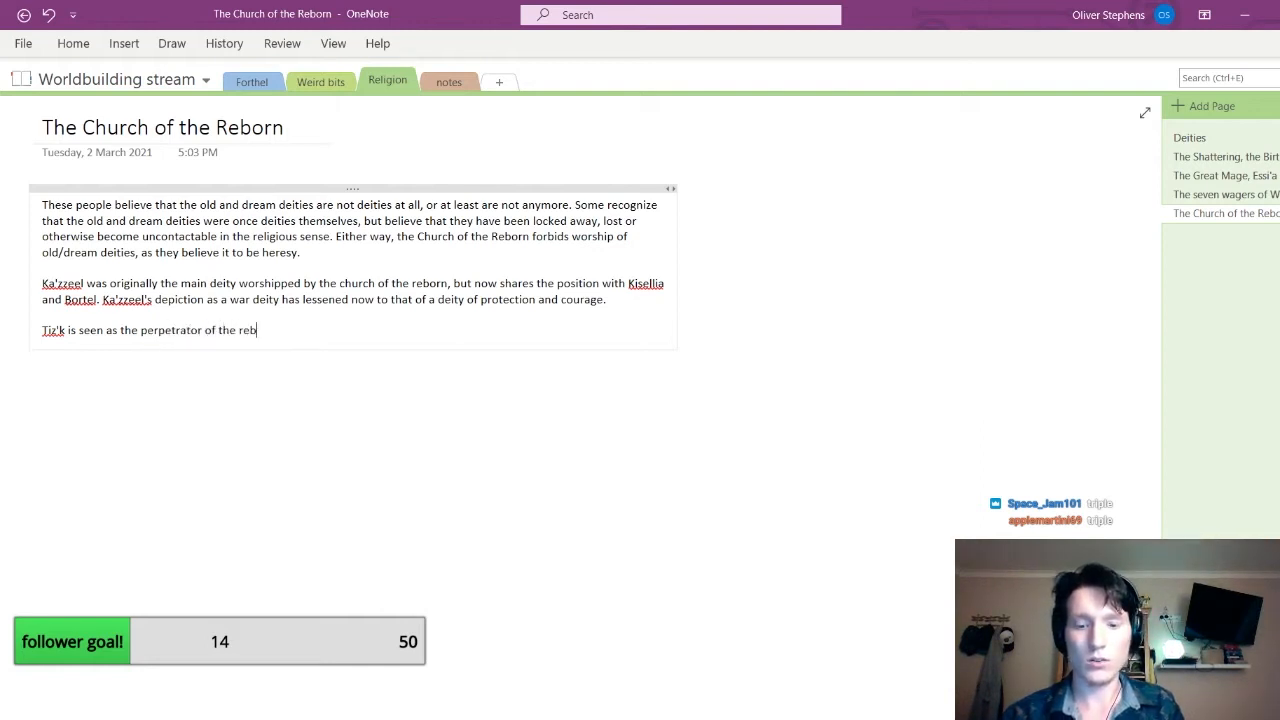
type("irth and is")
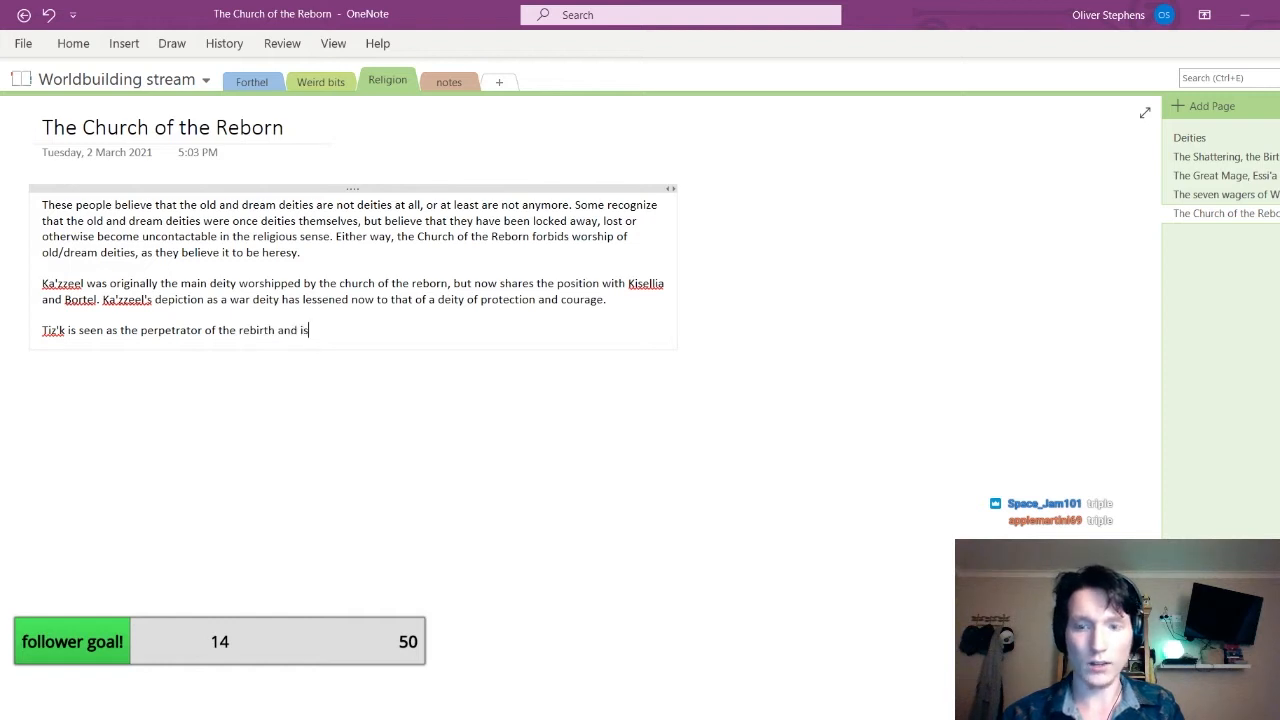
Continue the Tiz'k sentence with "often used as a symbol by the church of the reborn,"
type(" often used a")
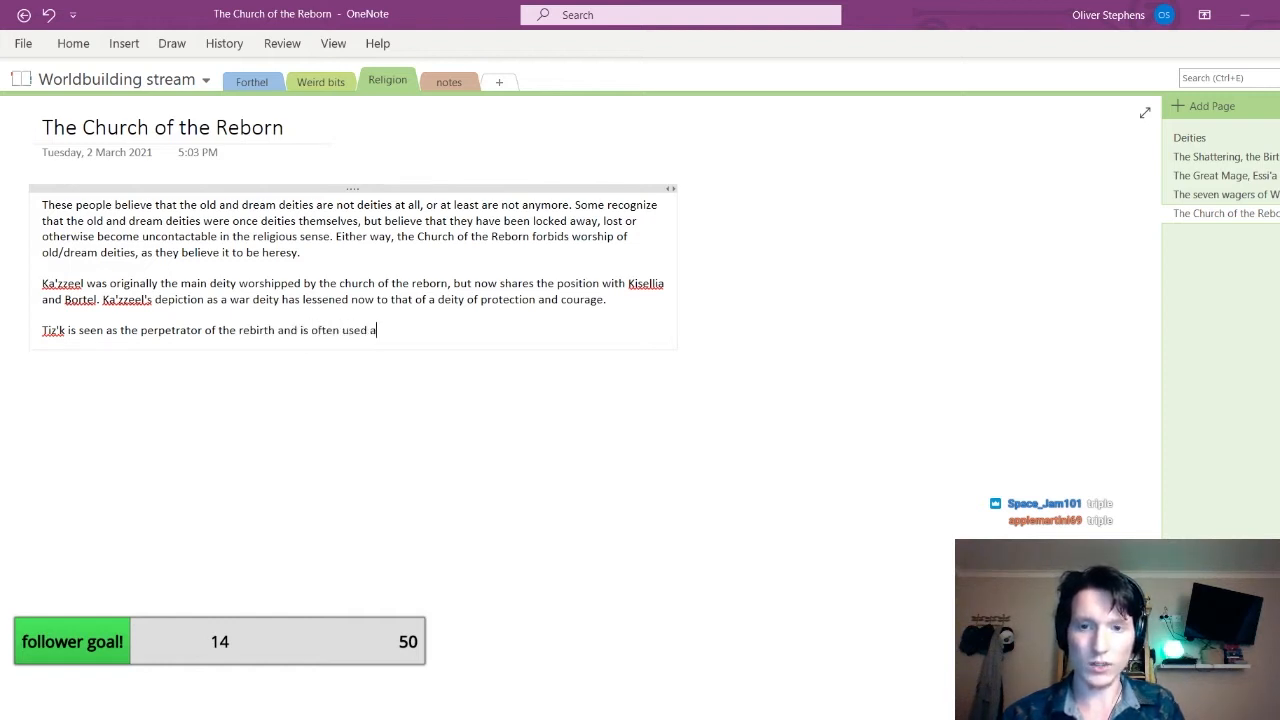
type("s a symbol")
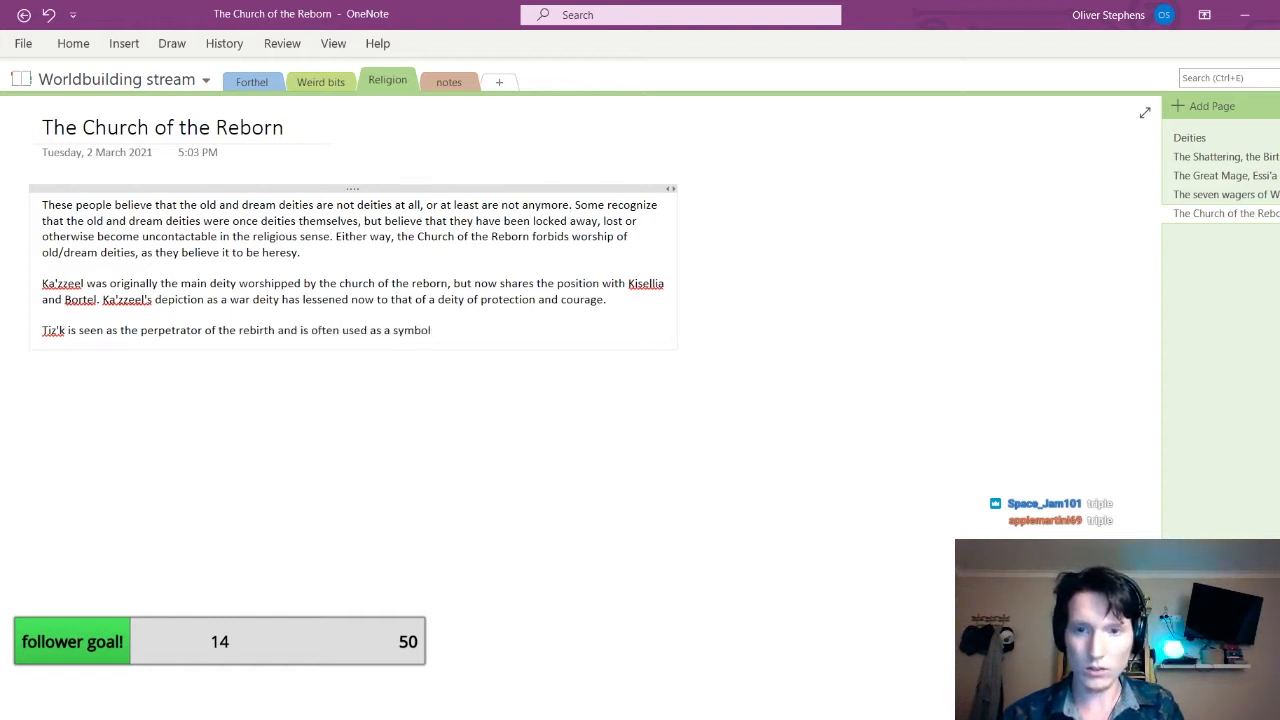
type(" by the")
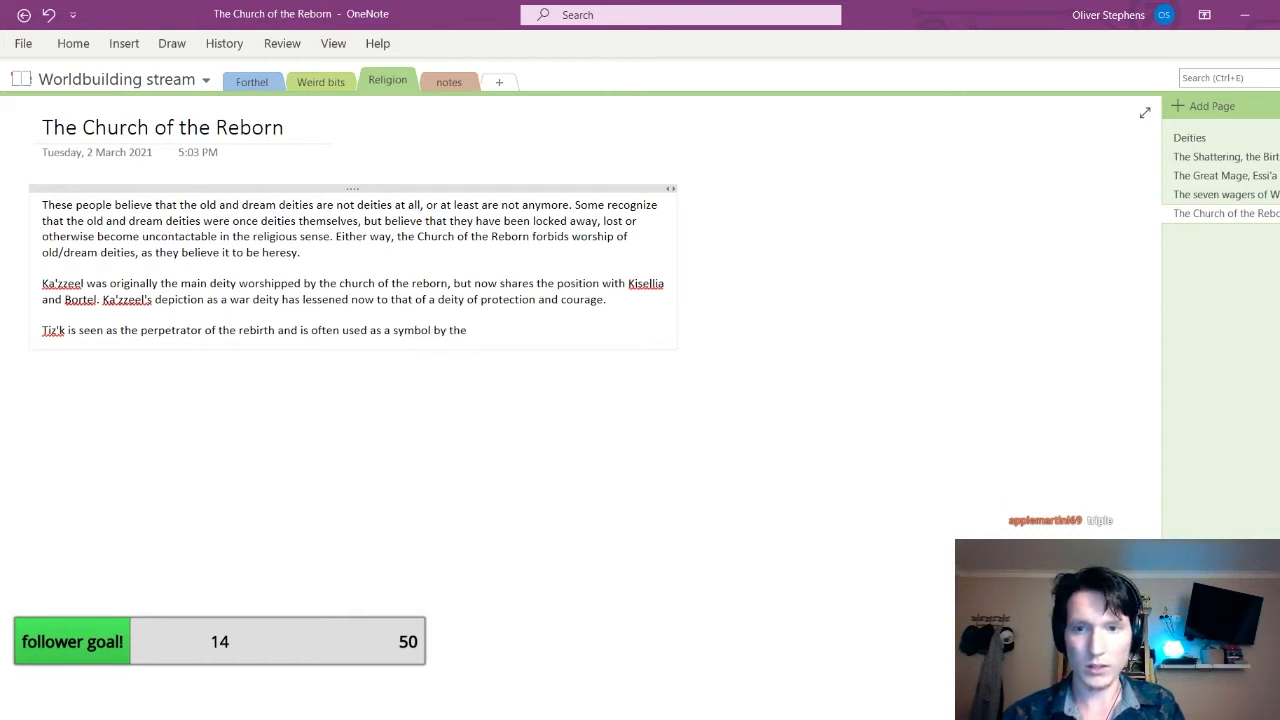
type(" church of the reborn,")
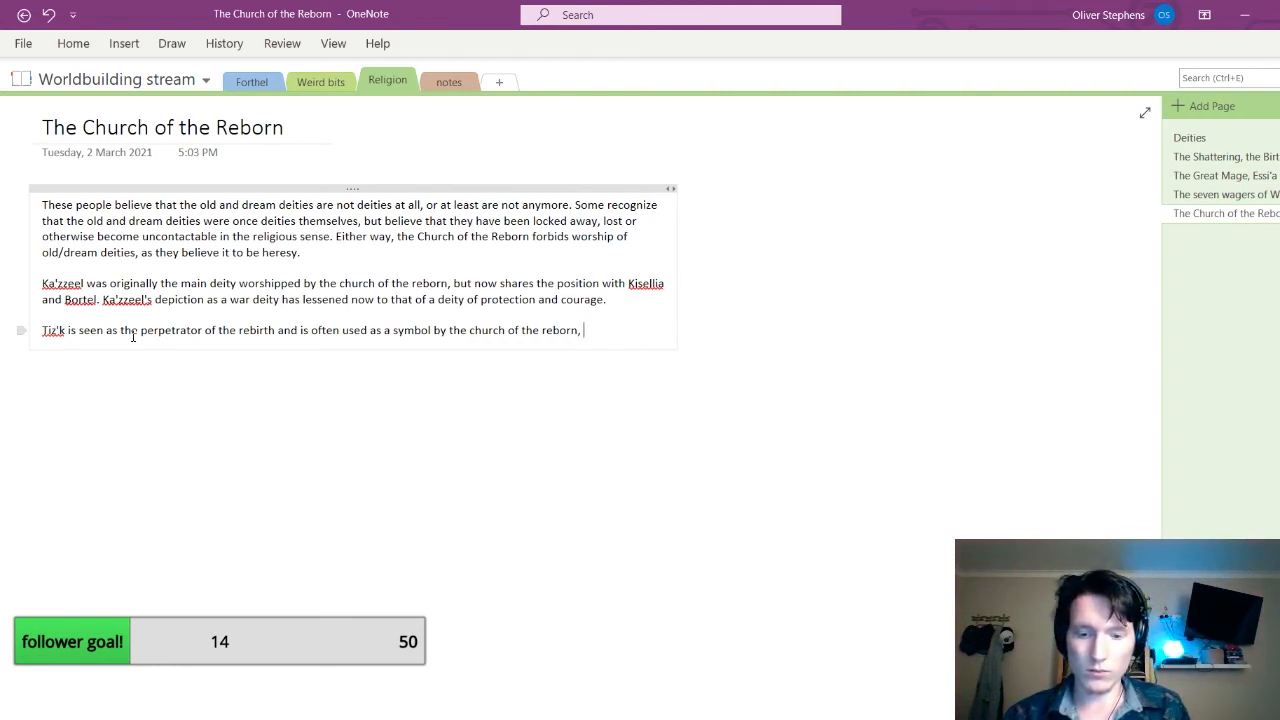
Extend the Tiz'k sentence with "symbolising the rebirth and change from", replacing the word "of" after "change"
type("symbolising ")
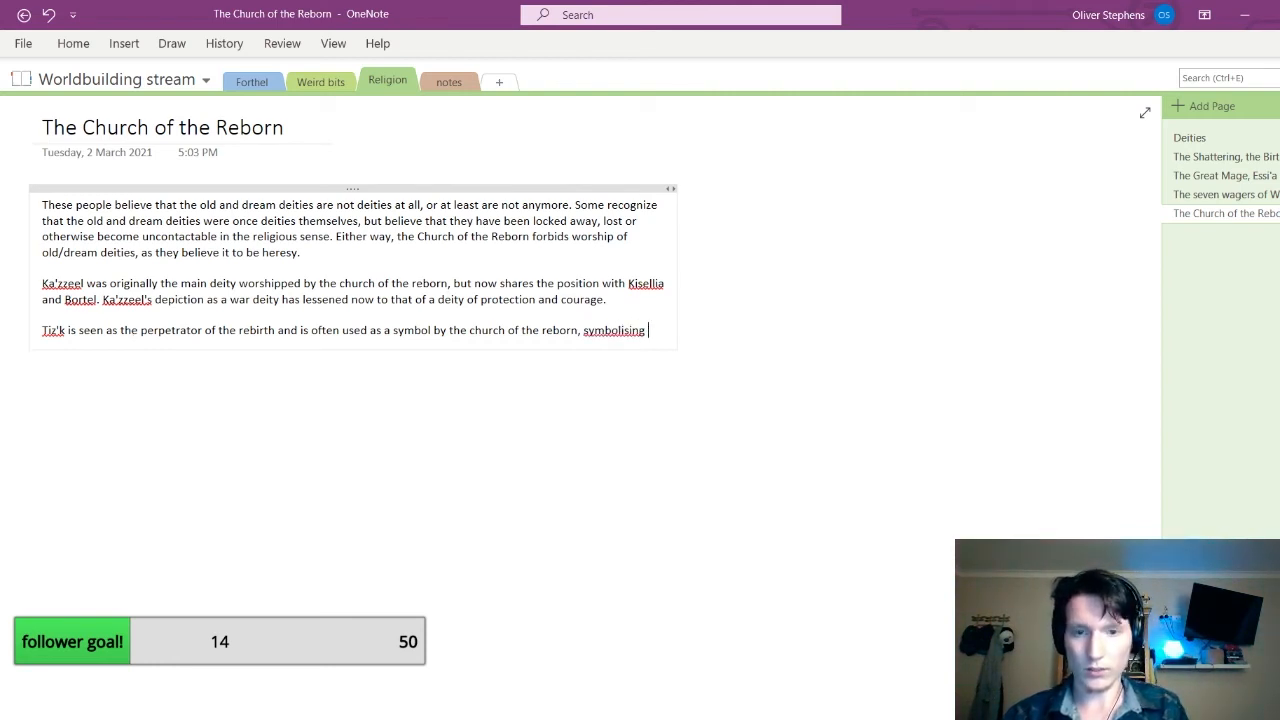
type("the rebirth and ")
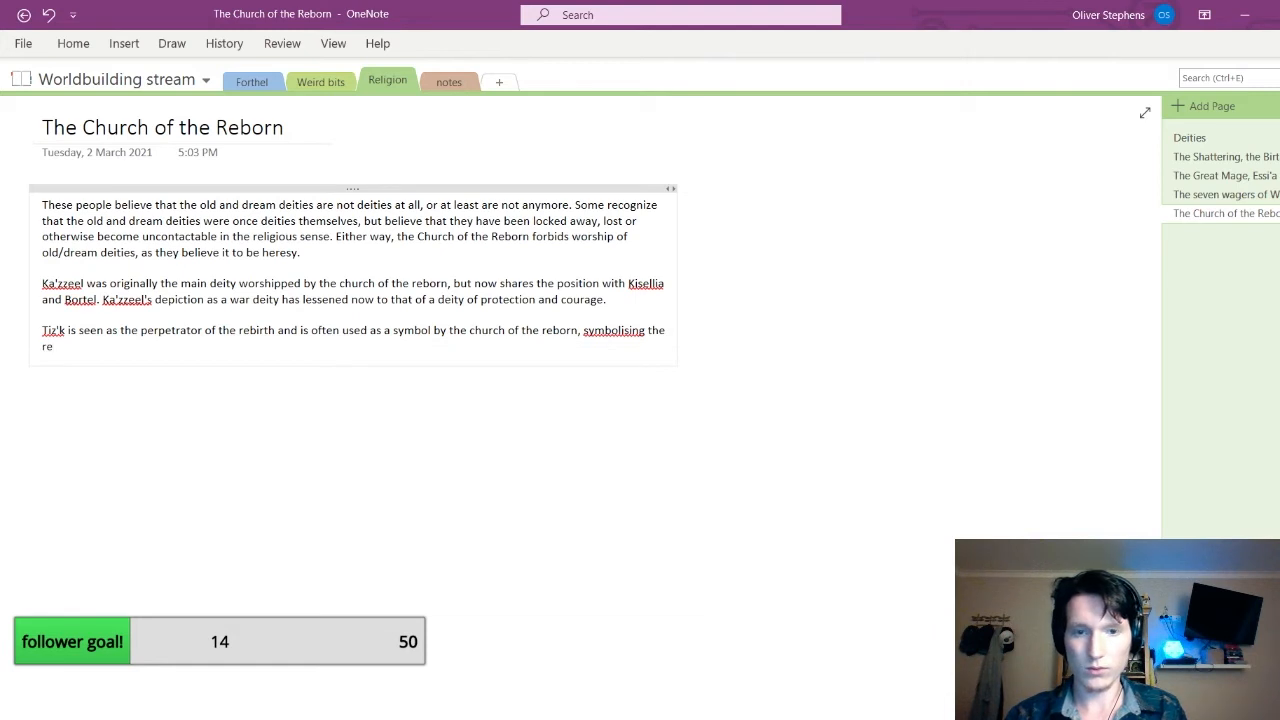
type("cha")
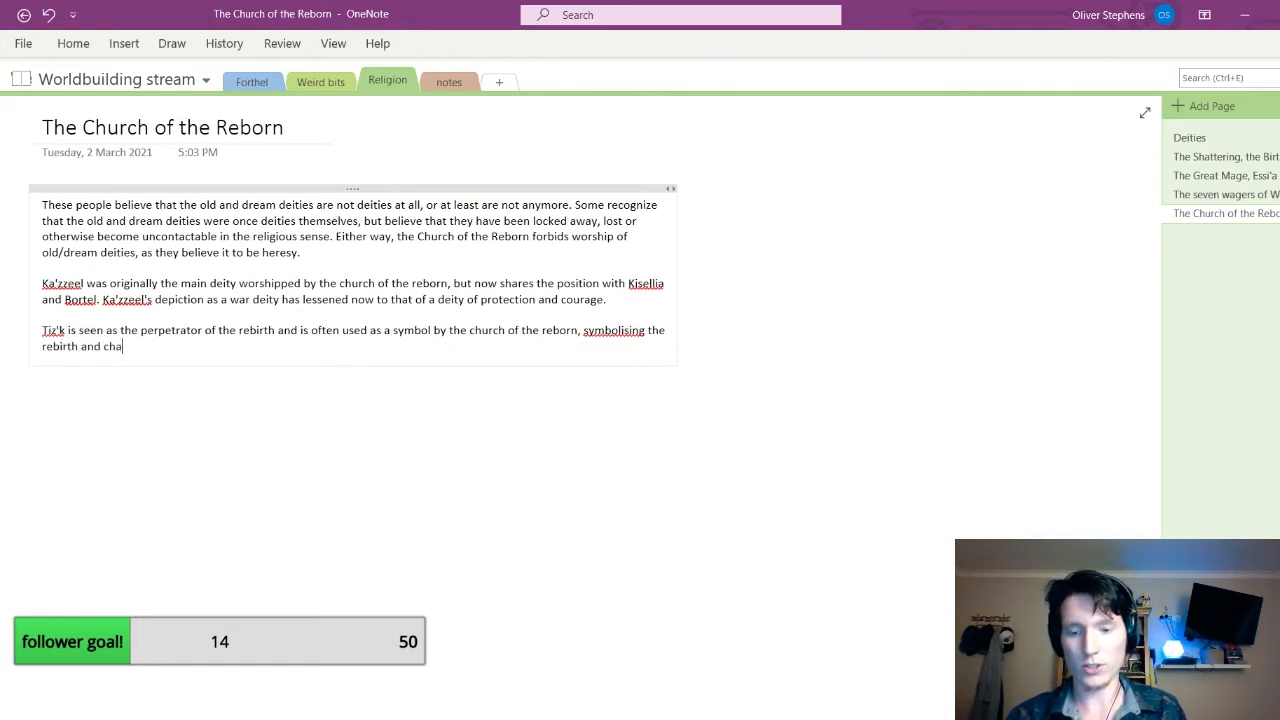
type("nge of")
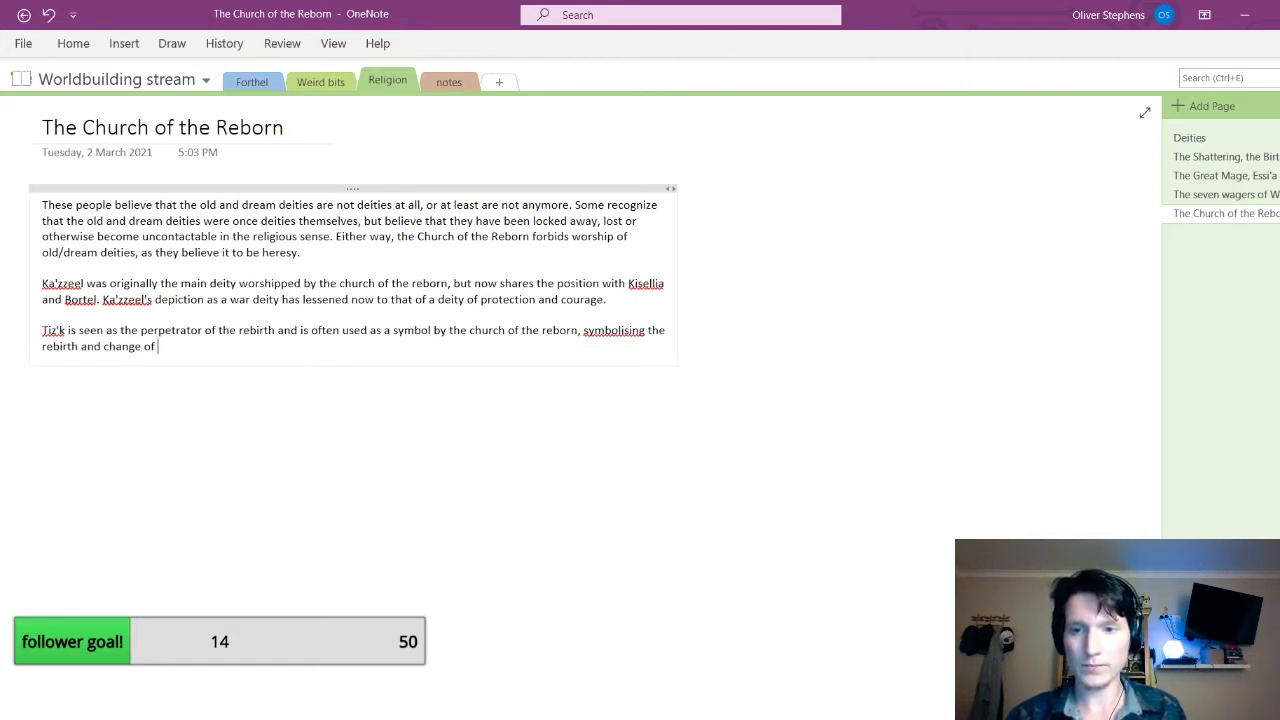
key("BackSpace")
key("BackSpace")
key("BackSpace")
type("from")
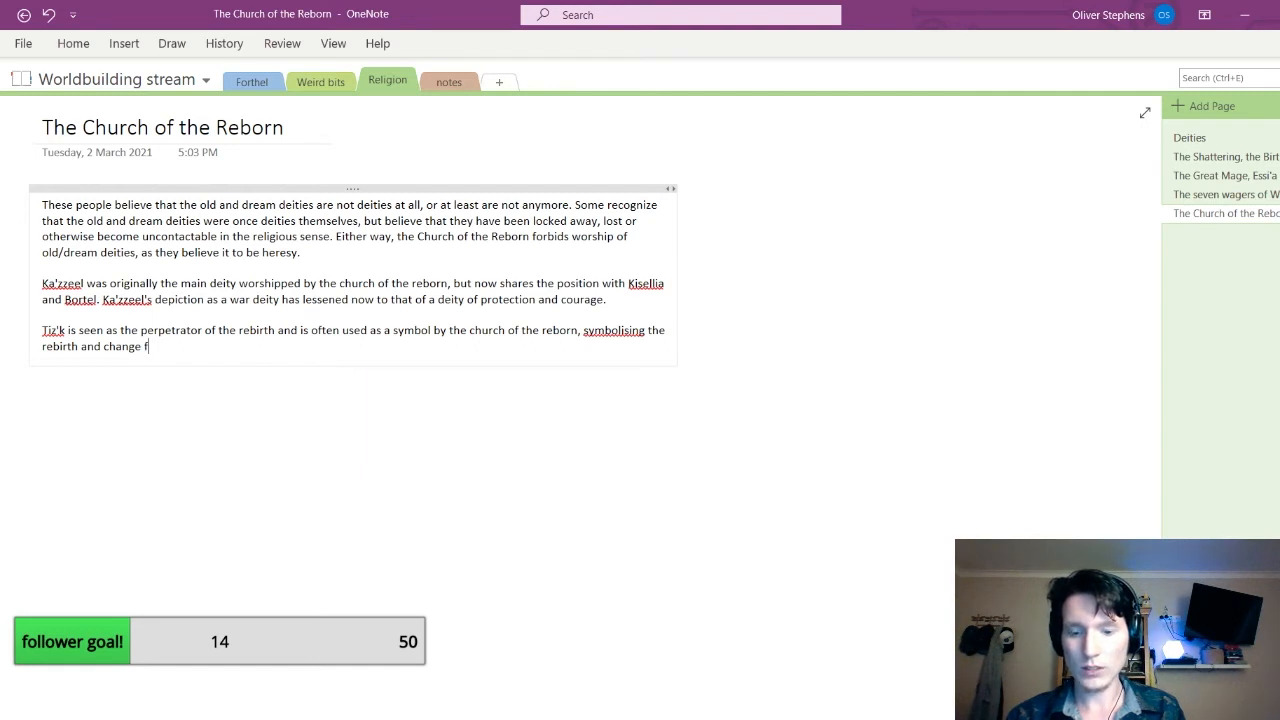
key("BackSpace")
Add "the shattering and its effects" to the Tiz'k sentence, correcting the spelling of "shattering"
type("m the shatteri")
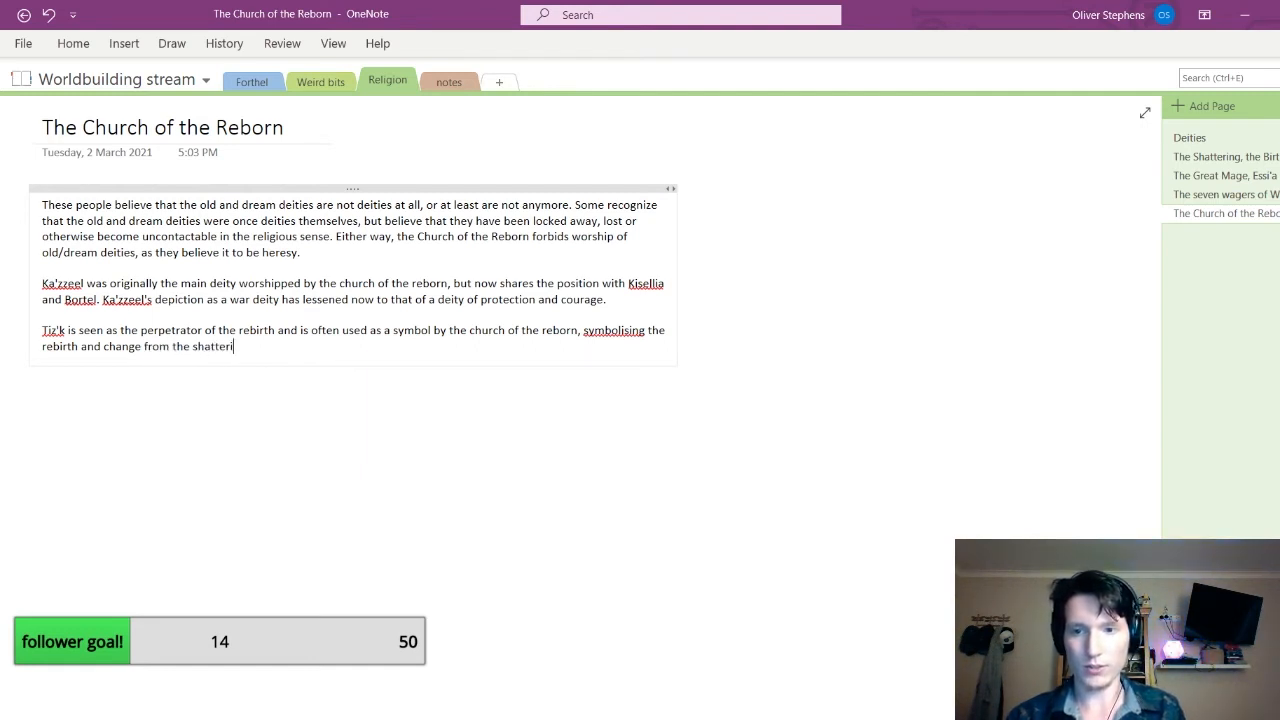
key("BackSpace")
type("ring and")
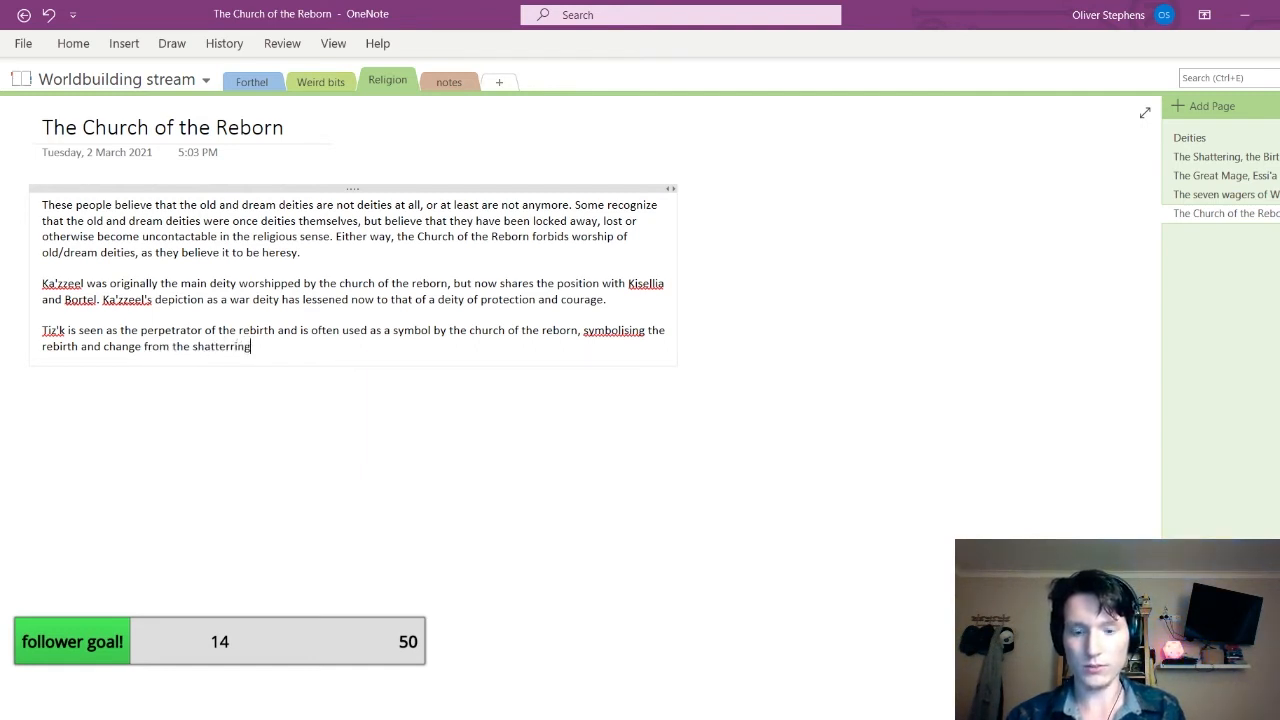
key("BackSpace")
key("BackSpace")
key("BackSpace")
key("BackSpace")
key("BackSpace")
key("BackSpace")
key("BackSpace")
key("BackSpace")
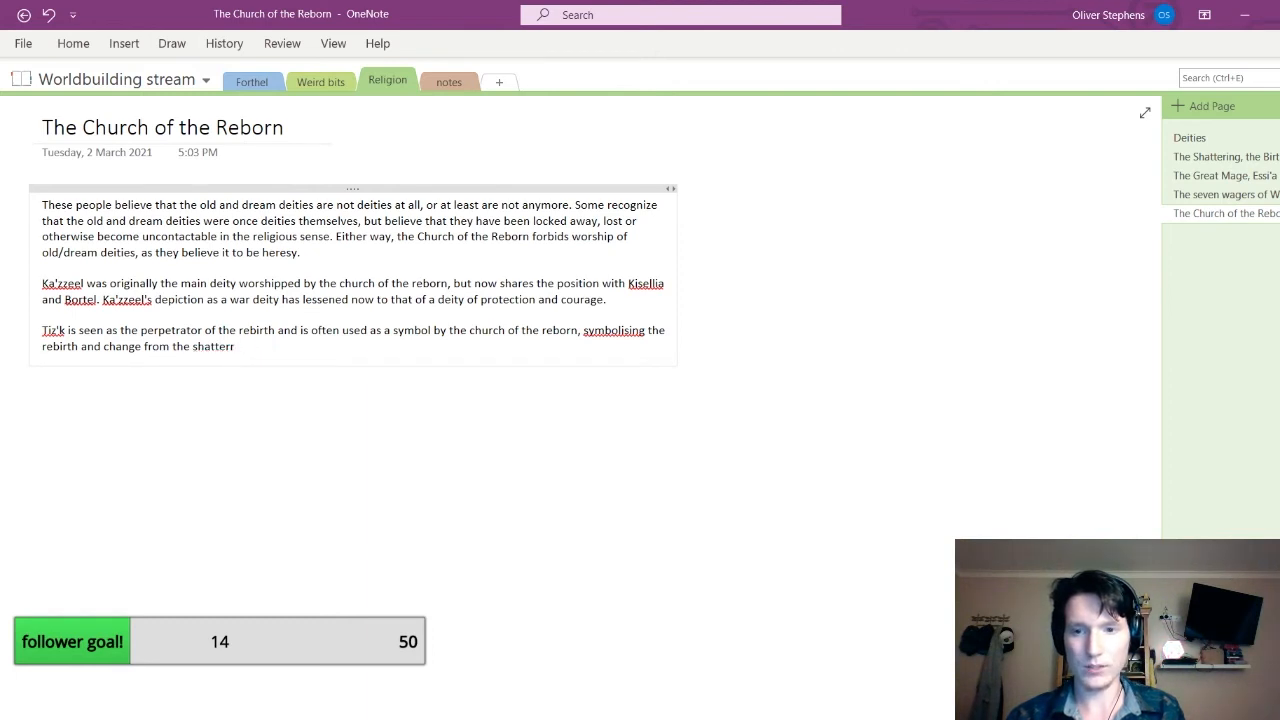
type("ing and its effects")
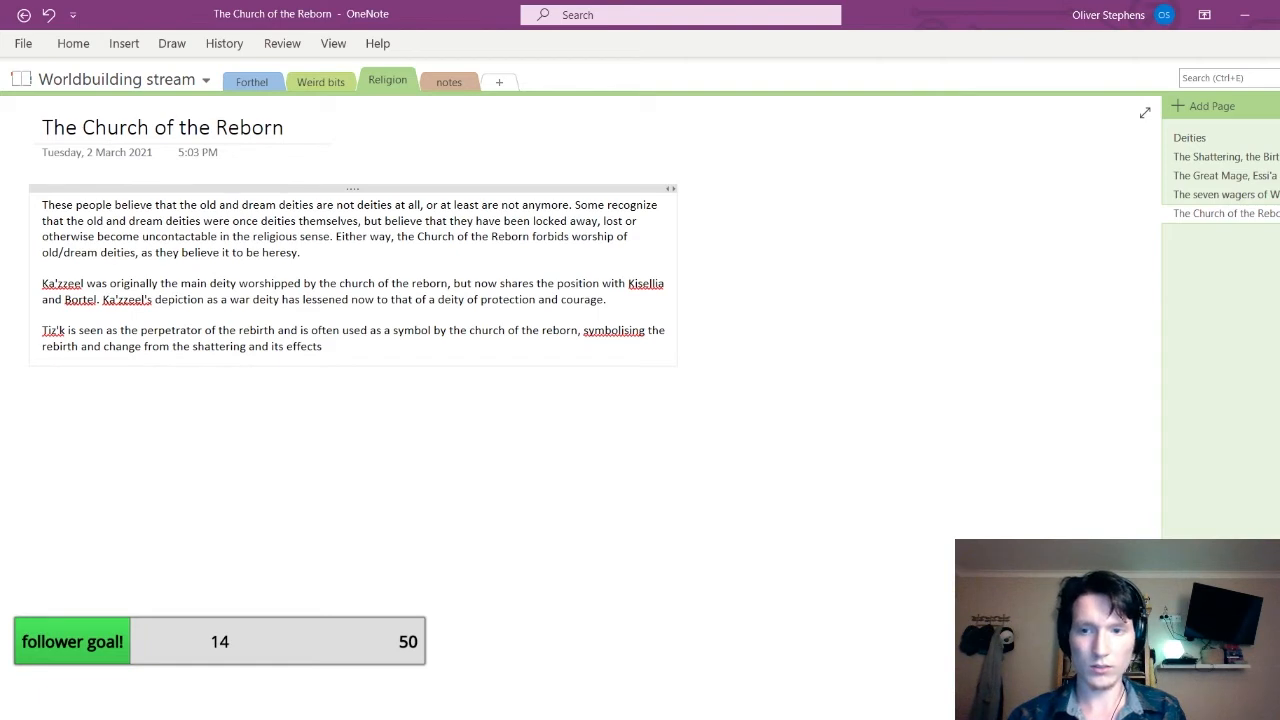
Finish the Tiz'k sentence with ", but is rarely worshipped in the same way as the others."
type(", but is")
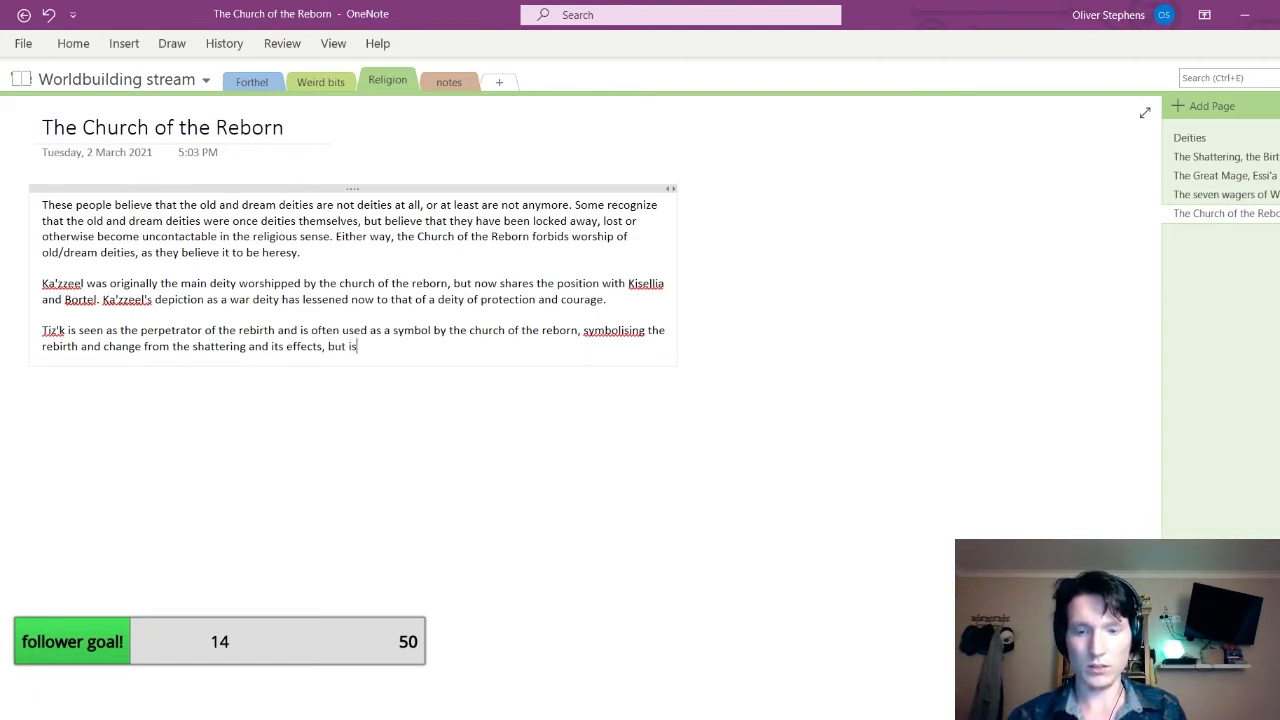
type(" rarely w")
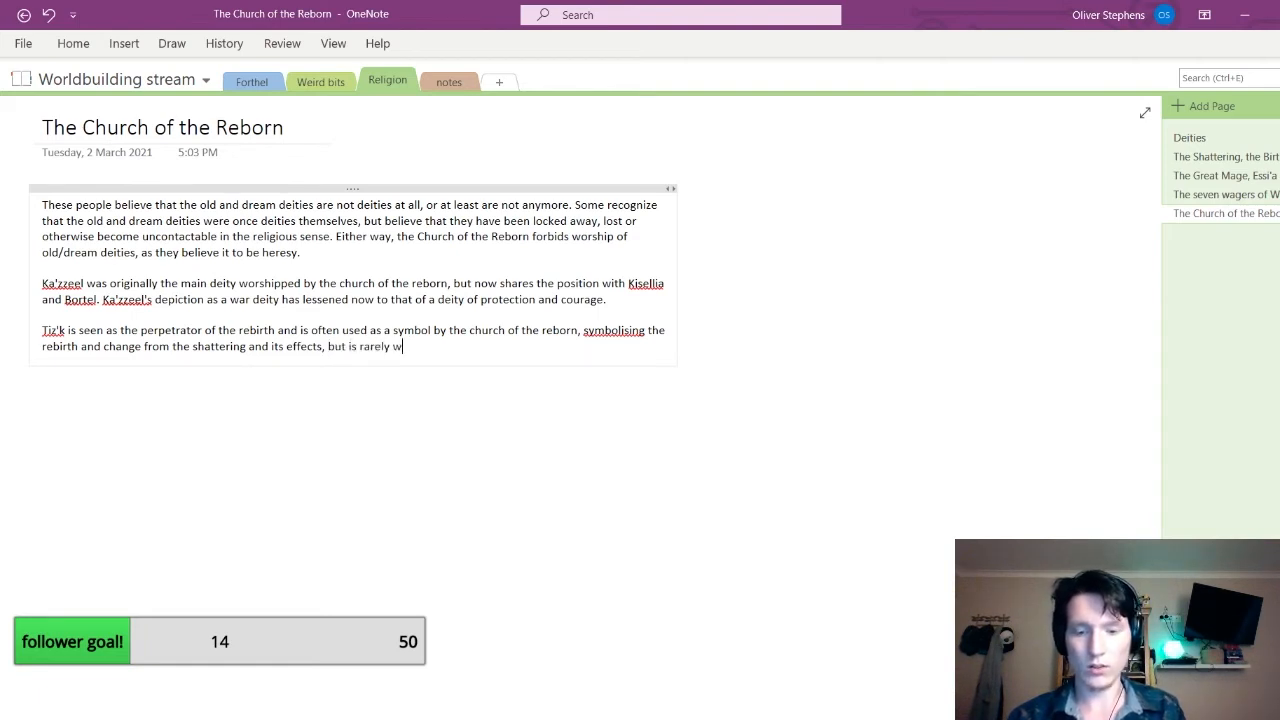
type("orshipped")
key("BackSpace")
key("BackSpace")
key("BackSpace")
key("BackSpace")
key("BackSpace")
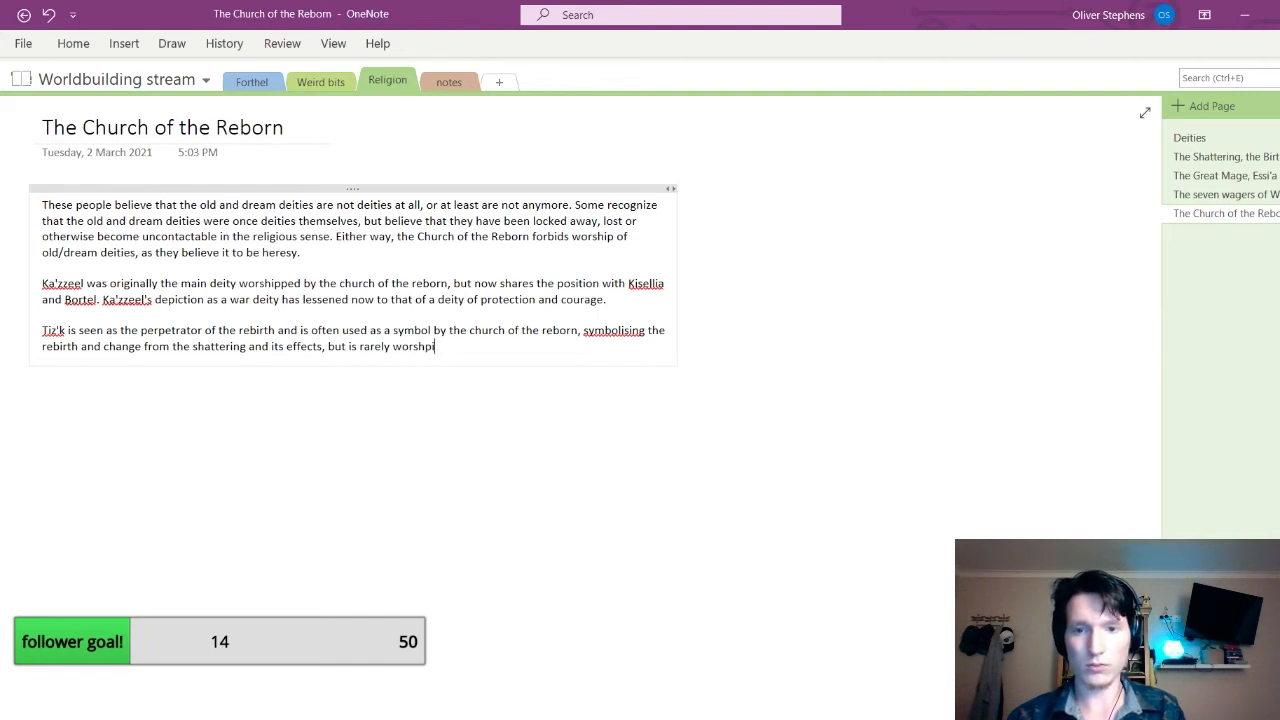
type("ipped")
type("in t")
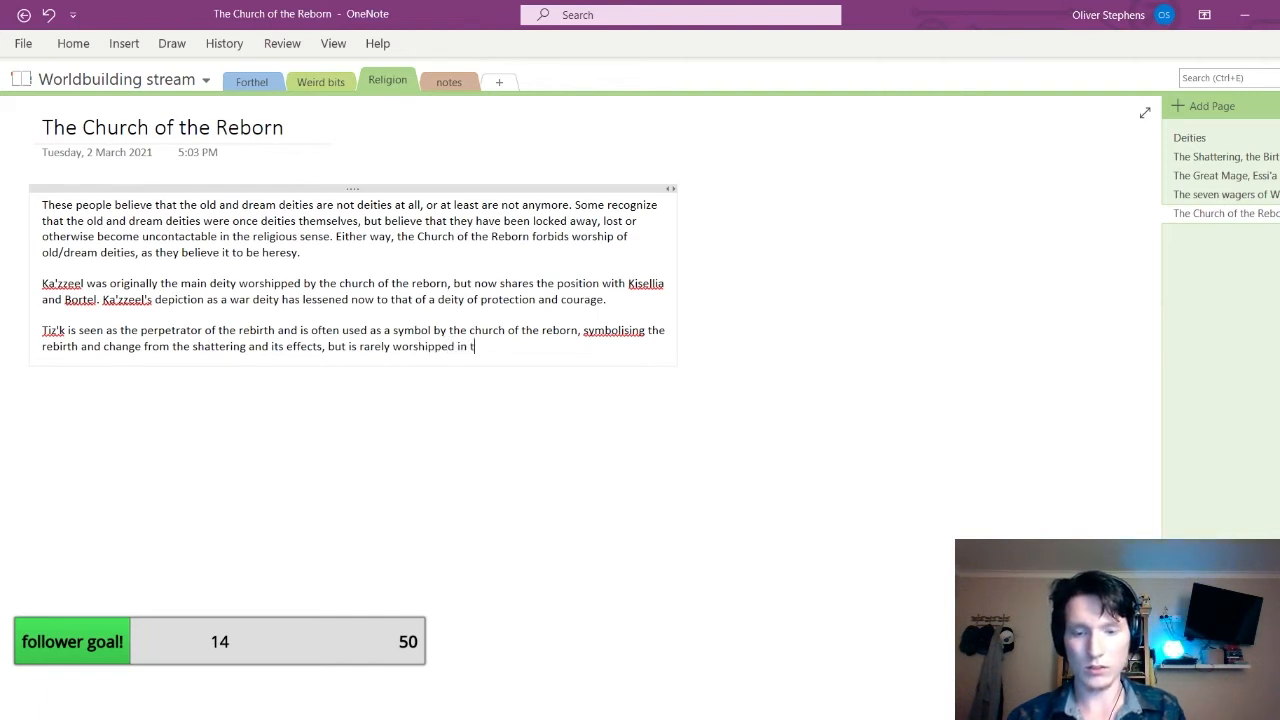
type("he same way as the others.")
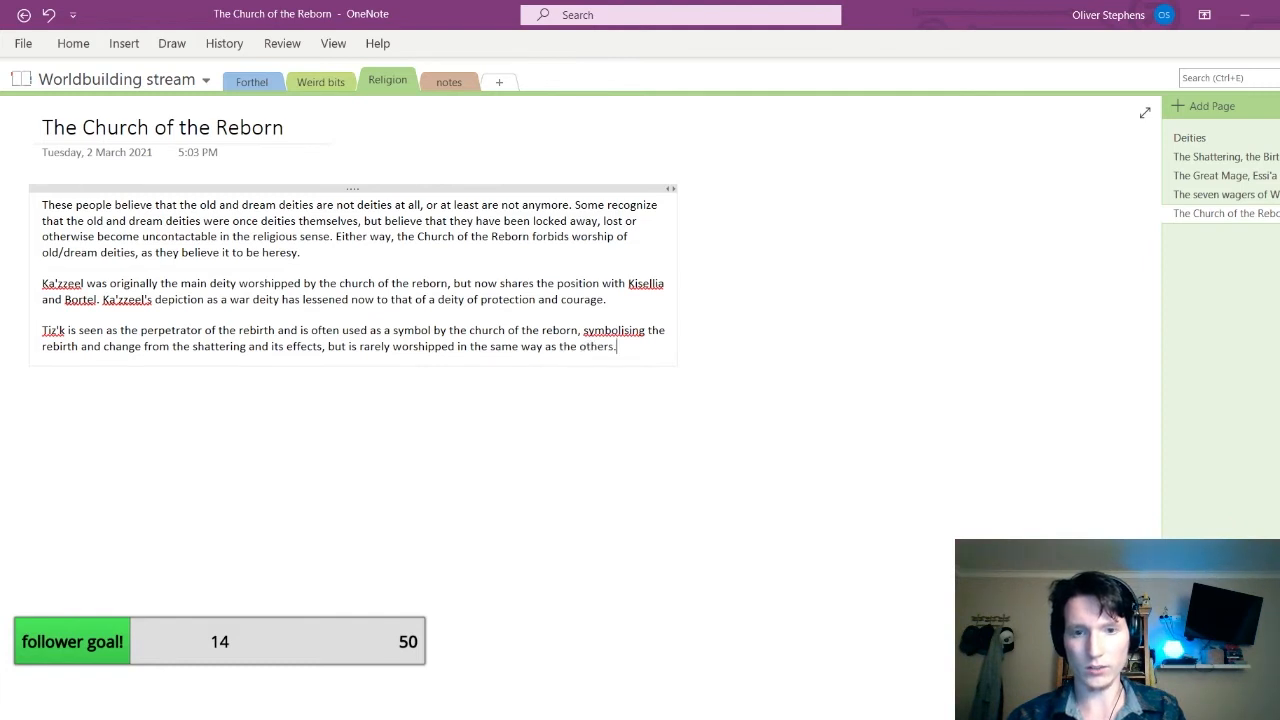
Review the list of old, new and dream deities on the Deities page, and return to The Church of the Reborn page
key("alt+Tab")
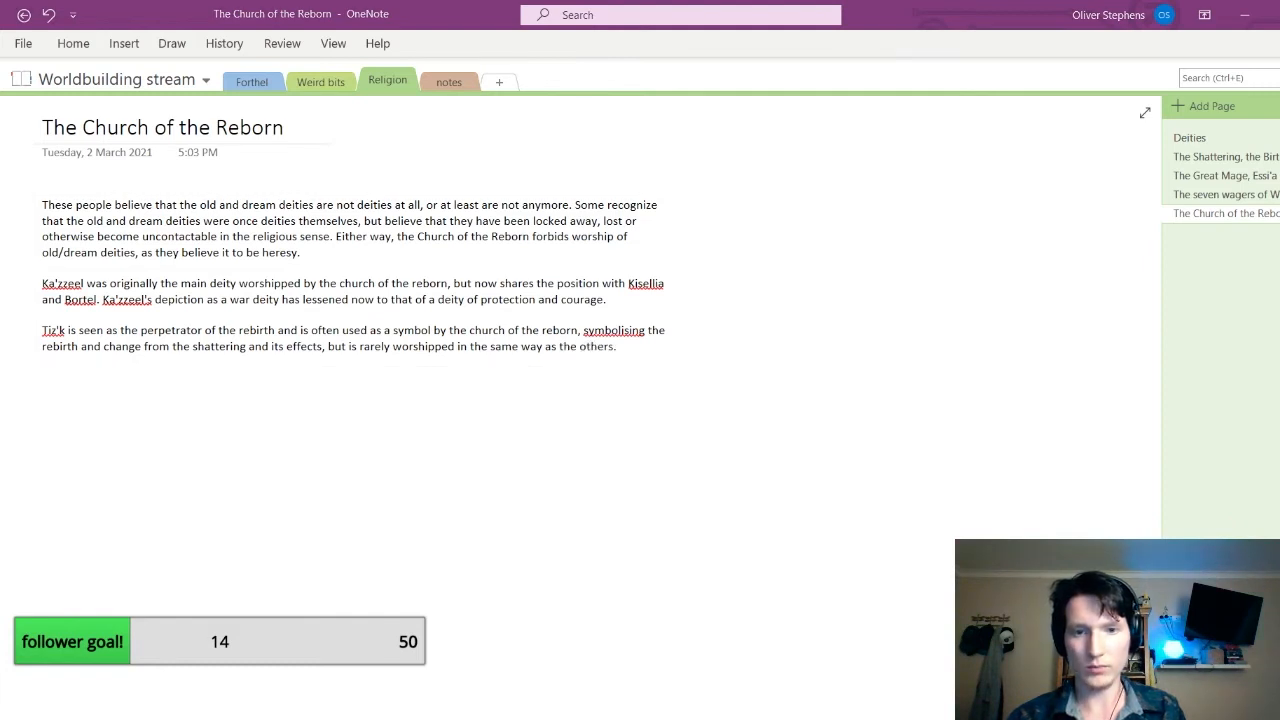
key("alt+Tab")
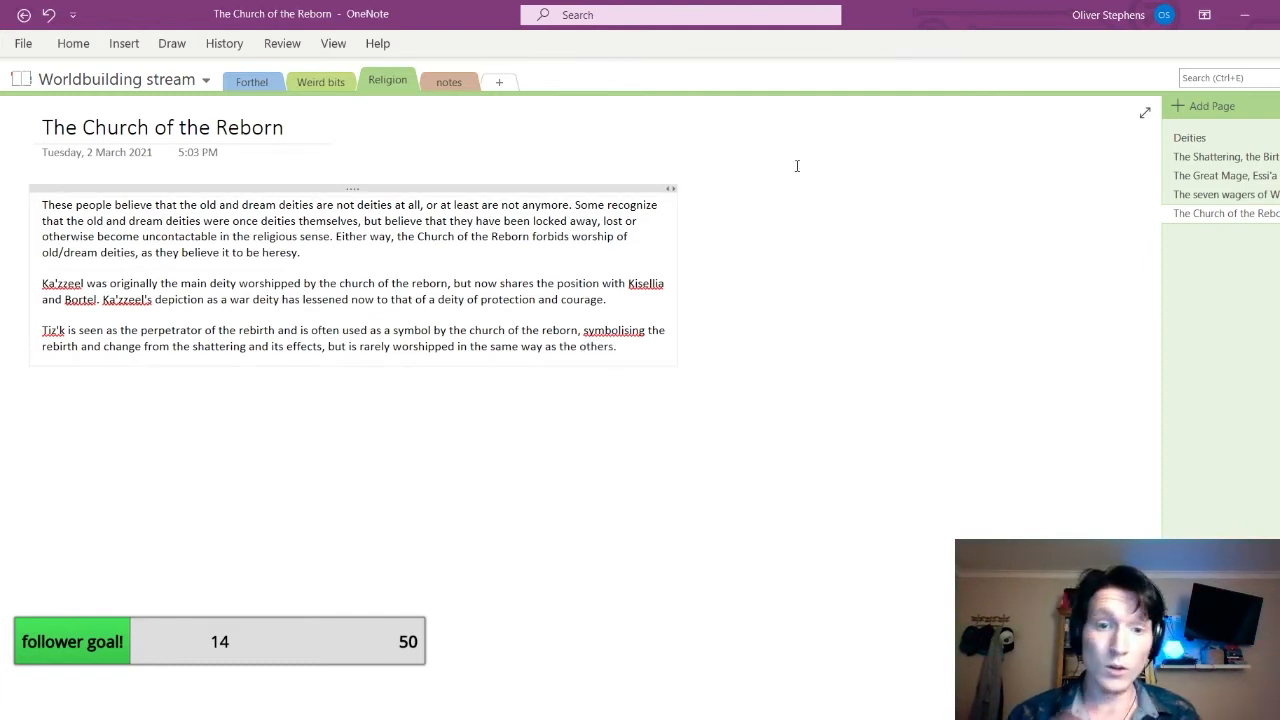
left_click(1238, 158)
left_click(1230, 140)
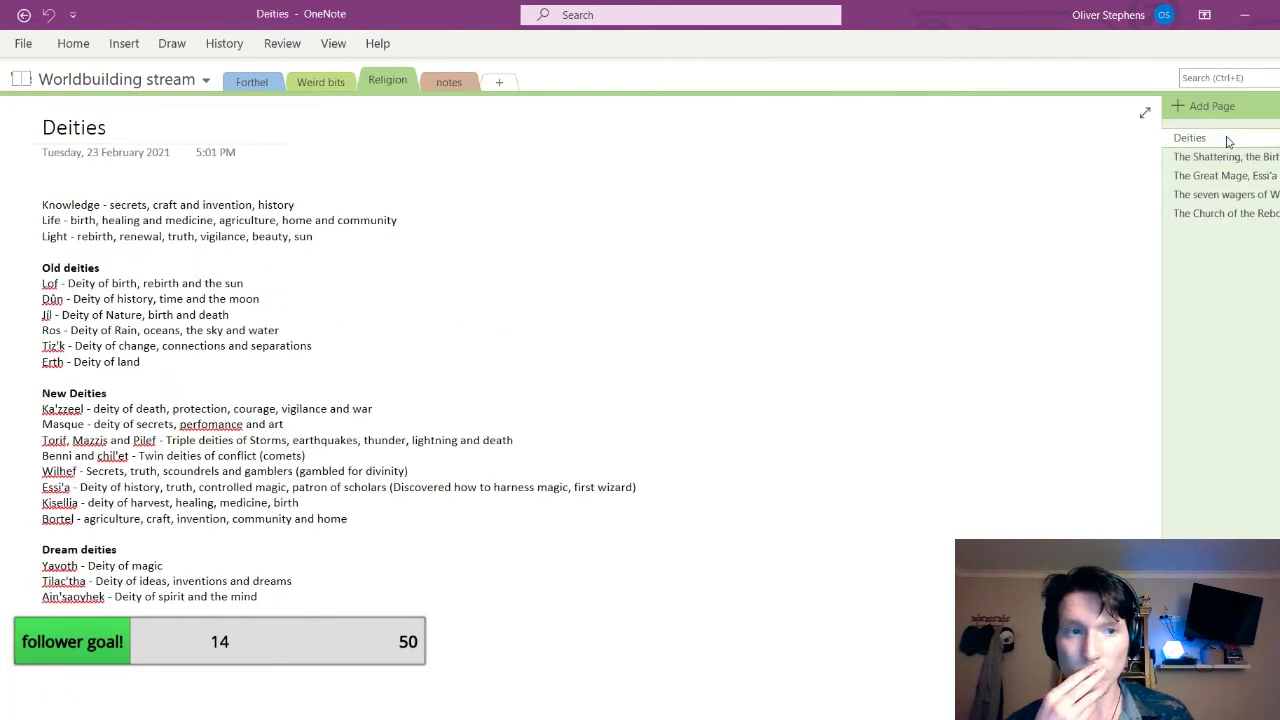
left_click(1238, 198)
left_click(1248, 214)
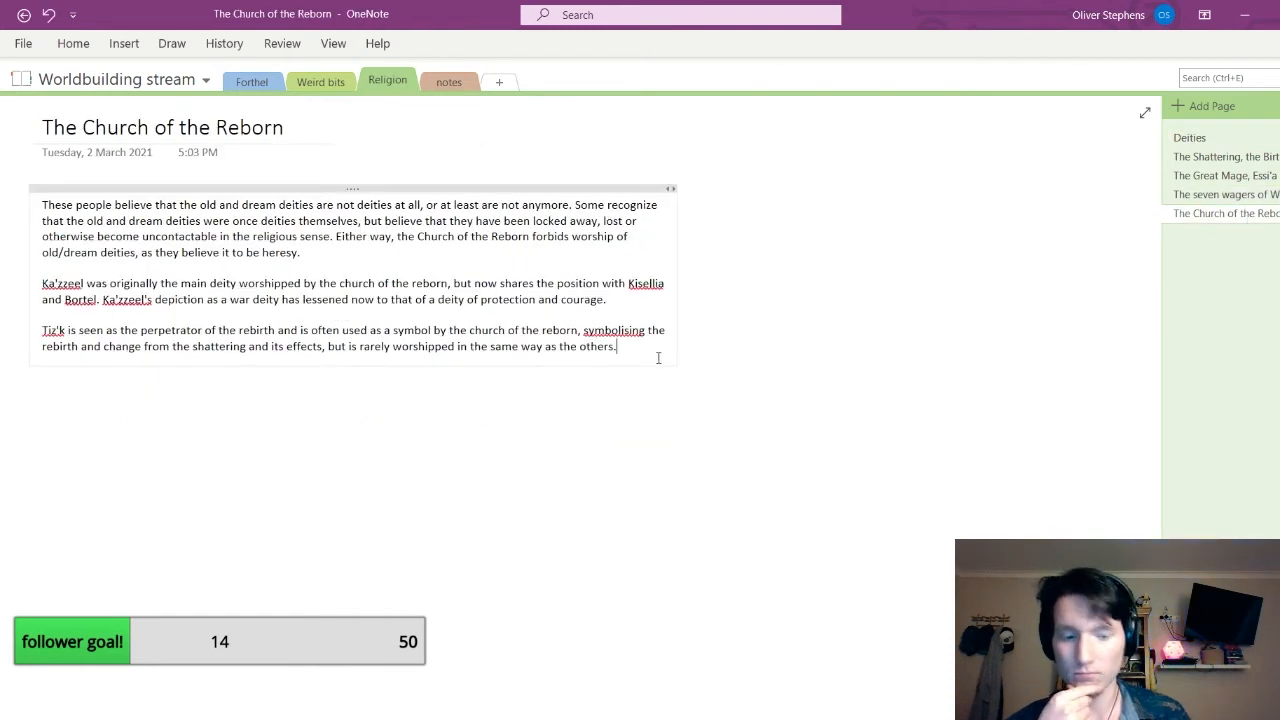
Start a new paragraph after the Tiz'k text, and consult the Deities page before returning to The Church of the Reborn page
key("Return")
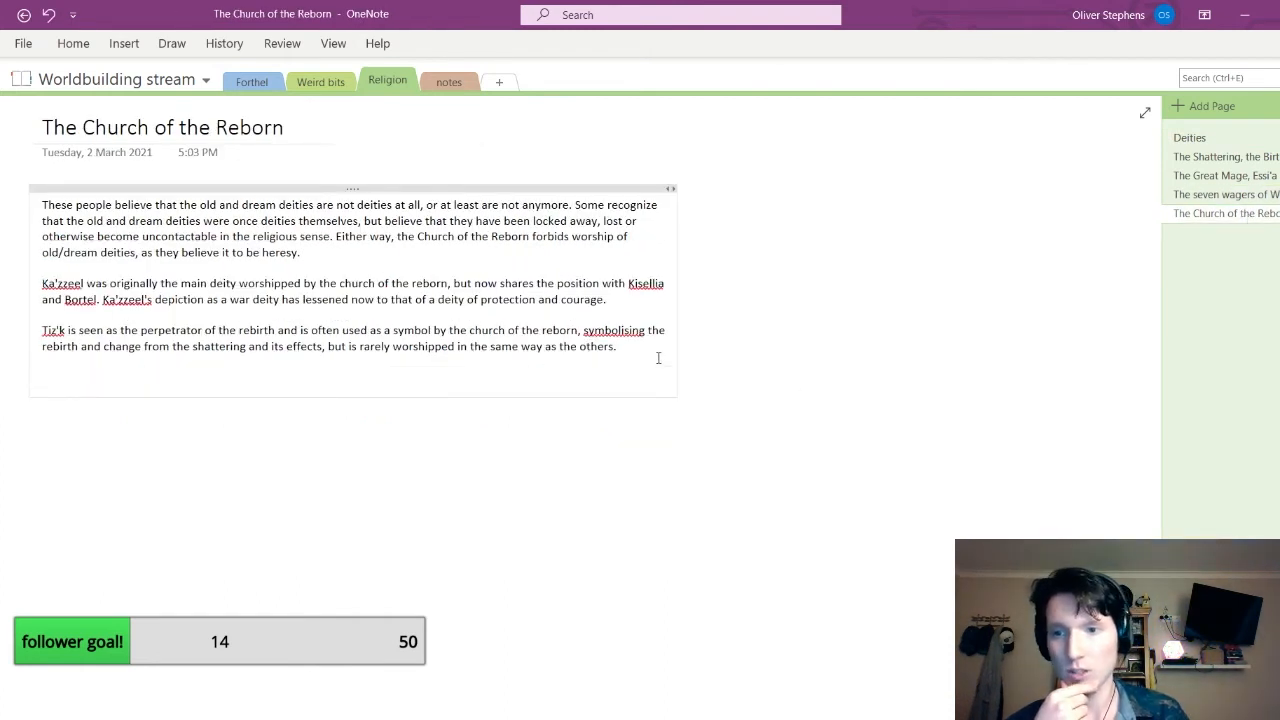
left_click(1227, 138)
left_click(1230, 214)
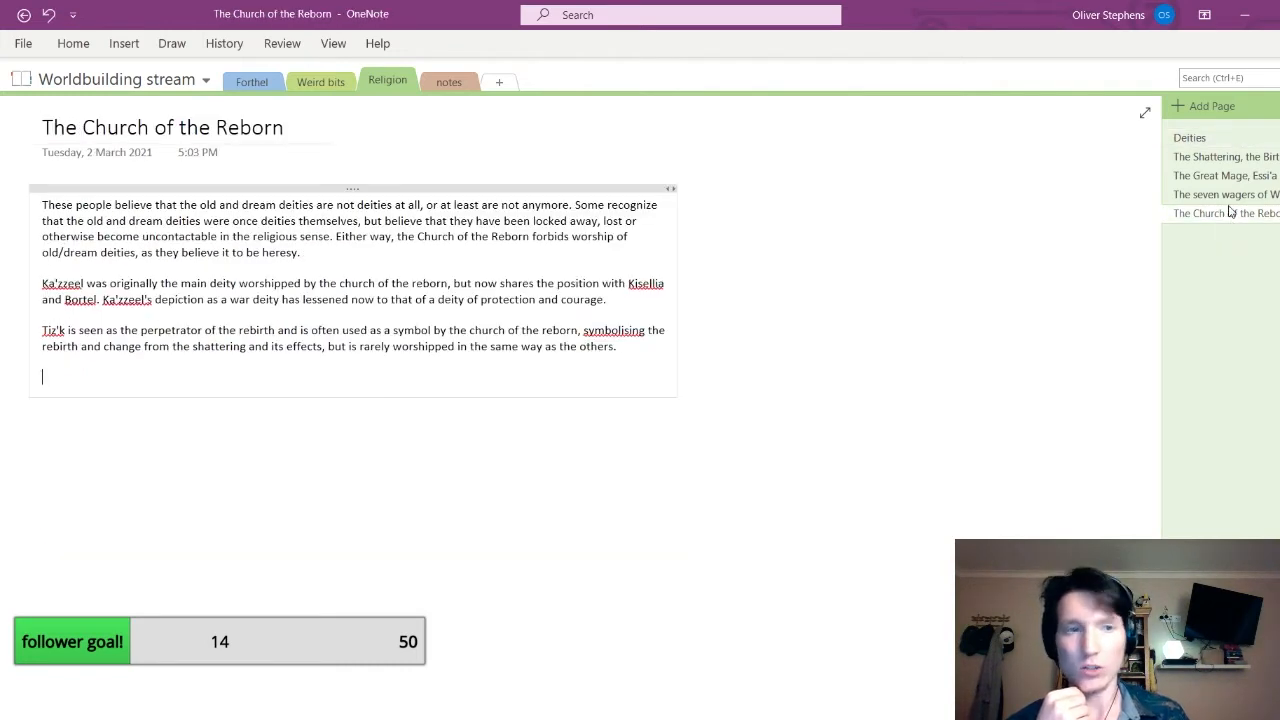
left_click(1211, 140)
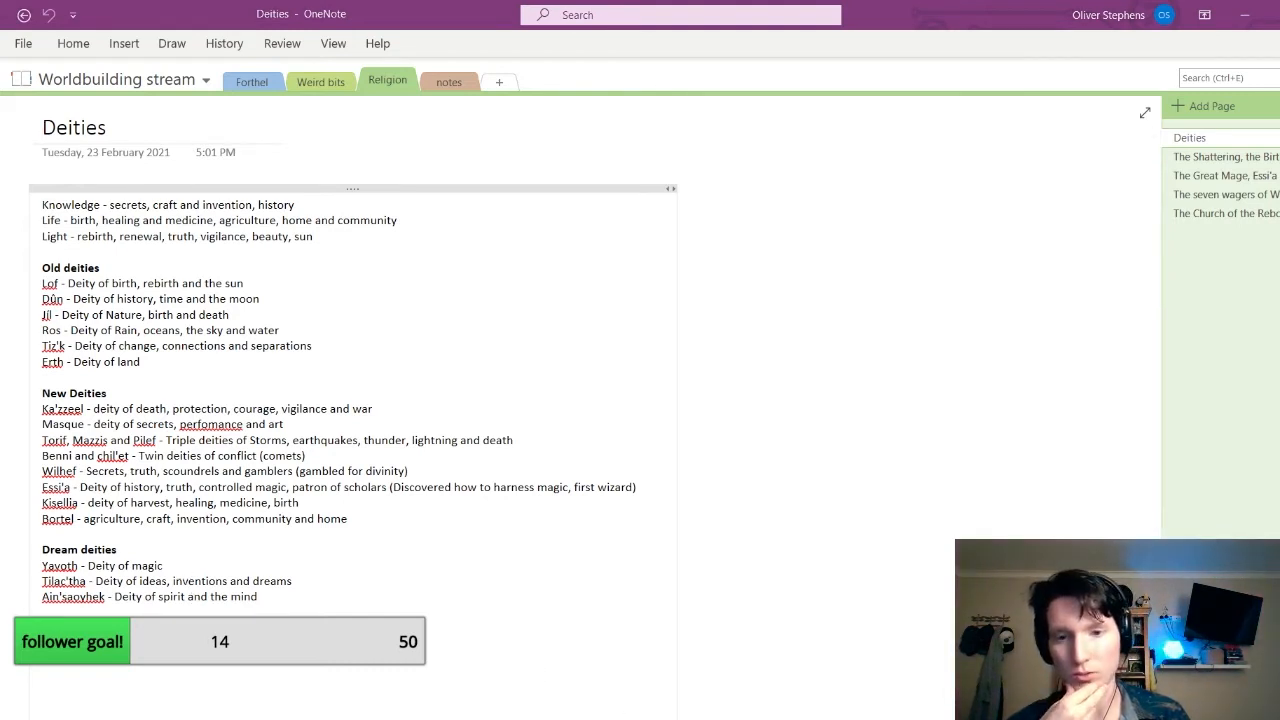
key("alt+Tab")
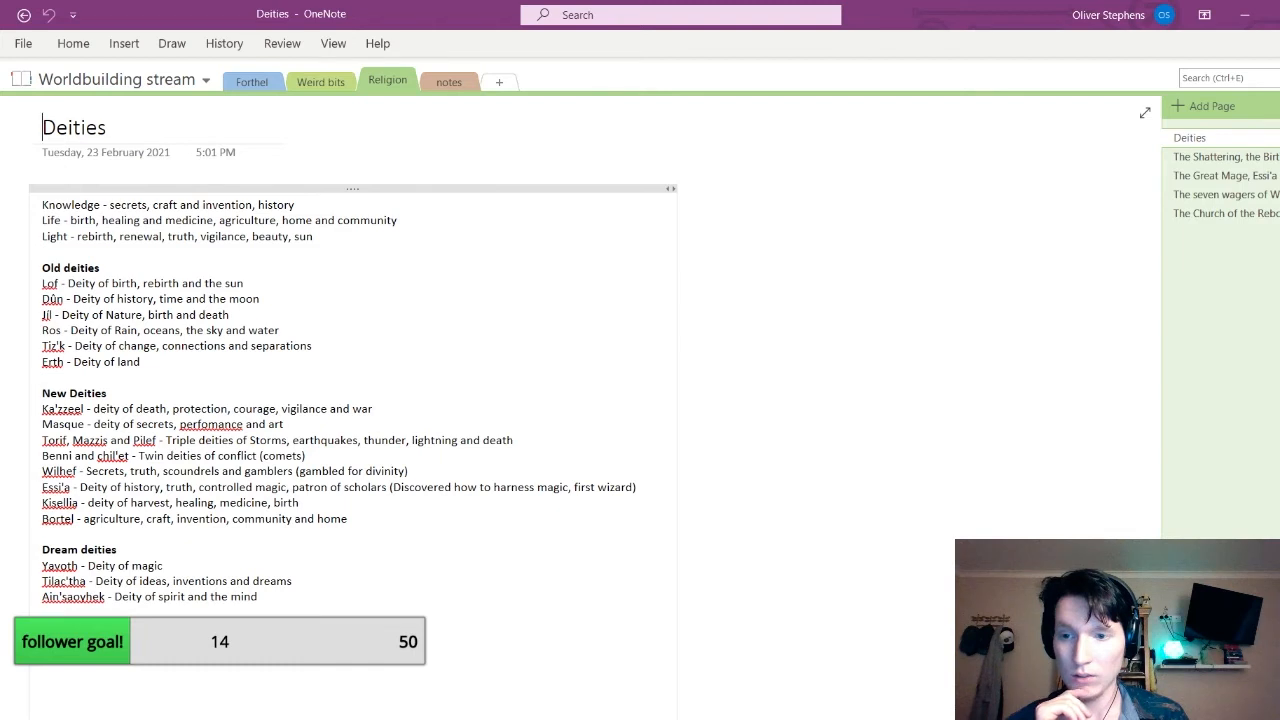
left_click(1240, 215)
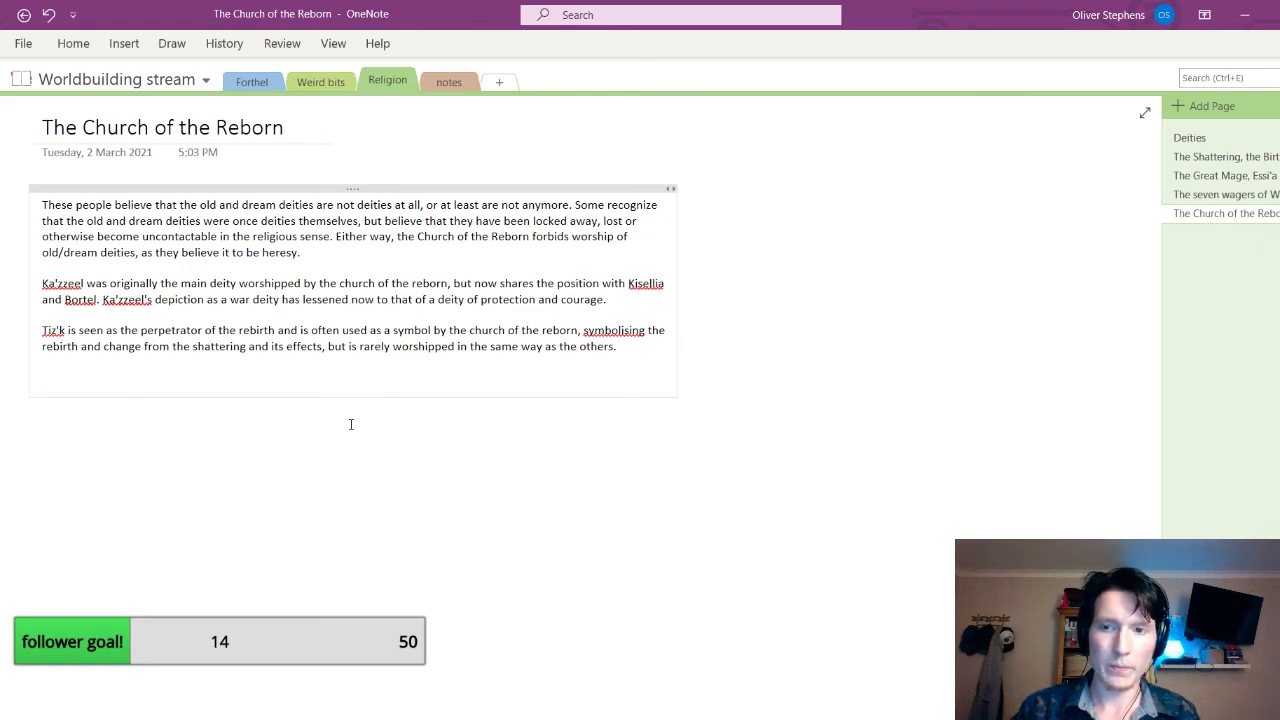
Append "All of these deities have a high rank in the Church" to the end of the Ka'zzeel paragraph
left_click(632, 298)
type("All of these")
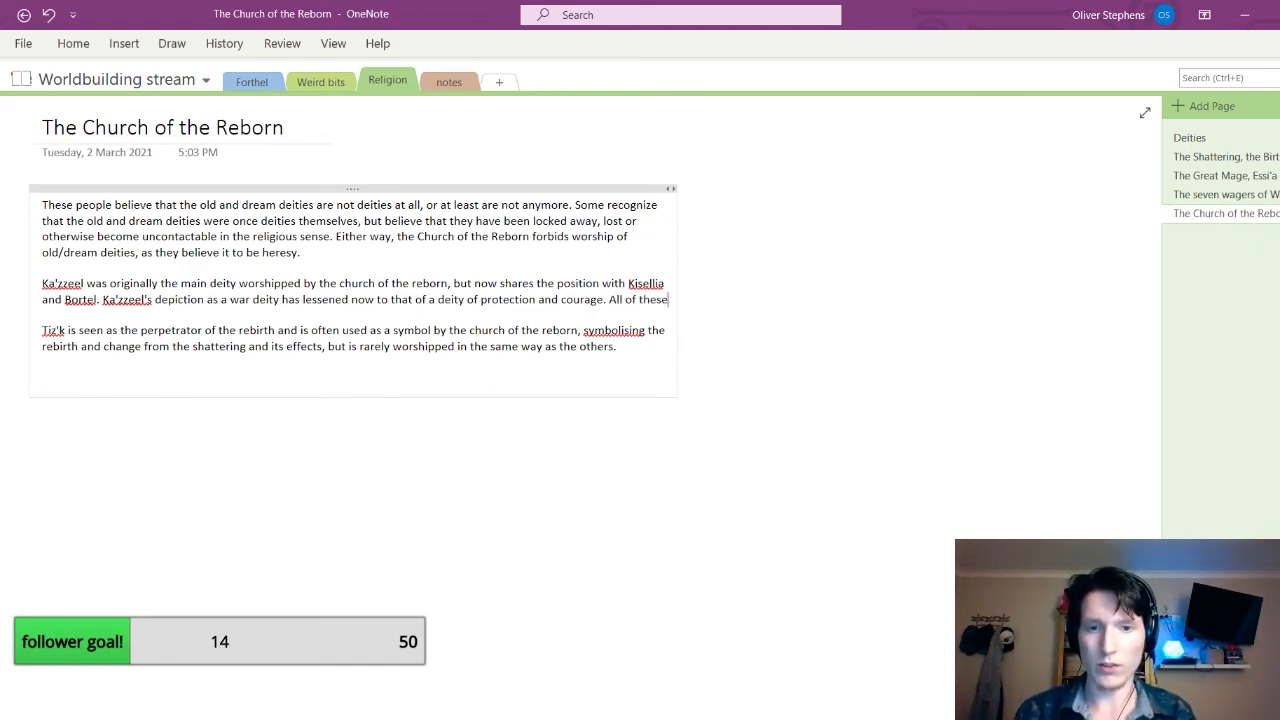
type(" deities hav")
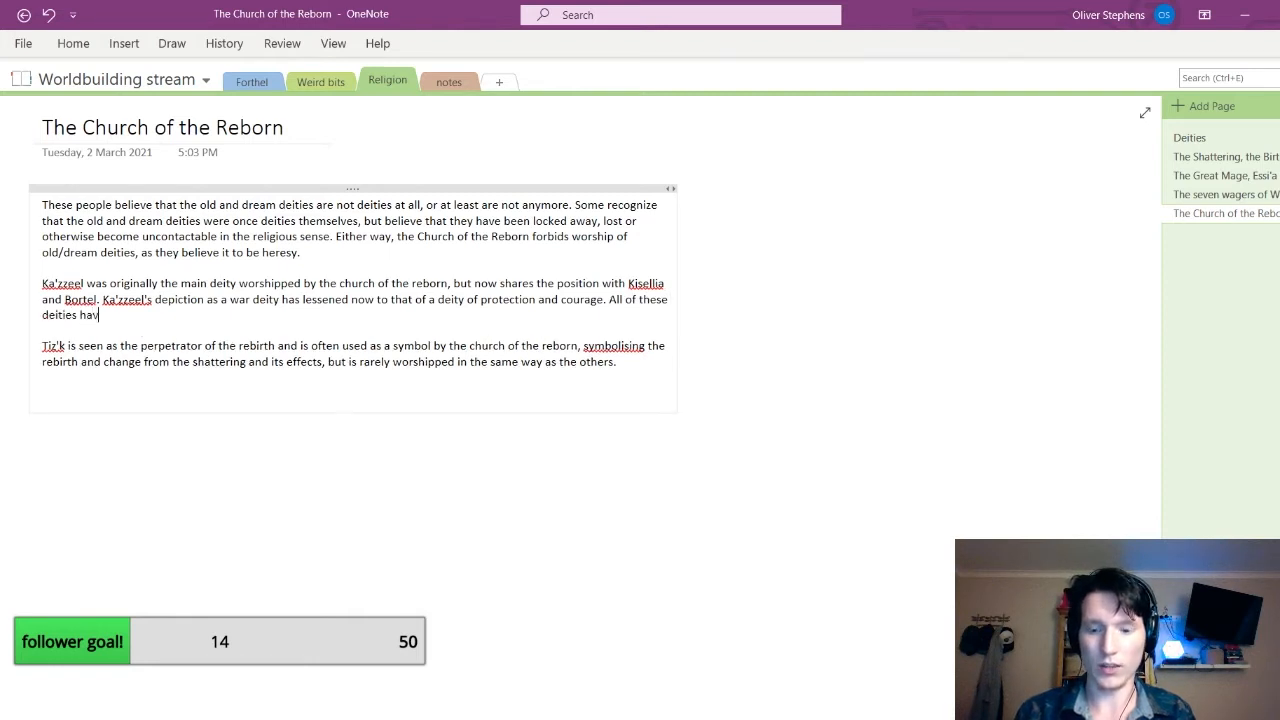
type("e a high rank")
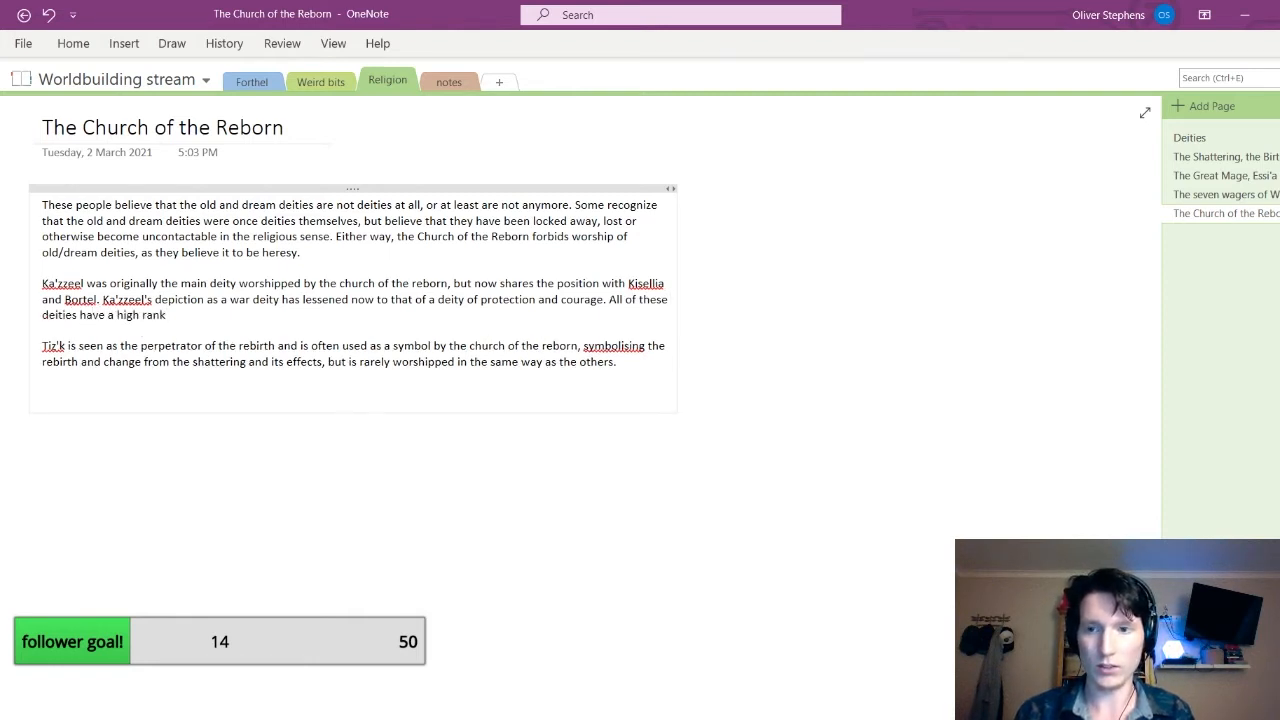
type(" in the C")
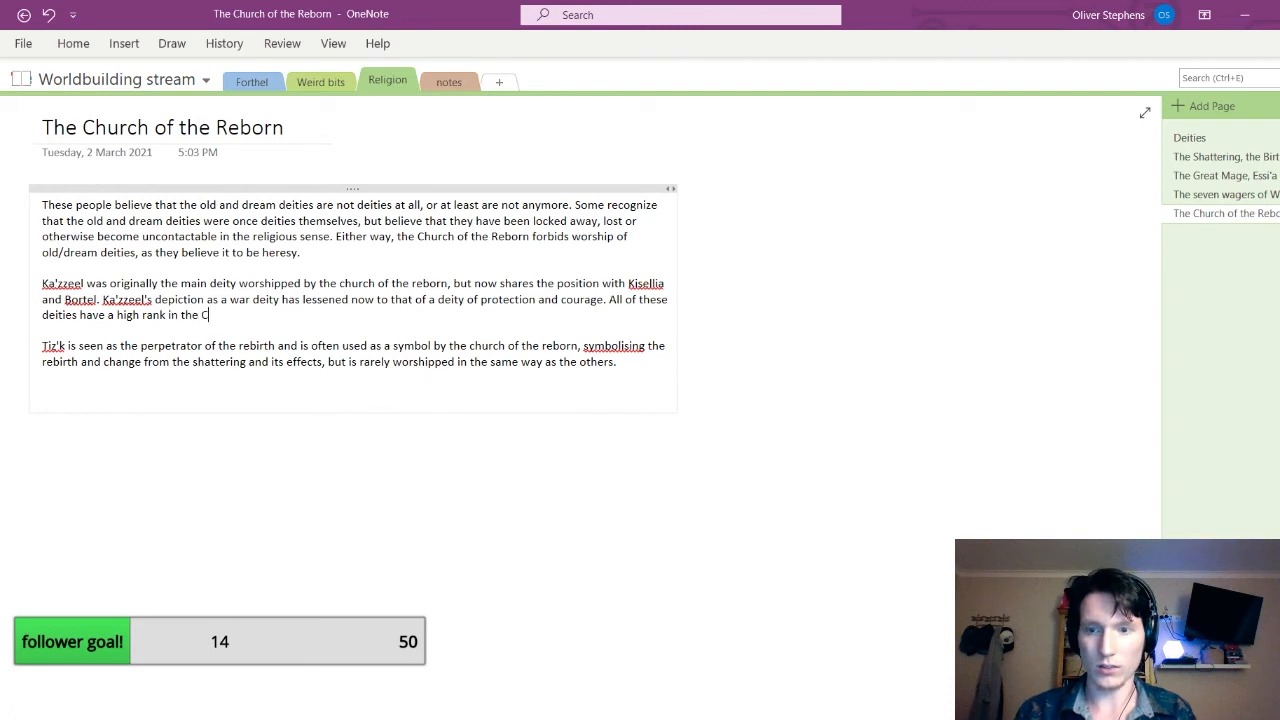
type("hurch")
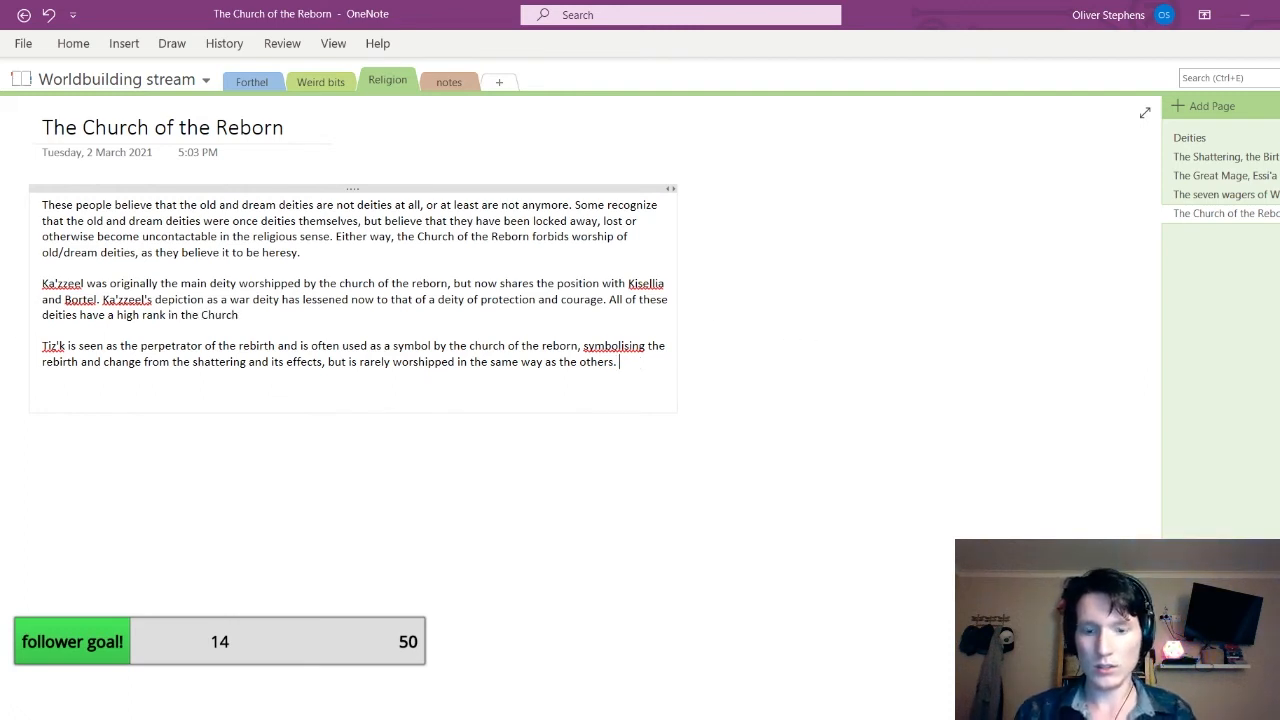
Append "Tiz'k has a mid rank in the church" to the Tiz'k paragraph and start a new paragraph below it
type(" Tiz")
key("BackSpace")
key("BackSpace")
key("BackSpace")
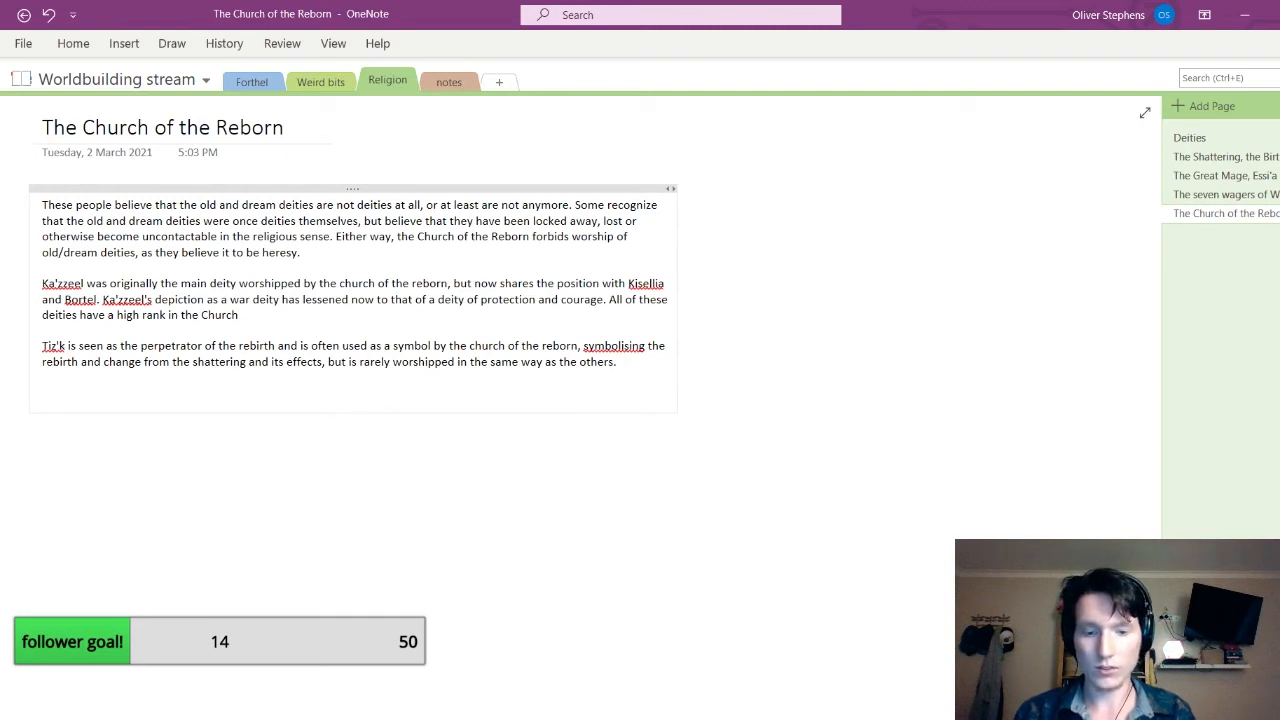
type("Tiz'k ha")
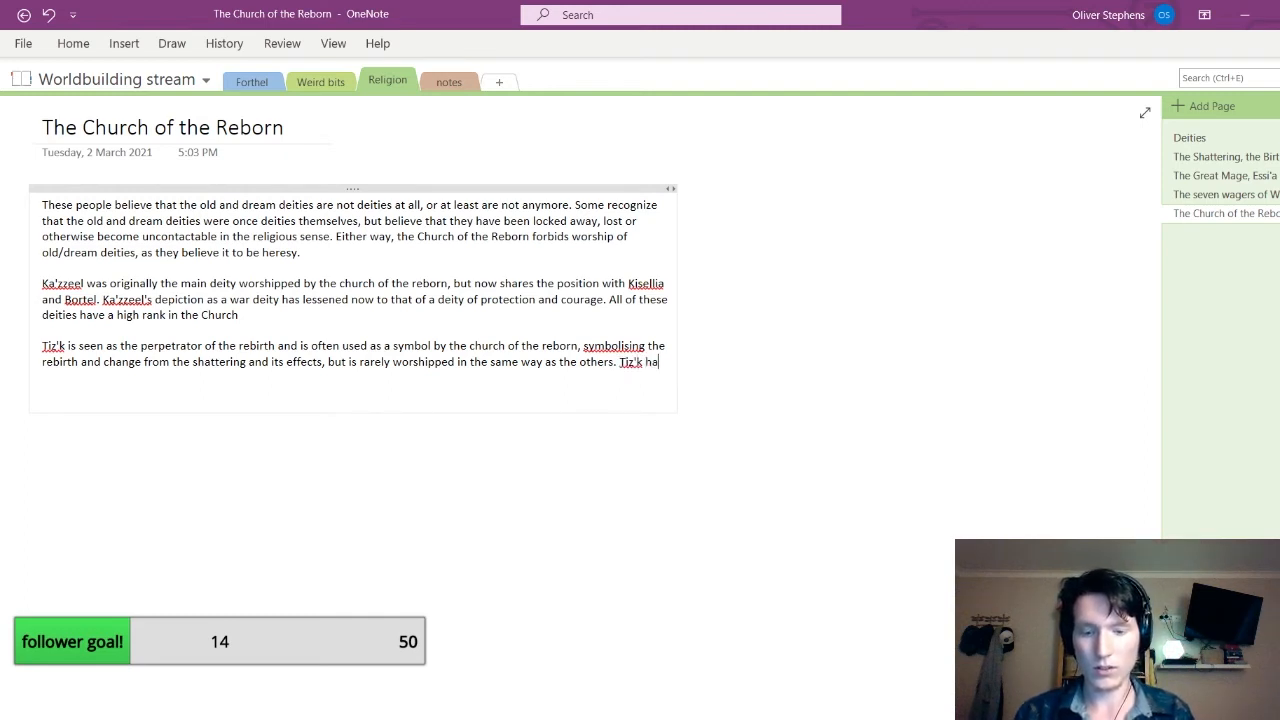
type("s a mid rank")
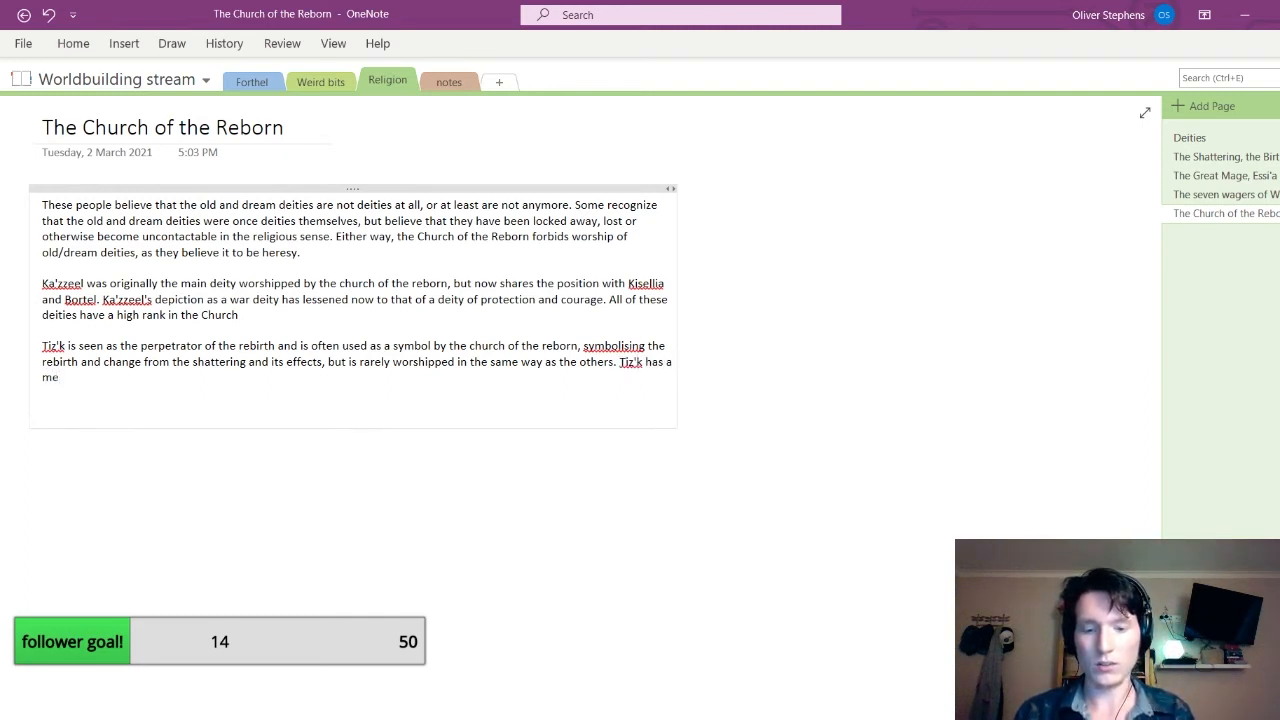
type(" in t")
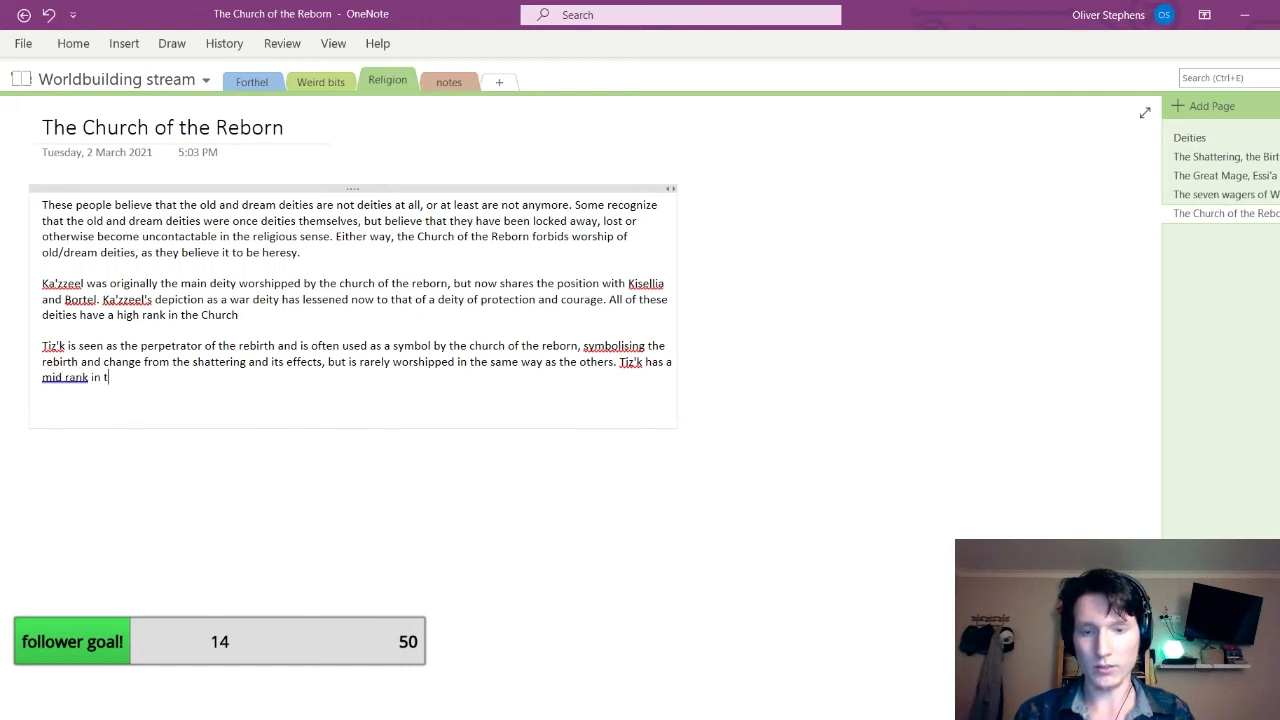
type("he church")
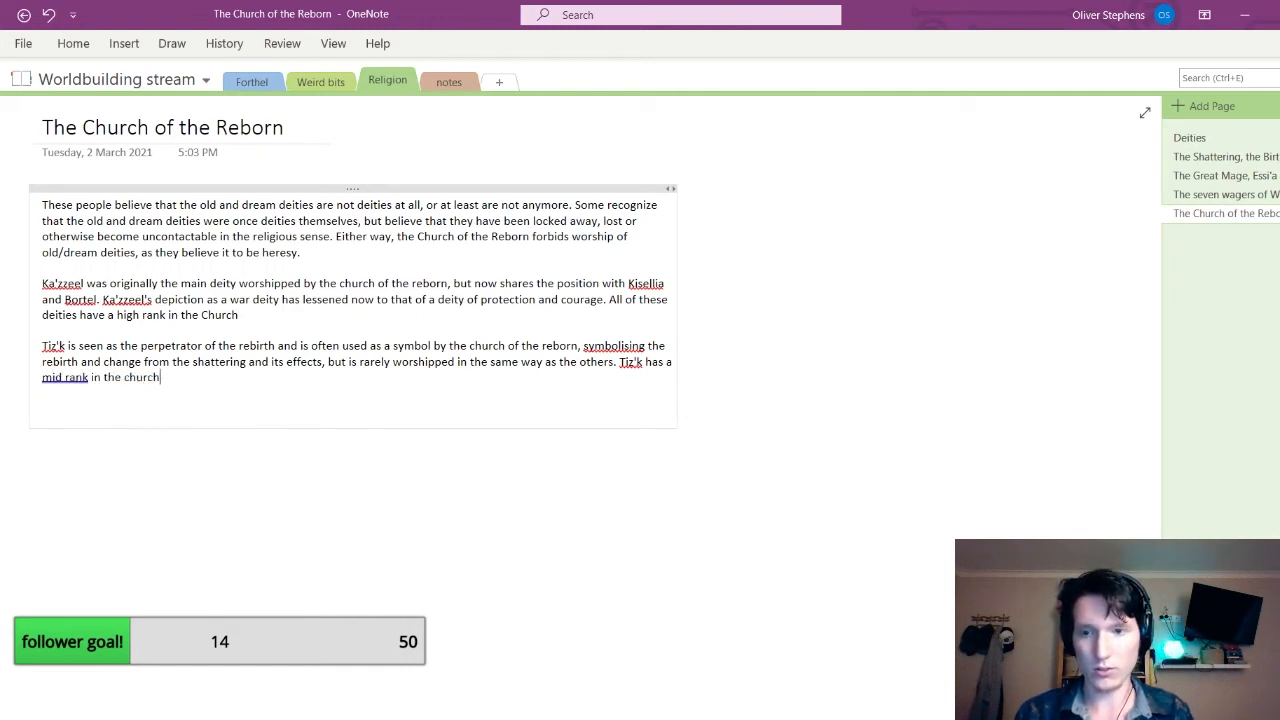
key("Return")
key("Return")
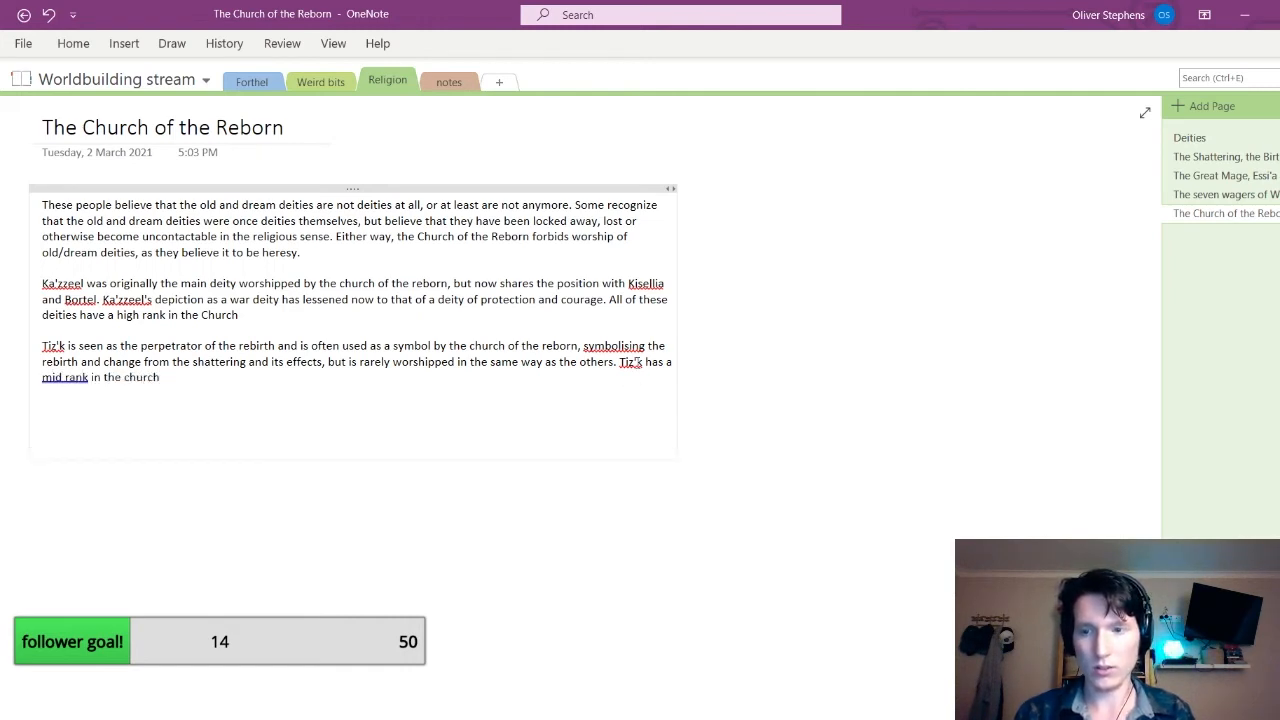
Check the New Deities list on the Deities page against The Church of the Reborn page, ending on the church page
left_click(1229, 140)
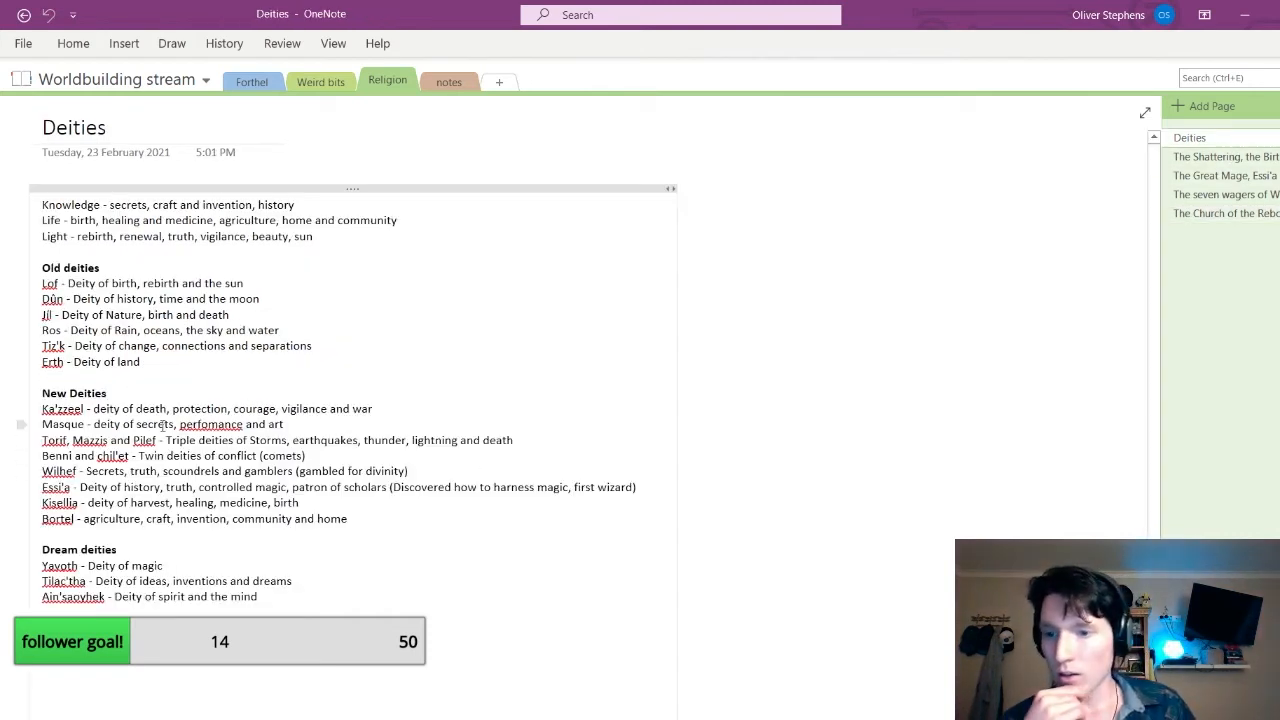
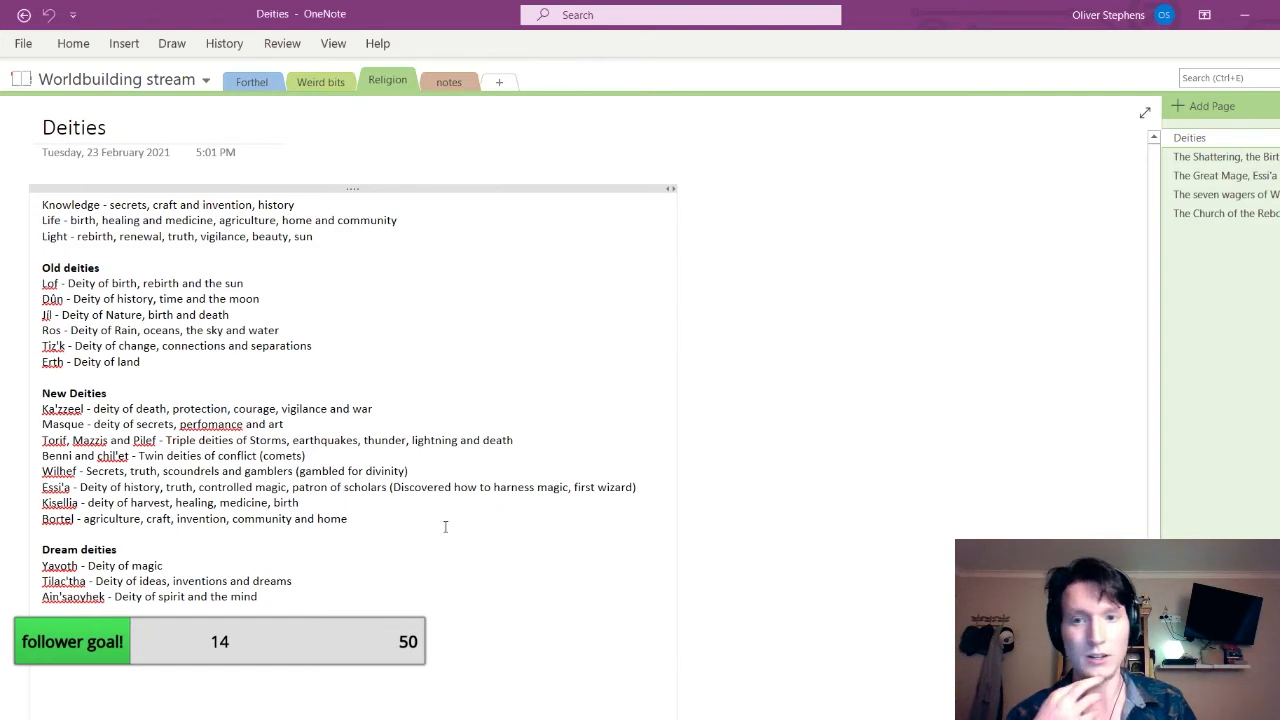
left_click(1277, 215)
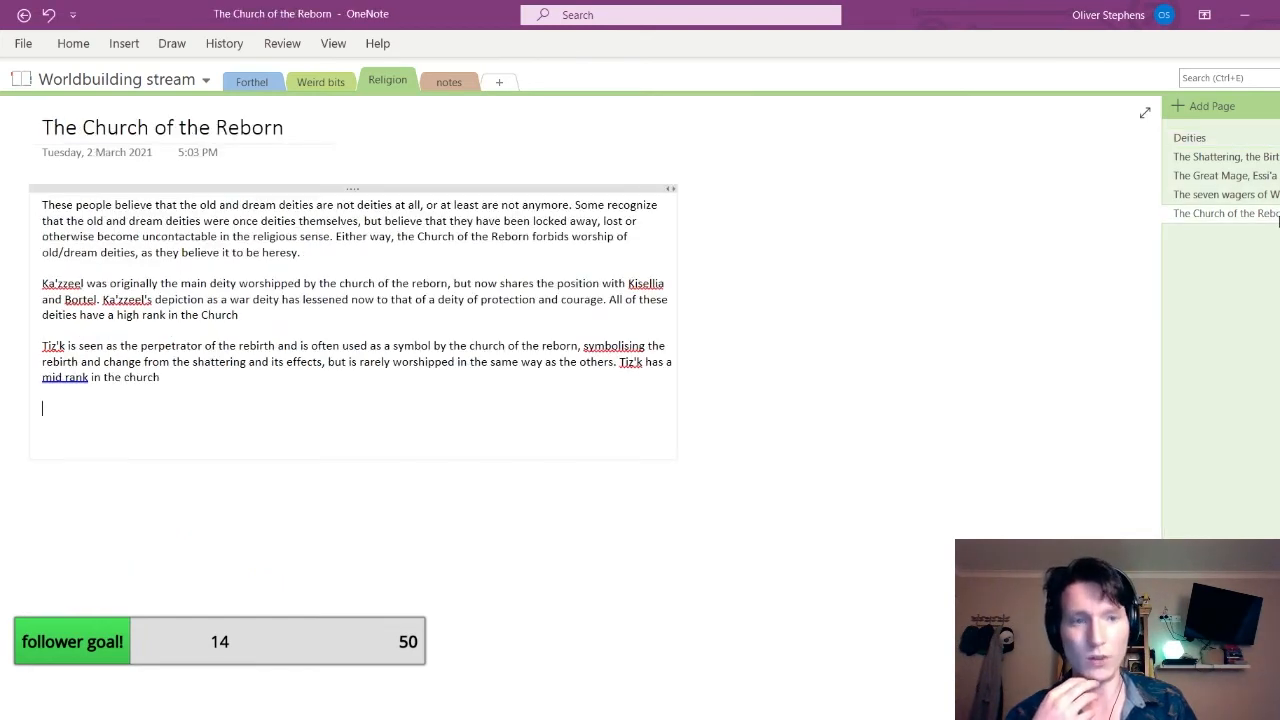
left_click(1240, 138)
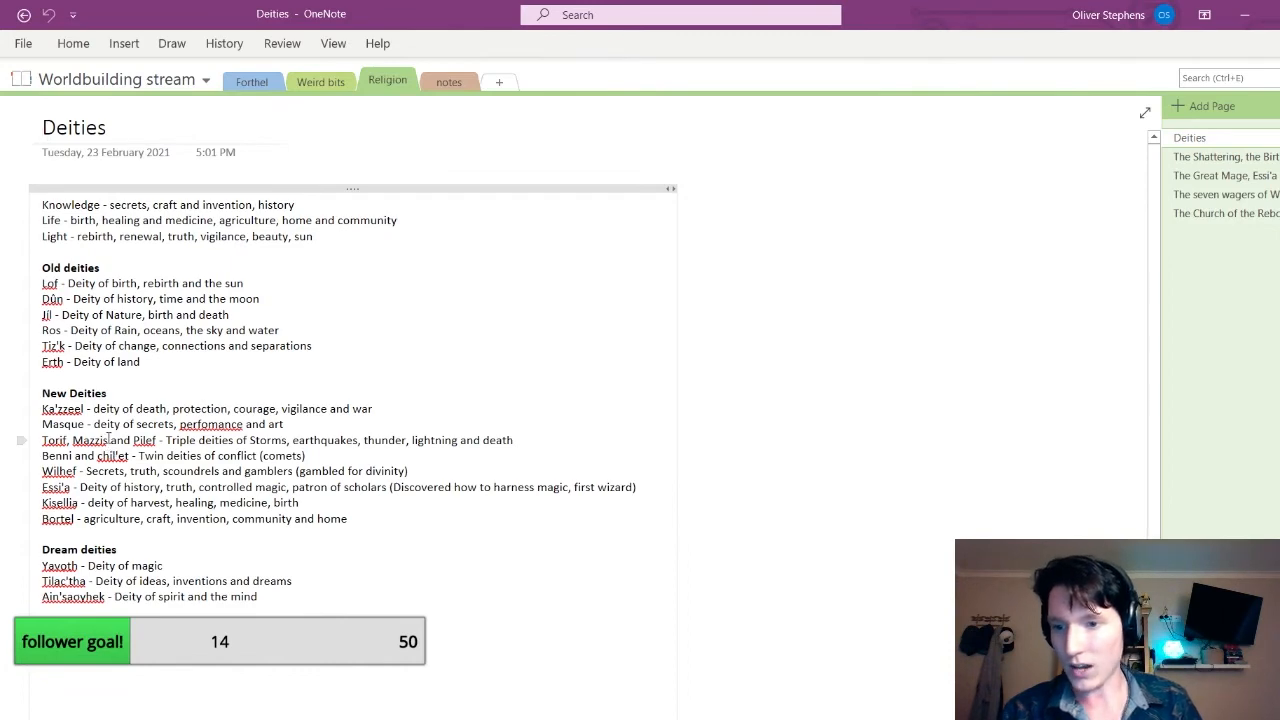
left_click(1264, 215)
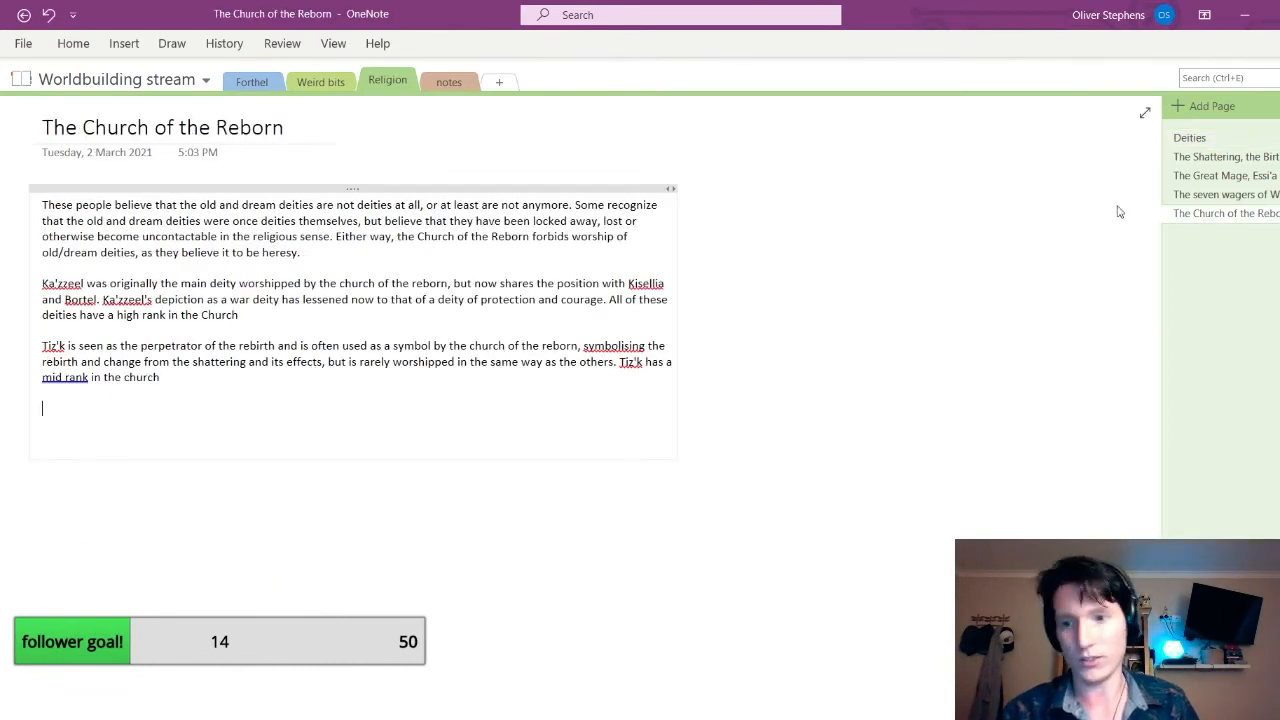
left_click(1274, 139)
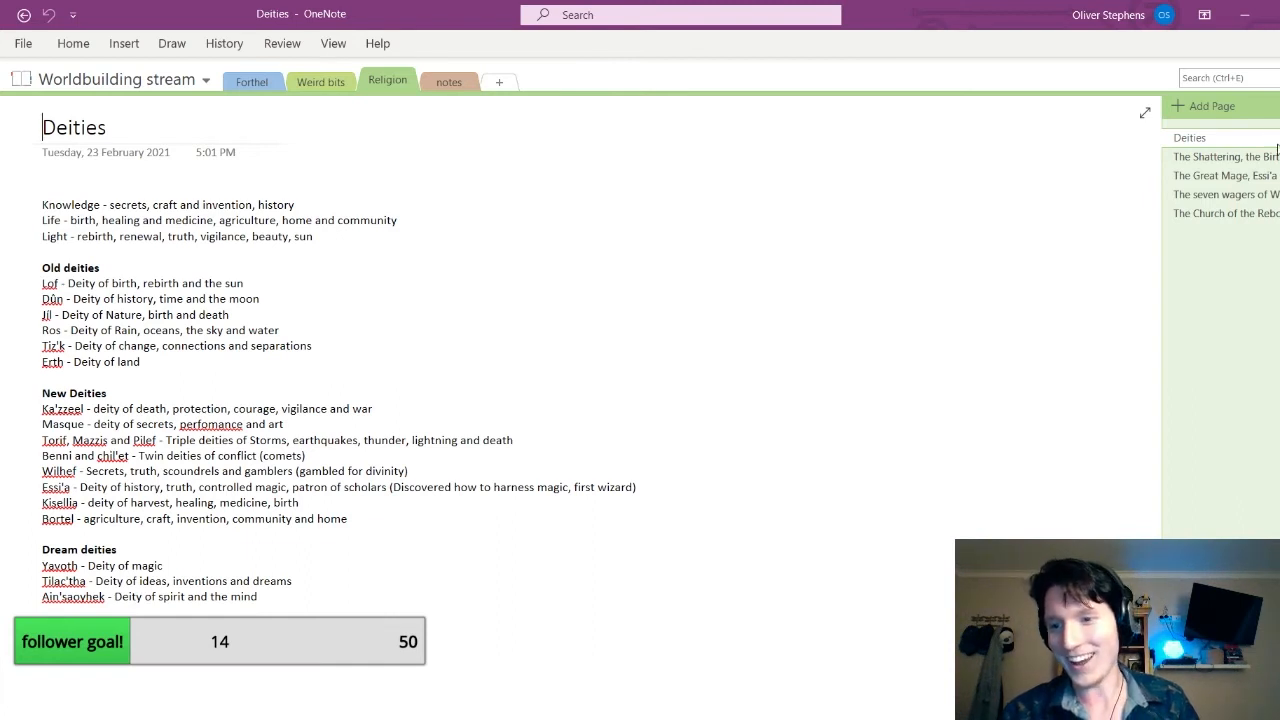
left_click(1268, 213)
Begin the new paragraph with "Pilef, Wilhef and Masque are all suppressed within the church as they"
type("Pilef")
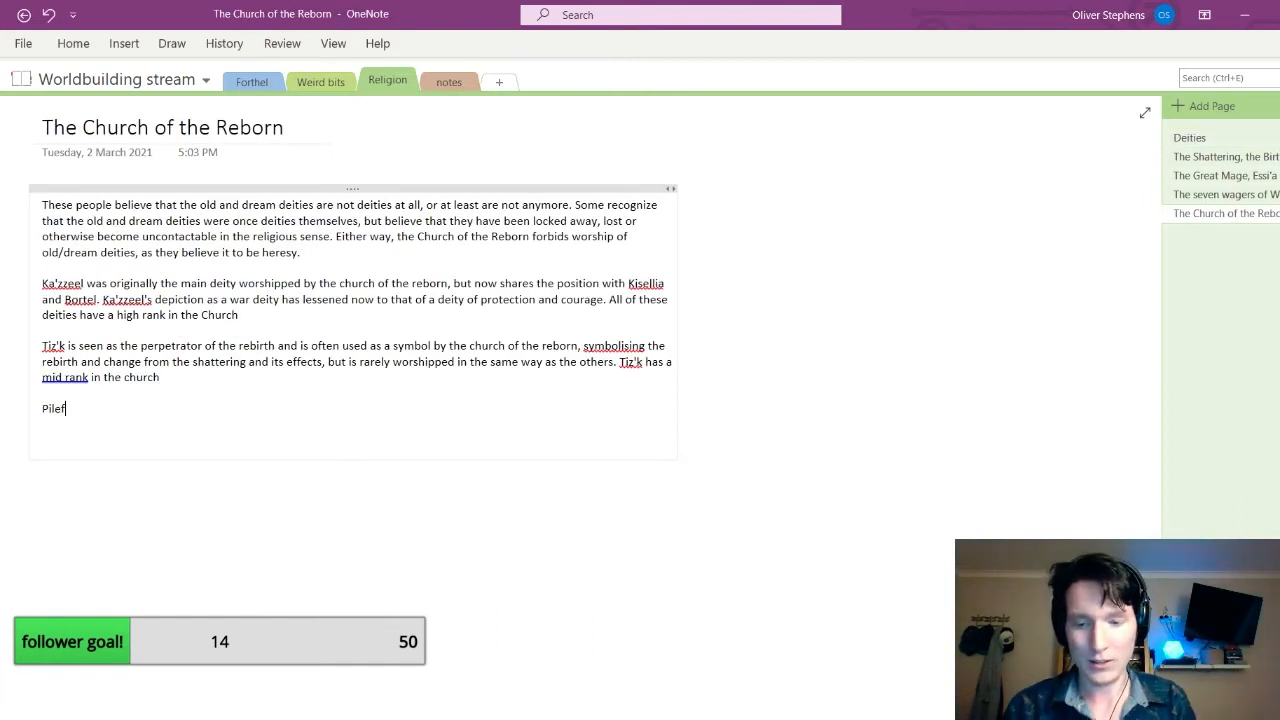
type(", Wilhef and Masque")
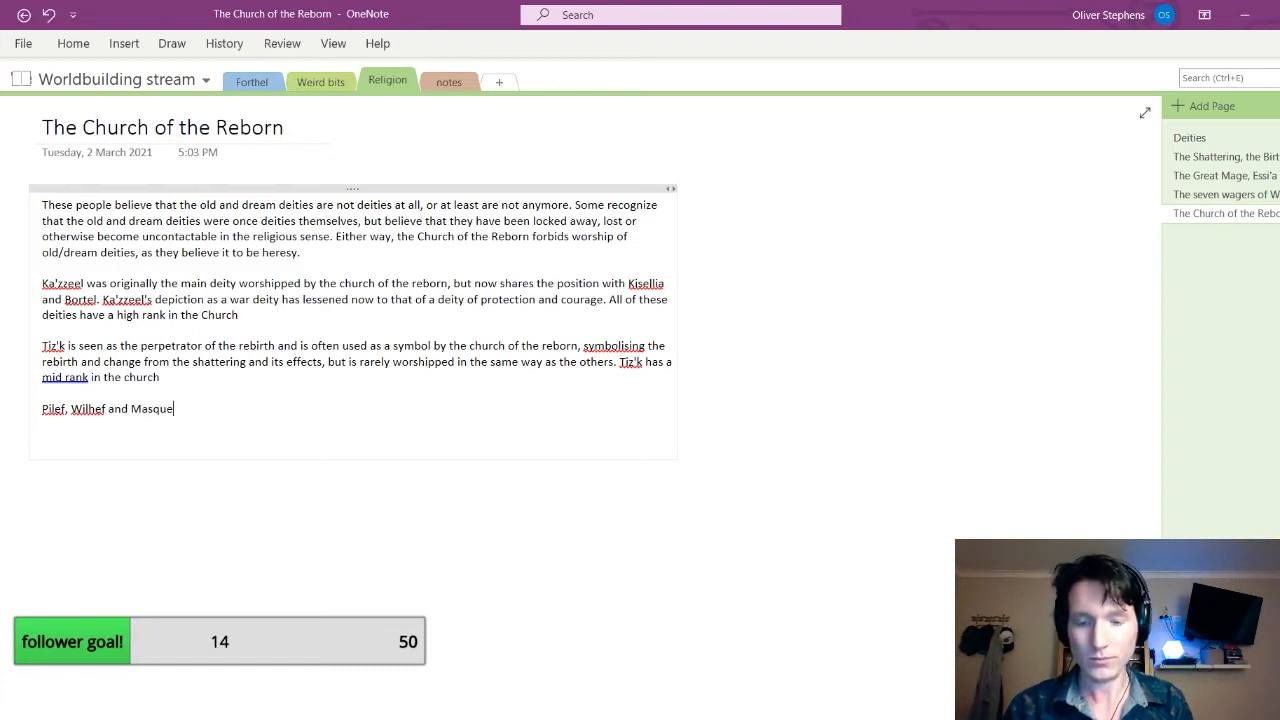
type(" are all")
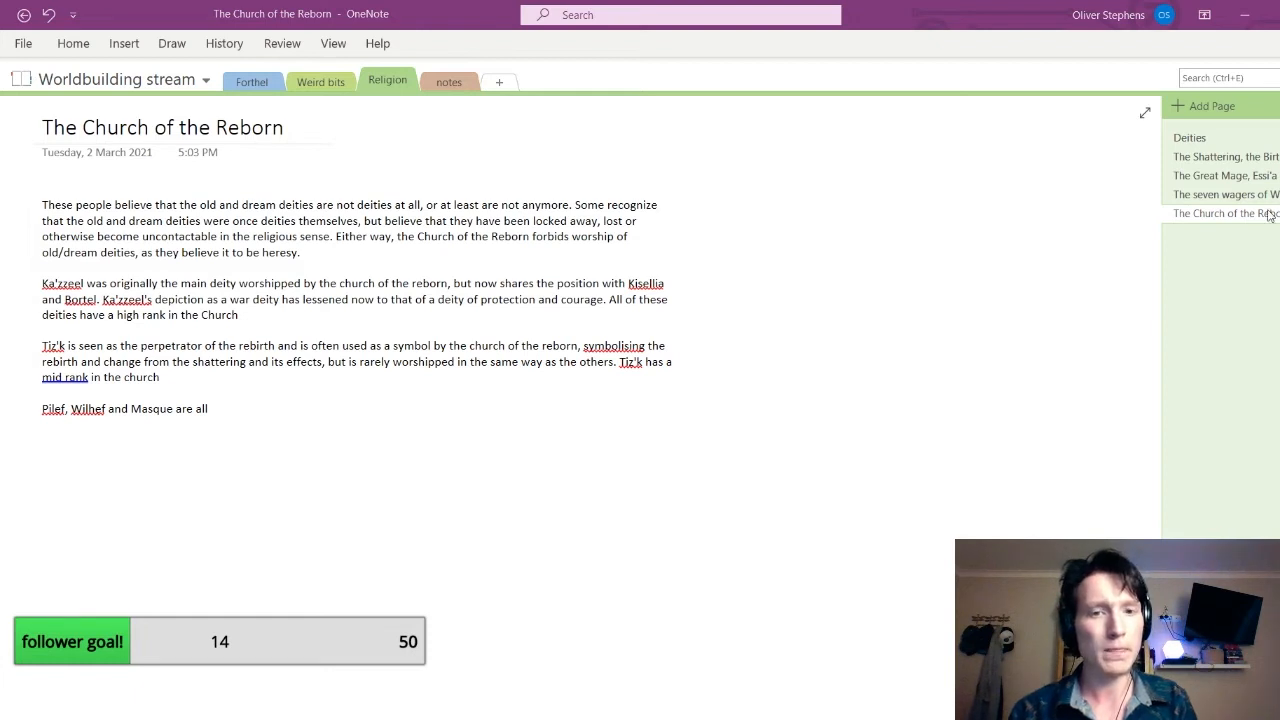
type(" suppress")
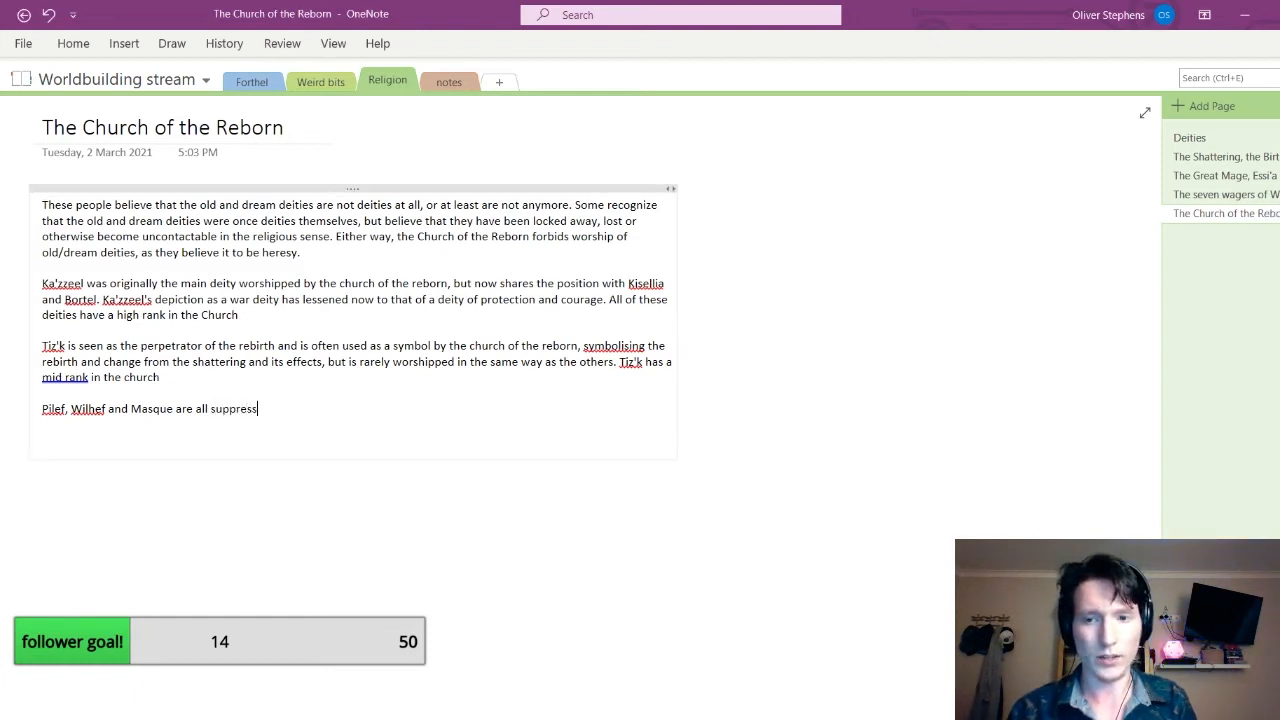
type("ed within the ")
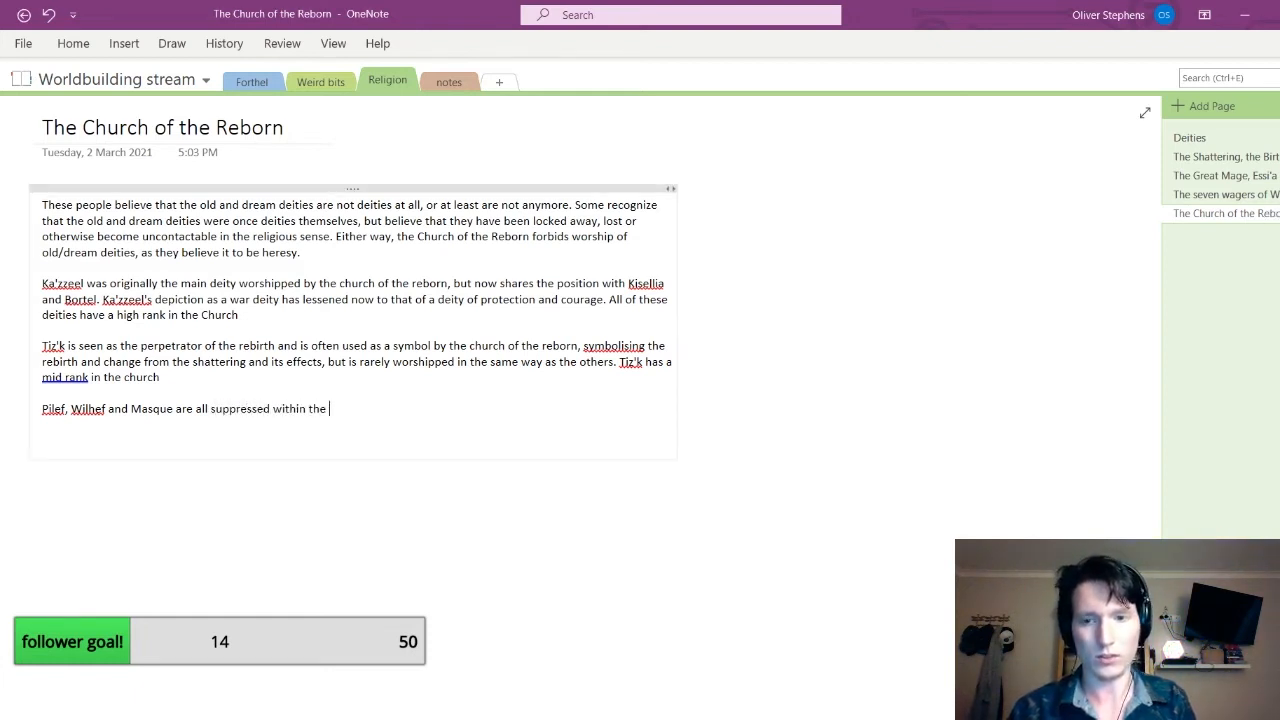
type("church as they")
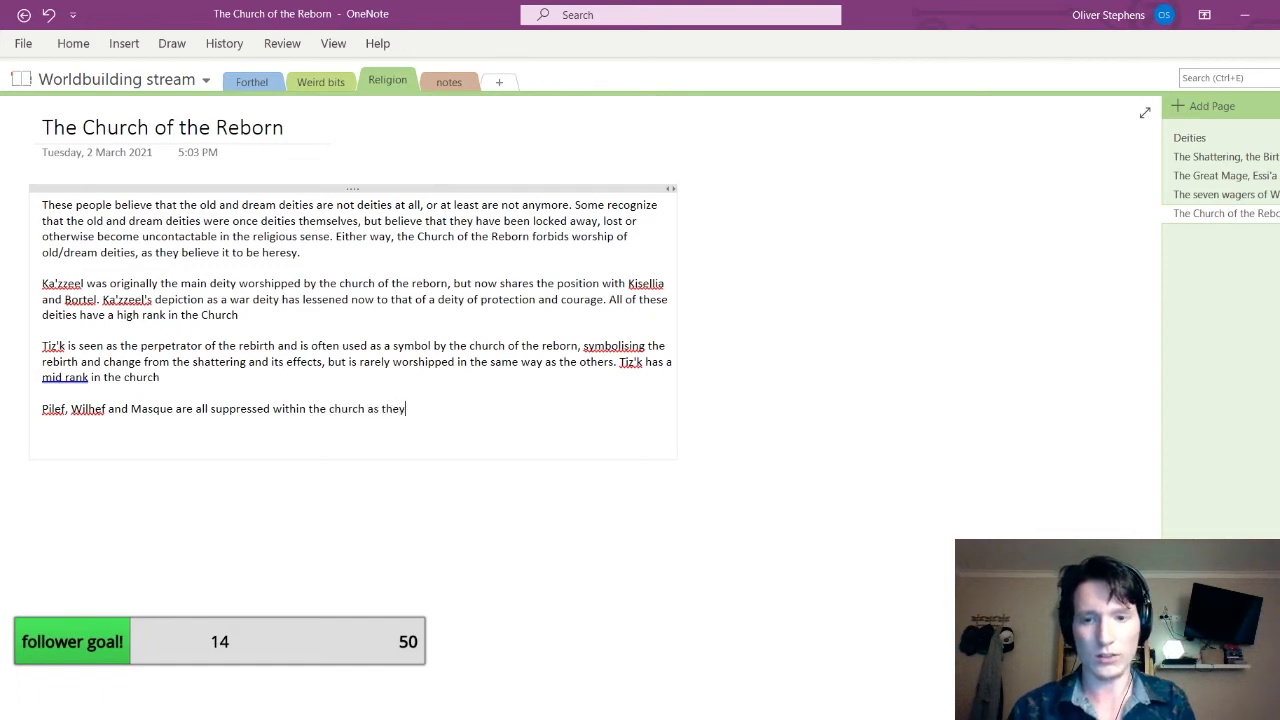
type(" are believed to")
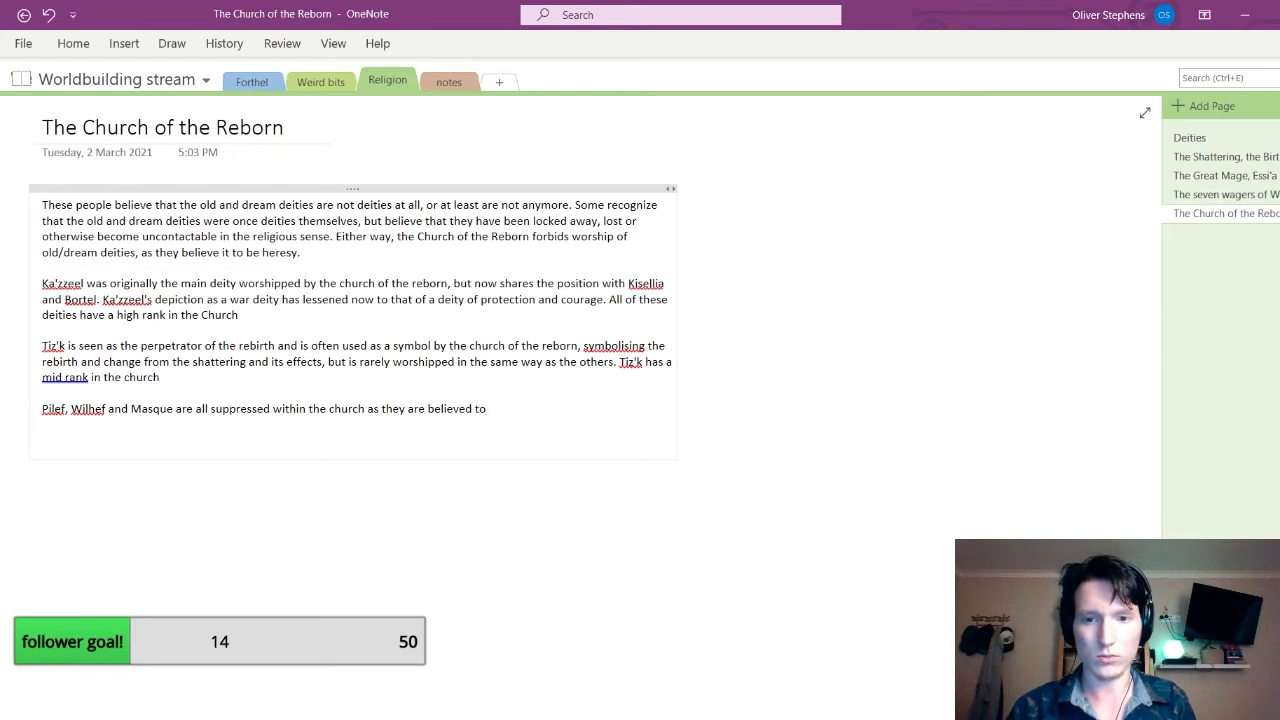
key("BackSpace")
key("BackSpace")
key("BackSpace")
key("BackSpace")
key("BackSpace")
key("BackSpace")
key("BackSpace")
key("BackSpace")
key("BackSpace")
key("BackSpace")
key("BackSpace")
key("BackSpace")
key("BackSpace")
key("BackSpace")
key("BackSpace")
Continue the Pilef, Wilhef and Masque sentence with "represent ideals that are dischordant"
type("rep")
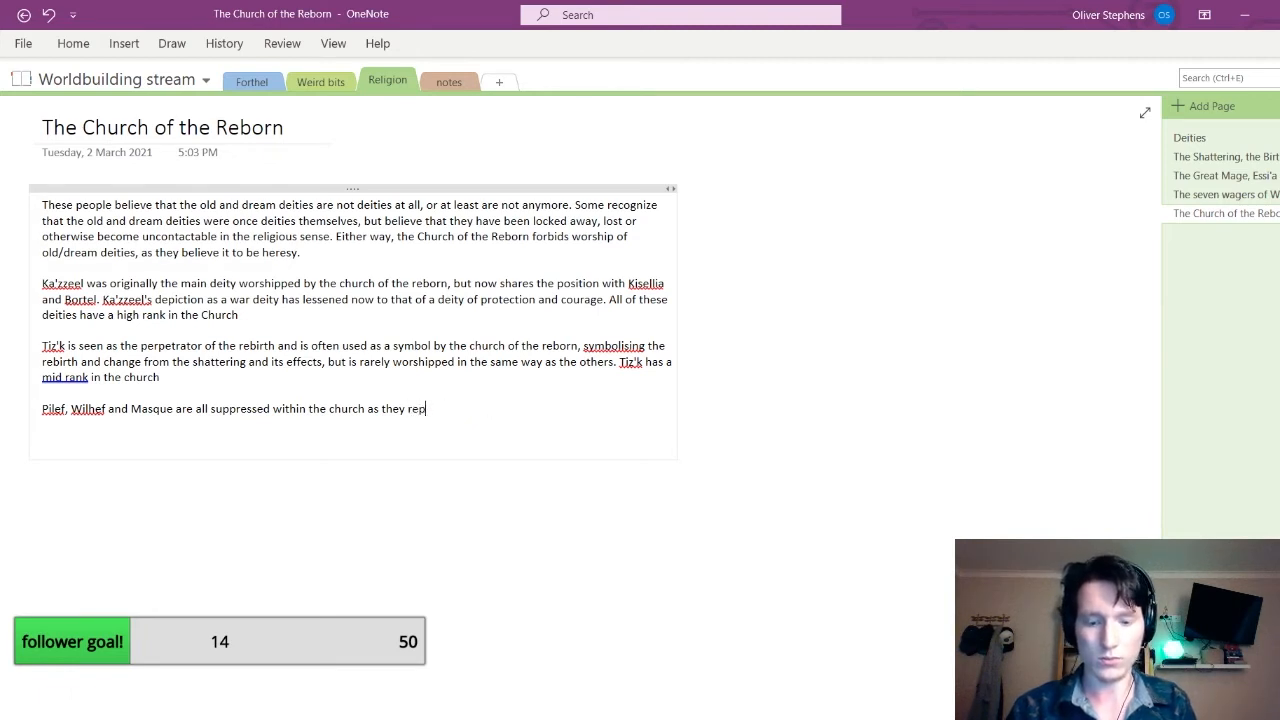
type("resent ideals")
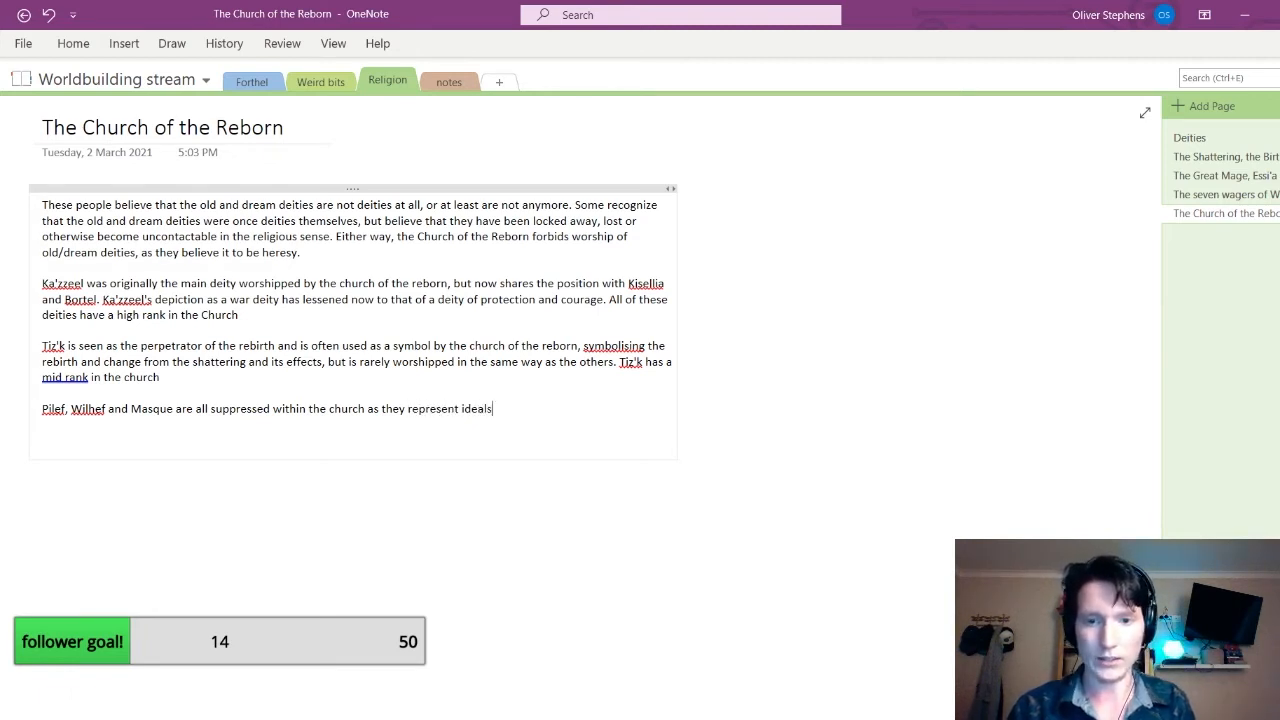
type(" that the")
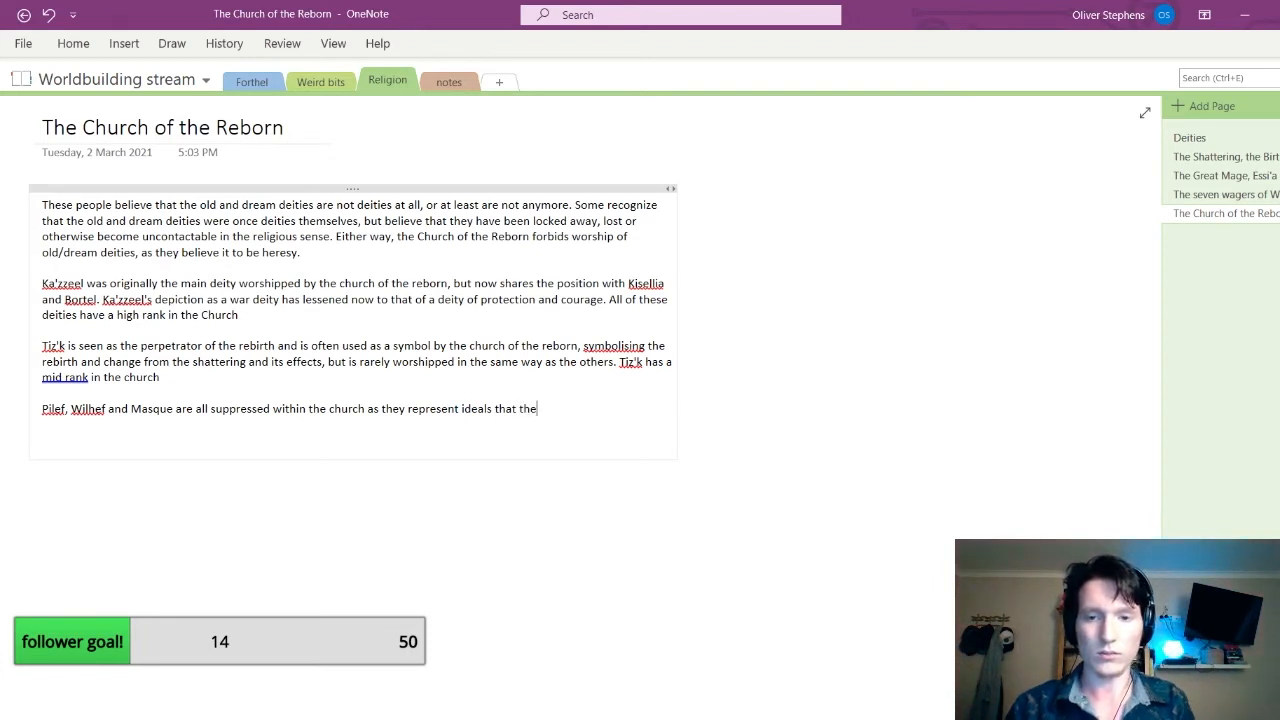
key("BackSpace")
key("BackSpace")
key("BackSpace")
key("BackSpace")
type("are")
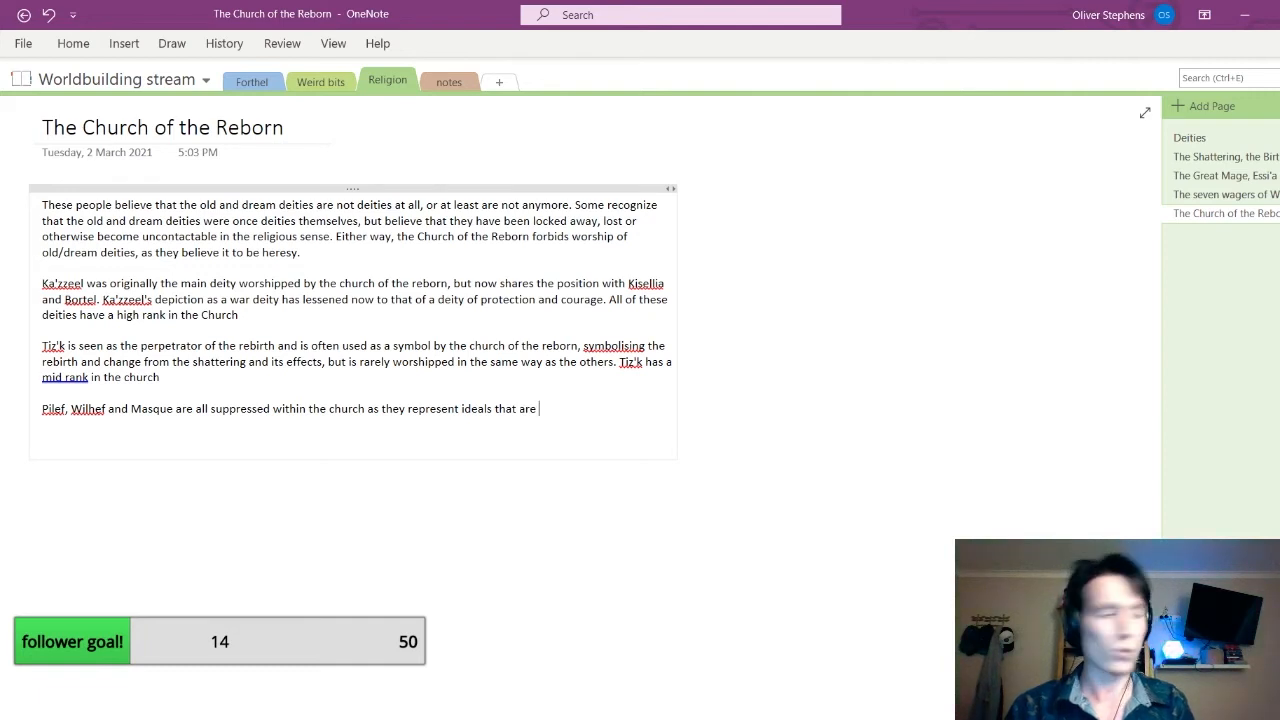
type(" dischordant")
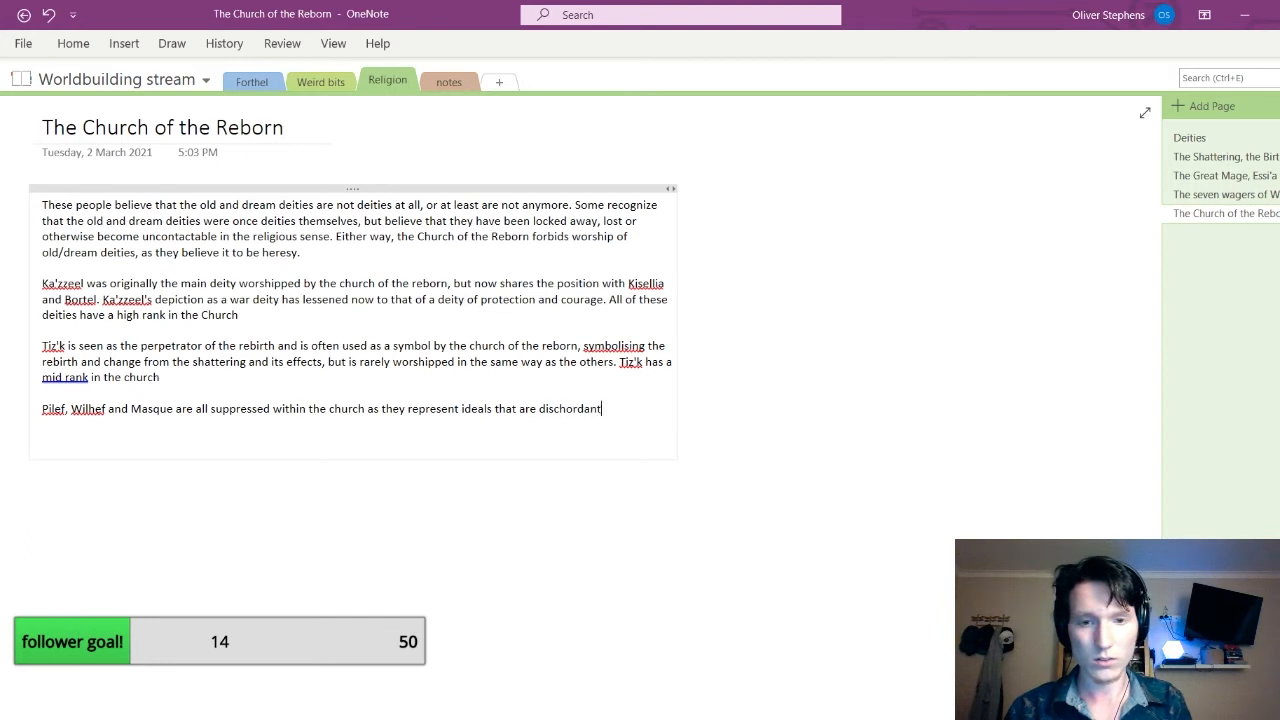
Correct "dischordant" to "discordant" in the Pilef, Wilhef and Masque sentence and continue it with "to the beliefs"
type(" con")
key("BackSpace")
key("BackSpace")
key("BackSpace")
key("BackSpace")
key("BackSpace")
key("BackSpace")
key("BackSpace")
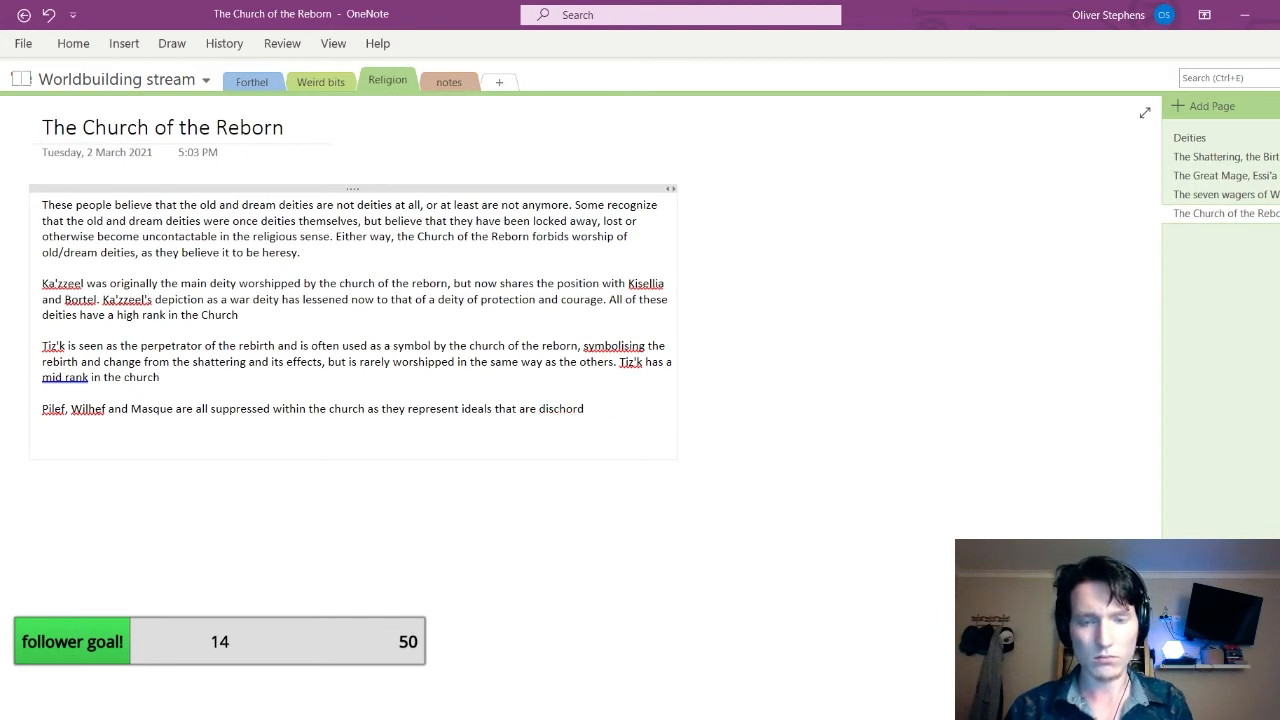
key("BackSpace")
key("BackSpace")
key("BackSpace")
key("BackSpace")
key("BackSpace")
key("BackSpace")
type("scorda")
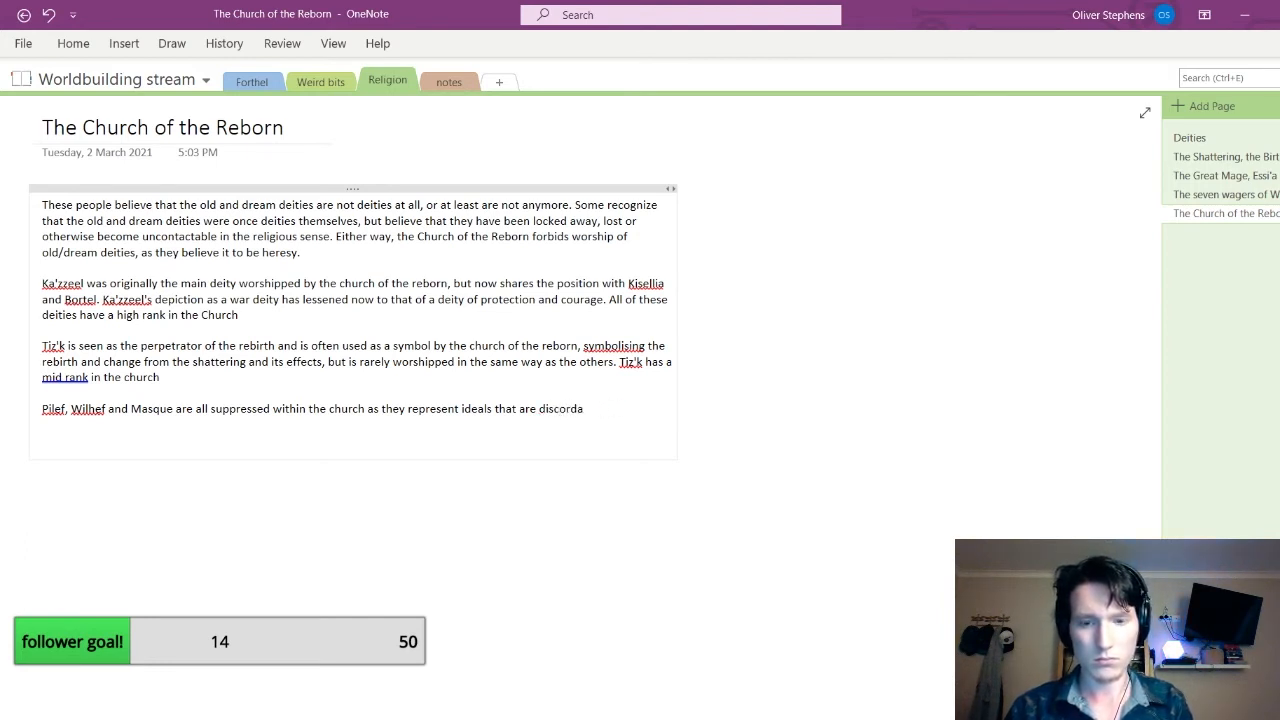
type("nt to the beliefs")
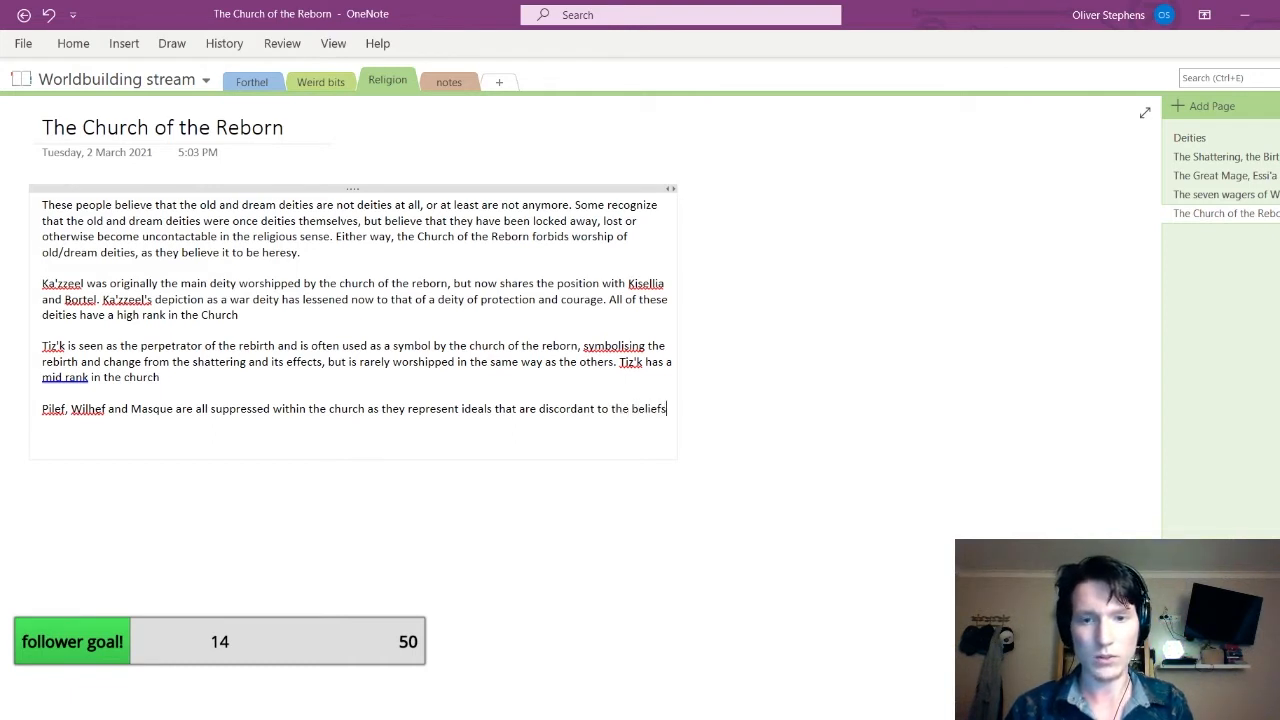
Reword the end of the Pilef, Wilhef and Masque sentence to "to their beliefs."
key("BackSpace")
key("BackSpace")
key("BackSpace")
key("BackSpace")
key("BackSpace")
key("BackSpace")
key("BackSpace")
key("BackSpace")
type("i")
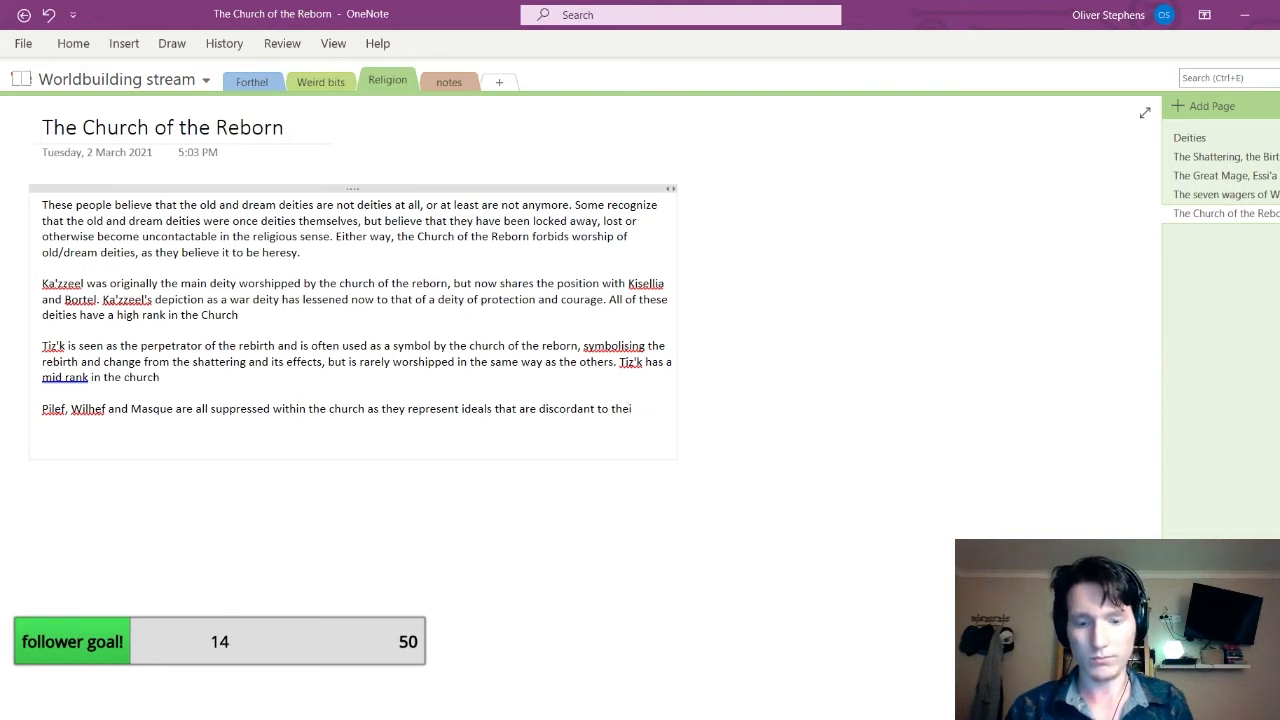
type("r beliefs")
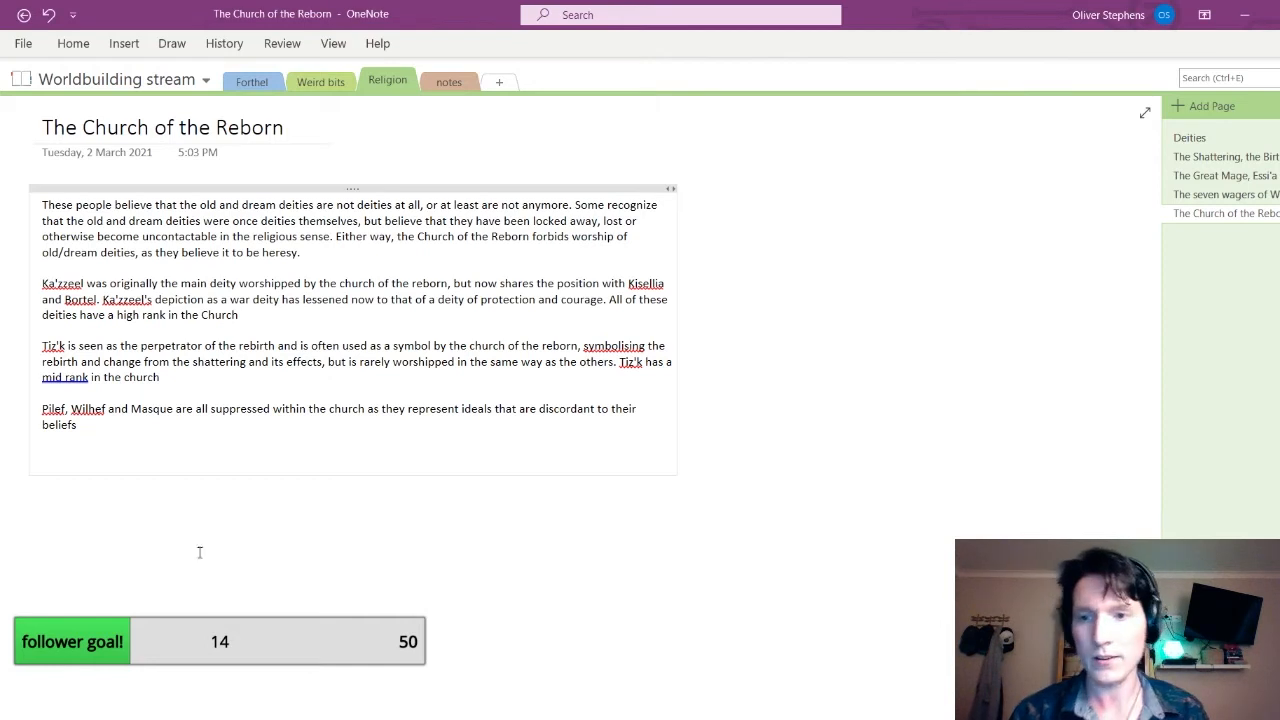
type(".")
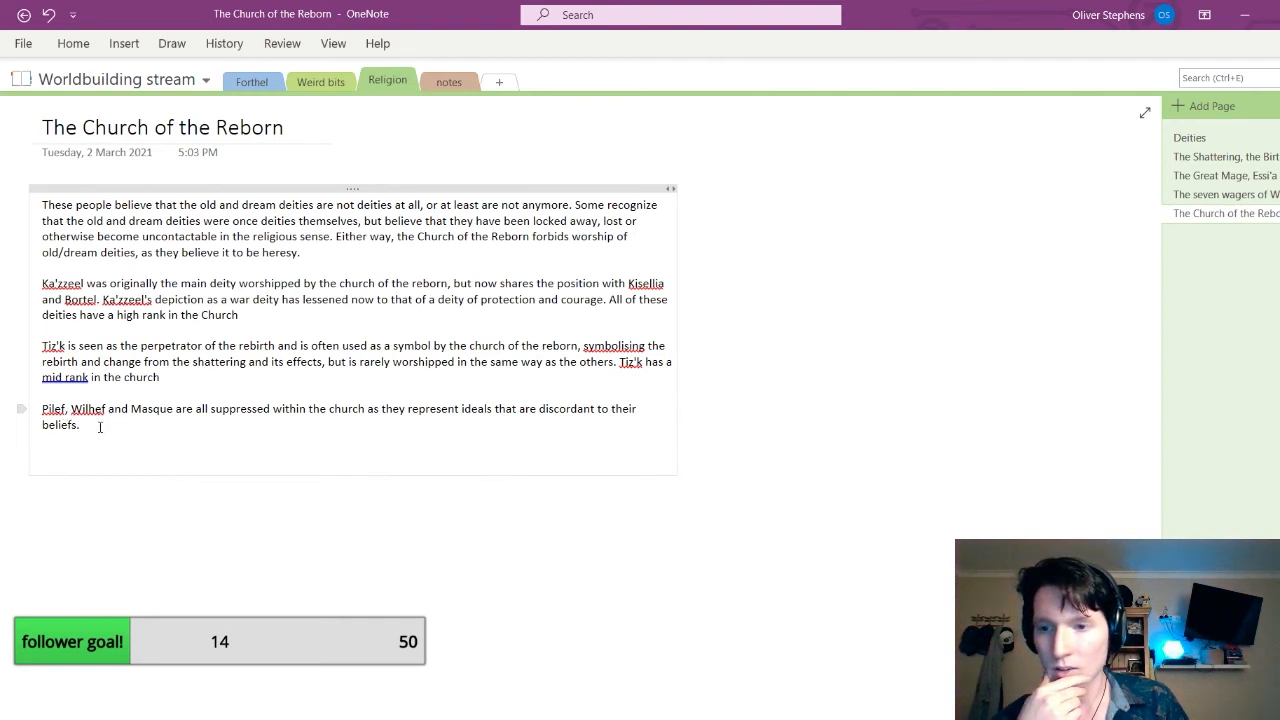
Start a follow-up sentence with "Wilhef", and insert ", to a lesser extent," before Masque in the preceding sentence
type("Wilhef")
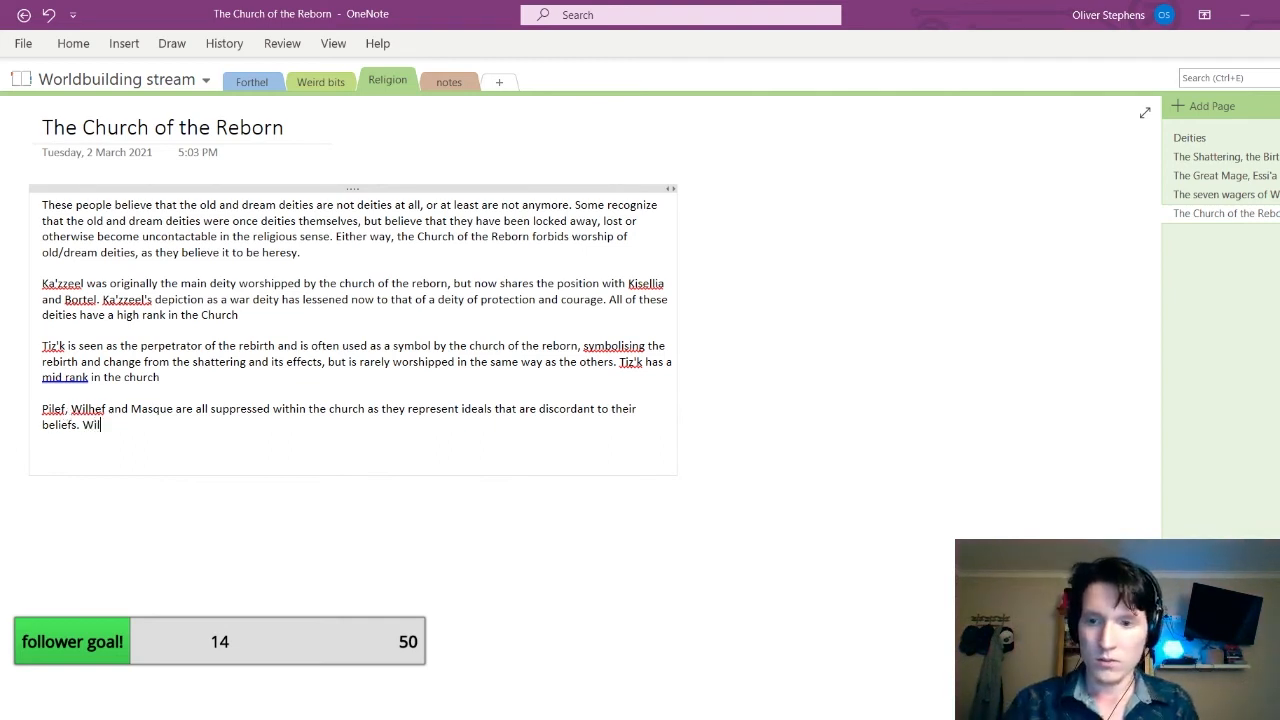
left_click(131, 410)
key("BackSpace")
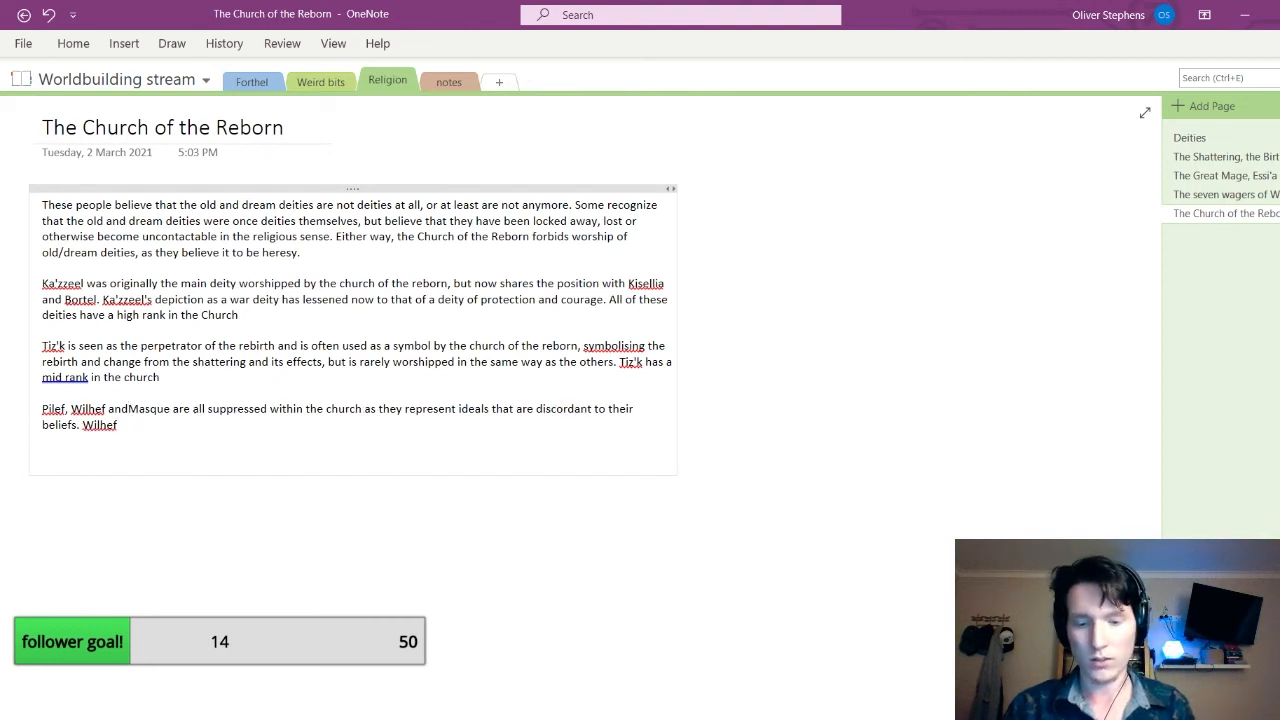
type(", to a lesser e")
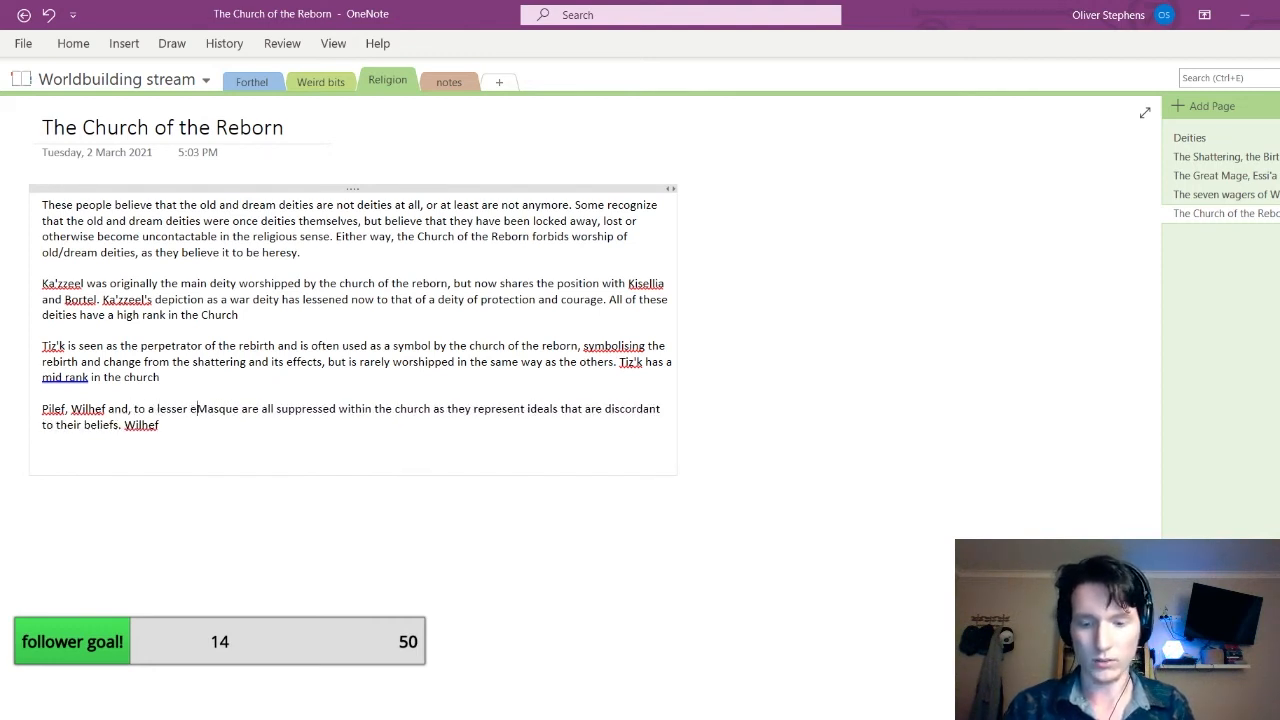
type("xtent,")
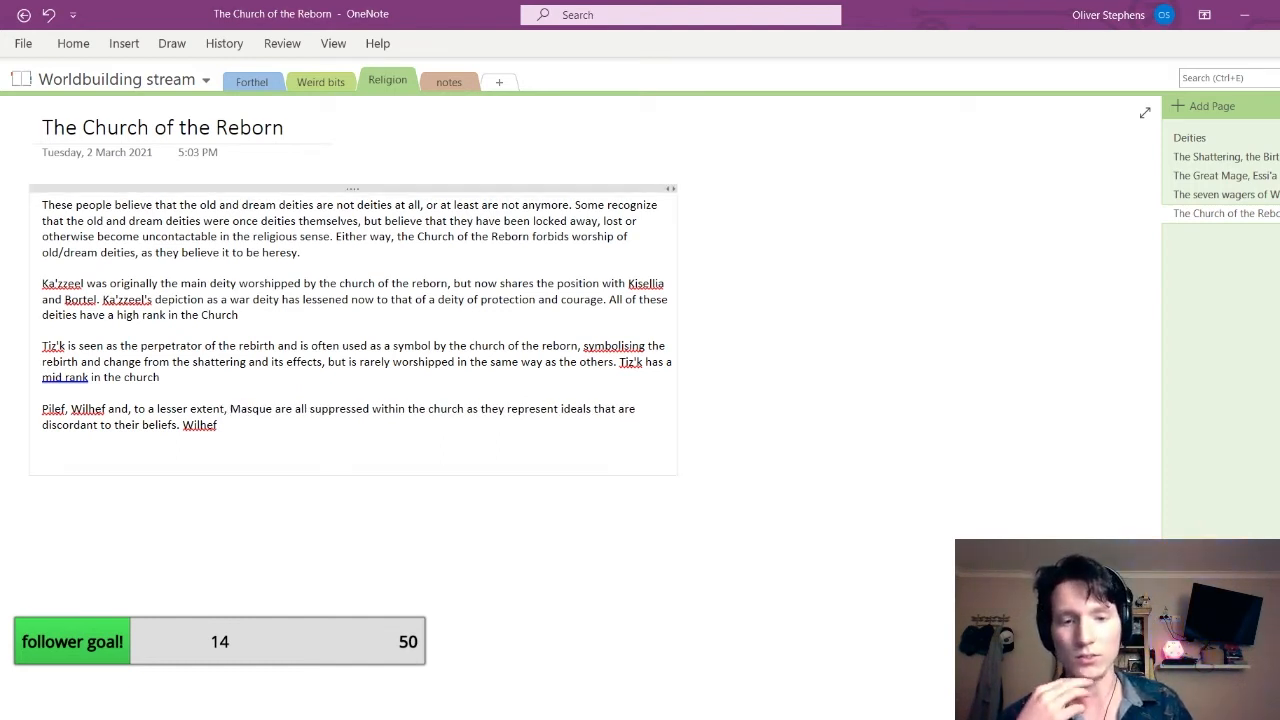
Check the New Deities list on the Deities page, and remove the unfinished Wilhef sentence from the church page
left_click(1270, 140)
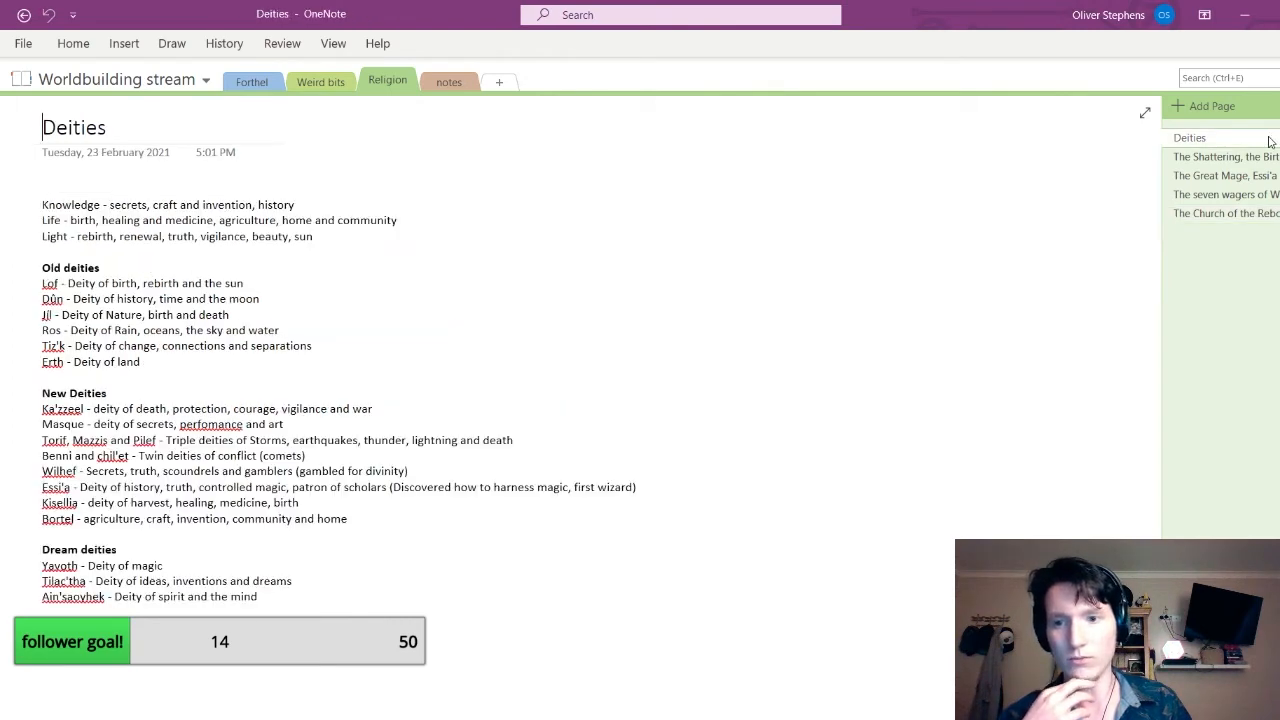
left_click(1262, 212)
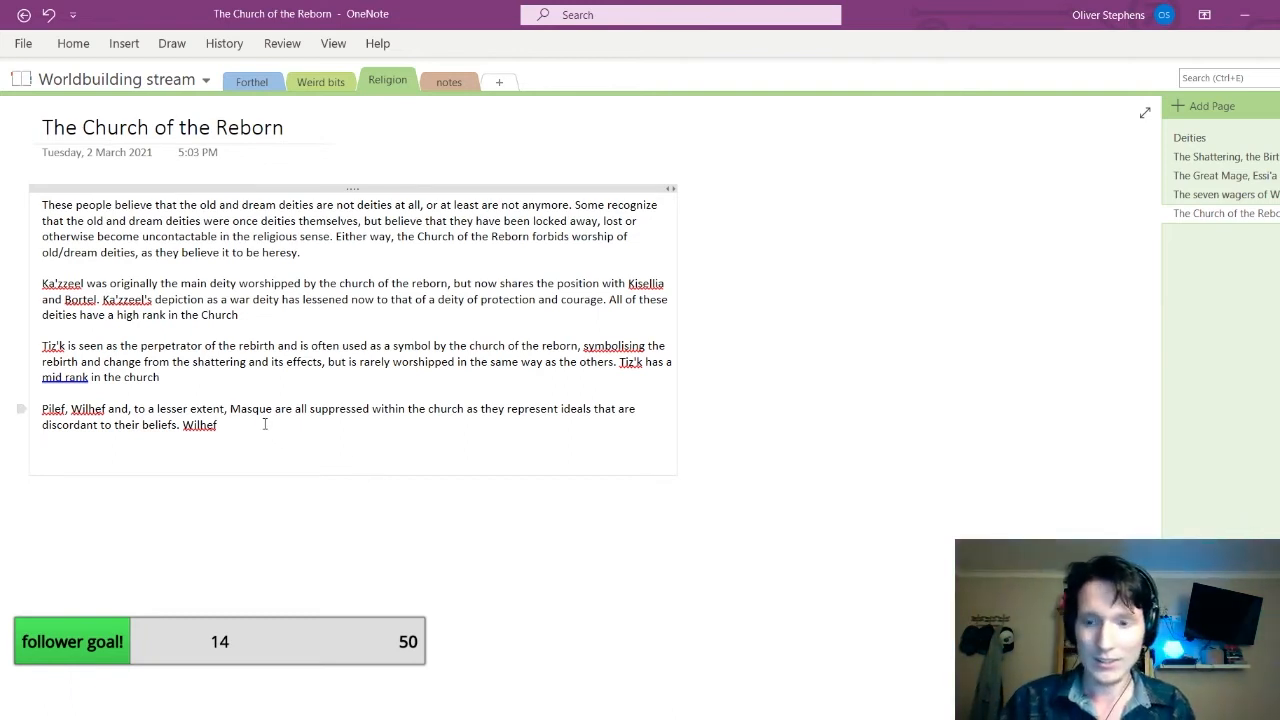
type("and")
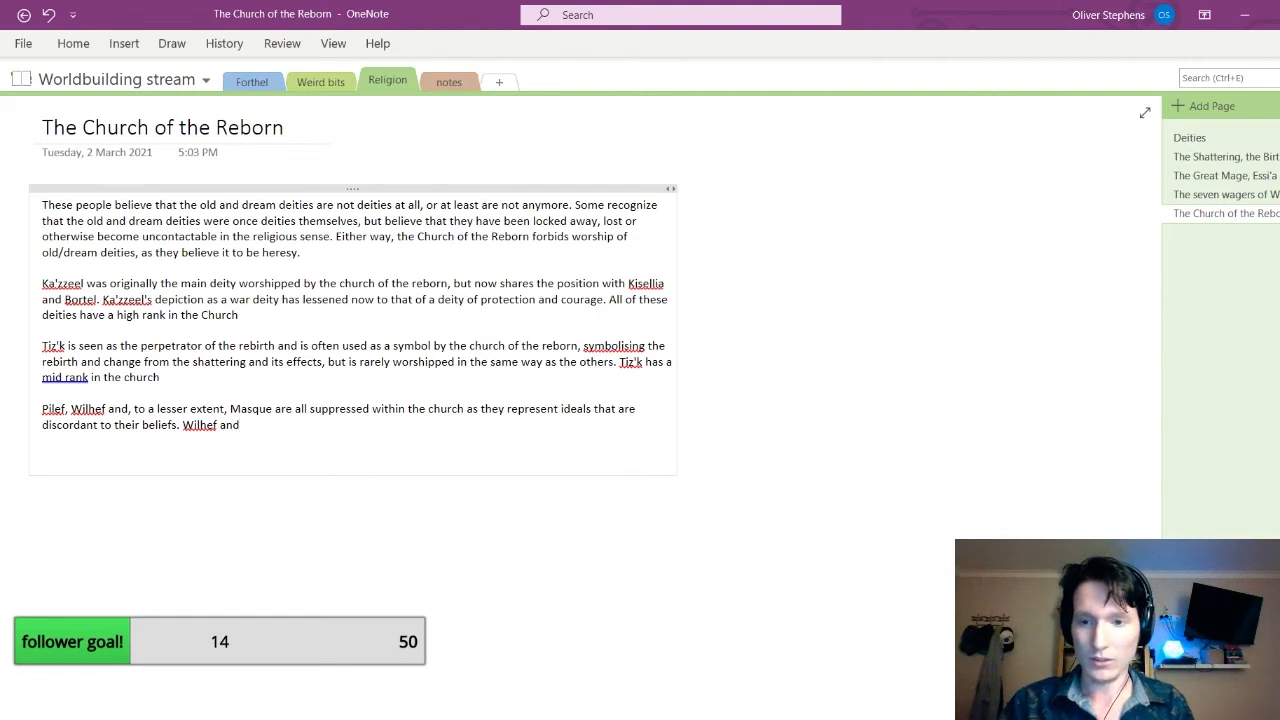
key("BackSpace")
key("BackSpace")
key("BackSpace")
key("BackSpace")
key("BackSpace")
key("BackSpace")
key("BackSpace")
key("BackSpace")
key("BackSpace")
key("BackSpace")
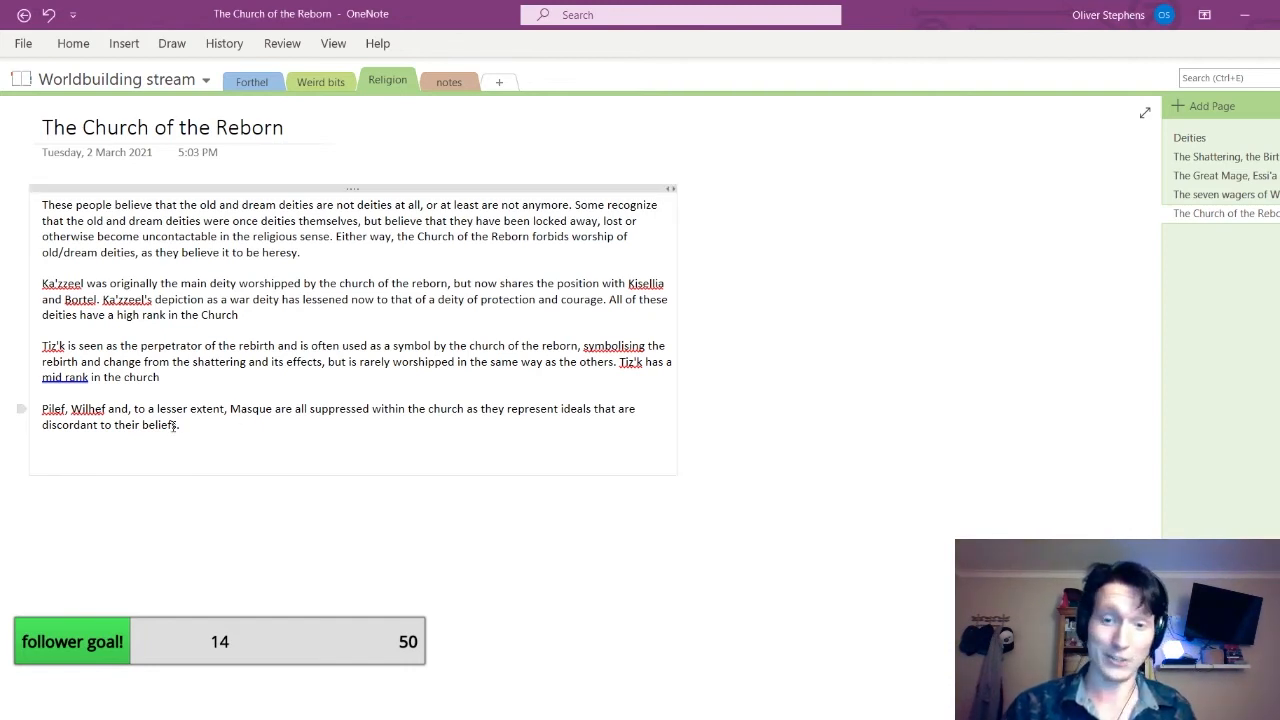
Clear the trailing blank lines below the Pilef, Wilhef and Masque paragraph and start a new paragraph there
left_click(117, 463)
key("BackSpace")
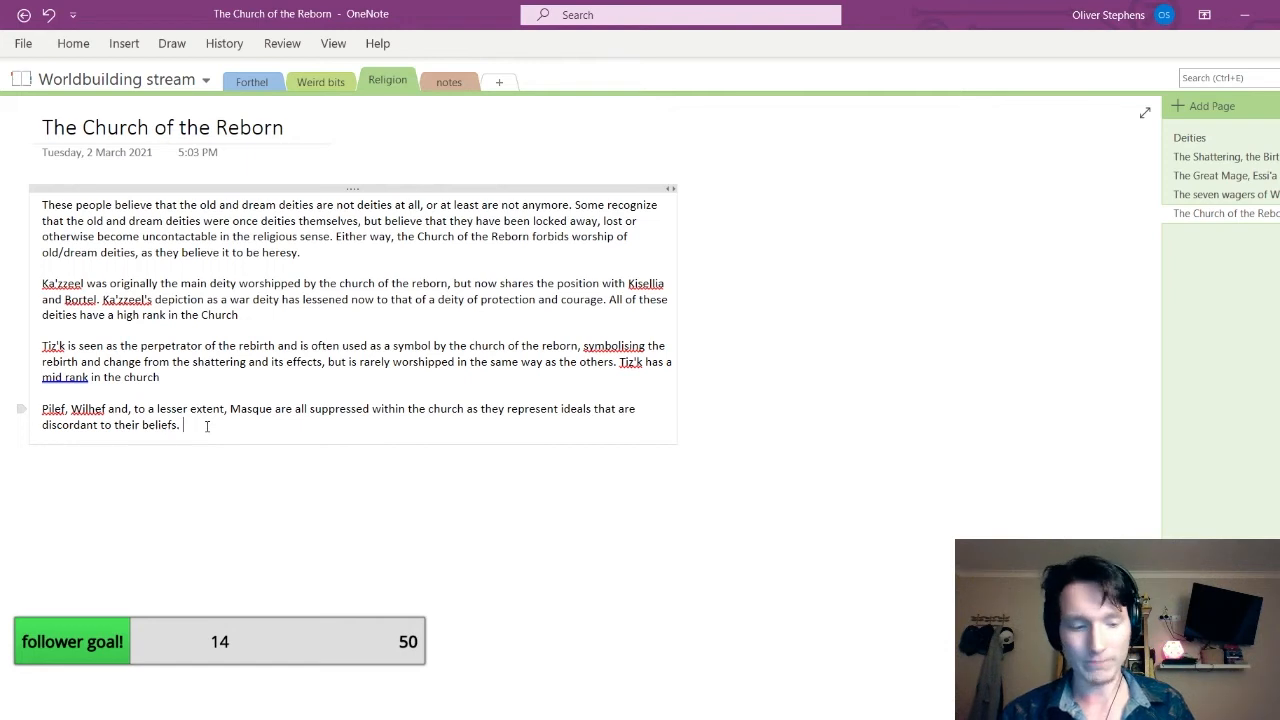
key("Return")
key("Return")
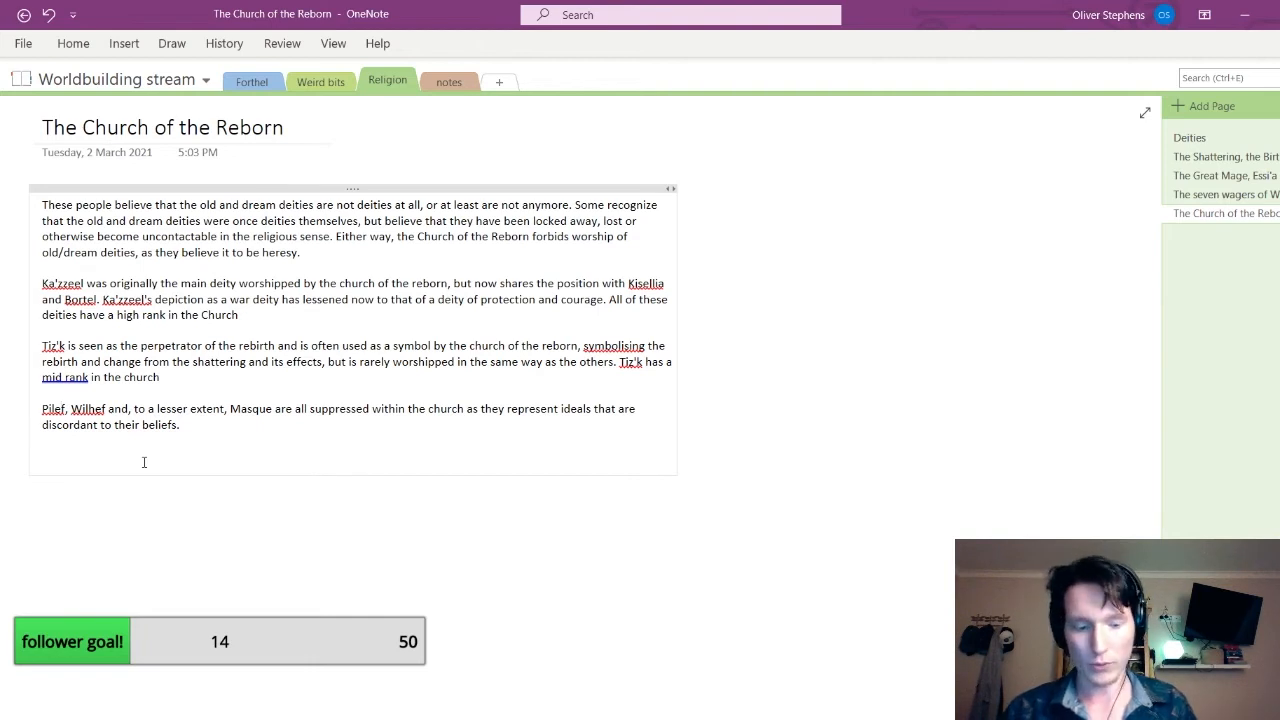
Add "(sadness and loss)" after Pilef and "(lying and acting)" after Masque in the last paragraph
type("(")
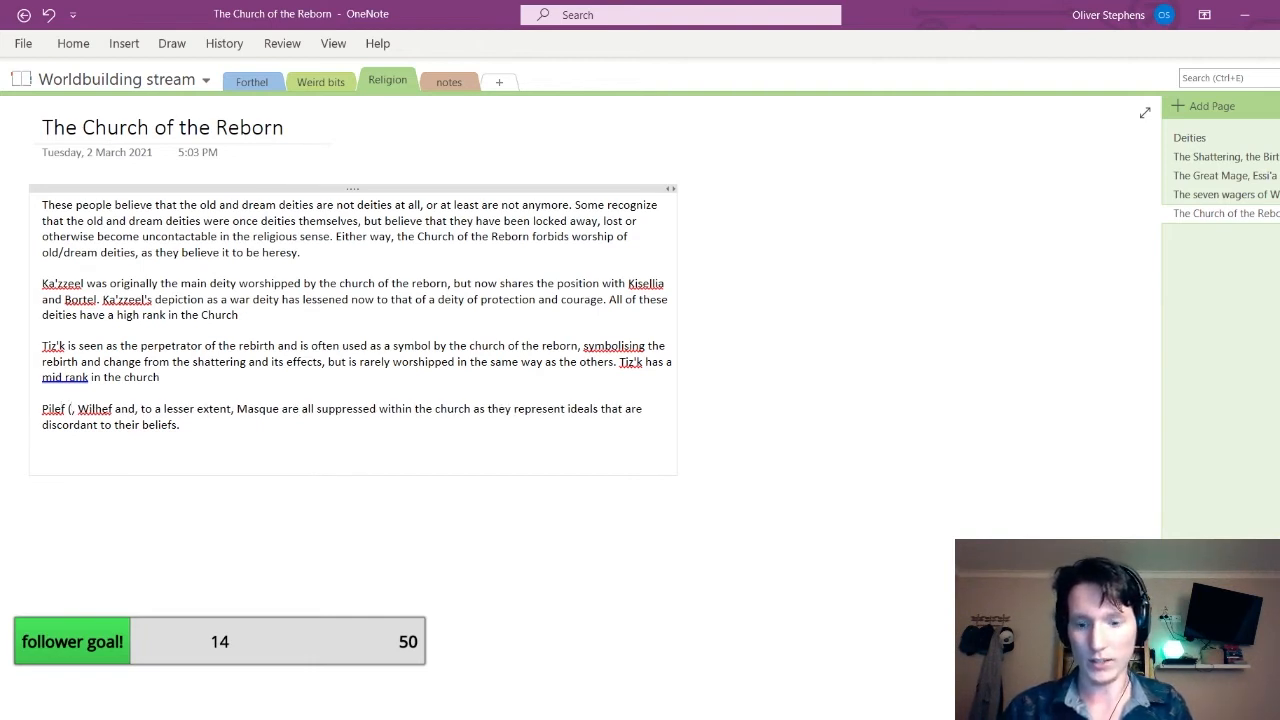
type("sadness and l")
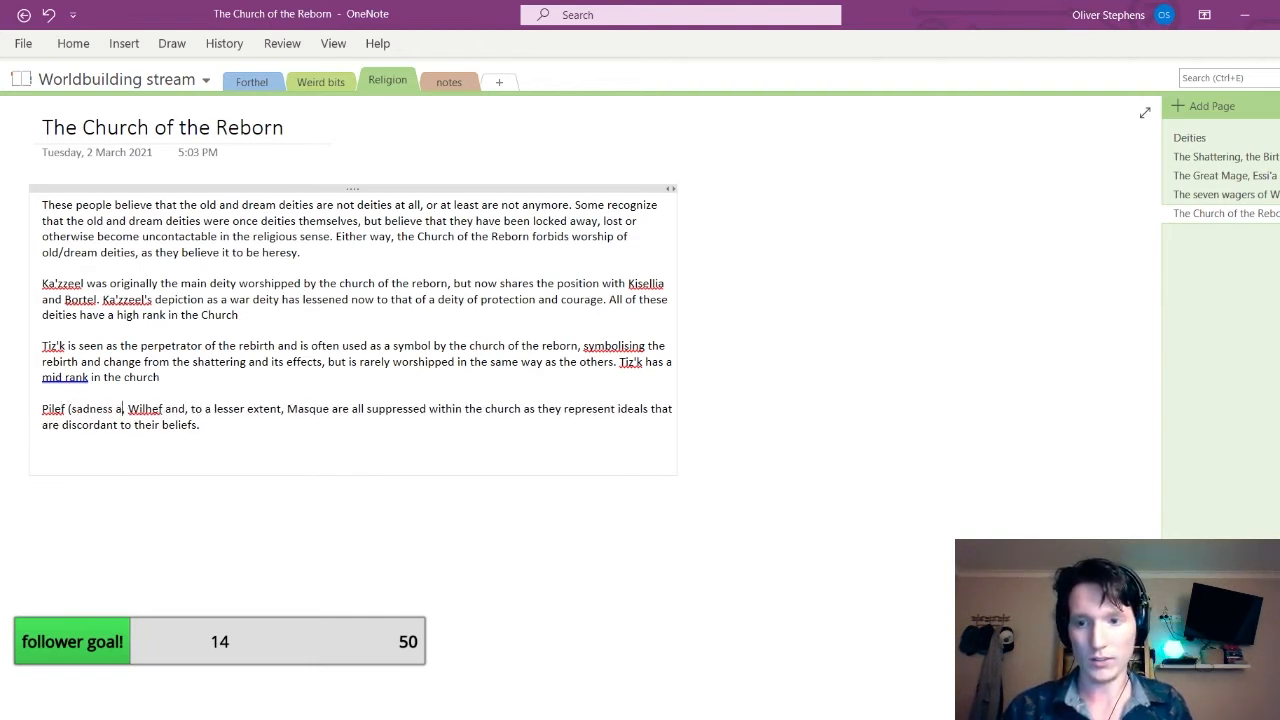
type("oss")
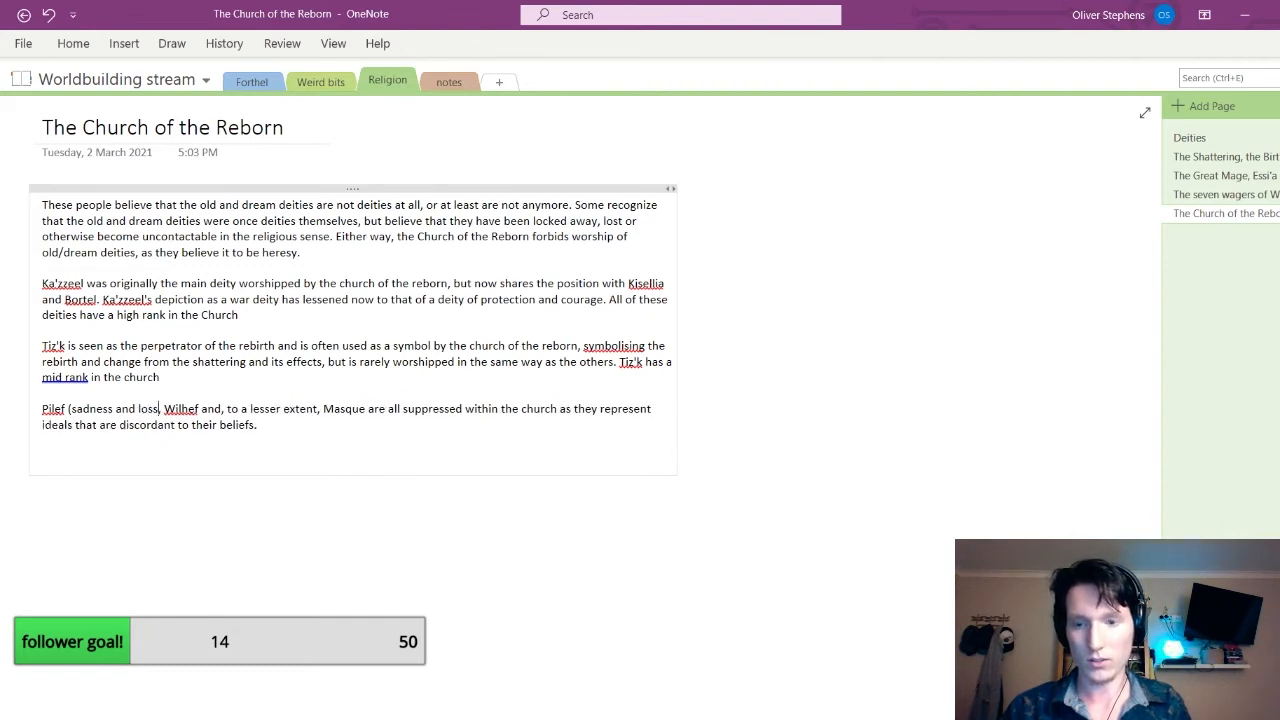
type(")")
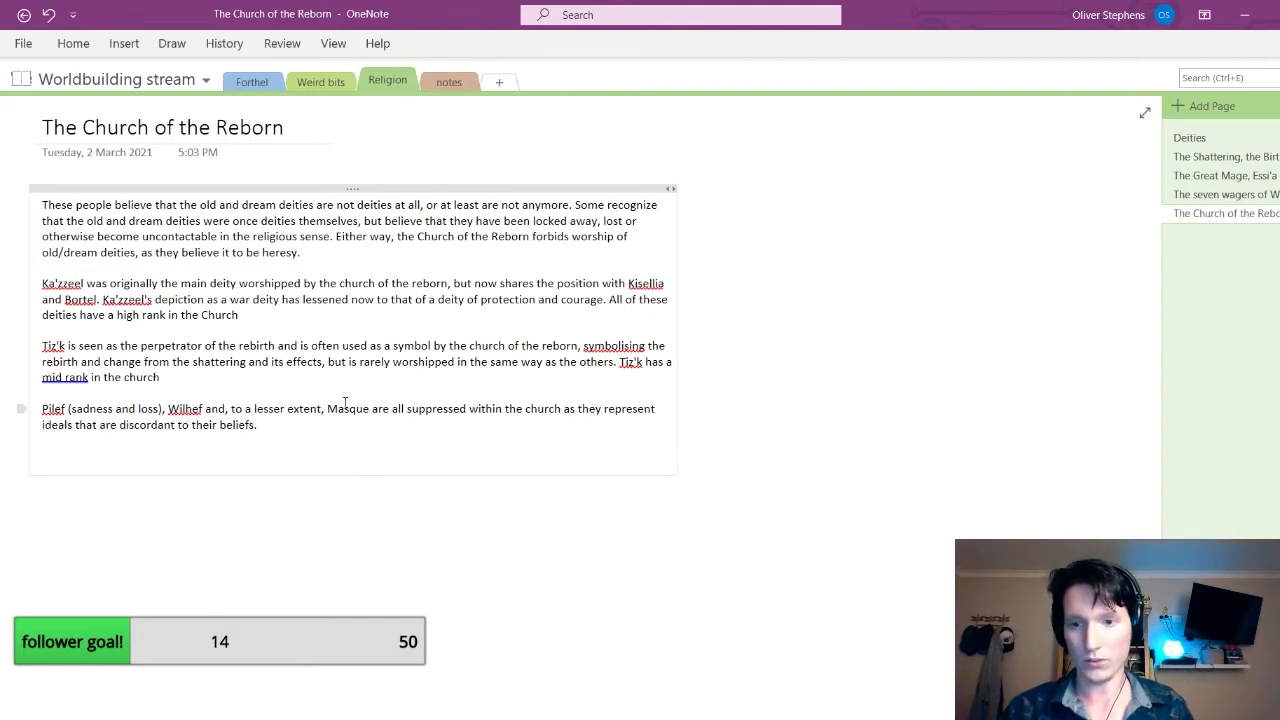
type("(lying and ")
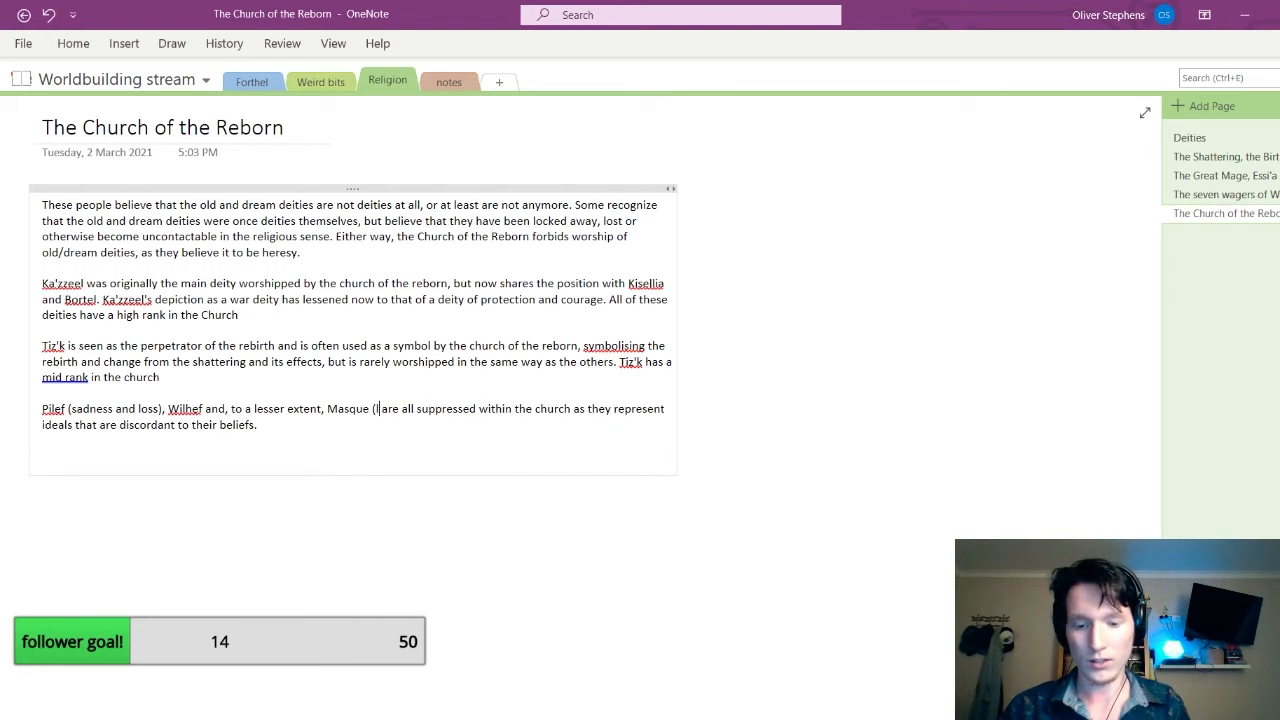
type("acting)")
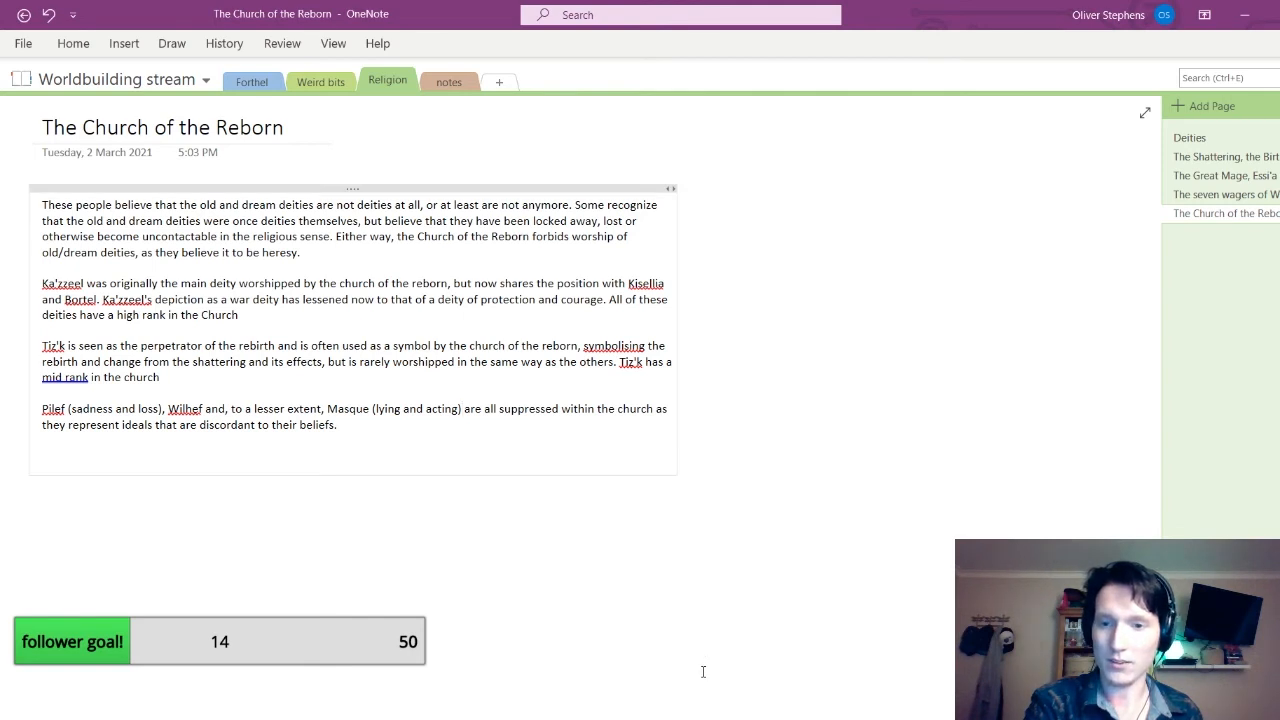
key("Return")
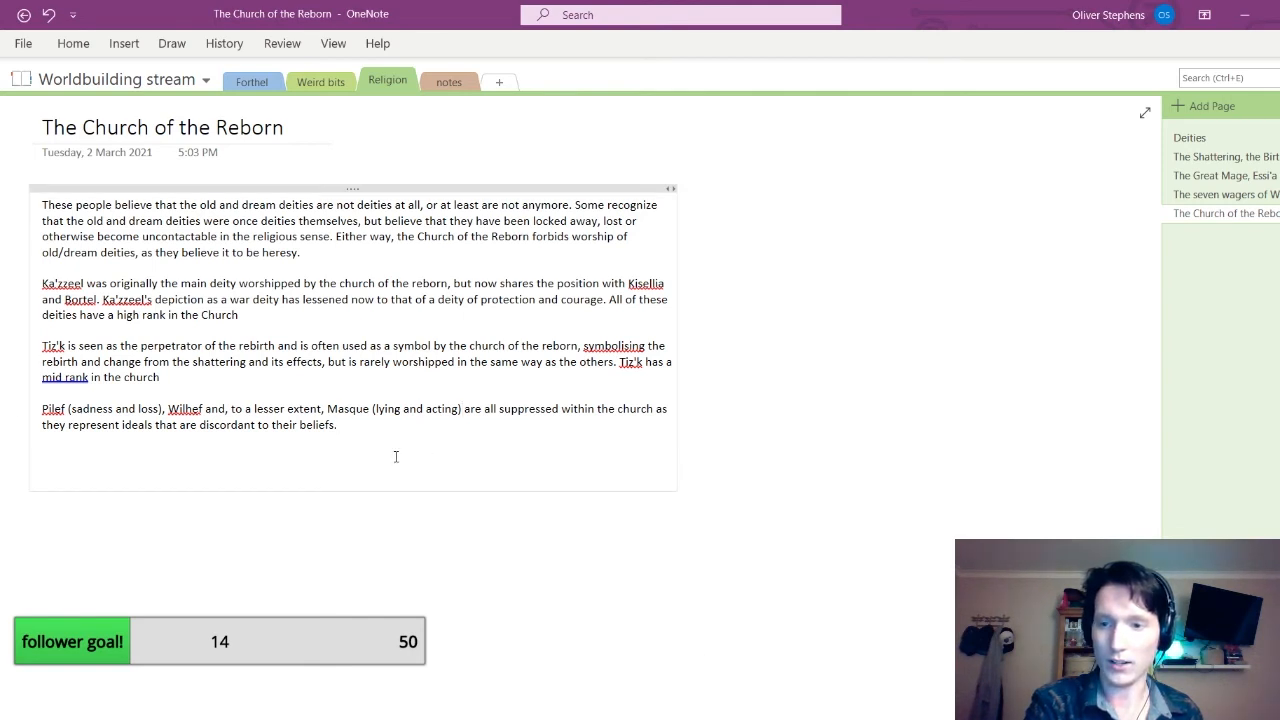
key("BackSpace")
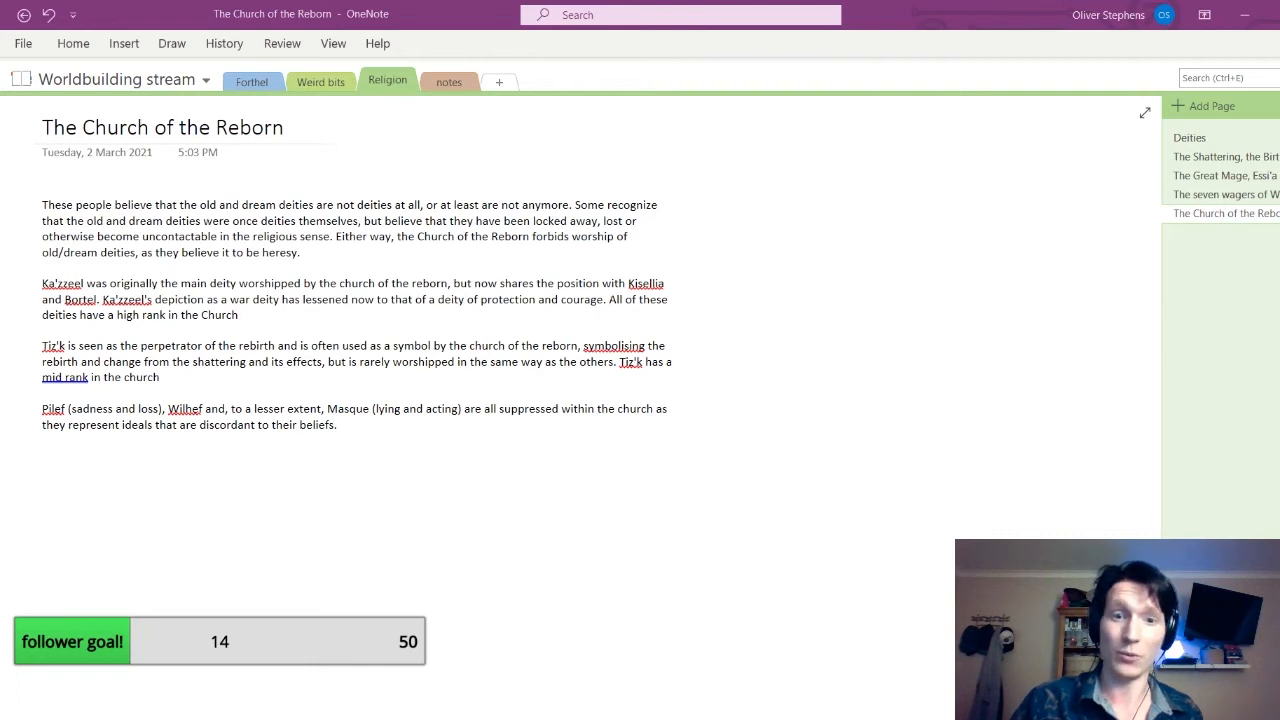
key("alt+Tab")
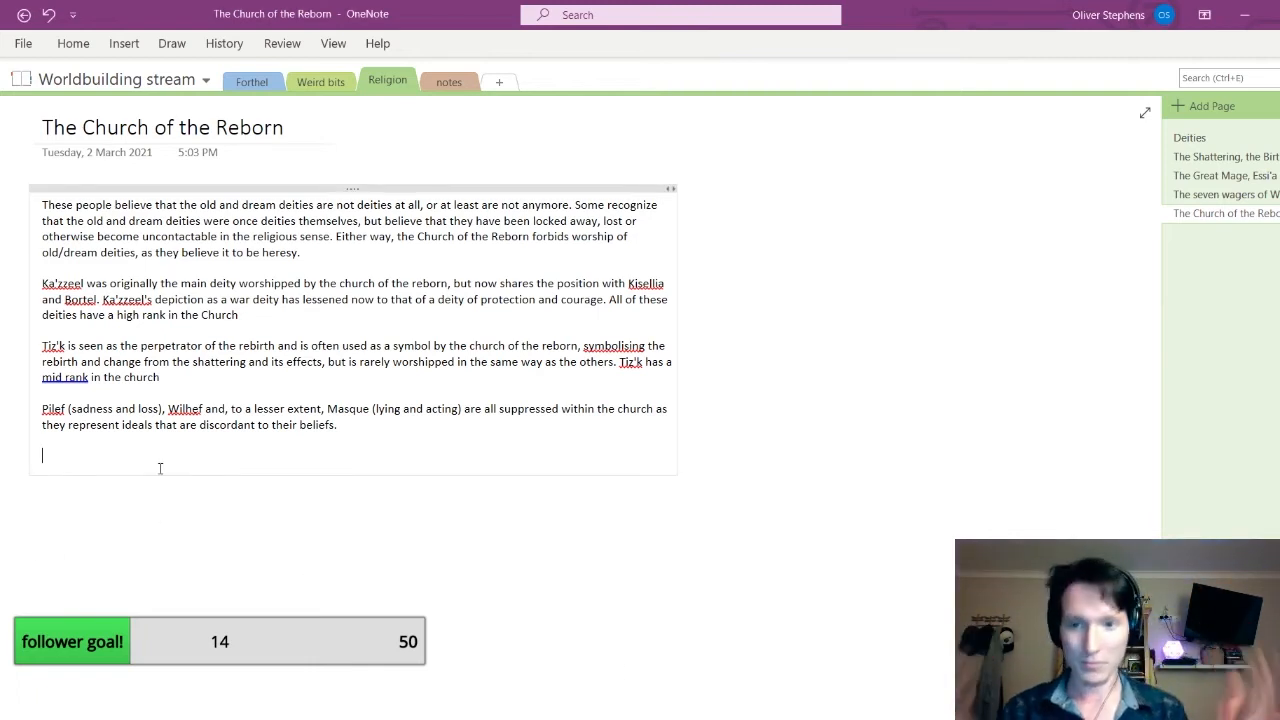
Begin the new last paragraph of the church page with "Essi'a,", checking the name against the Deities page
left_click(1252, 139)
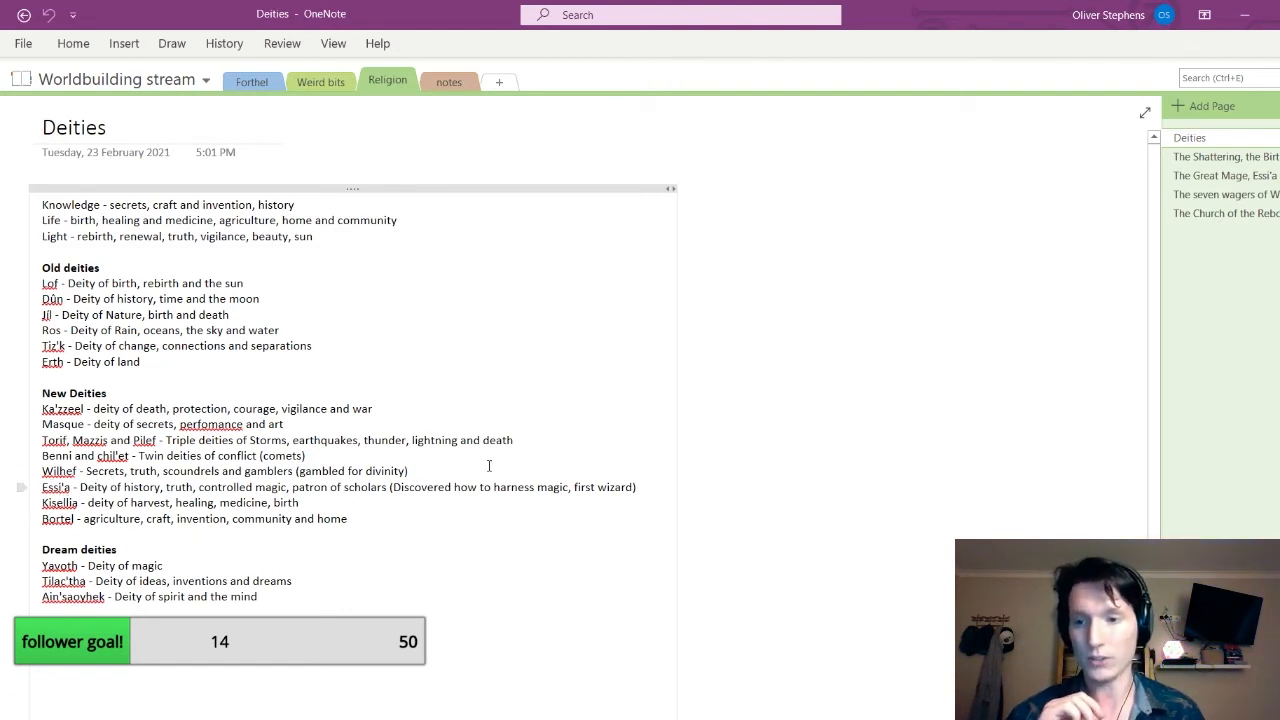
left_click(1245, 213)
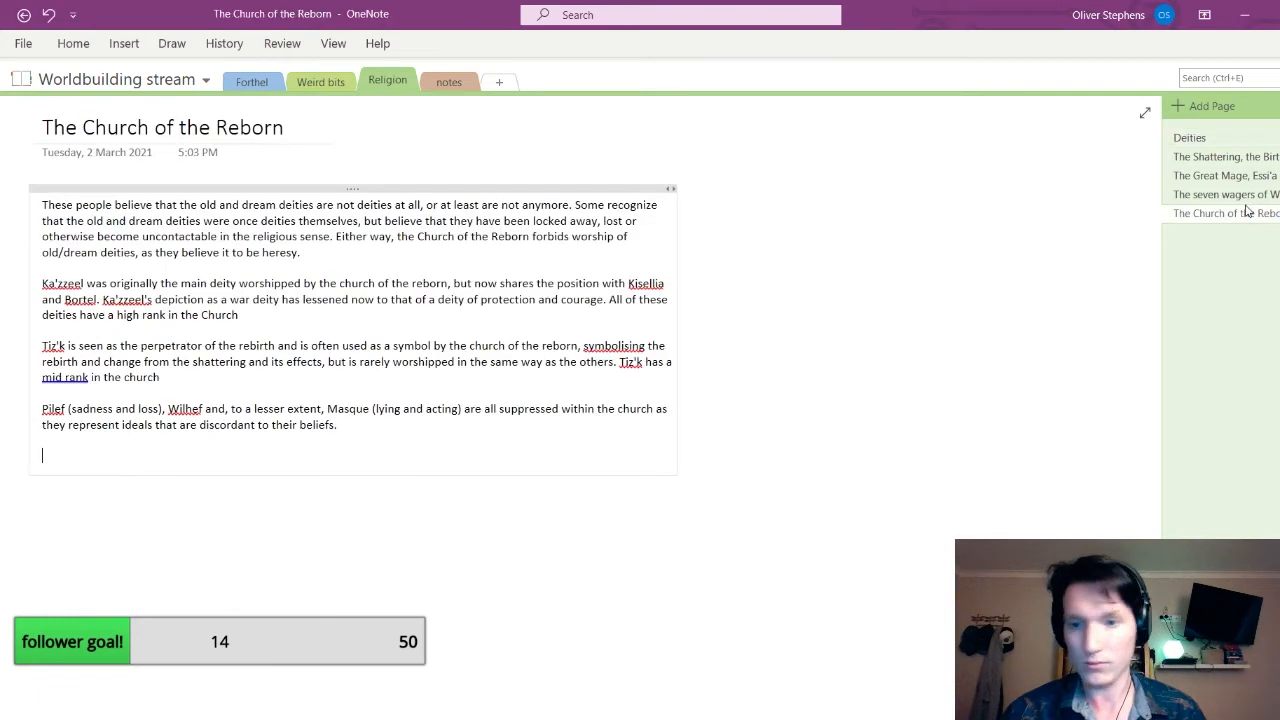
type("E")
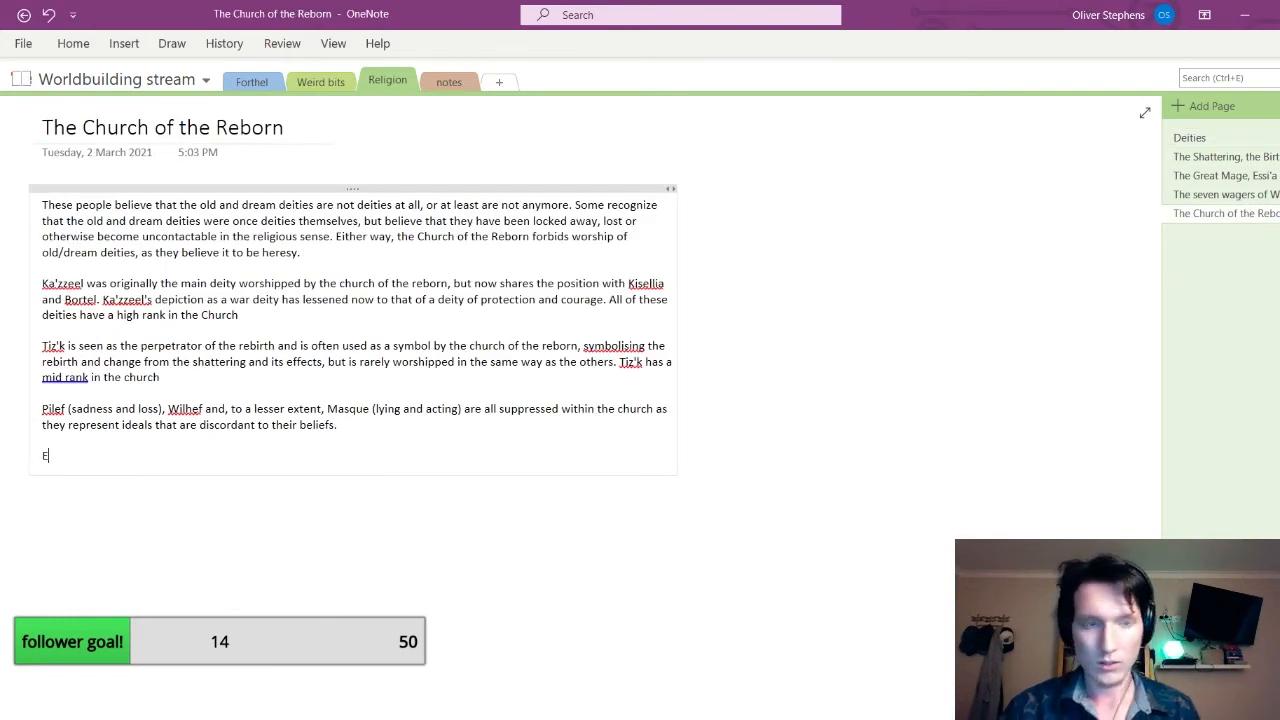
left_click(1209, 142)
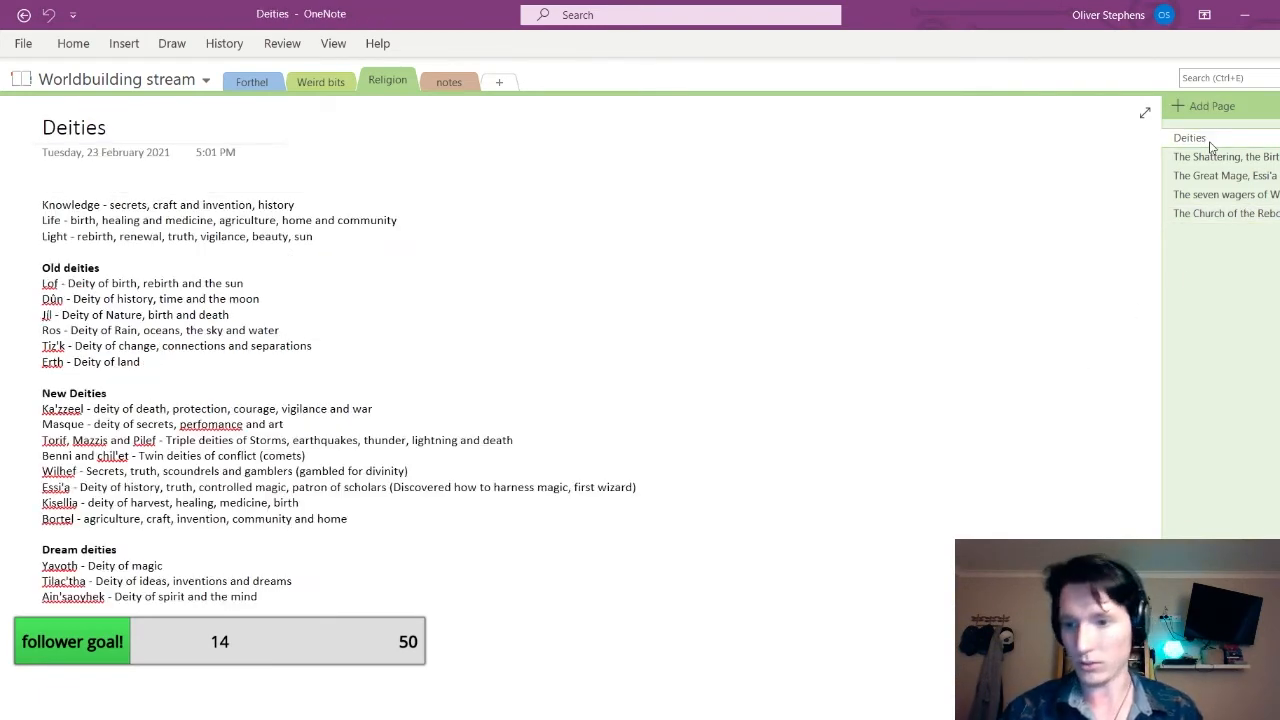
left_click(1212, 216)
type("ssi'a,")
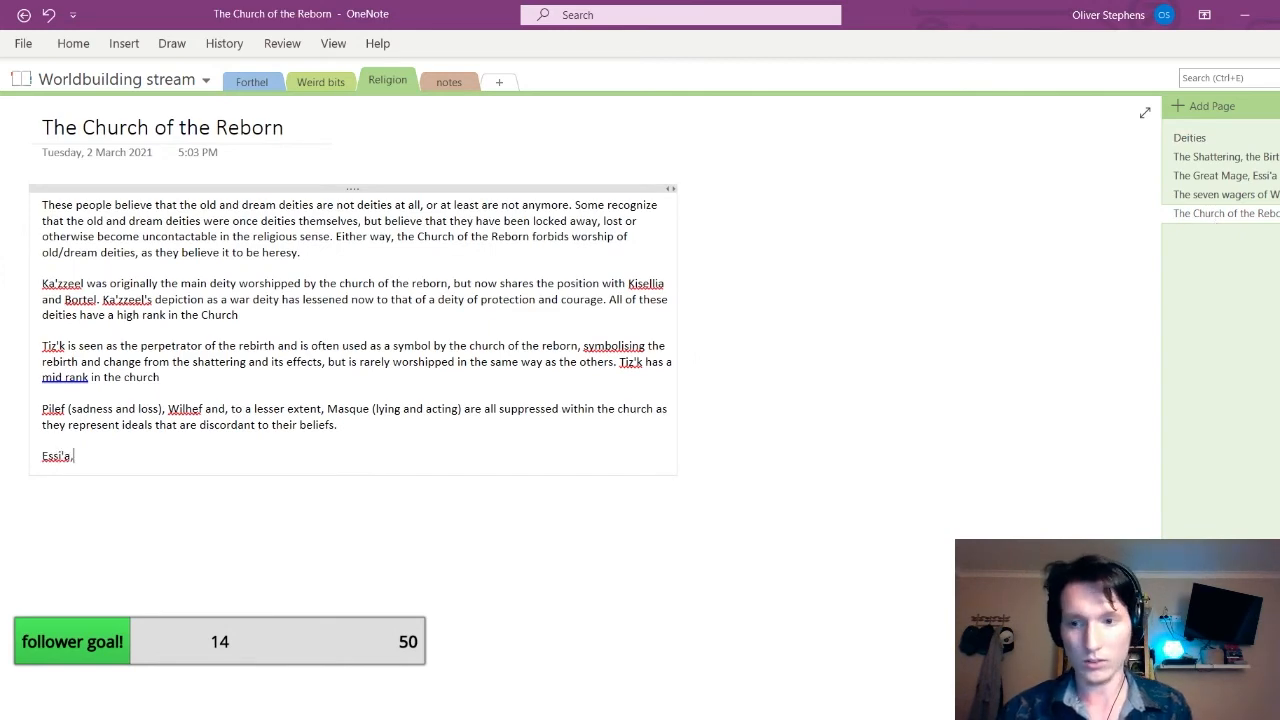
Continue the Essi'a paragraph with "Benni, Chilet, Torif and", checking the names against the New Deities list on the Deities page
left_click(1205, 139)
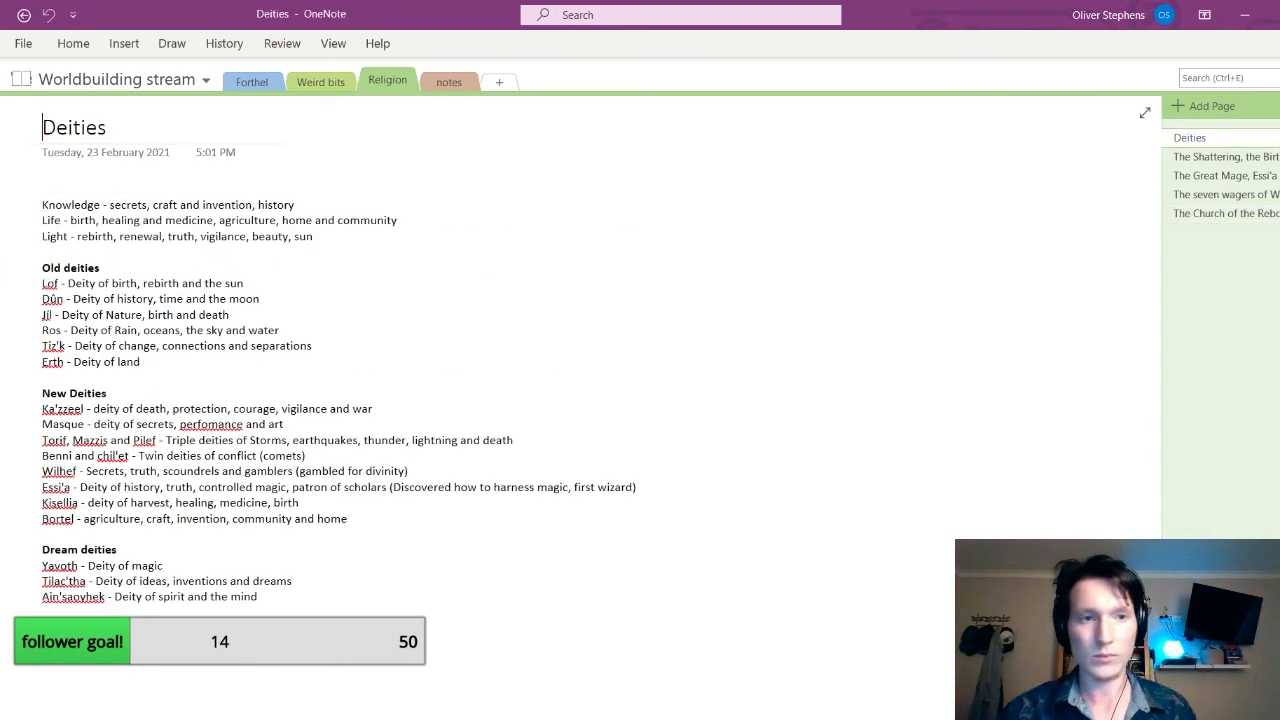
left_click(1250, 219)
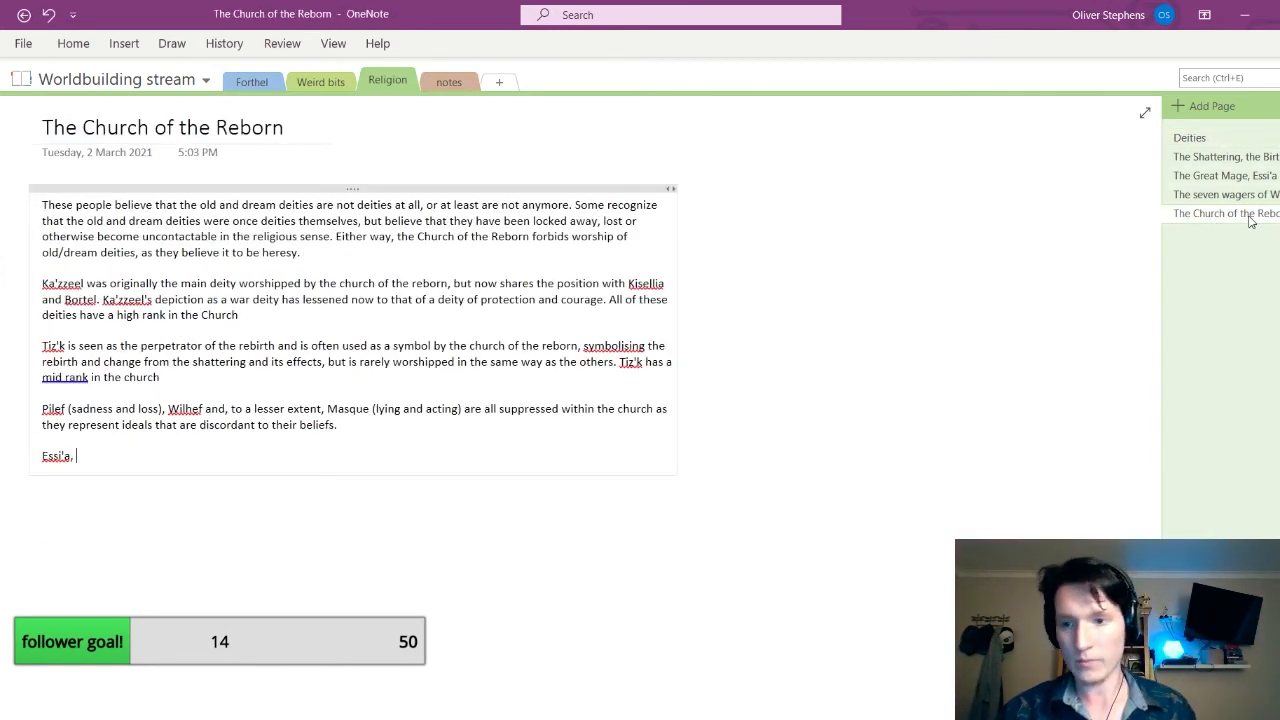
type("Benni, Chilet")
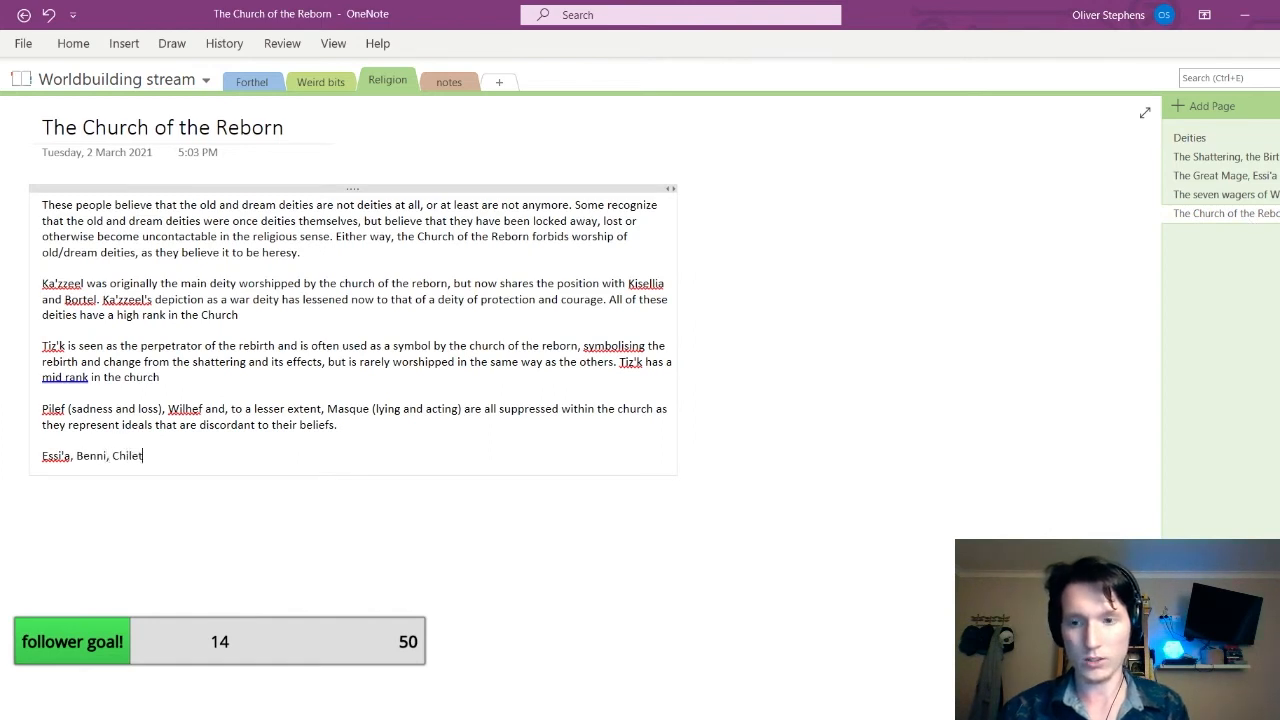
left_click(1205, 138)
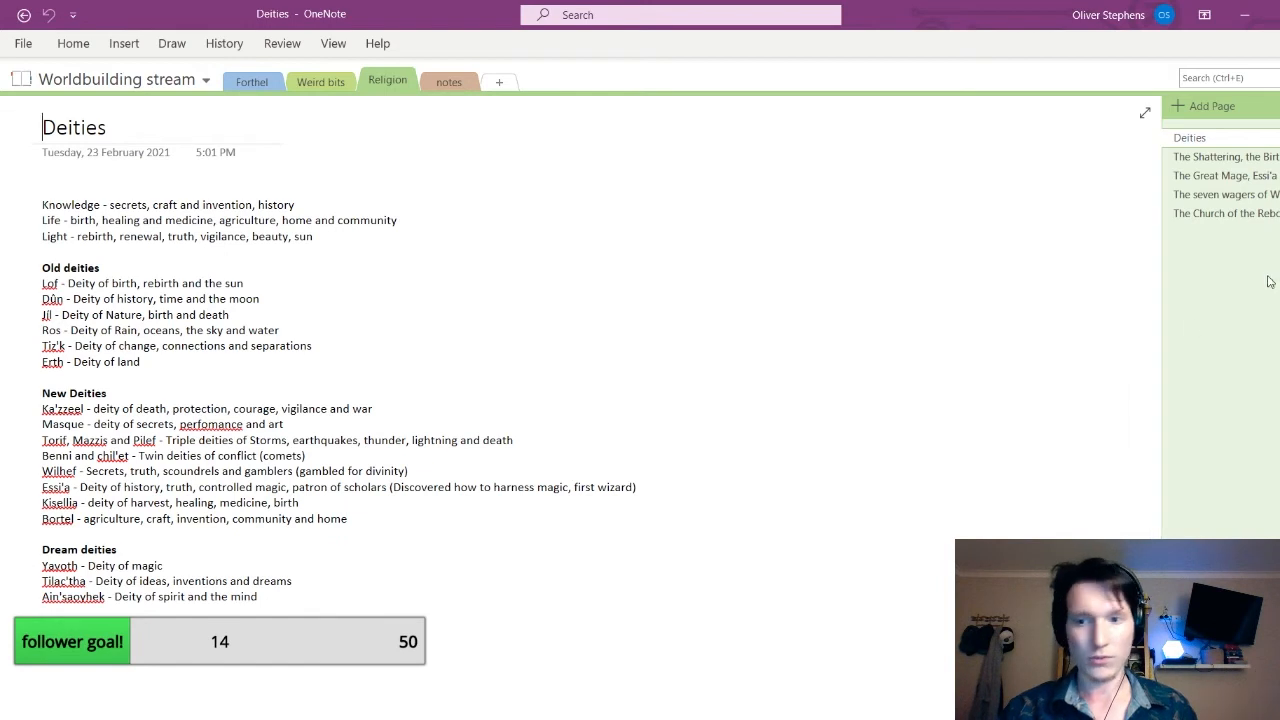
left_click(1228, 213)
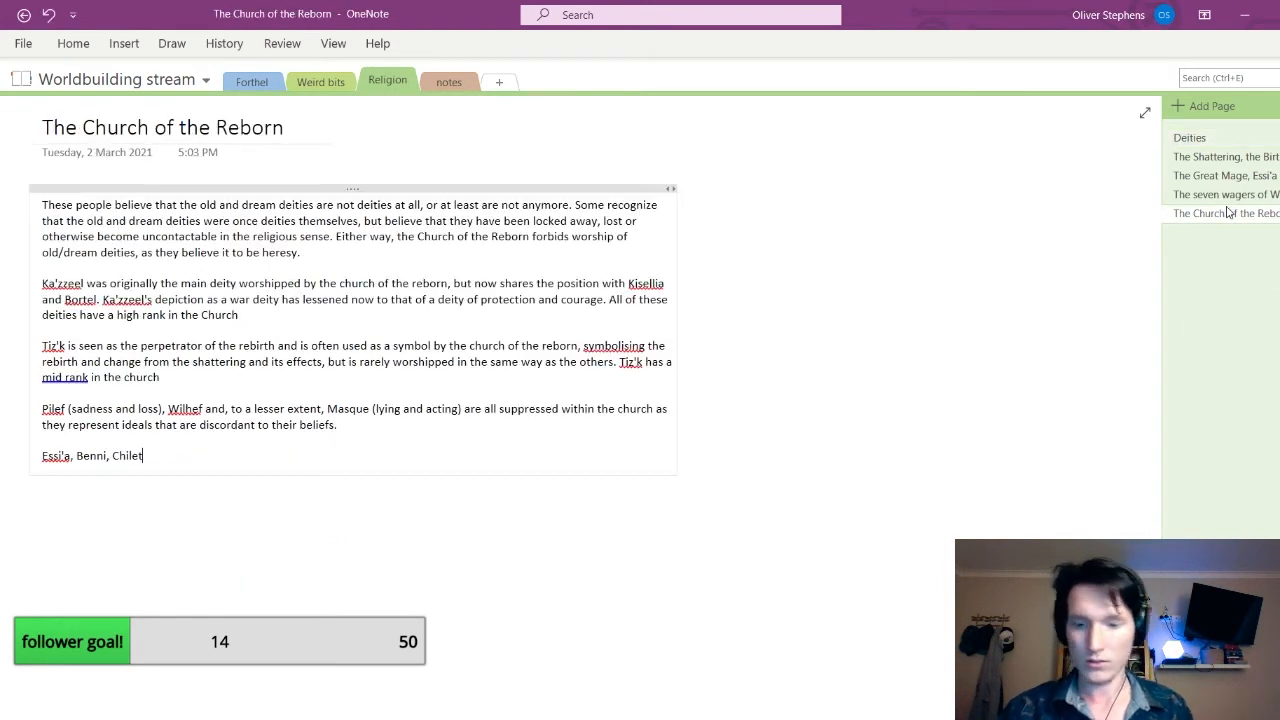
type(", Torif and ")
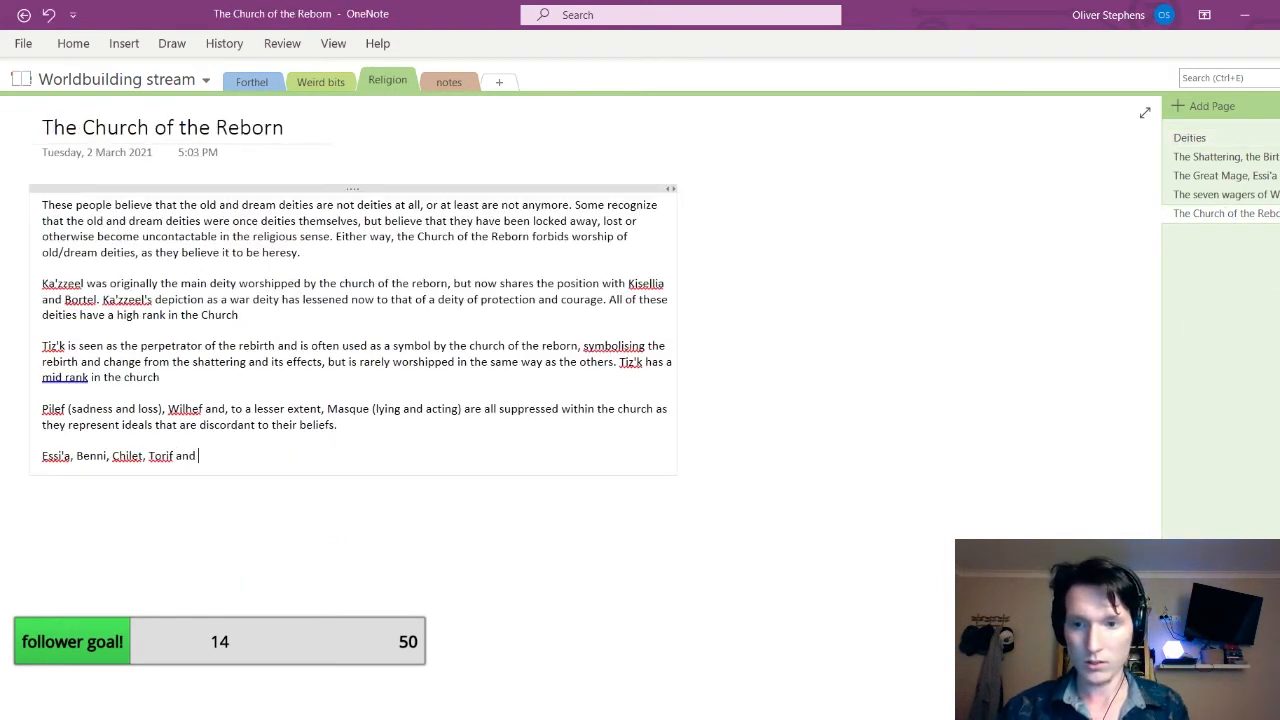
Complete the Essi'a sentence with "Mazzis are all worshipped on a needs basis", checking the spelling of Mazzis on the Deities page
type("Maz")
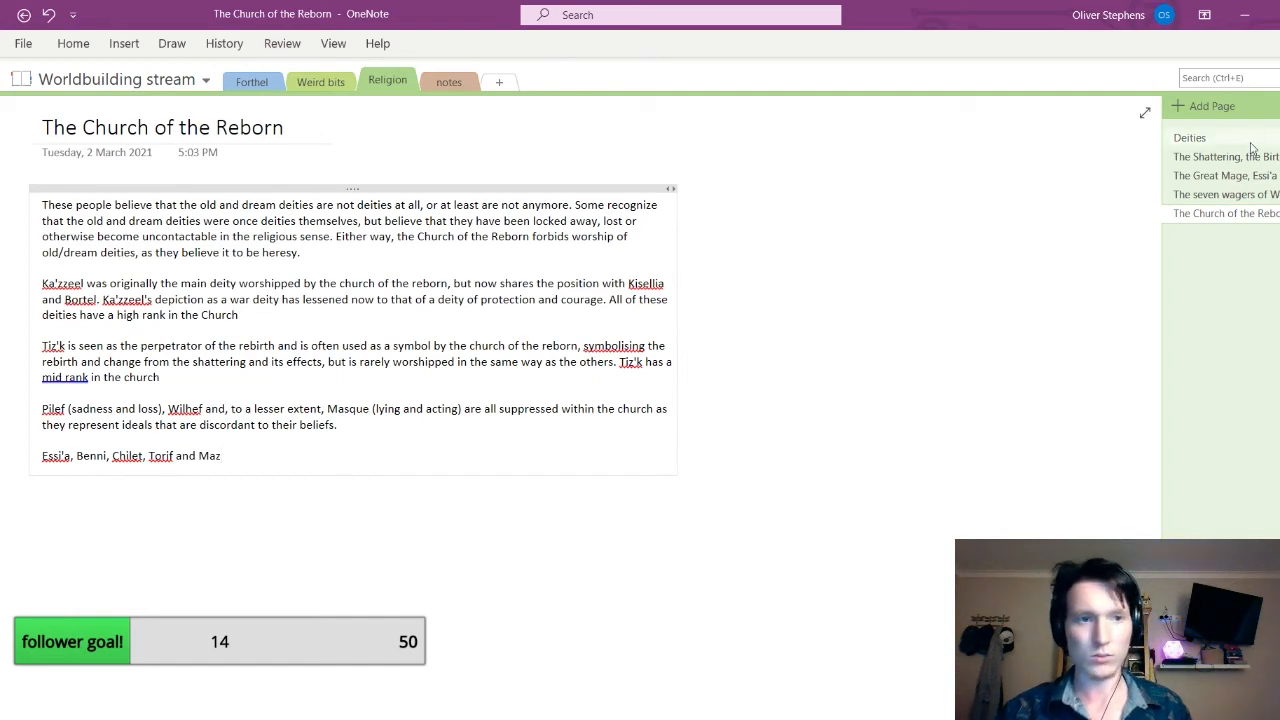
left_click(1250, 140)
left_click(1227, 213)
type("zs")
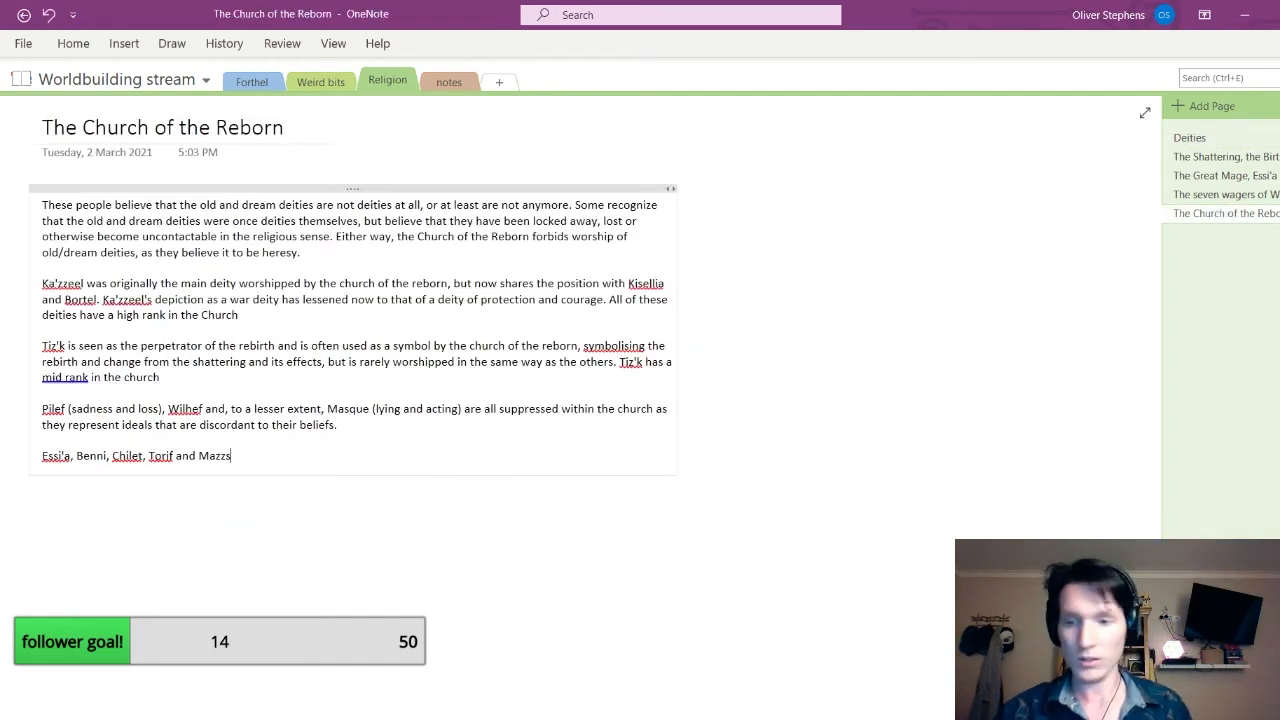
key("BackSpace")
type("is are all wo")
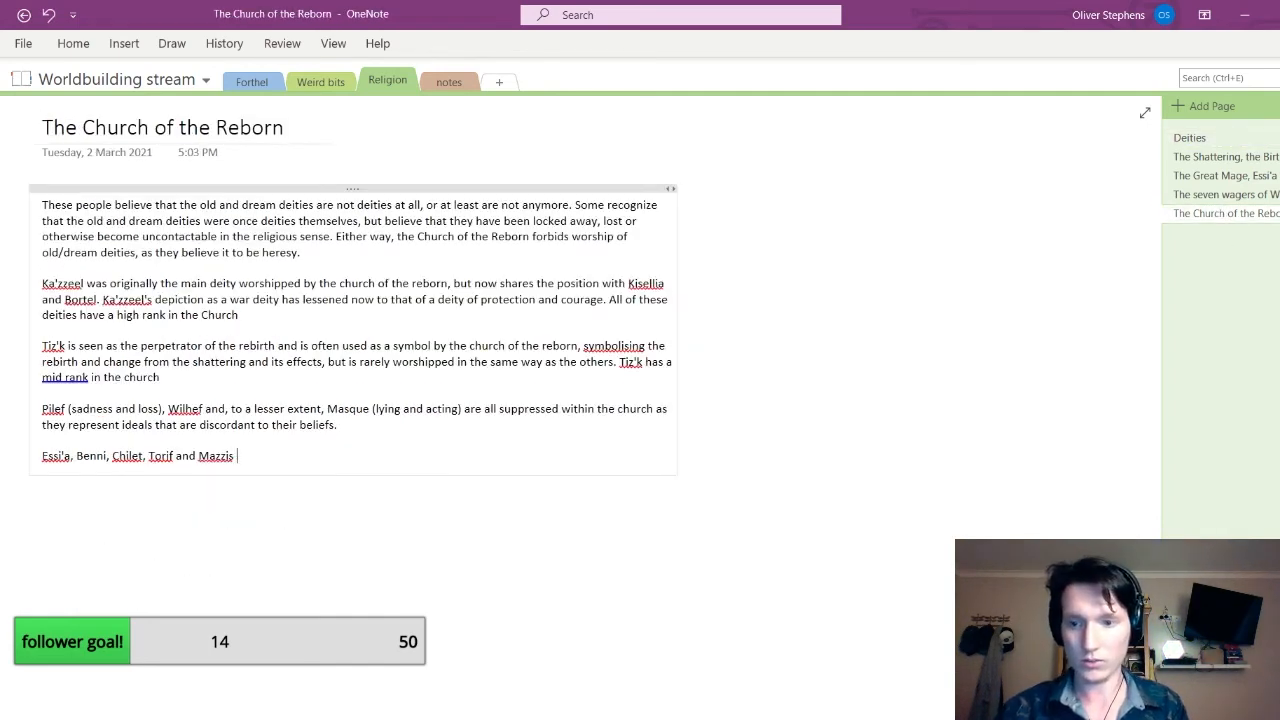
type("rshipped ")
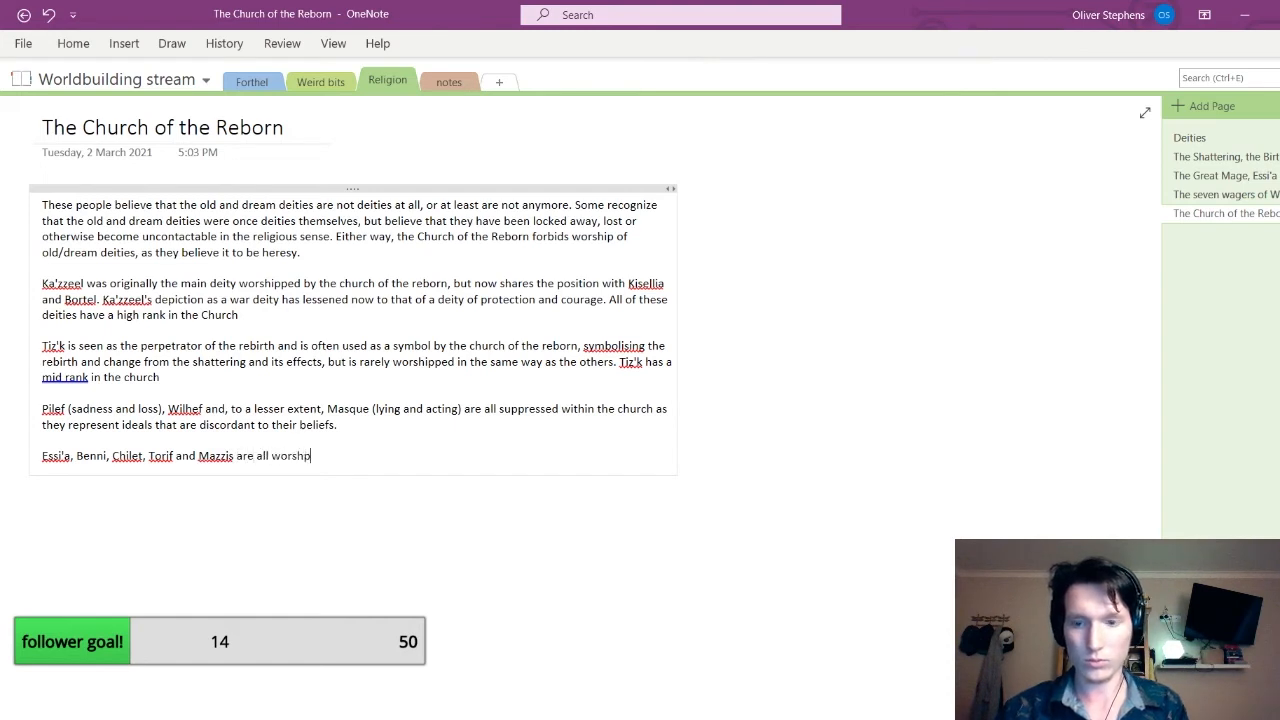
type("on ")
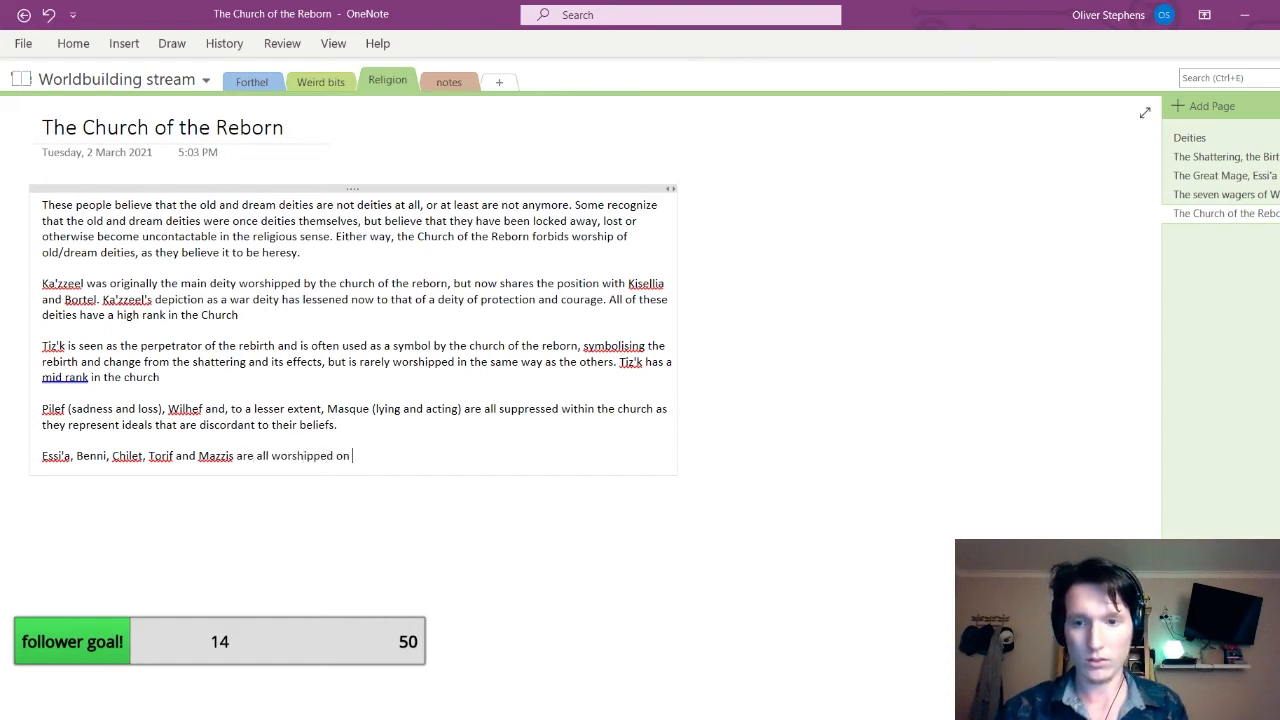
type("a needs basis")
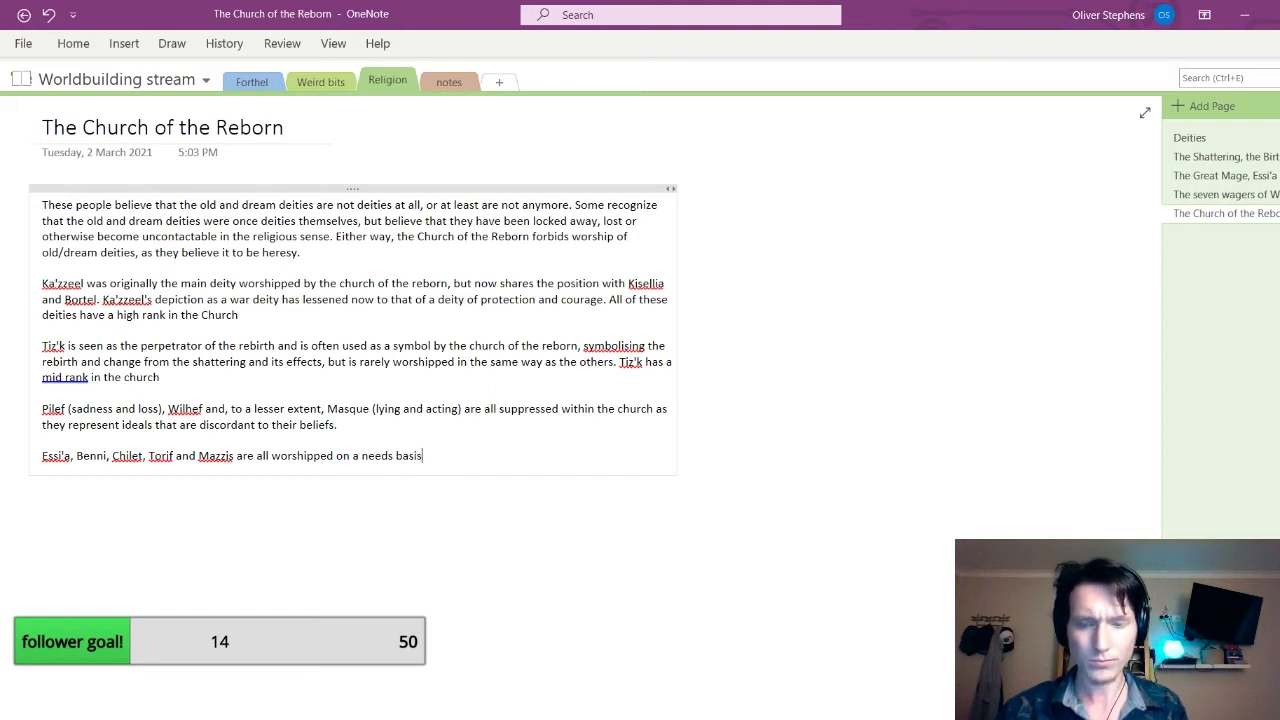
type(", som")
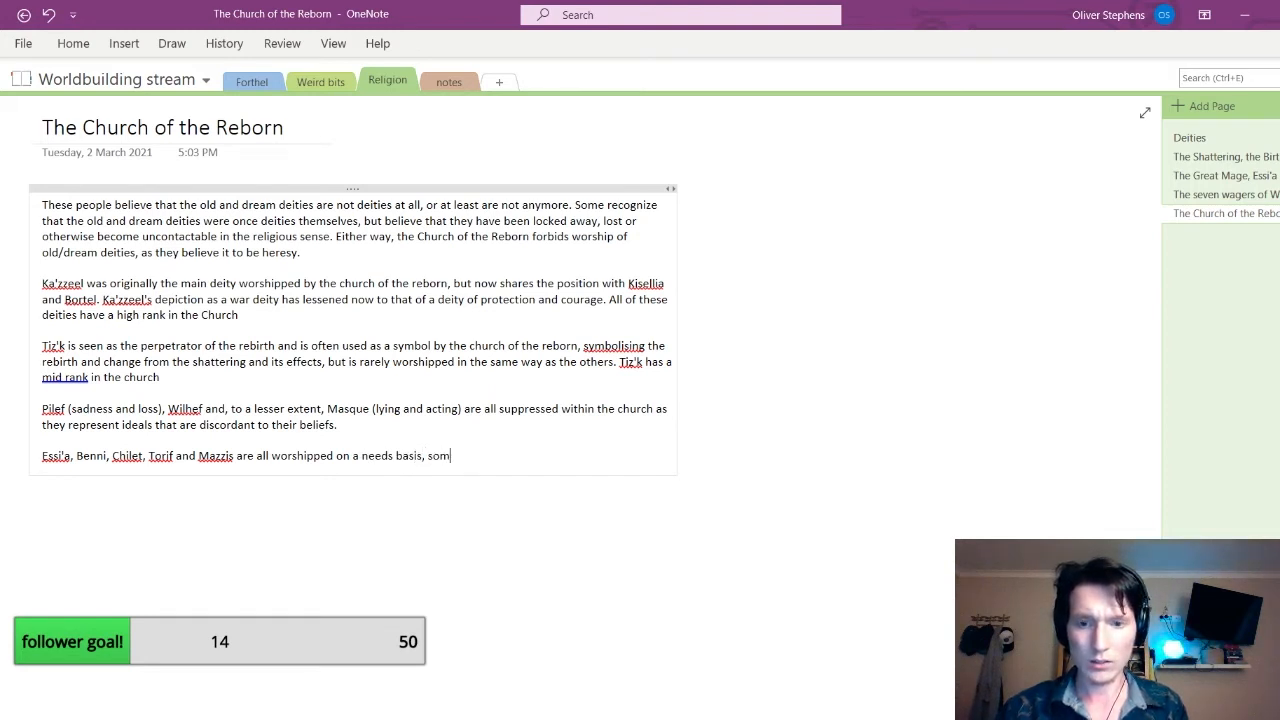
type("etimes in conjunct")
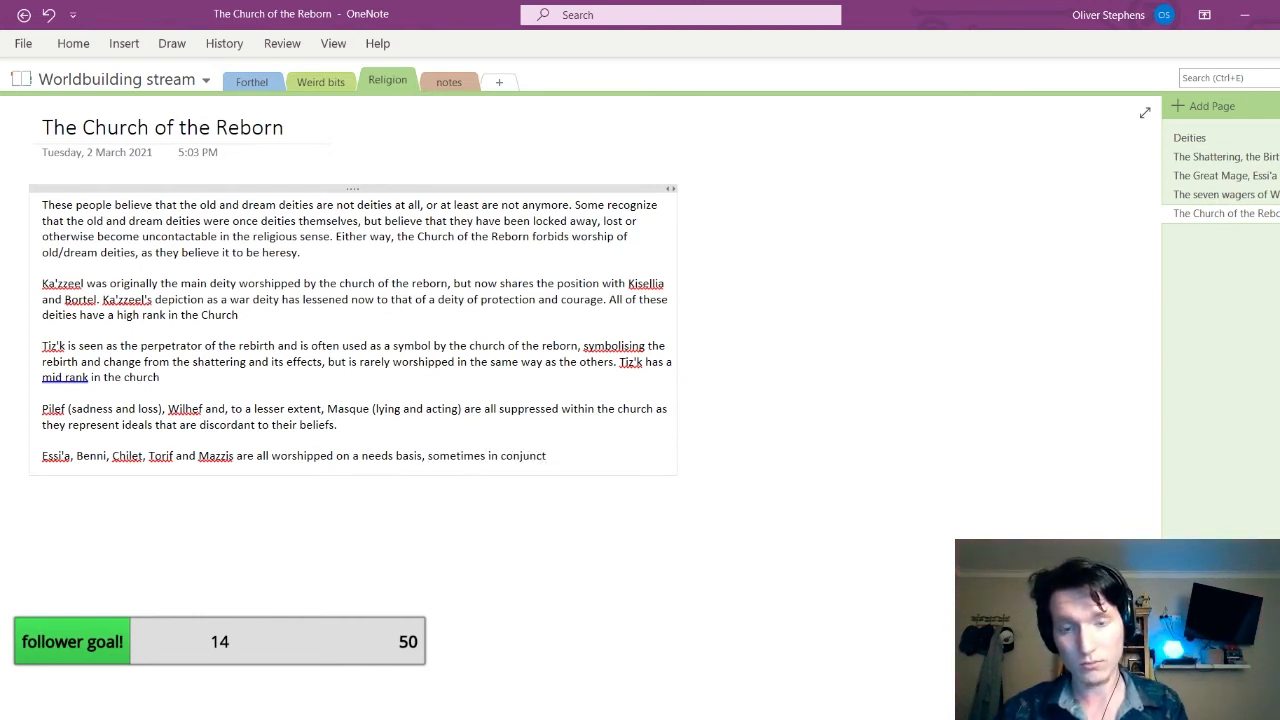
type("ion")
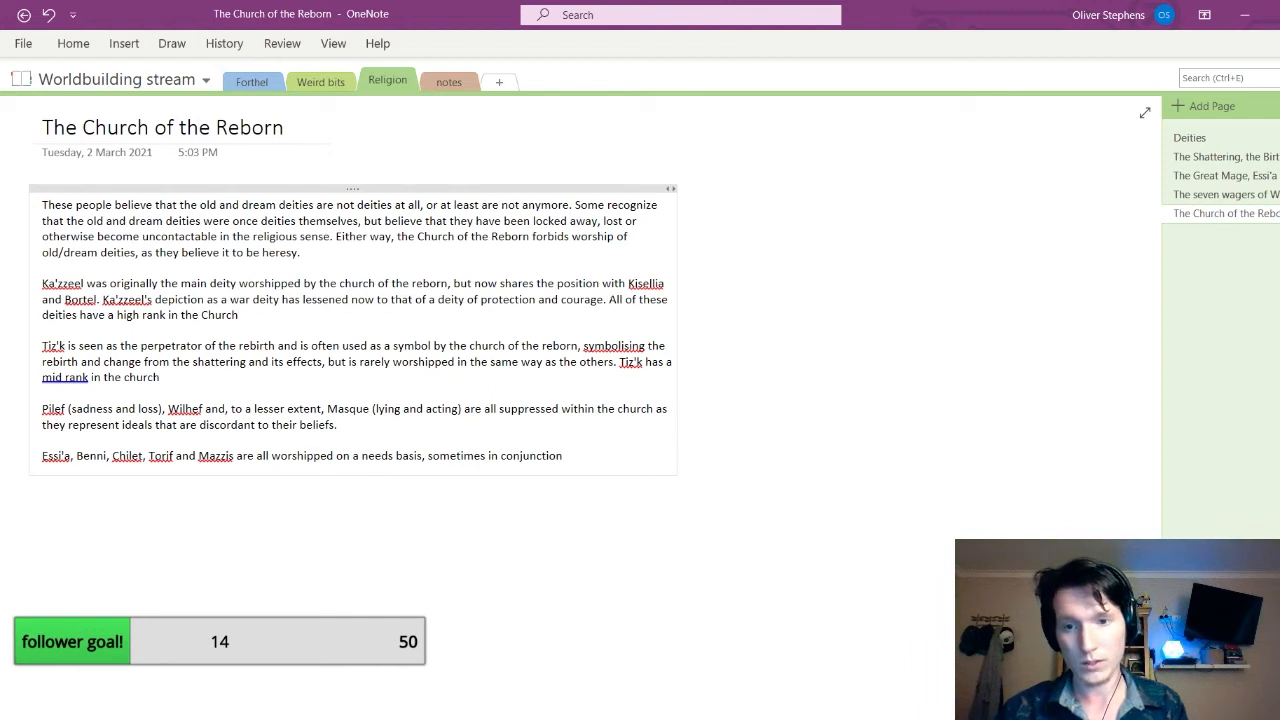
key("BackSpace")
key("BackSpace")
key("BackSpace")
key("BackSpace")
key("BackSpace")
key("BackSpace")
key("BackSpace")
key("BackSpace")
key("BackSpace")
key("BackSpace")
key("BackSpace")
key("BackSpace")
key("BackSpace")
key("BackSpace")
key("BackSpace")
key("BackSpace")
key("BackSpace")
key("BackSpace")
key("BackSpace")
key("BackSpace")
key("BackSpace")
key("BackSpace")
key("BackSpace")
key("BackSpace")
key("BackSpace")
key("BackSpace")
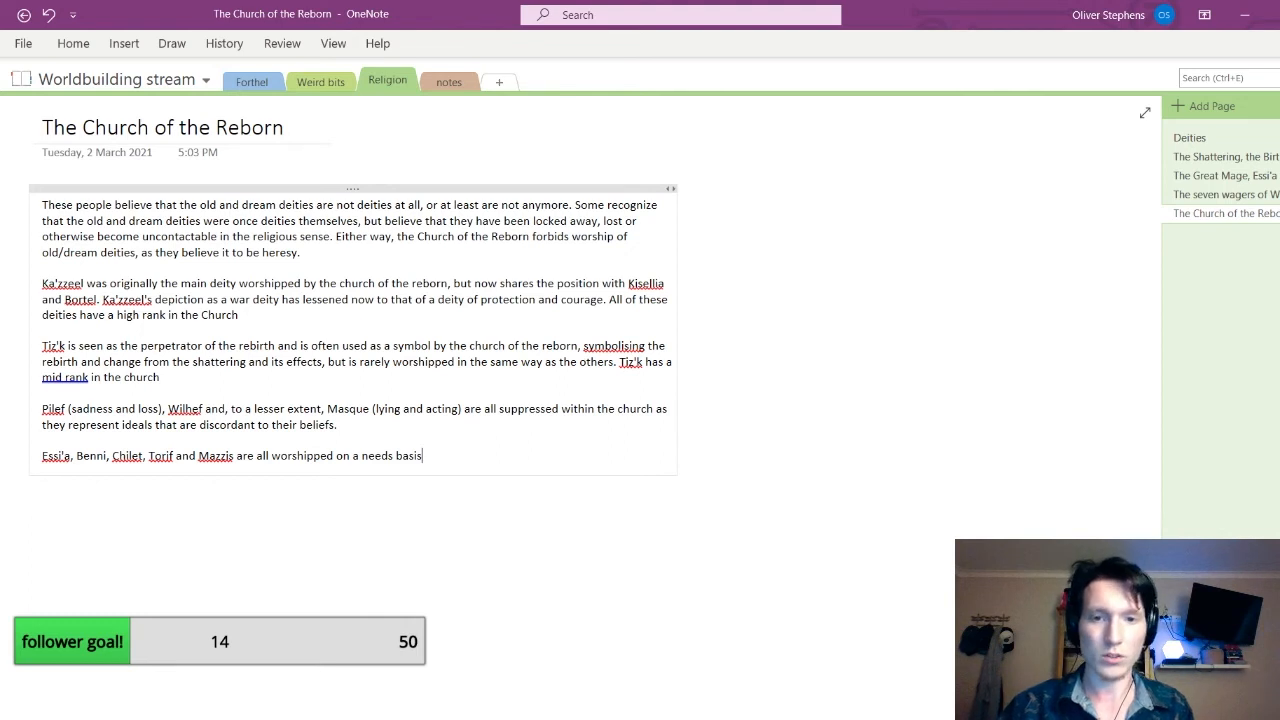
End the Essi'a sentence with a period and add "They hold a mid-rank in the church."
type(". They ")
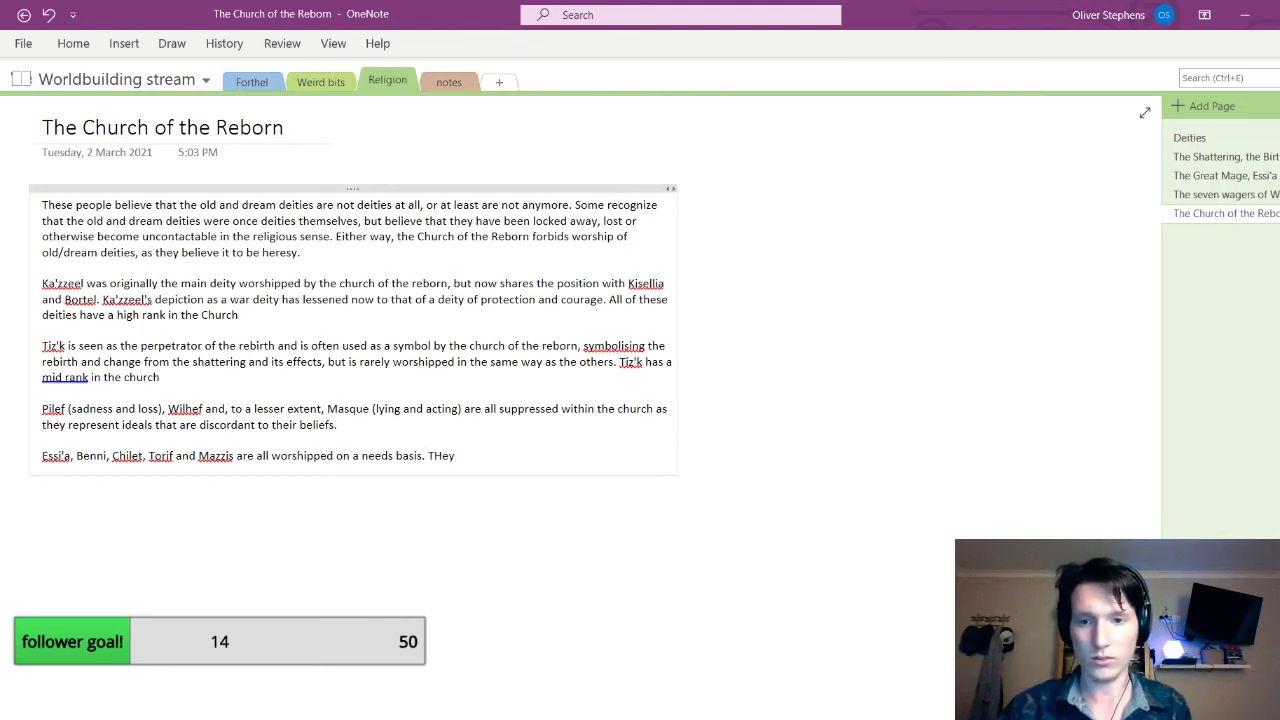
type("hold a")
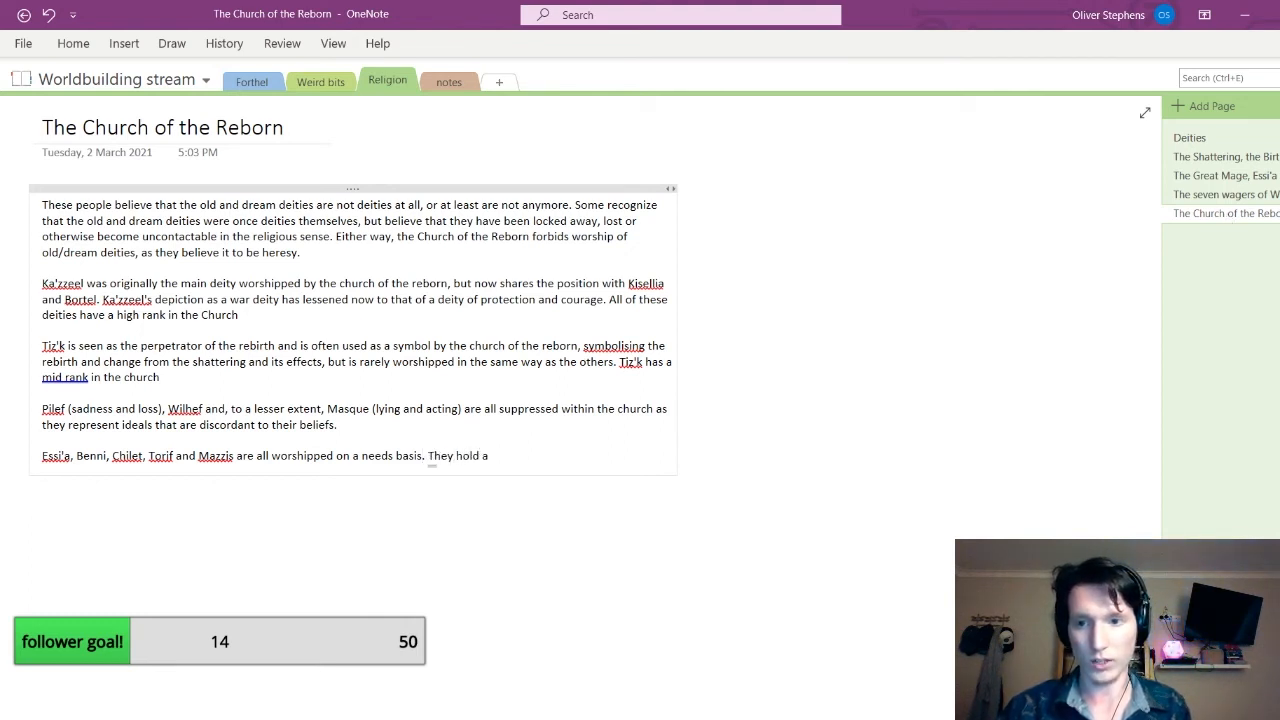
type(" mid-rank ")
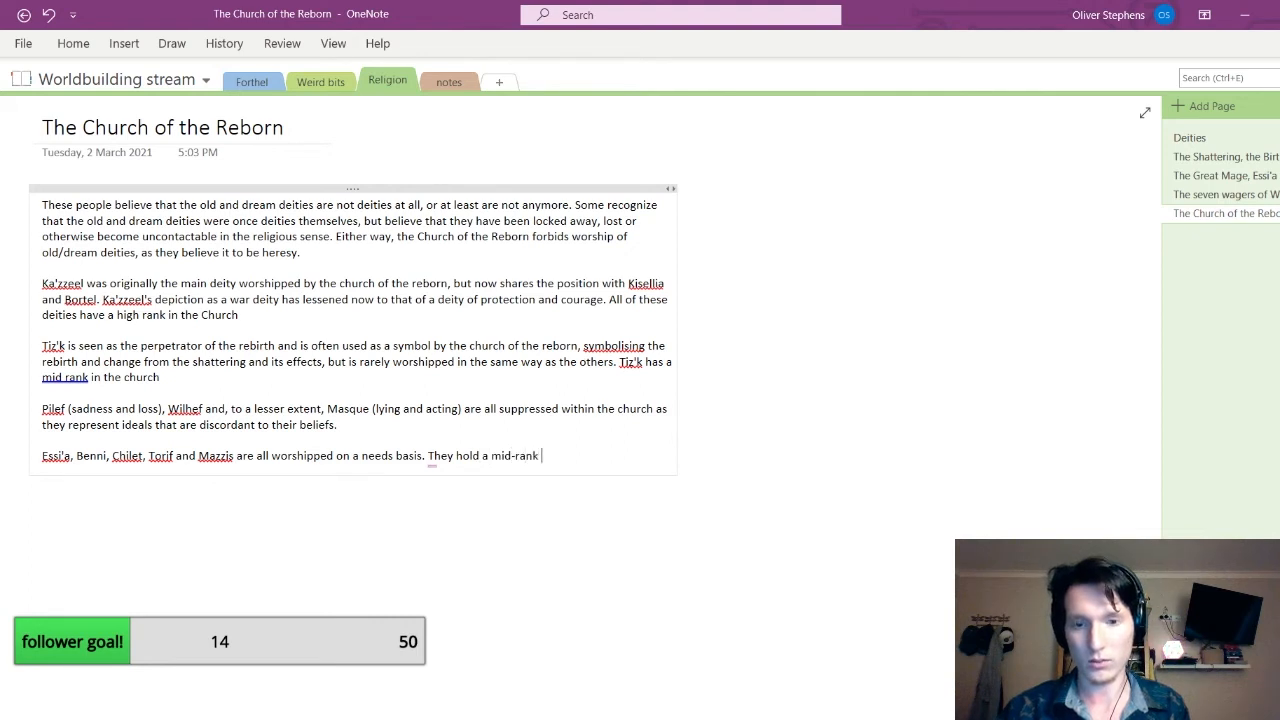
type("in the church.")
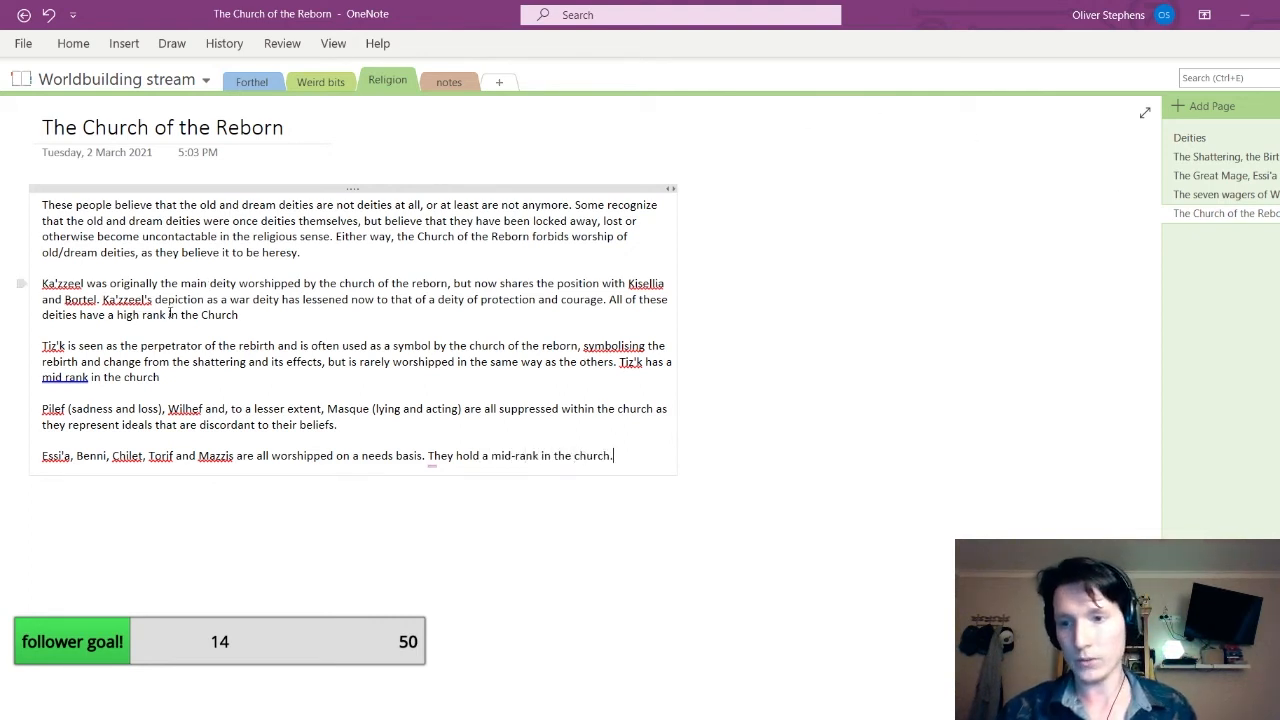
Hyphenate "mid rank" as "mid-rank" in the Tiz'k paragraph
left_click(63, 377)
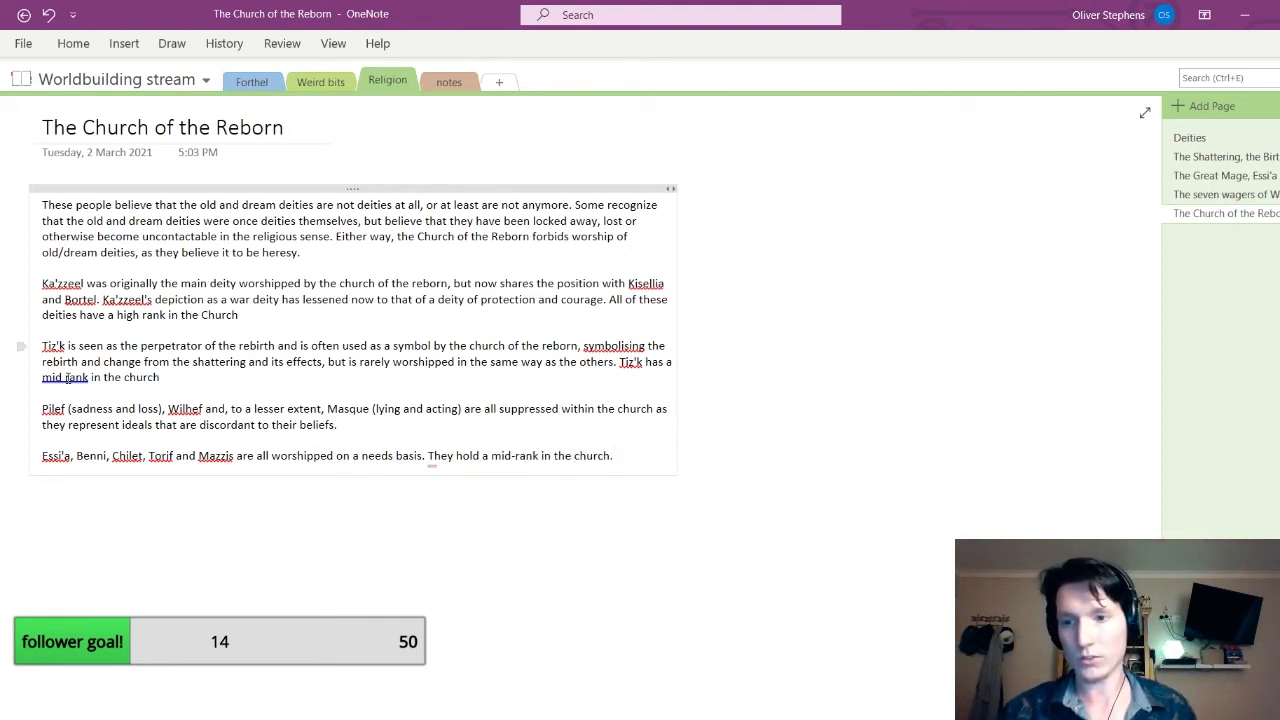
key("Delete")
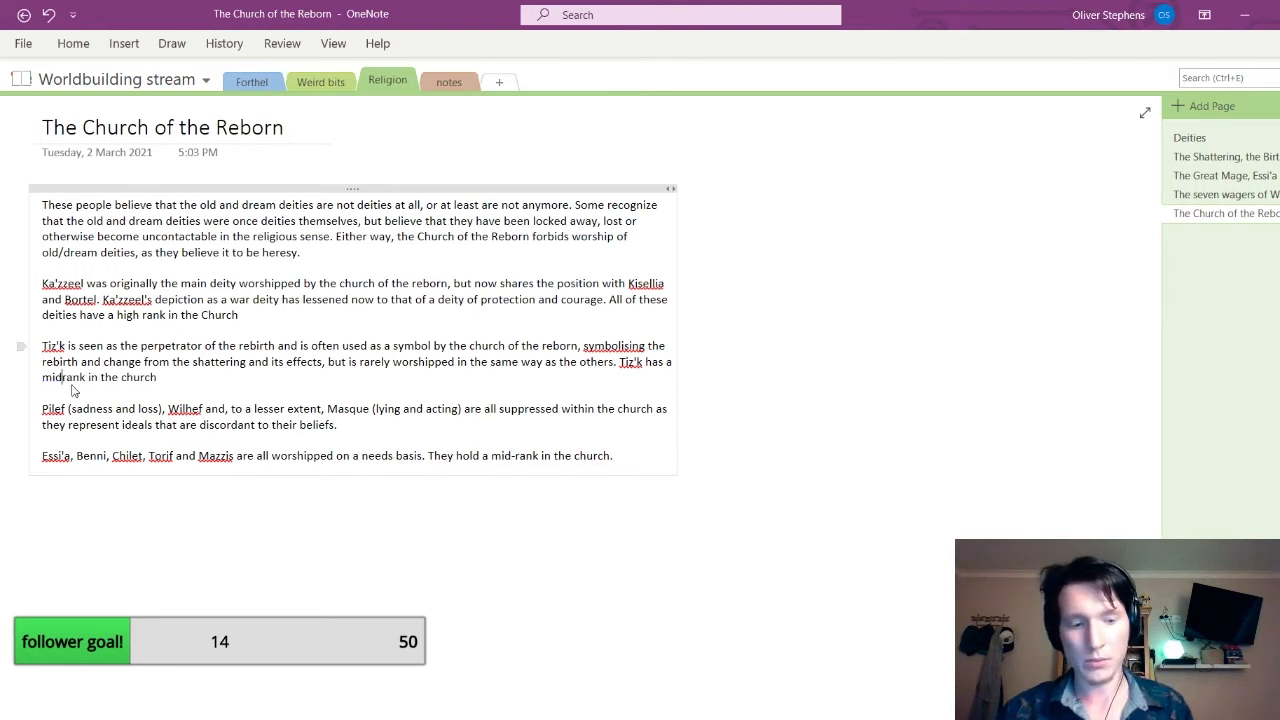
type("-")
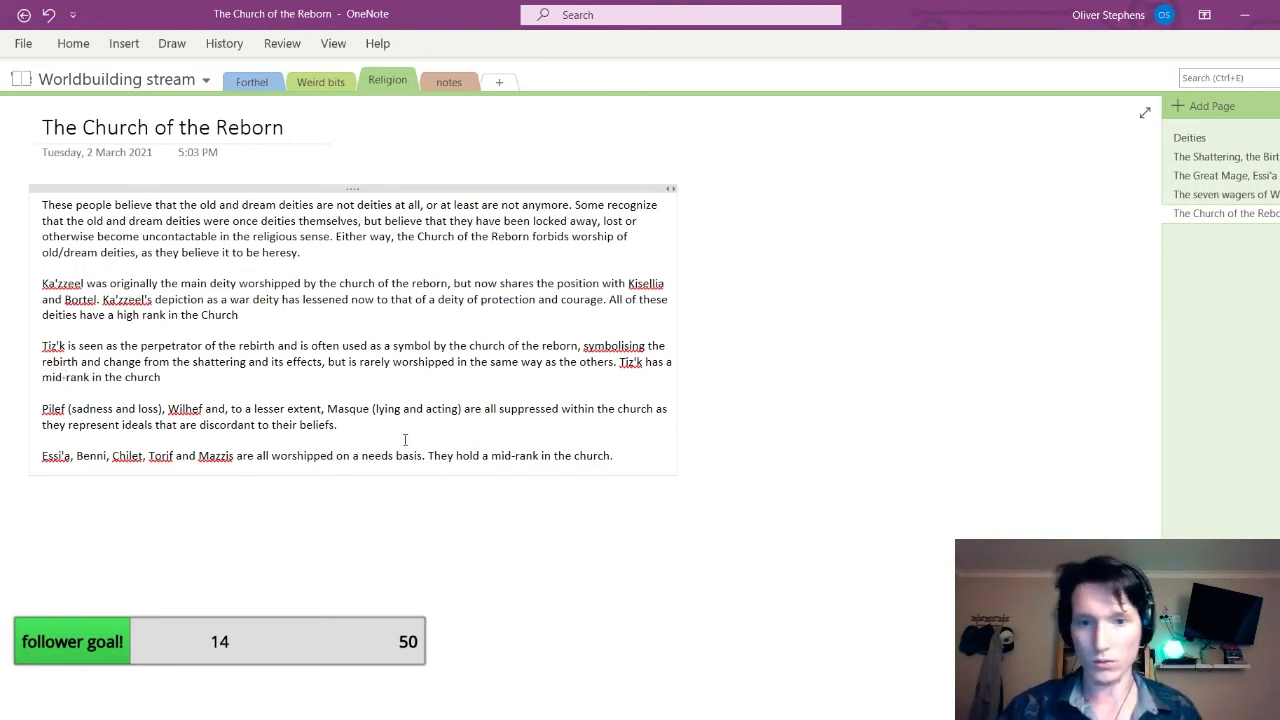
Add "They hold a low rank in the church" to the end of the Pilef, Wilhef and Masque paragraph
left_click(383, 423)
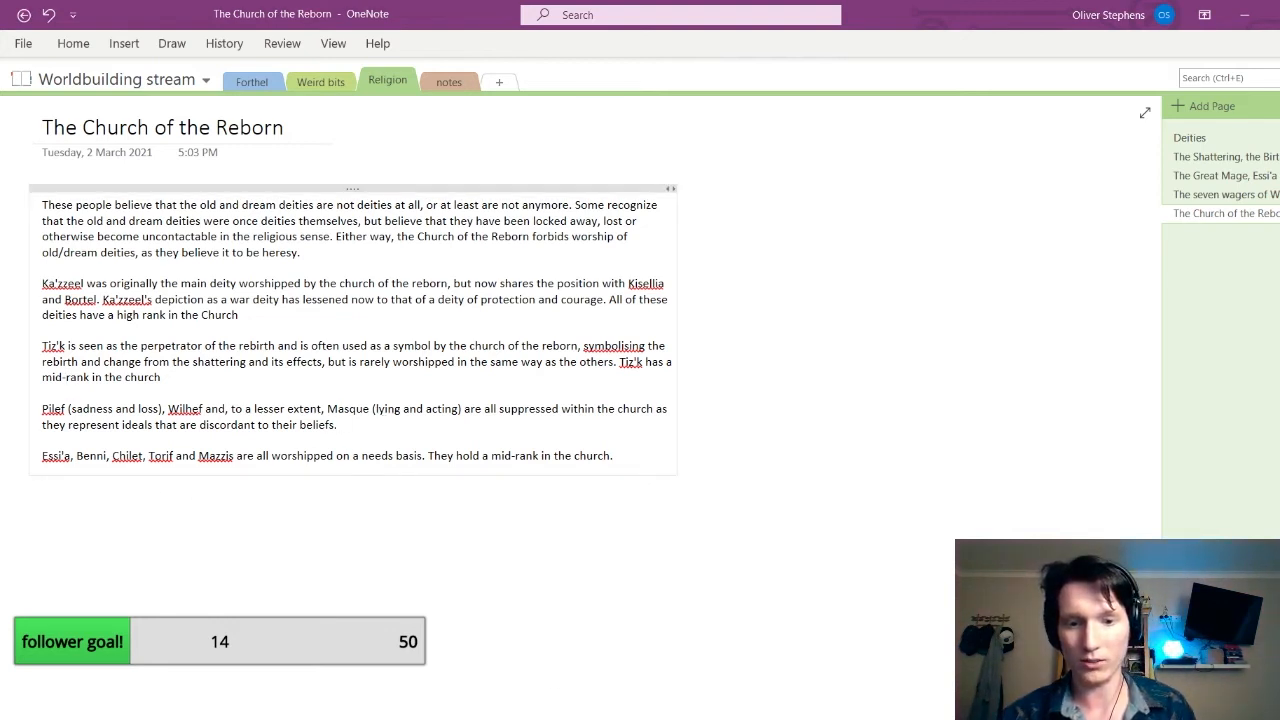
left_click(628, 473)
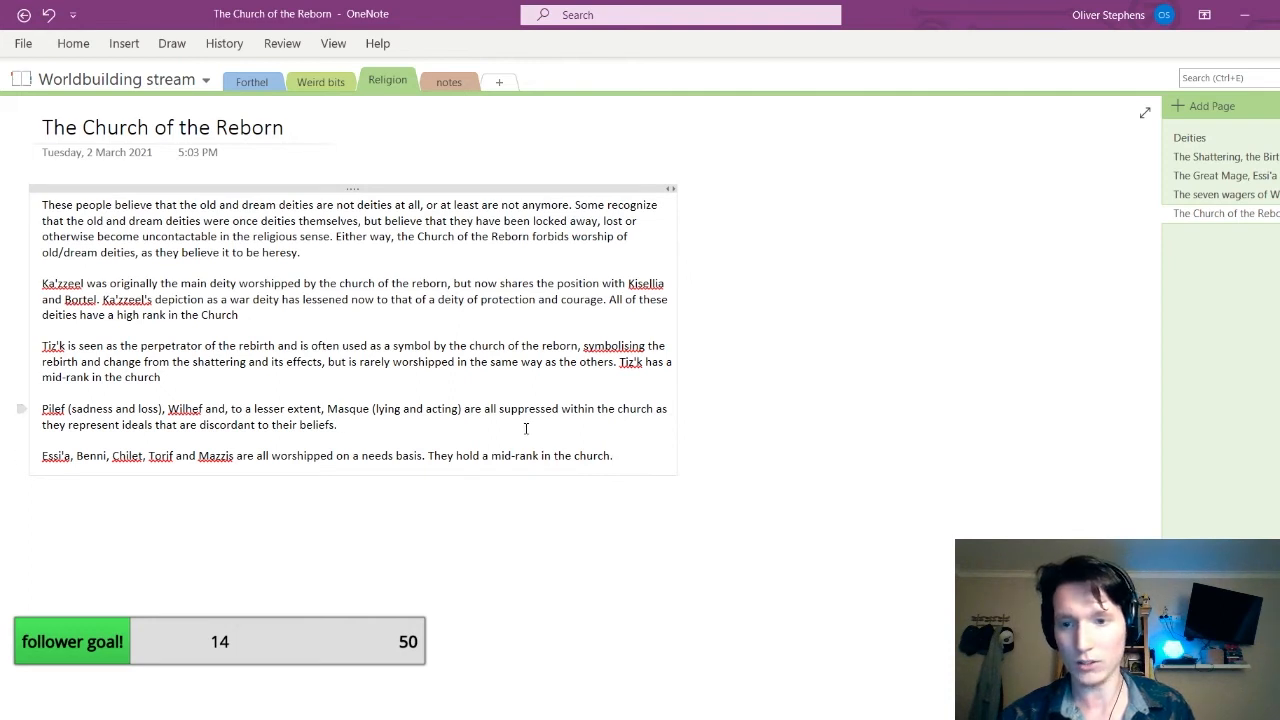
type("They ho")
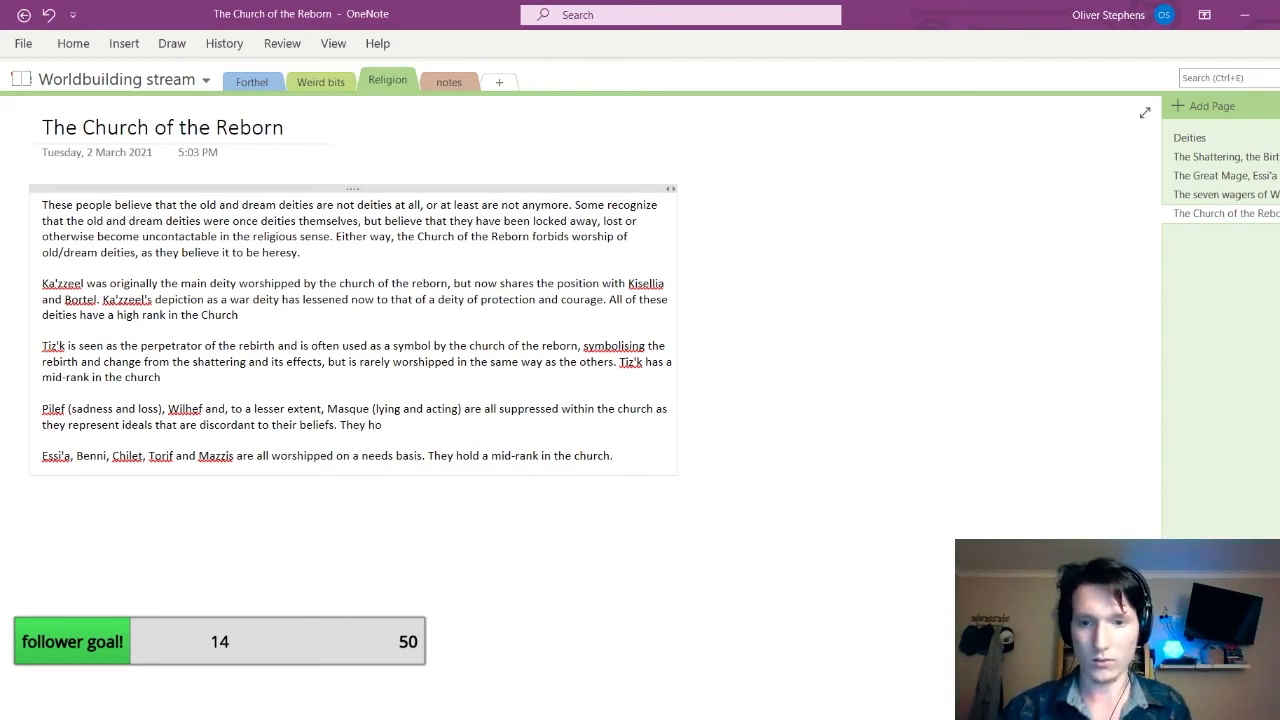
type("ld a low rank")
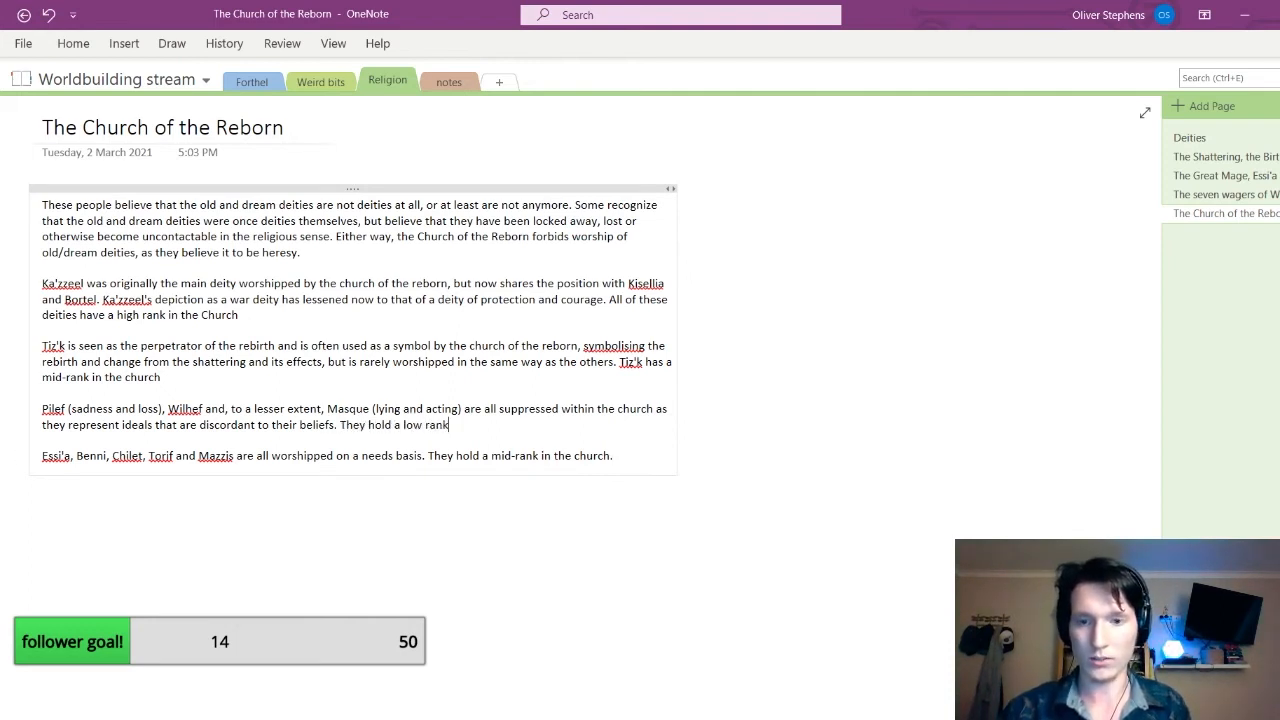
type(" in the c")
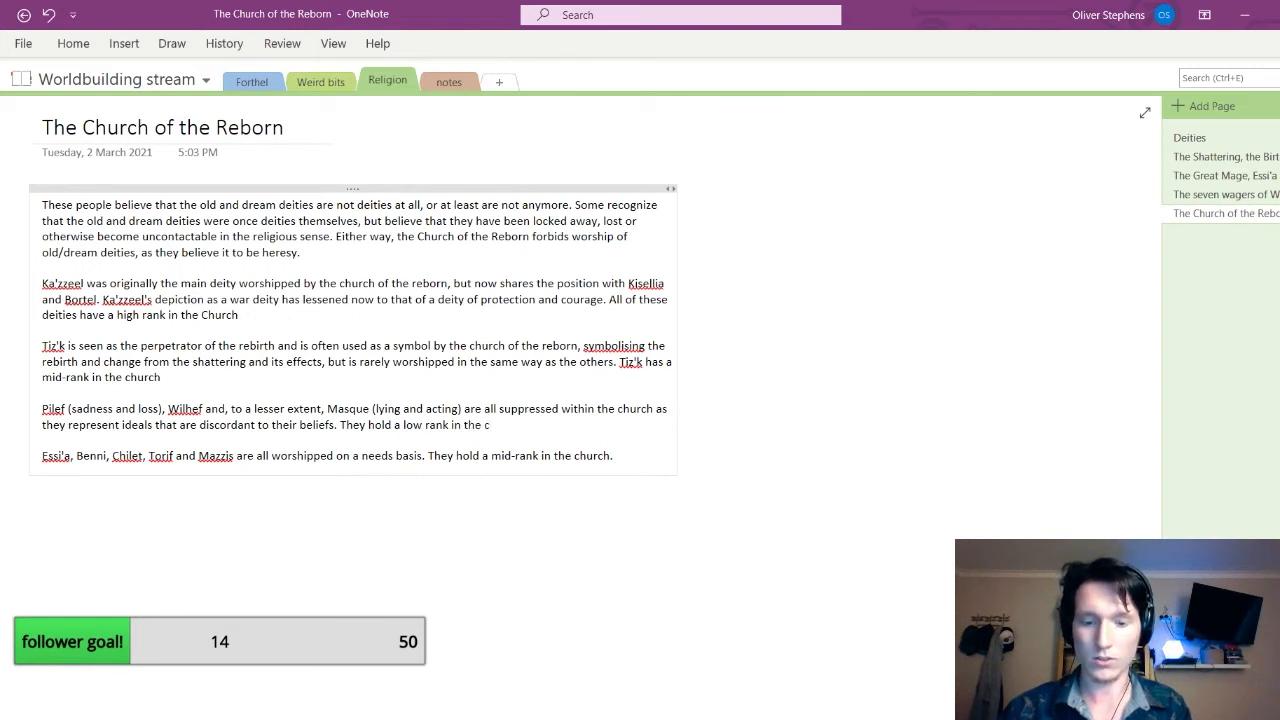
type("hurch")
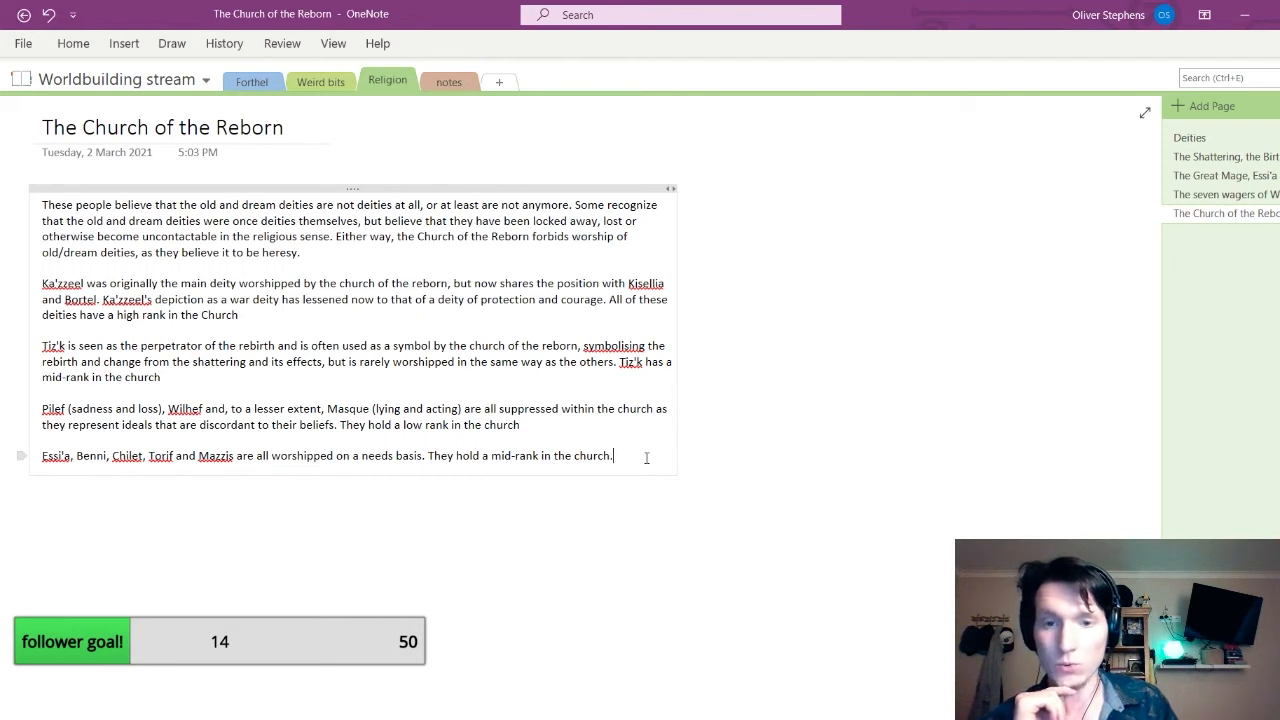
Add the bold heading "The Grand Cleric -" below the Essi'a paragraph, leaving blank lines between them
key("Return")
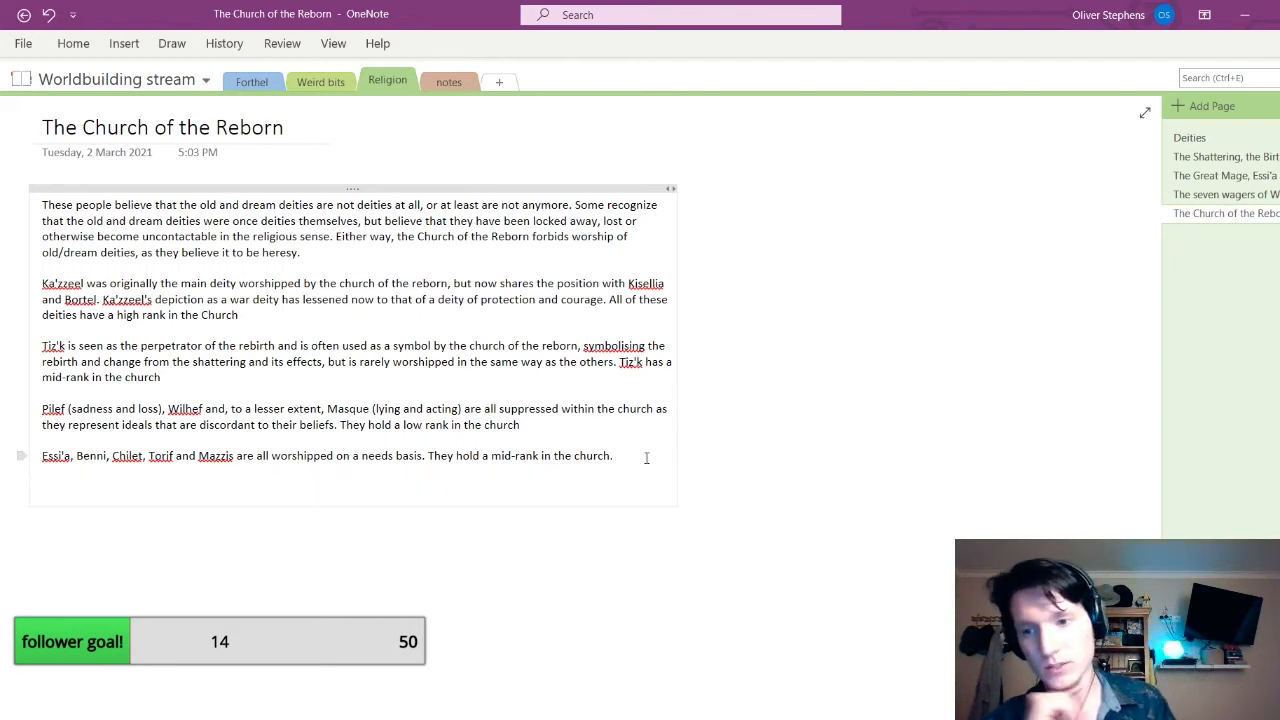
key("Return")
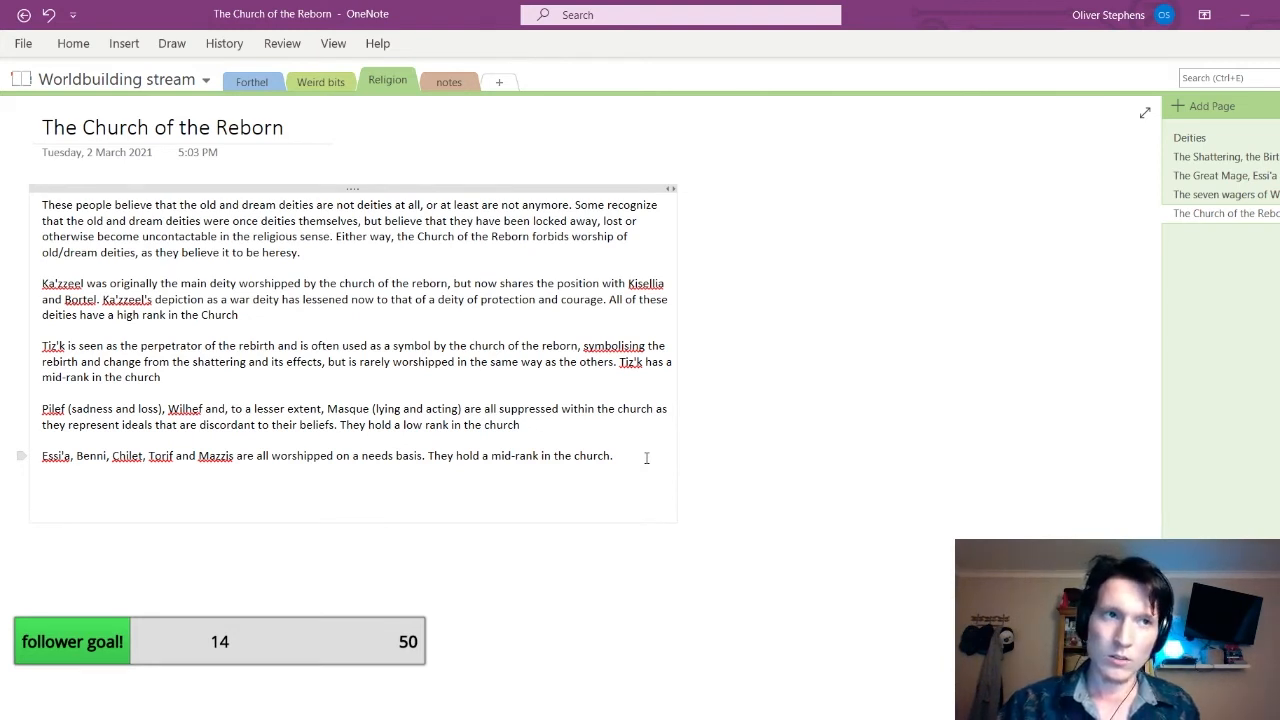
key("alt+Tab")
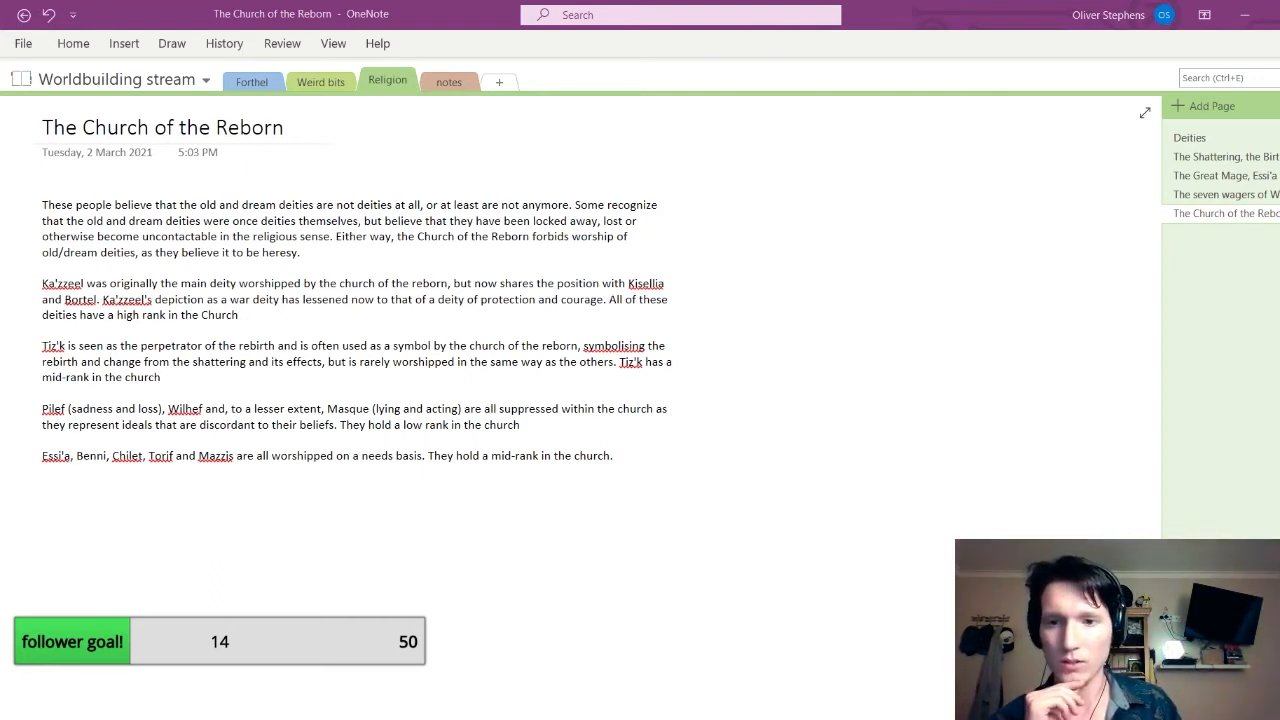
type("The")
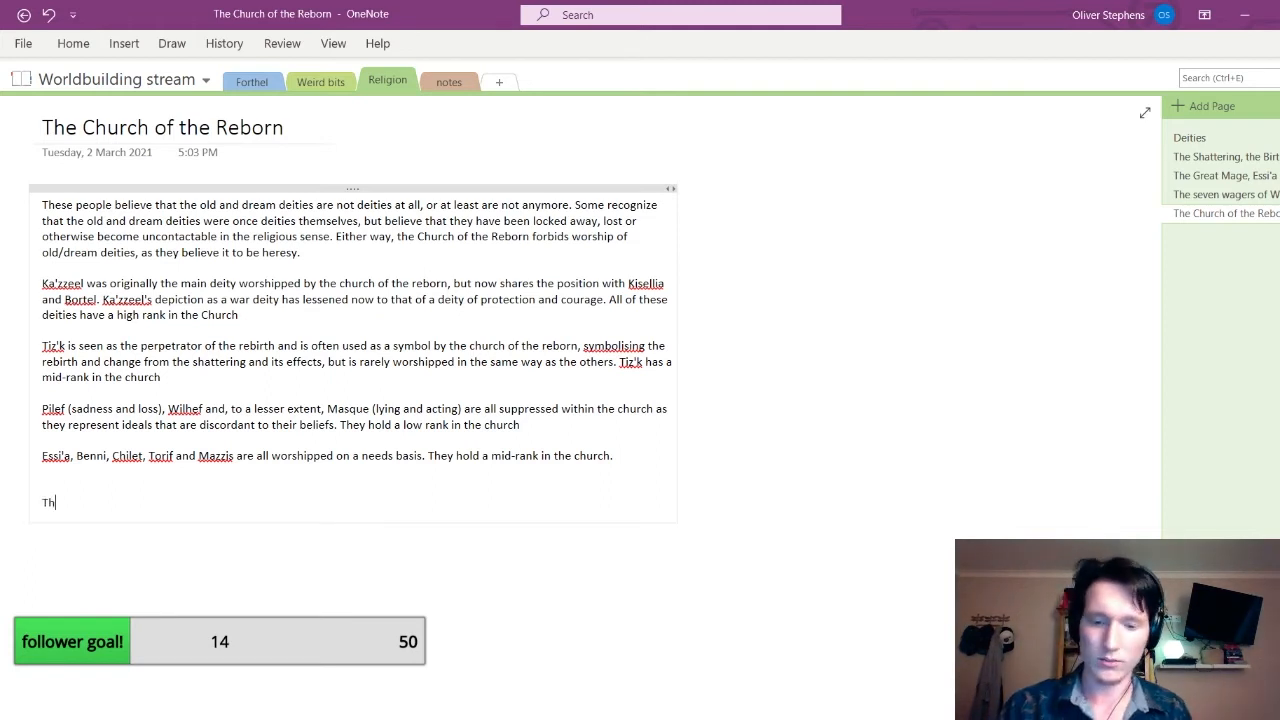
key("BackSpace")
key("BackSpace")
key("BackSpace")
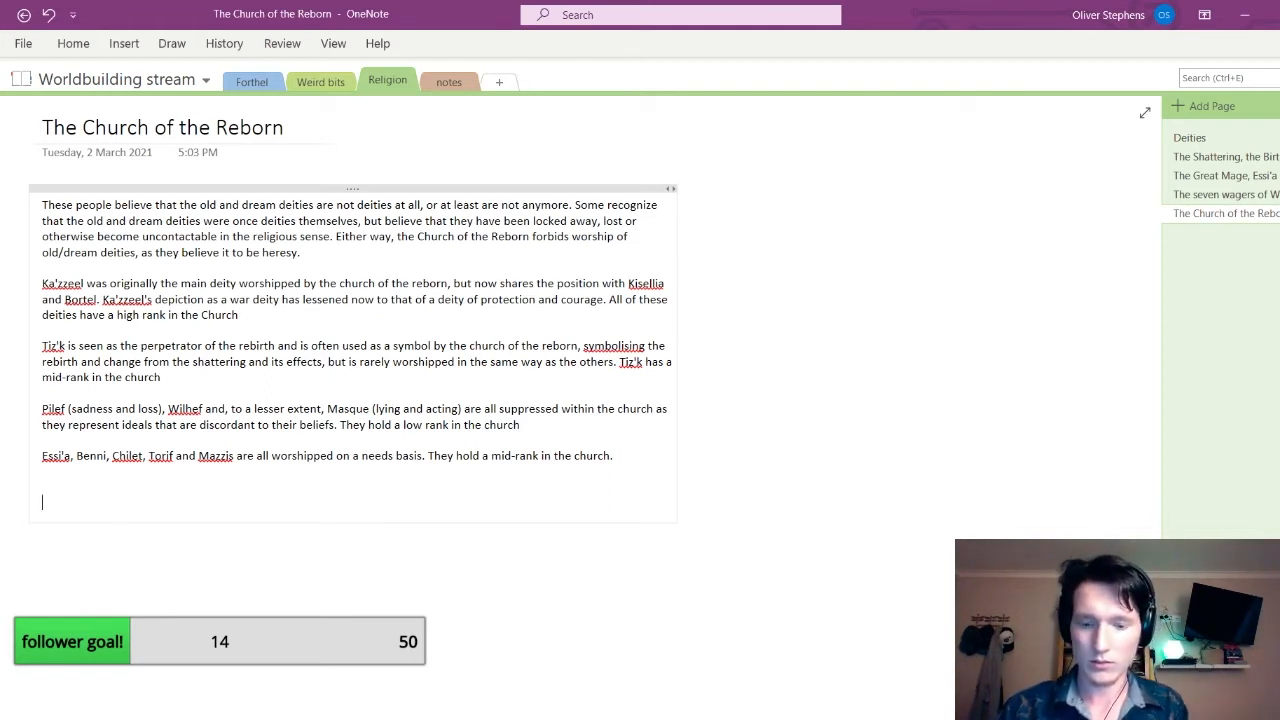
type("The Gra")
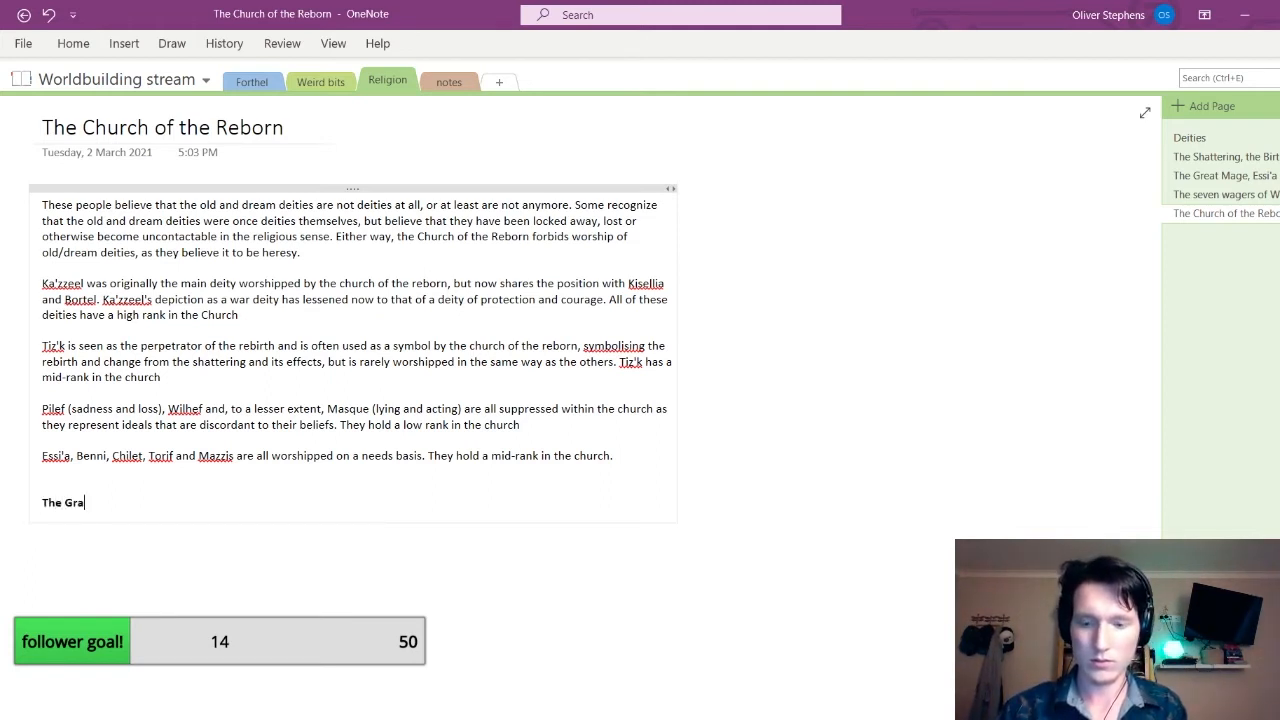
type("nd Cleric")
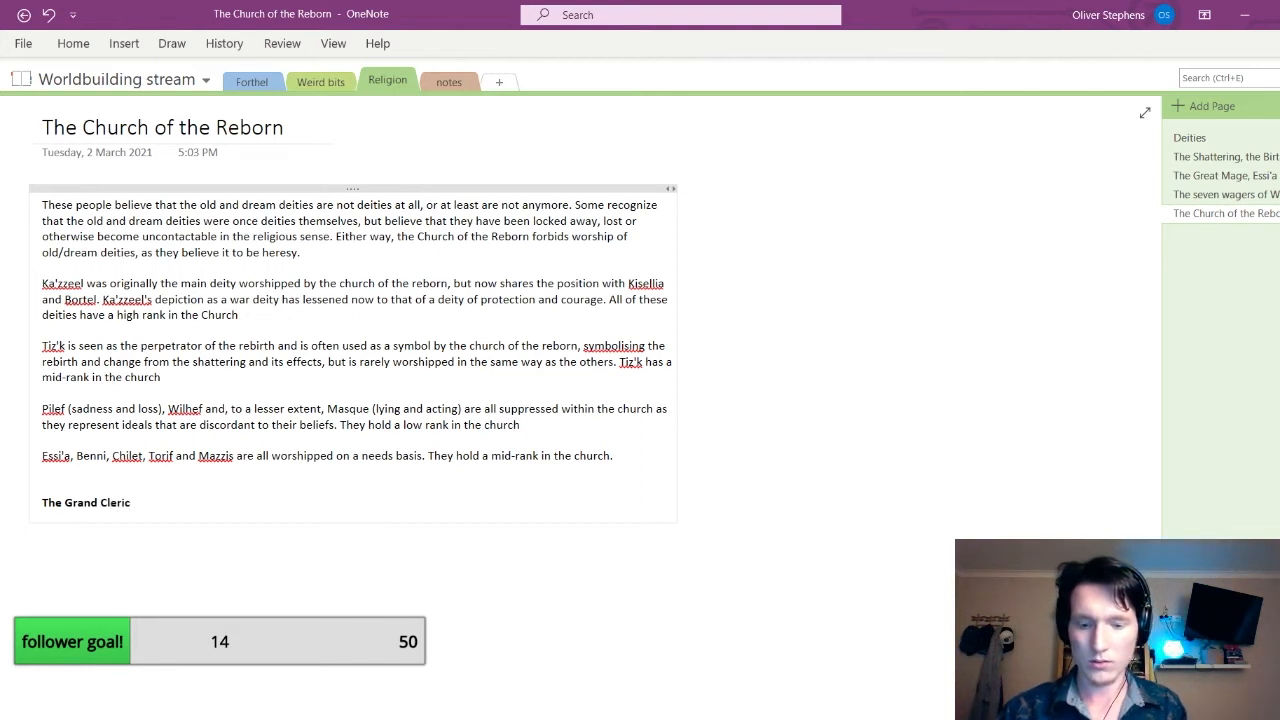
type(" -")
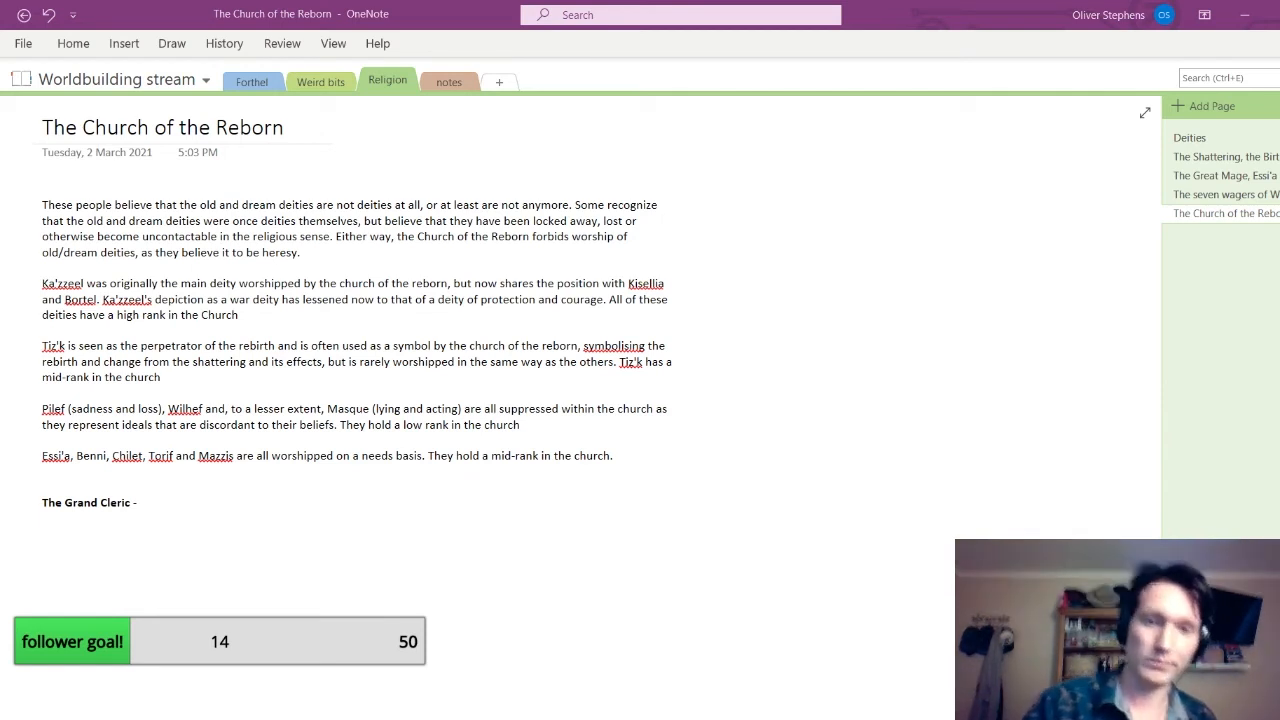
left_click(140, 503)
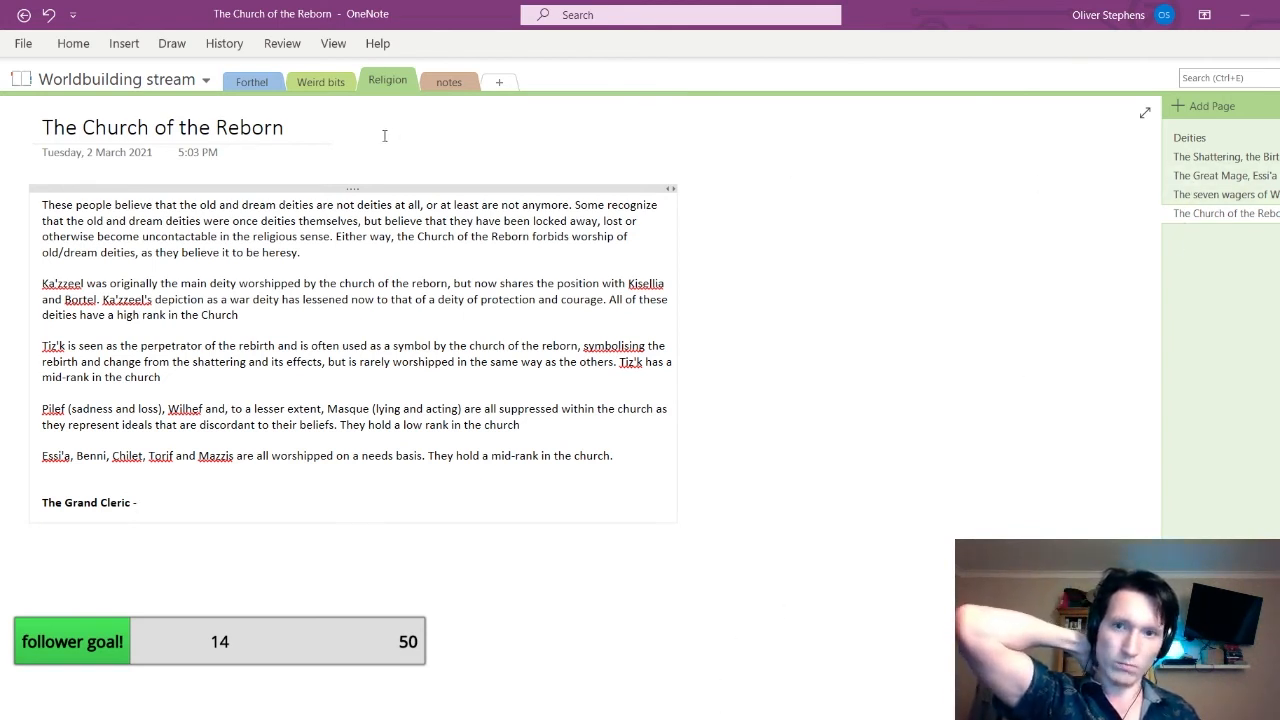
Review the Forthel page and the Shrine of Ka'zzeel page, ending back on The Church of the Reborn page
left_click(252, 81)
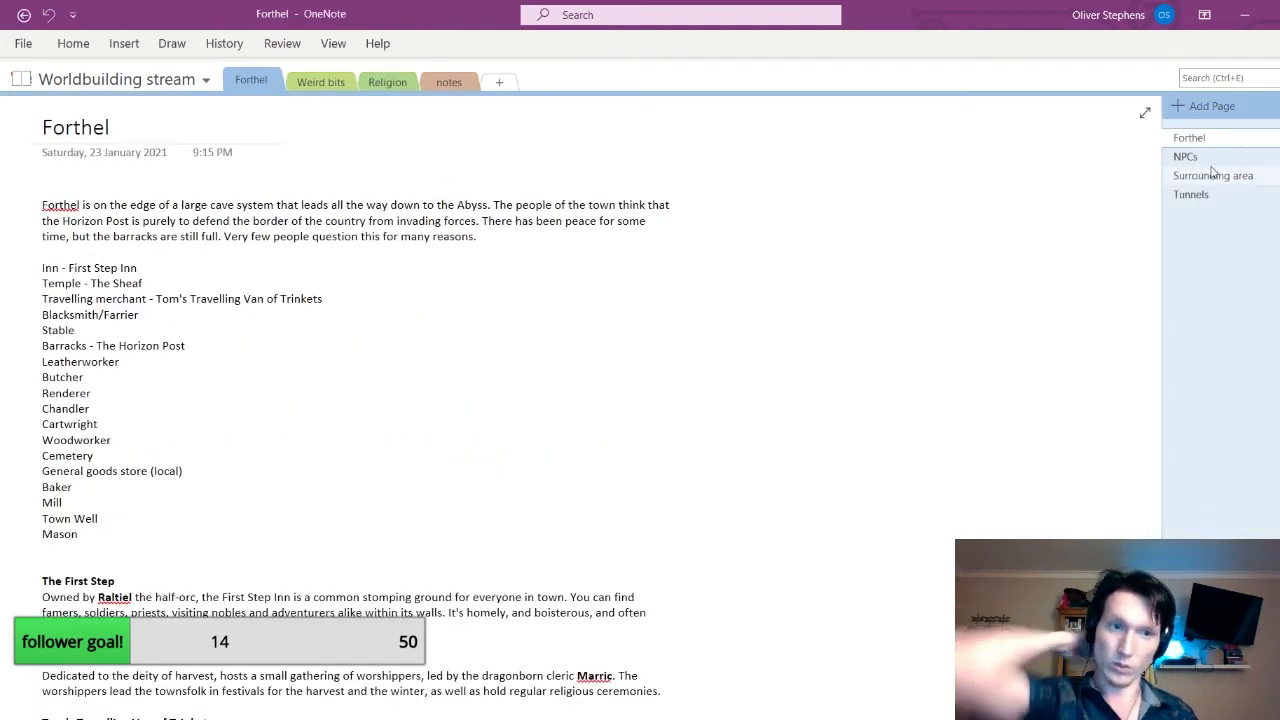
scroll(640, 471, "down", 3)
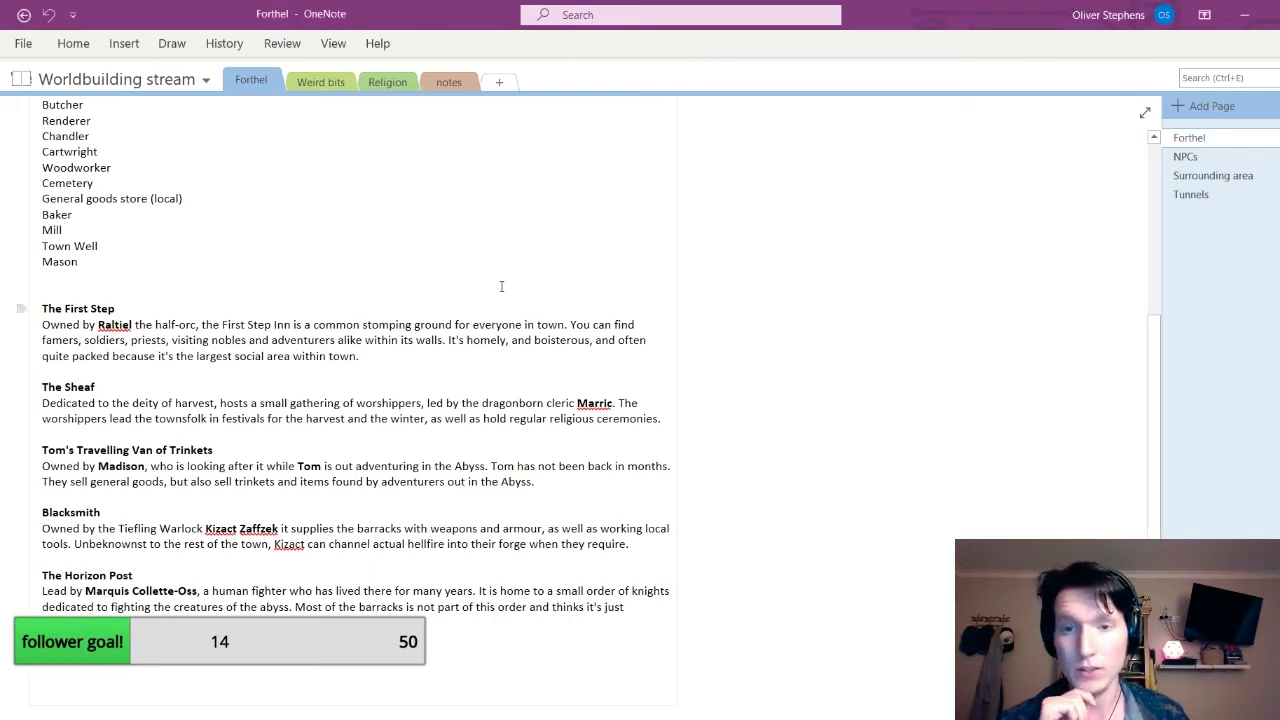
left_click(338, 86)
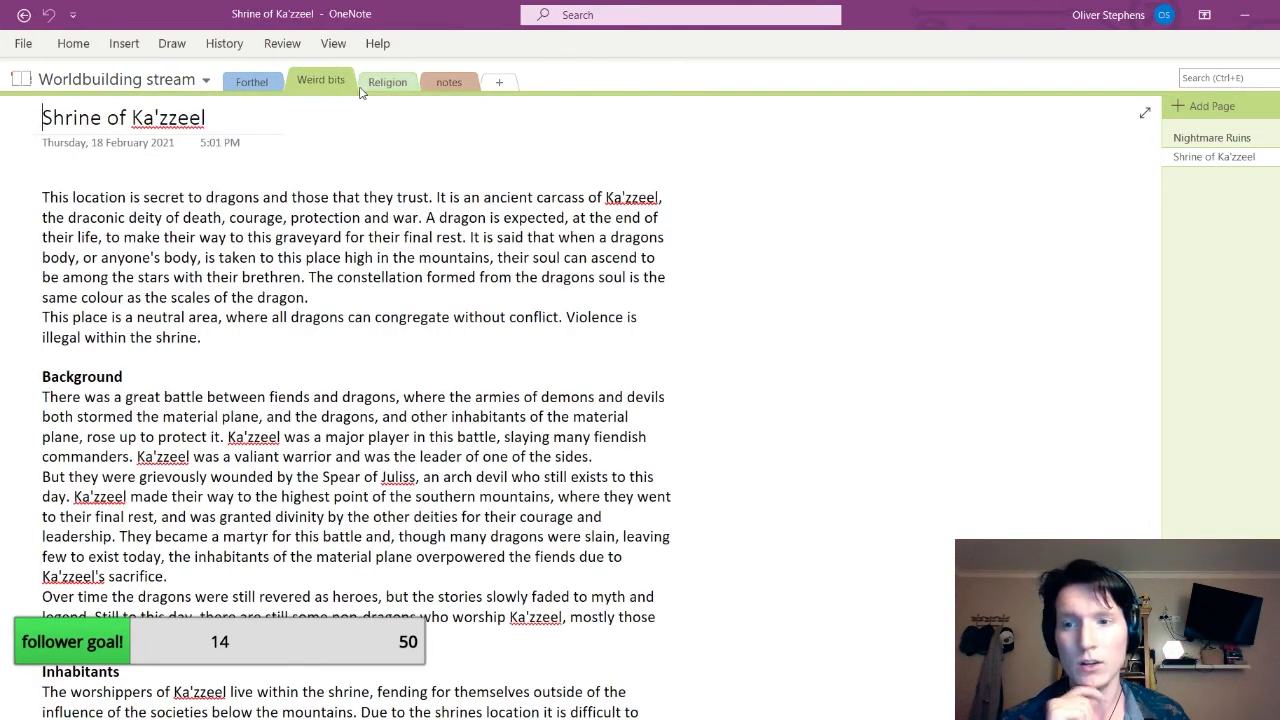
left_click(382, 88)
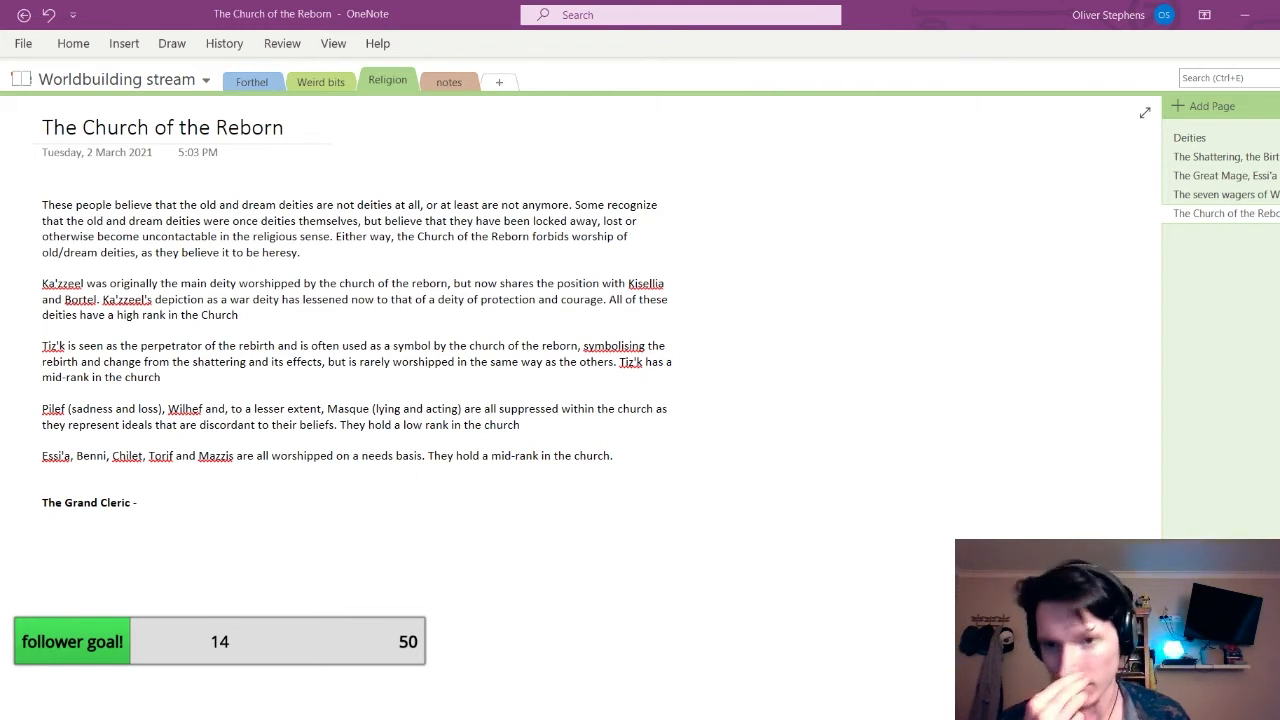
Enter "Yullem" in regular weight after the dash as the Grand Cleric's first name
left_click(139, 503)
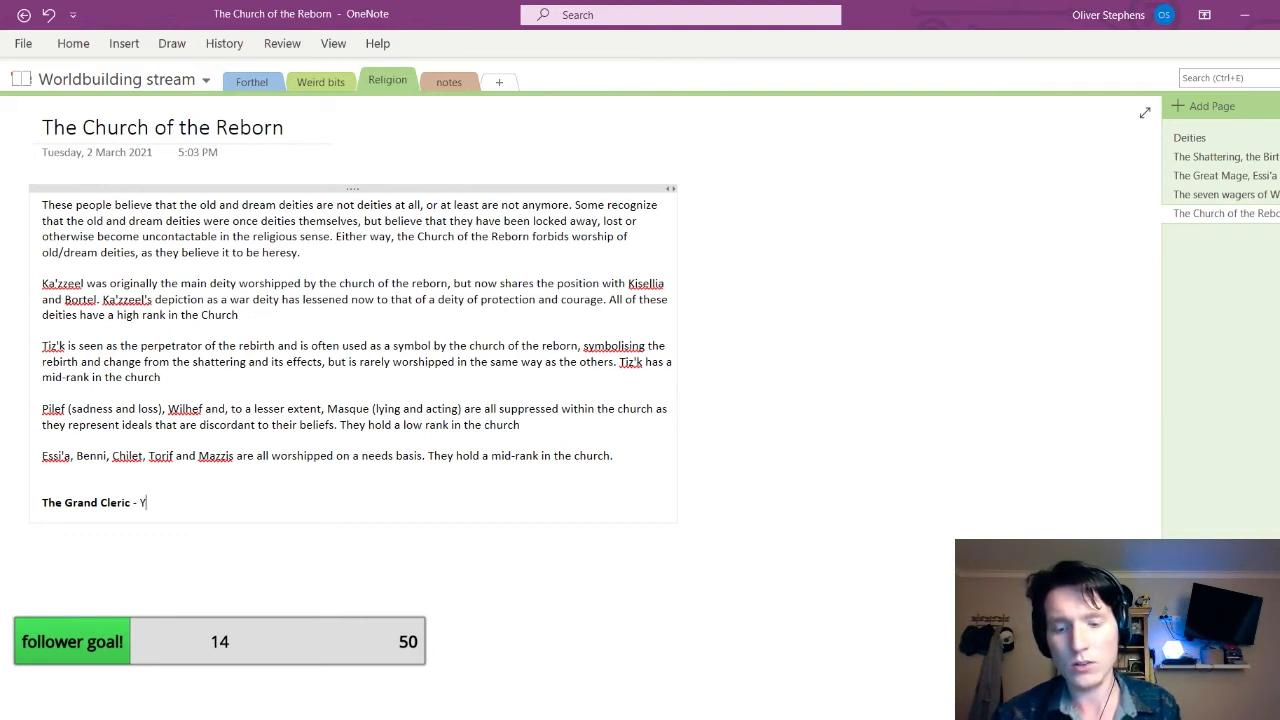
type("u")
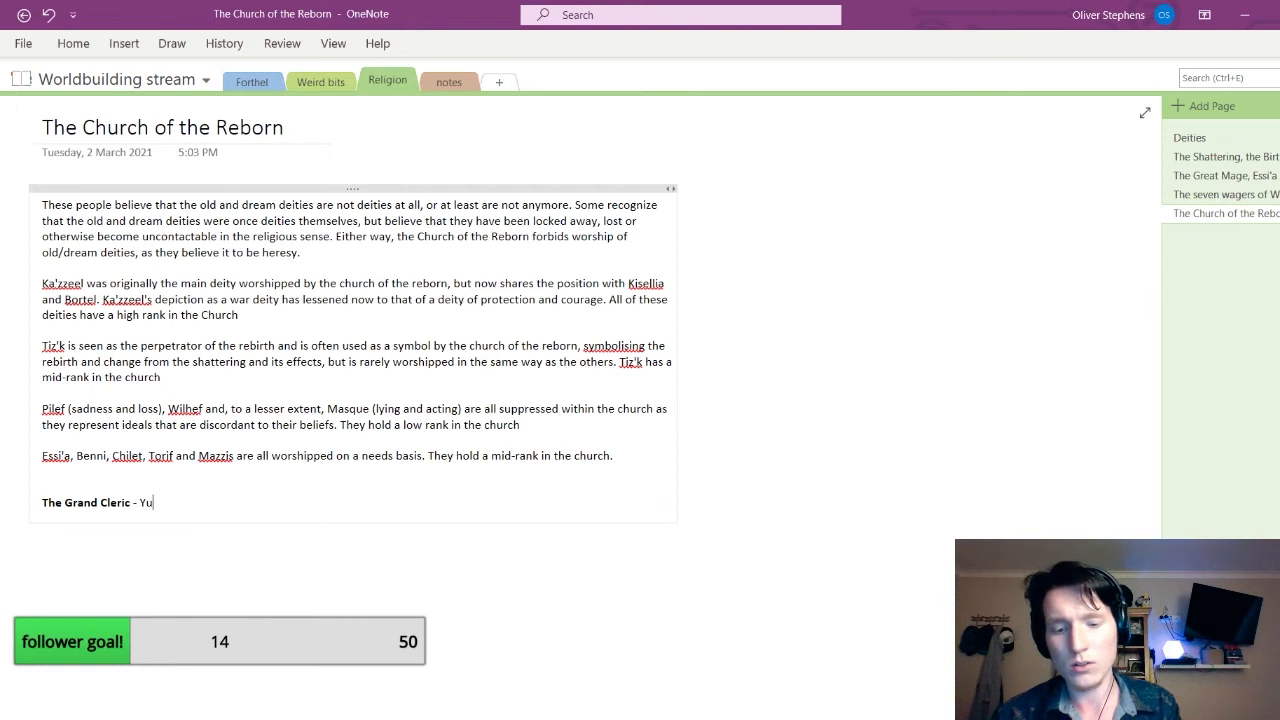
type("leman")
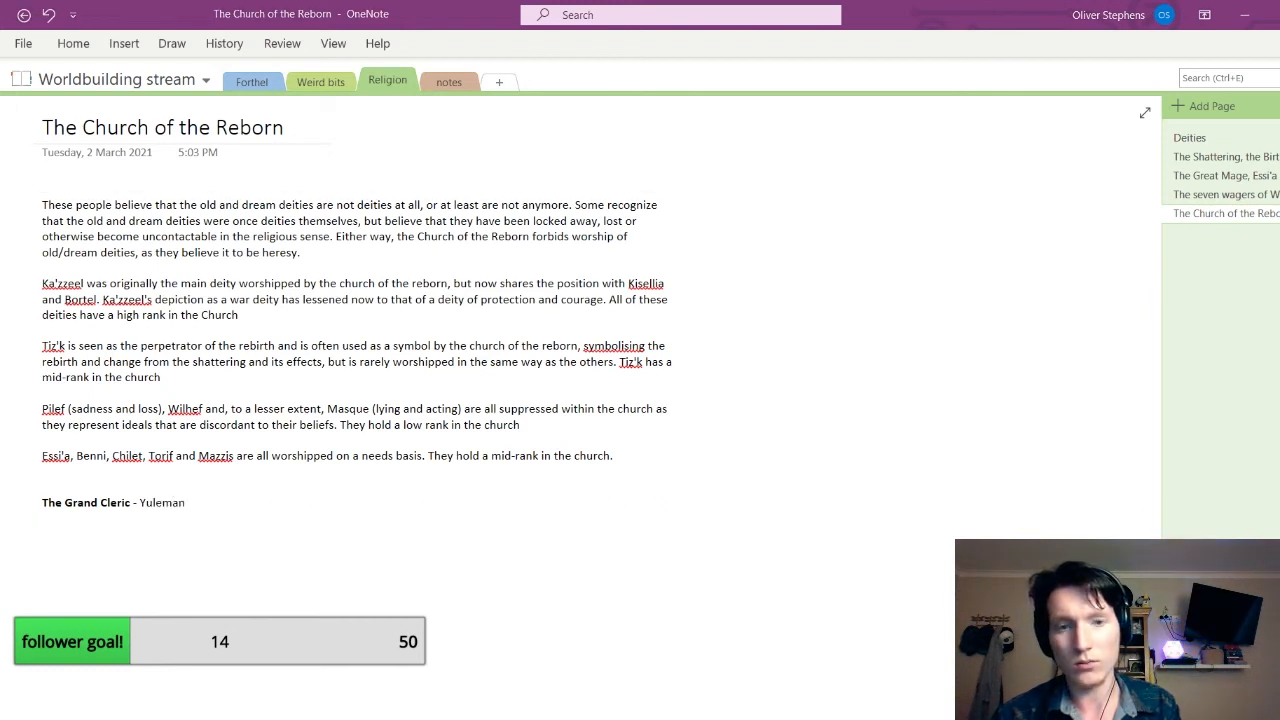
key("BackSpace")
key("BackSpace")
key("BackSpace")
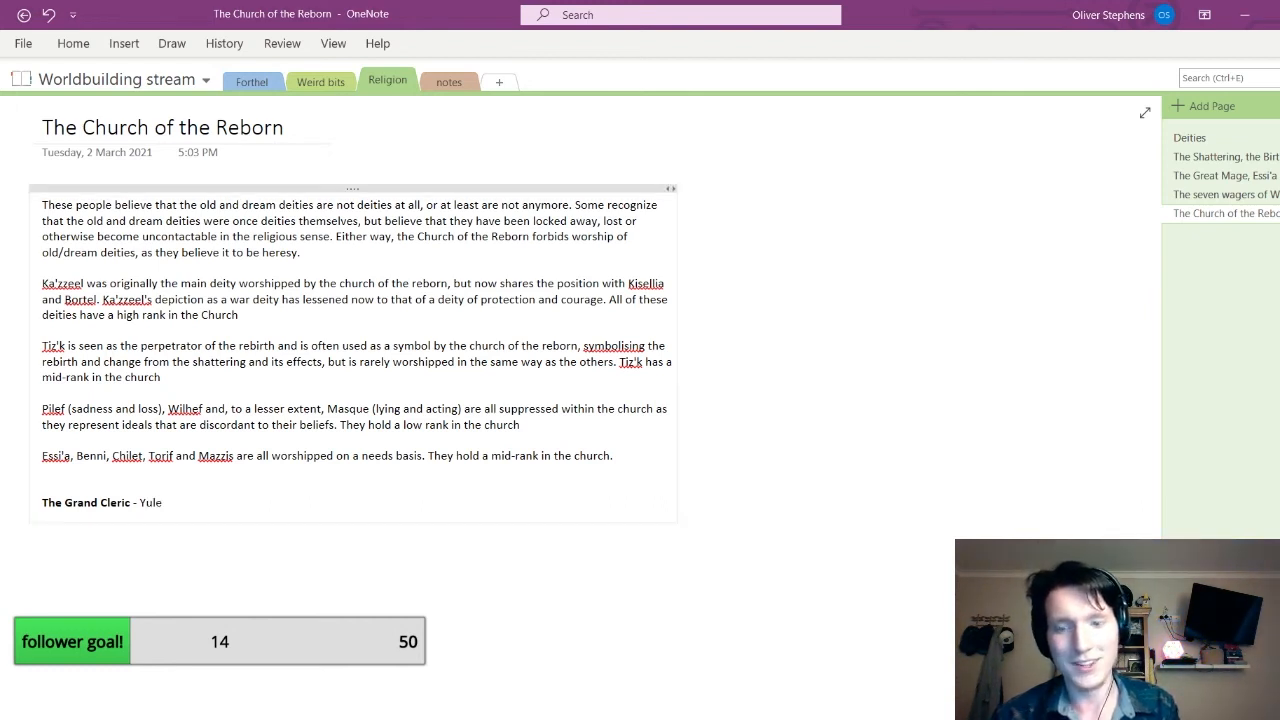
key("BackSpace")
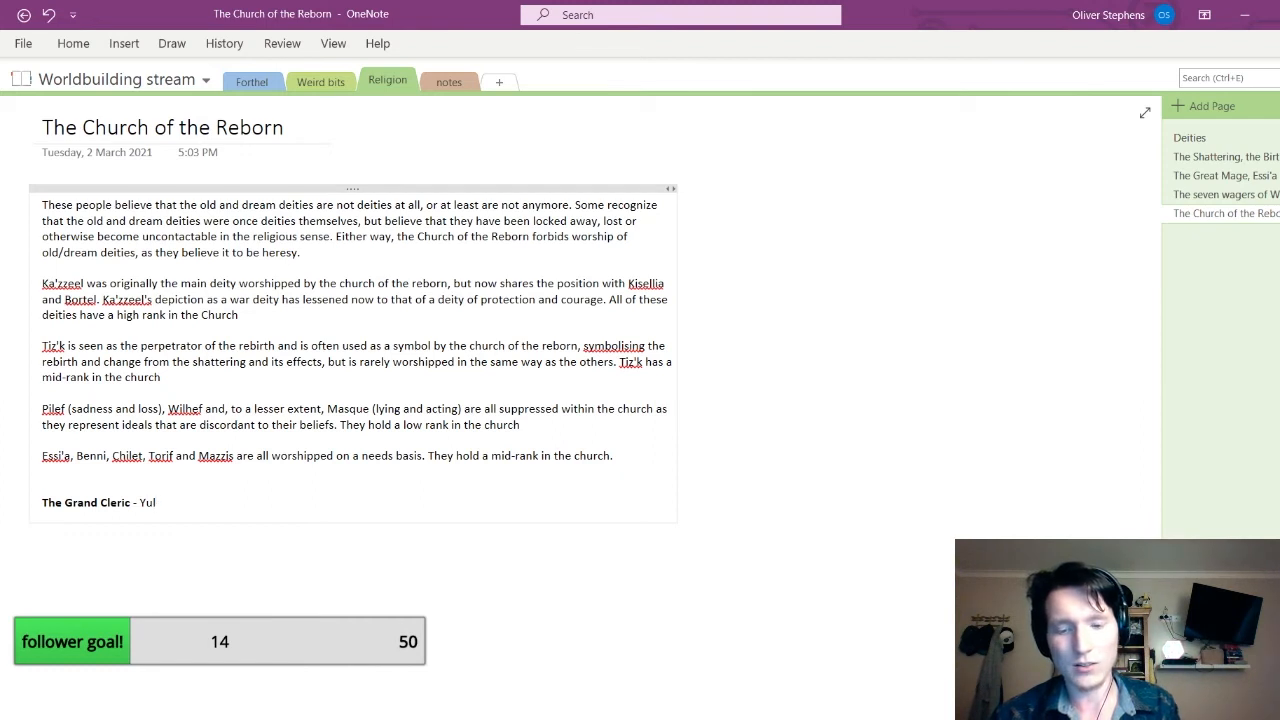
type("l")
key("BackSpace")
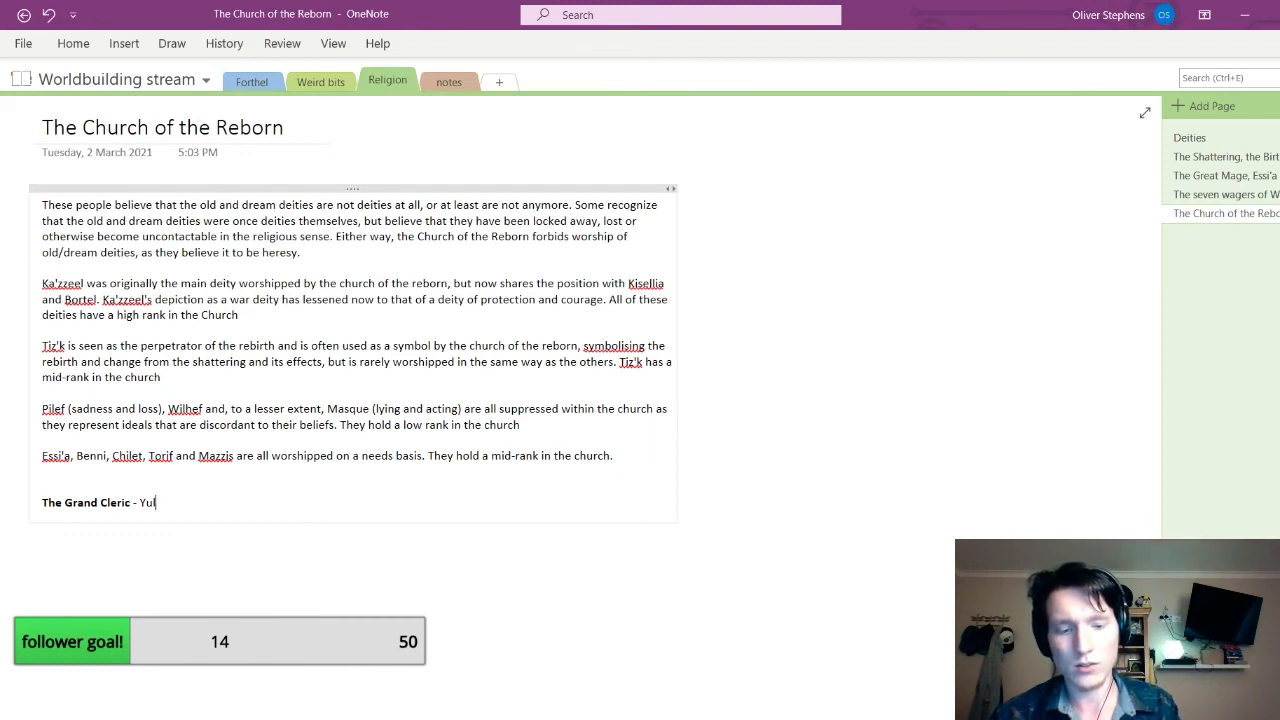
type("lem")
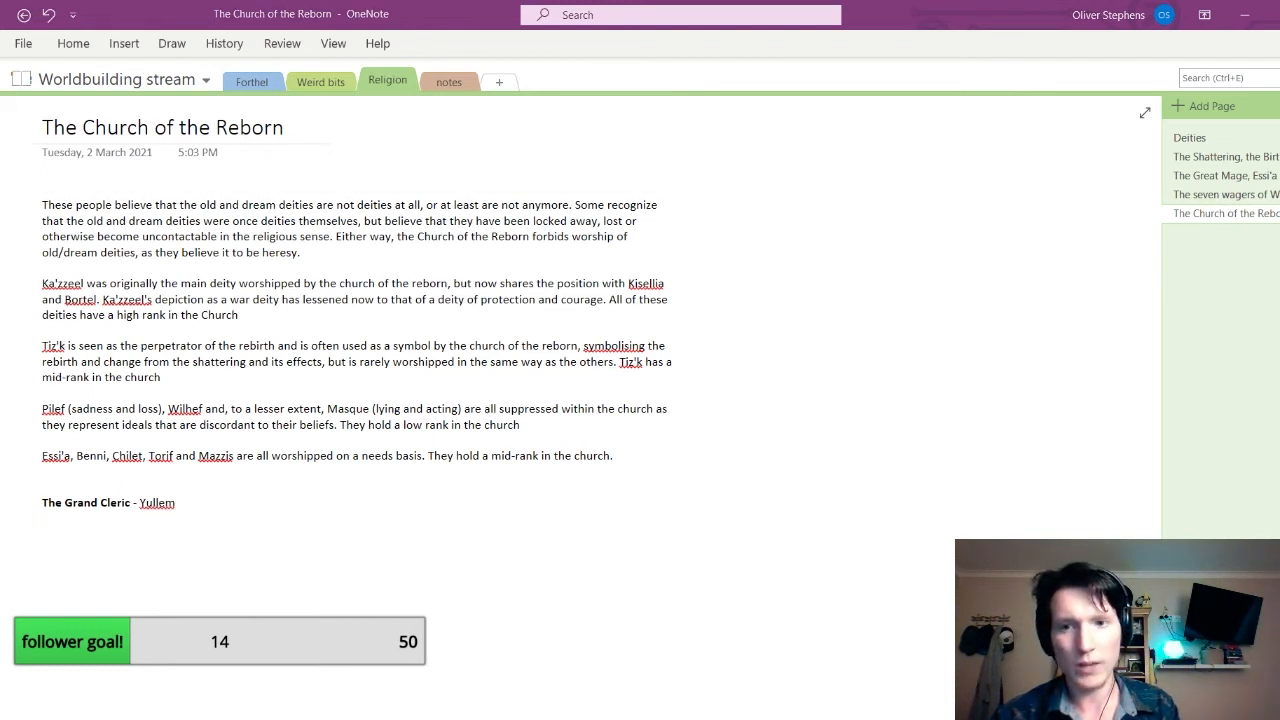
Add the surname "Iparte" after Yullem and start a new line beneath the heading
left_click(178, 503)
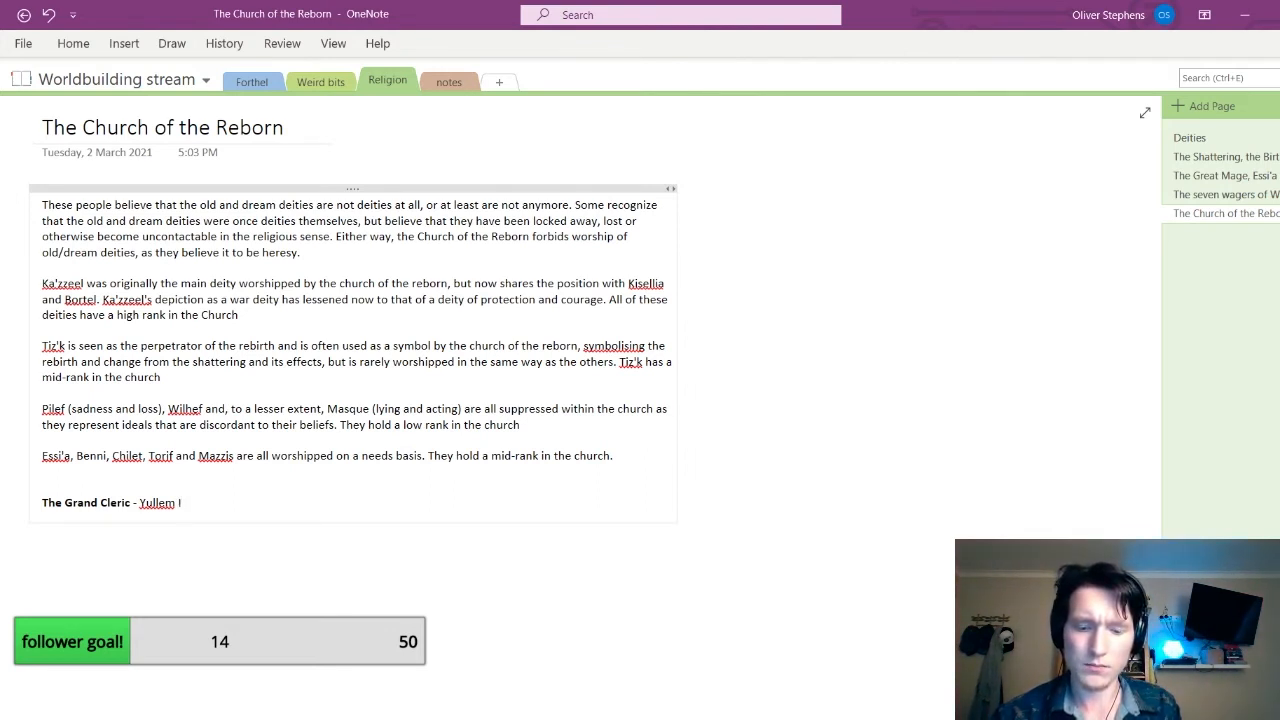
type("Ipar")
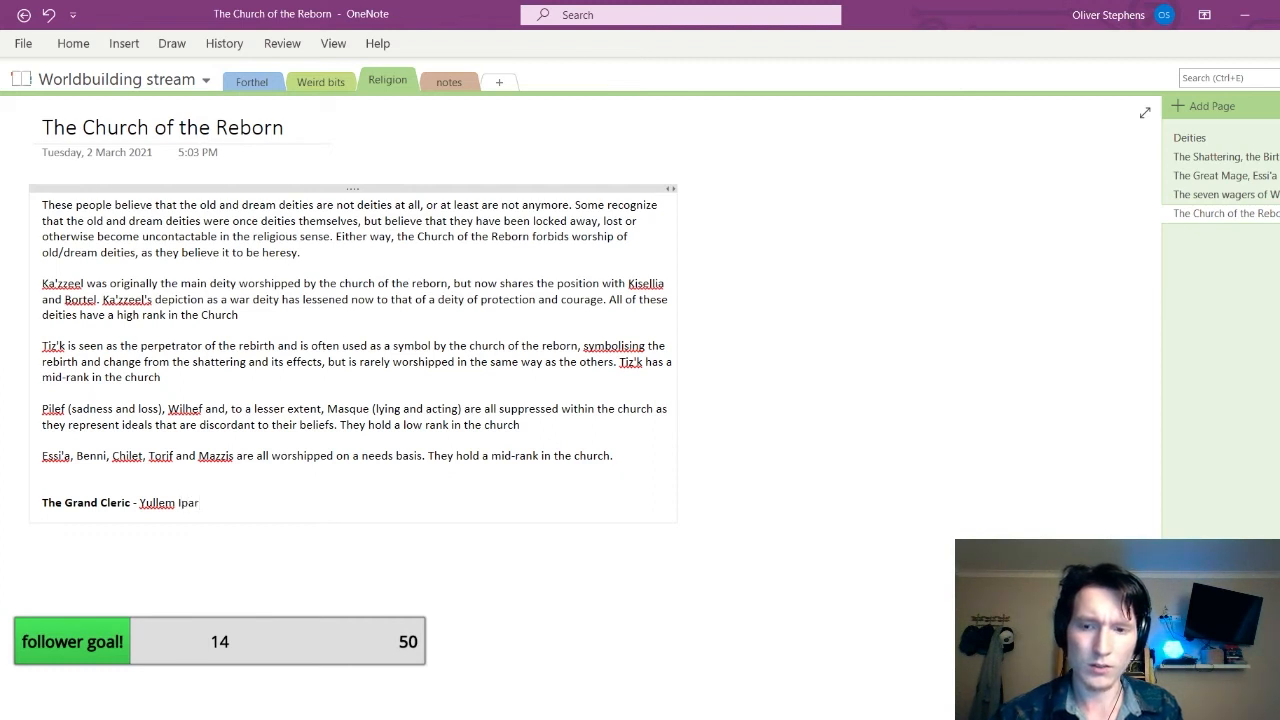
type("te")
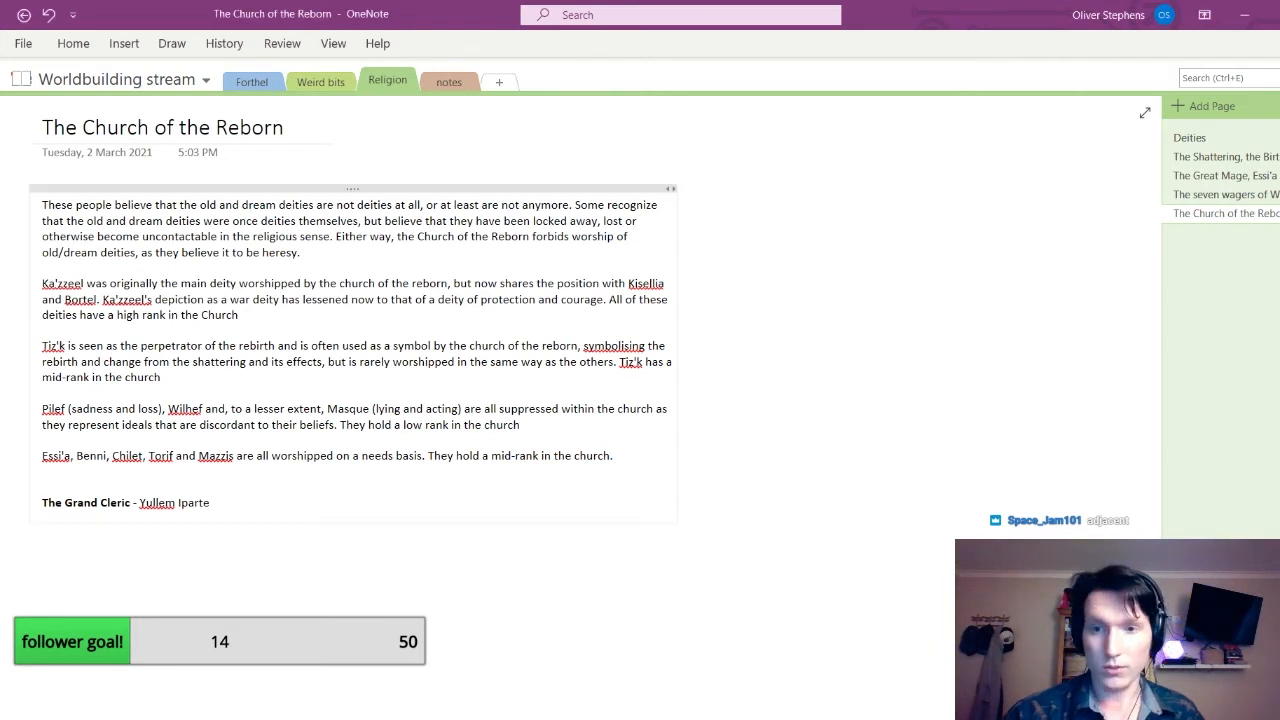
key("Return")
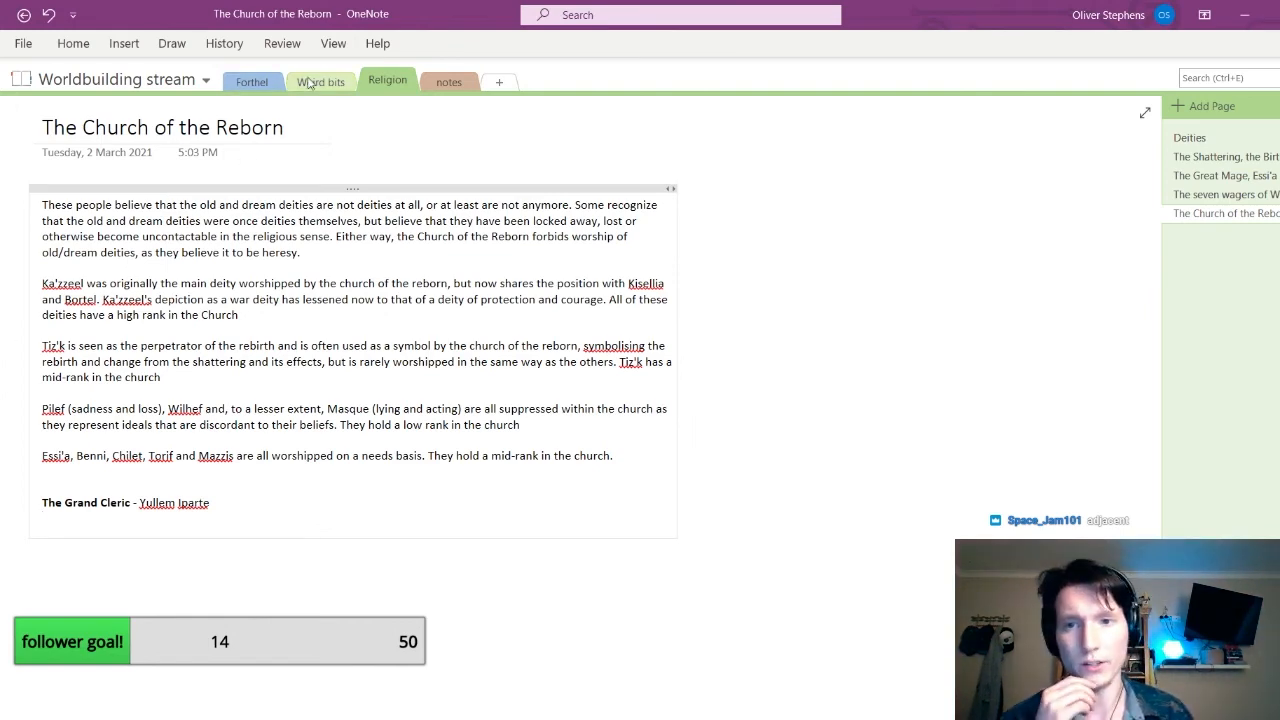
left_click(344, 80)
left_click(364, 84)
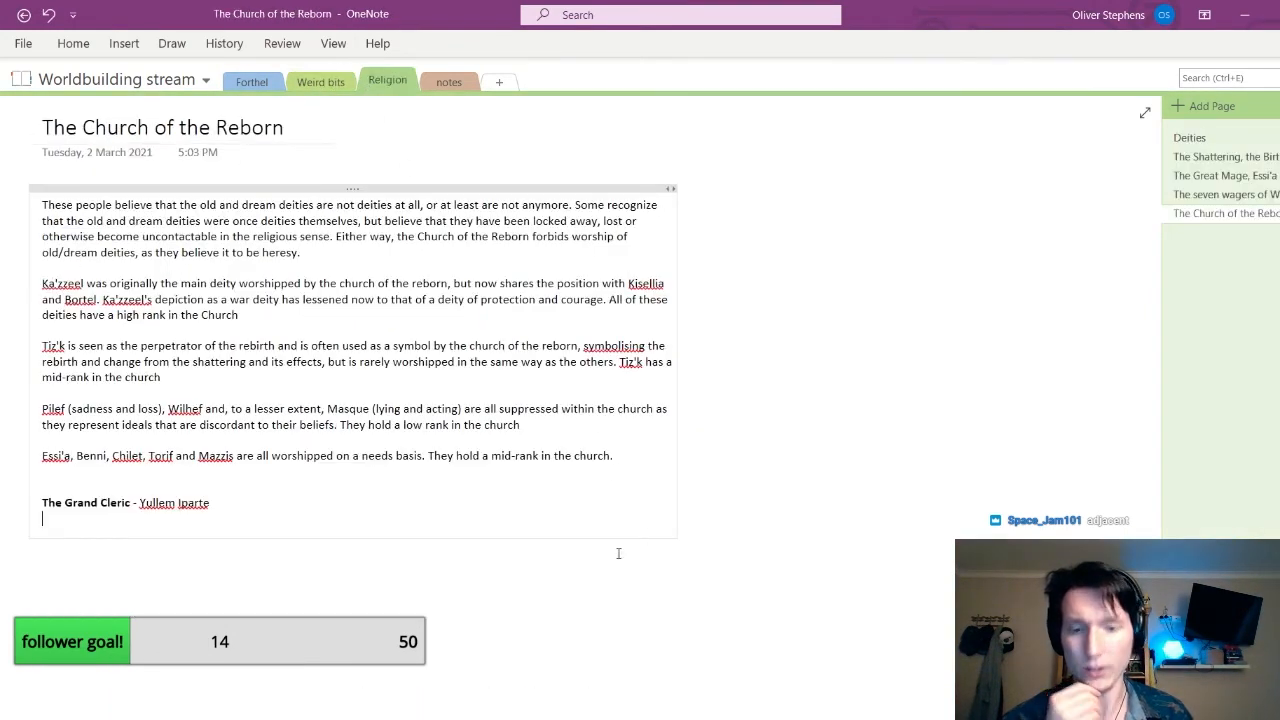
Write "Yullem lives in the capital" on the line beneath the Grand Cleric heading
left_click(358, 513)
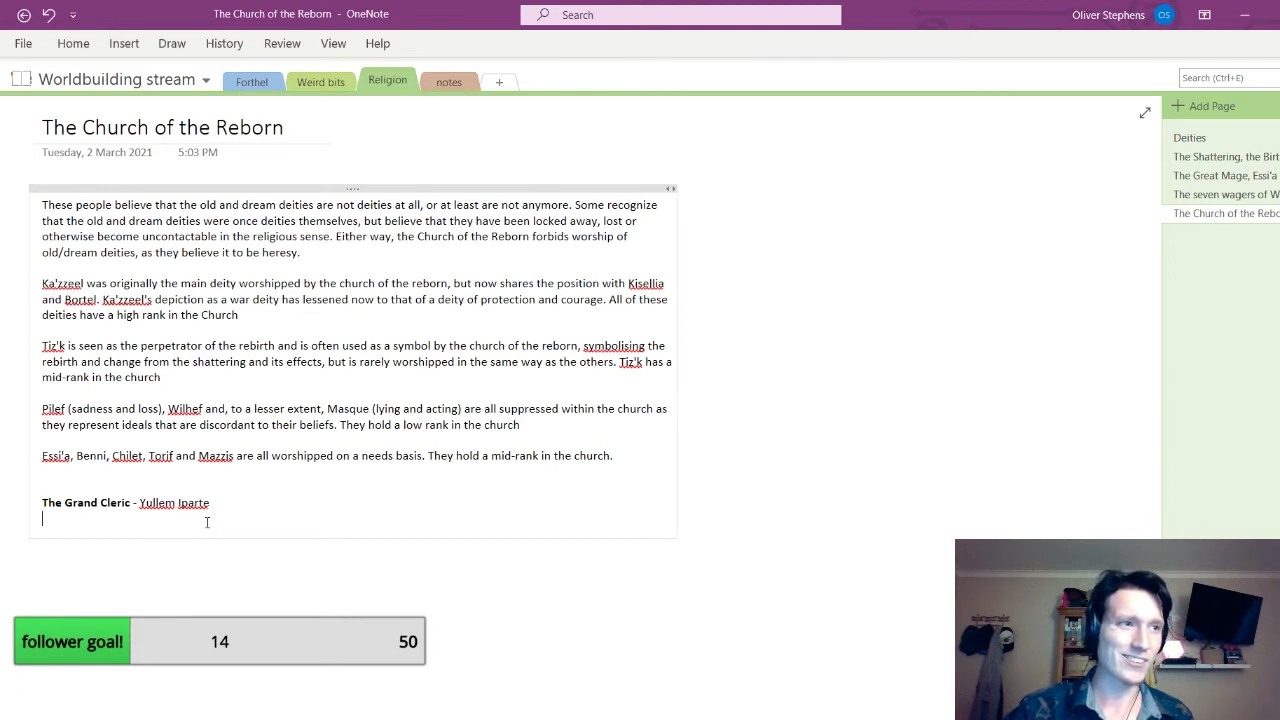
left_click(574, 718)
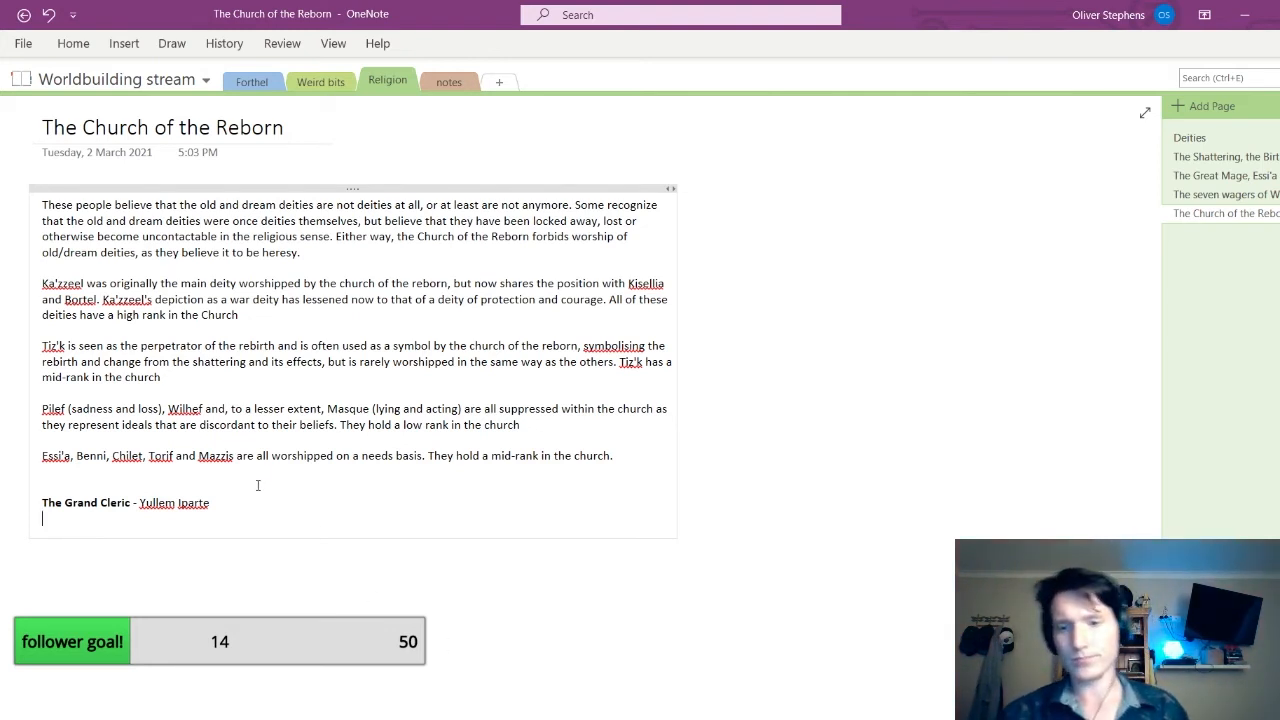
type("Yullem")
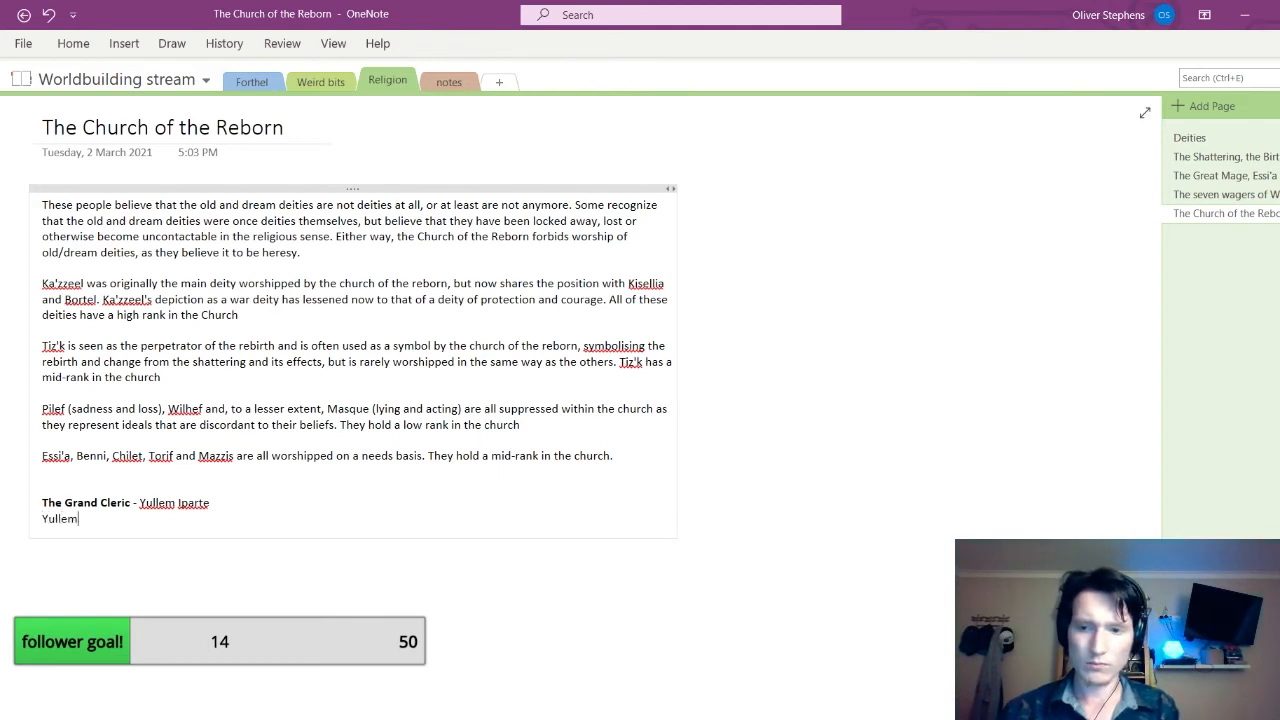
type(" lives in the capital")
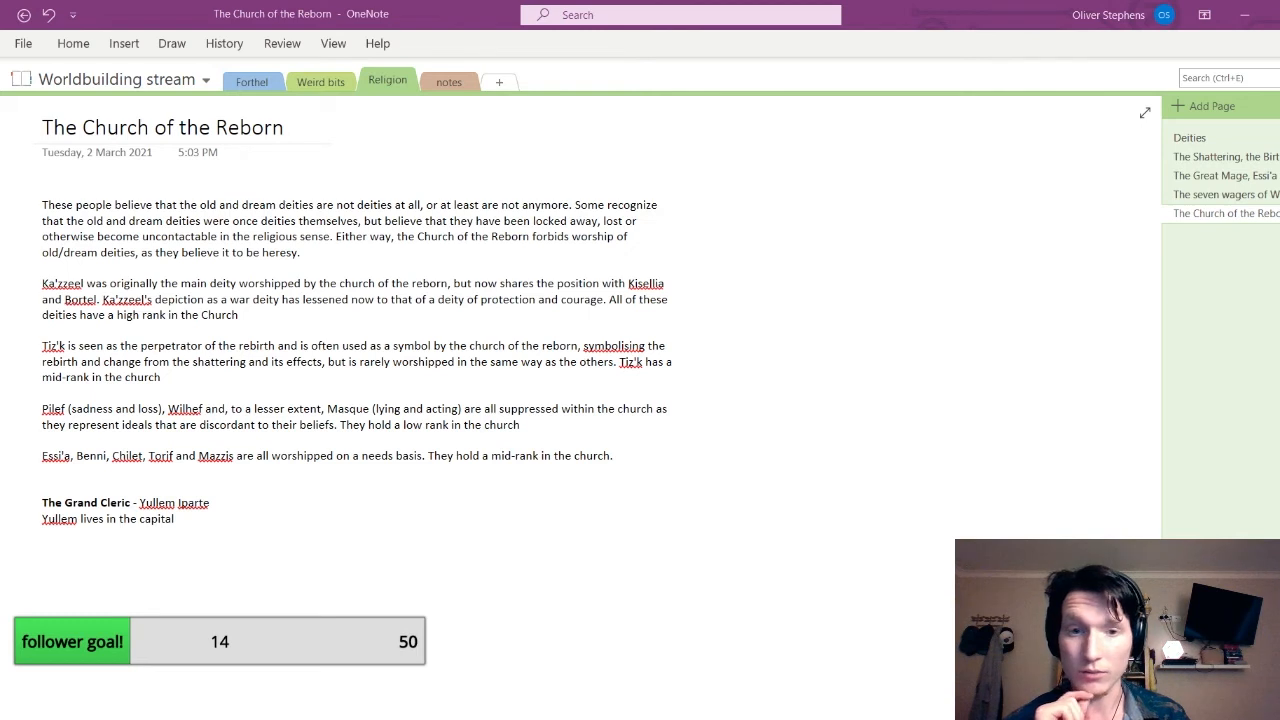
Review the old, new and dream deities on the Deities page and return to The Church of the Reborn page
left_click(1190, 137)
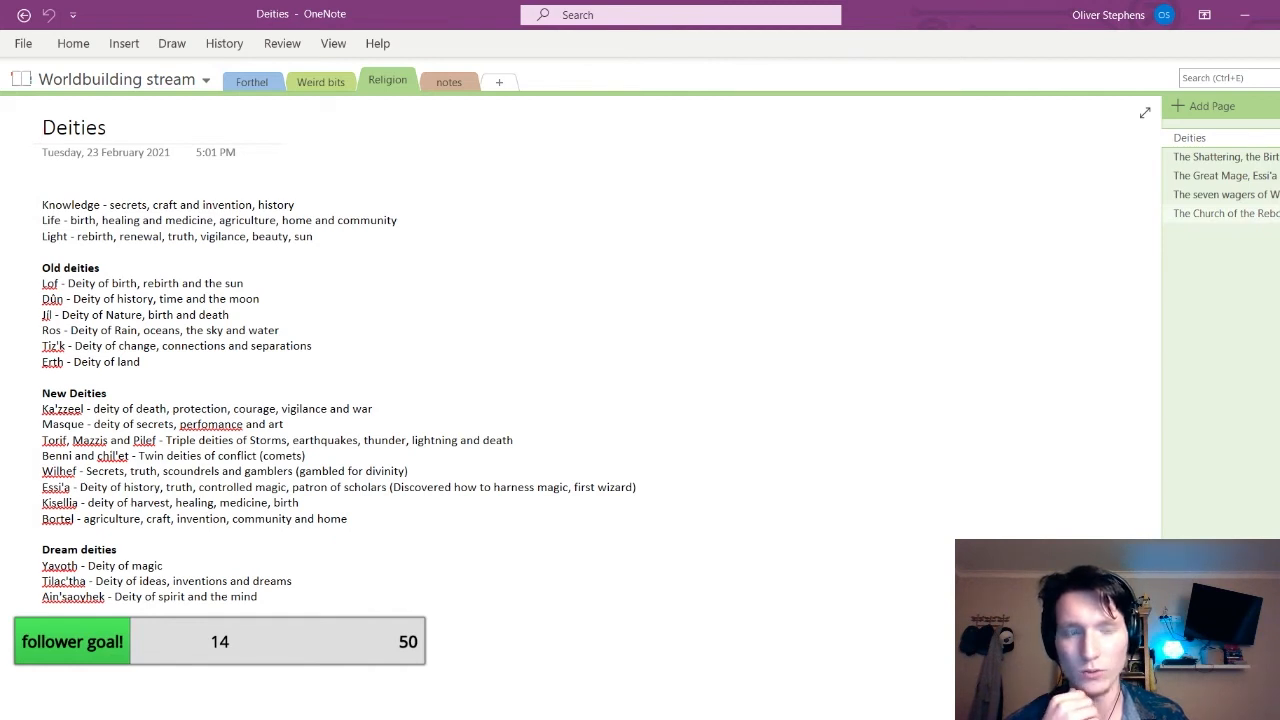
left_click(1240, 213)
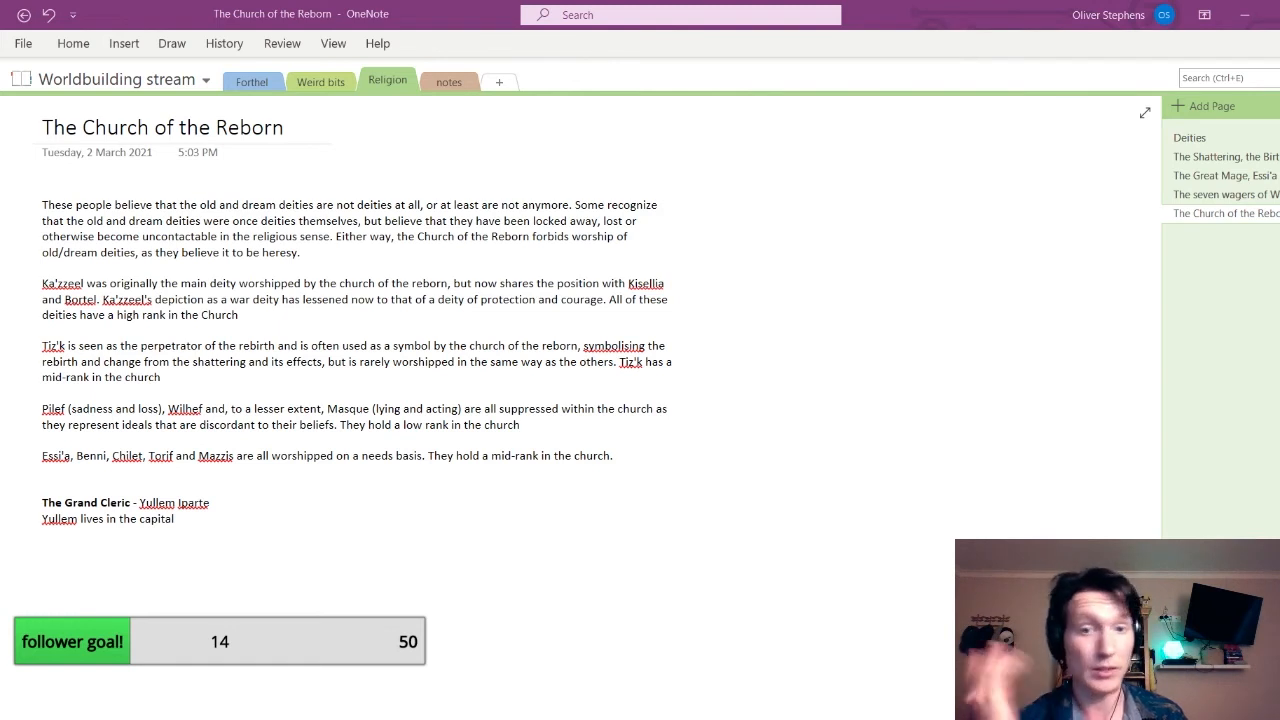
key("alt+Tab")
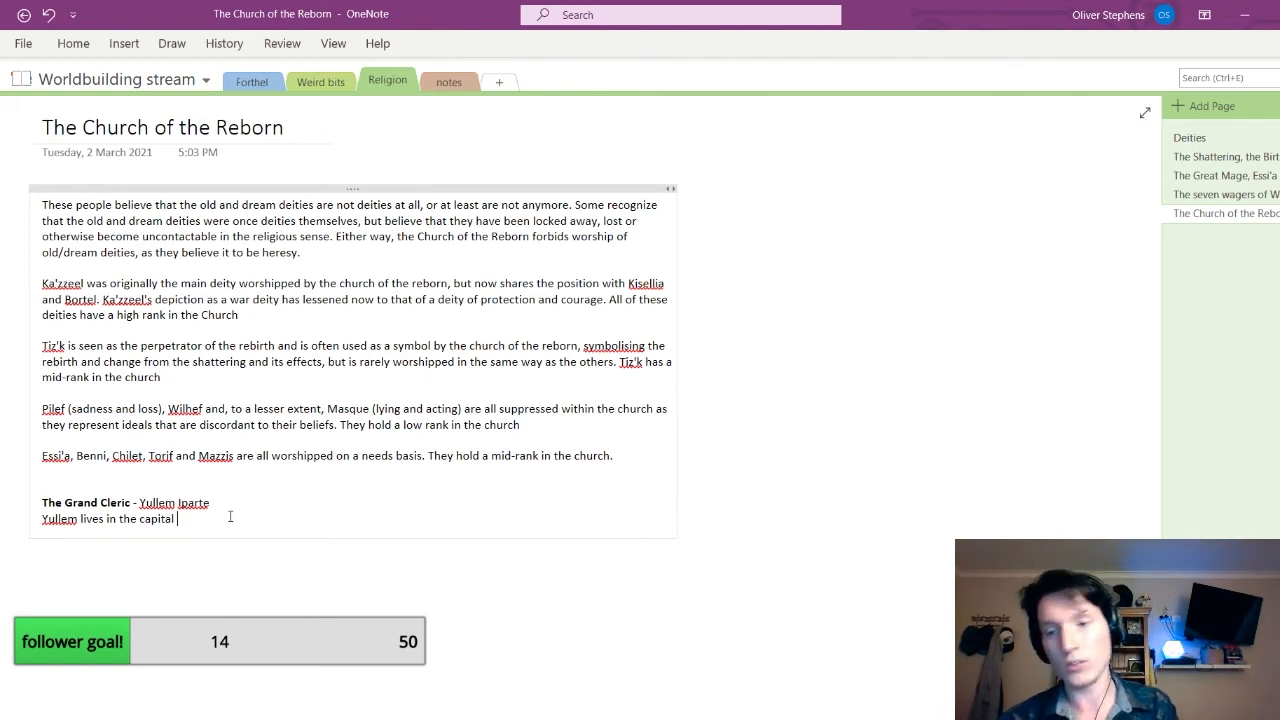
Extend the sentence about Yullem living in the capital with "within the Grand Halls."
type("wi")
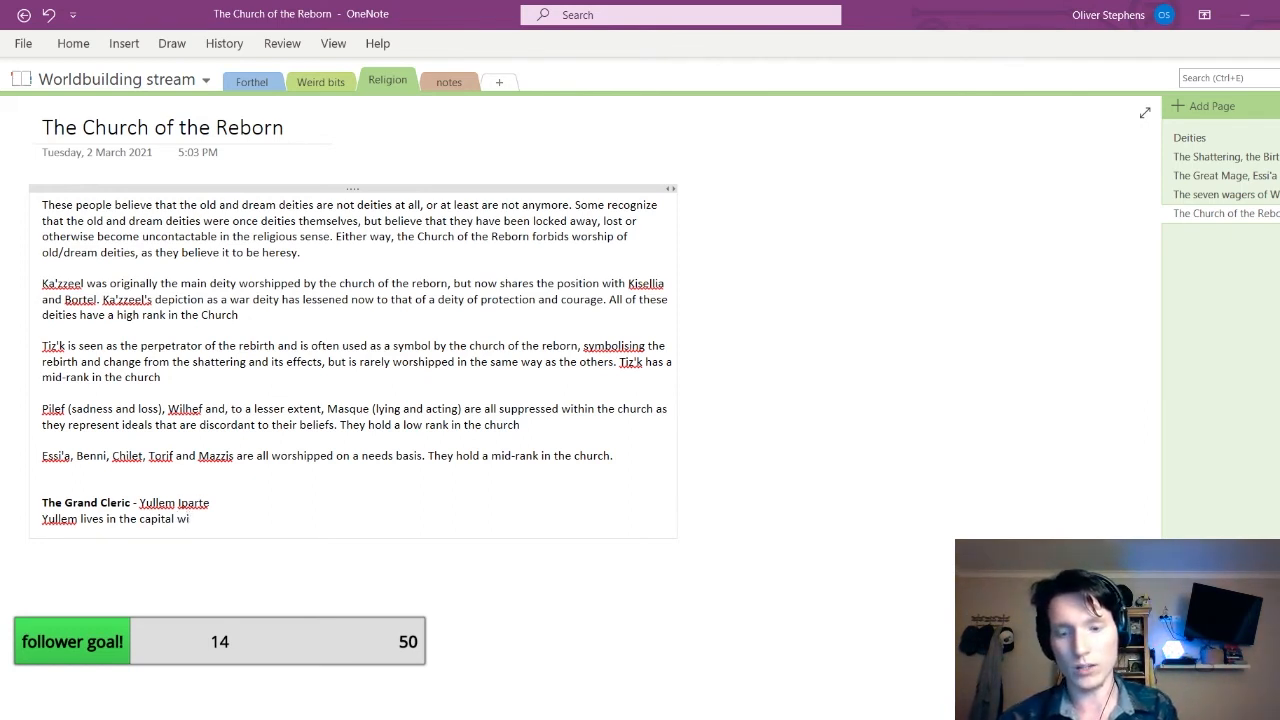
type("thin the")
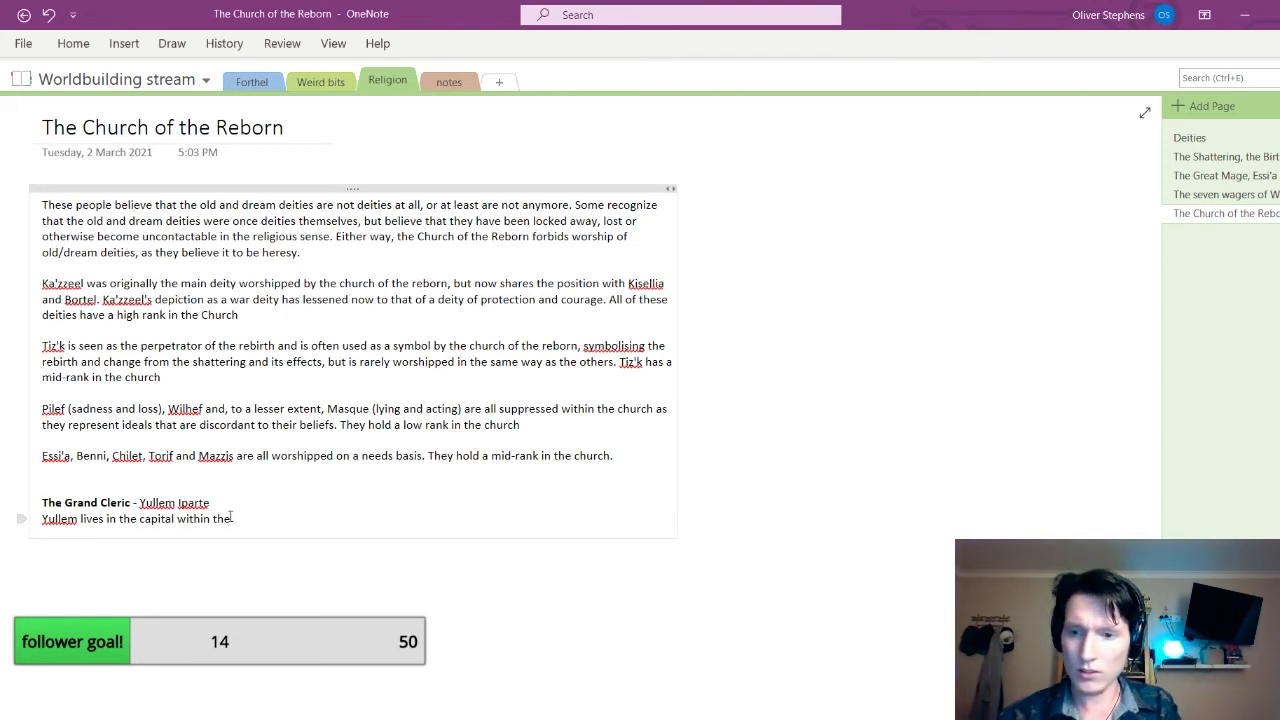
type("Halls of")
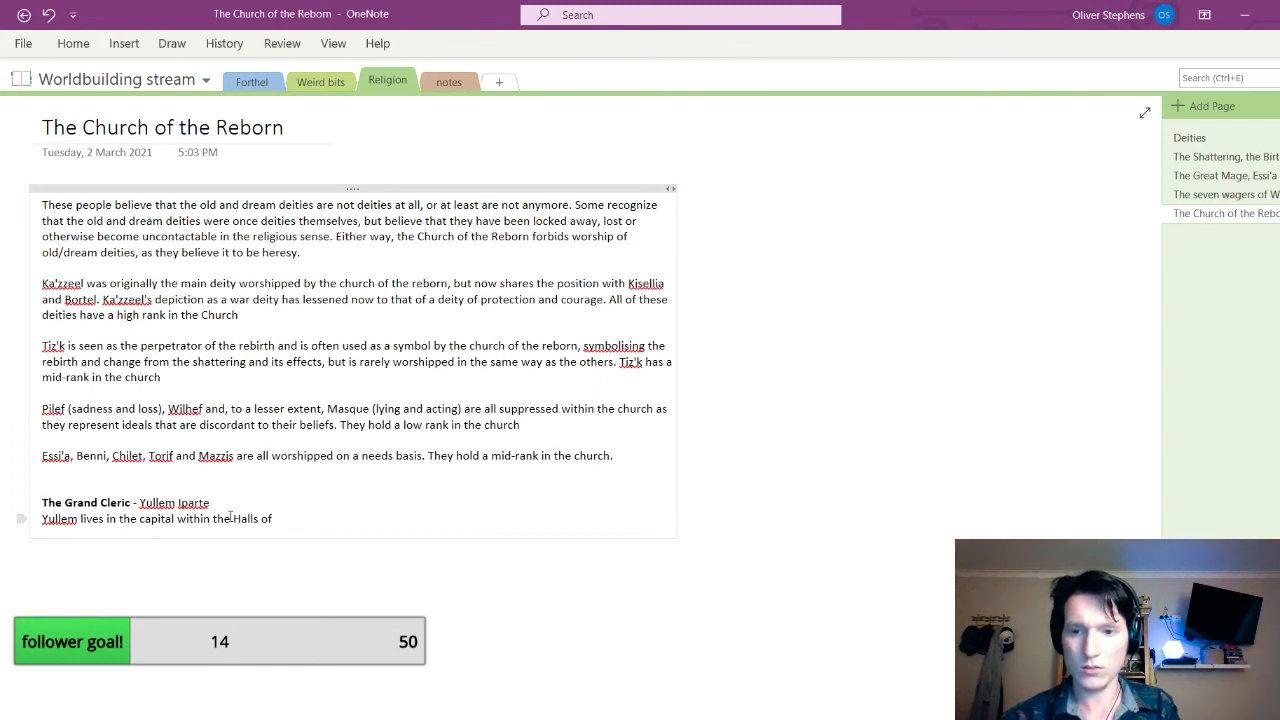
key("BackSpace")
key("BackSpace")
key("BackSpace")
key("BackSpace")
key("BackSpace")
key("BackSpace")
key("BackSpace")
key("BackSpace")
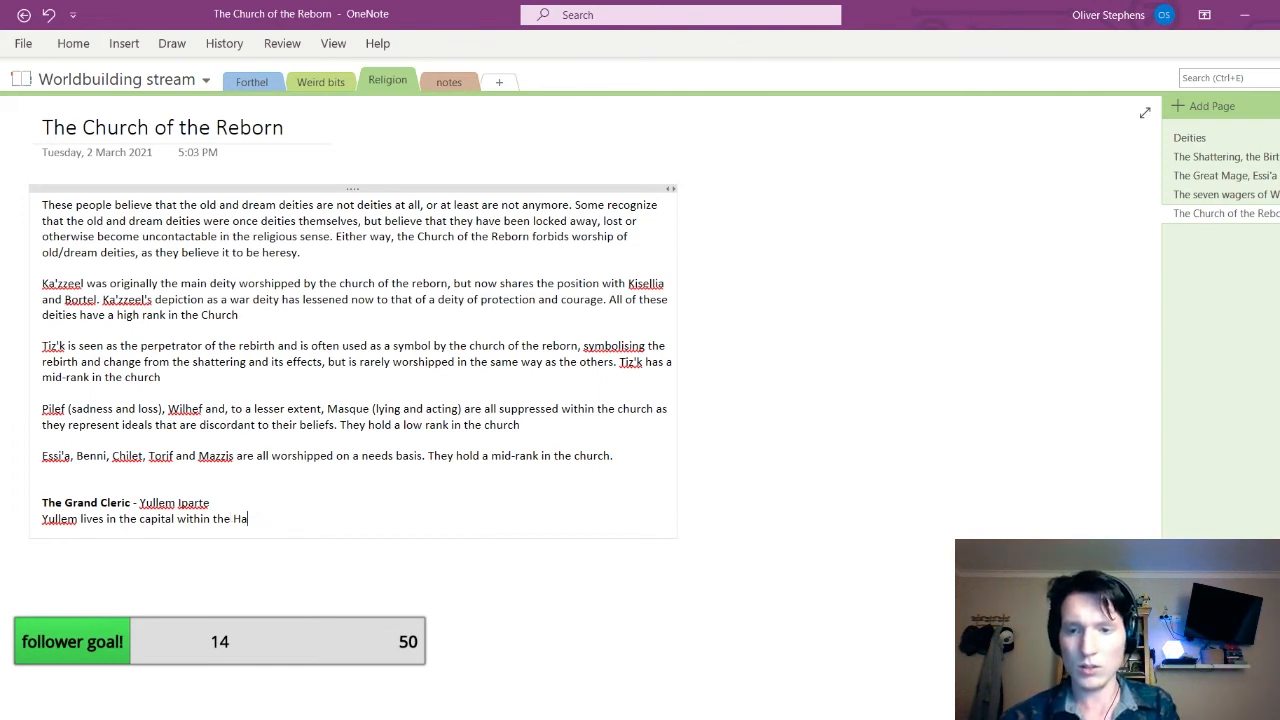
type("Grand Halls,")
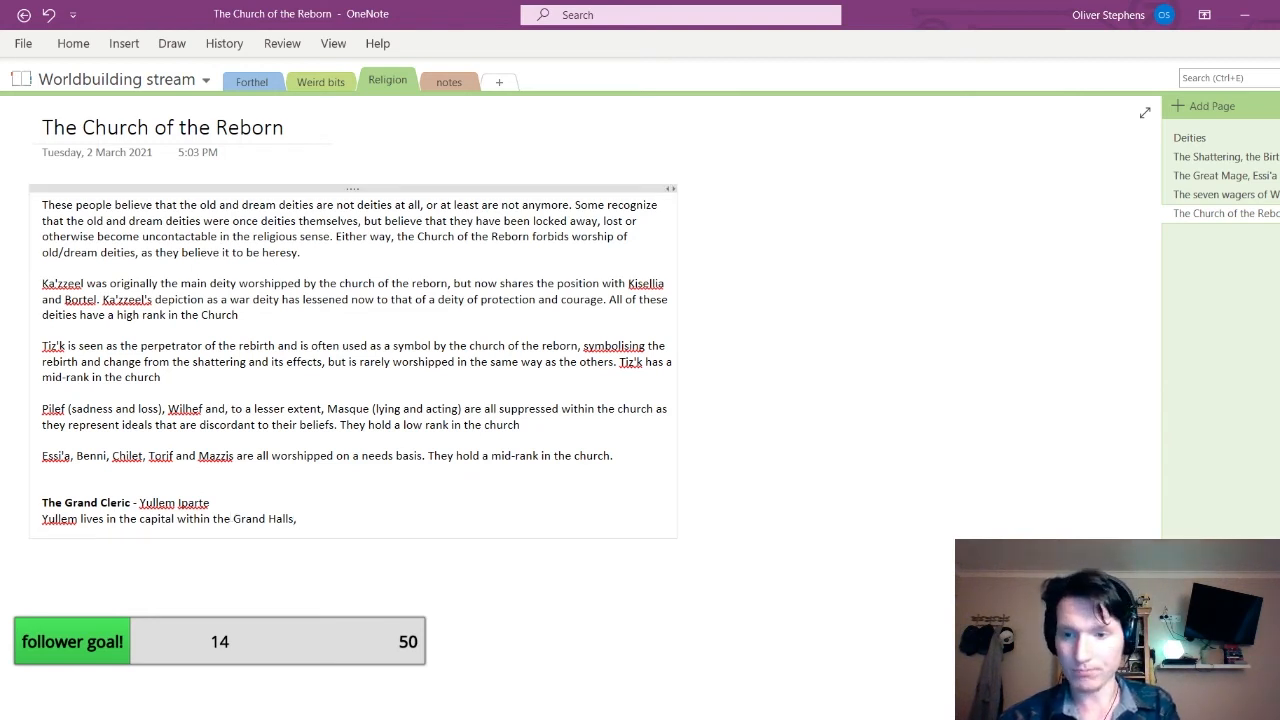
key("BackSpace")
type(".")
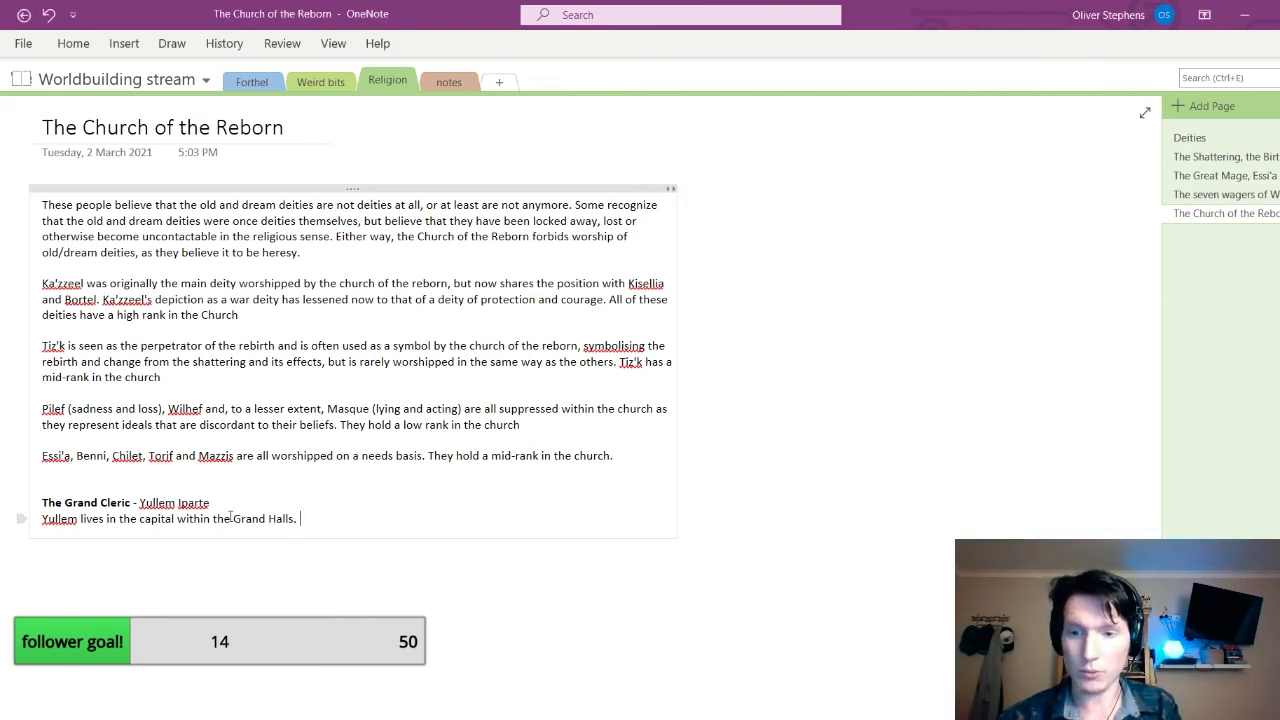
Replace the full stop after "Grand Halls" with ", accompanied by a handful of high clerics"
key("BackSpace")
type(", a")
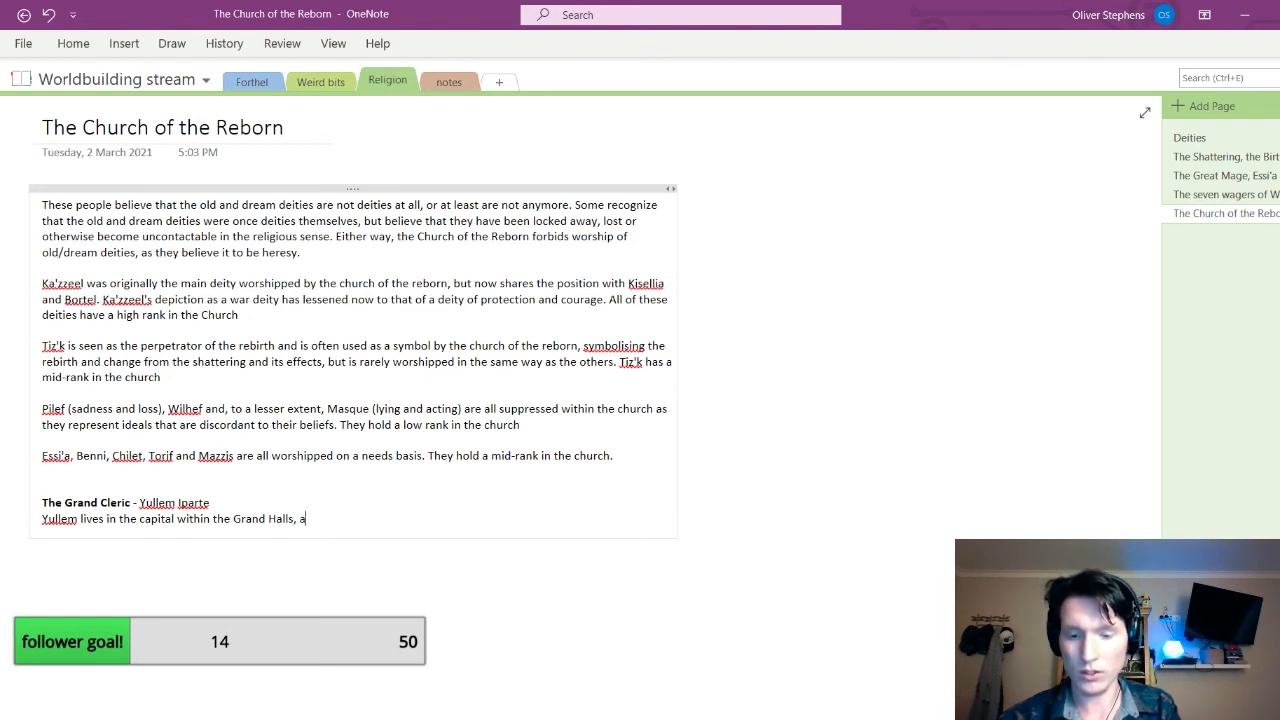
type("ccompanied by")
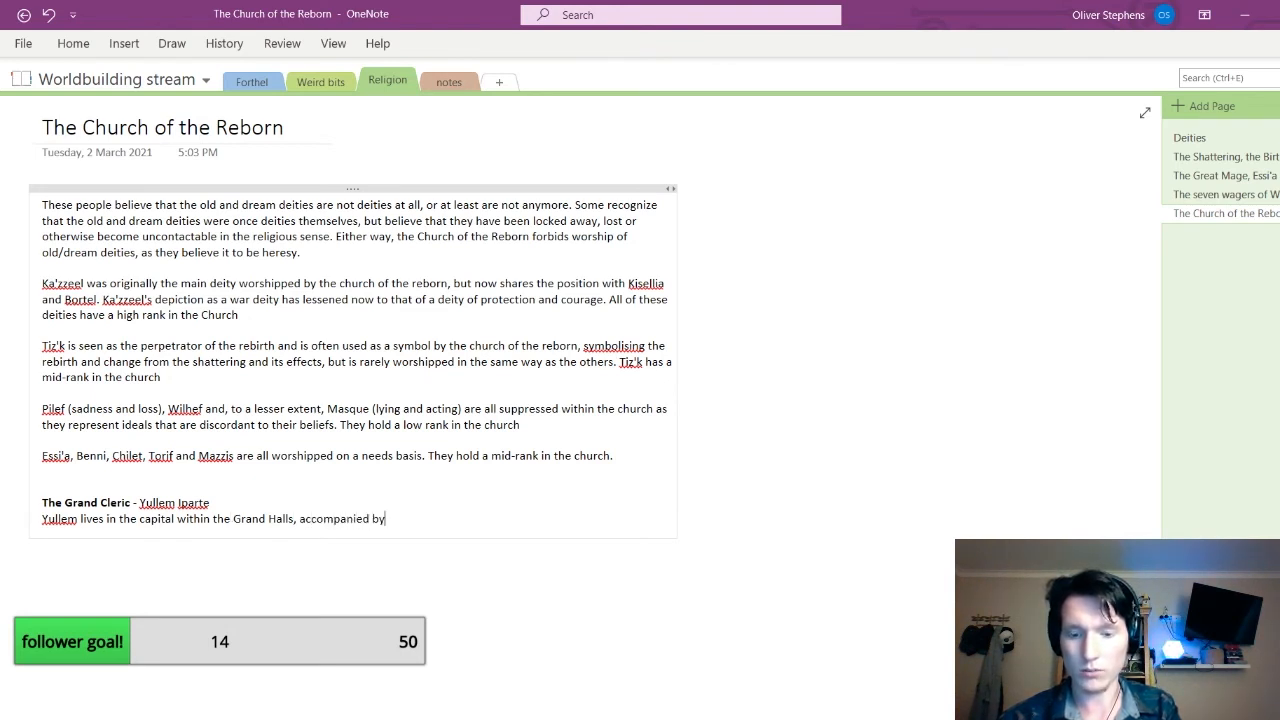
type(" a handful of ")
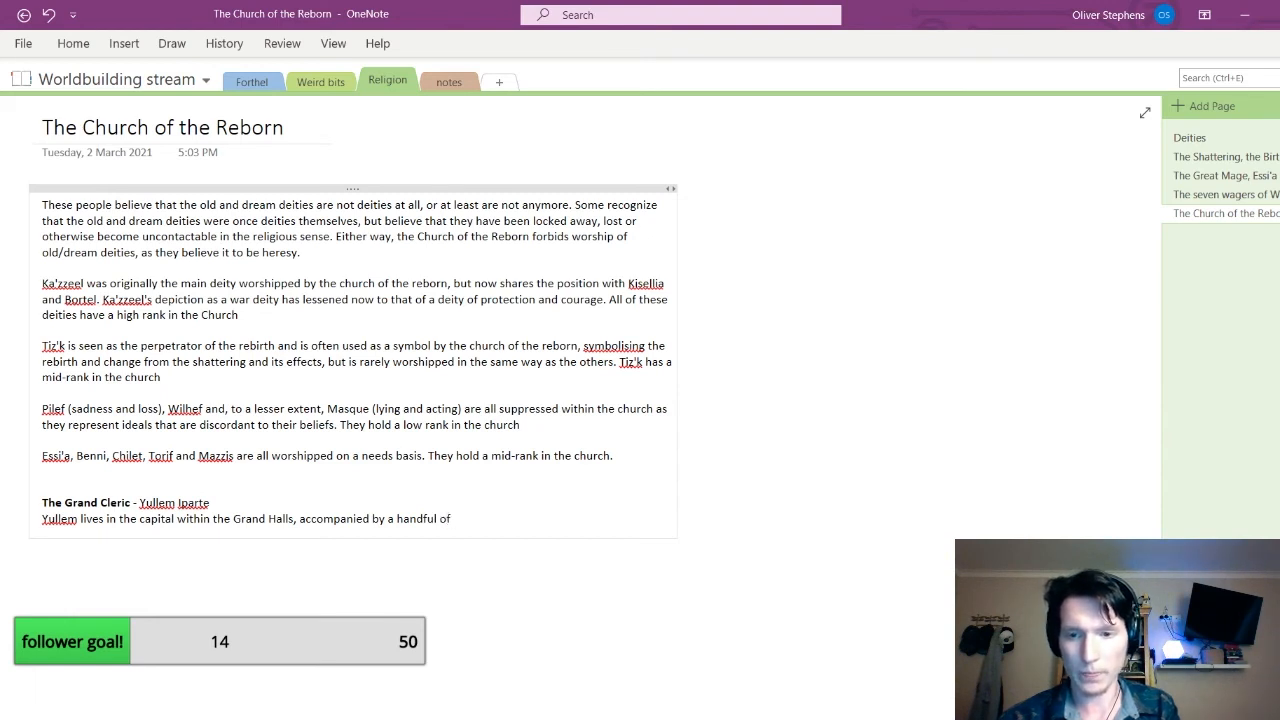
type("high")
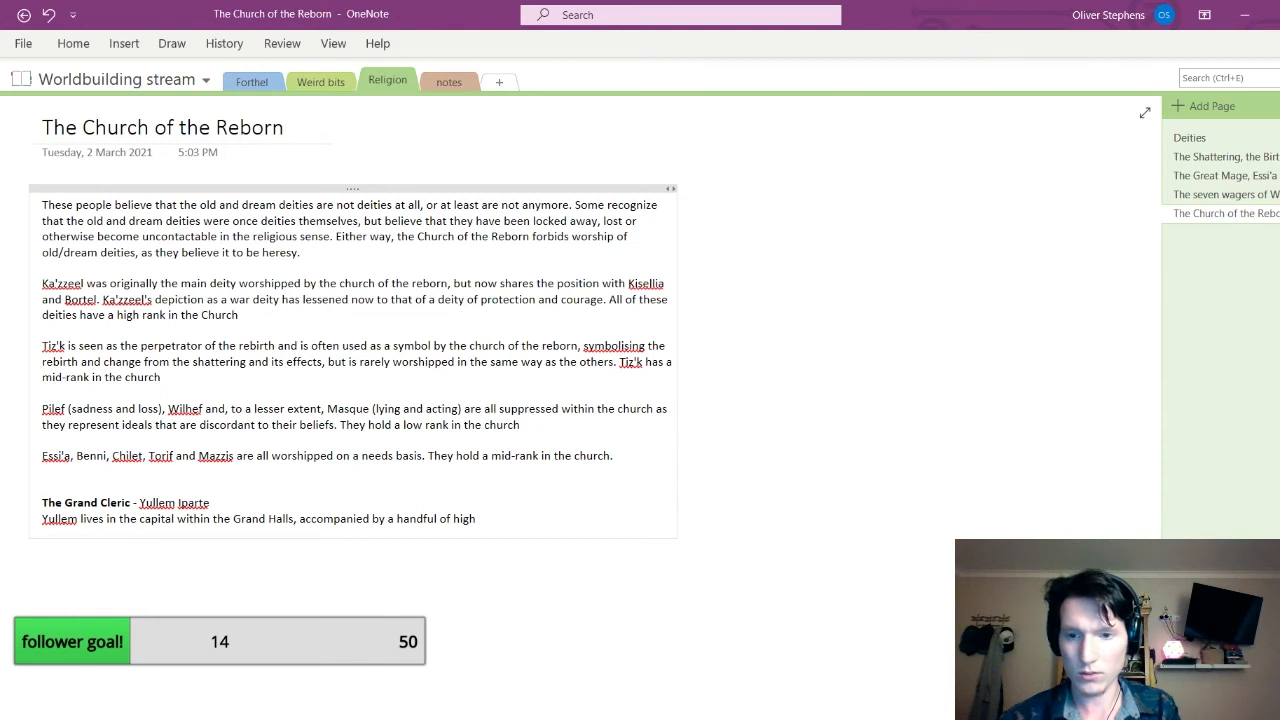
type(" clerics")
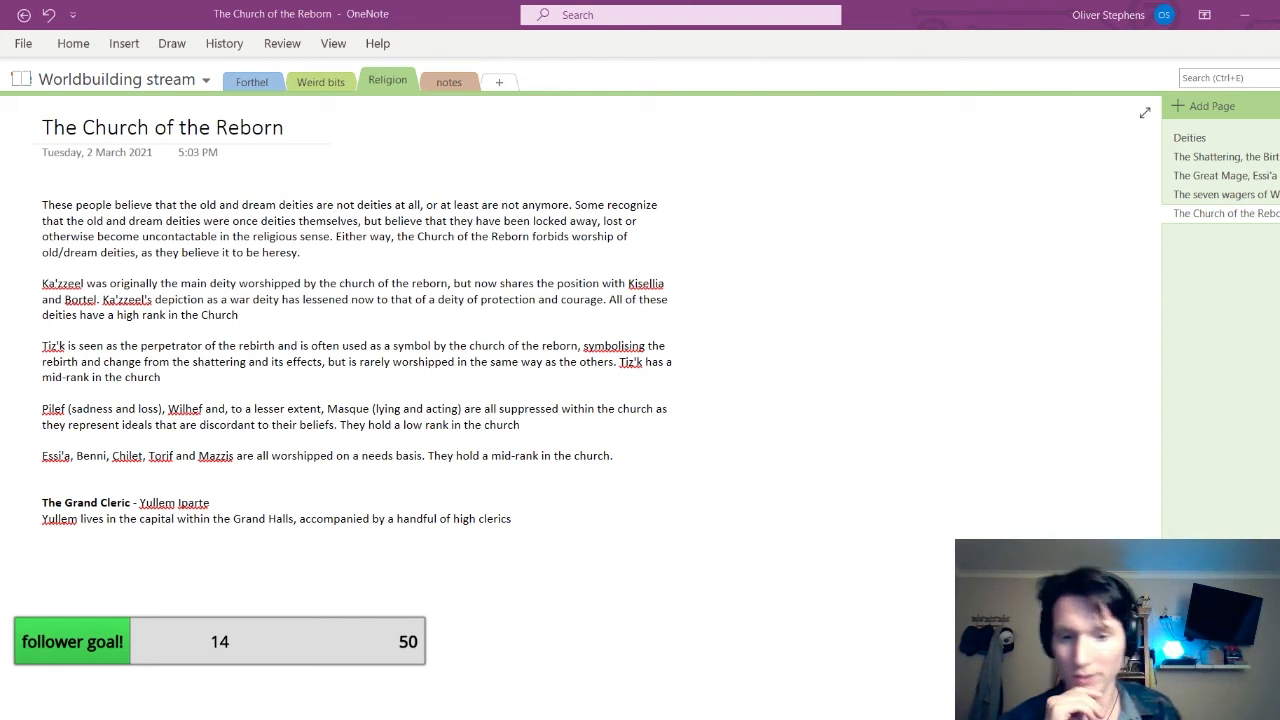
key("alt+Tab")
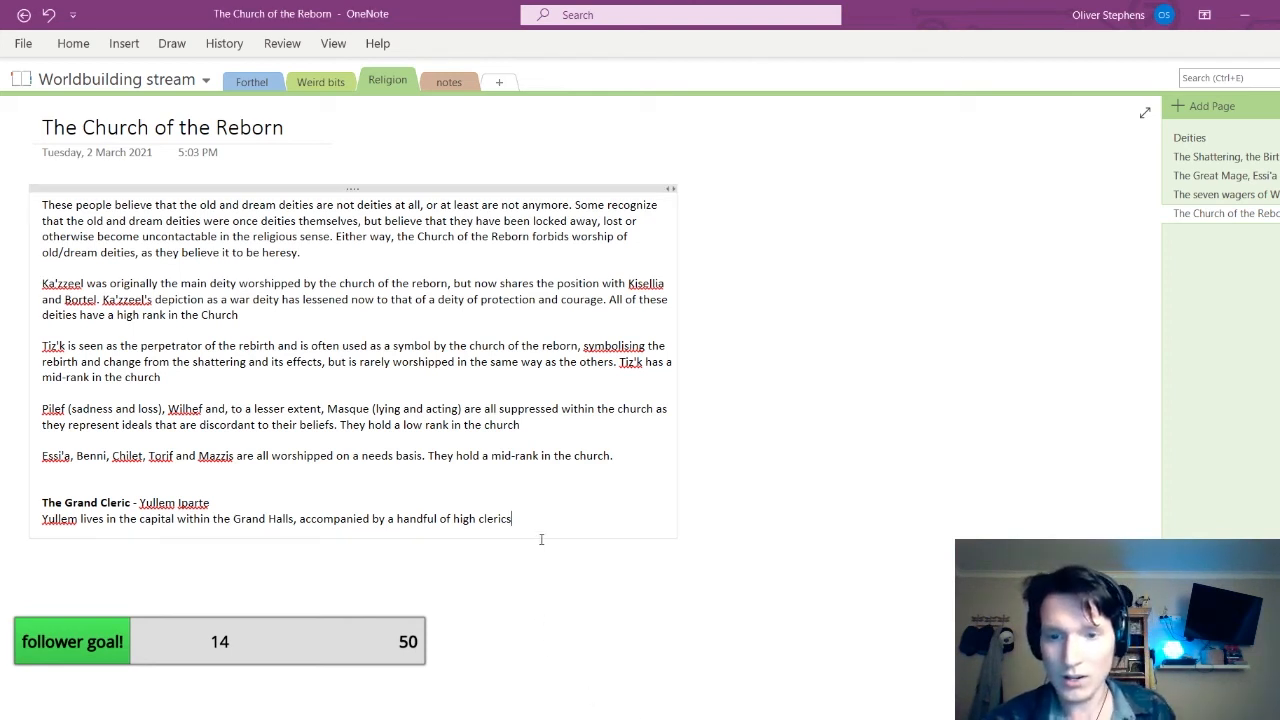
key("alt+Tab")
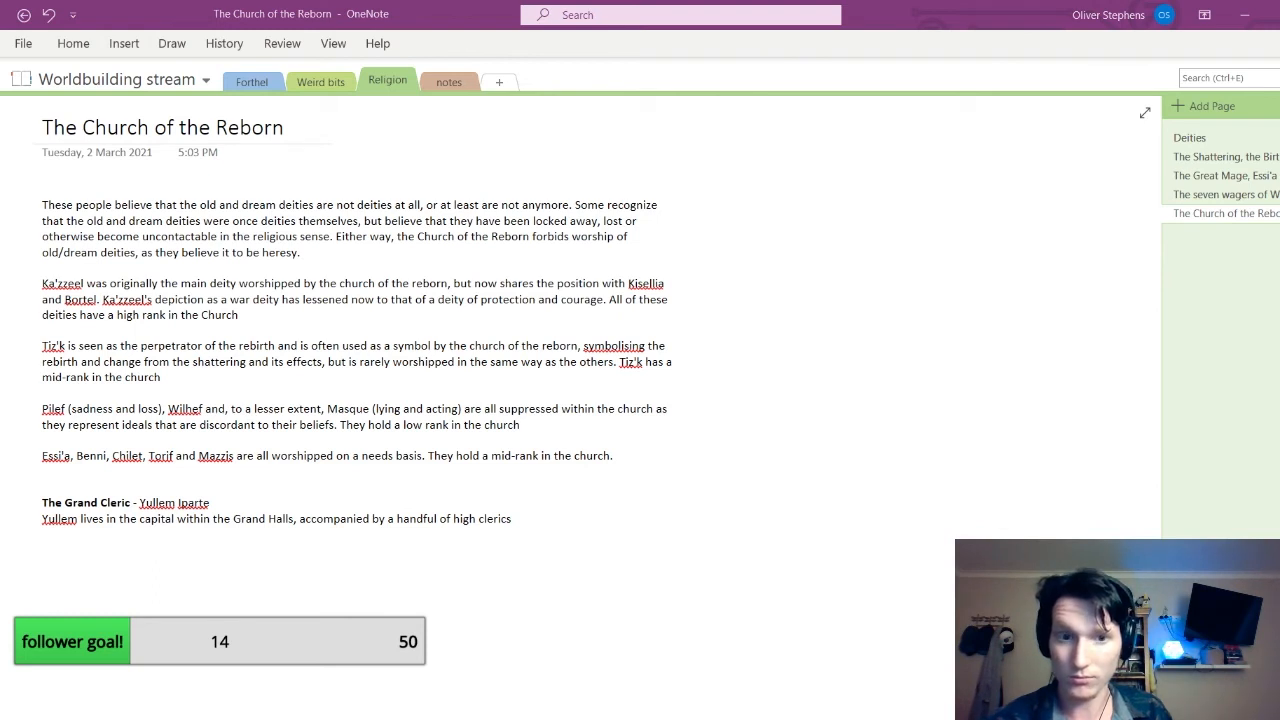
key("alt+Tab")
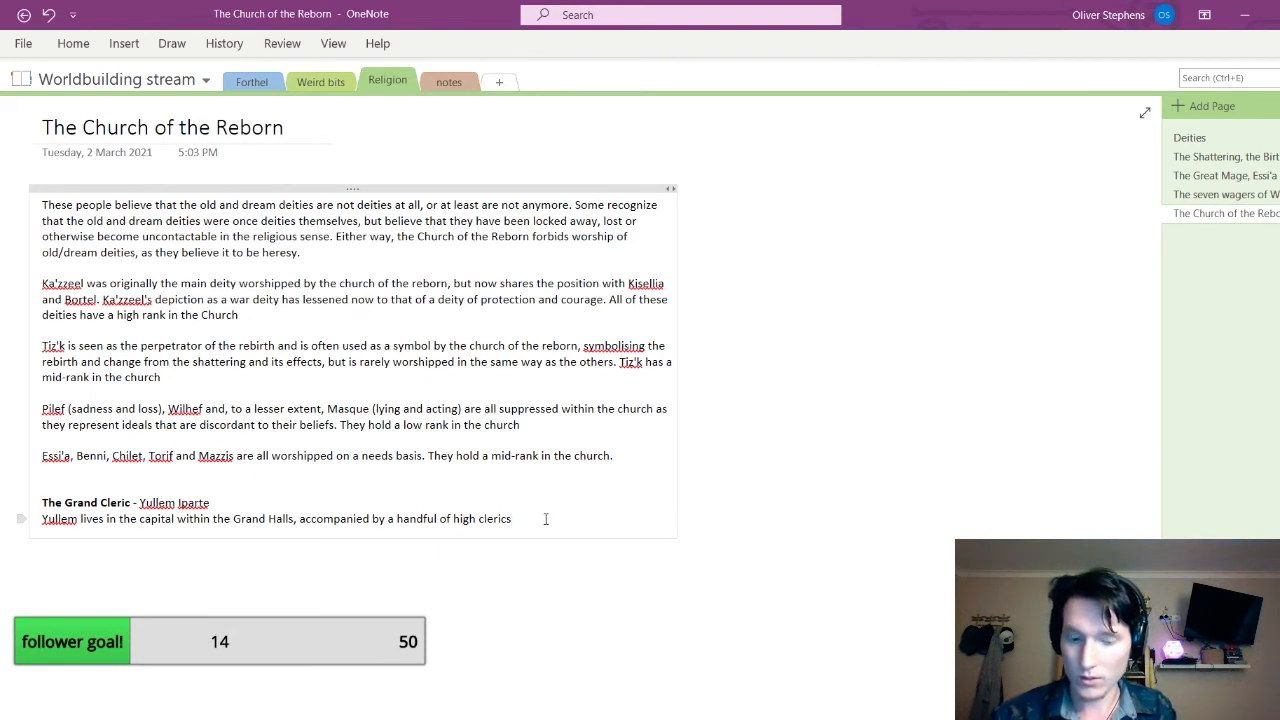
Add a bold "Hierarchy" heading below the Grand Cleric section, with a new line beneath it
key("Return")
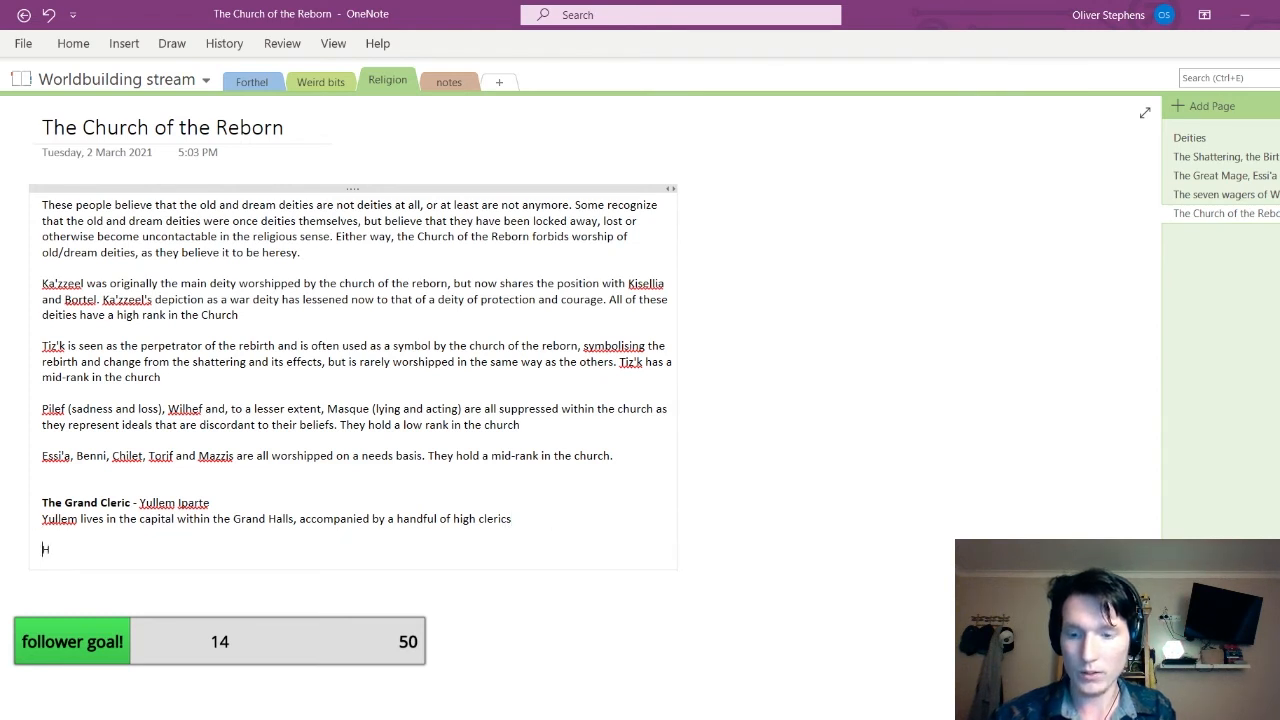
type("Hierarc")
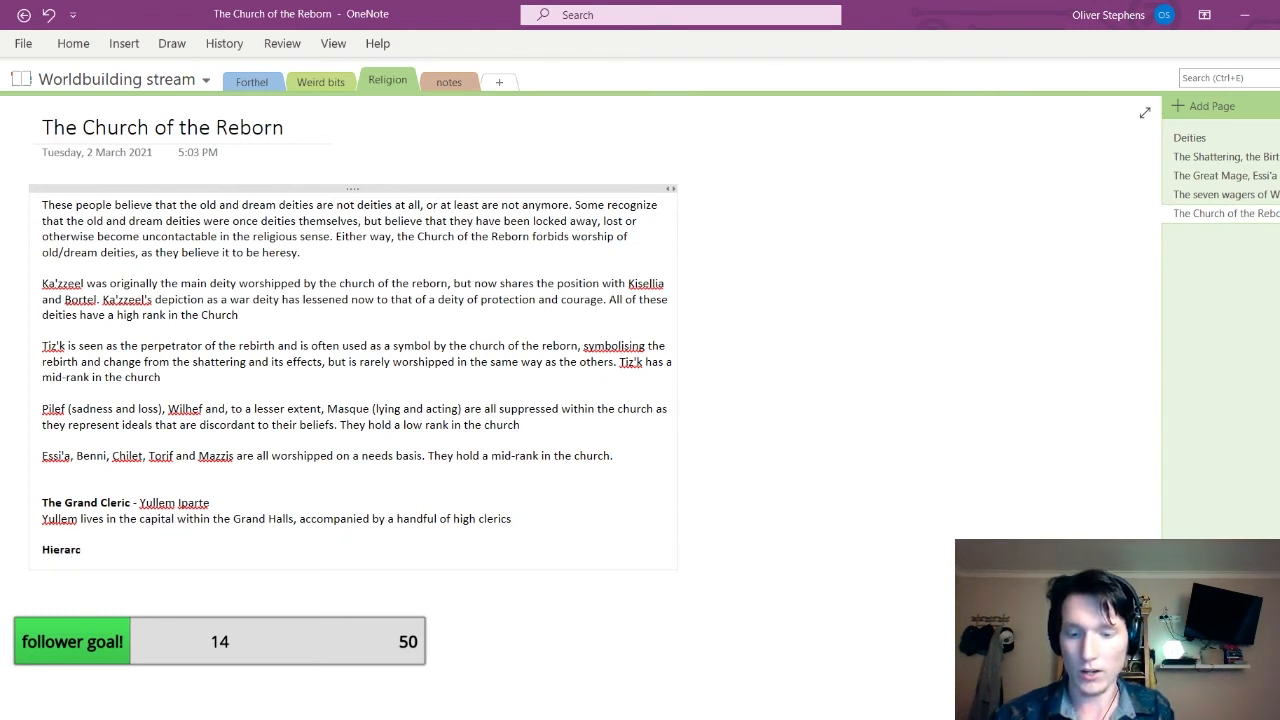
type("hy")
key("BackSpace")
type("hy")
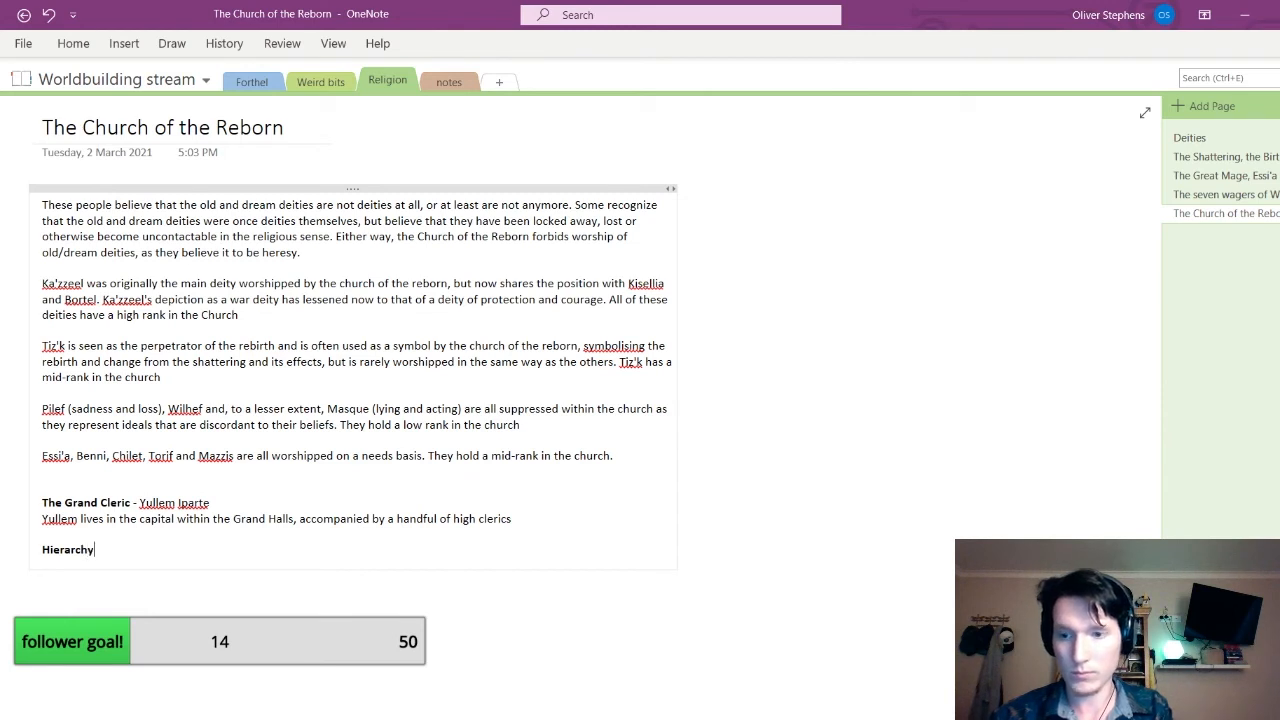
key("Return")
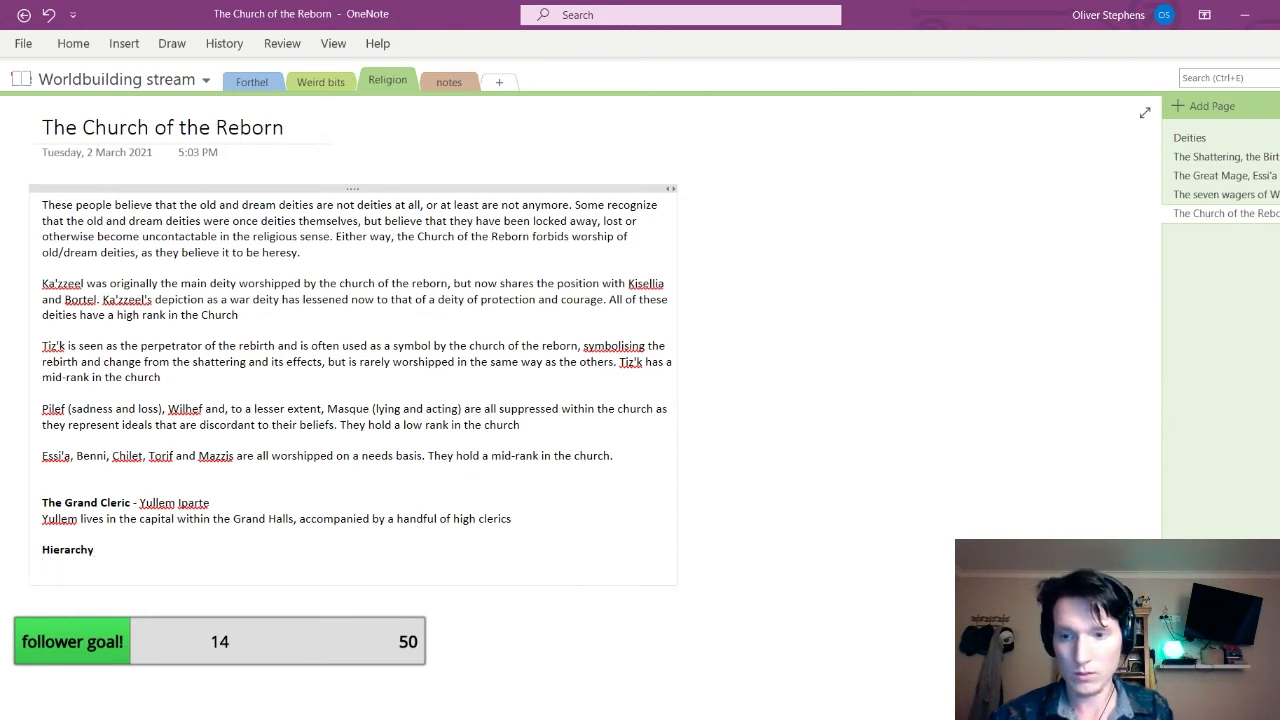
Begin the rank list under the Hierarchy heading with "Grand Cleric - High Cleric -" in regular weight
type("Grand")
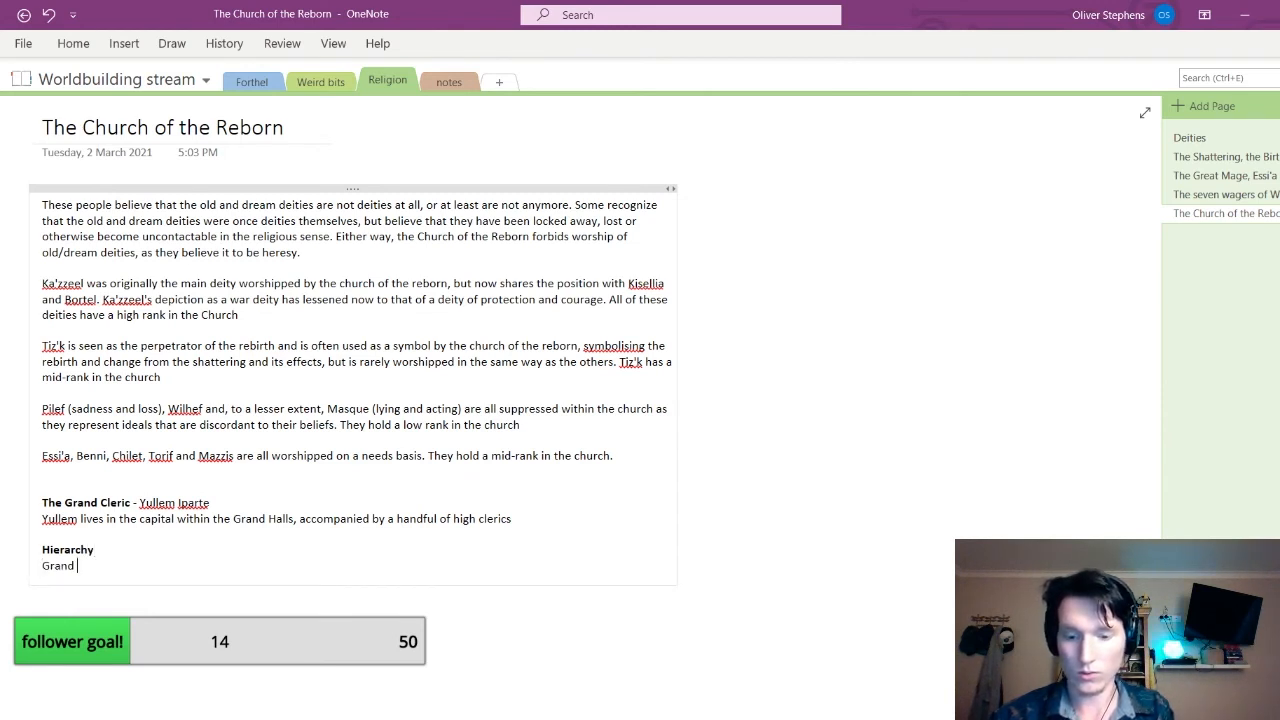
type(" C elr")
key("BackSpace")
key("BackSpace")
key("BackSpace")
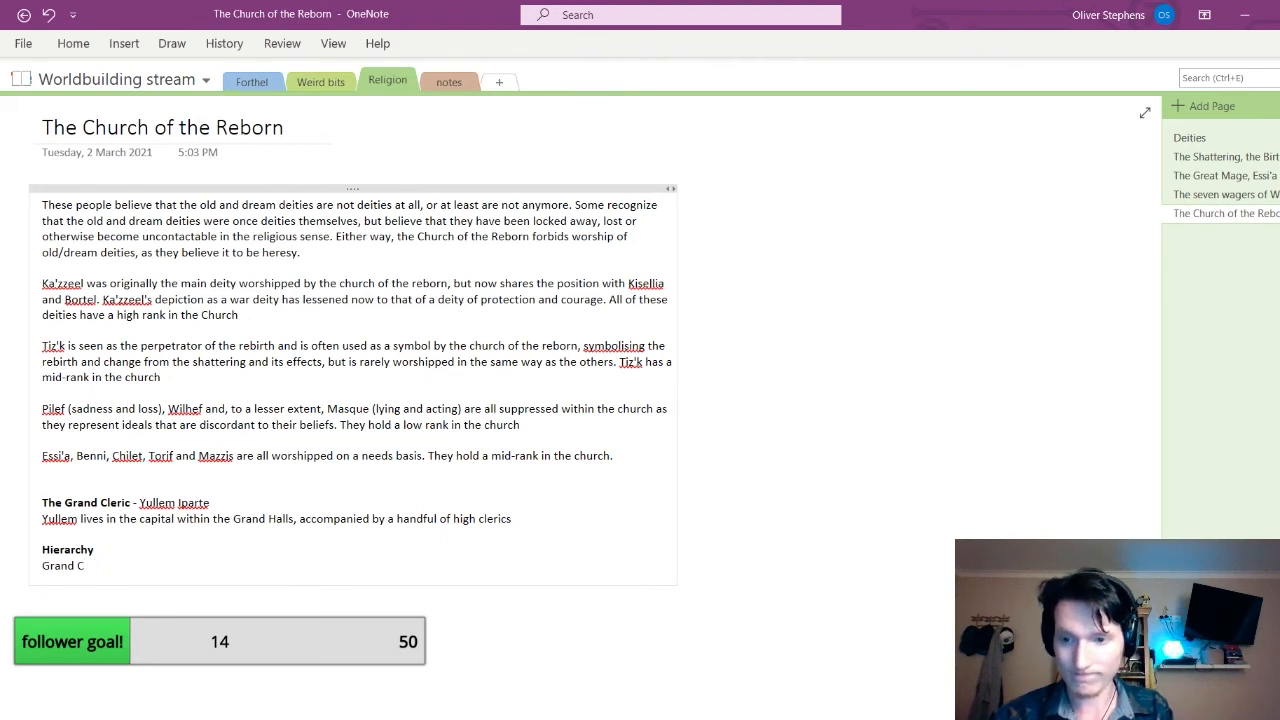
type("leric")
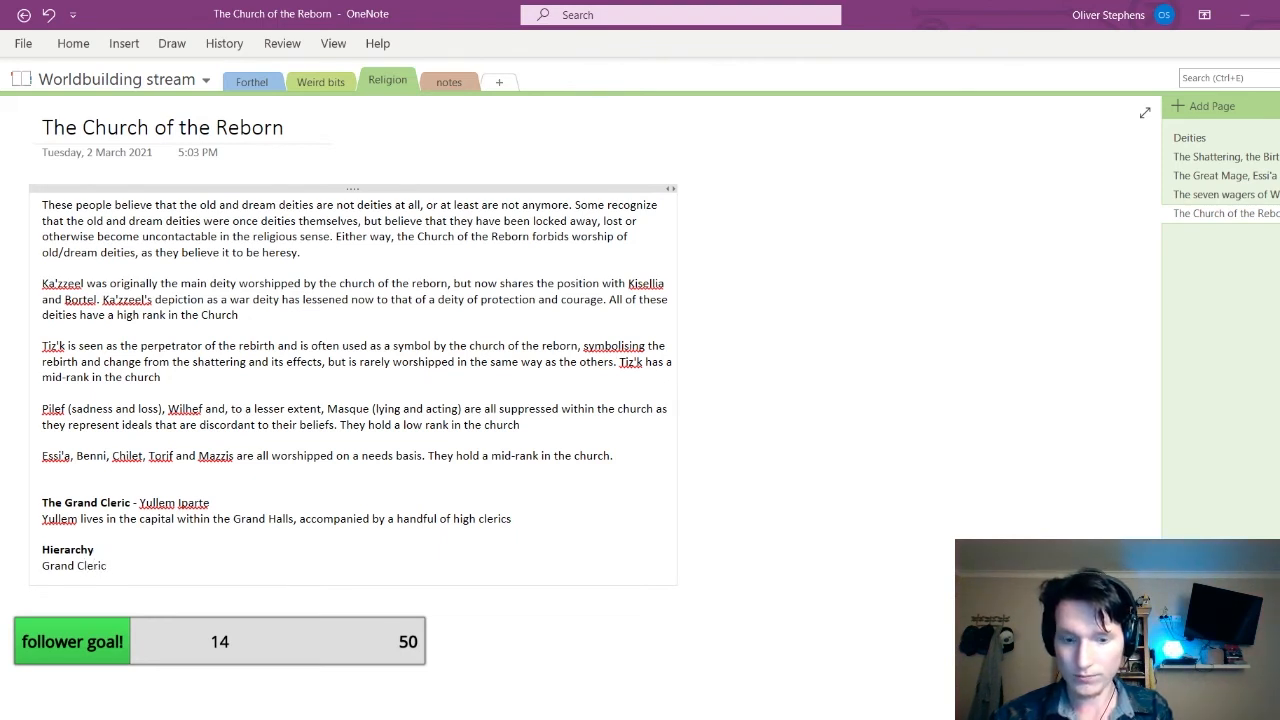
type(" - High")
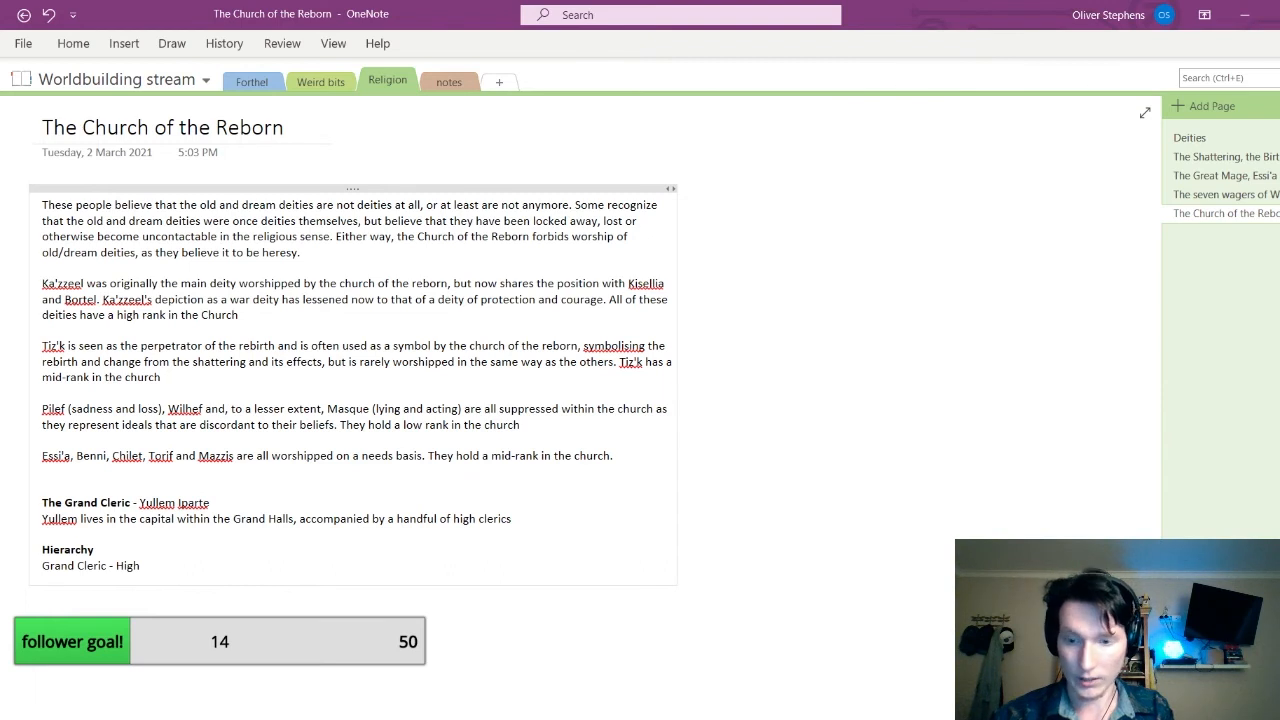
type(" Cleric -")
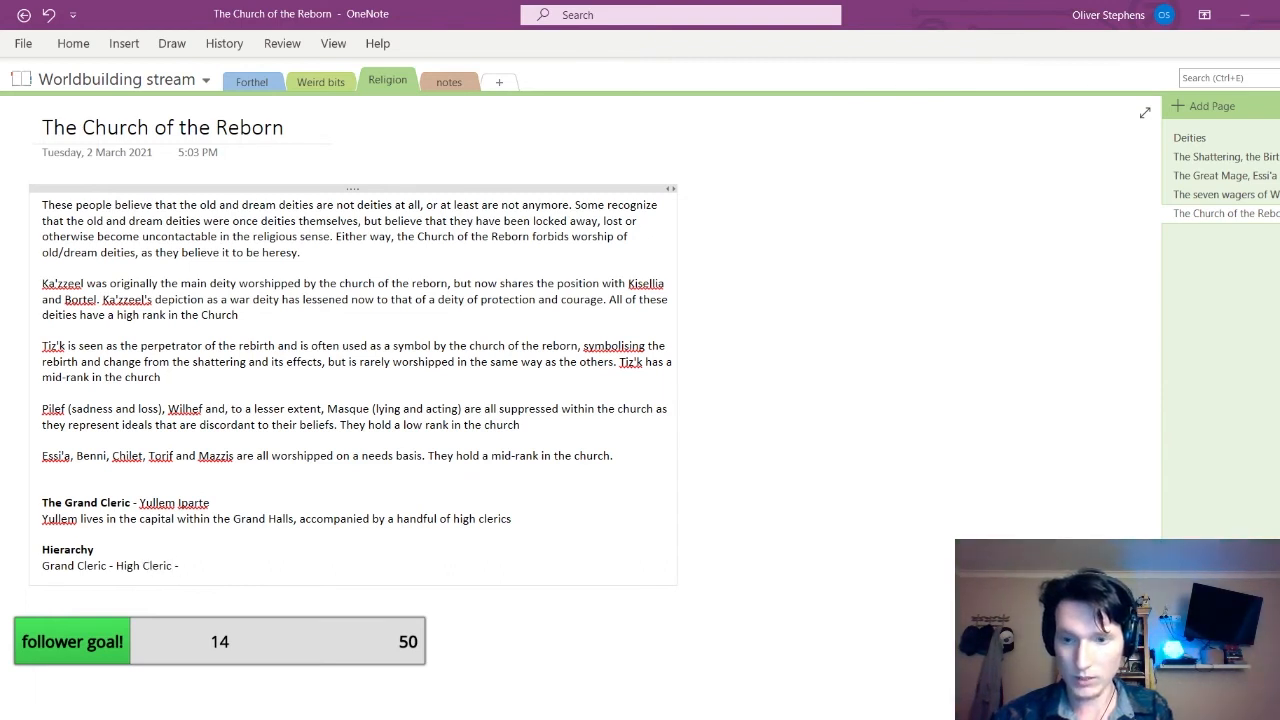
type(" Grand")
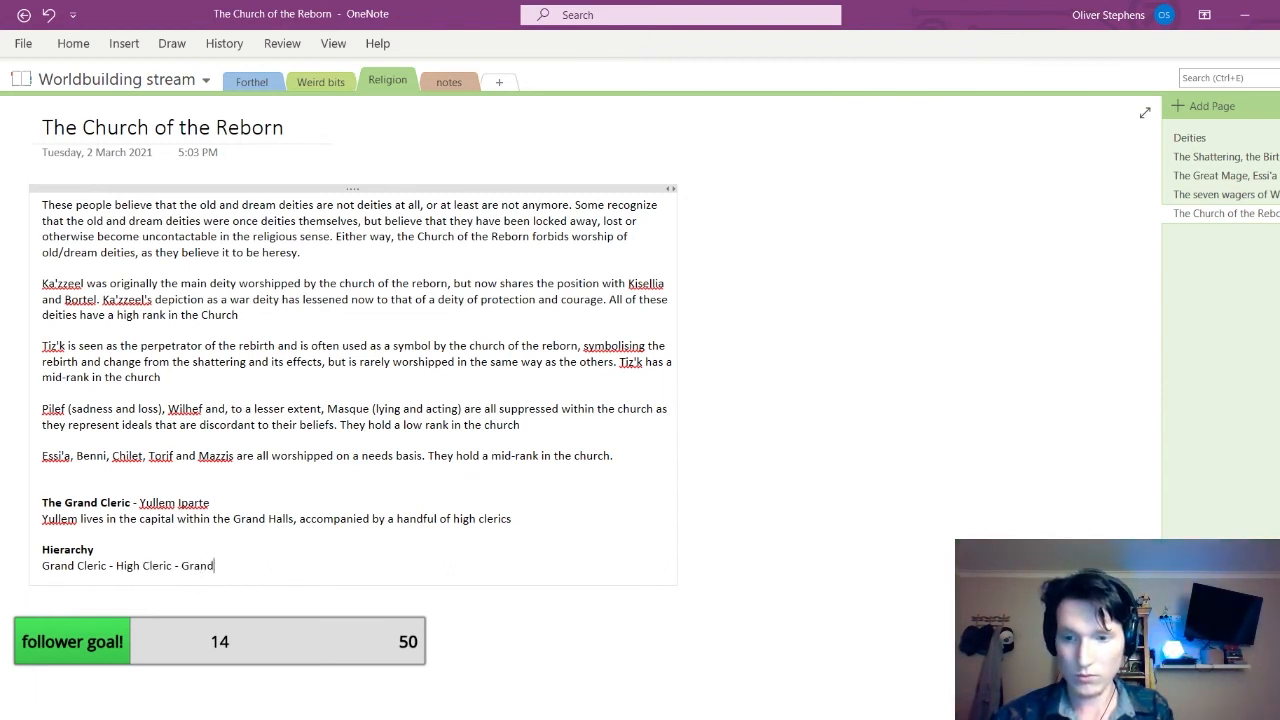
type(" Paladin")
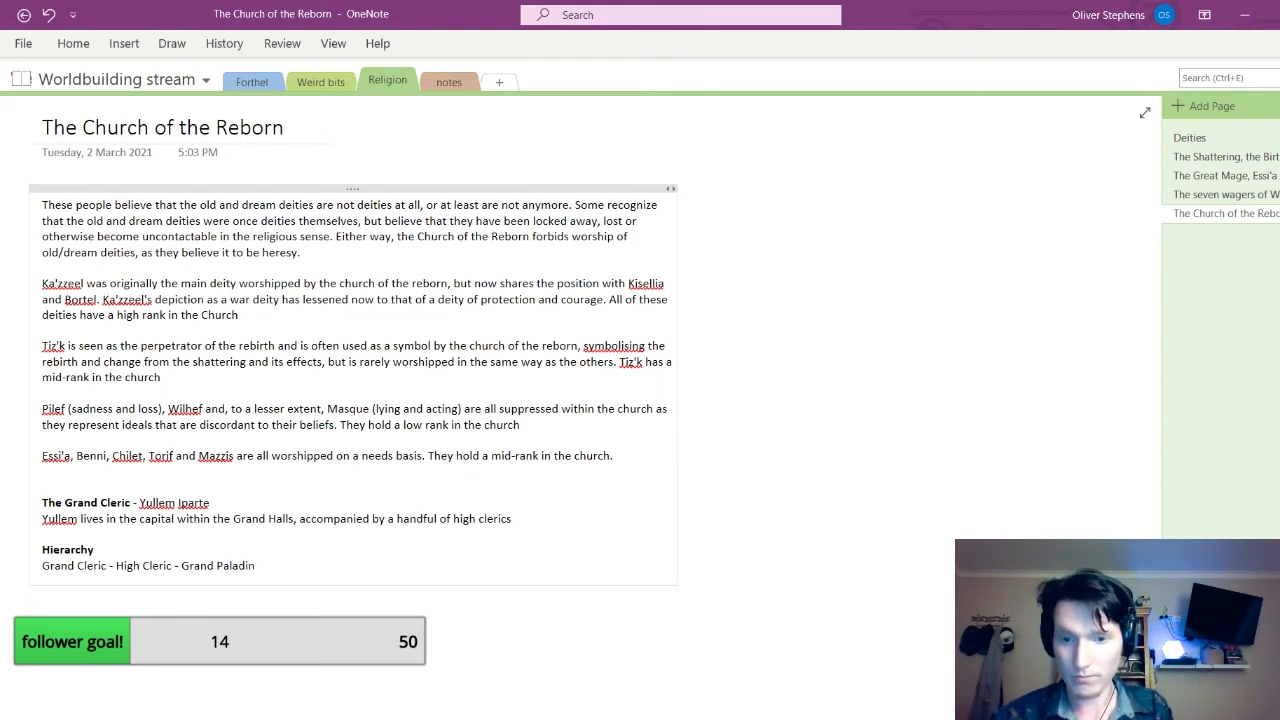
key("BackSpace")
key("BackSpace")
key("BackSpace")
key("BackSpace")
key("BackSpace")
key("BackSpace")
key("BackSpace")
key("BackSpace")
key("BackSpace")
key("BackSpace")
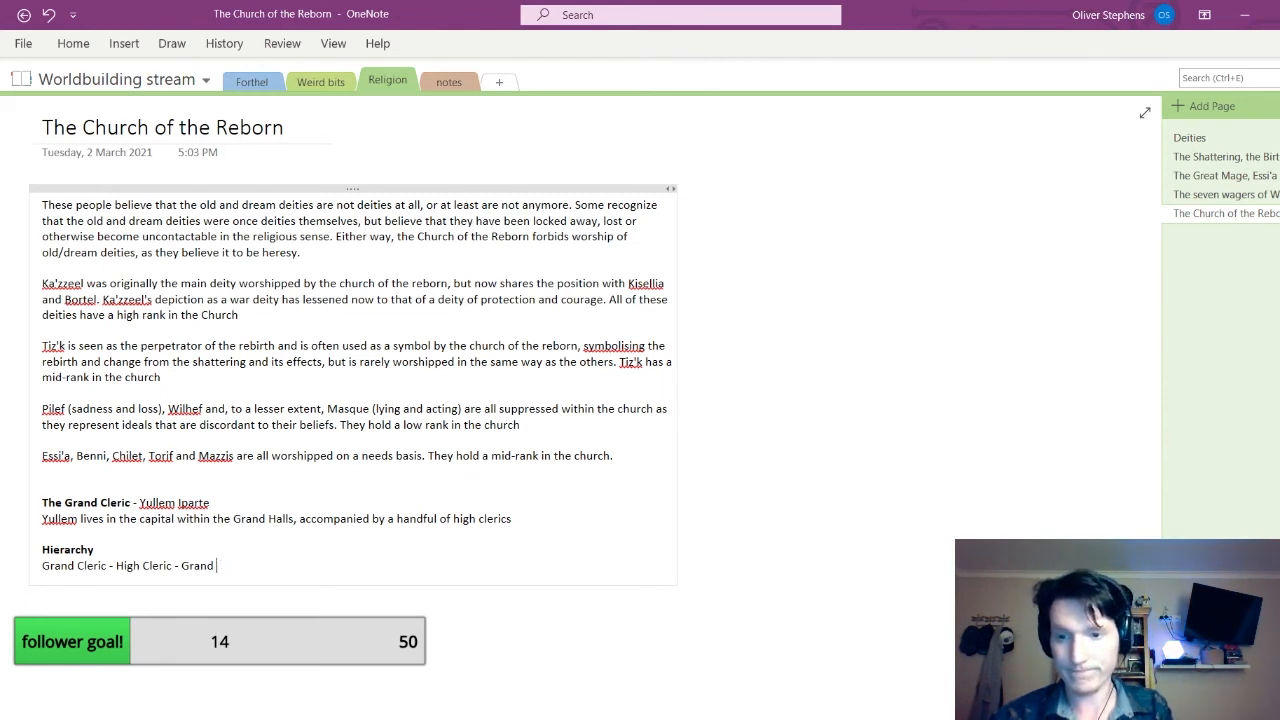
key("BackSpace")
key("BackSpace")
key("BackSpace")
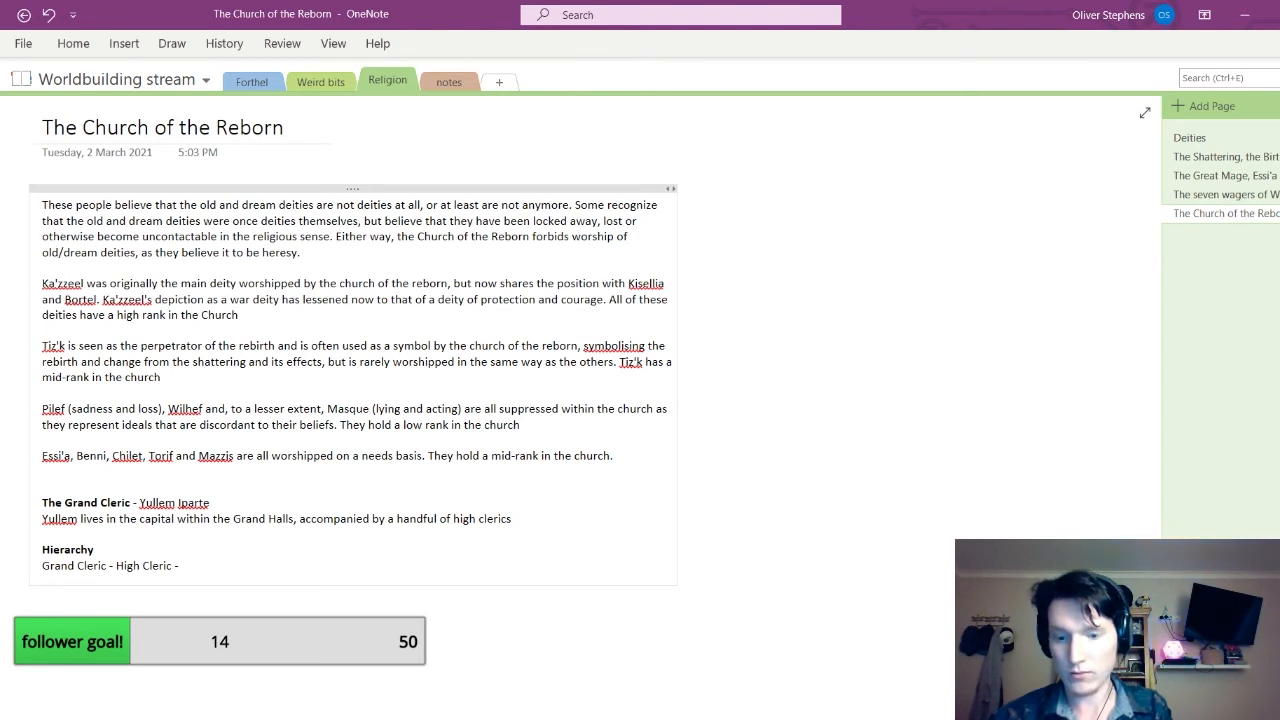
Continue the rank list under the Hierarchy heading with "High Paladin - Cleric/Paladin"
type("High Paladin")
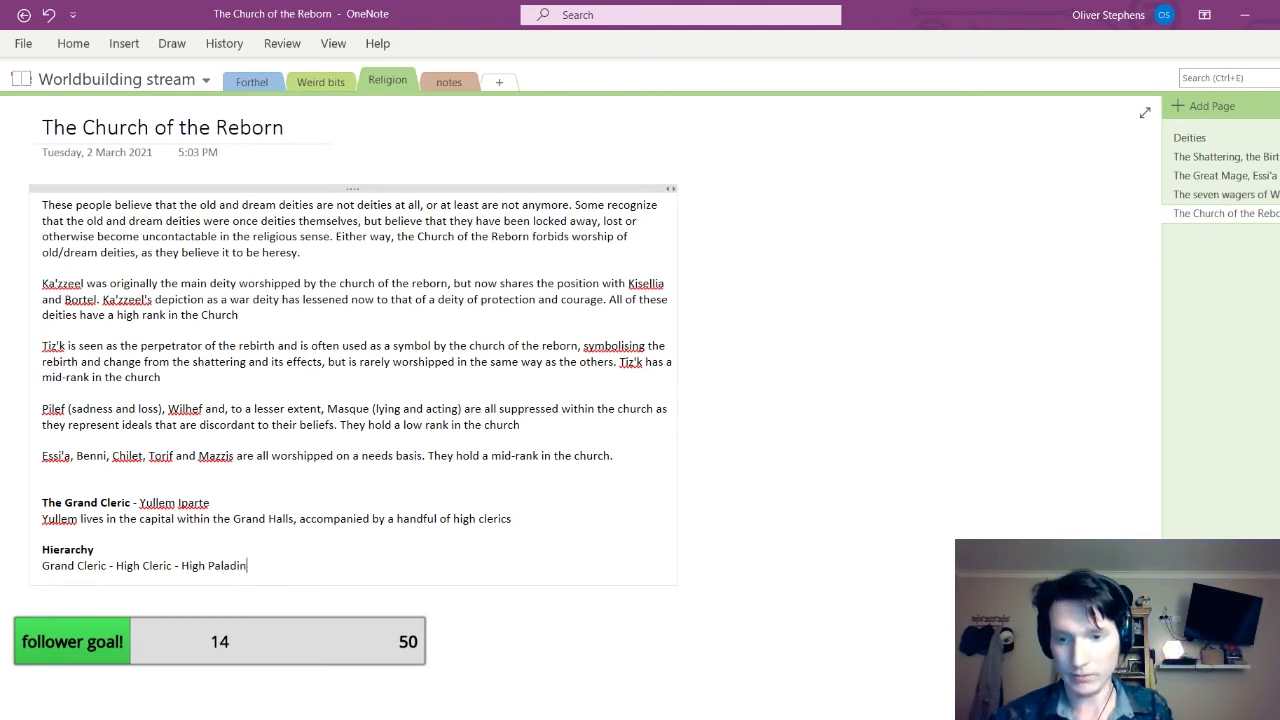
type(" - Cleric")
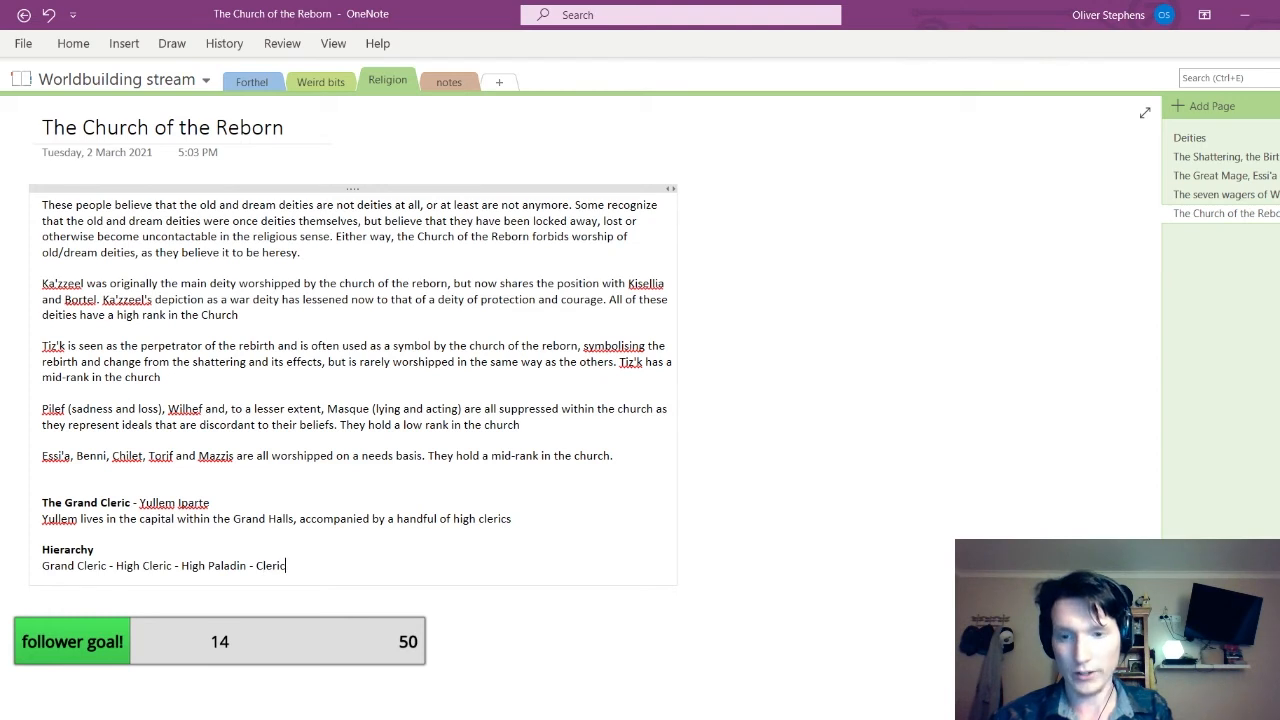
type(" - ")
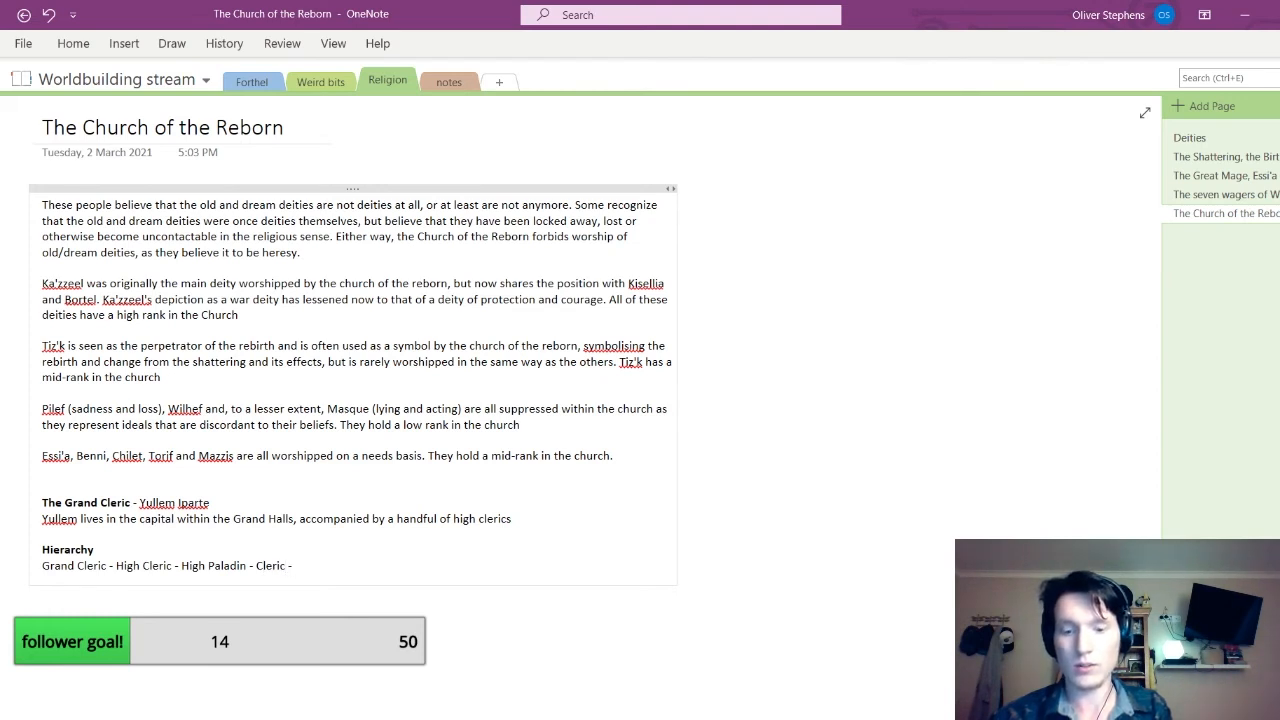
type("pal")
key("BackSpace")
key("BackSpace")
key("BackSpace")
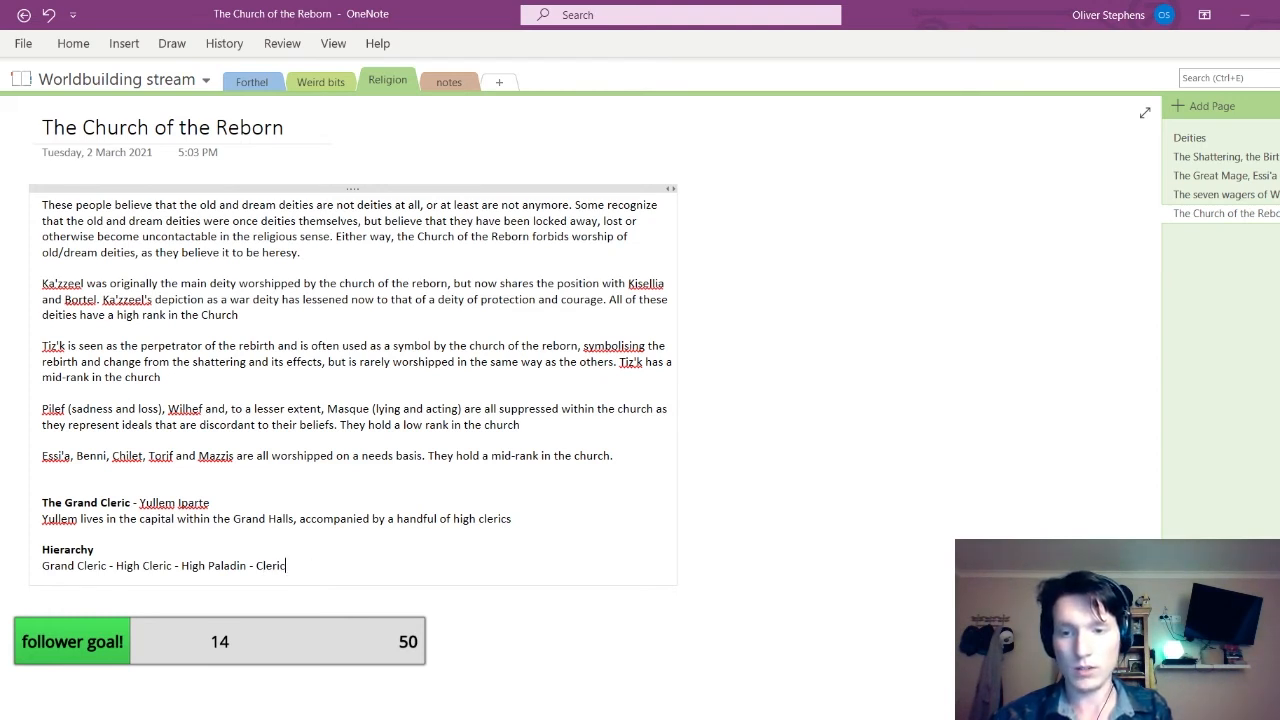
type("/Palad")
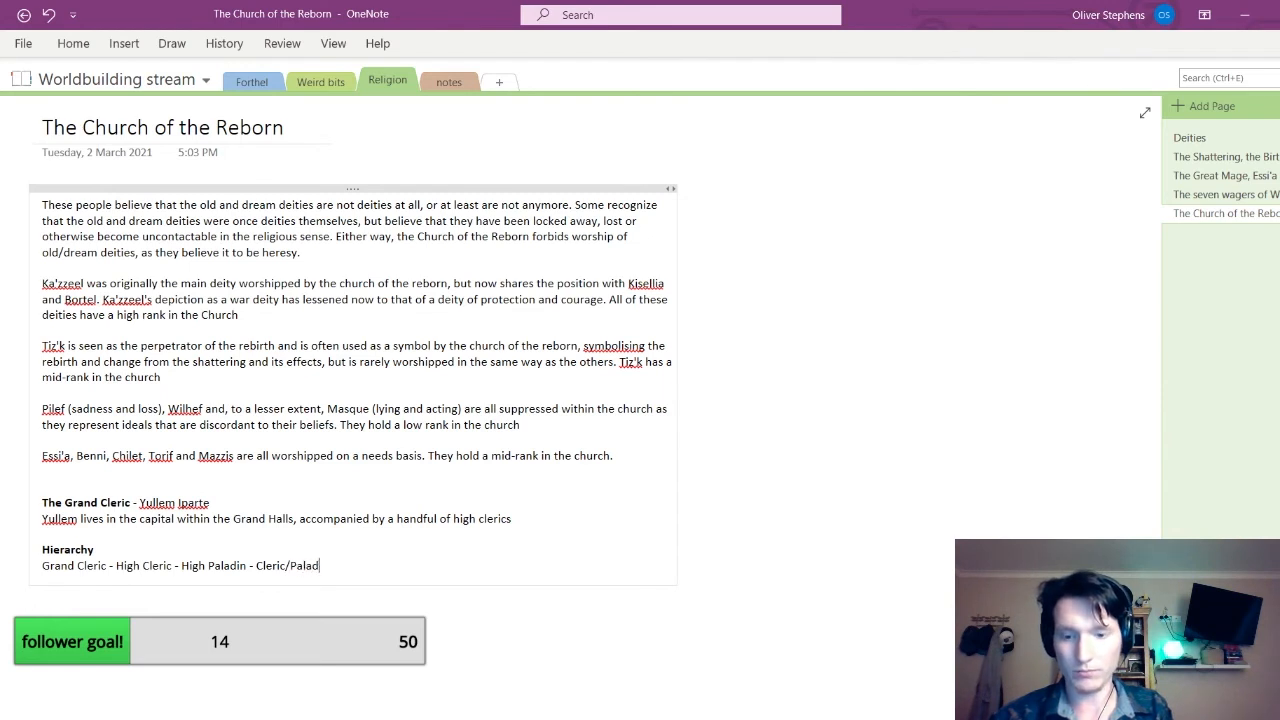
type("in")
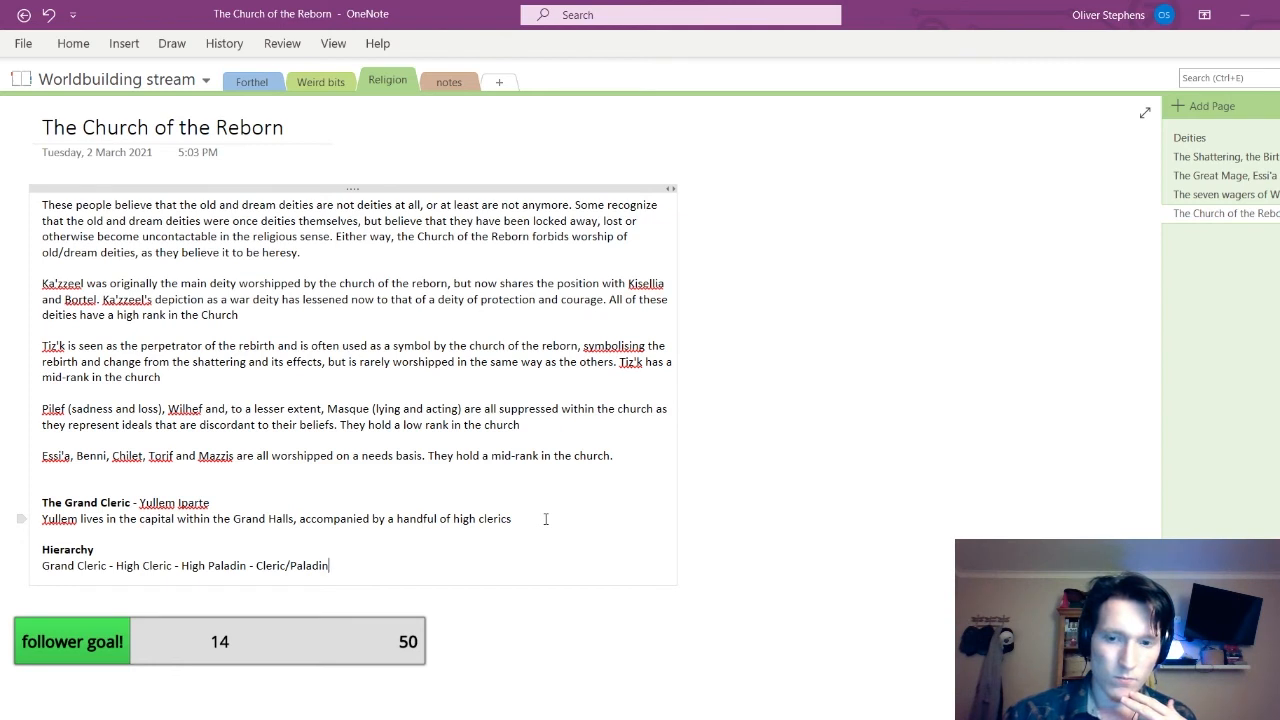
Finish the hierarchy rank list with "- Worshipper" after "Cleric/Paladin"
type("- Wprship")
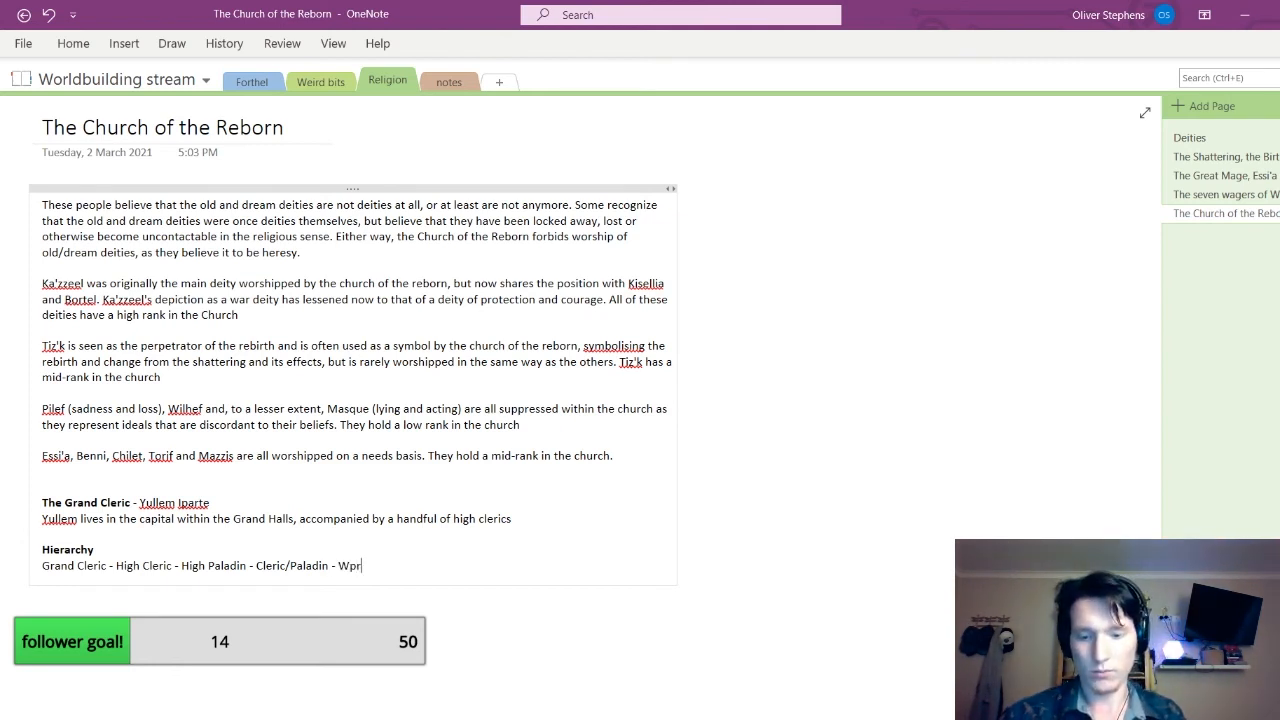
key("BackSpace")
key("BackSpace")
key("BackSpace")
key("BackSpace")
key("BackSpace")
key("BackSpace")
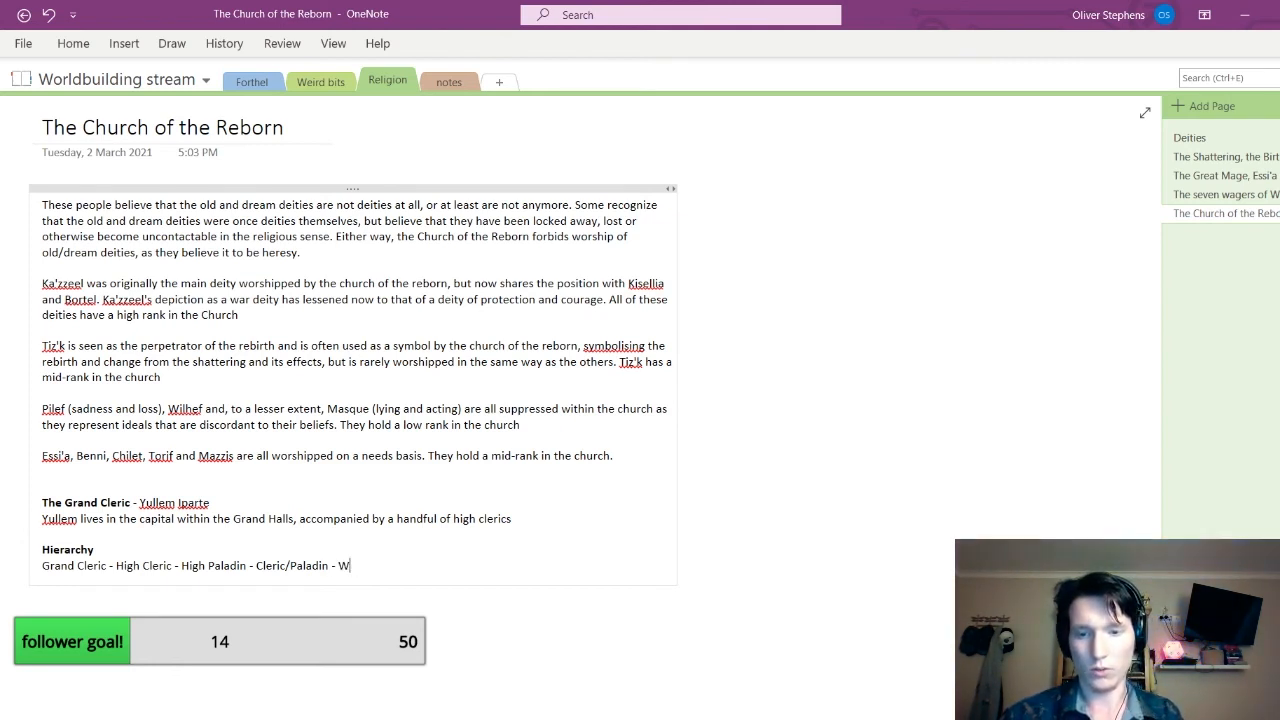
type("orshipper")
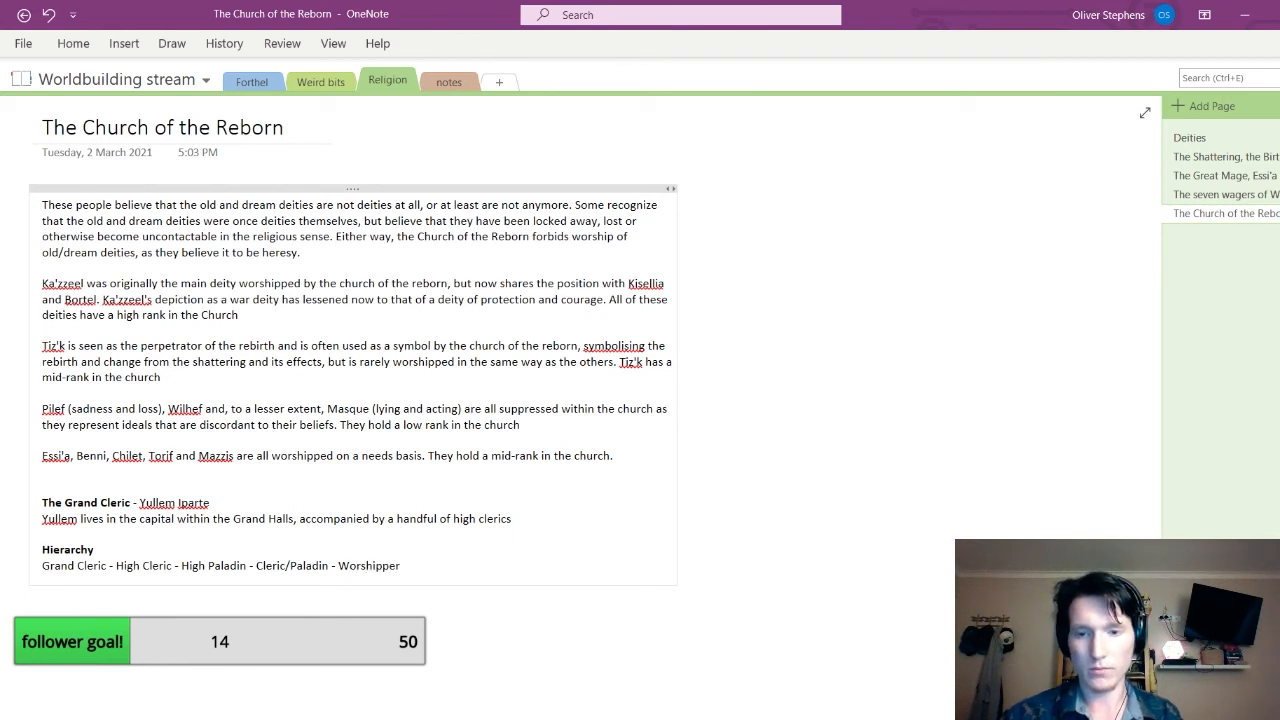
left_click(400, 638)
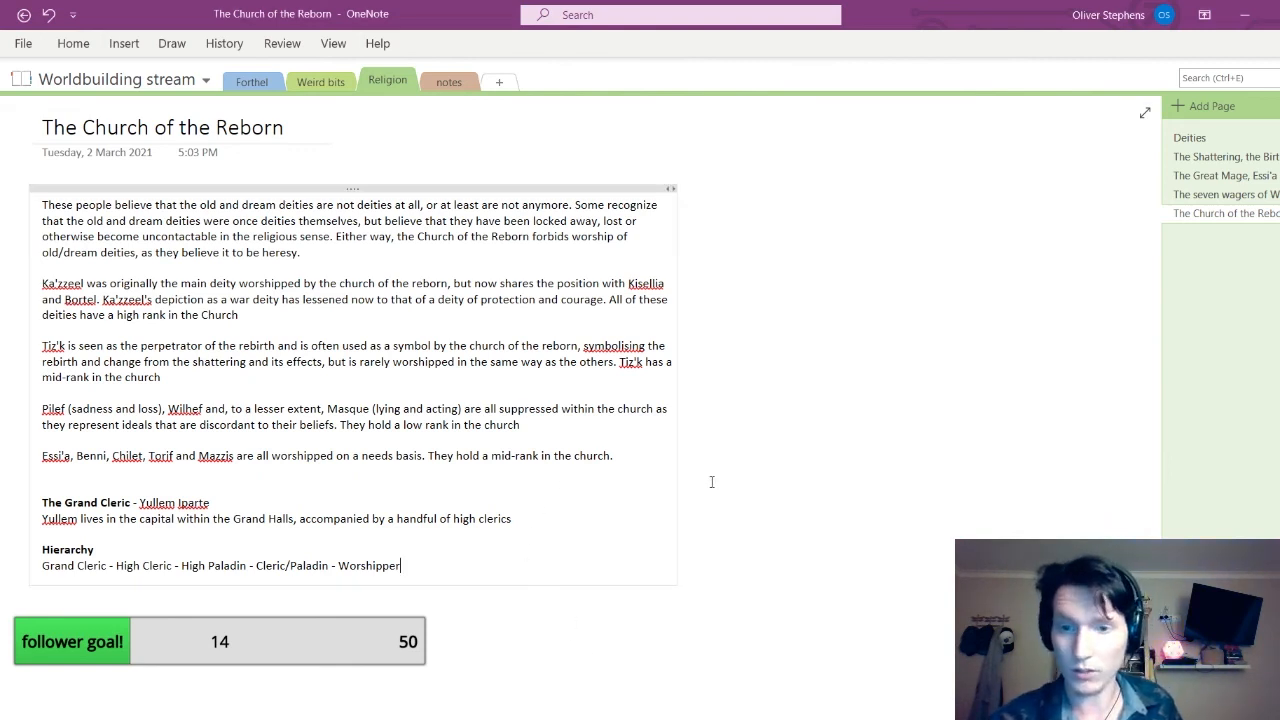
Insert two new lines below the paragraph about Essi'a, Benni, Chilet, Torif and Mazzis
left_click(644, 464)
key("Return")
key("Return")
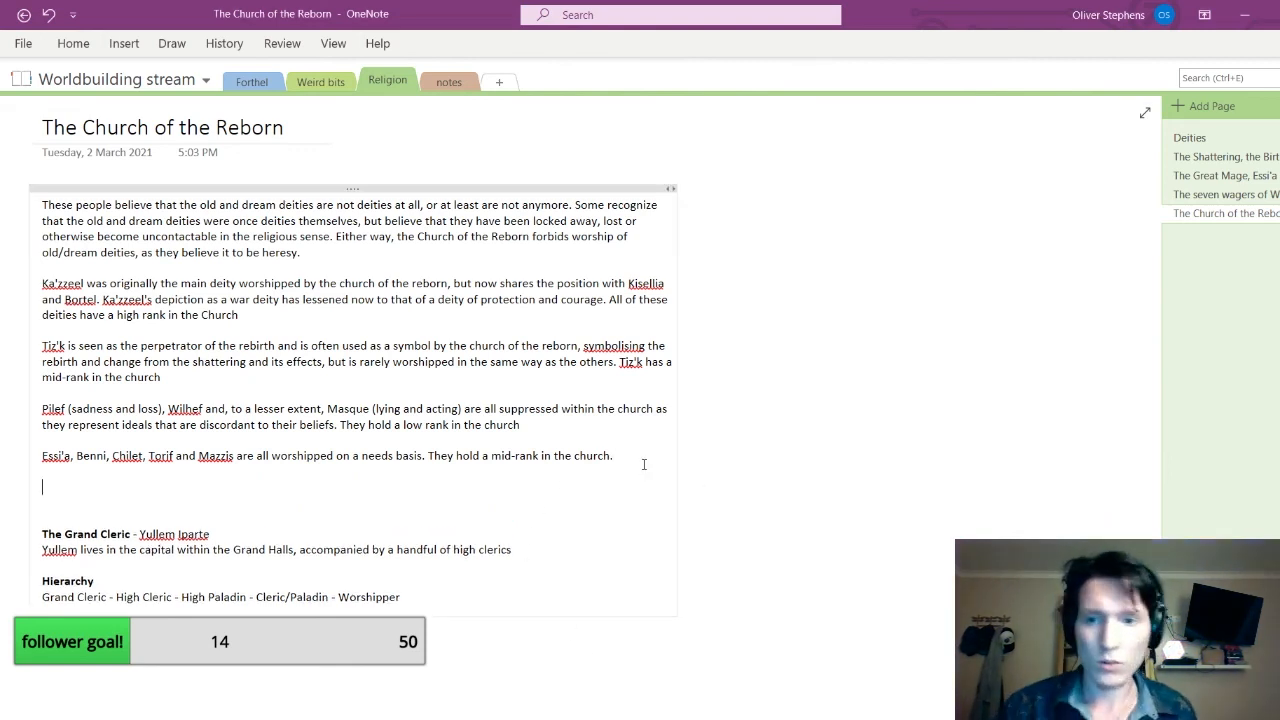
Remove the blank lines separating the four deity paragraphs, from Ka'zzeel down to Essi'a
left_click(281, 434)
key("BackSpace")
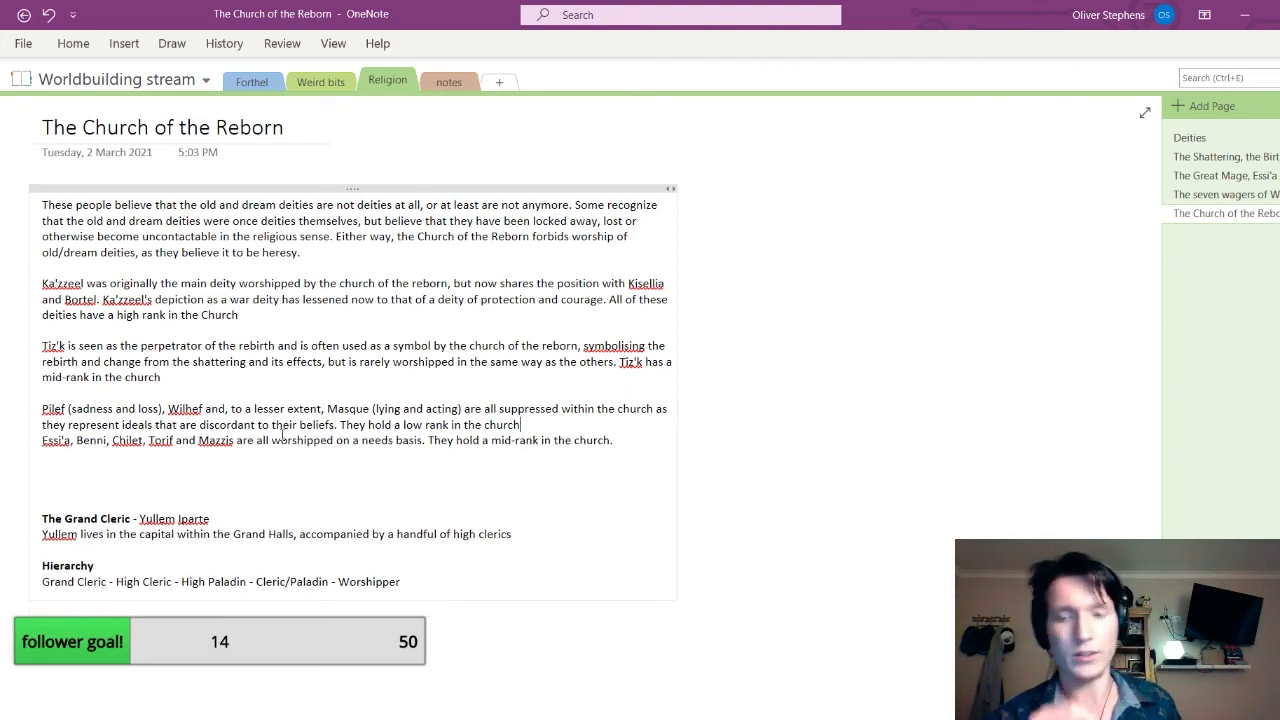
left_click(231, 392)
key("BackSpace")
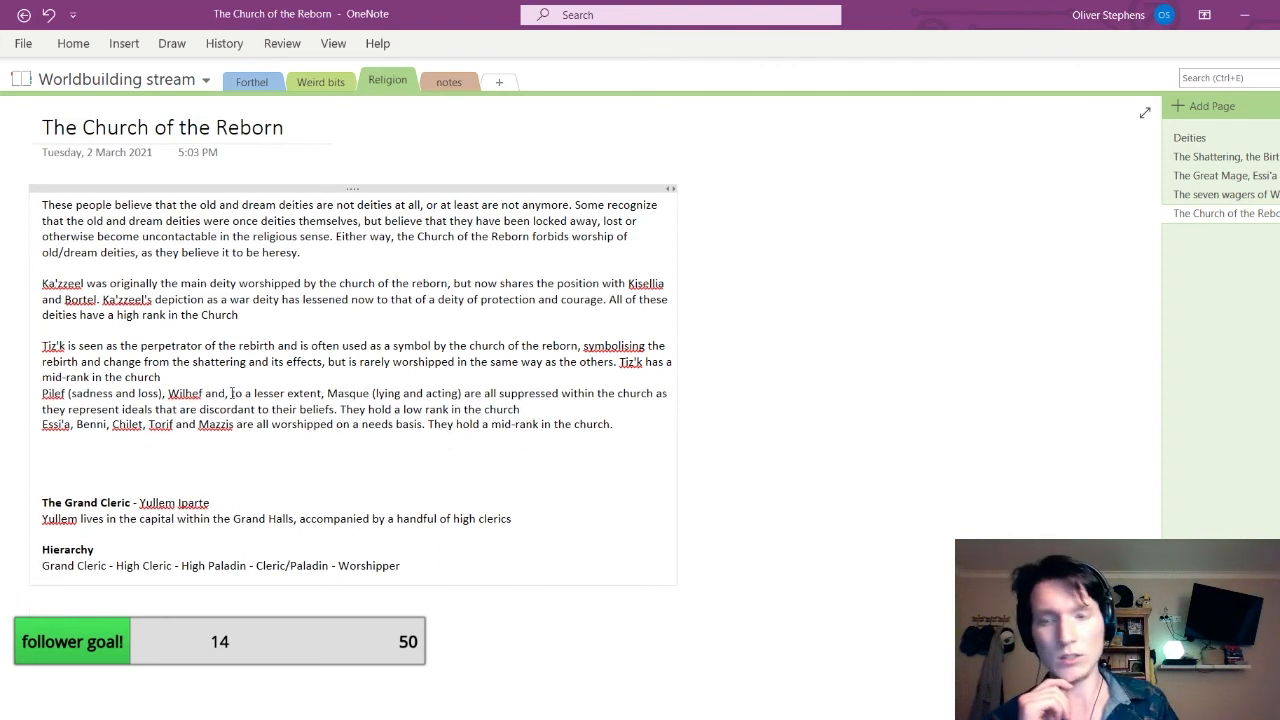
left_click(273, 328)
key("BackSpace")
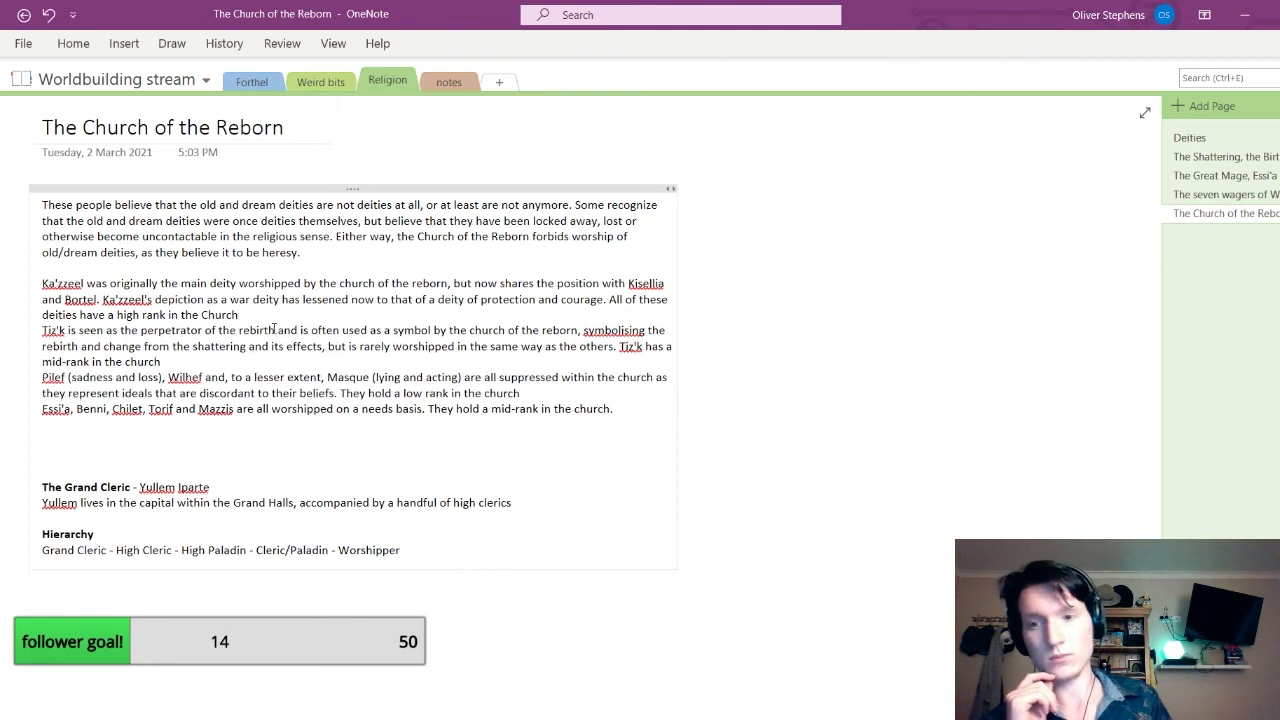
Add a bold "What does the church control?" heading below the deity paragraphs, followed by a new line
left_click(617, 411)
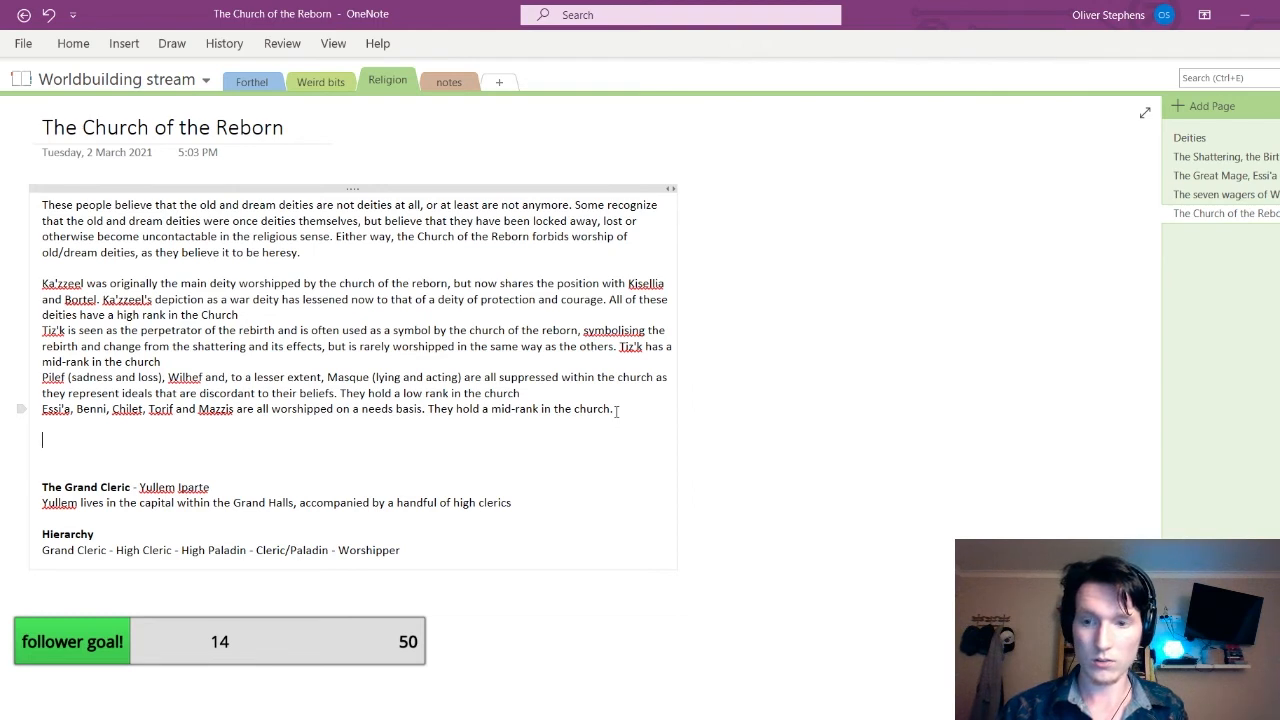
type("What")
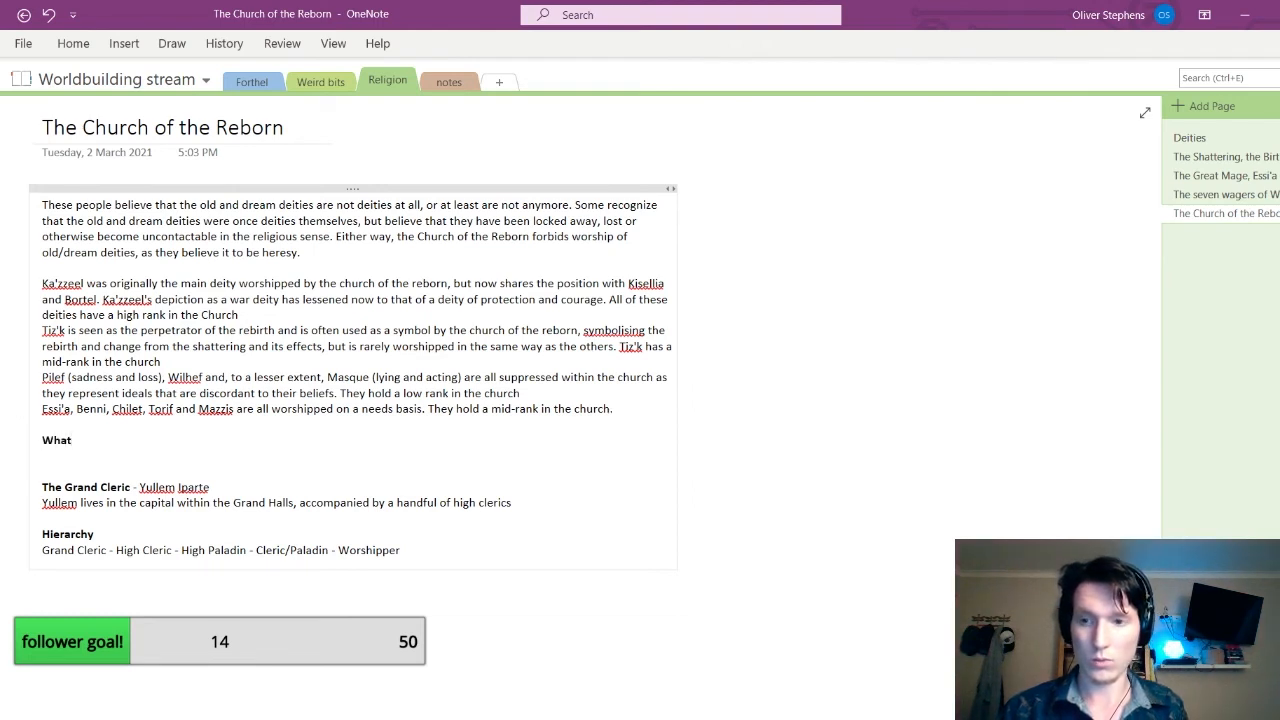
type(" does the church")
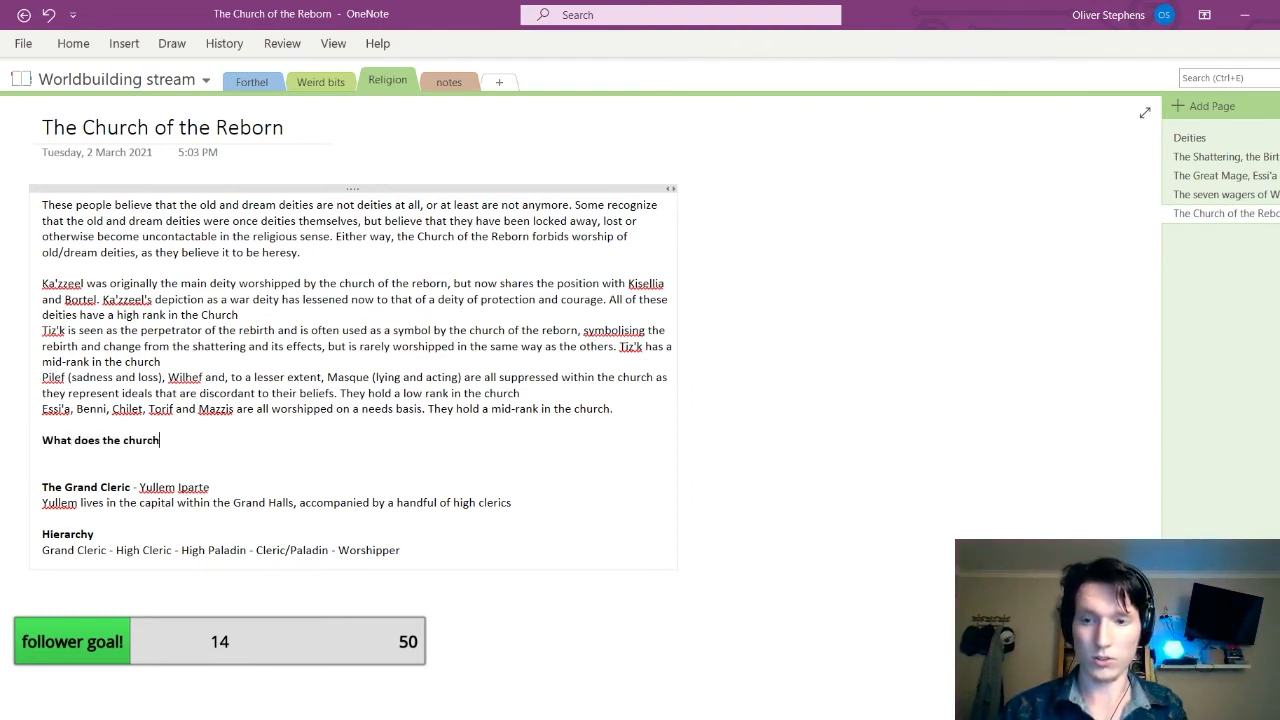
type(" control")
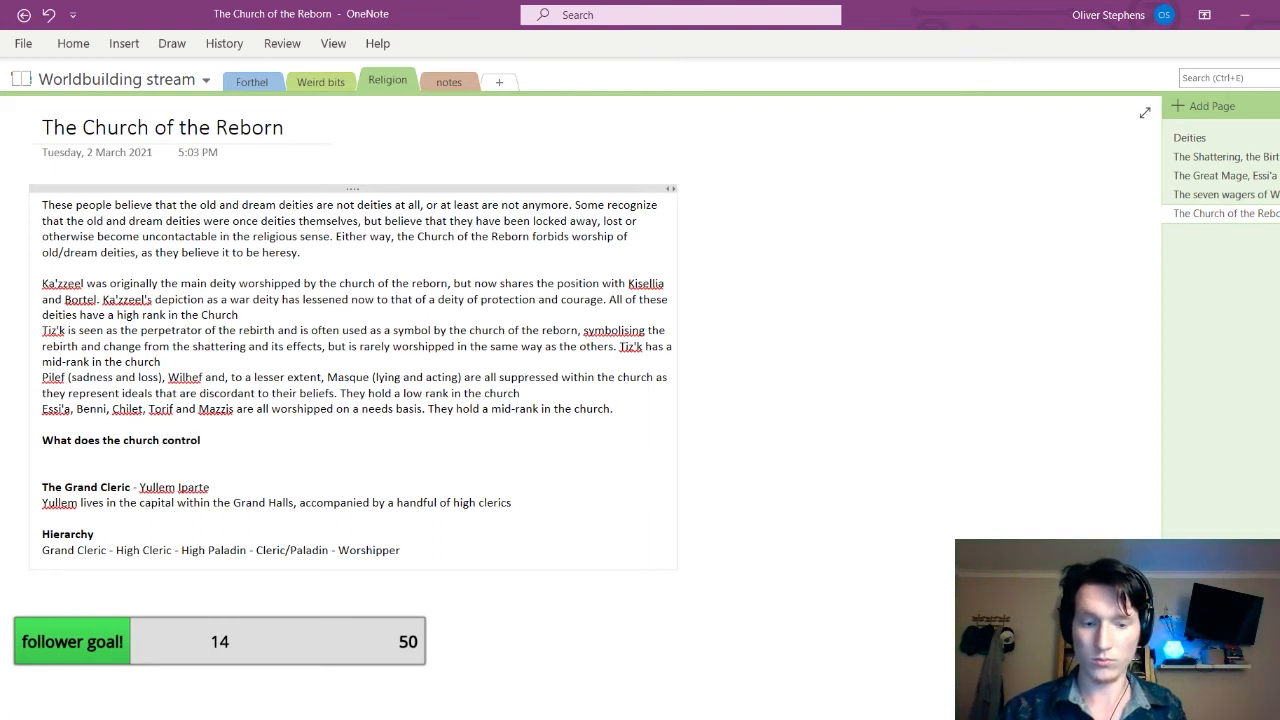
type("?")
key("Return")
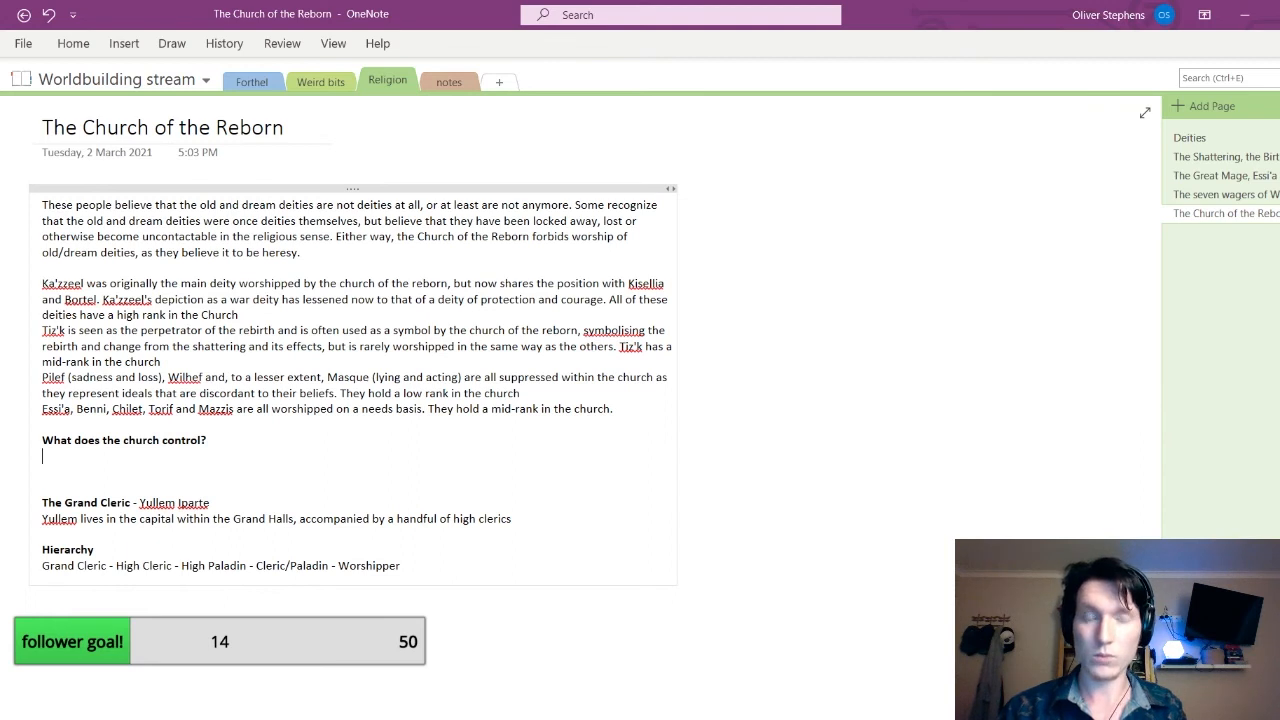
Write "Religious gatherings and ceremonies (Weddings, funerals etc.)" under the heading about what the church controls
type("Reli")
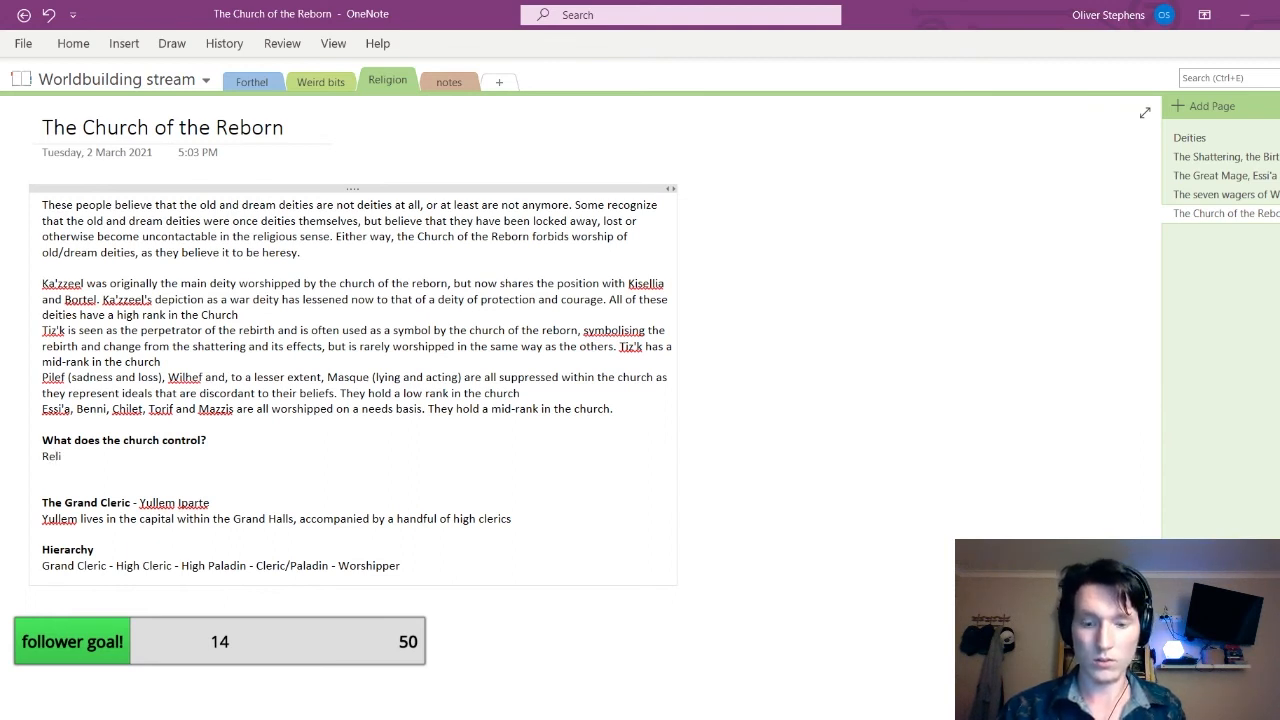
type("gious gatheri")
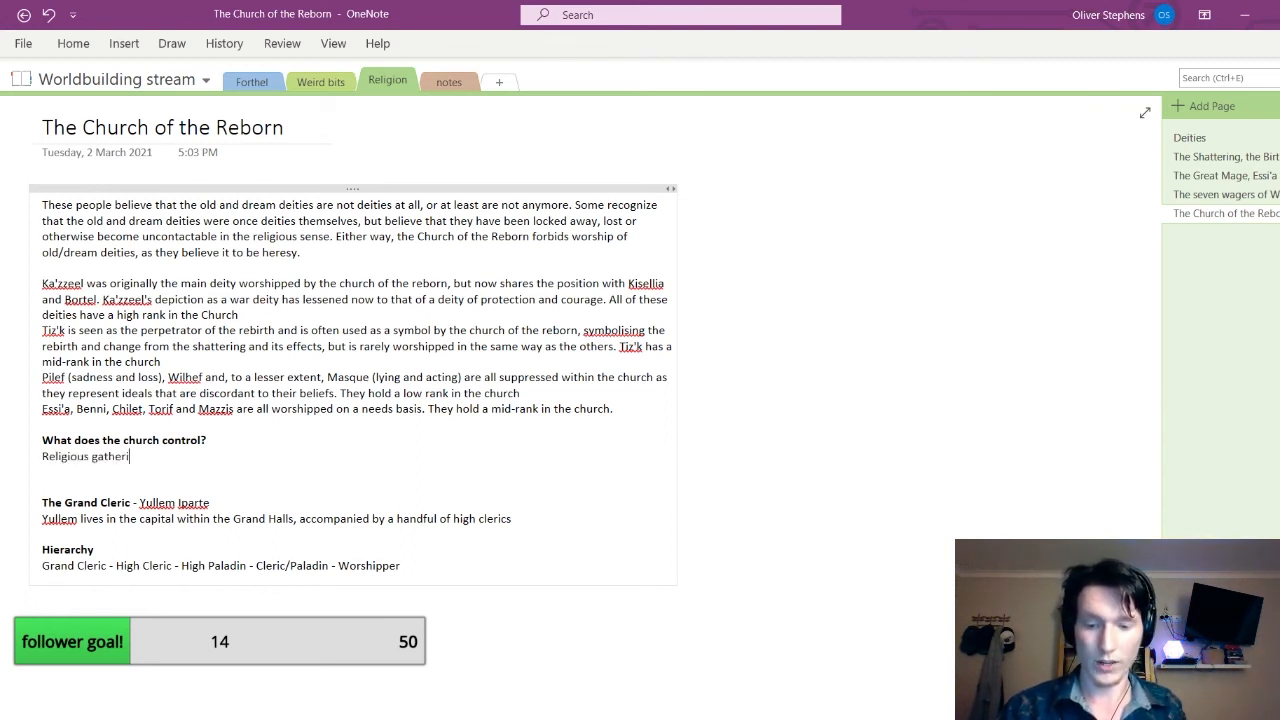
type("ngs and cermn")
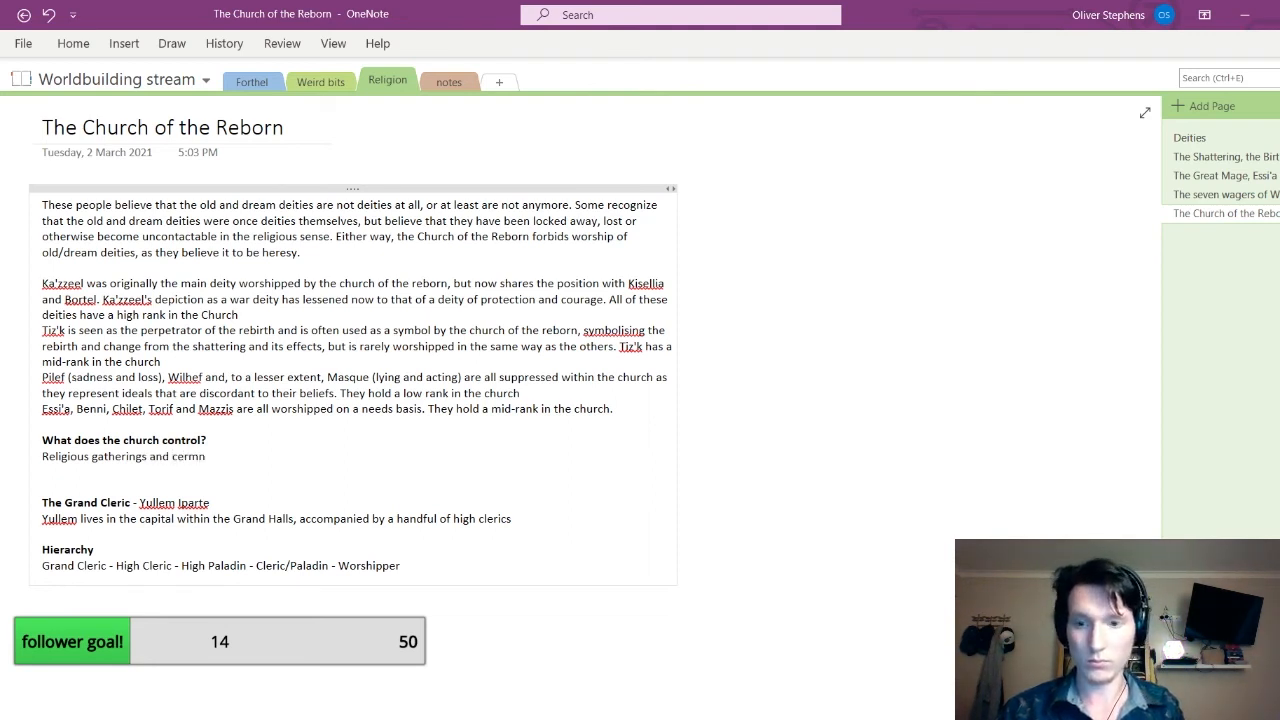
key("BackSpace")
key("BackSpace")
type("emonies")
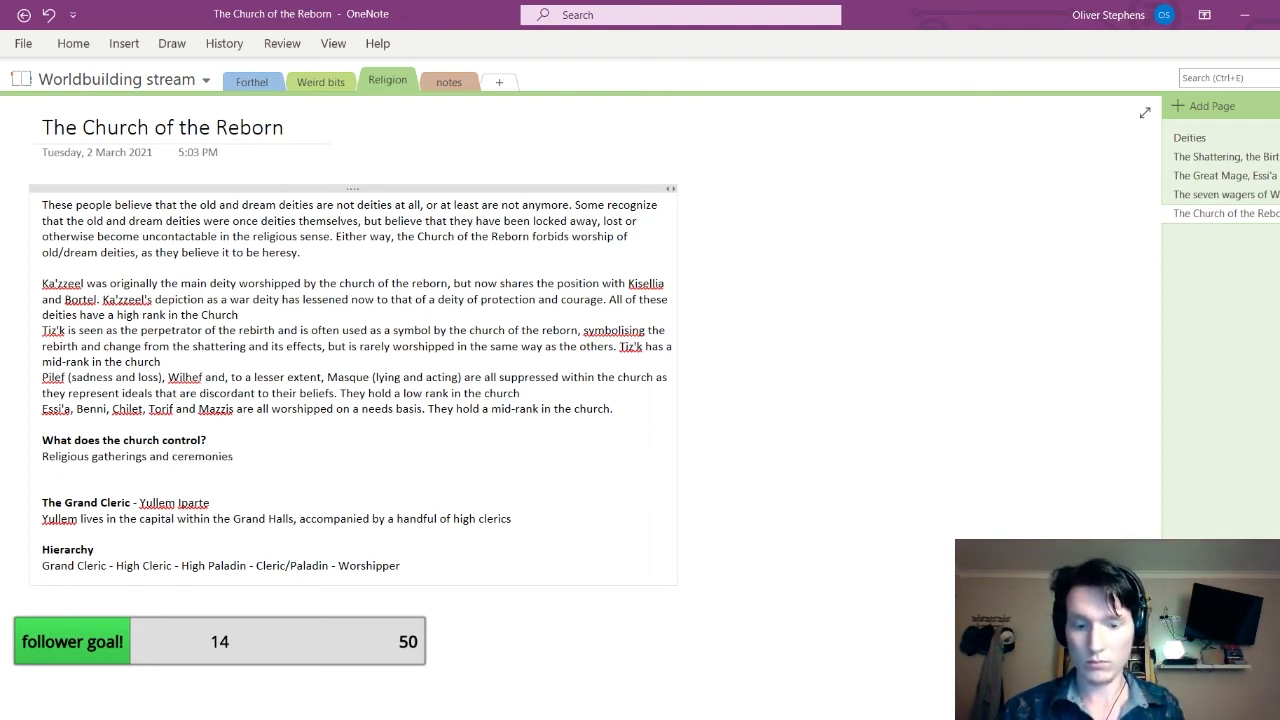
type(" (")
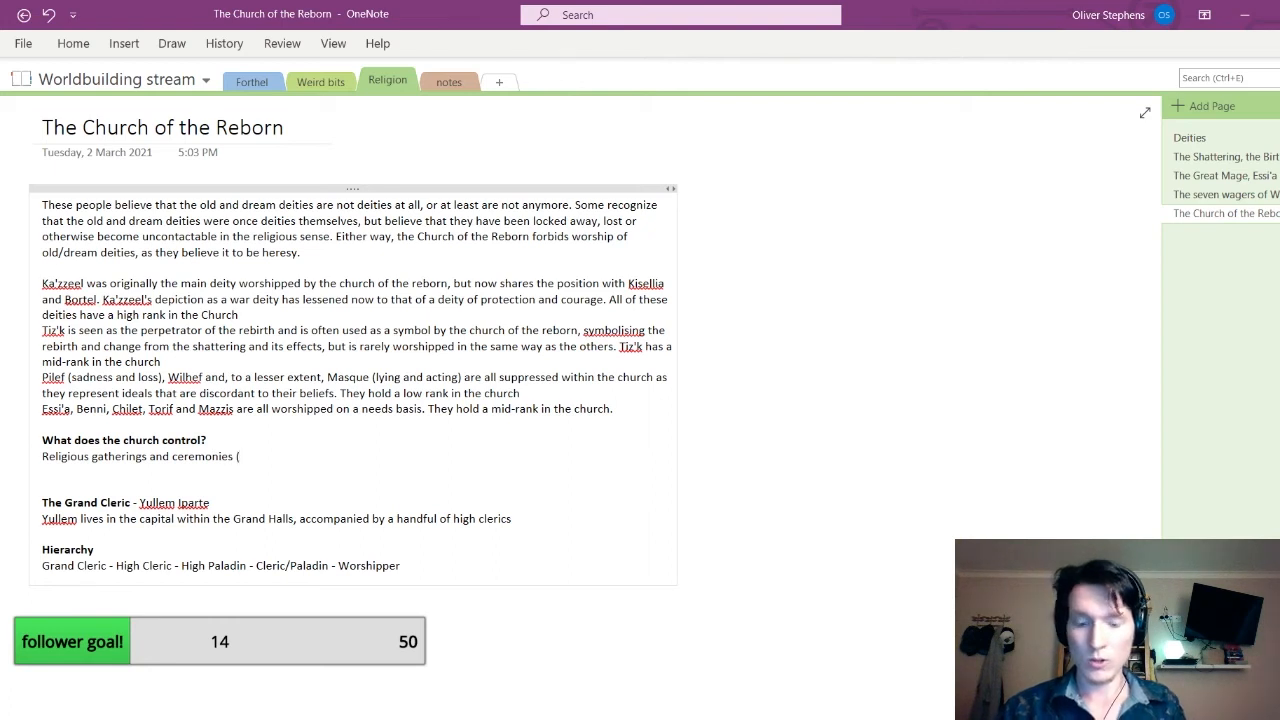
type("Weddings, f")
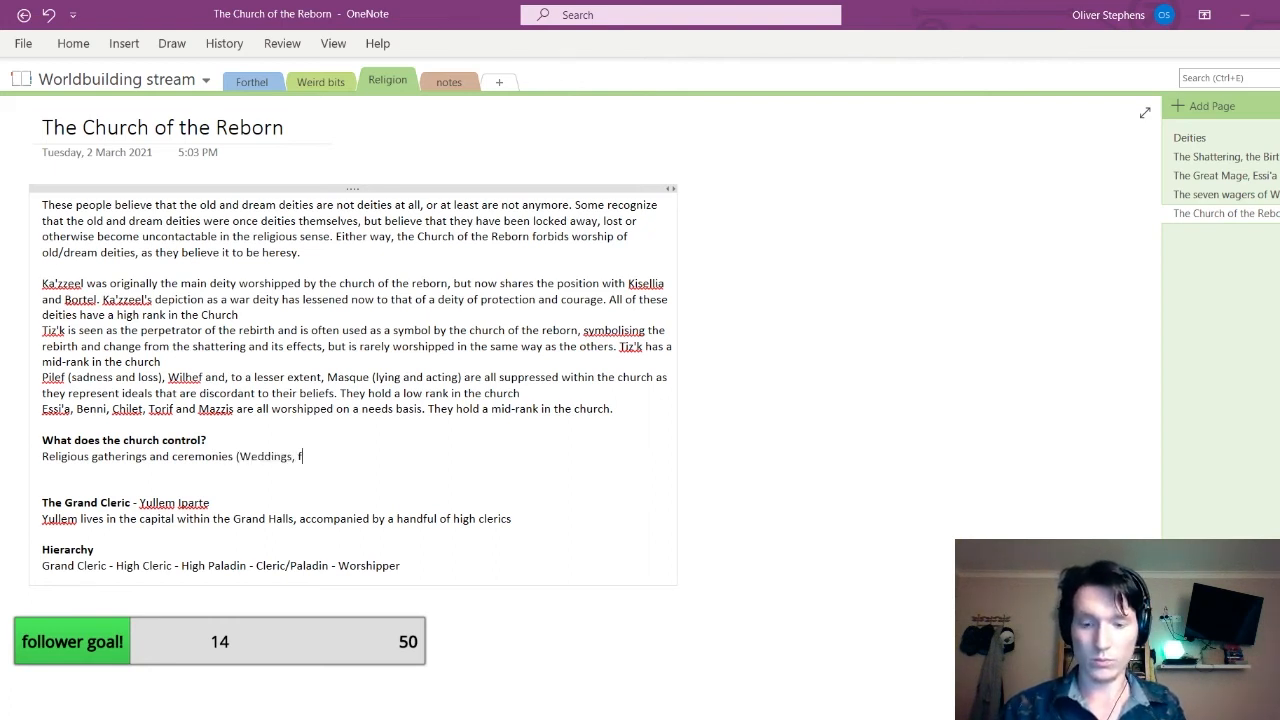
type("unerals etc.)")
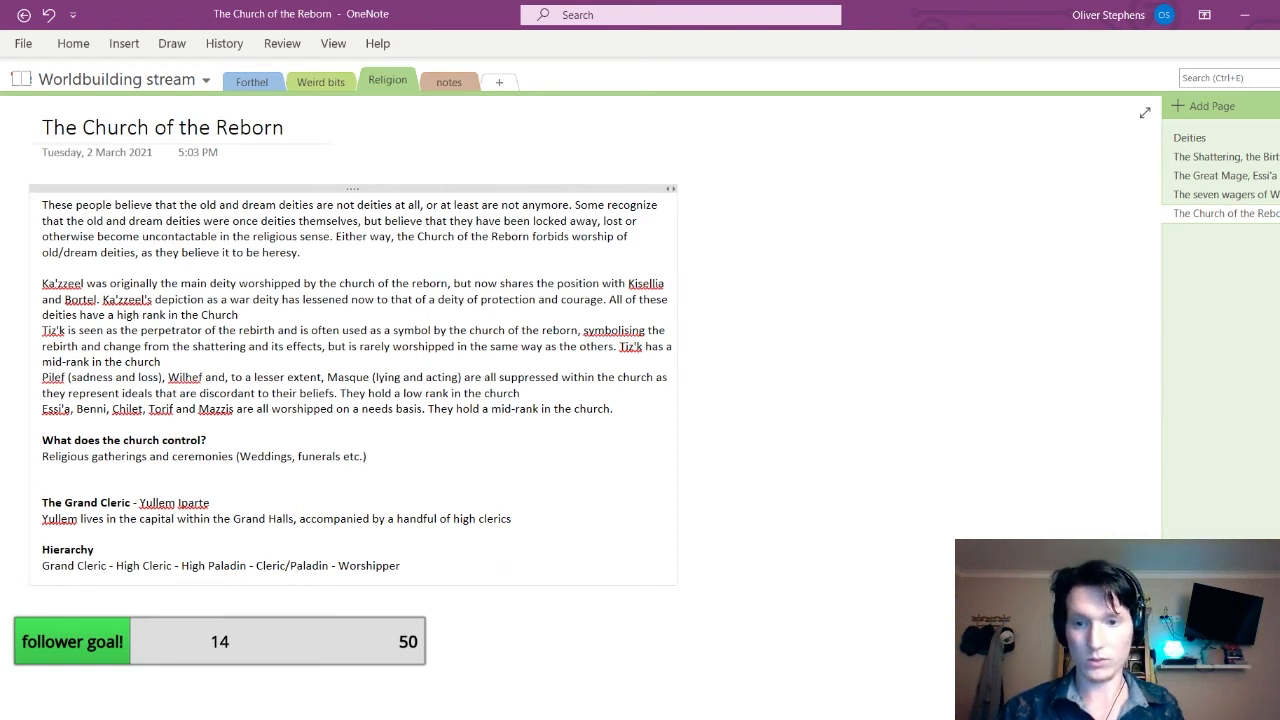
Start a second entry on what the church controls, reading "The standing Army of"
key("Return")
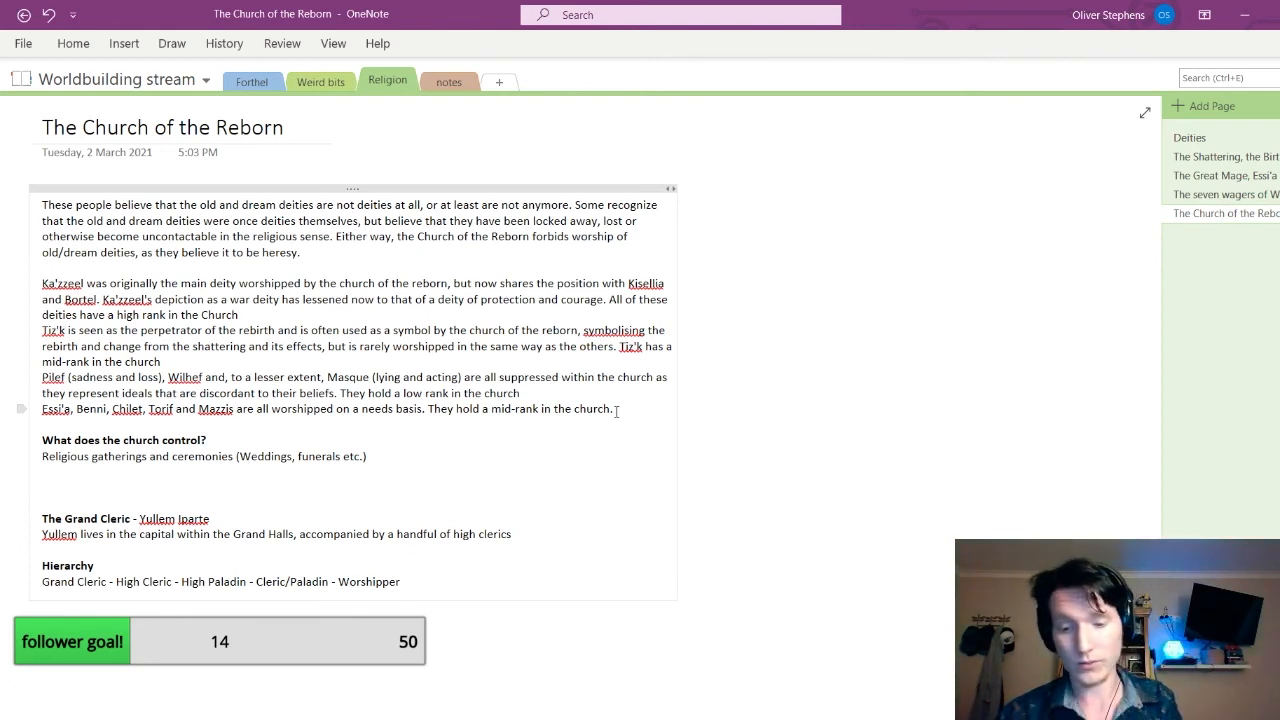
type("T")
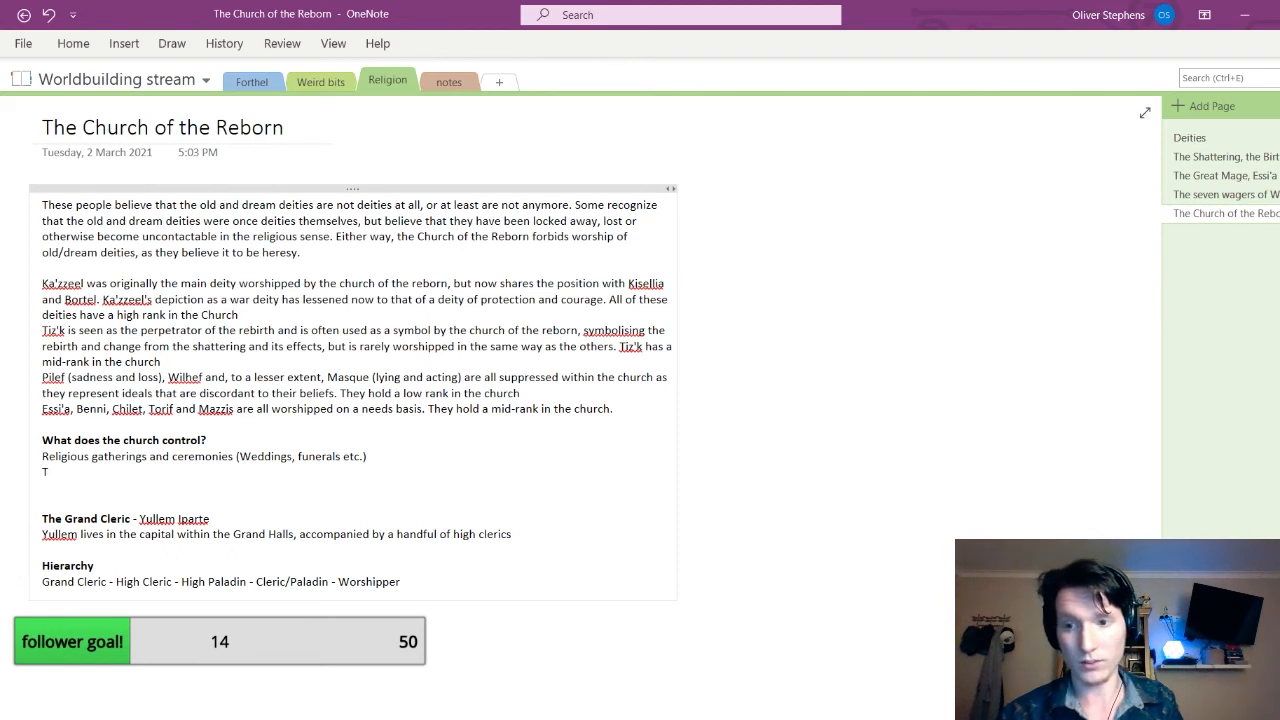
type("he standing Army")
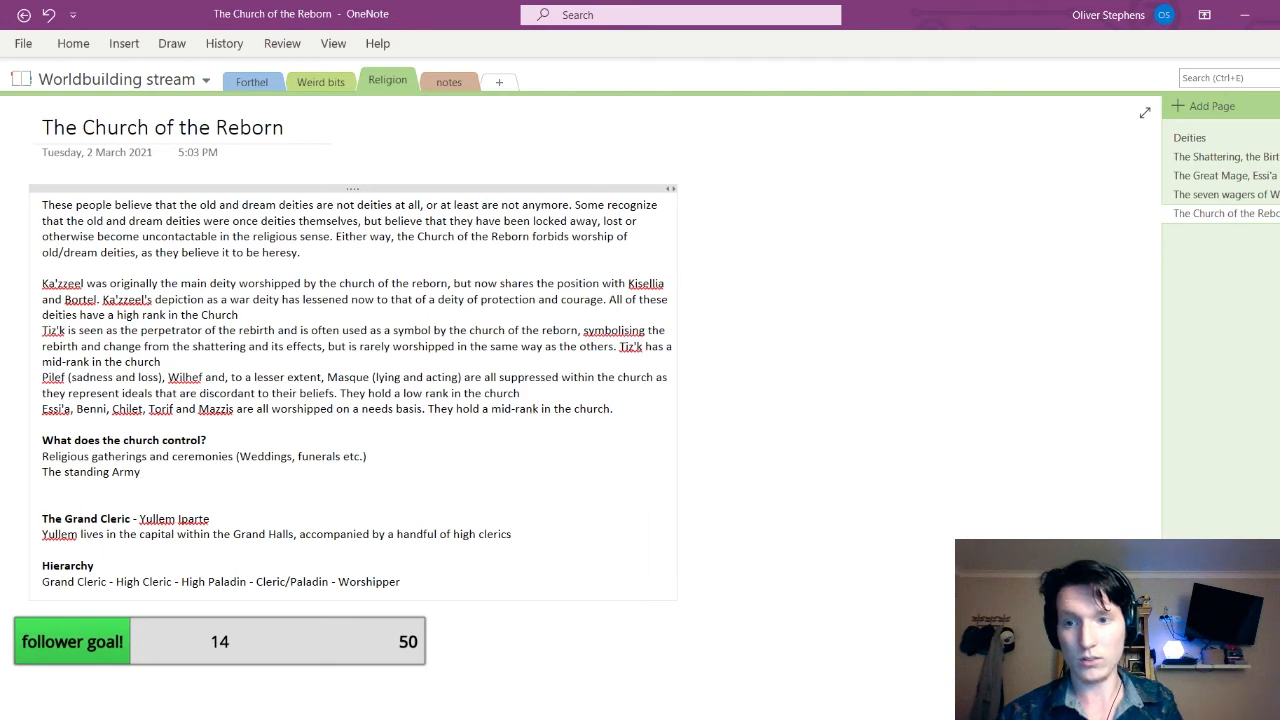
type(" of")
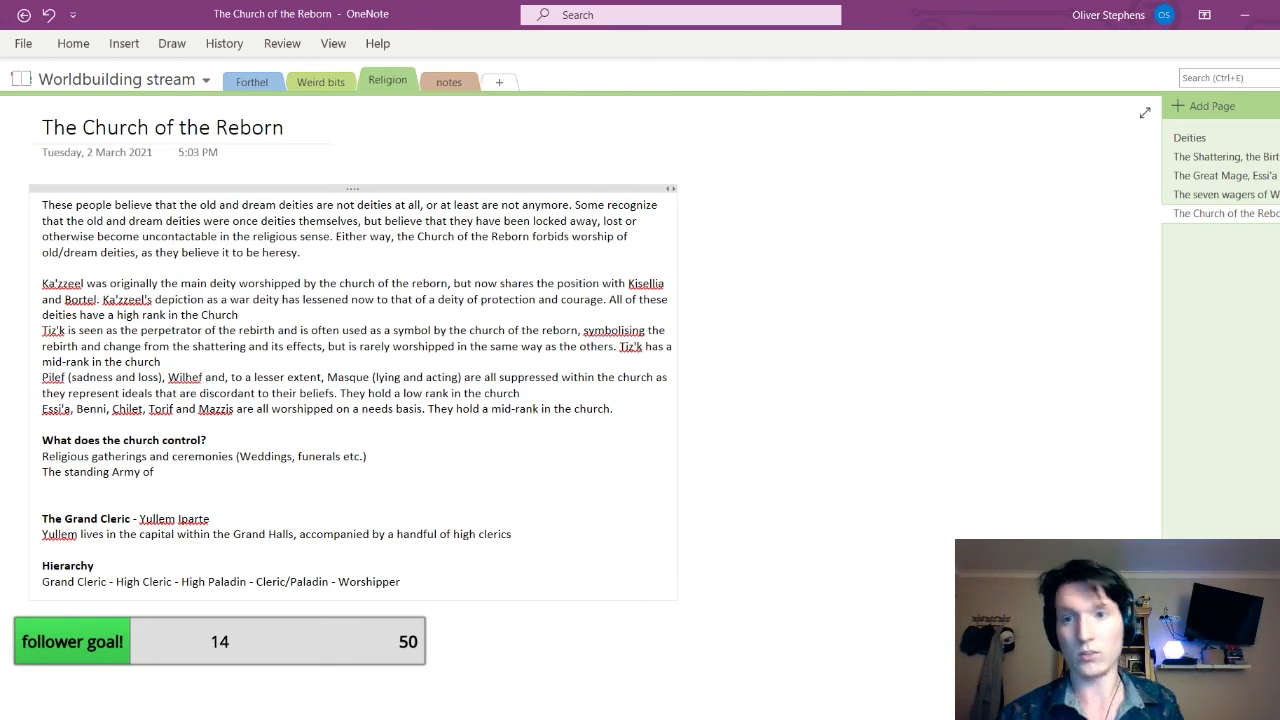
Consult the Forthel and Weird bits sections, and complete the standing Army entry on the church page with "Homeria"
left_click(266, 83)
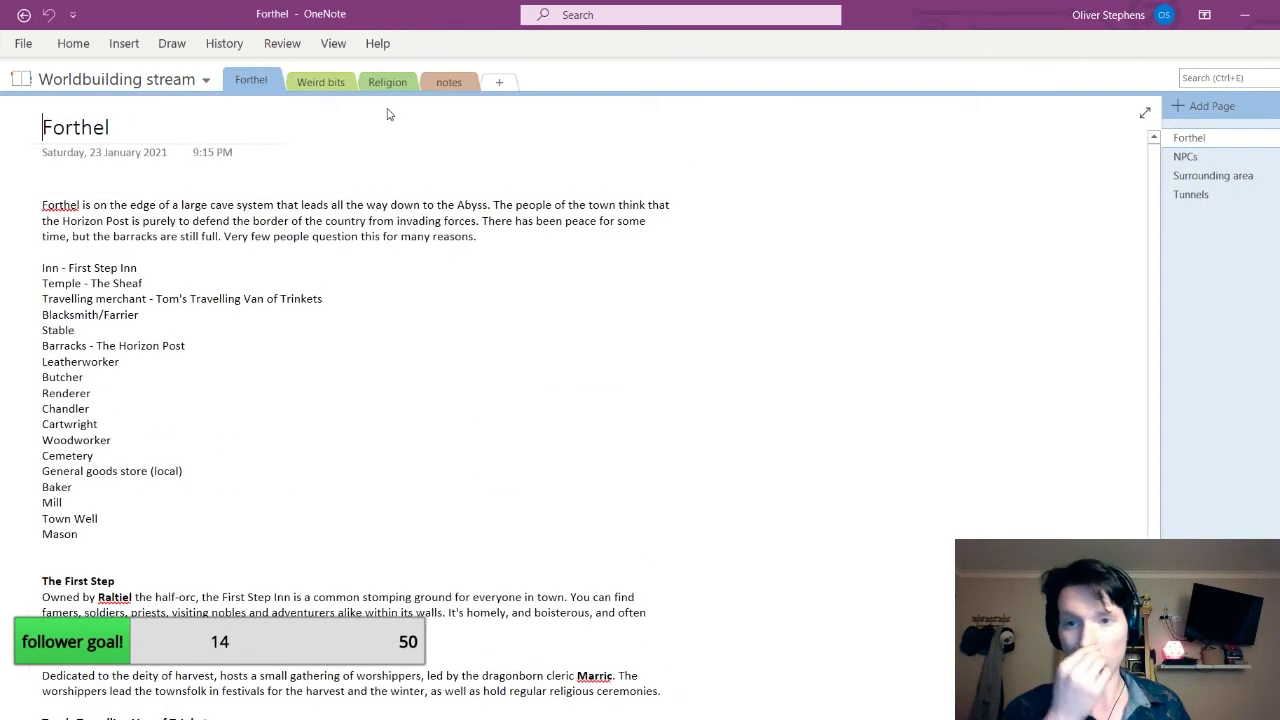
left_click(322, 86)
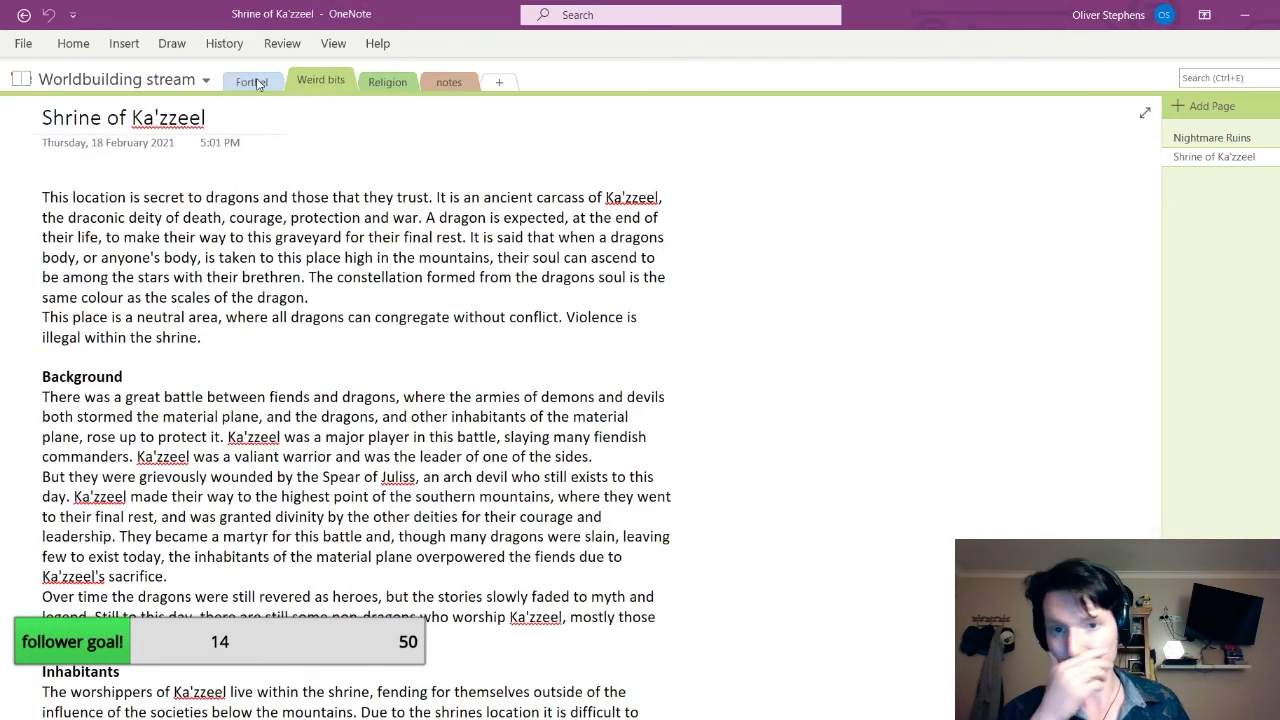
left_click(255, 82)
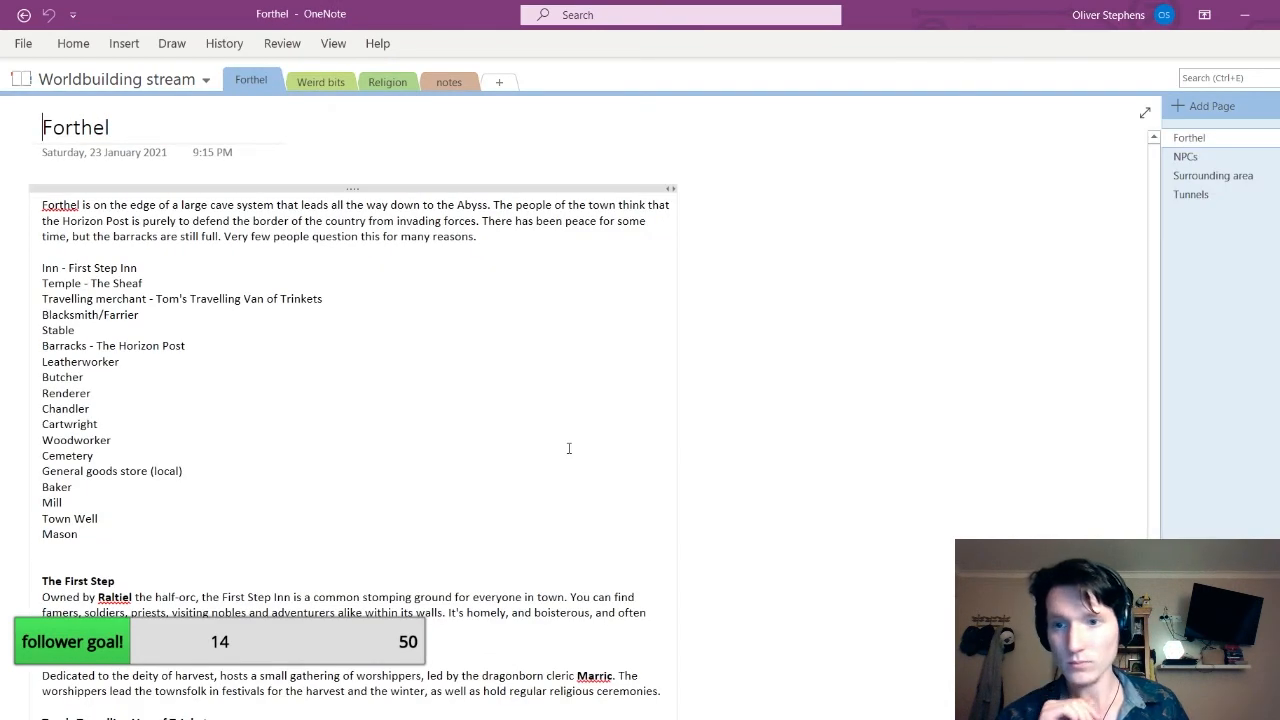
left_click(320, 82)
left_click(385, 82)
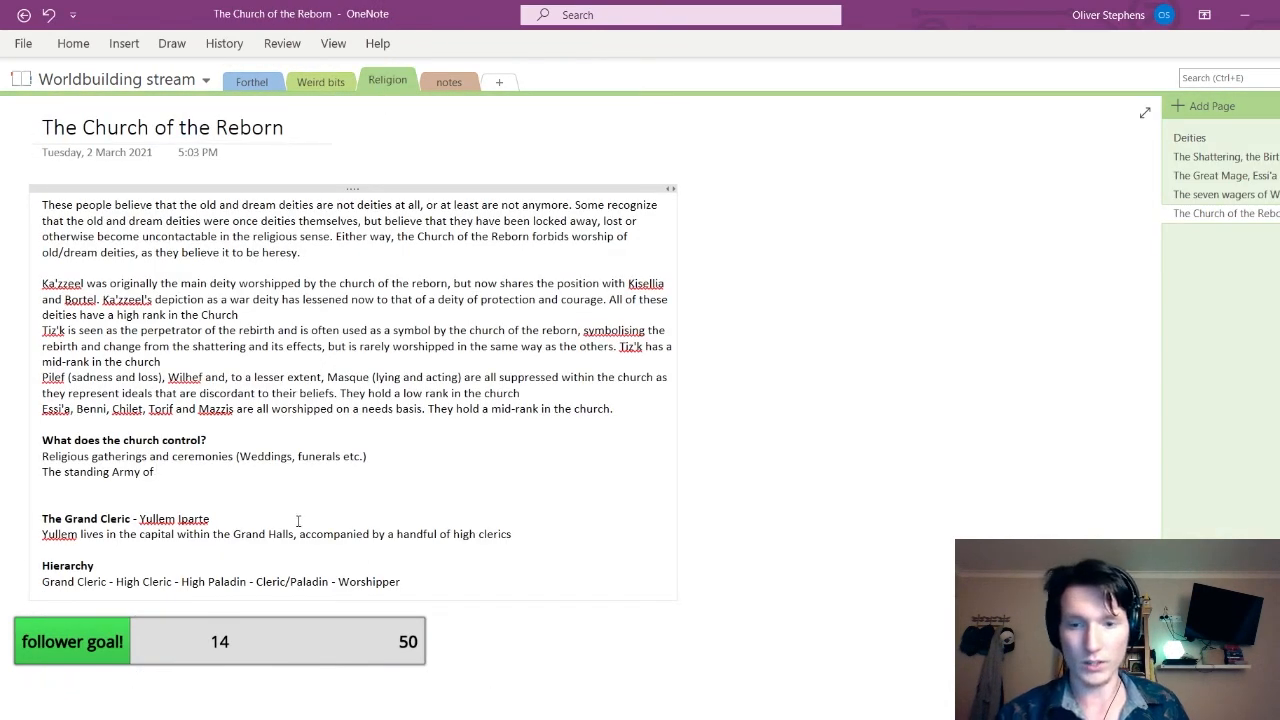
type("Homeria")
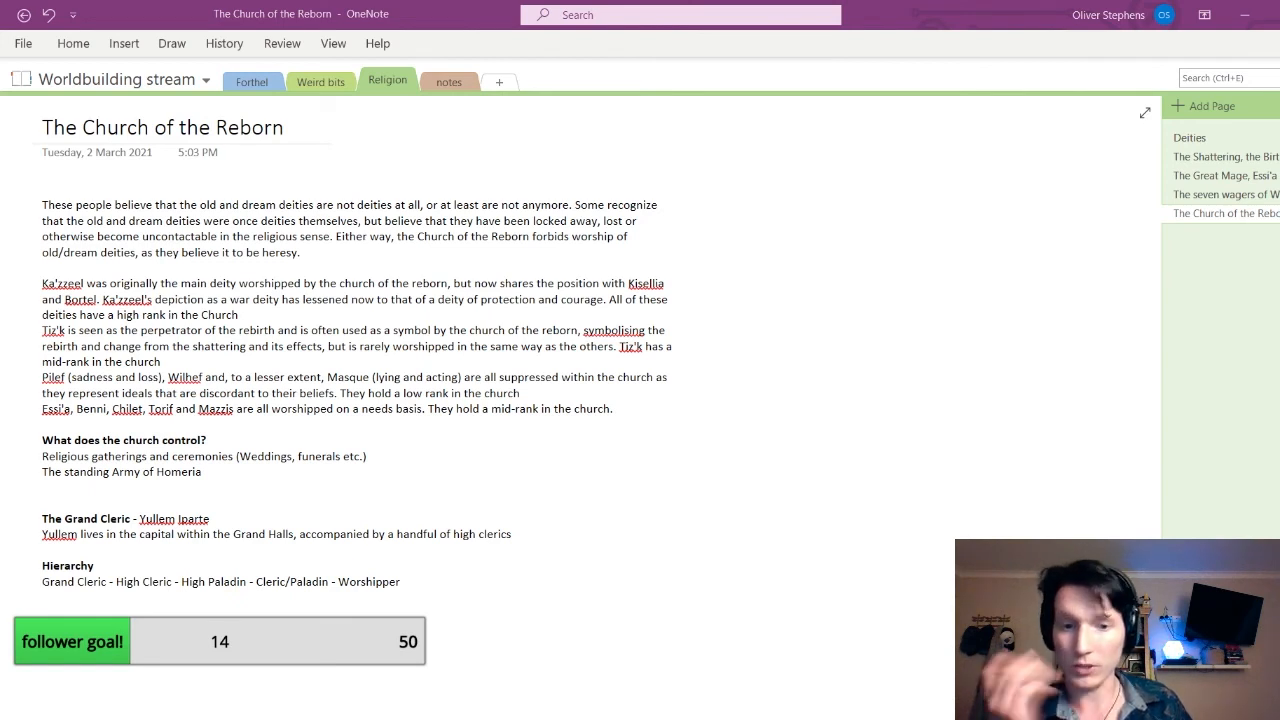
Add a third entry under what the church controls, beginning "They have a decent political standing"
left_click(215, 479)
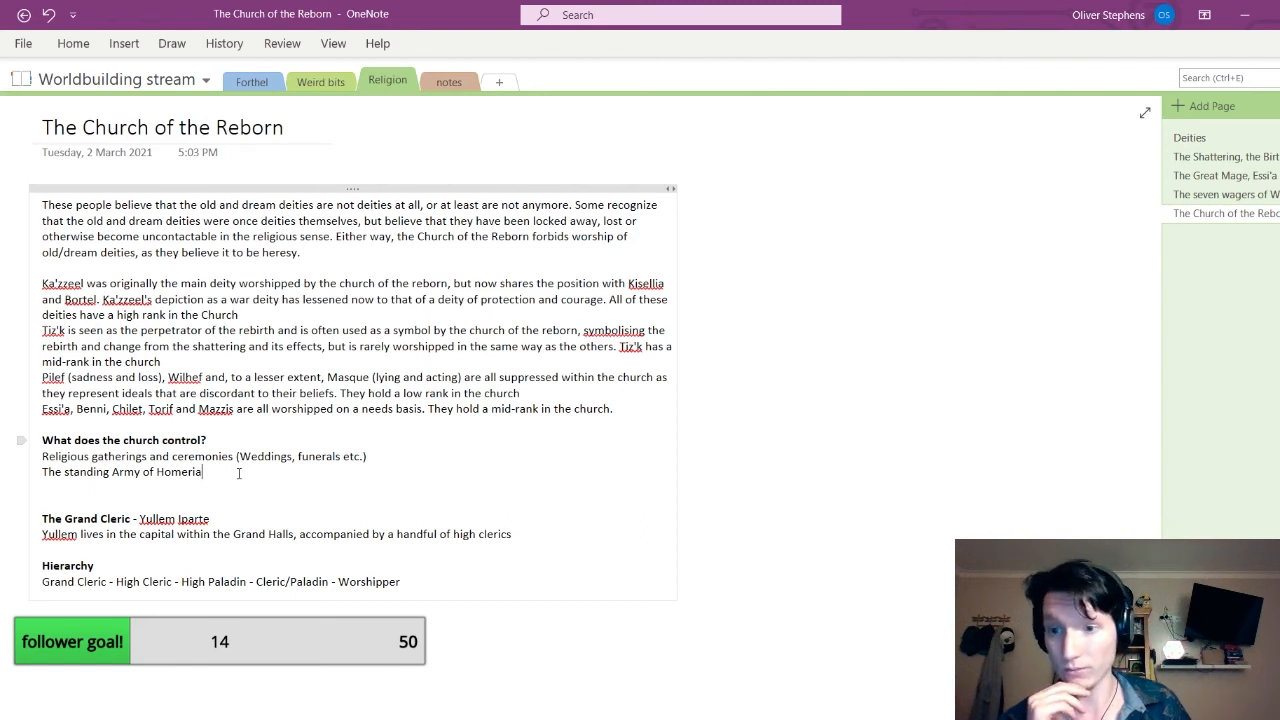
key("Return")
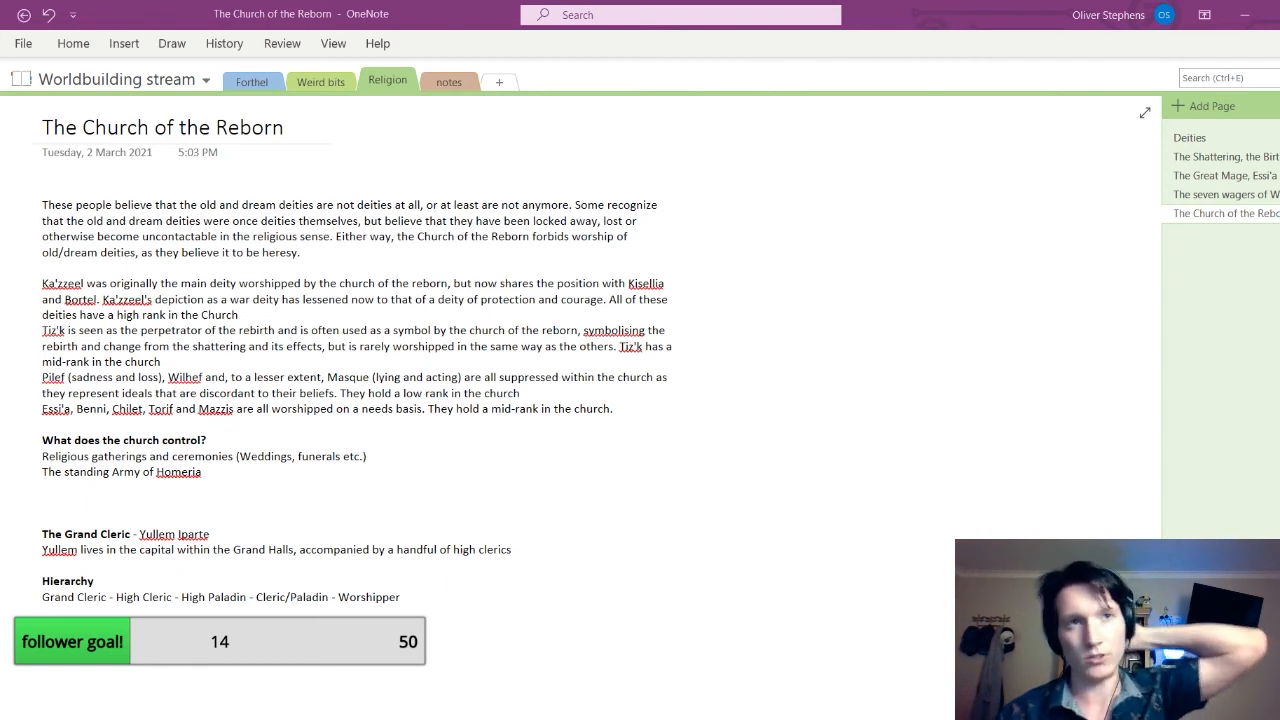
left_click(239, 485)
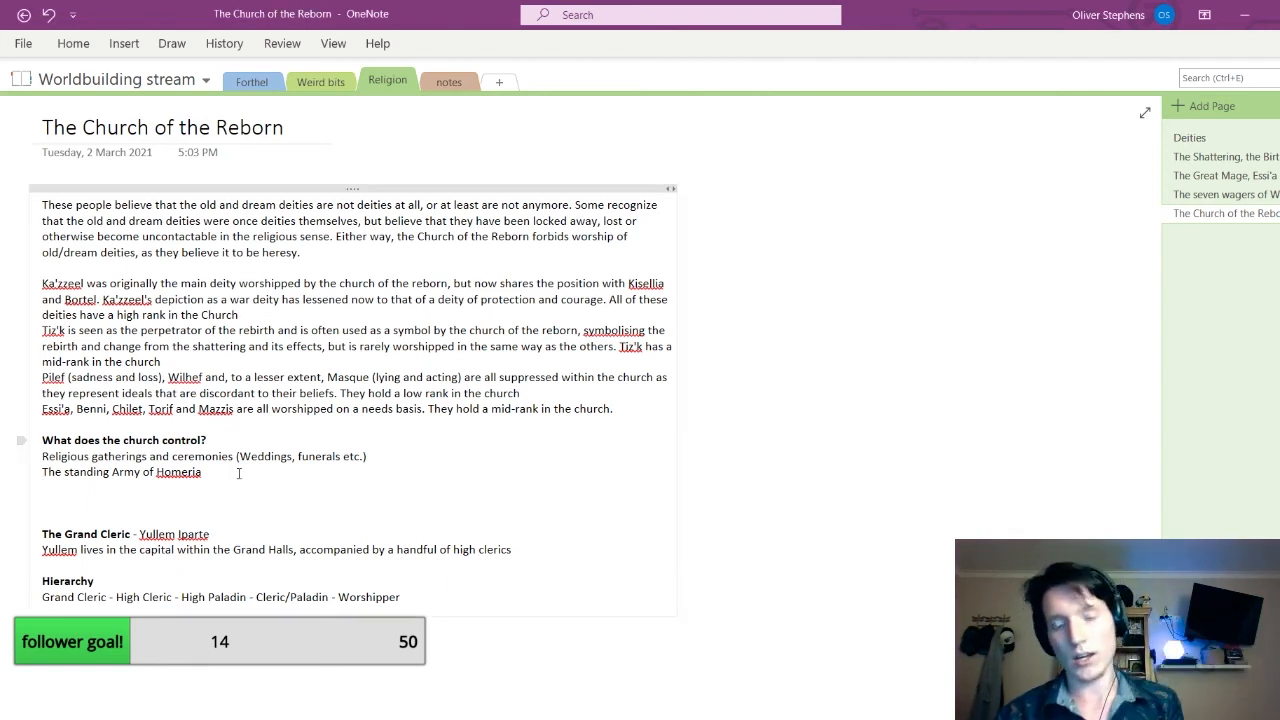
type("They have")
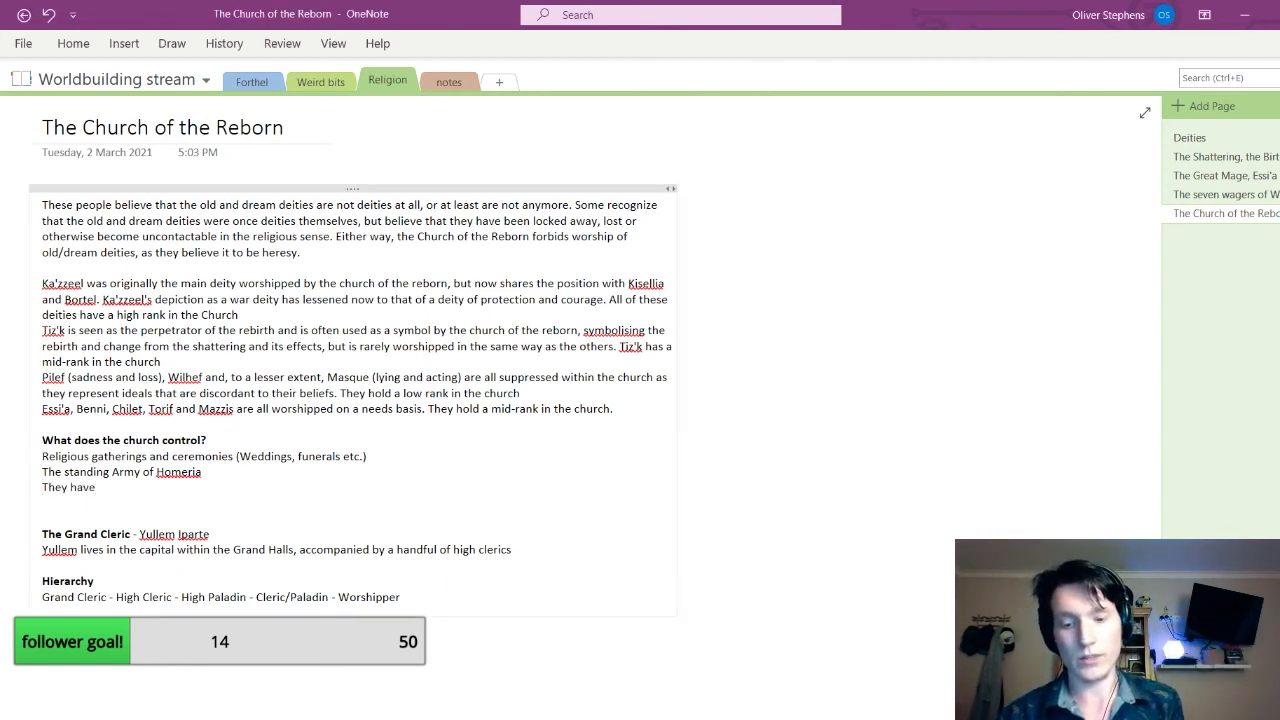
type(" a decent standi")
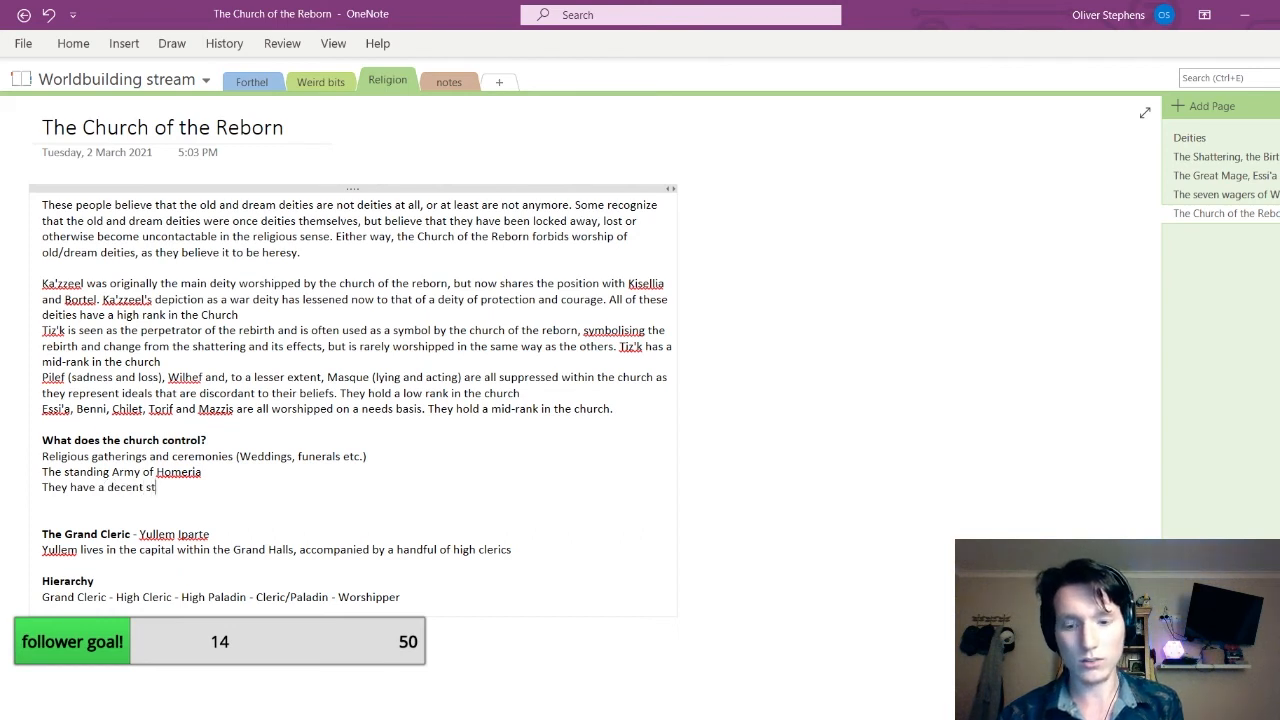
key("BackSpace")
key("BackSpace")
key("BackSpace")
key("BackSpace")
key("BackSpace")
key("BackSpace")
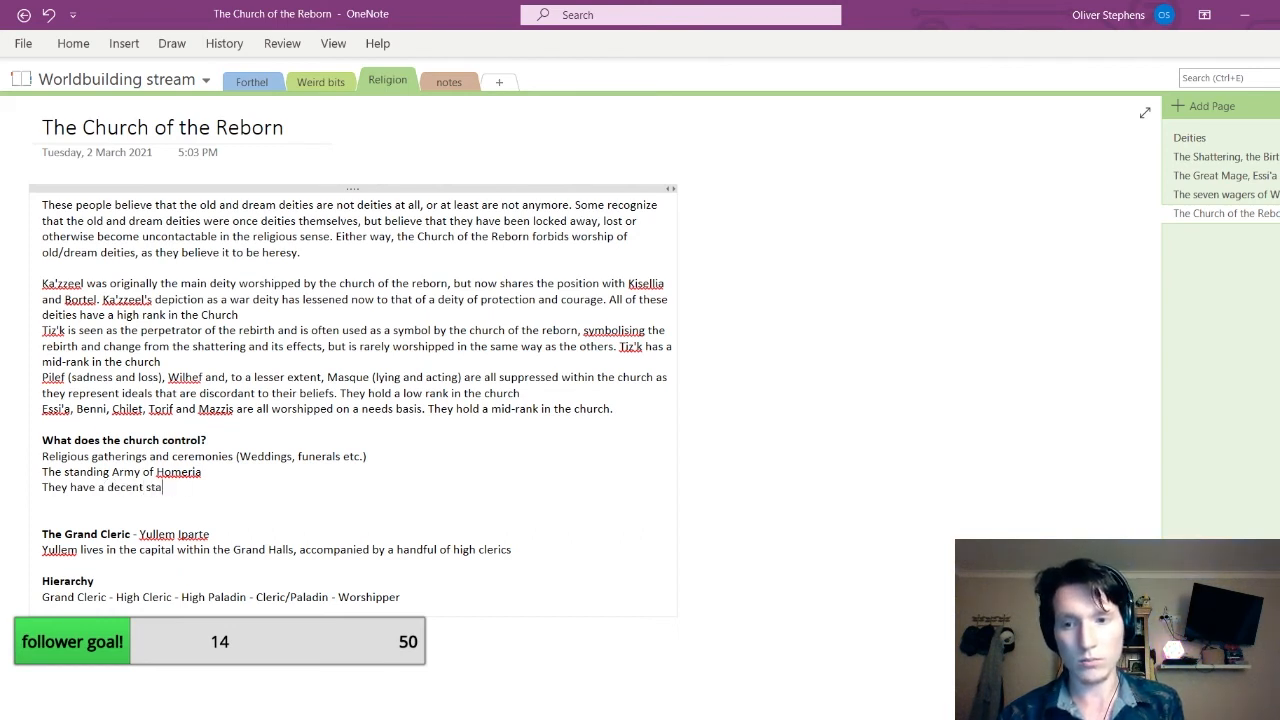
type("p")
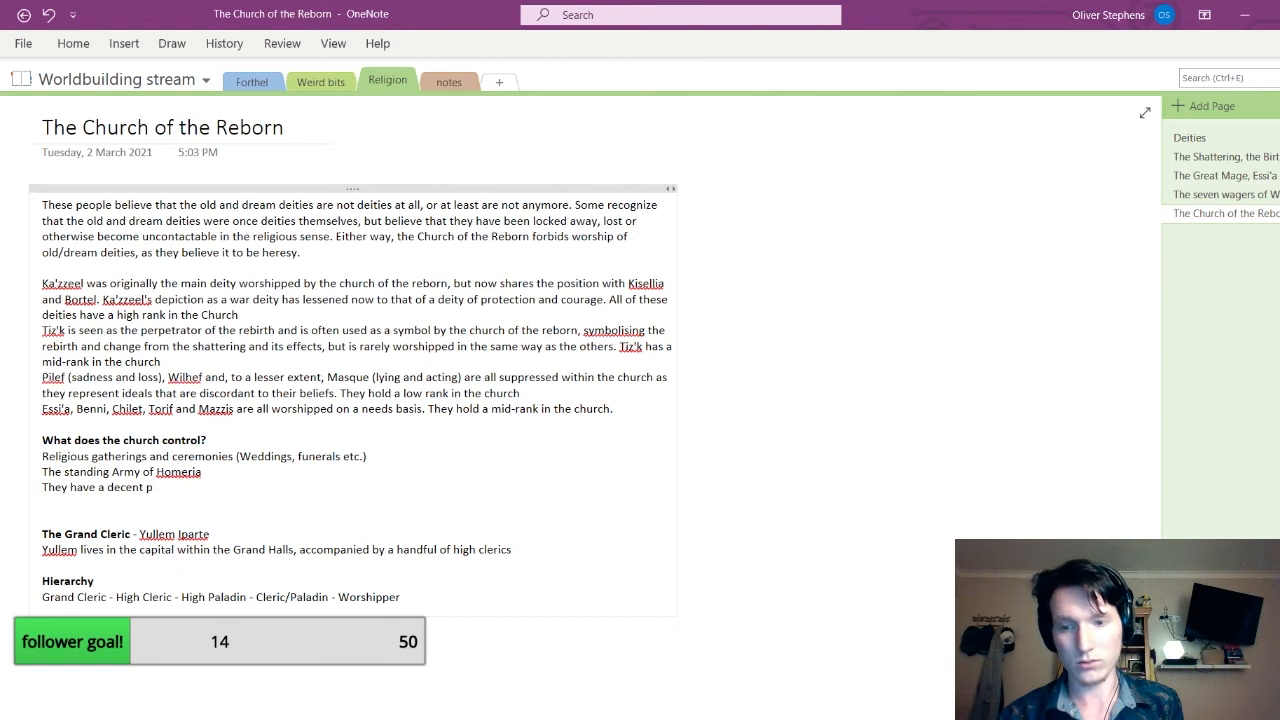
type("olitical standi")
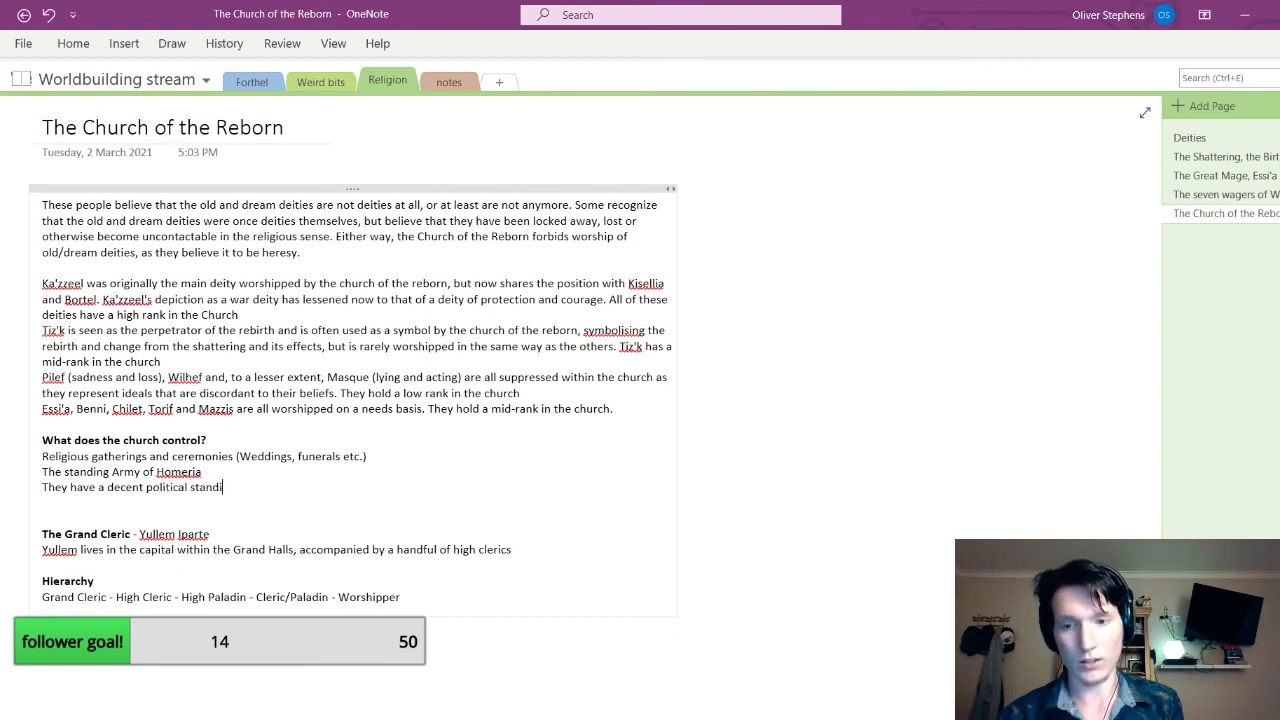
Complete the political standing entry with ", as they are intertwined with society on all levels" and remove the extra blank line above the Grand Cleric heading
type("ng, as they")
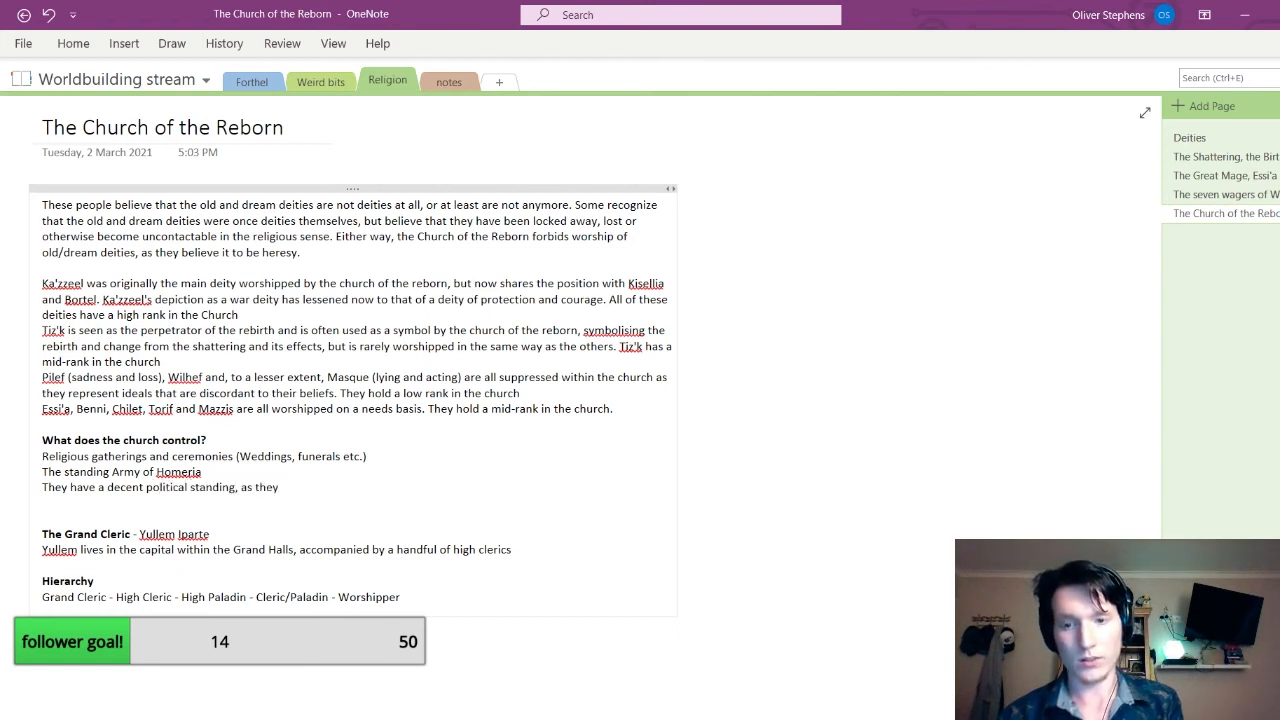
type(" are intert")
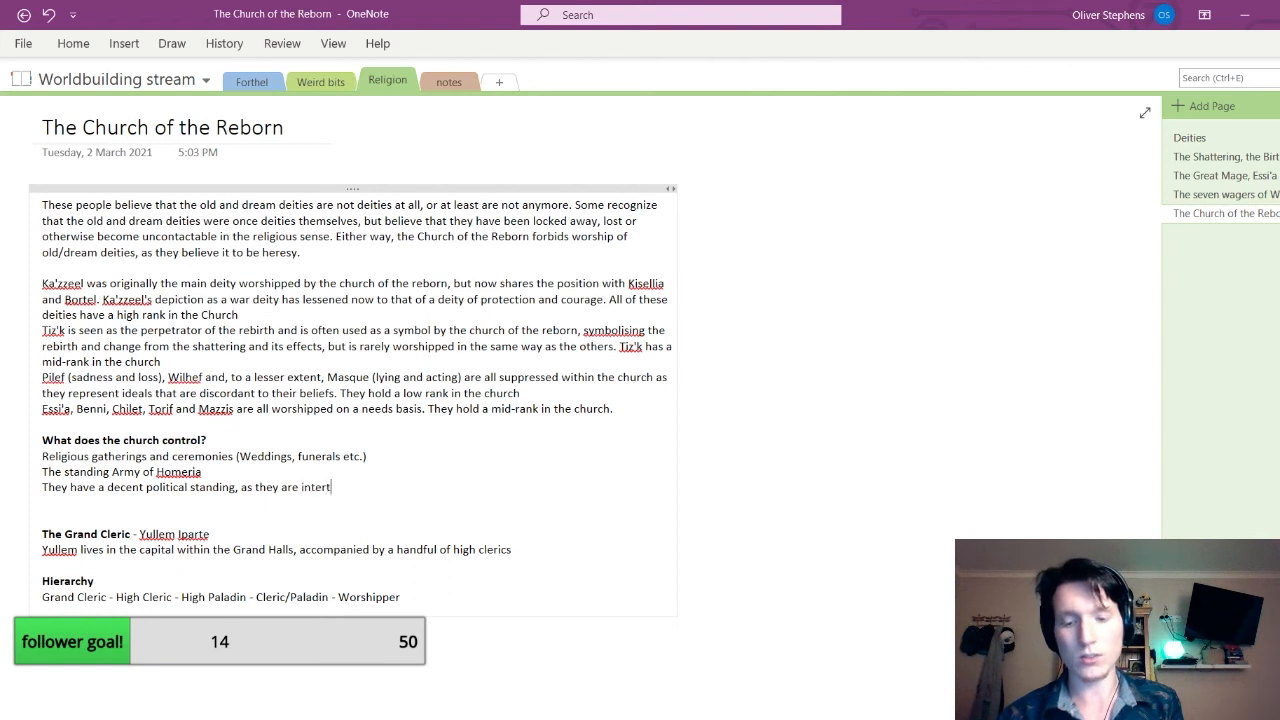
type("wined with")
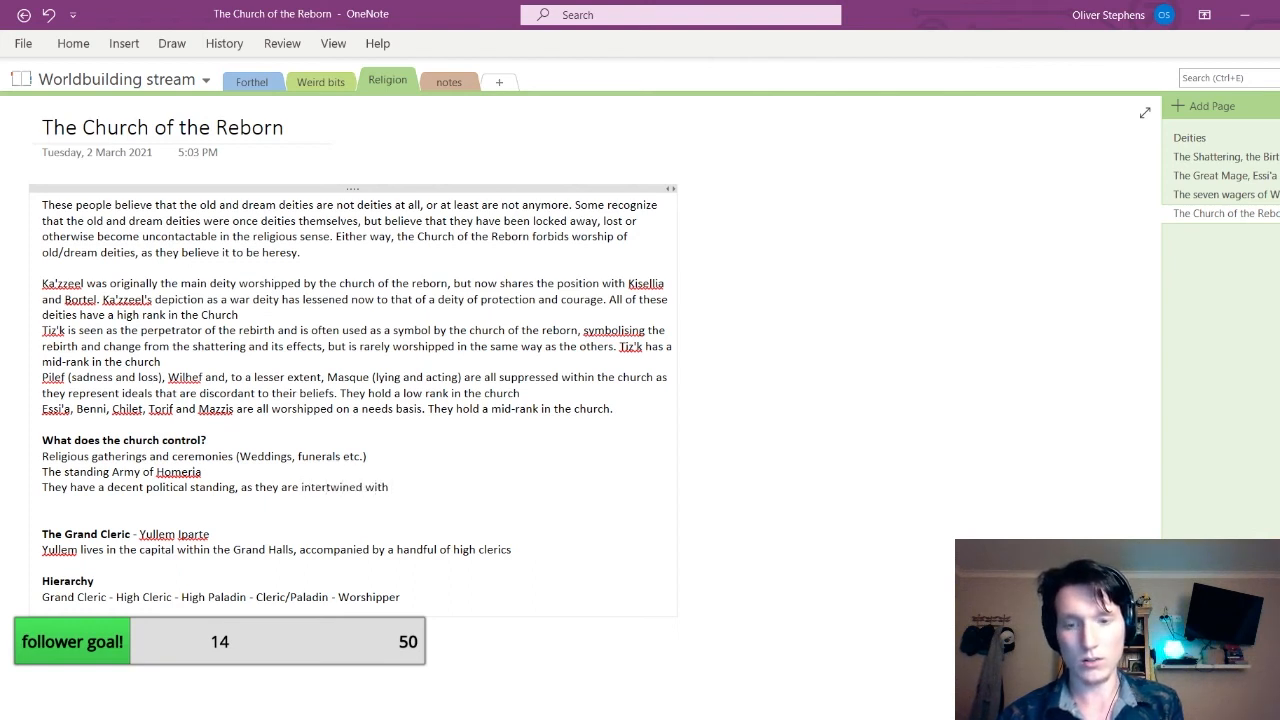
type(" society")
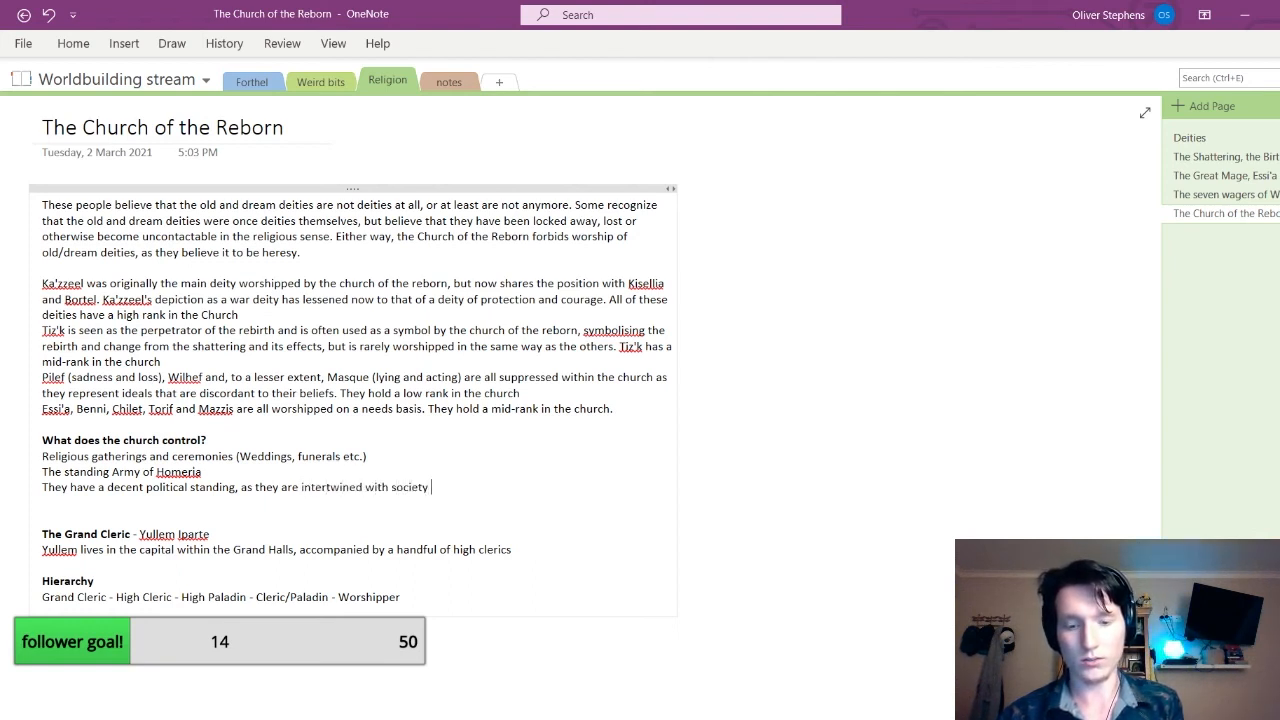
type(" on all levels")
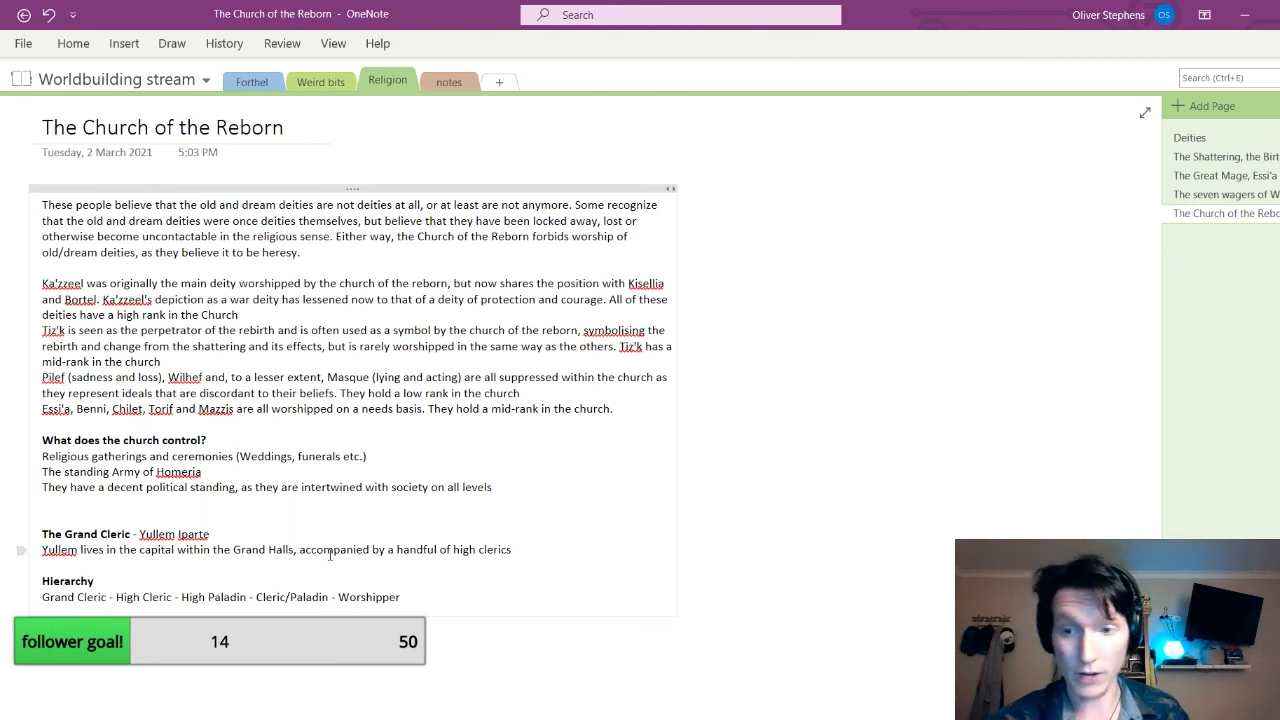
left_click(617, 718)
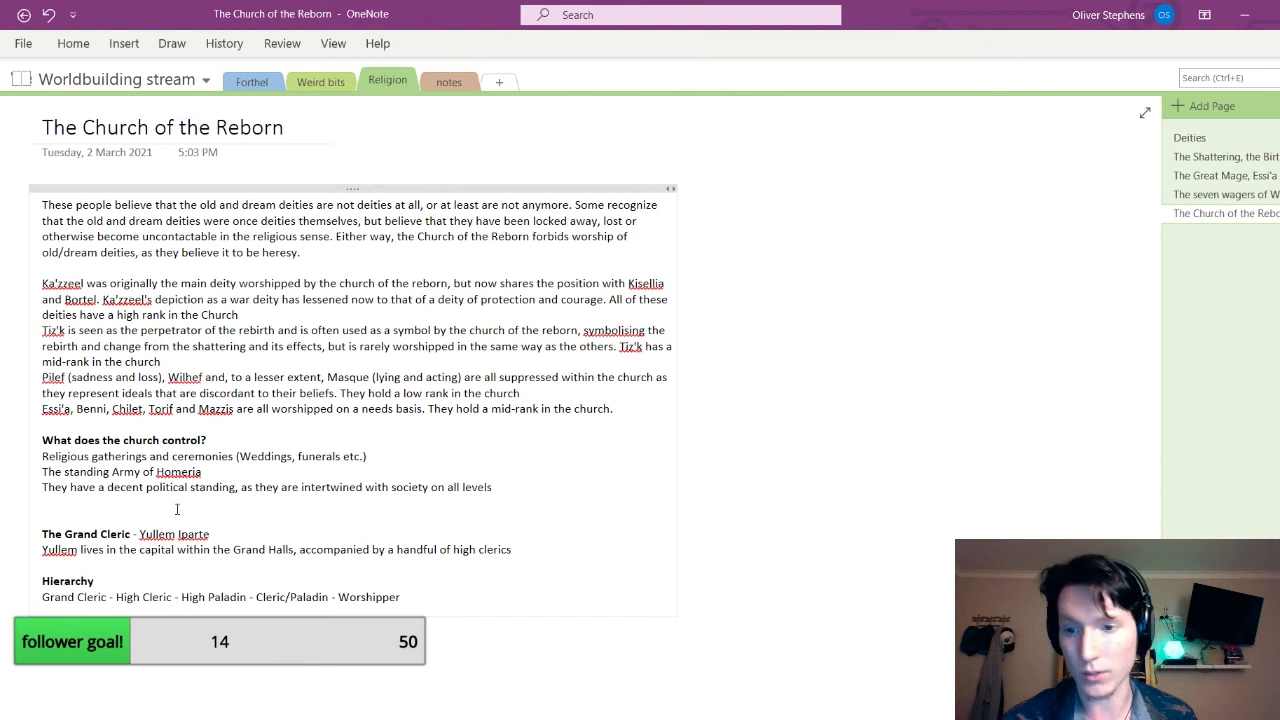
key("BackSpace")
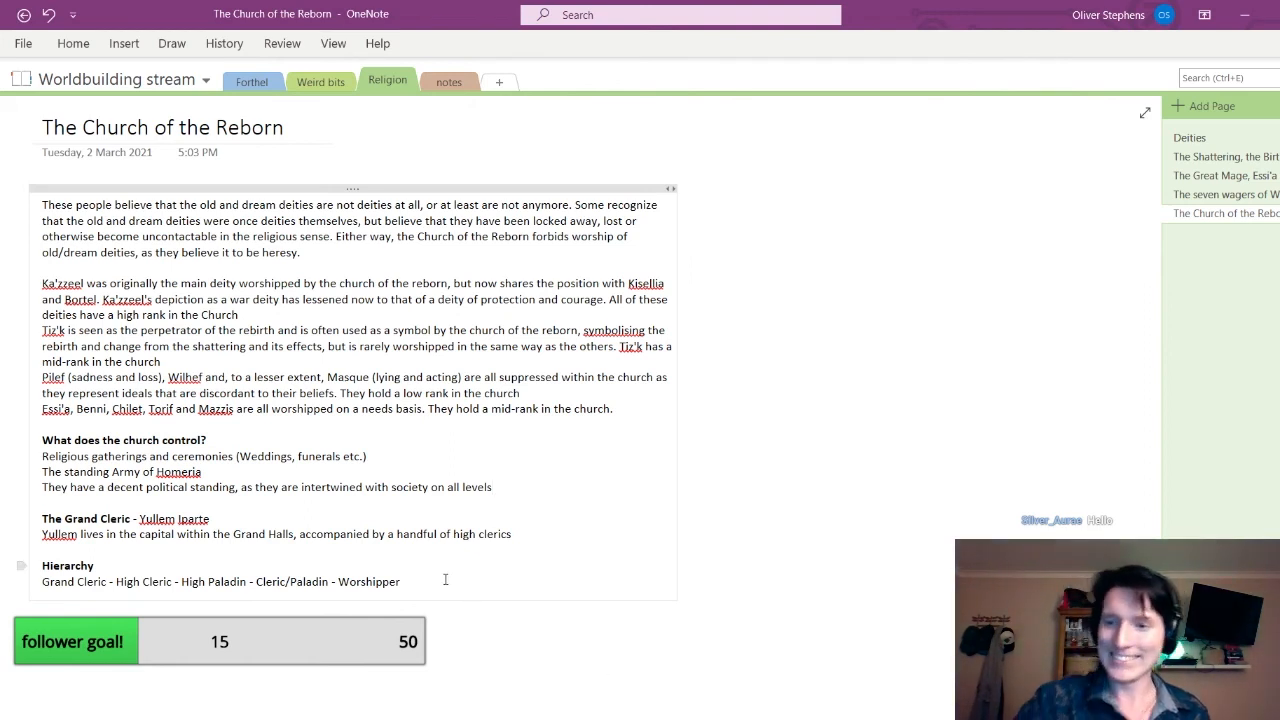
End the Grand Cleric's residence sentence with a period and start a new sentence reading "He is a"
left_click(530, 543)
type(".")
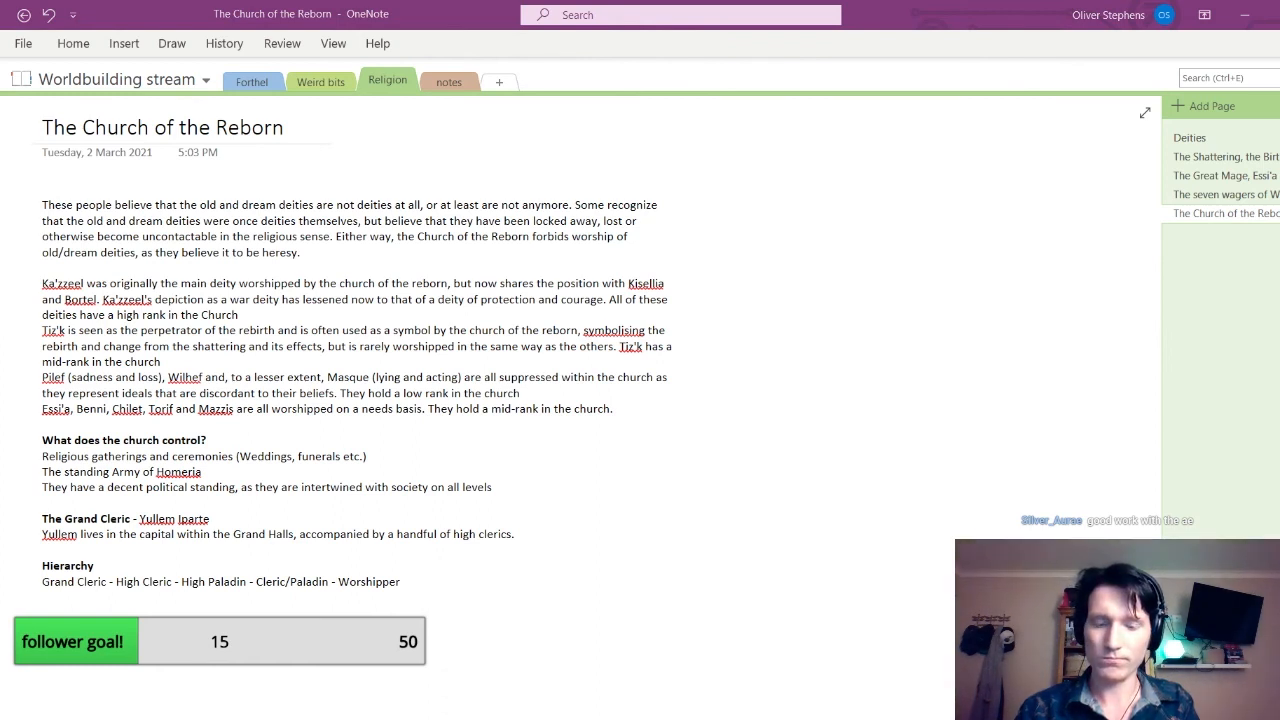
type("Yu")
key("BackSpace")
key("BackSpace")
key("BackSpace")
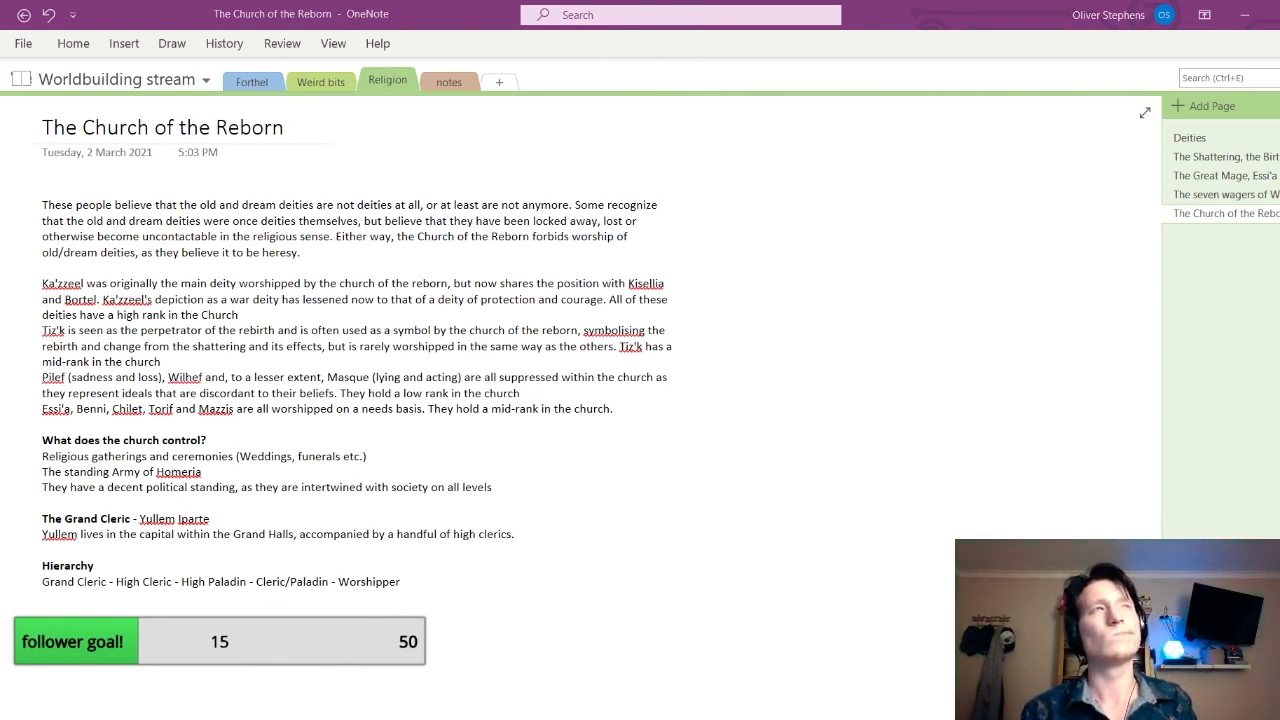
left_click(804, 599)
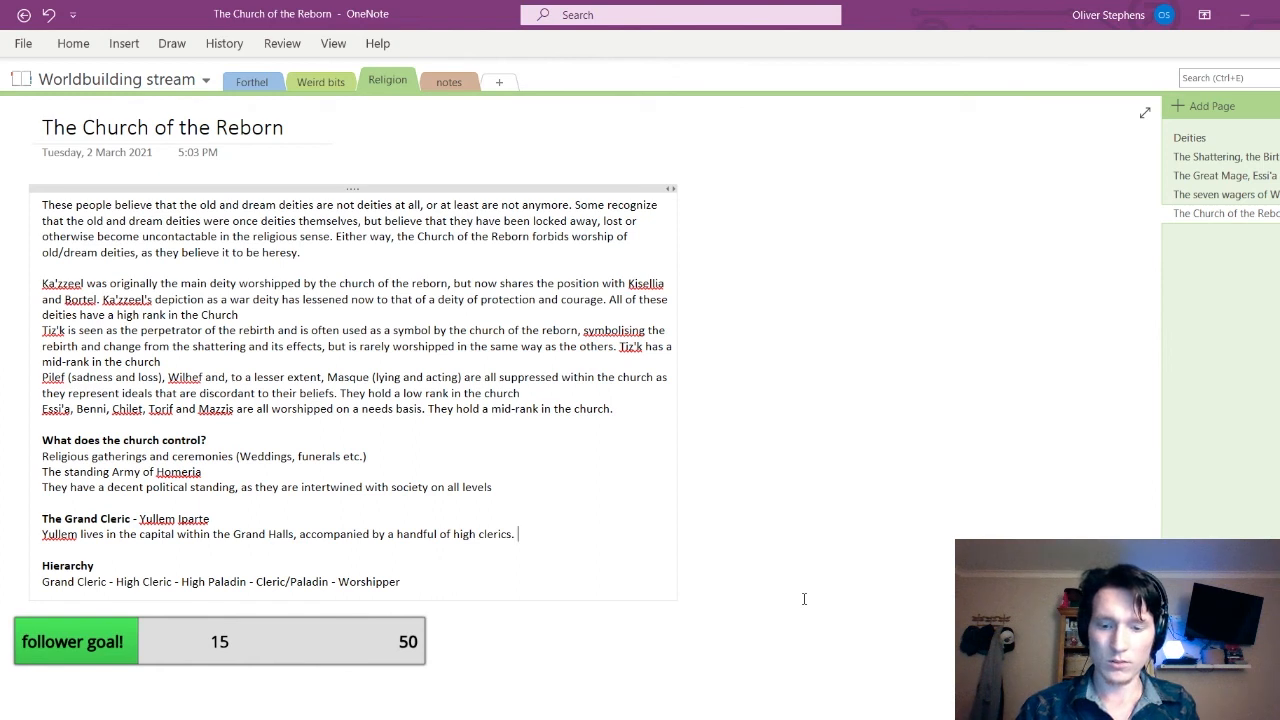
type("He is a")
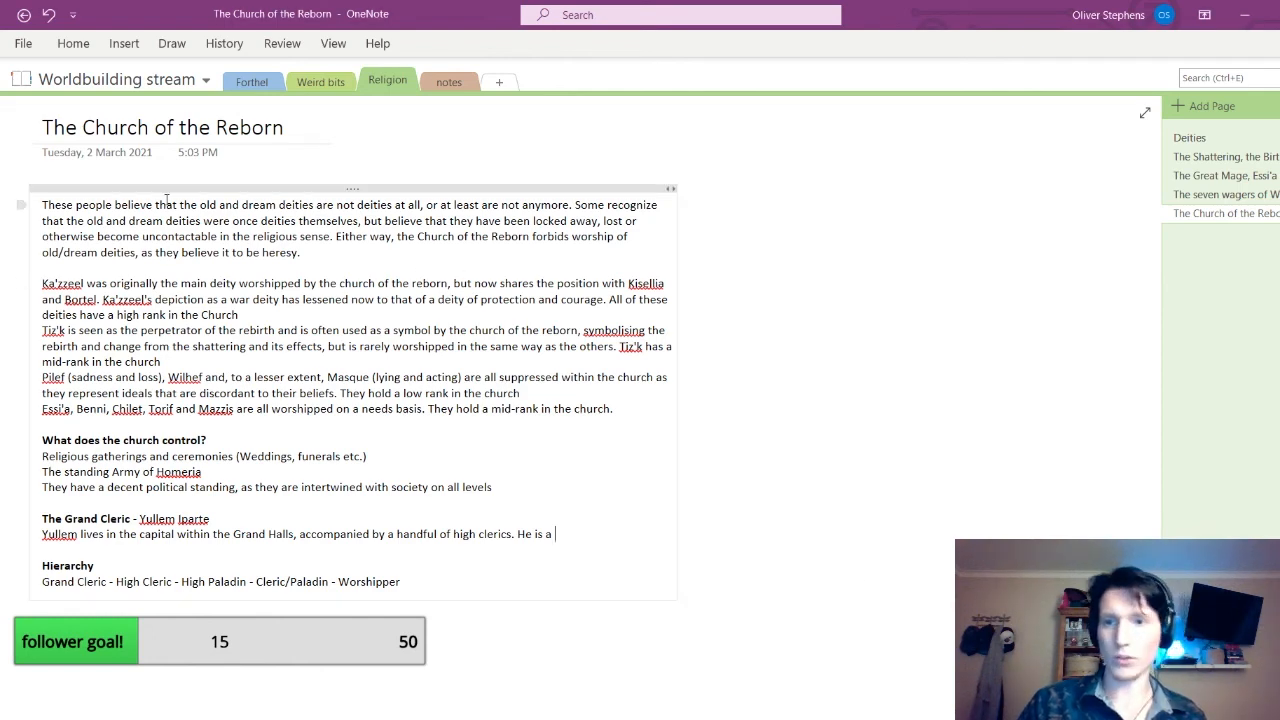
Look through the Forthel and Weird bits sections and the other Religion pages for background on the Grand Cleric, returning to the church page
left_click(252, 83)
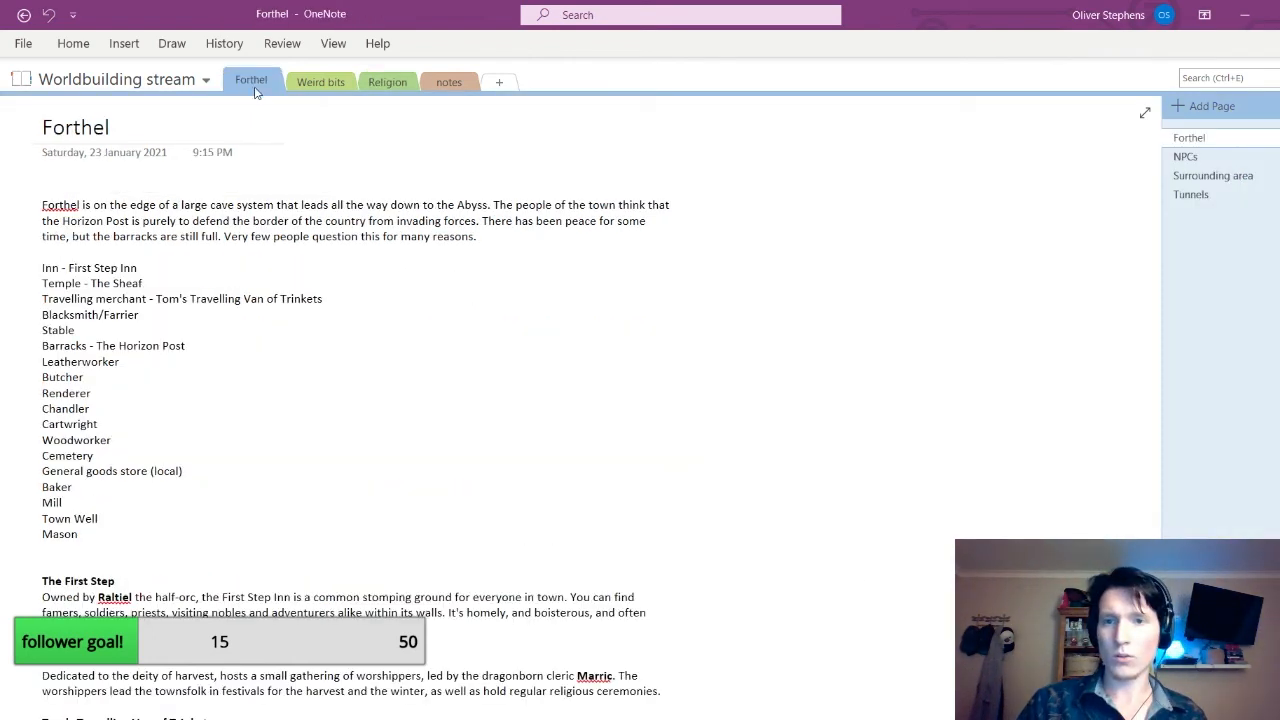
left_click(318, 83)
left_click(388, 84)
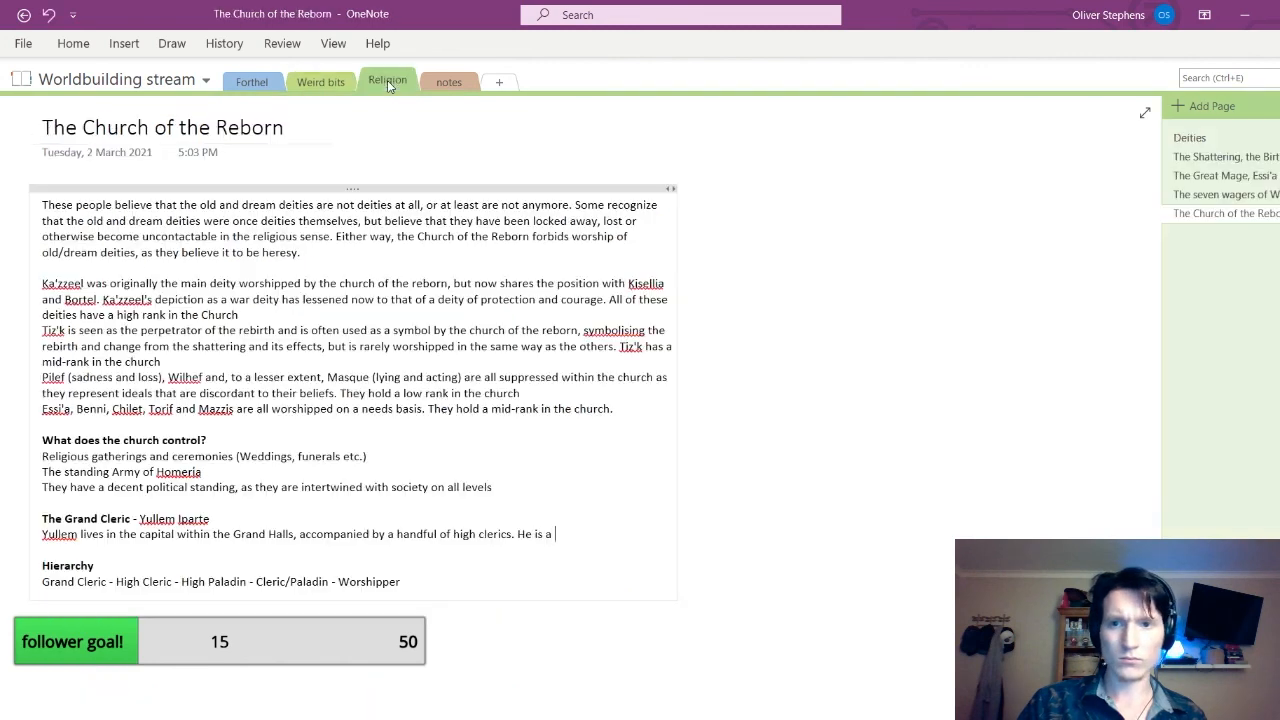
left_click(1192, 138)
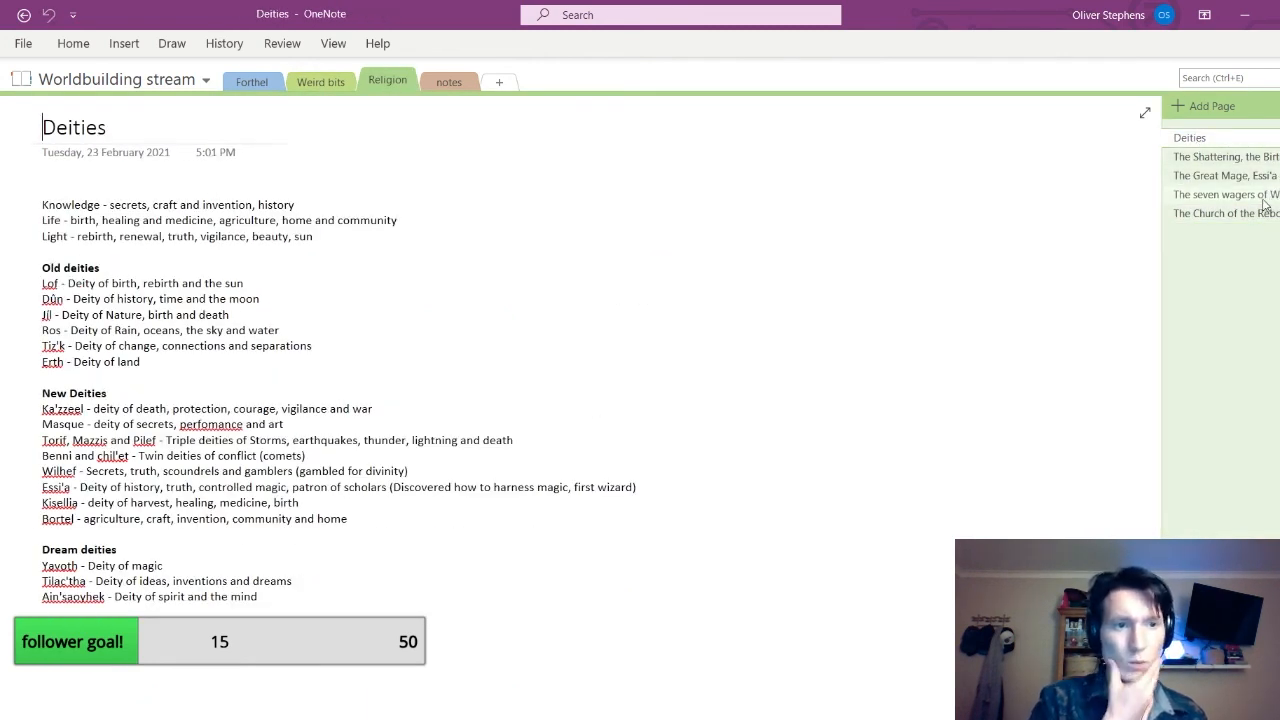
left_click(1265, 196)
left_click(1266, 175)
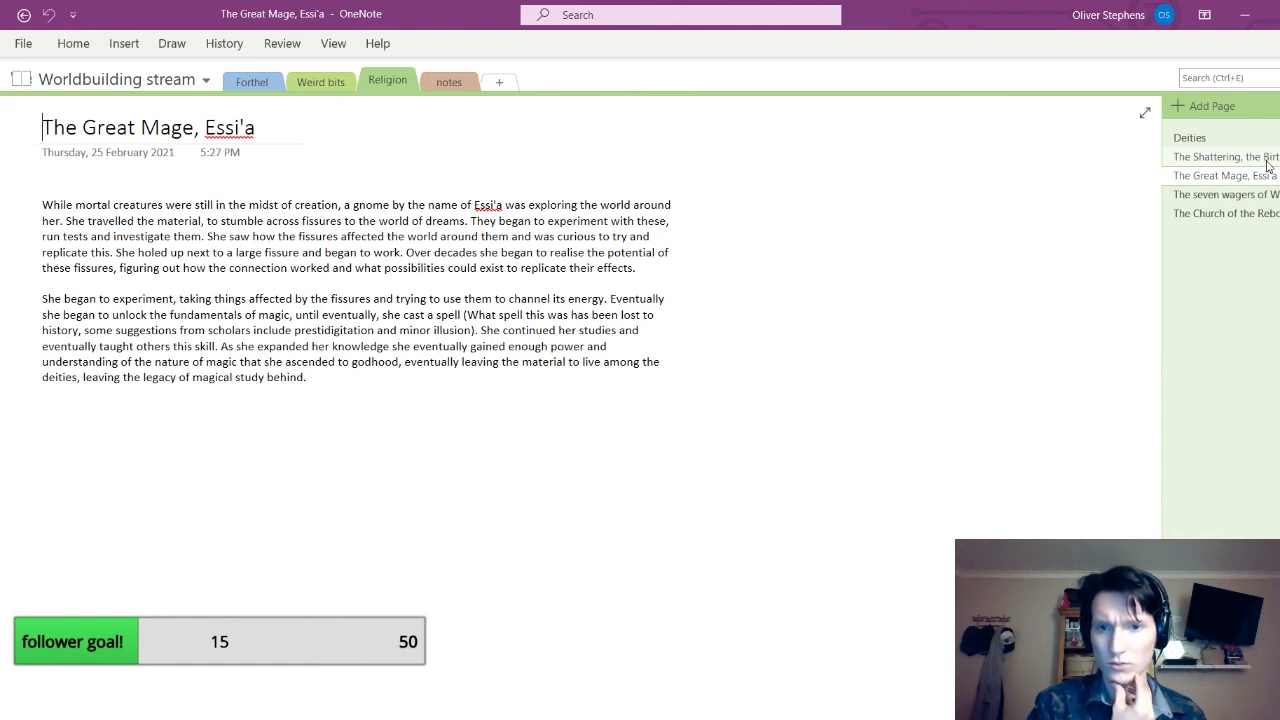
left_click(1268, 160)
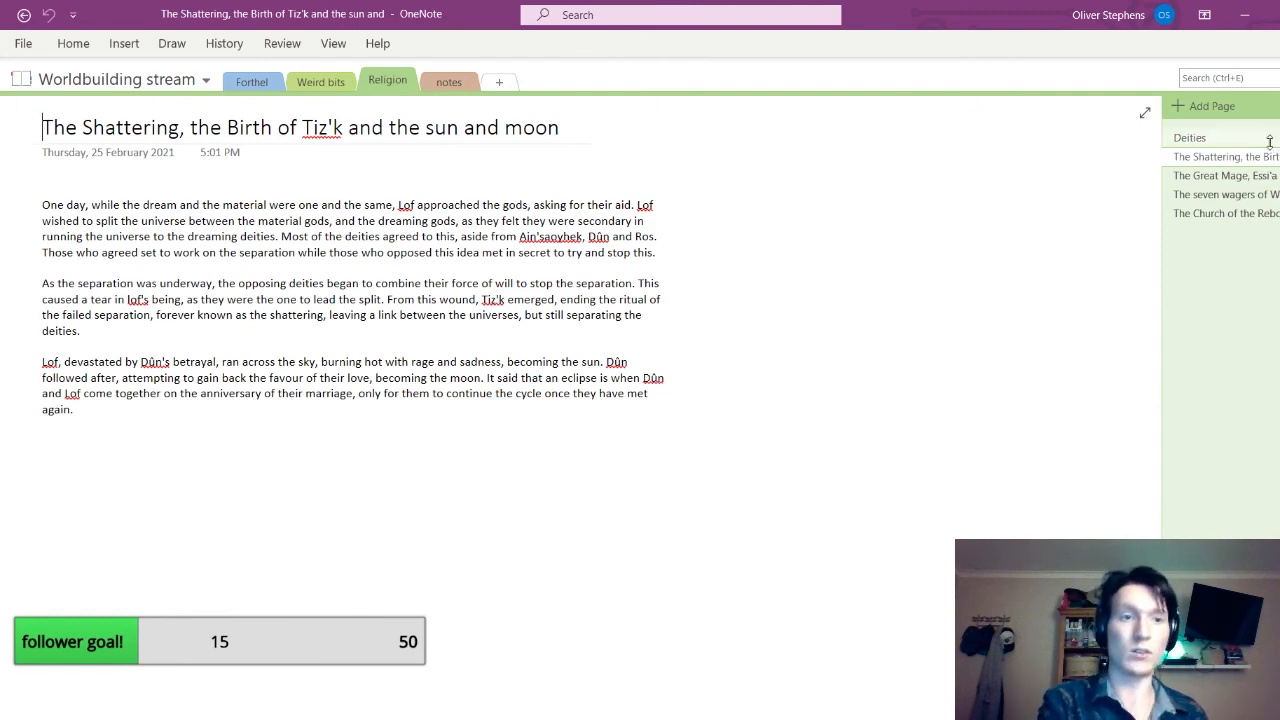
left_click(1268, 140)
left_click(1262, 213)
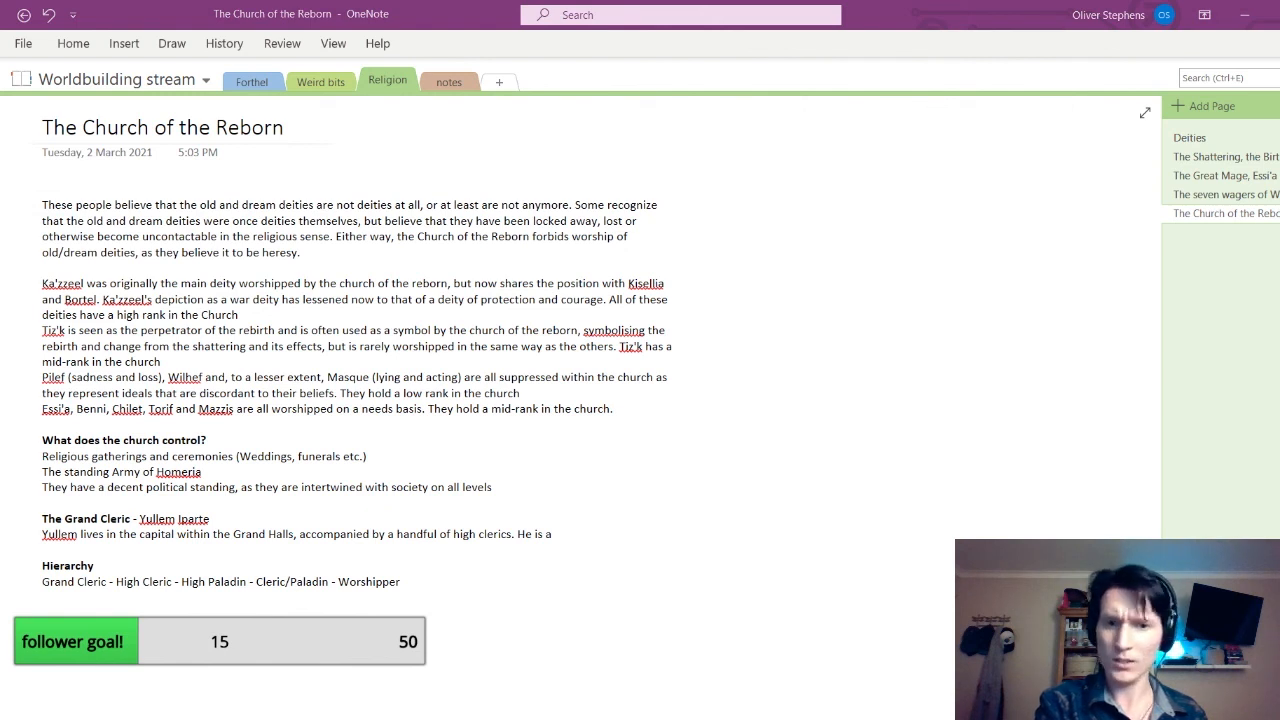
Continue the Grand Cleric's description with "Half-Elf with silver hair"
left_click(849, 614)
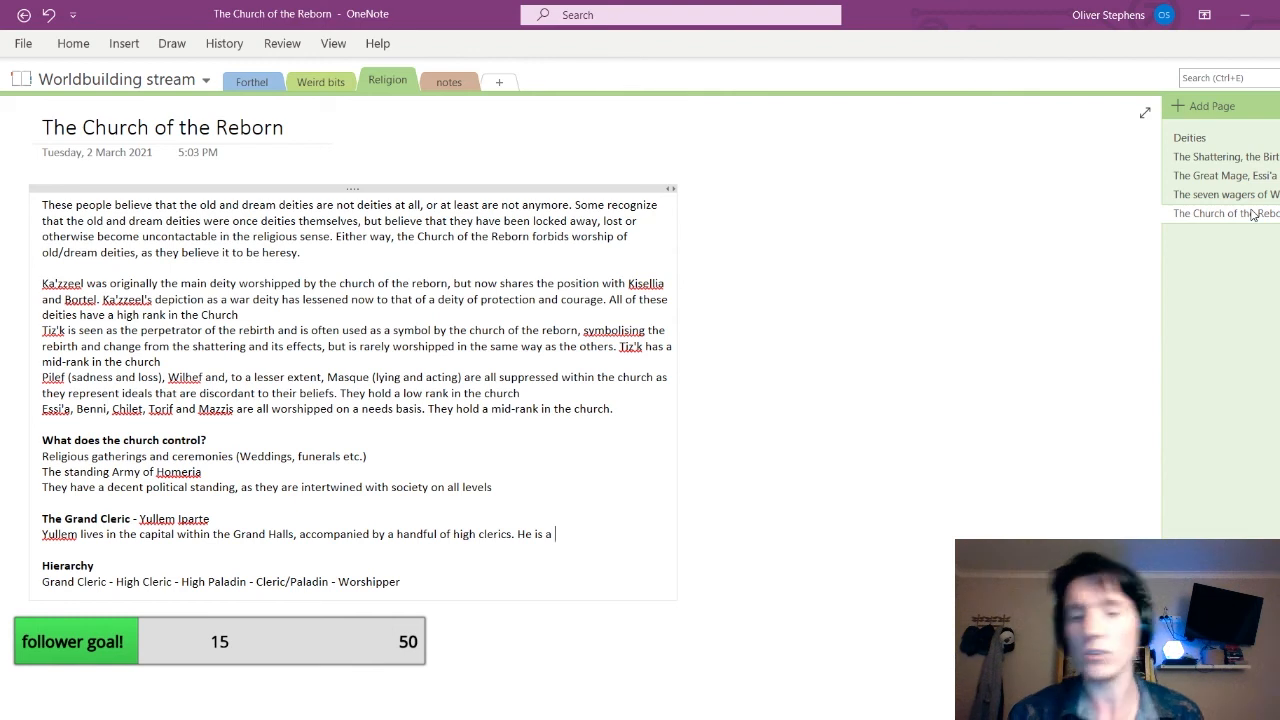
type("Half")
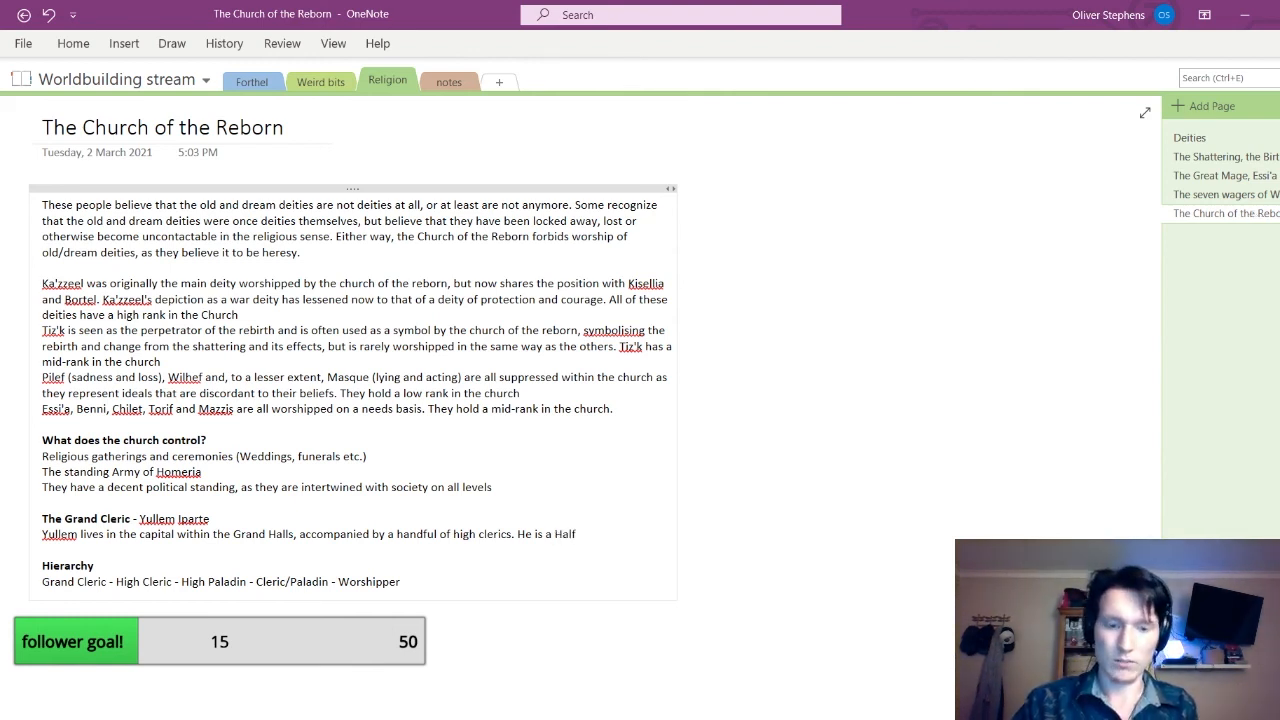
type("-Elf,")
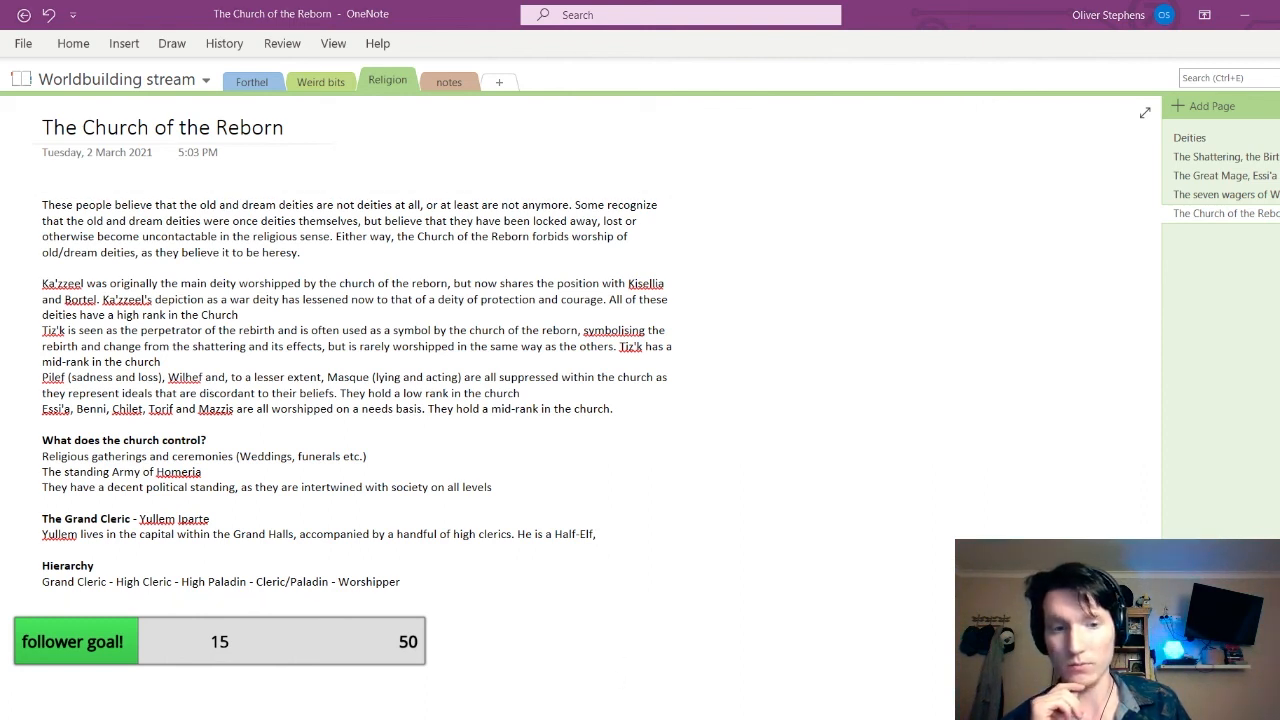
left_click(601, 536)
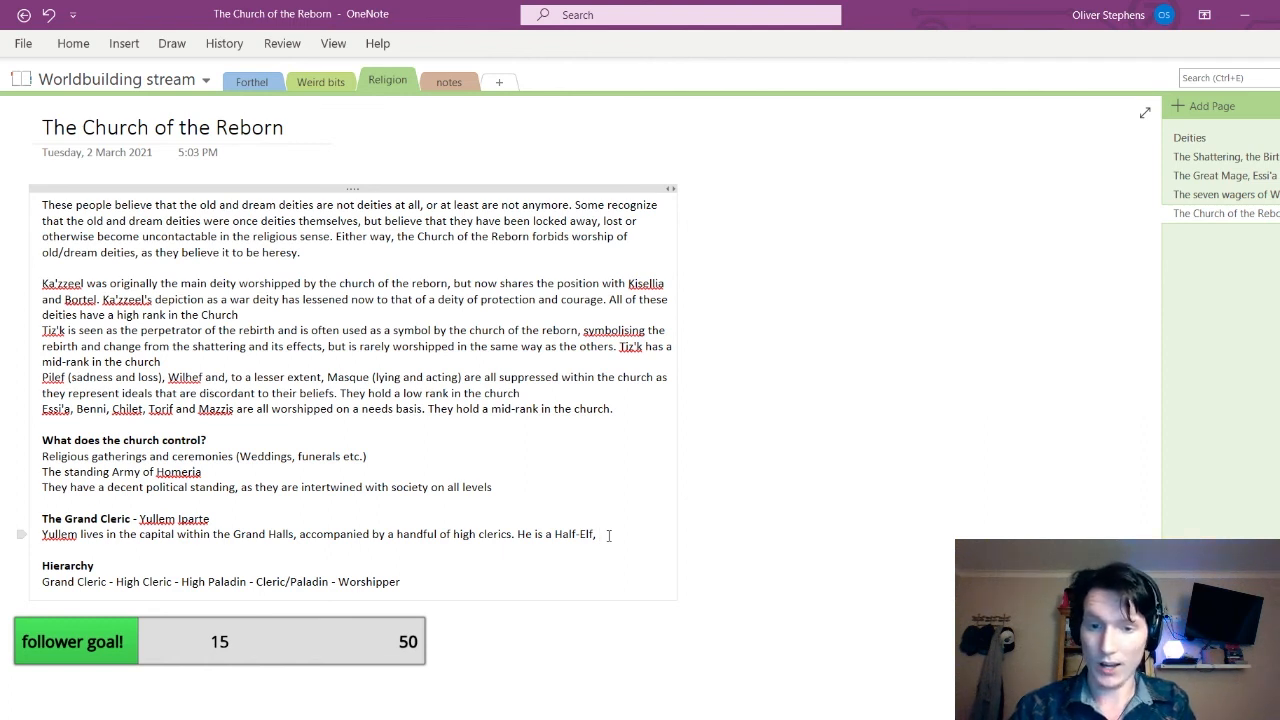
key("BackSpace")
key("BackSpace")
type("with silv")
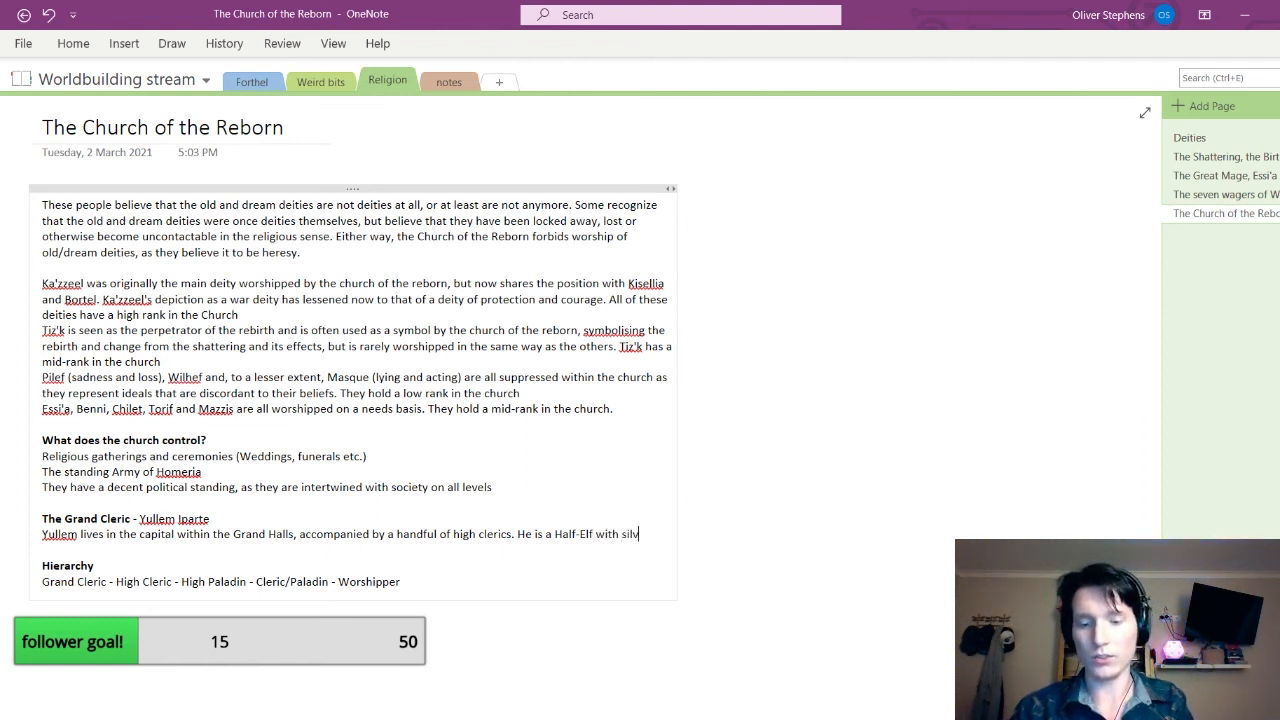
type("er hair")
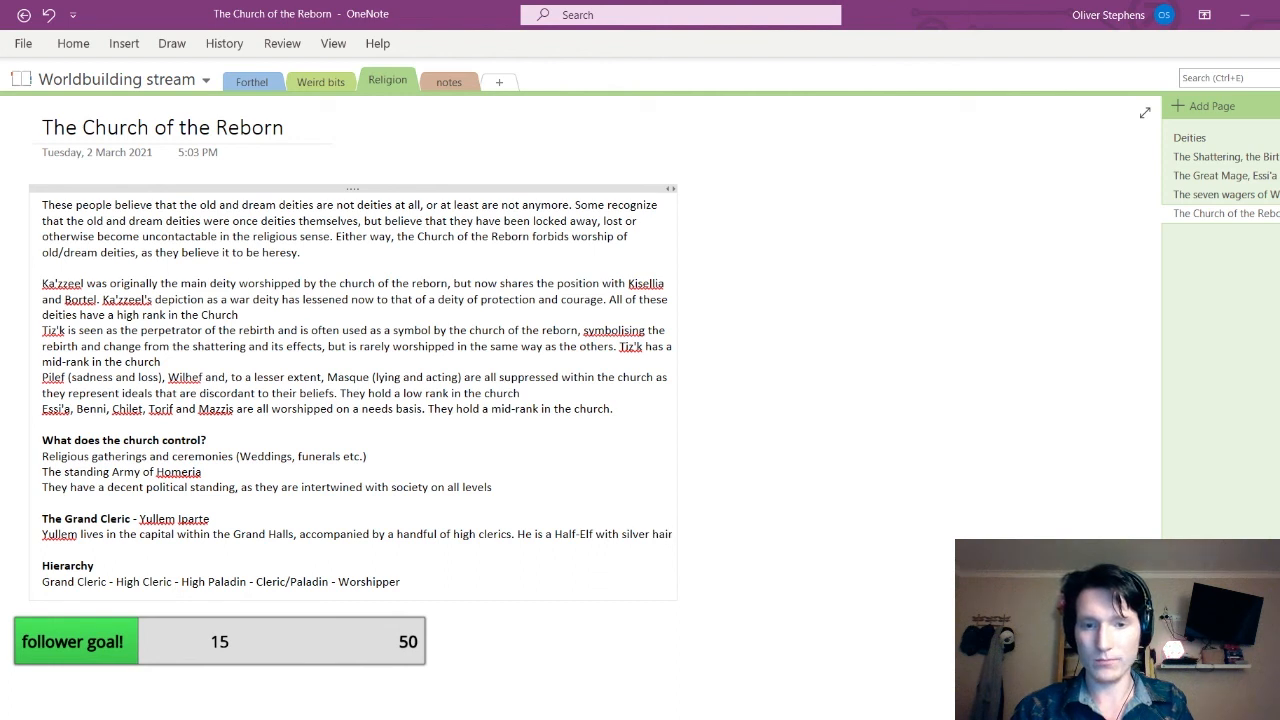
Add "middle aged" before "Half-Elf" and "long" before "silver hair" in the Grand Cleric's description
left_click(556, 534)
type("middle aged")
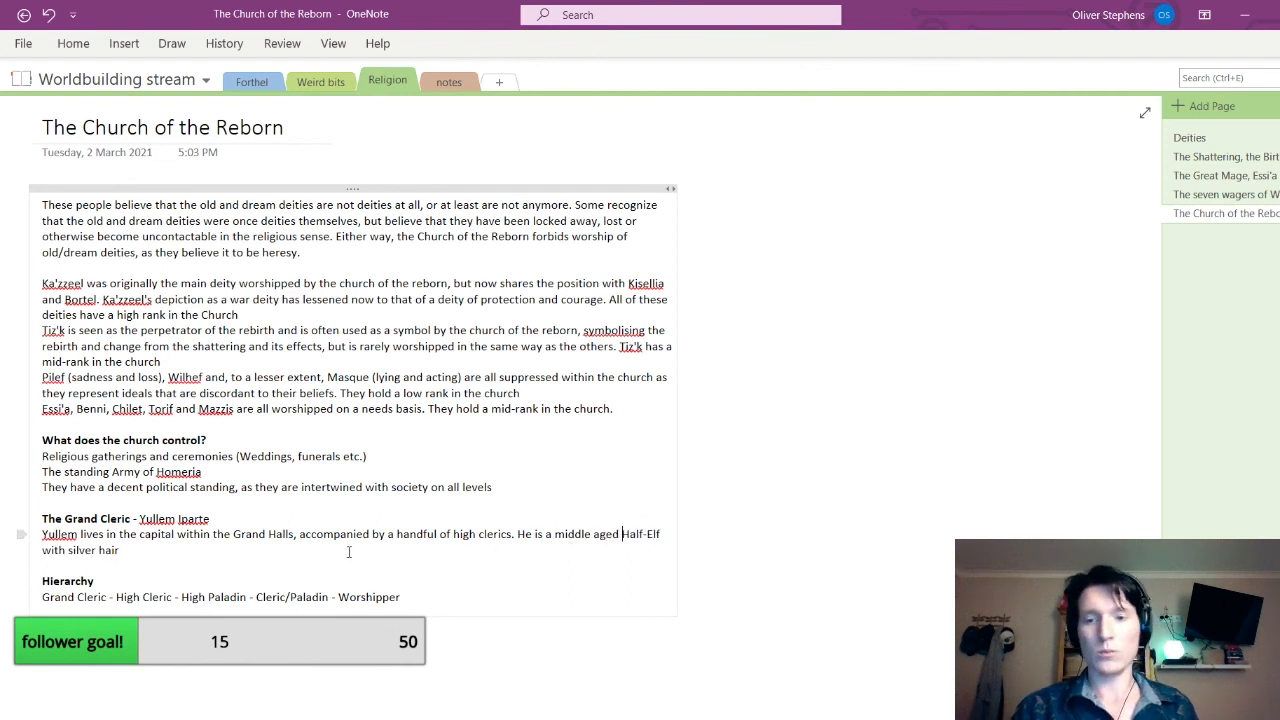
left_click(66, 549)
type("long")
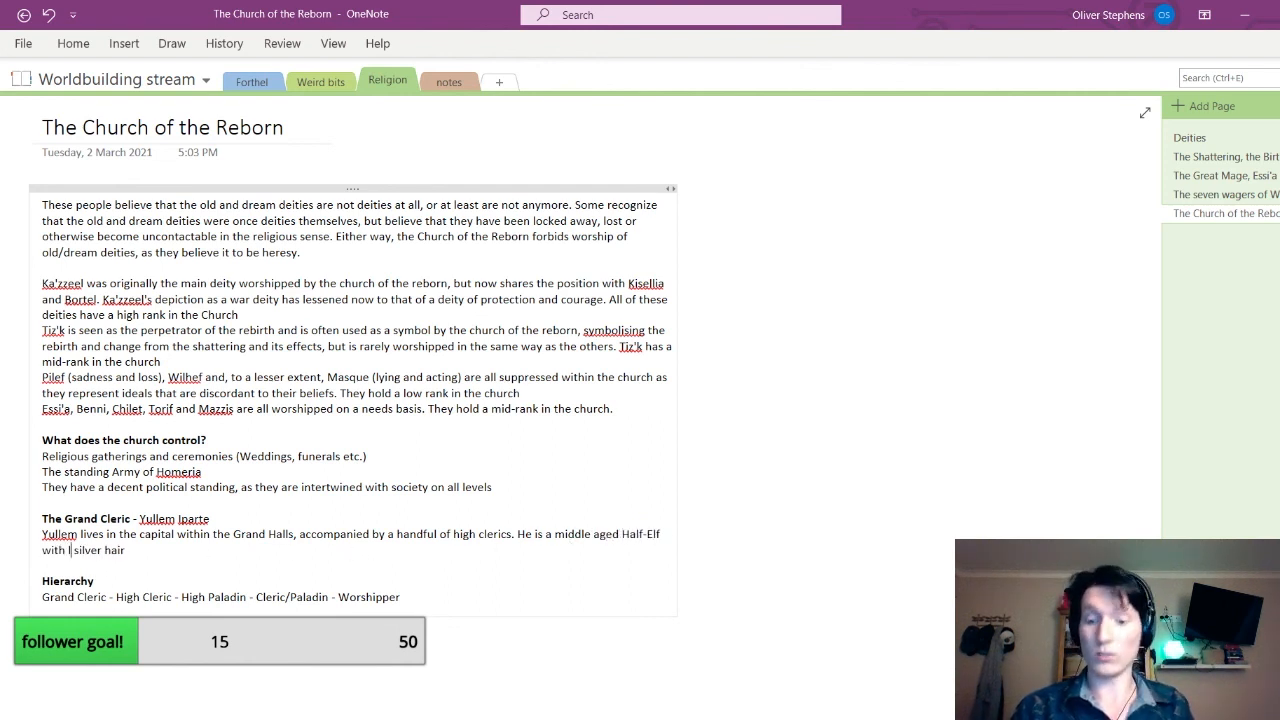
Continue the Grand Cleric's description after "silver hair" with "and wears the", consulting the Forthel page for background
left_click(153, 548)
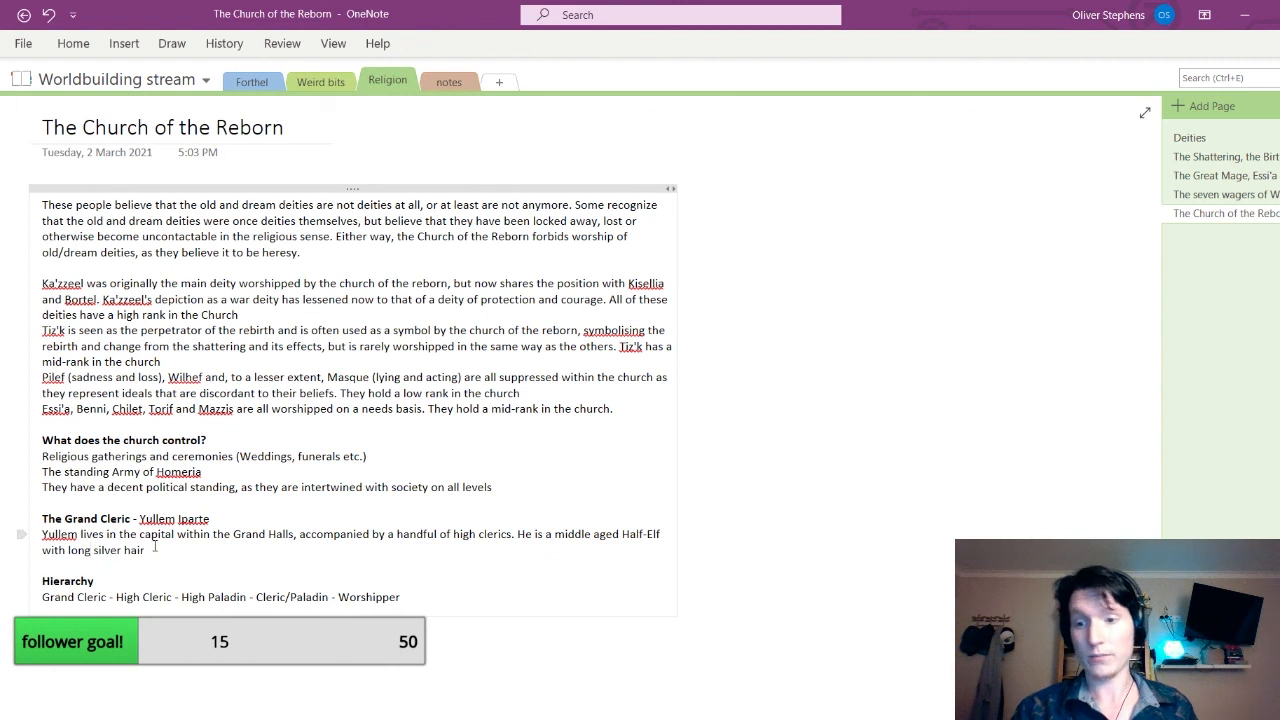
type("and")
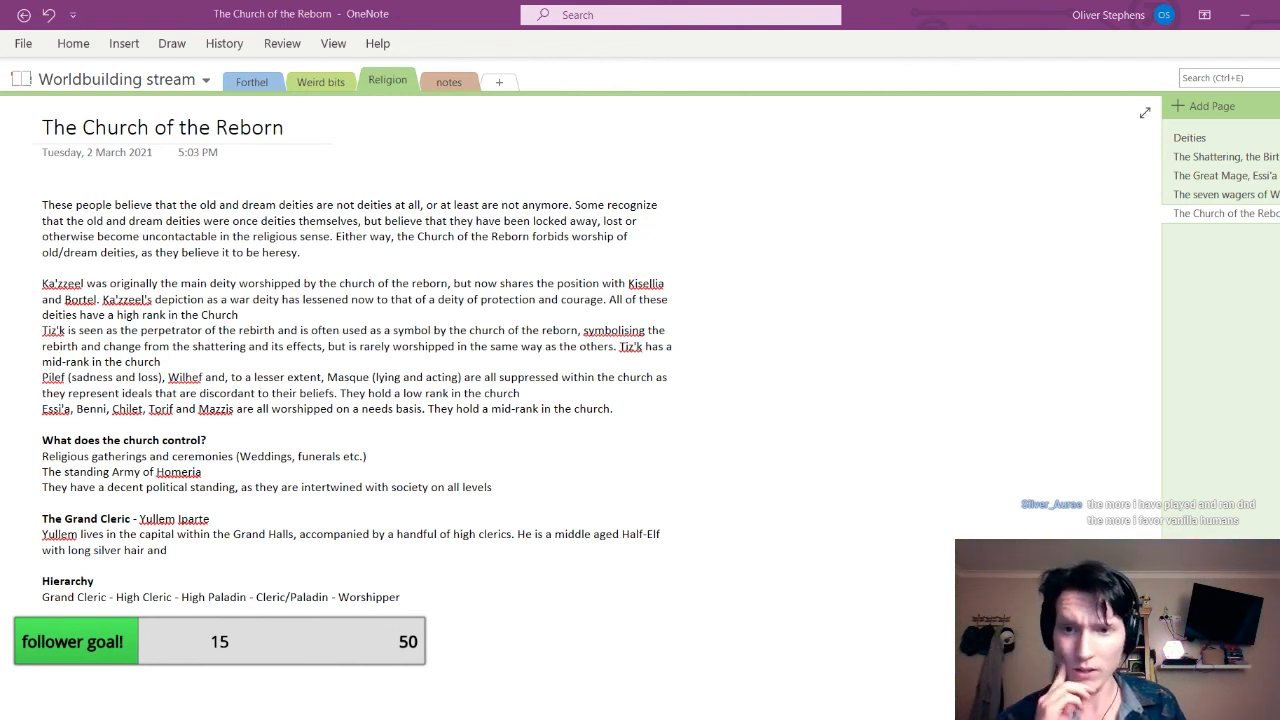
left_click(555, 555)
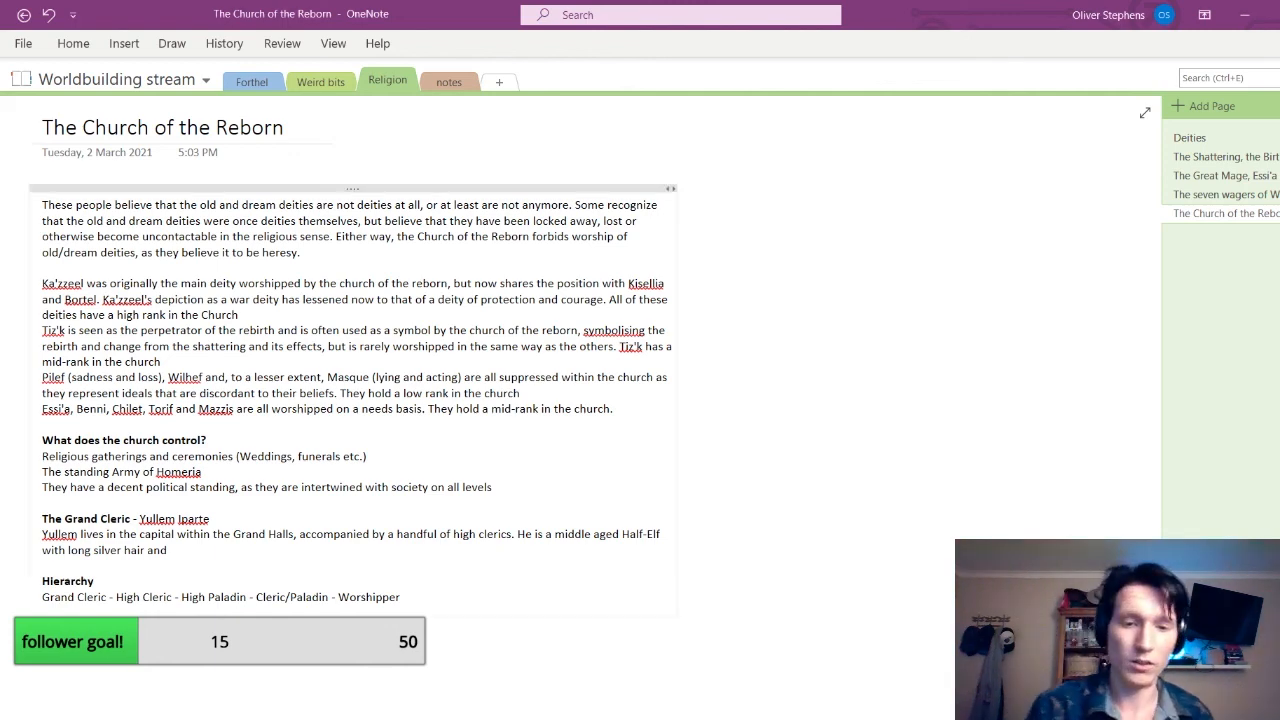
left_click(251, 81)
scroll(265, 542, "down", 5)
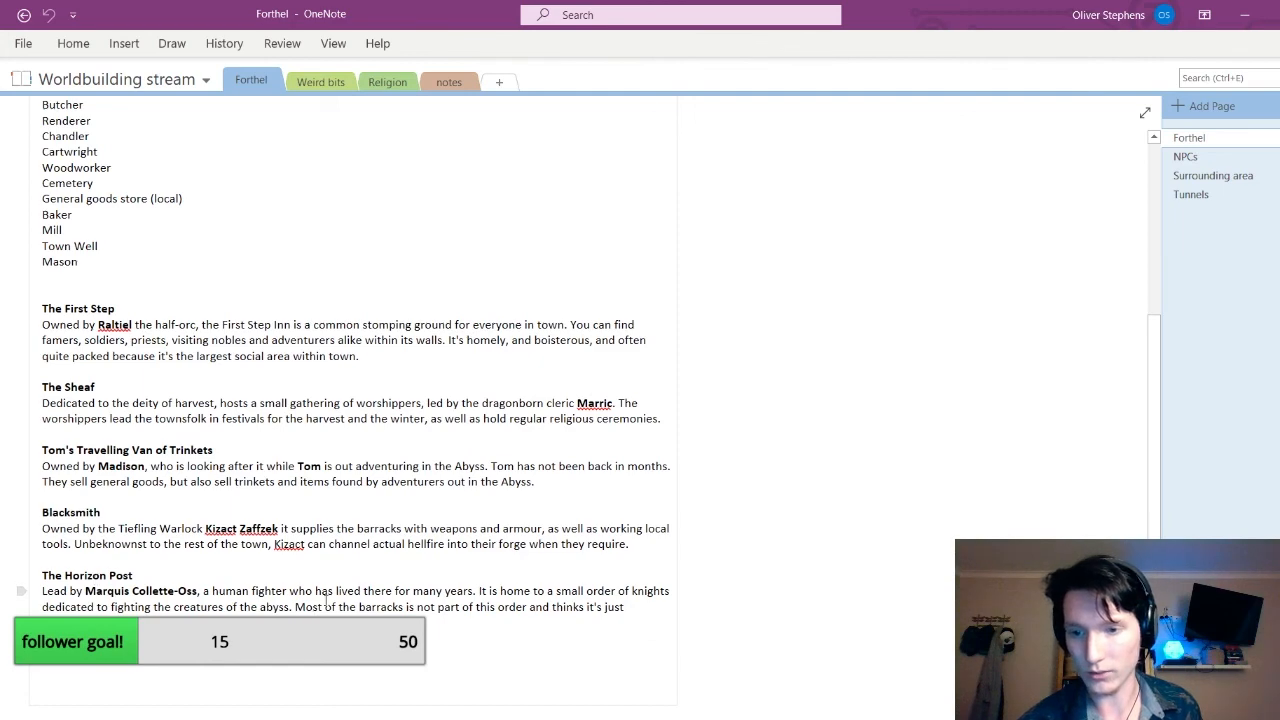
left_click(387, 82)
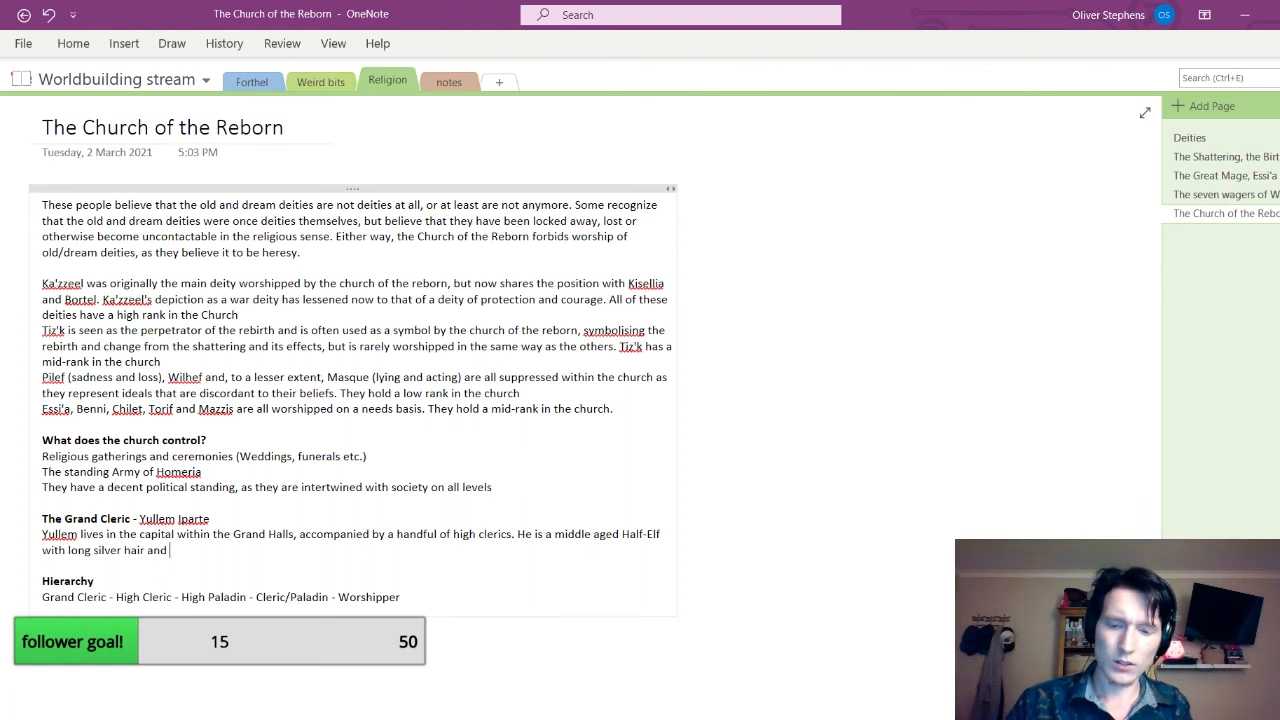
type("wears the")
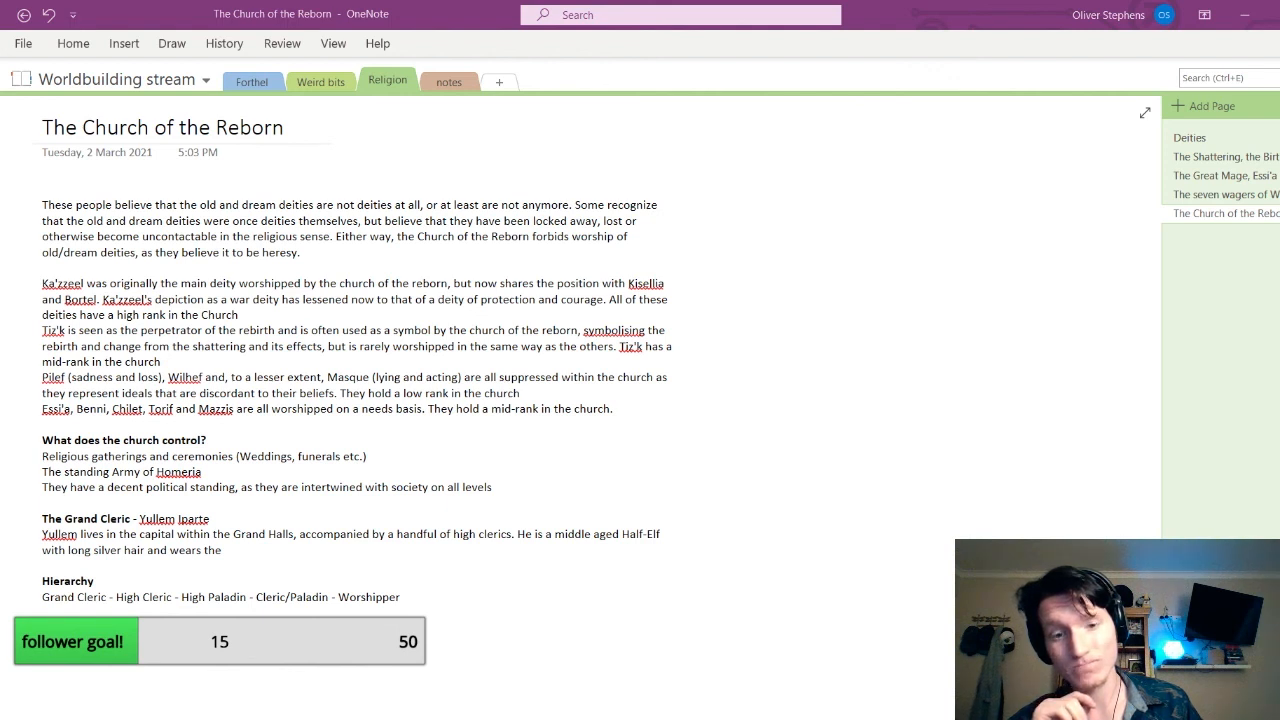
Complete the Grand Cleric's clothing description with "Red and Purple robes of the Church."
left_click(369, 554)
type("R")
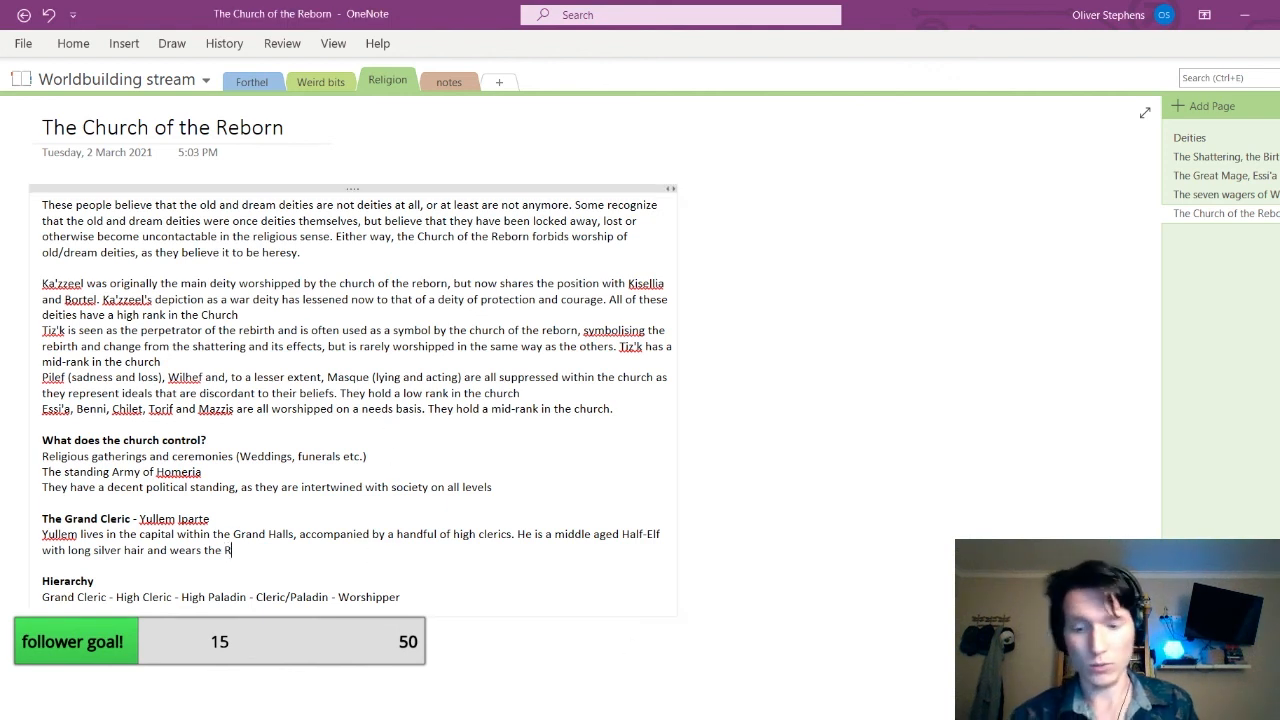
type("ed and")
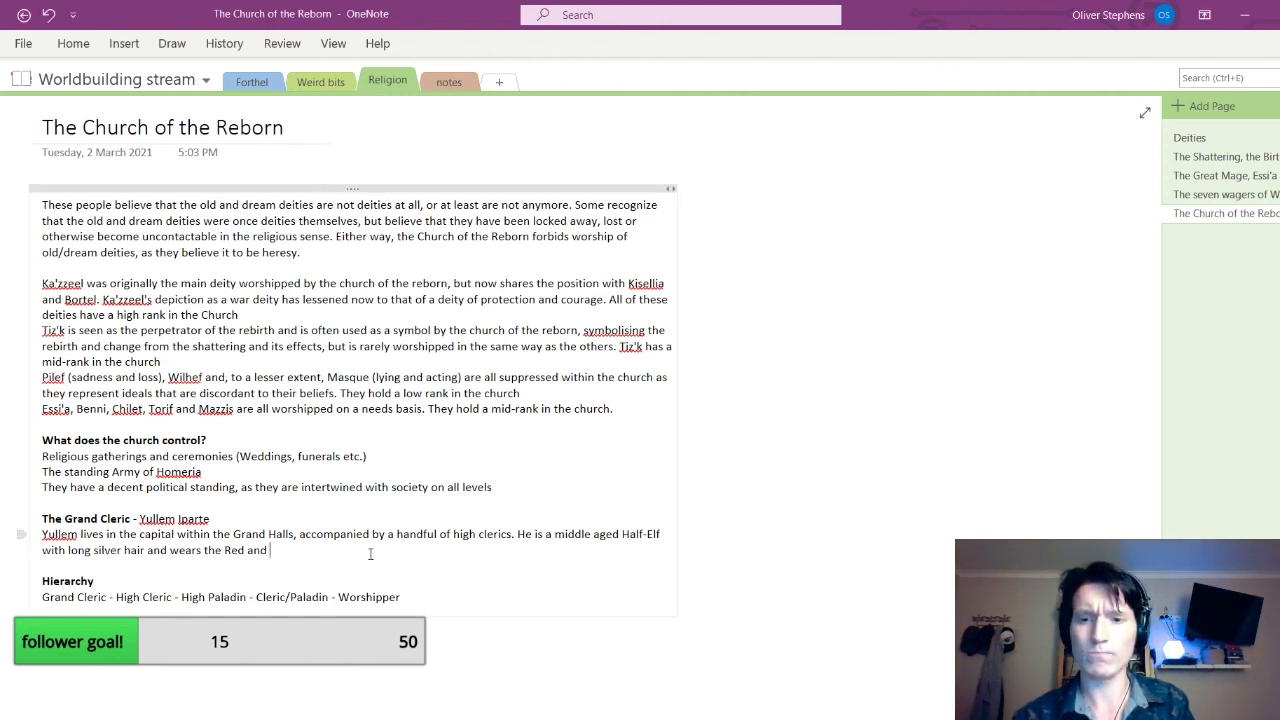
type("Purple ro")
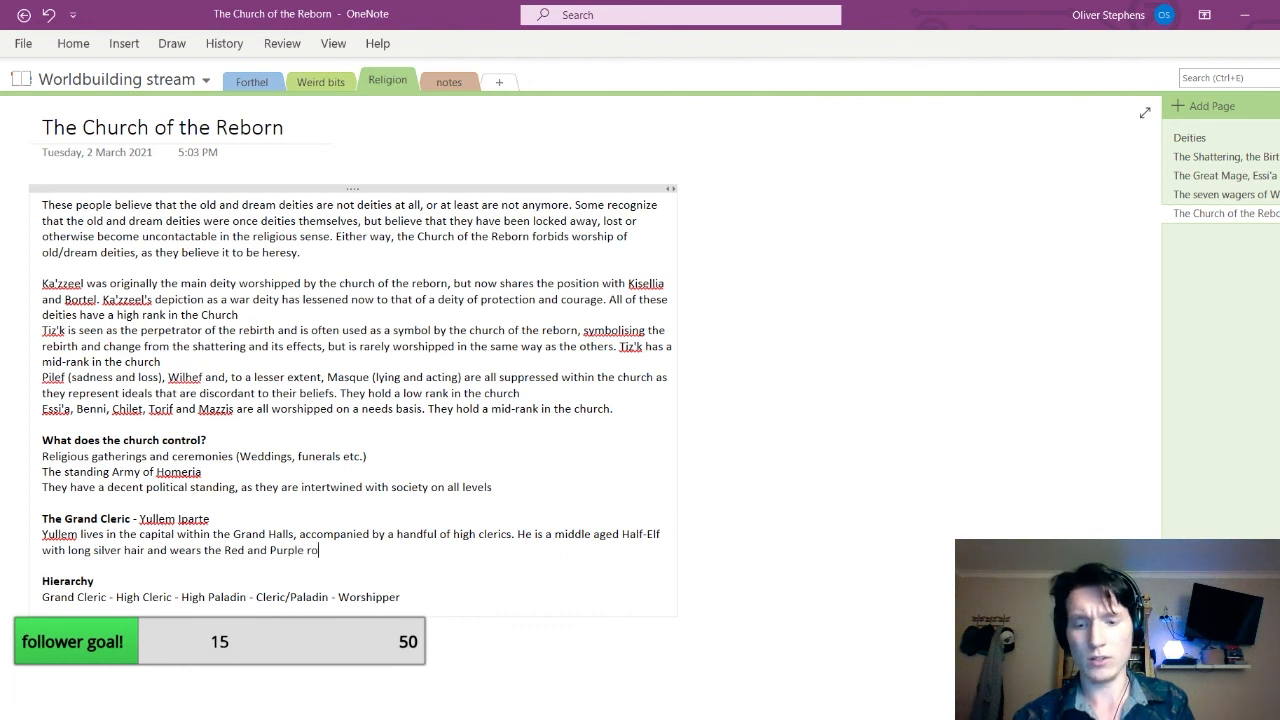
type("bes o")
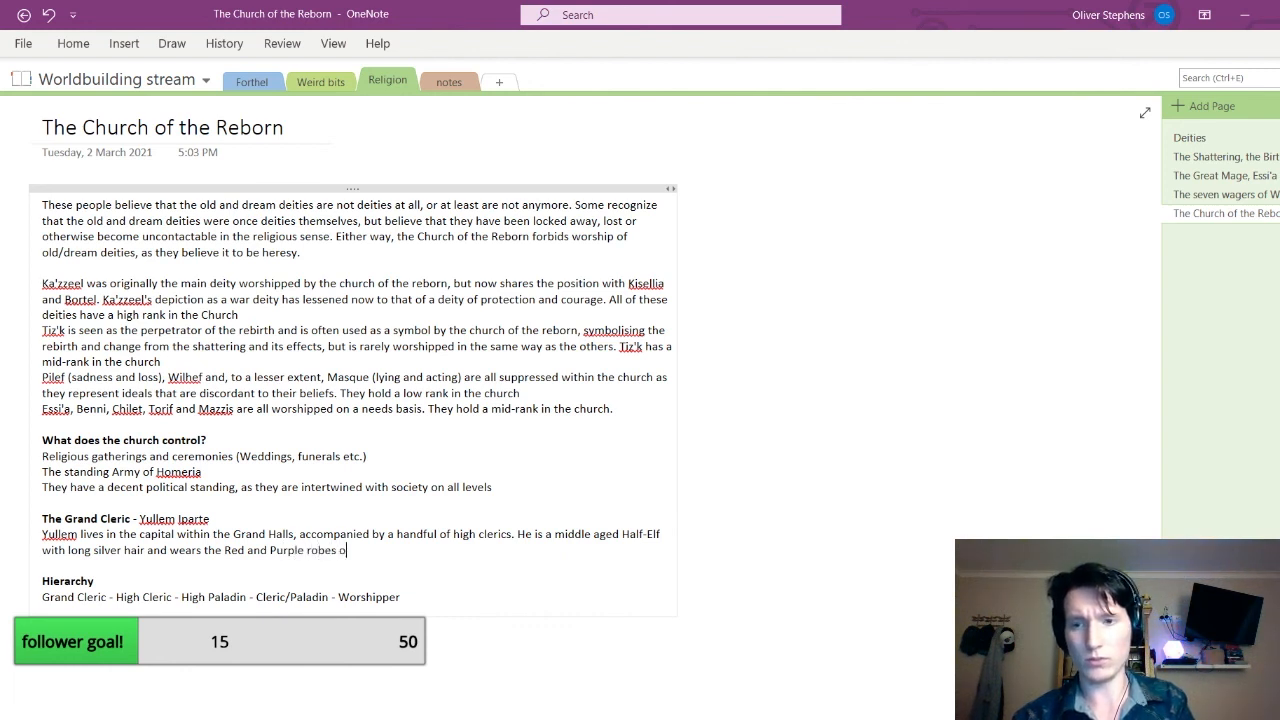
type("f the Church")
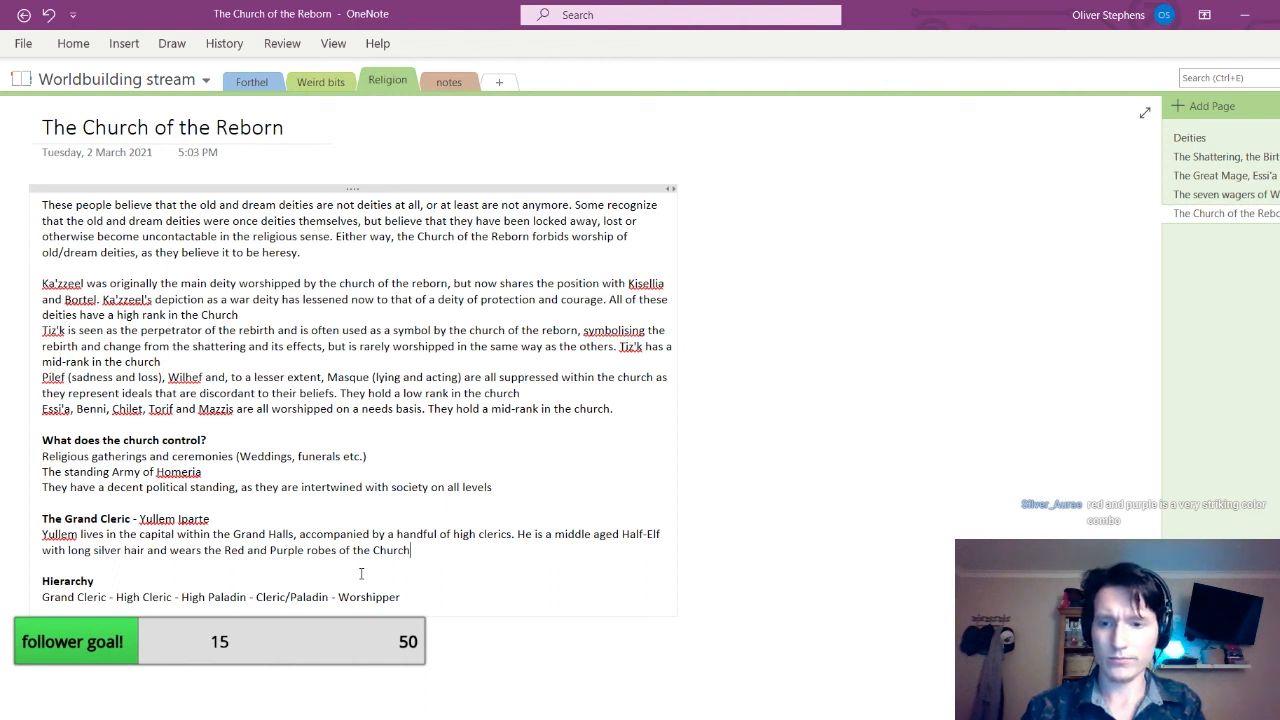
type(".")
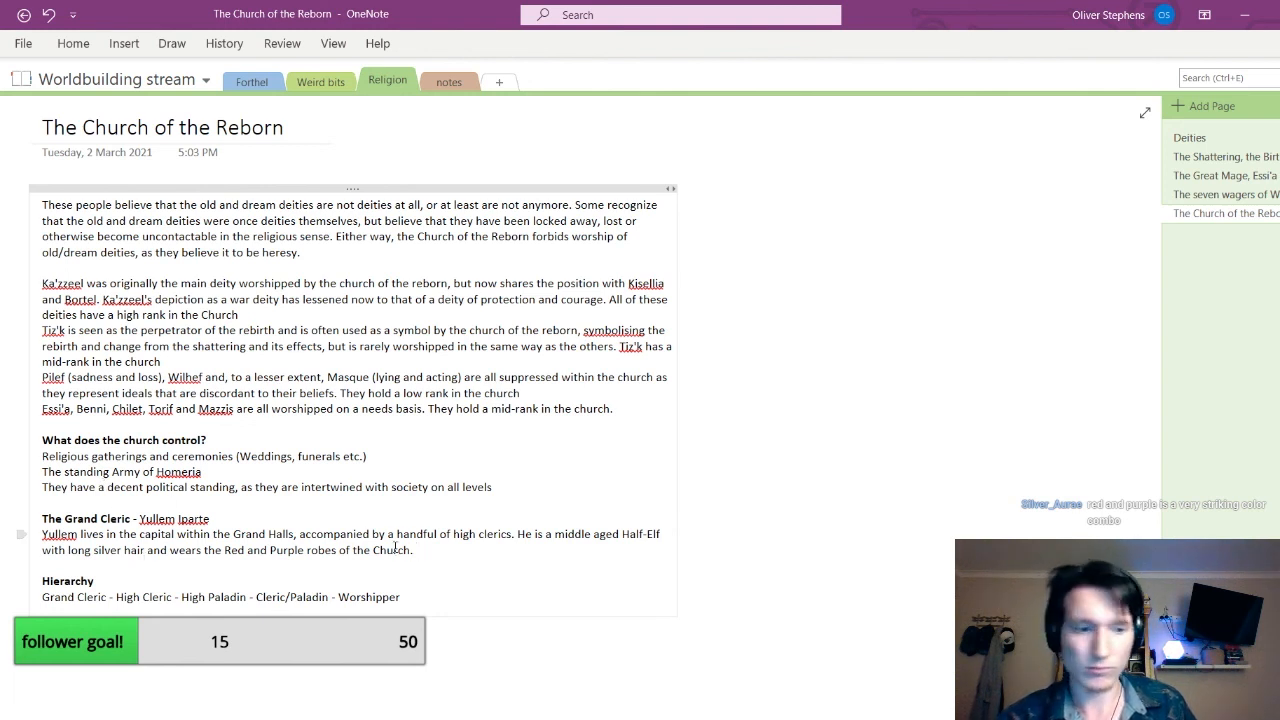
Open the notes section and review its lists of topics to work on
left_click(669, 718)
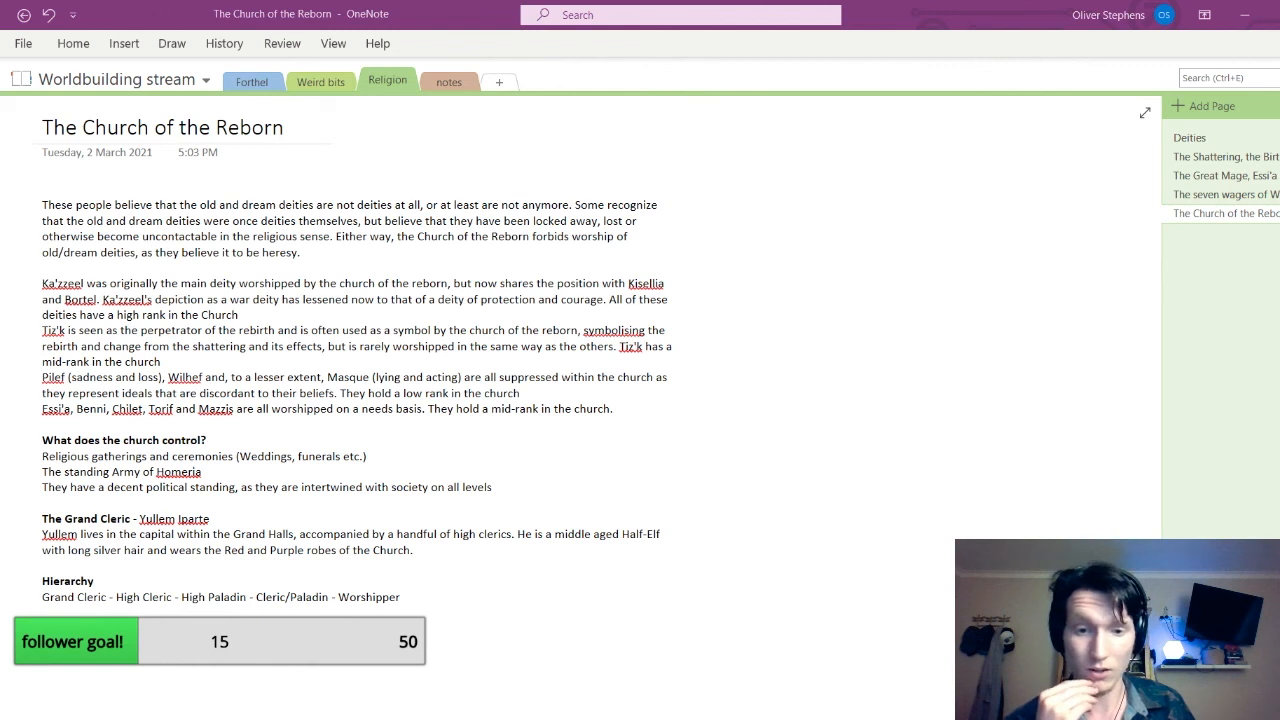
left_click(449, 81)
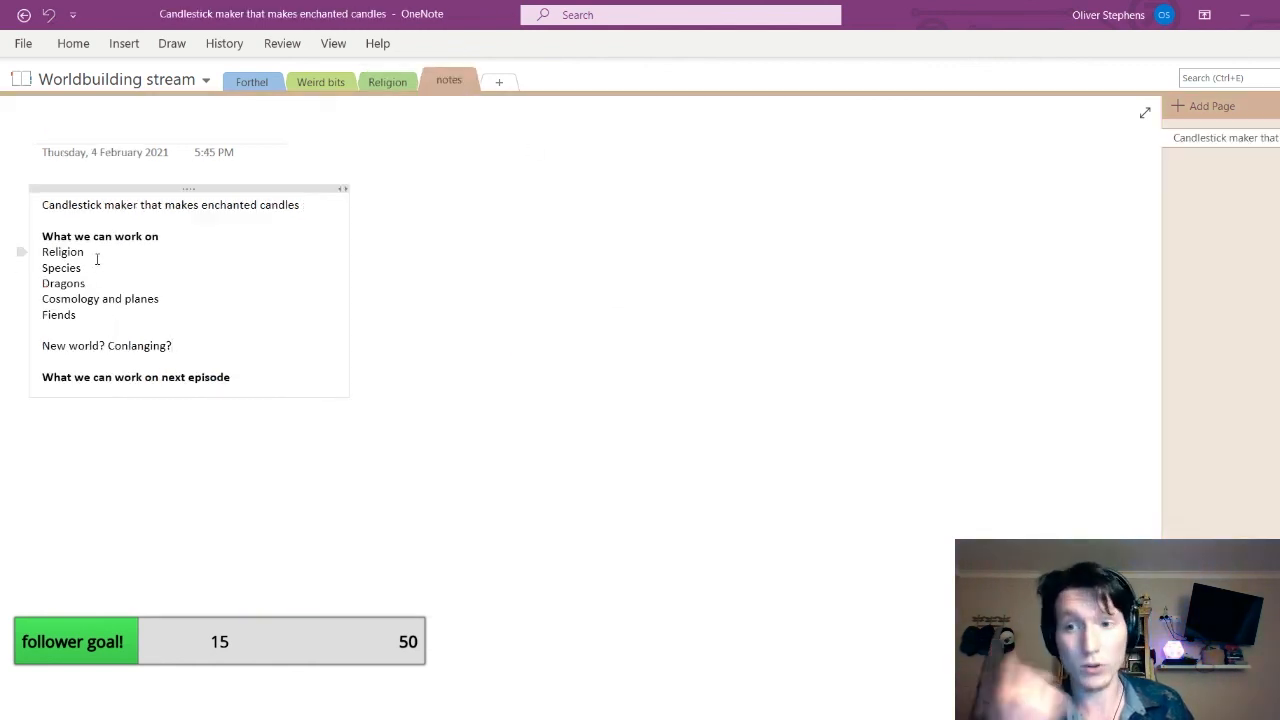
left_click(630, 718)
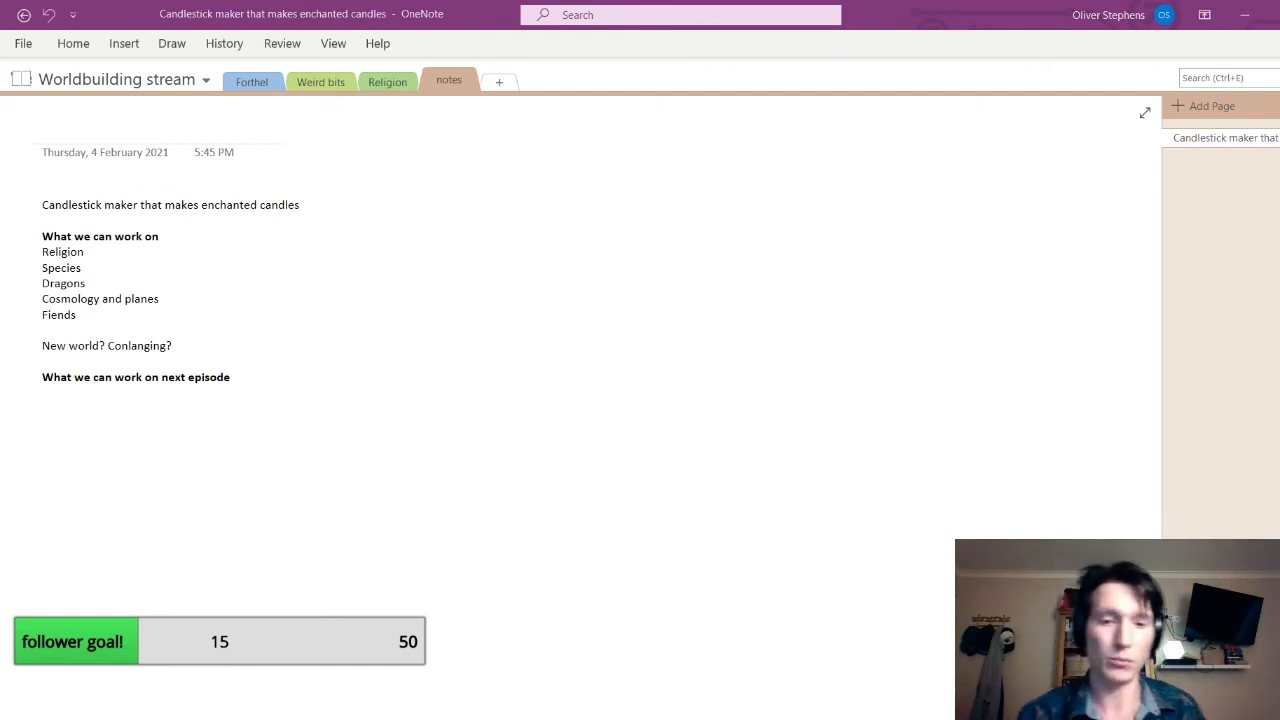
left_click(555, 718)
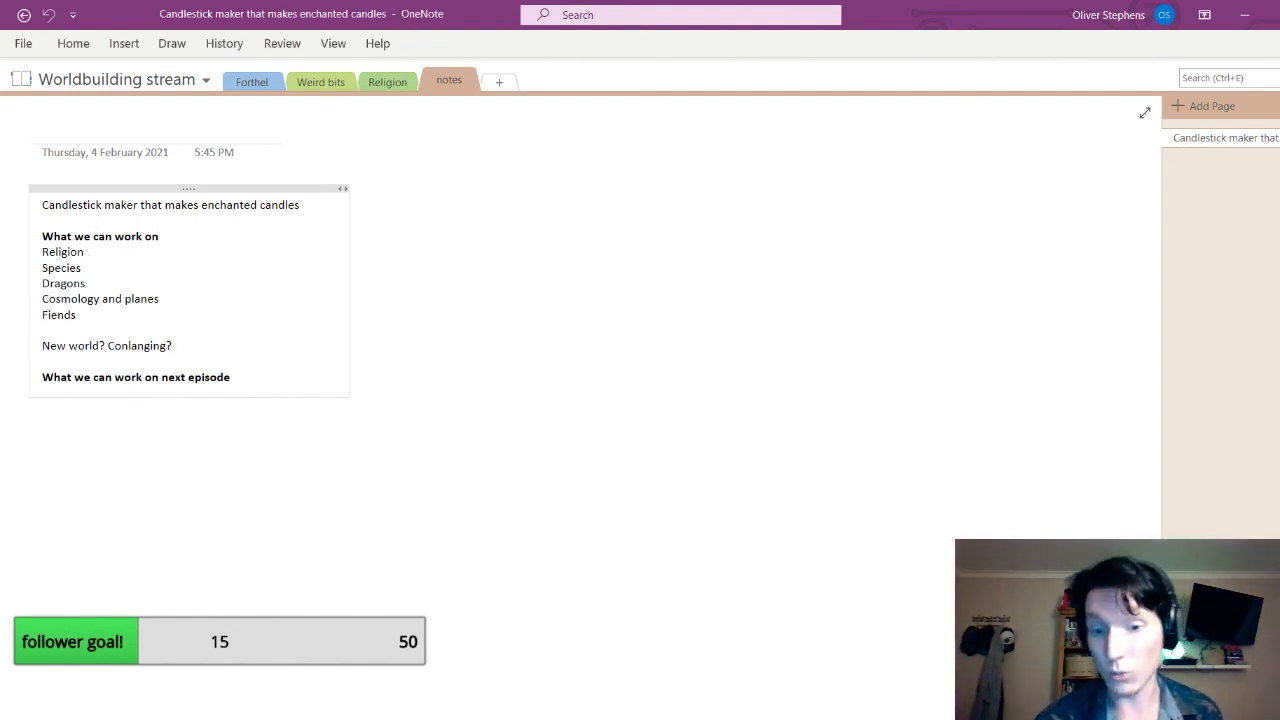
left_click(677, 718)
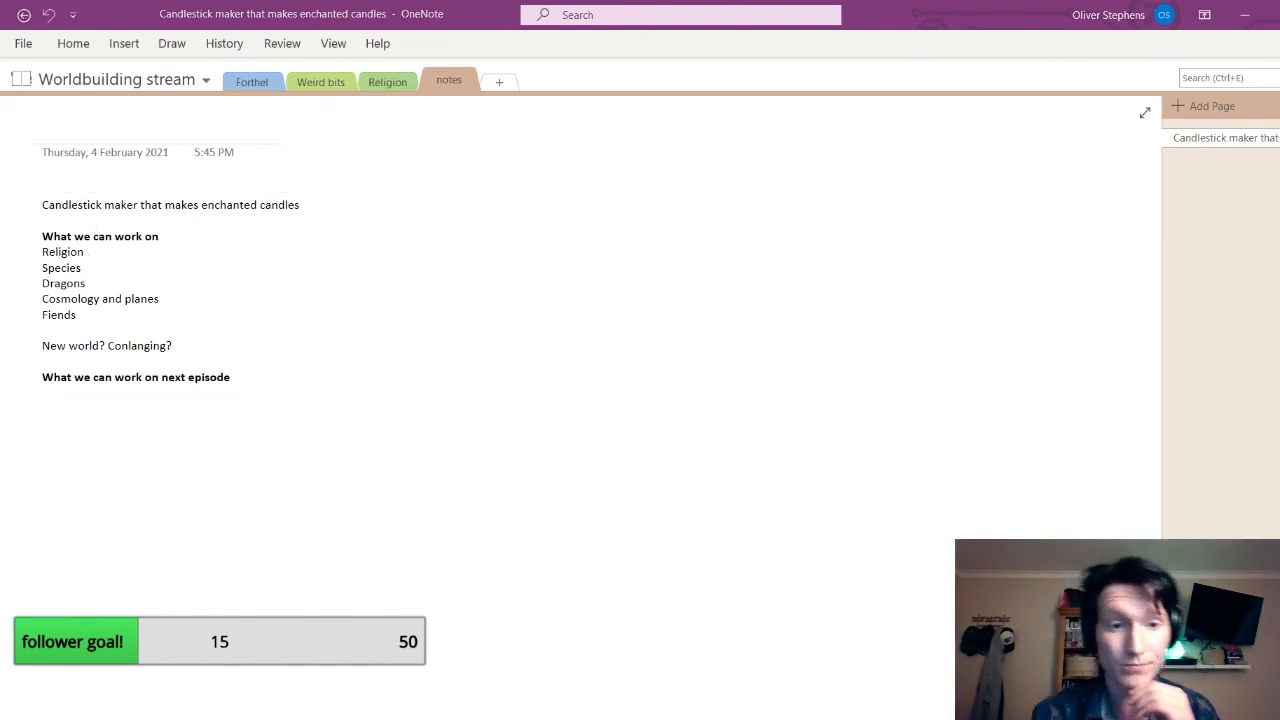